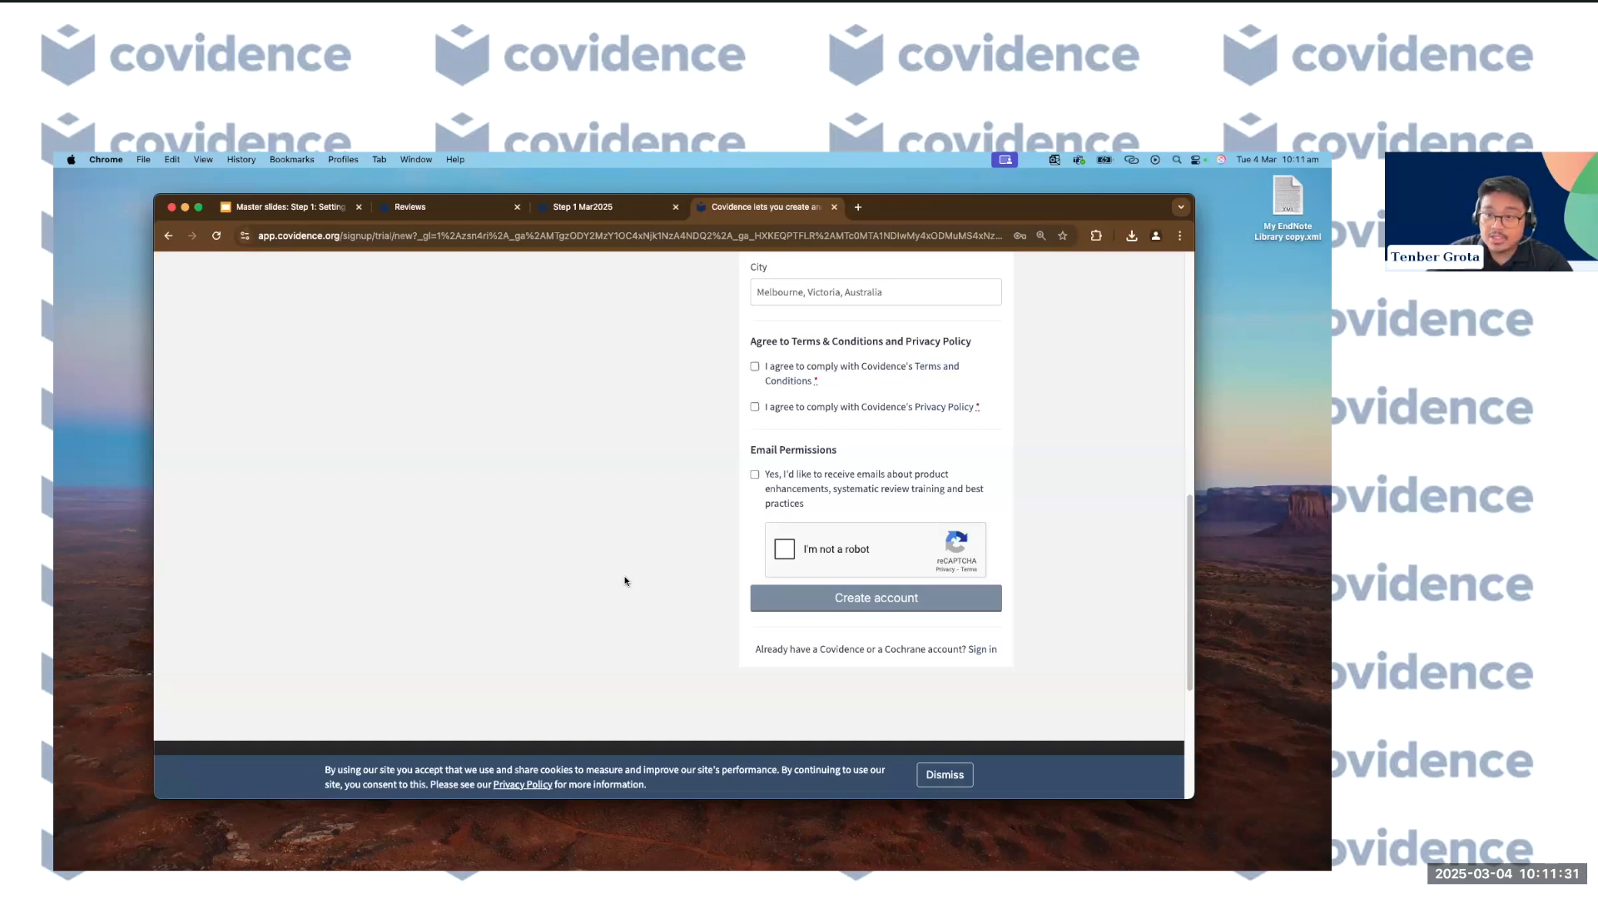
Reload the sign-up page and sign in with the existing account.
{"action": "key", "text": "super+r"}
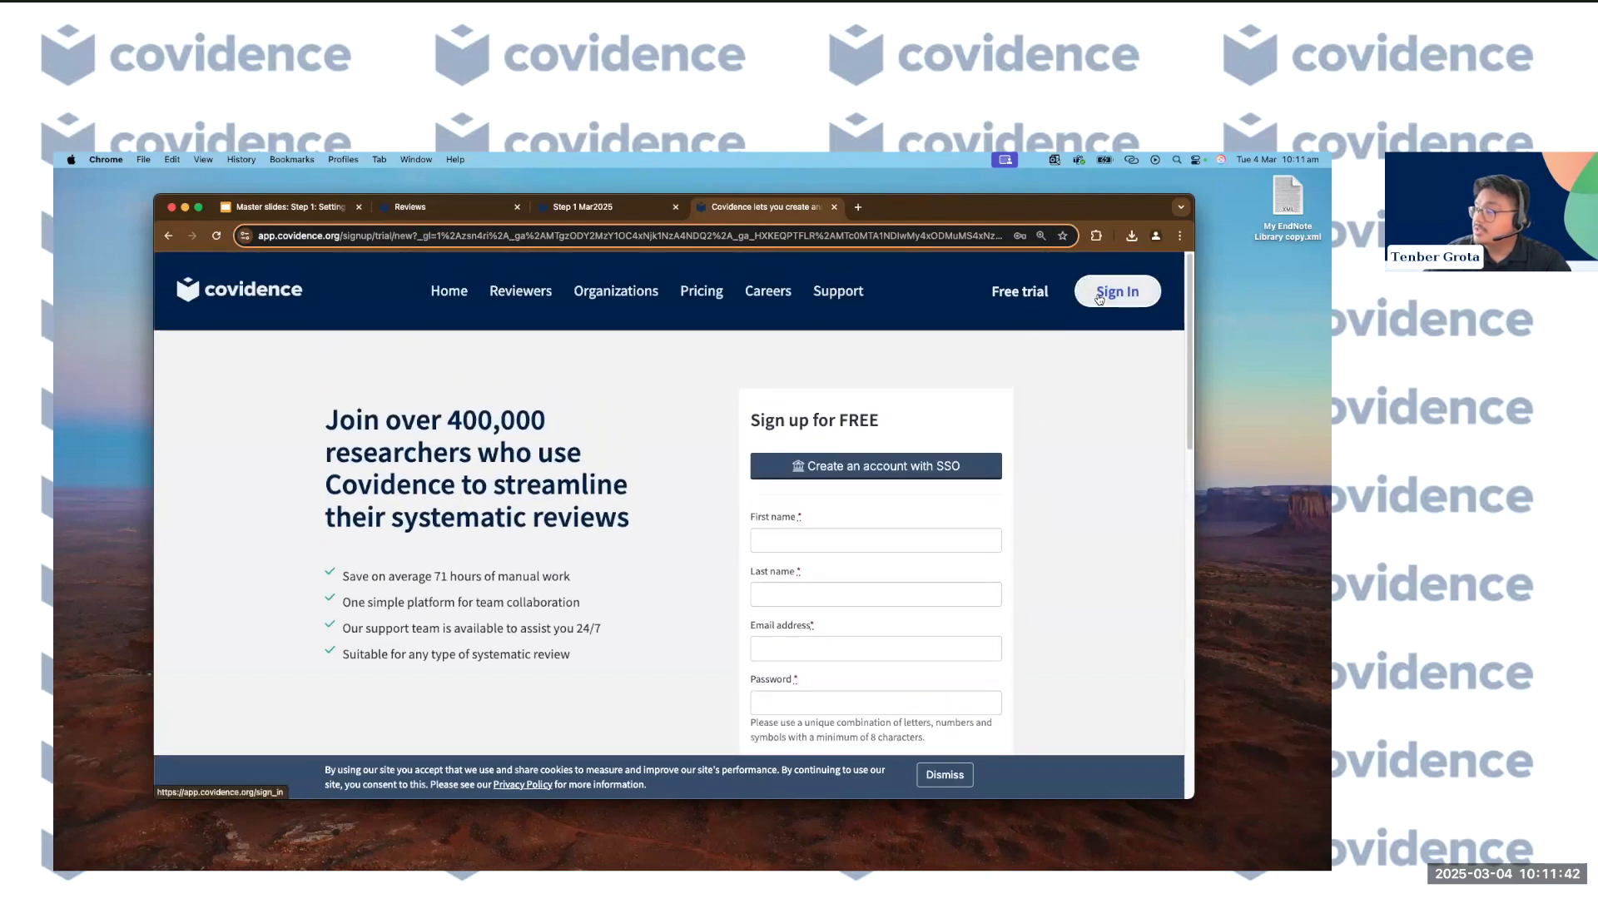
{"action": "left_click", "coordinate": [1100, 298]}
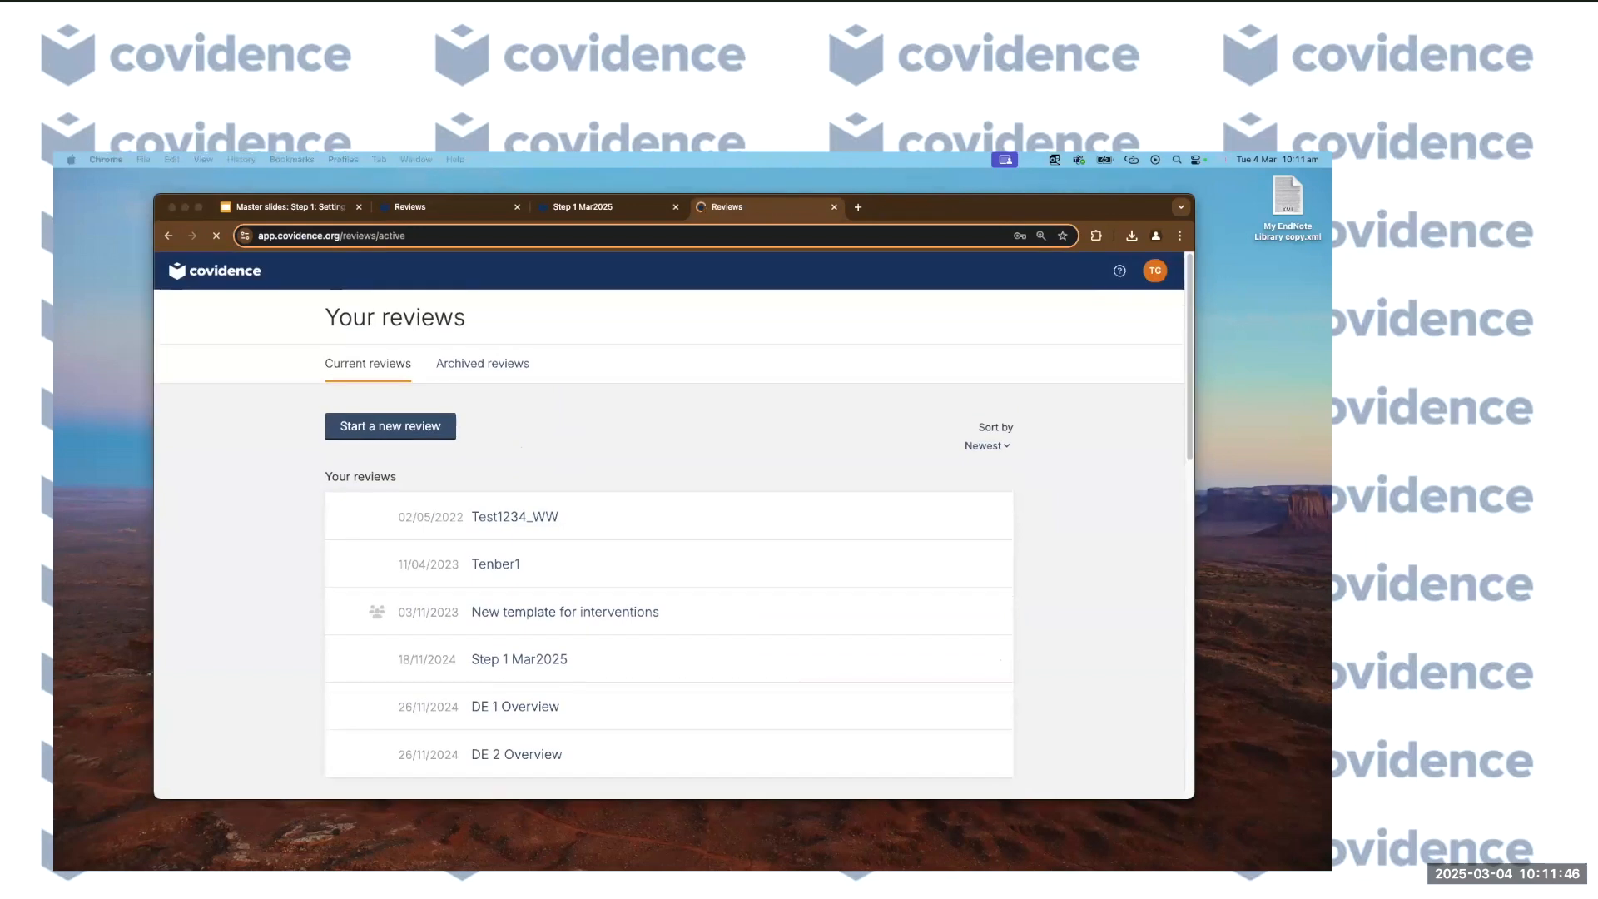
{"action": "left_click_drag", "start_coordinate": [949, 205], "coordinate": [941, 192]}
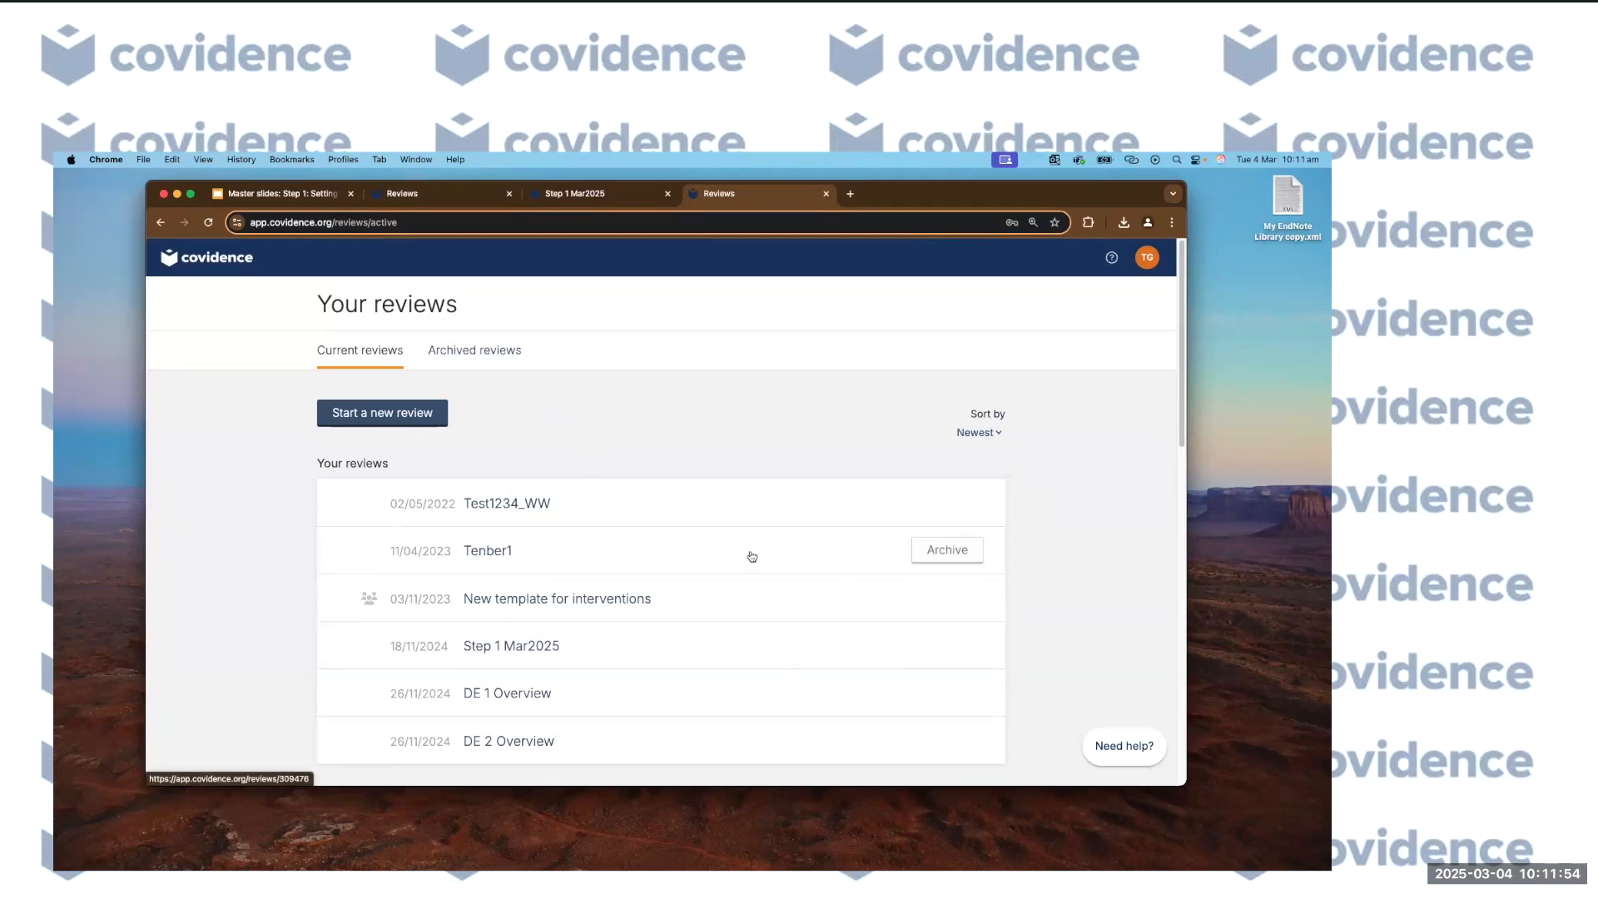
Scroll through the Your reviews list, including Step 1 Mar2025, and back to the top.
{"action": "scroll", "coordinate": [713, 541], "scroll_direction": "down", "scroll_amount": 2}
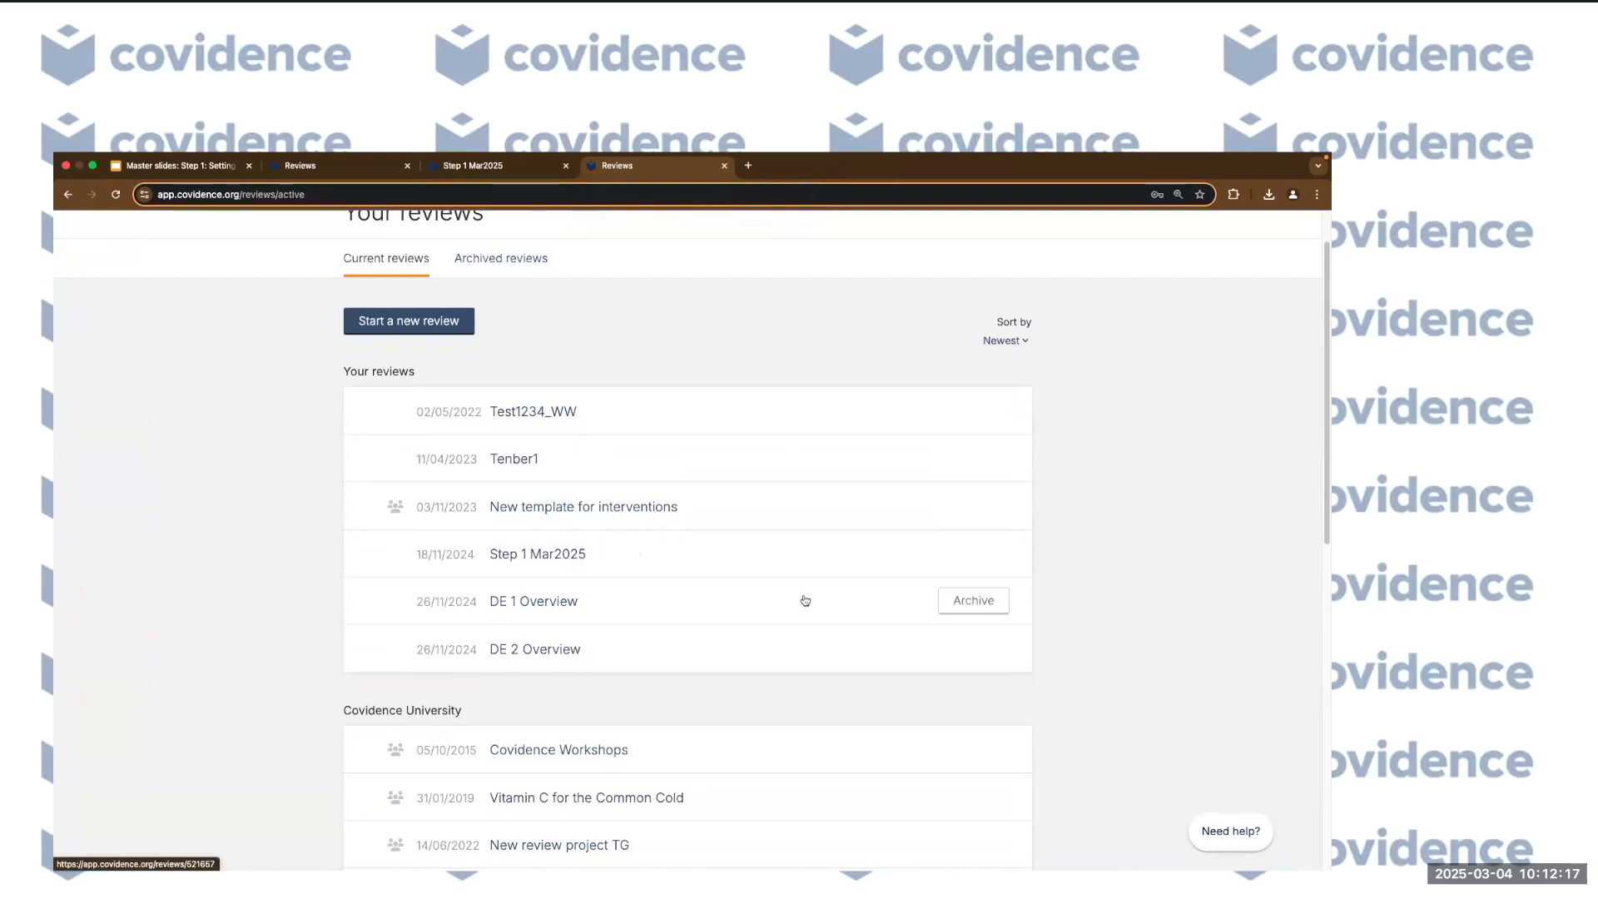
{"action": "scroll", "coordinate": [375, 595], "scroll_direction": "down", "scroll_amount": 2}
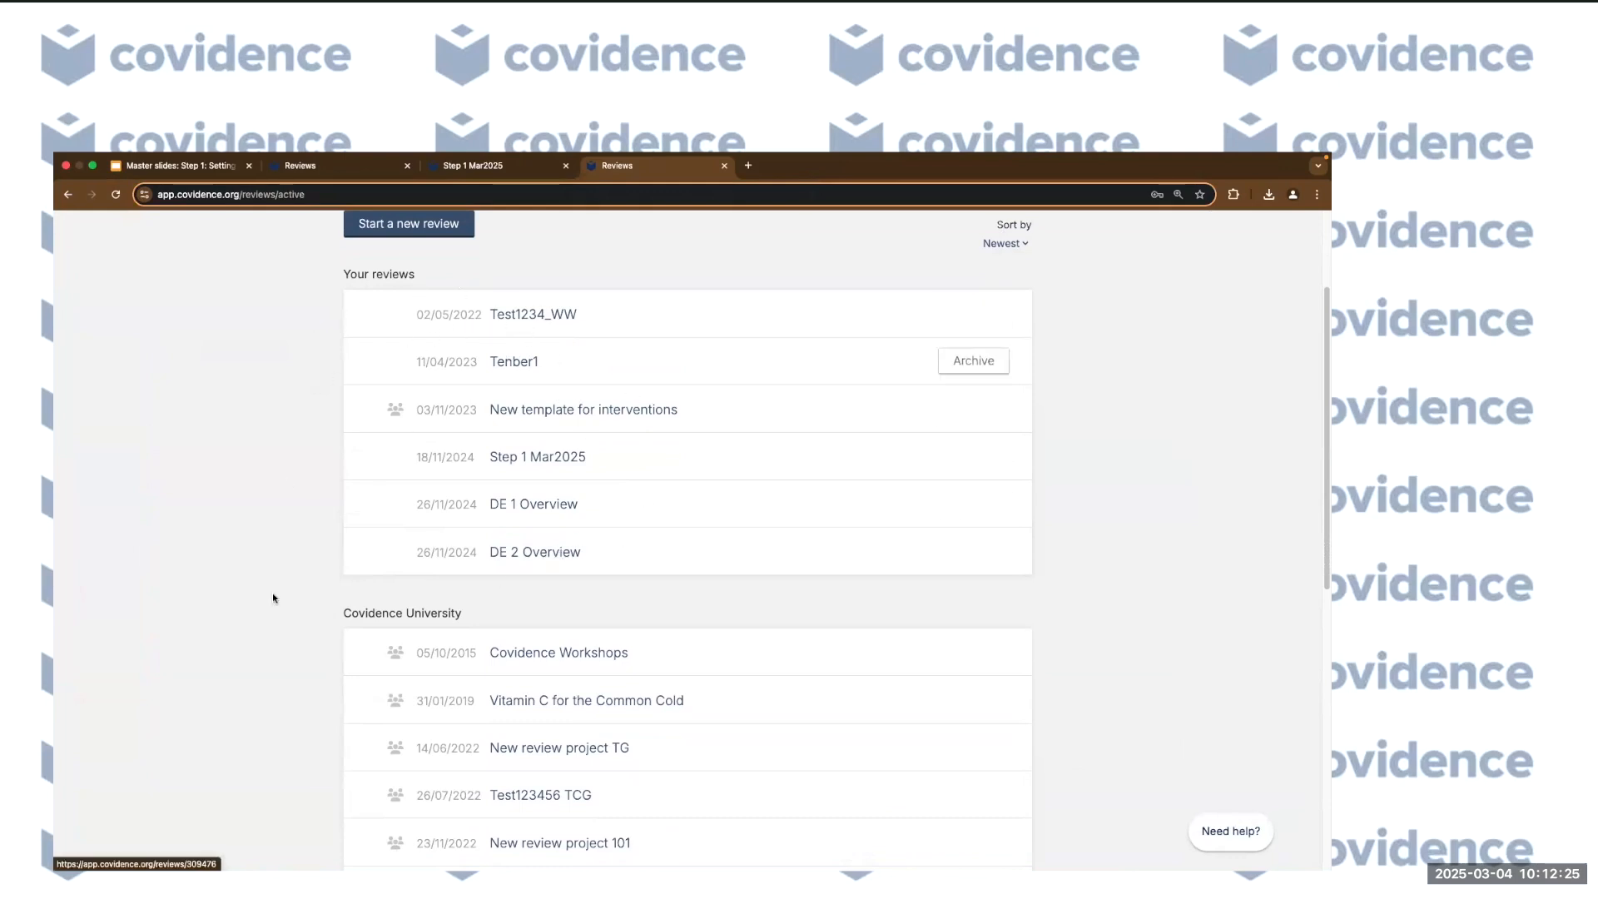
{"action": "scroll", "coordinate": [277, 633], "scroll_direction": "down", "scroll_amount": 5}
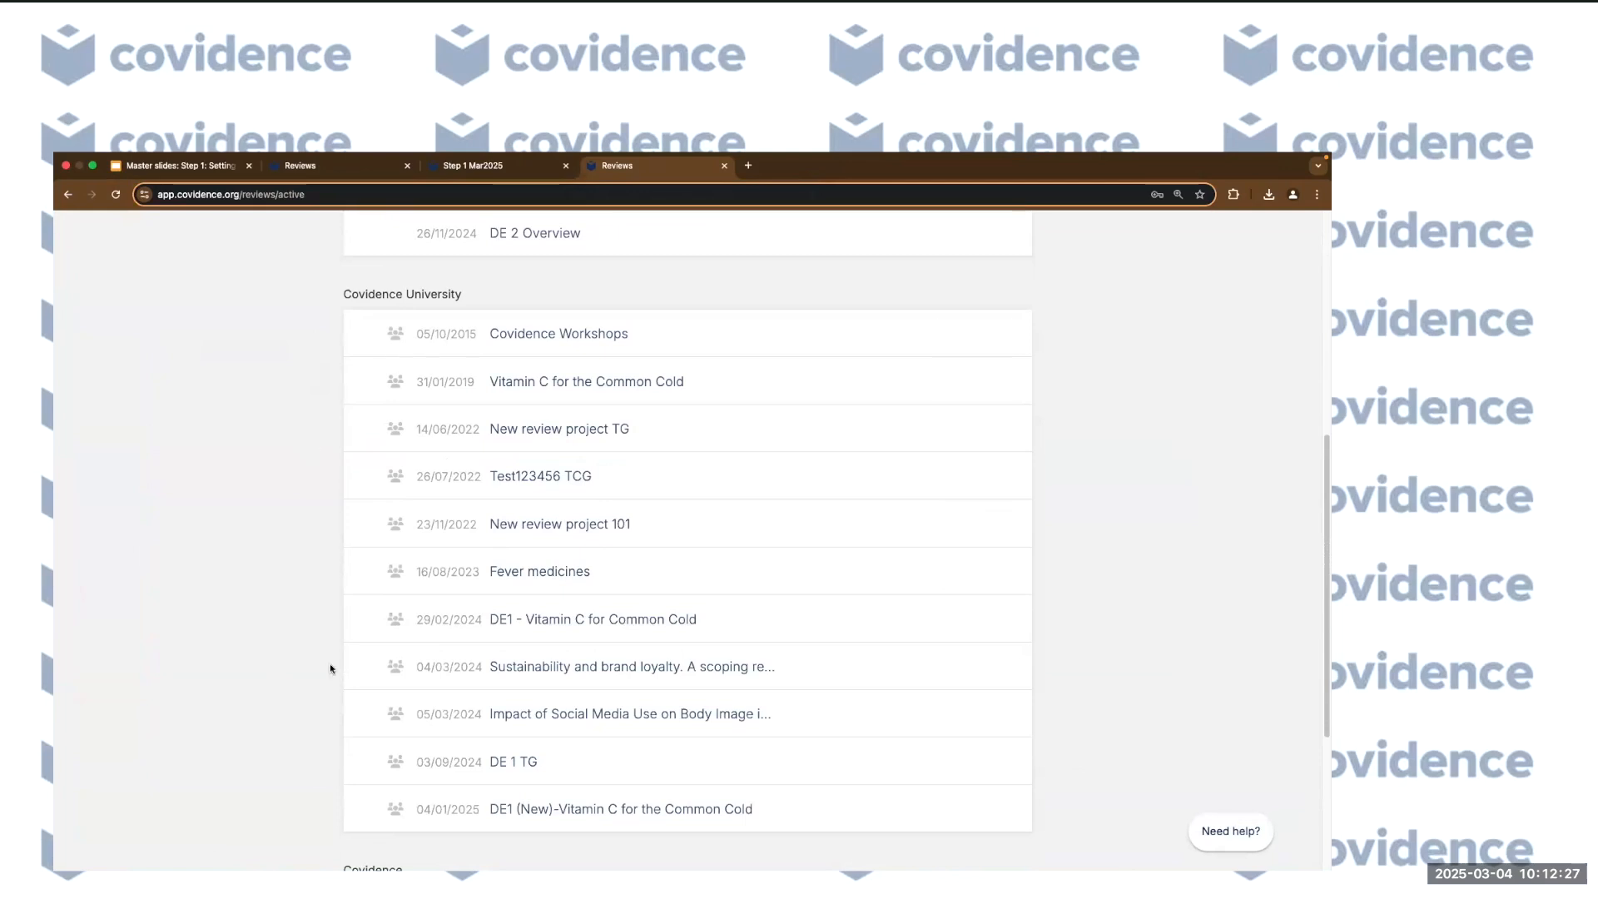
{"action": "scroll", "coordinate": [326, 675], "scroll_direction": "down", "scroll_amount": 5}
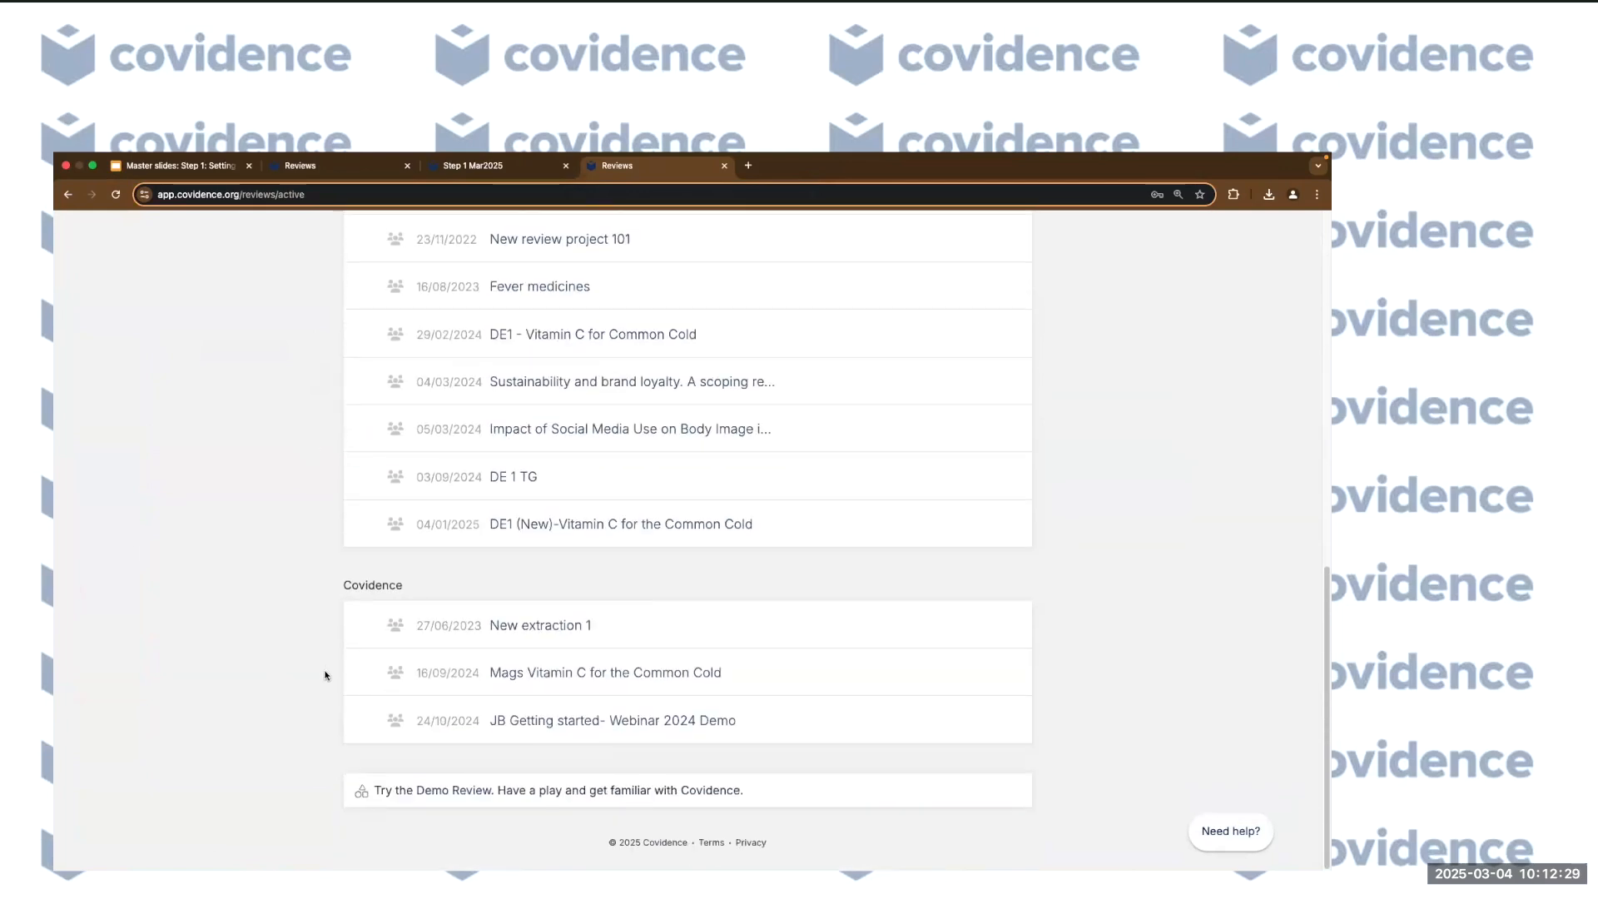
{"action": "scroll", "coordinate": [325, 670], "scroll_direction": "up", "scroll_amount": 10}
{"action": "scroll", "coordinate": [326, 670], "scroll_direction": "down", "scroll_amount": 4}
{"action": "scroll", "coordinate": [325, 670], "scroll_direction": "up", "scroll_amount": 4}
{"action": "scroll", "coordinate": [325, 670], "scroll_direction": "down", "scroll_amount": 9}
{"action": "scroll", "coordinate": [325, 669], "scroll_direction": "up", "scroll_amount": 5}
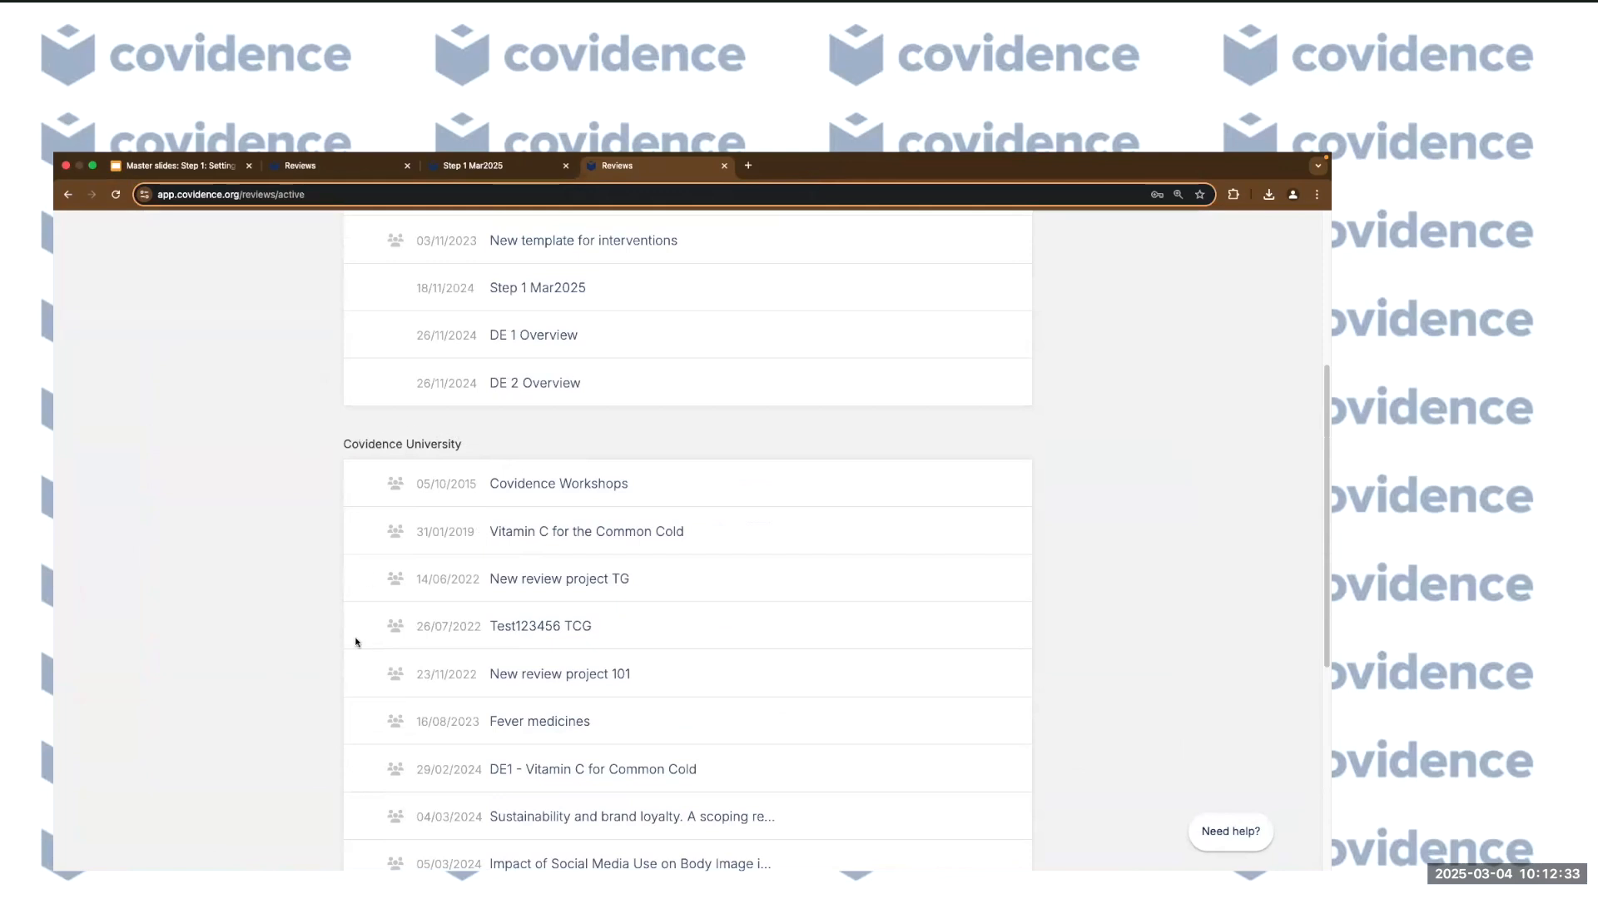
{"action": "scroll", "coordinate": [354, 646], "scroll_direction": "down", "scroll_amount": 1}
{"action": "scroll", "coordinate": [355, 649], "scroll_direction": "down", "scroll_amount": 5}
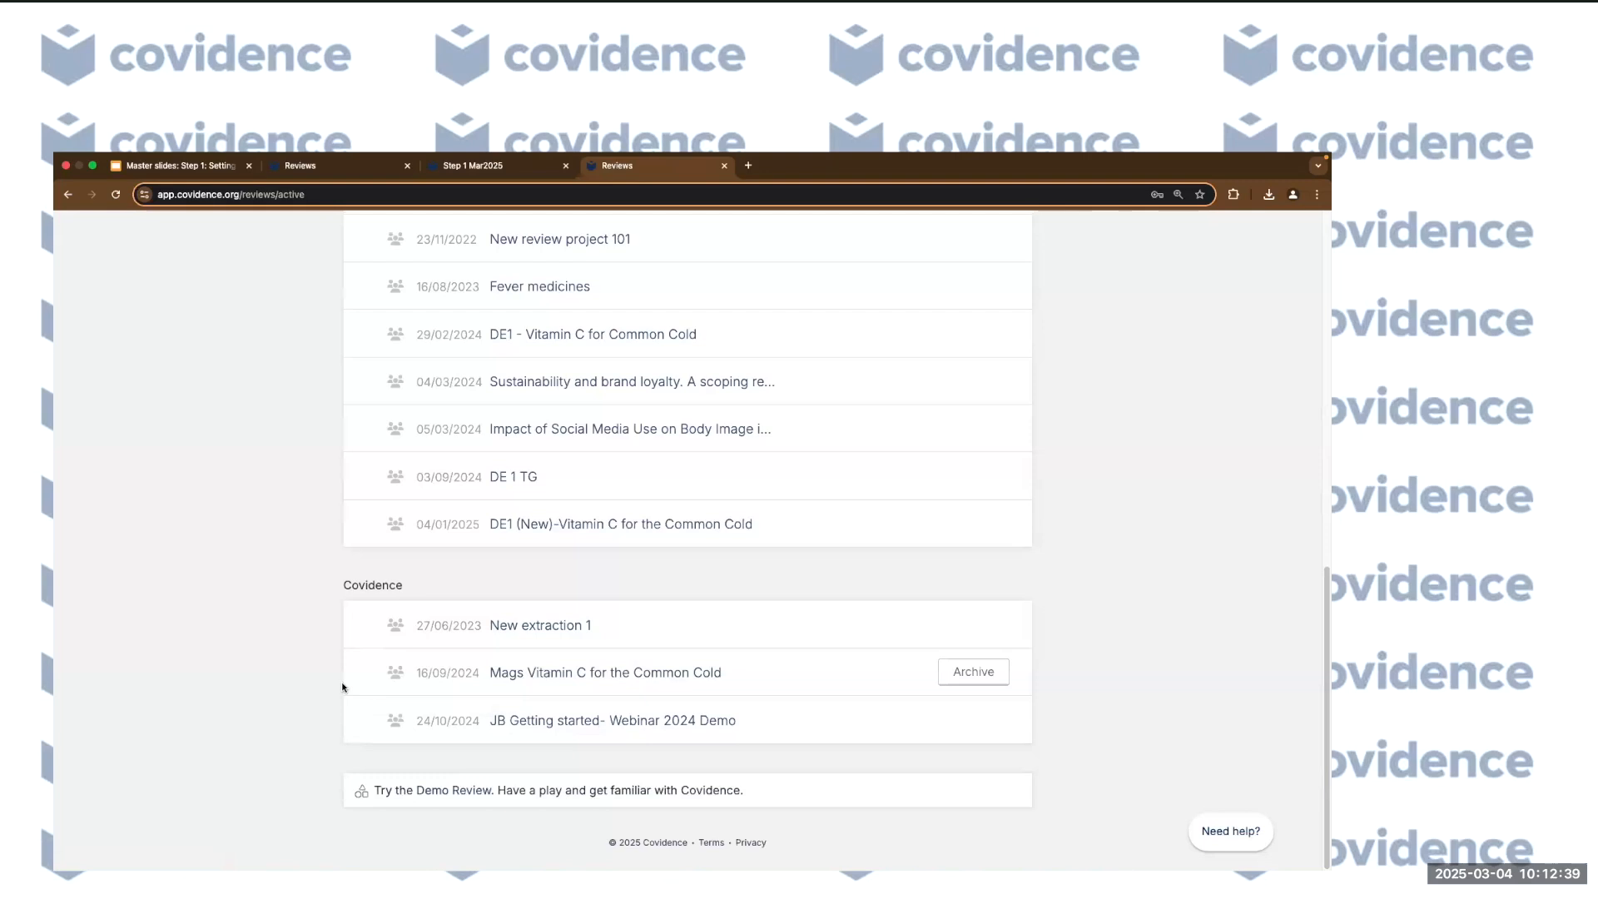
{"action": "scroll", "coordinate": [343, 687], "scroll_direction": "up", "scroll_amount": 12}
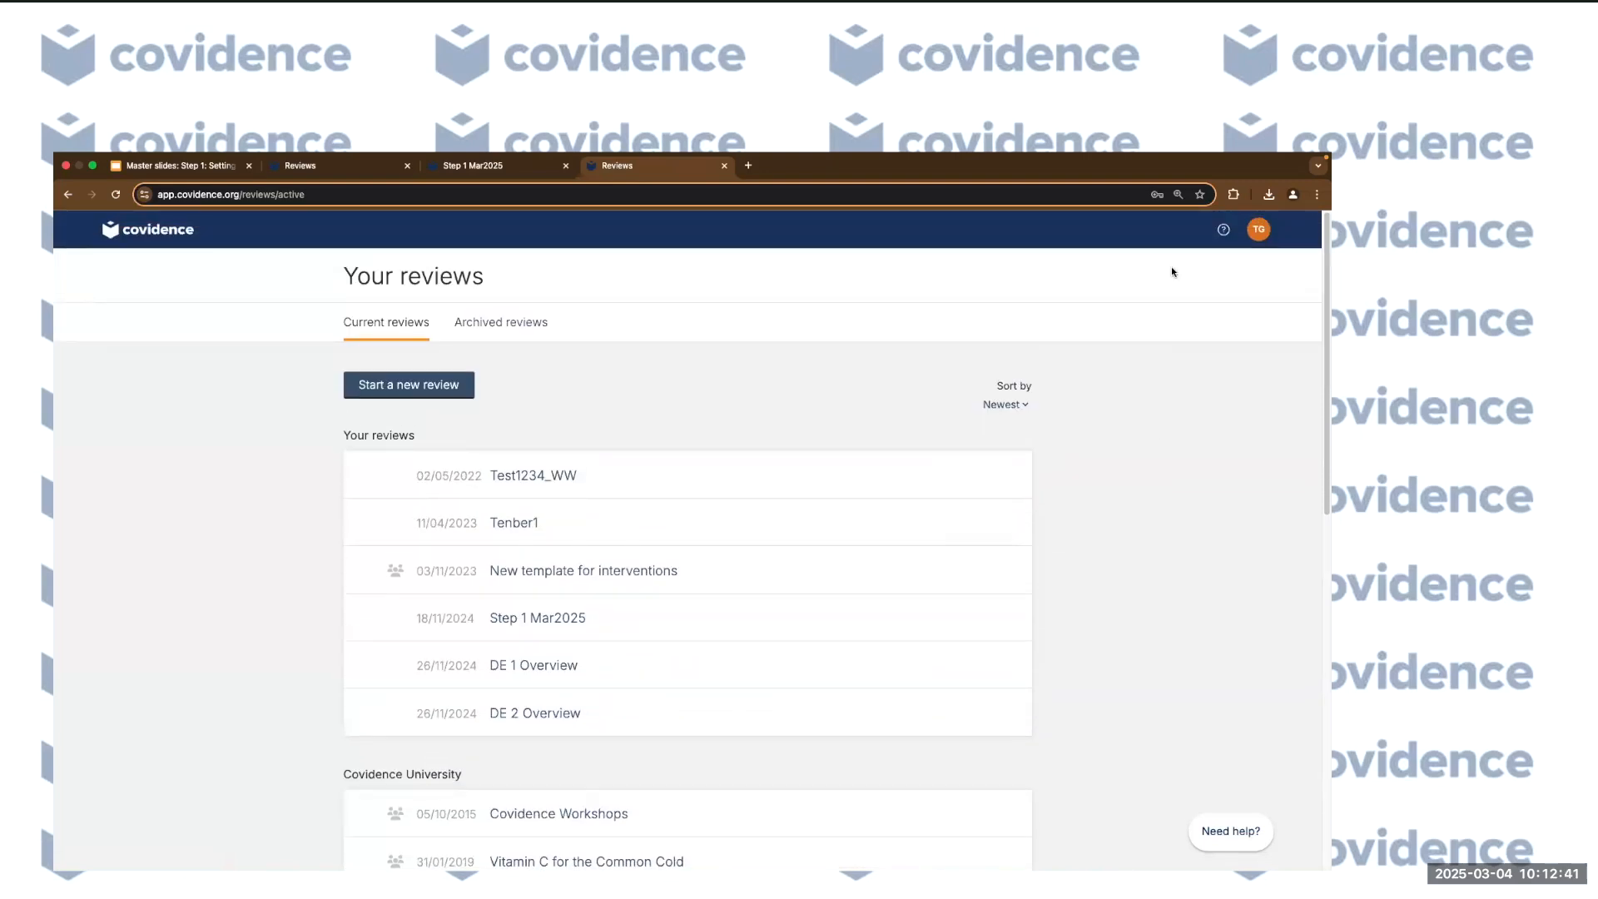
{"action": "left_click", "coordinate": [1256, 238]}
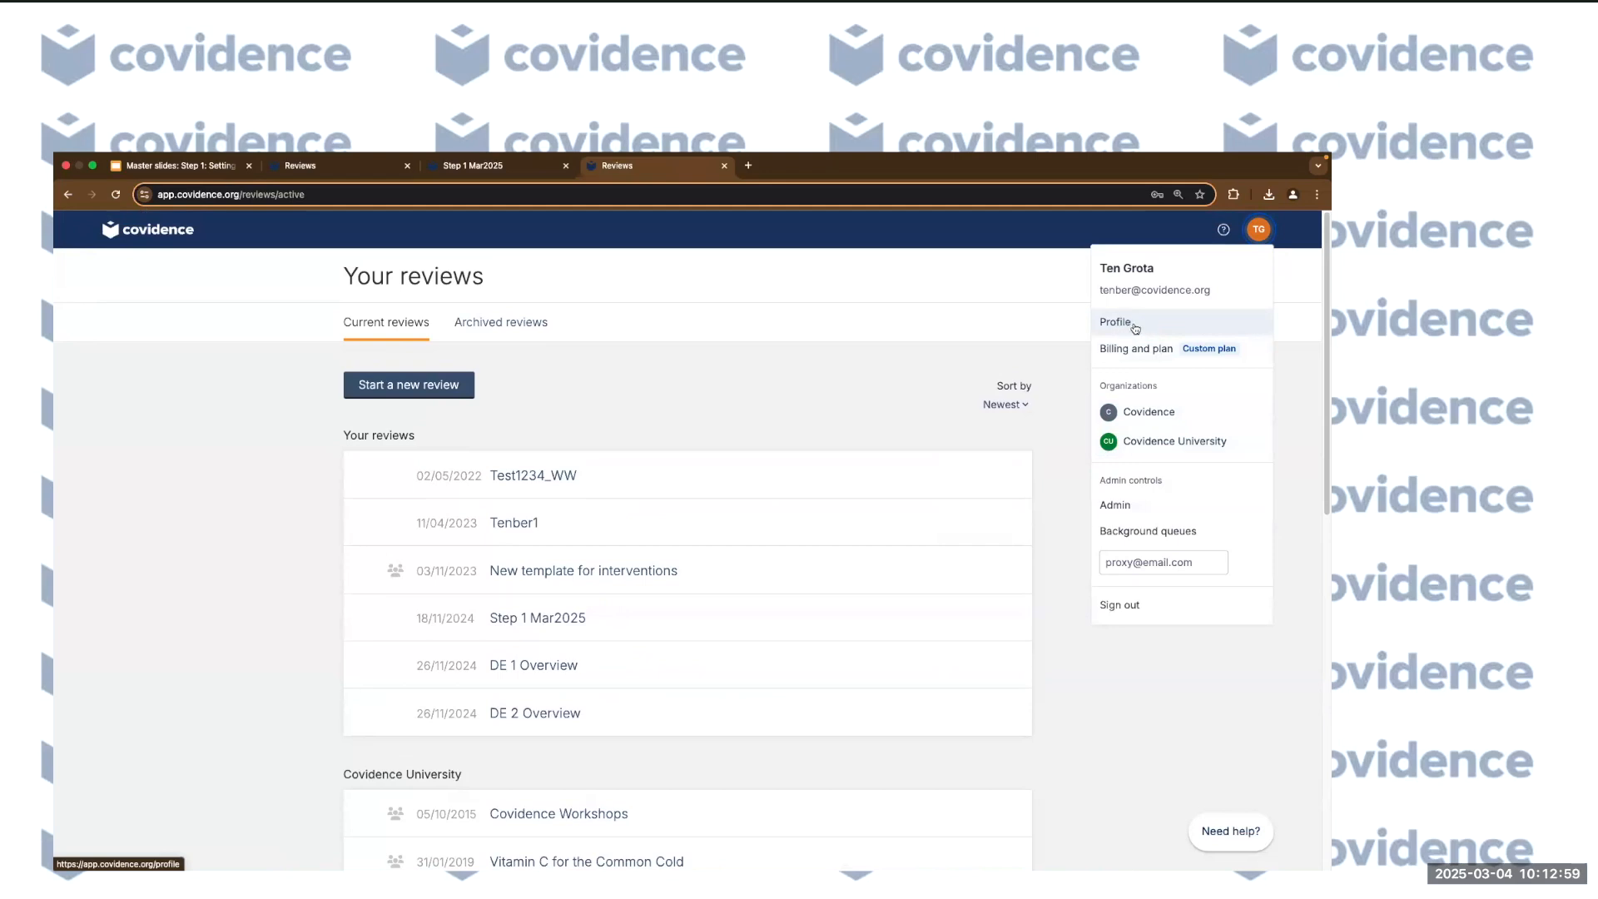
{"action": "left_click", "coordinate": [290, 524]}
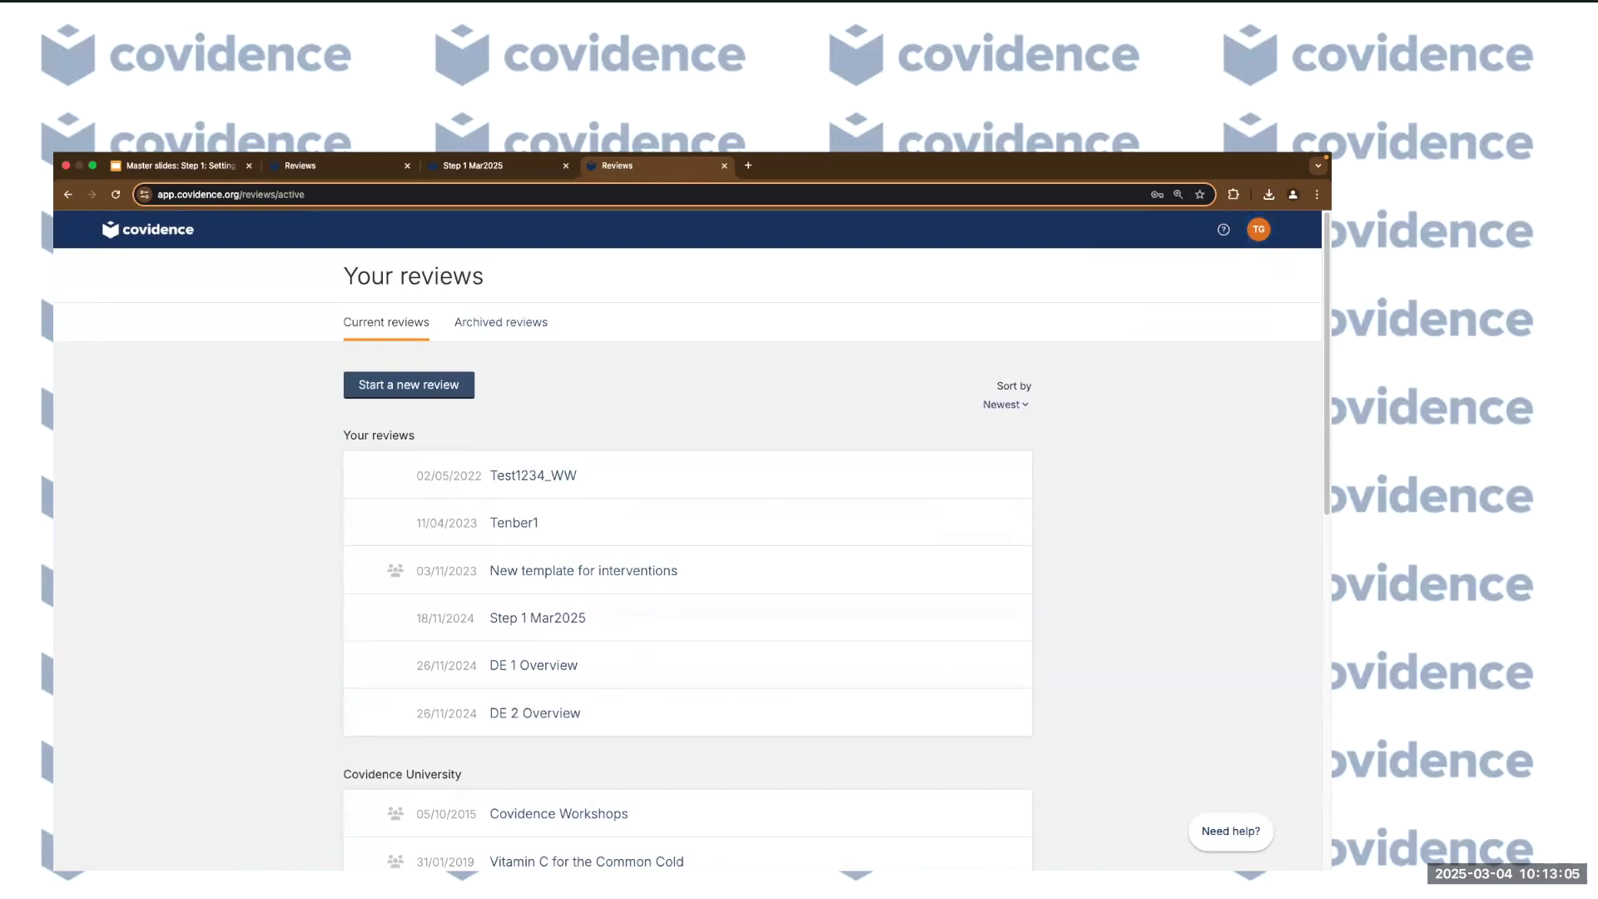
Start a new review and leave it marked as a non-Cochrane review.
{"action": "left_click", "coordinate": [421, 396]}
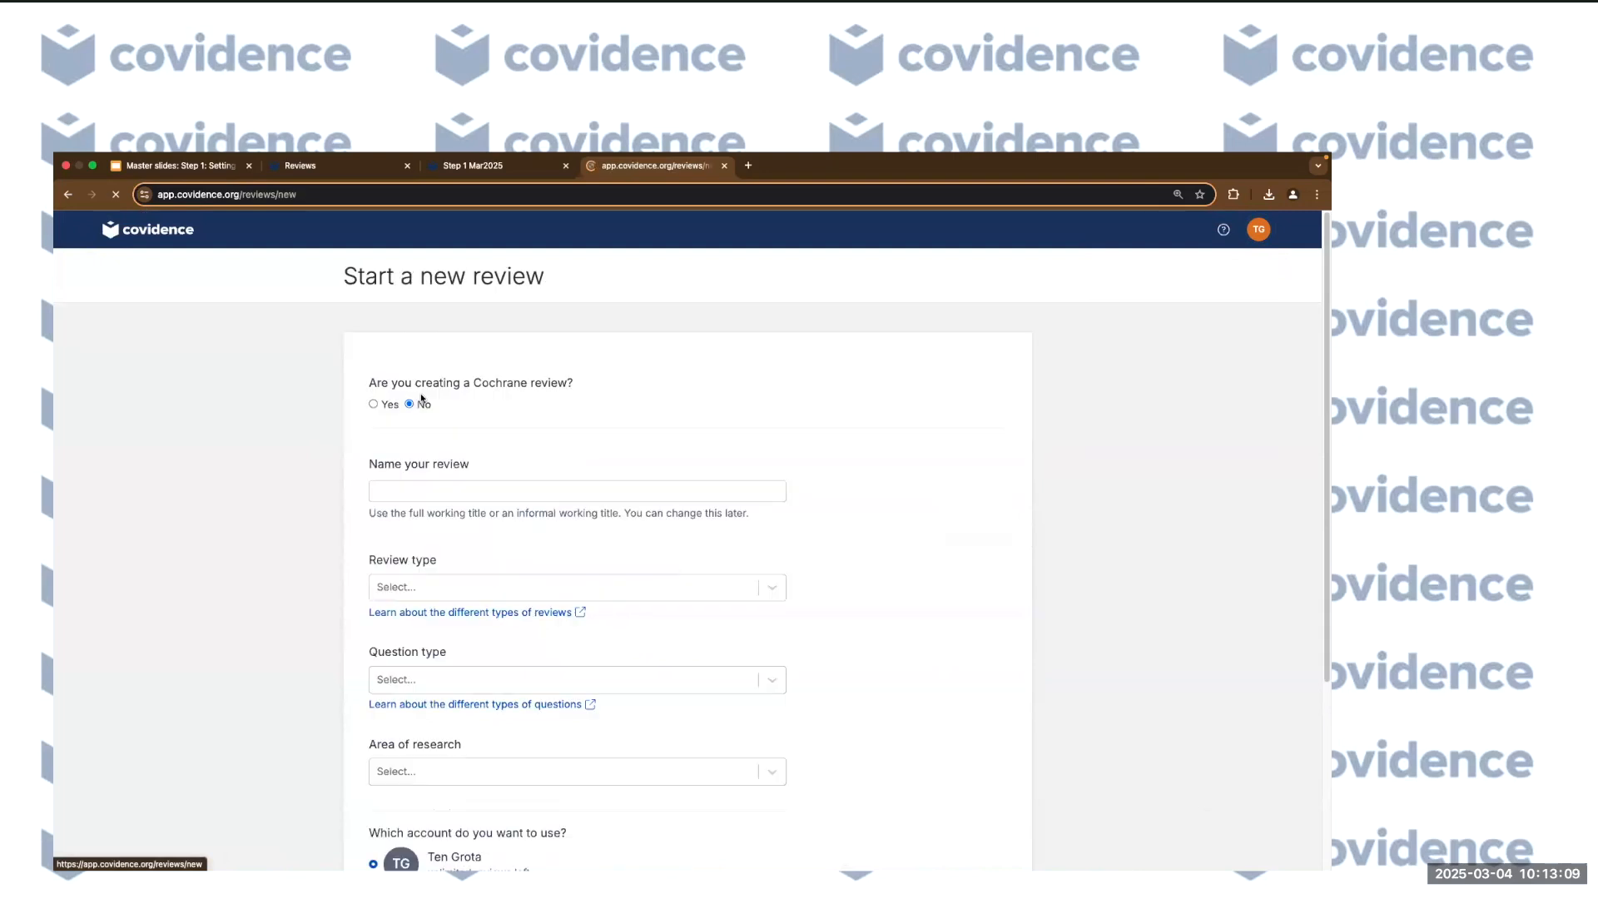
{"action": "scroll", "coordinate": [274, 574], "scroll_direction": "down", "scroll_amount": 3}
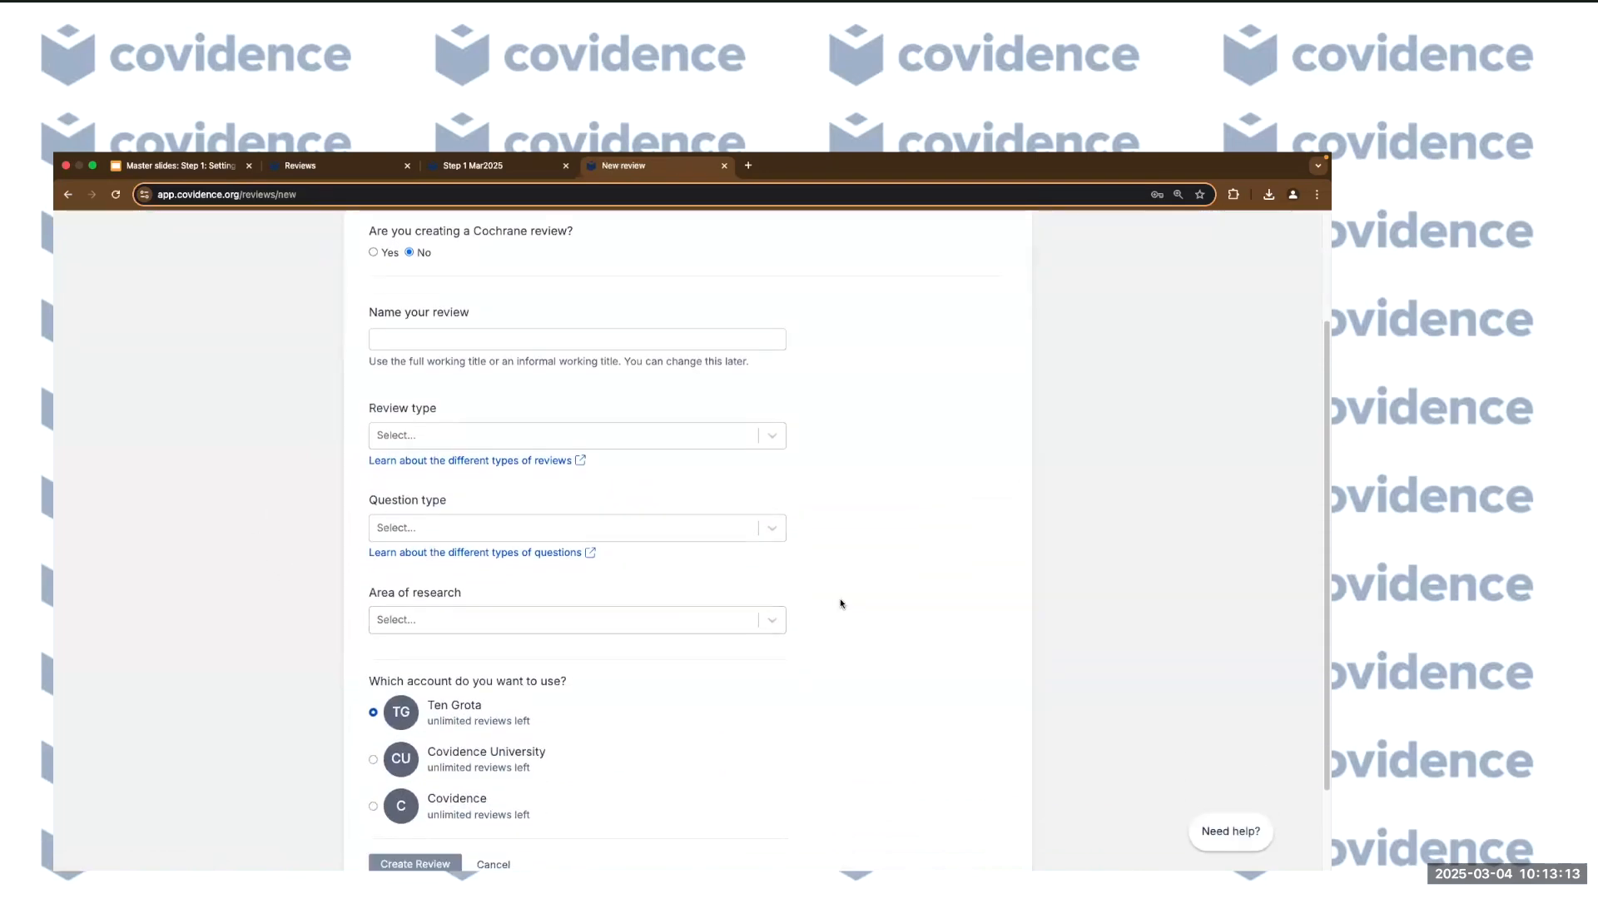
{"action": "scroll", "coordinate": [841, 603], "scroll_direction": "up", "scroll_amount": 2}
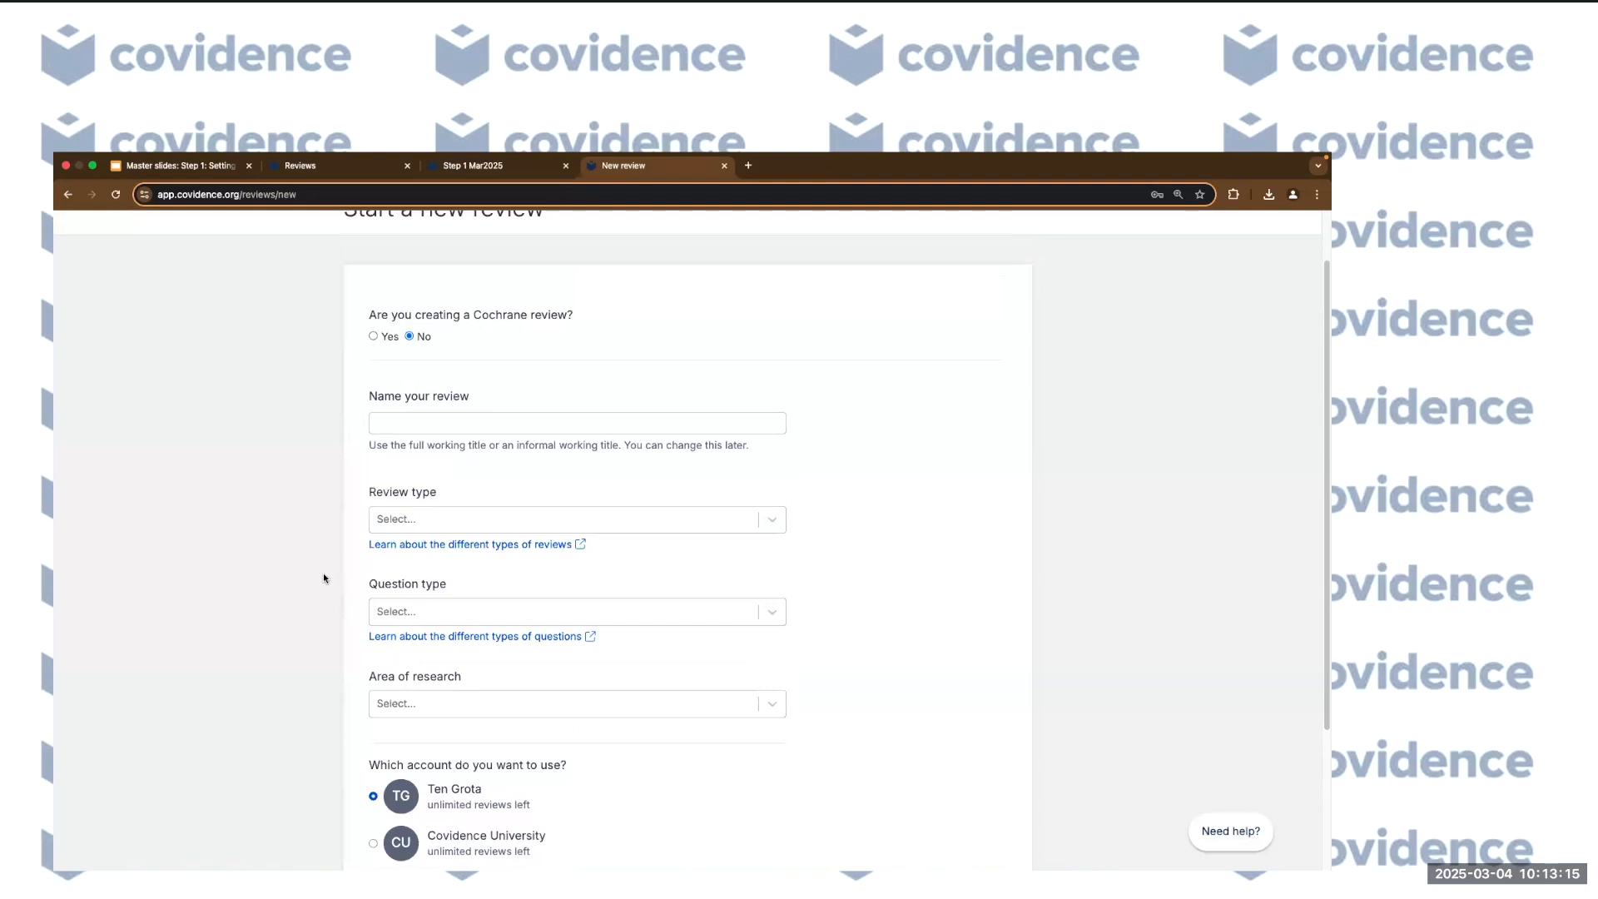
{"action": "scroll", "coordinate": [324, 577], "scroll_direction": "up", "scroll_amount": 2}
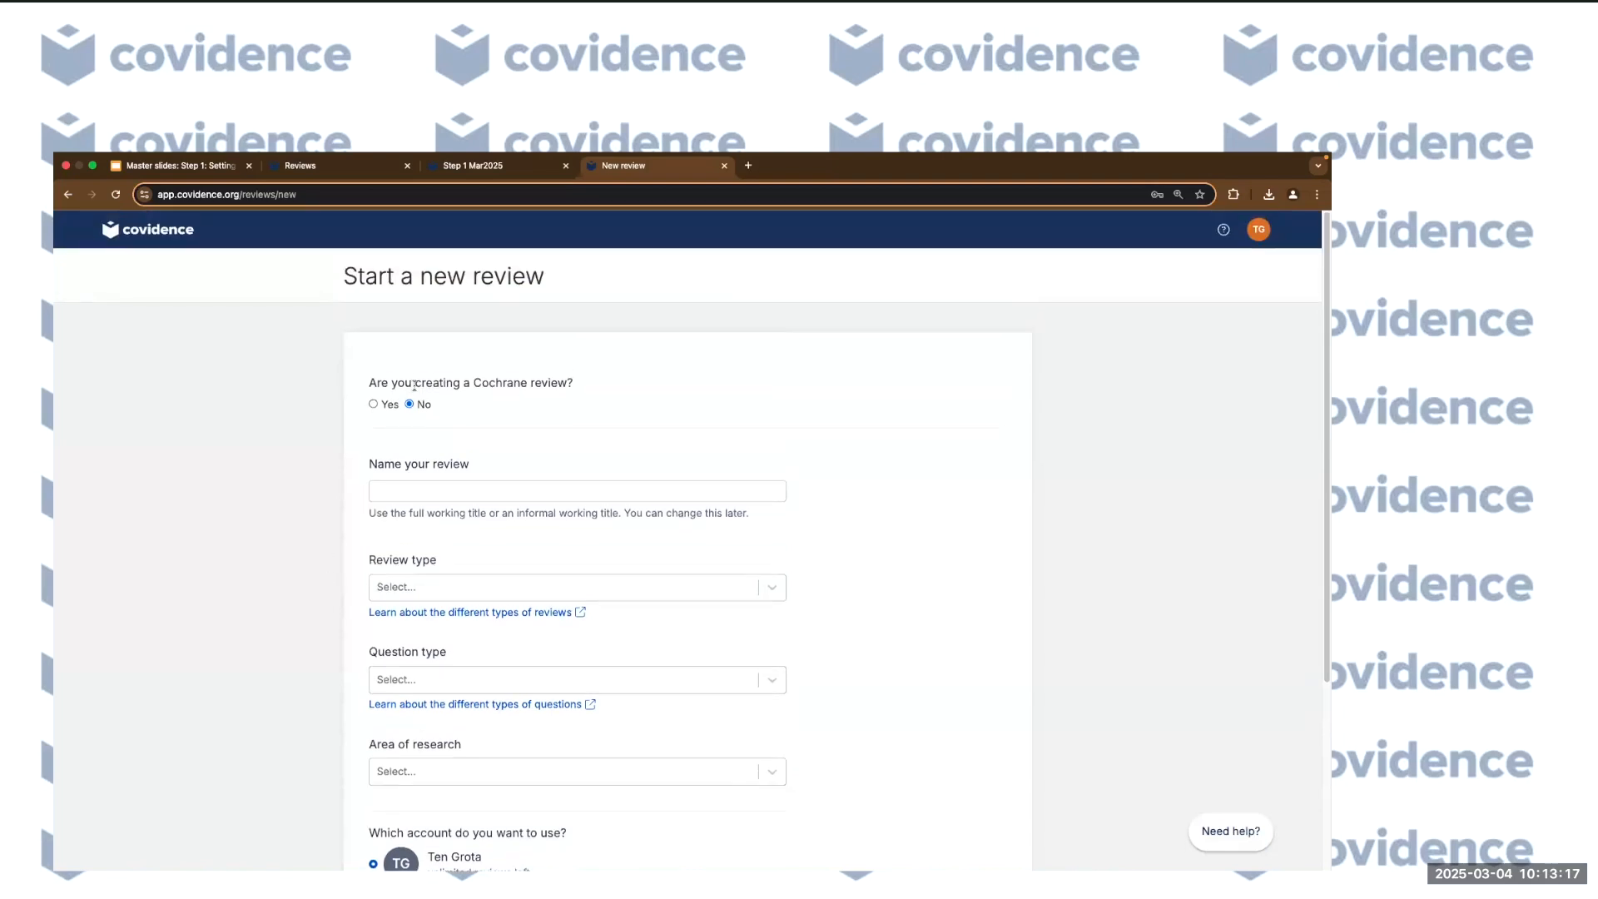
{"action": "left_click", "coordinate": [374, 406]}
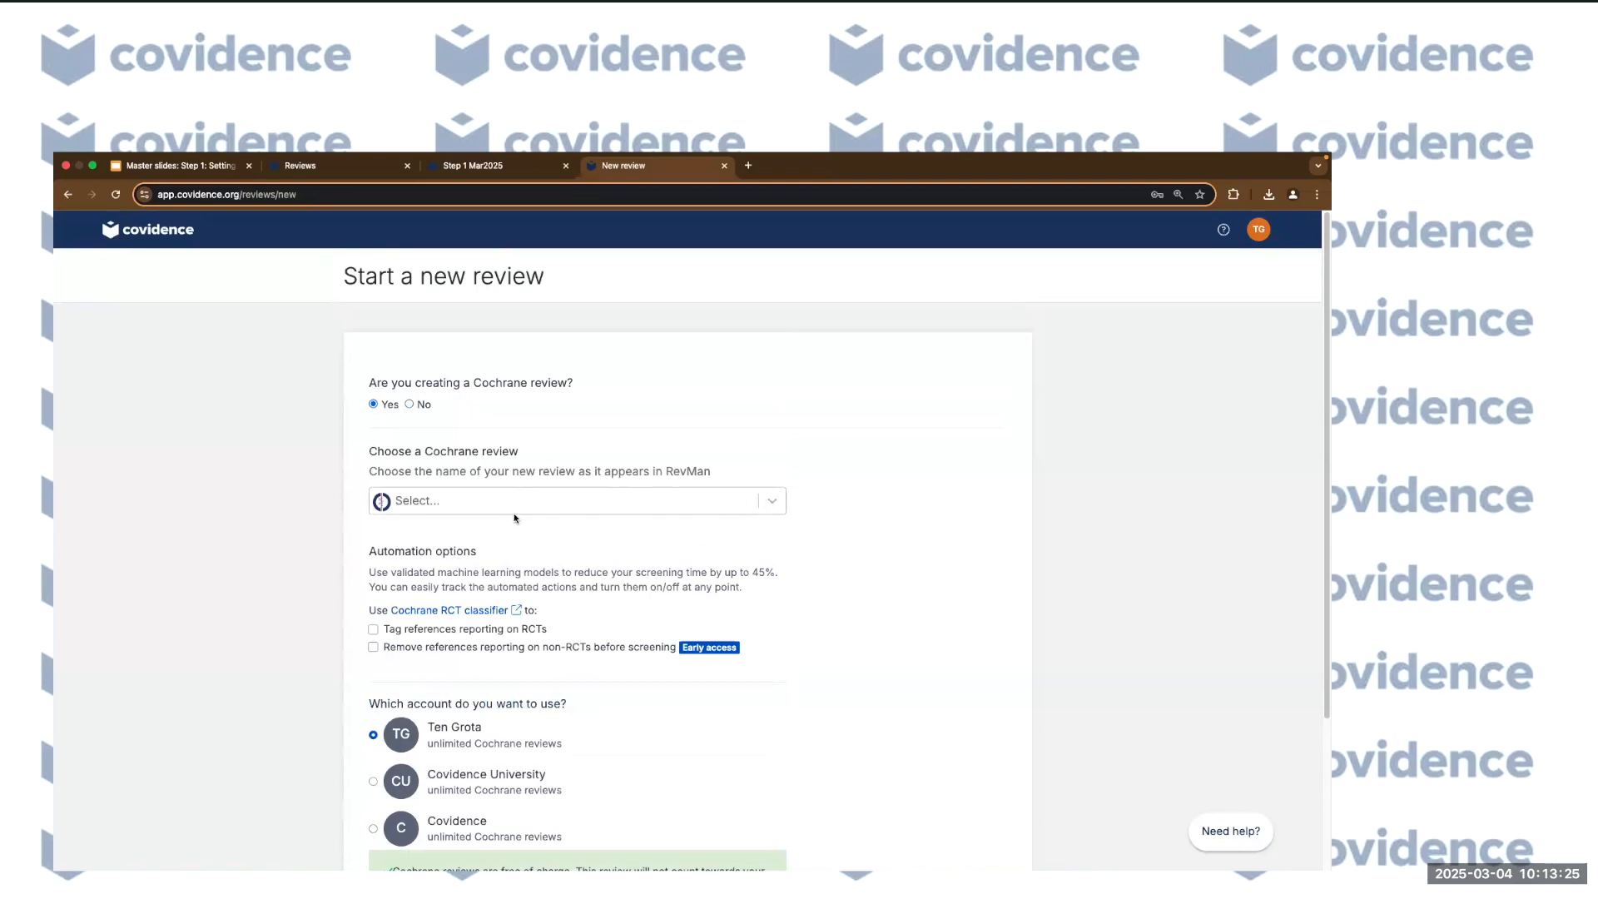
{"action": "left_click", "coordinate": [409, 406]}
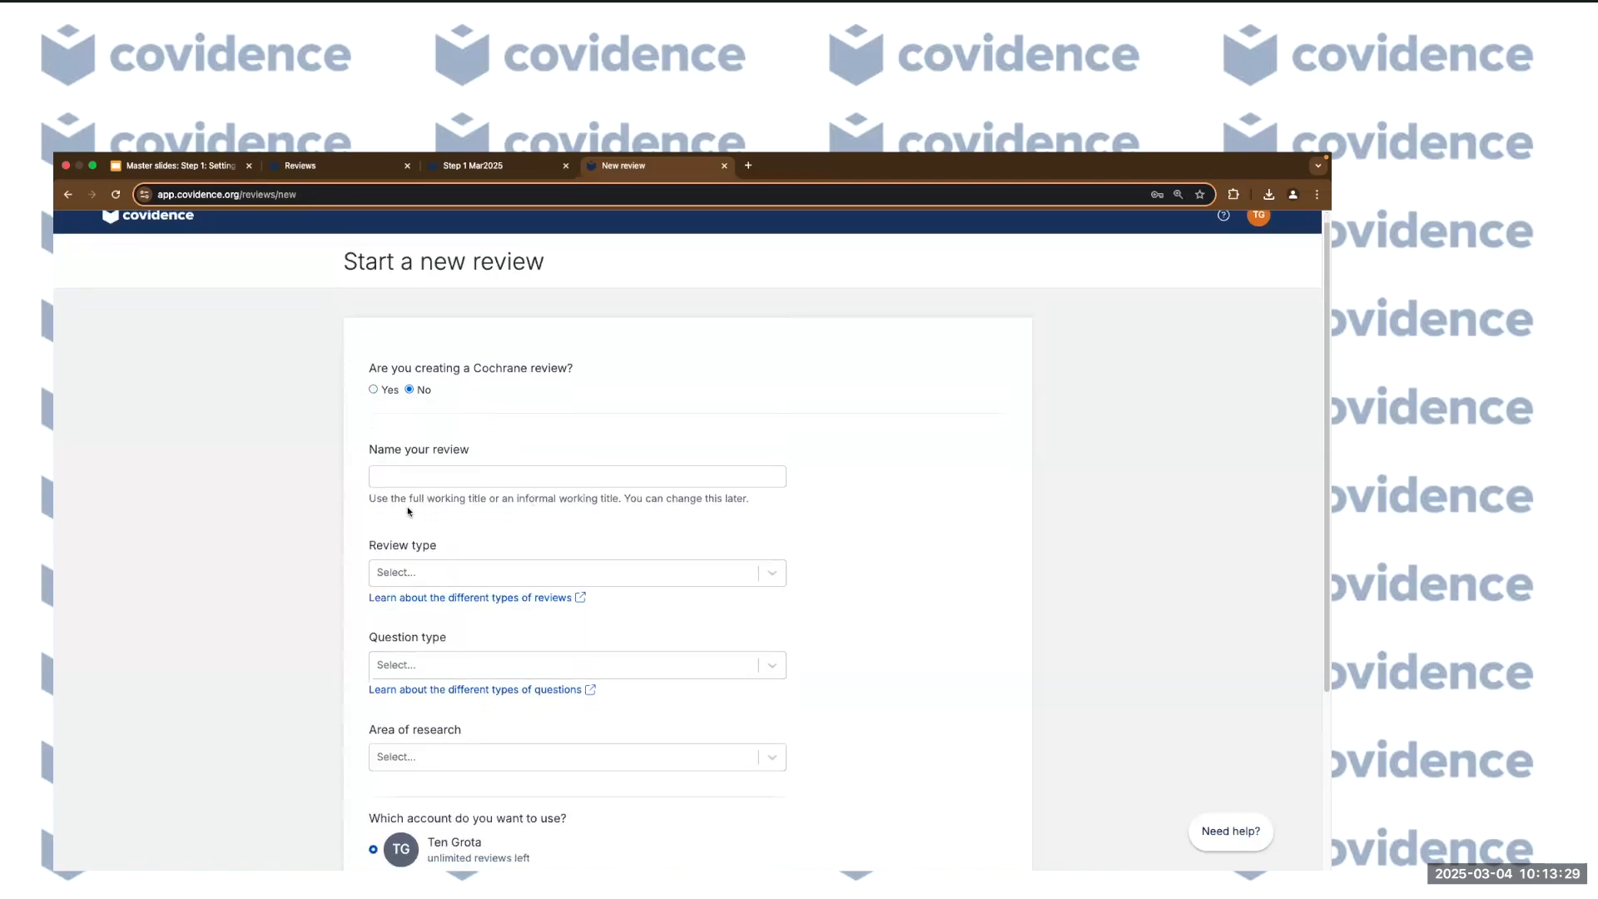
Name the review 'Step 1 March 2025'.
{"action": "scroll", "coordinate": [425, 381], "scroll_direction": "down", "scroll_amount": 3}
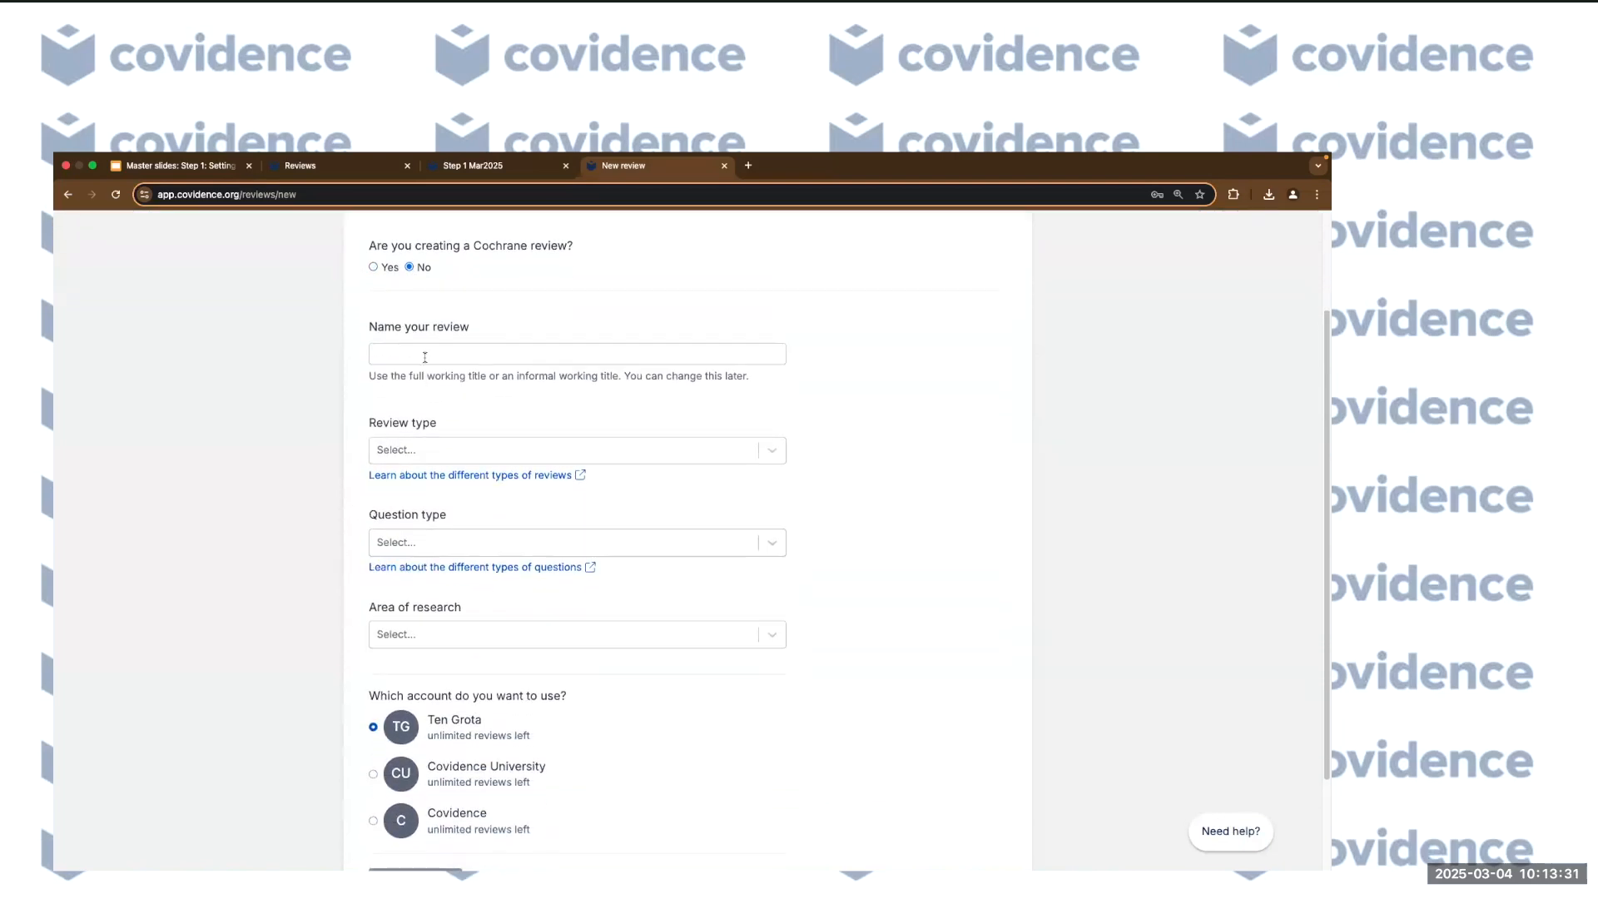
{"action": "left_click", "coordinate": [424, 357]}
{"action": "type", "text": "Step 1 March 2025"}
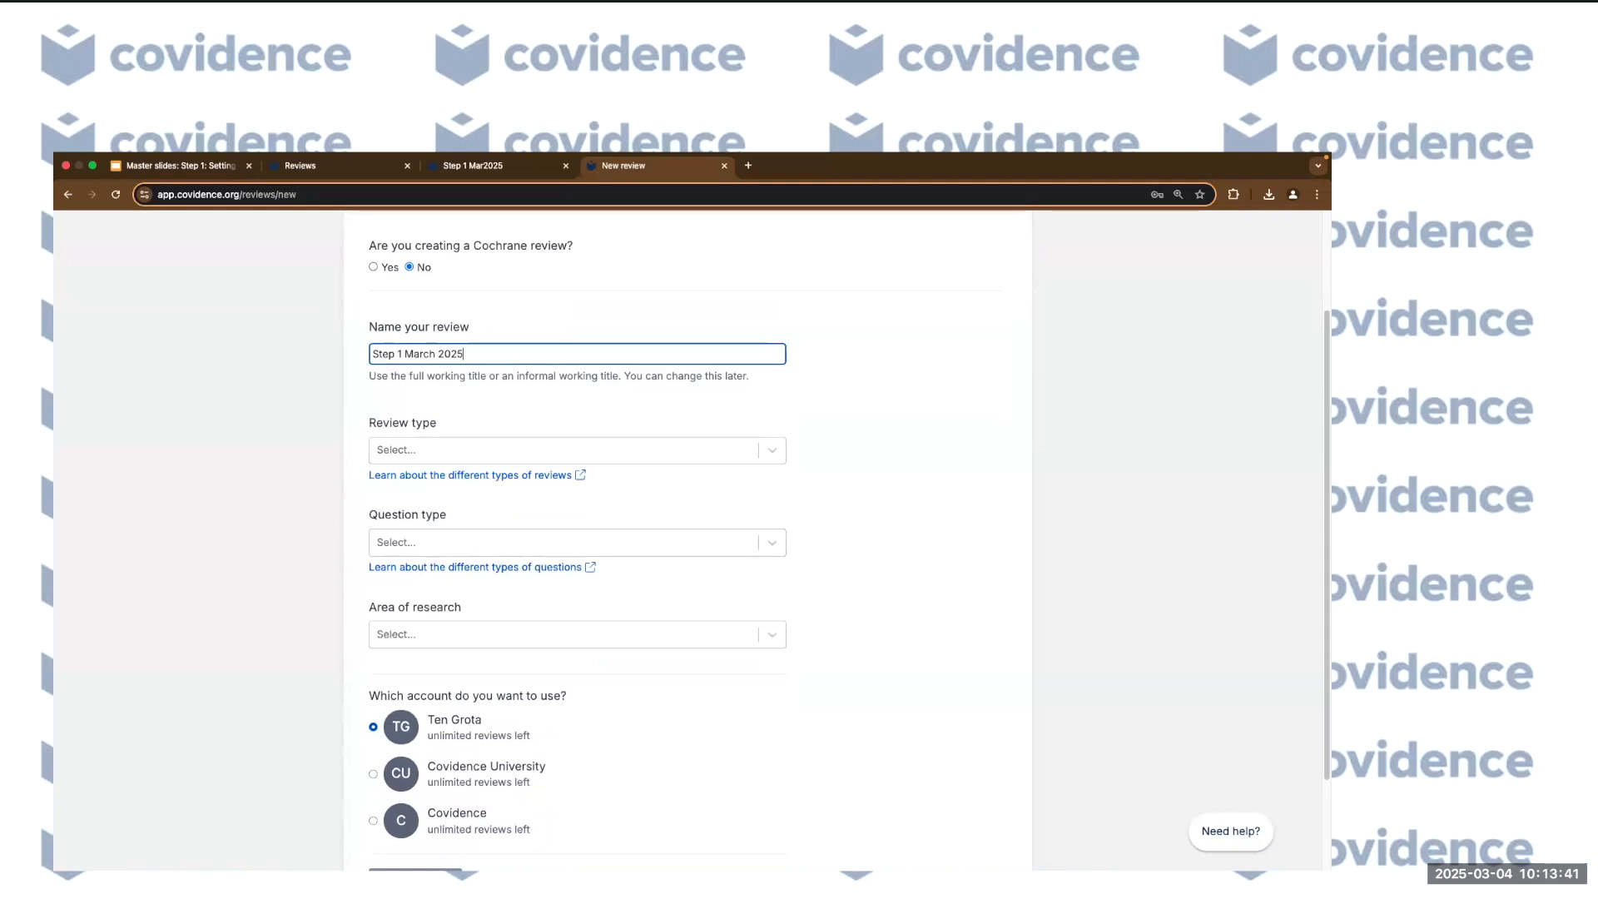
Choose Systematic review type, Prevention question type and Medical and health sciences research area.
{"action": "left_click", "coordinate": [842, 447]}
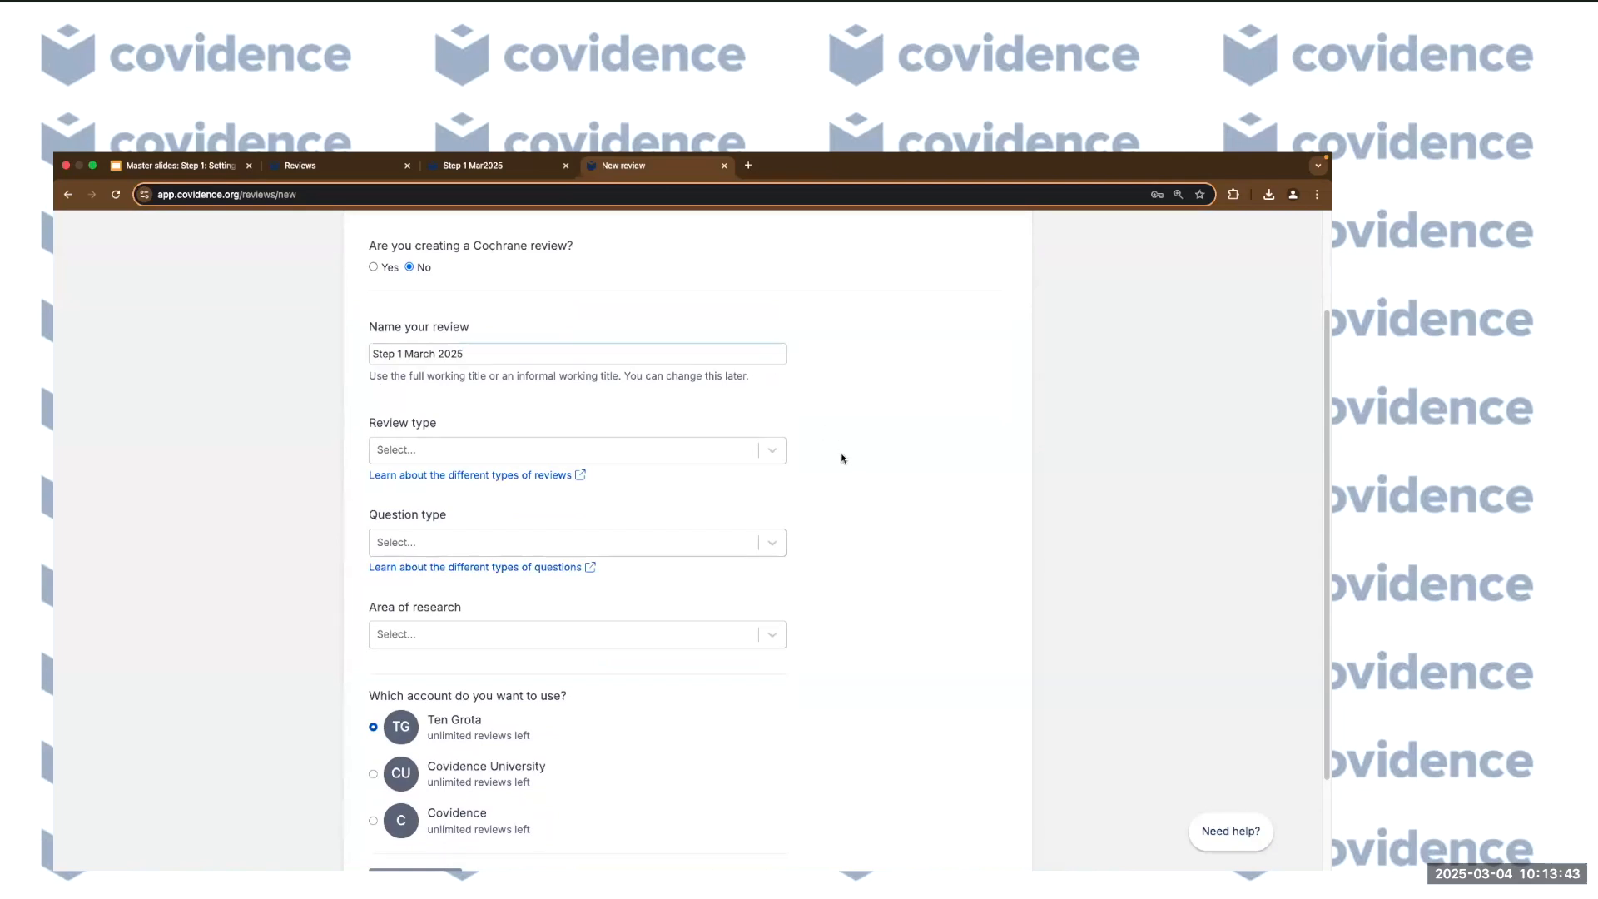
{"action": "left_click", "coordinate": [770, 449]}
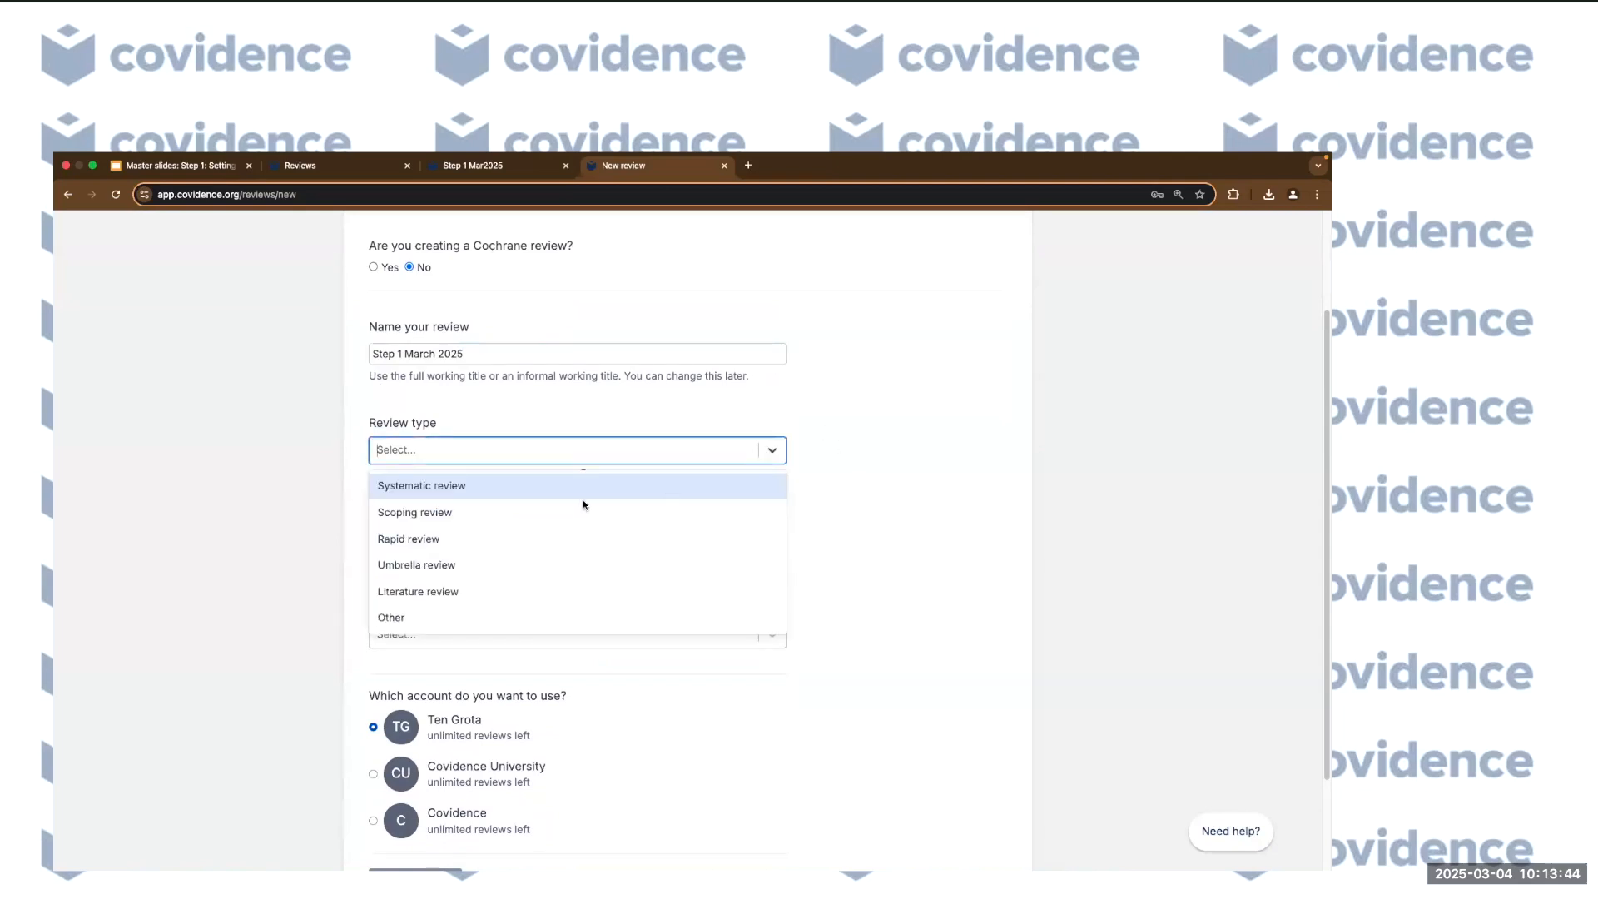
{"action": "left_click", "coordinate": [479, 489]}
{"action": "scroll", "coordinate": [832, 516], "scroll_direction": "down", "scroll_amount": 2}
{"action": "left_click", "coordinate": [758, 487]}
{"action": "left_click", "coordinate": [711, 547]}
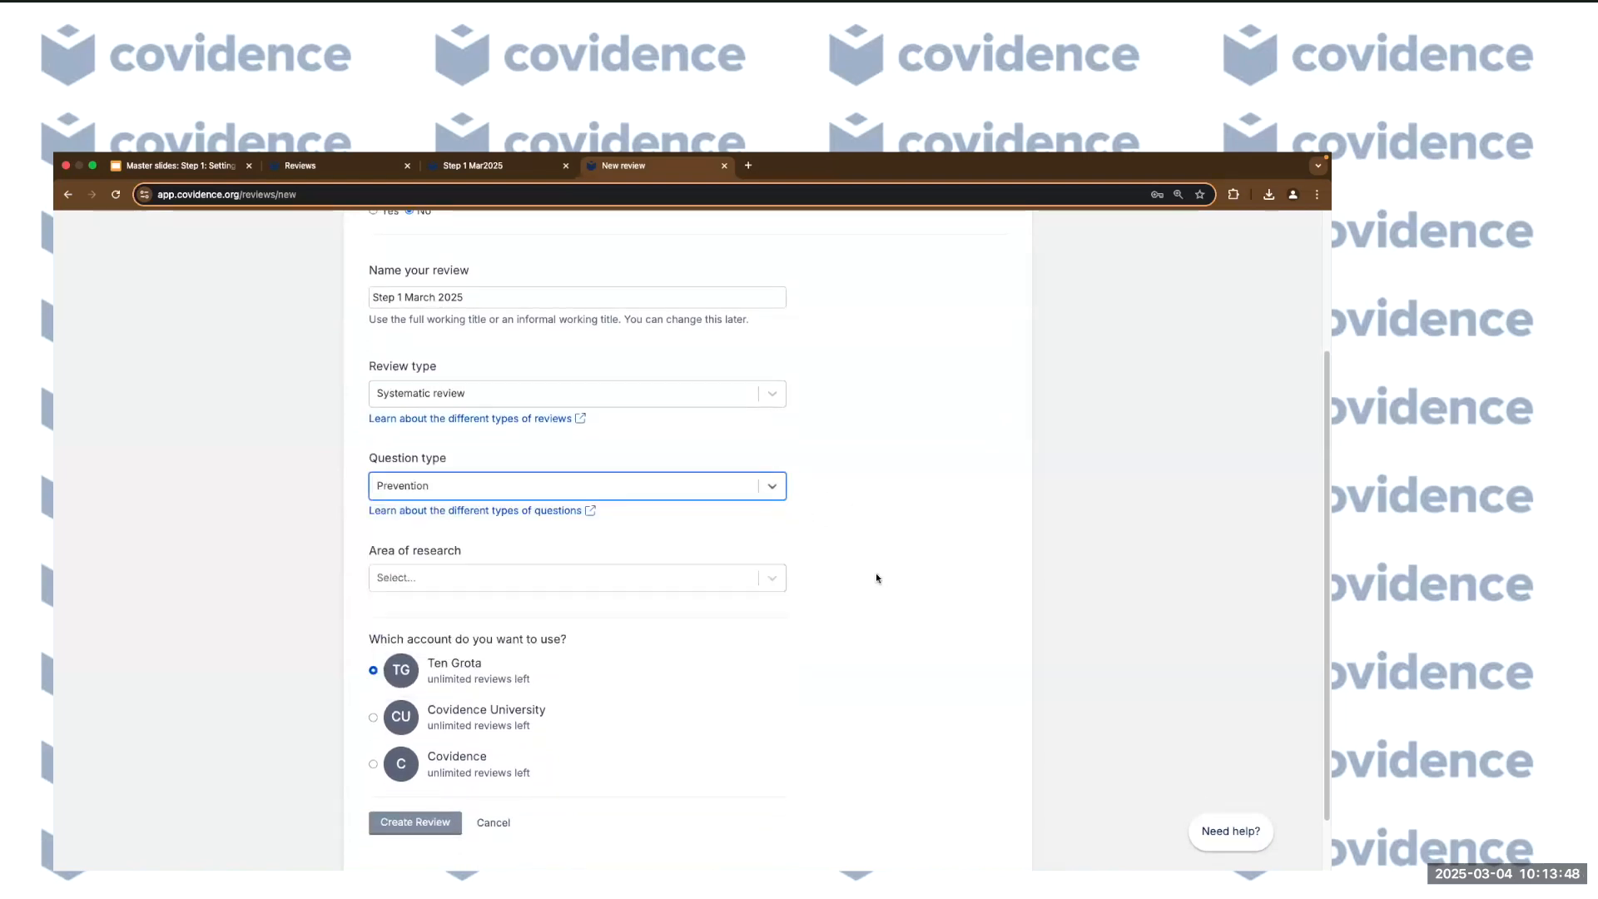
{"action": "left_click", "coordinate": [769, 585]}
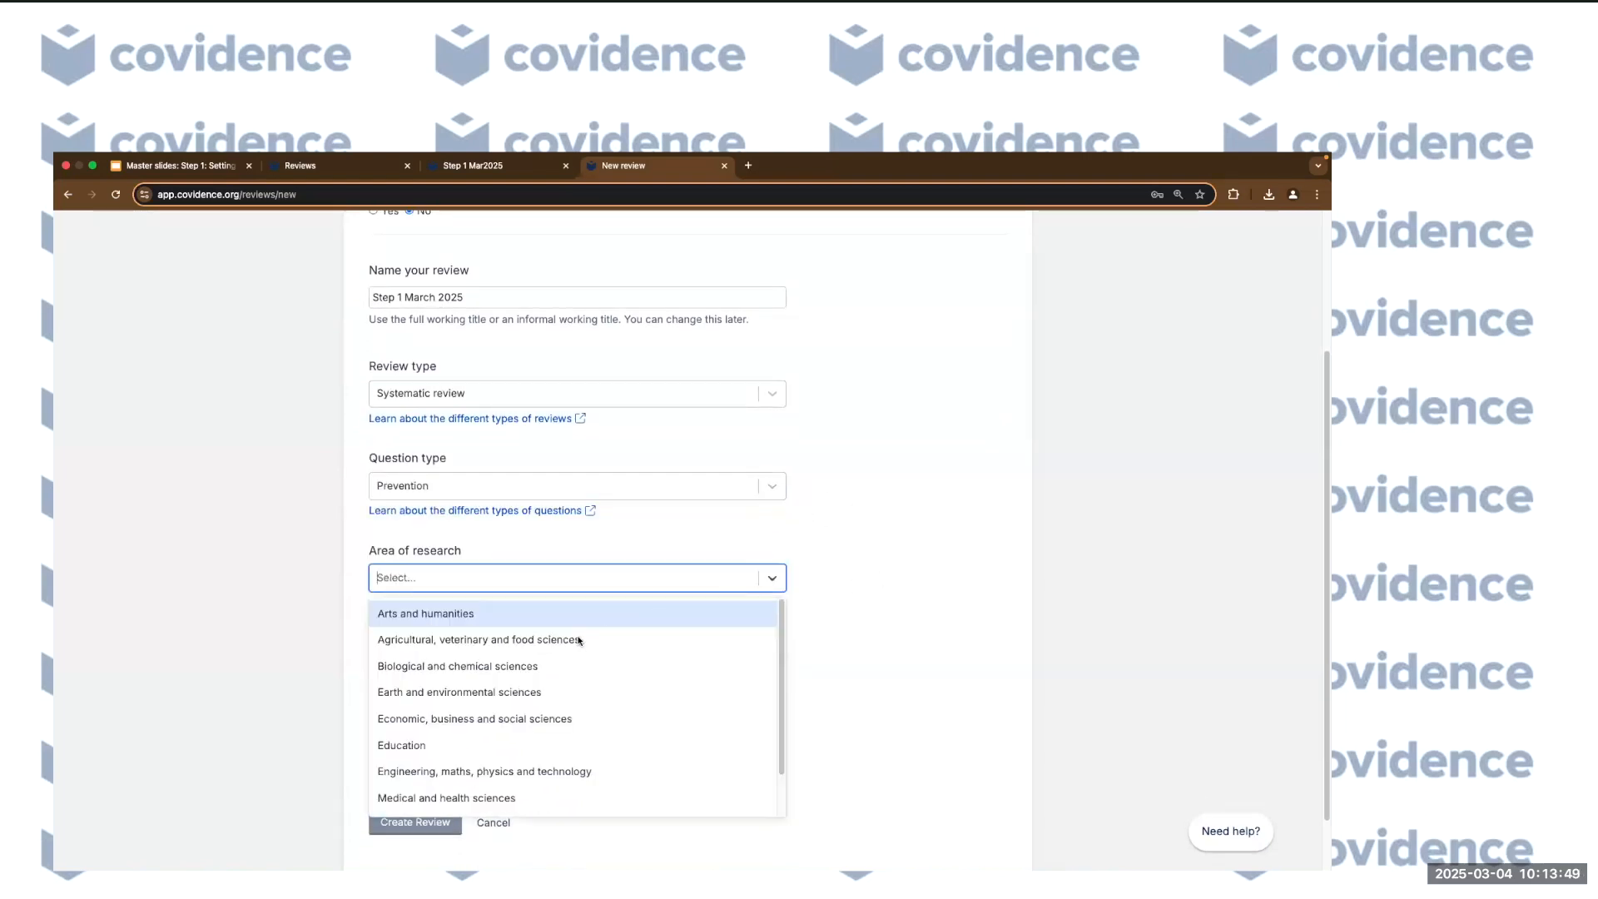
{"action": "left_click", "coordinate": [465, 795]}
{"action": "scroll", "coordinate": [877, 736], "scroll_direction": "down", "scroll_amount": 3}
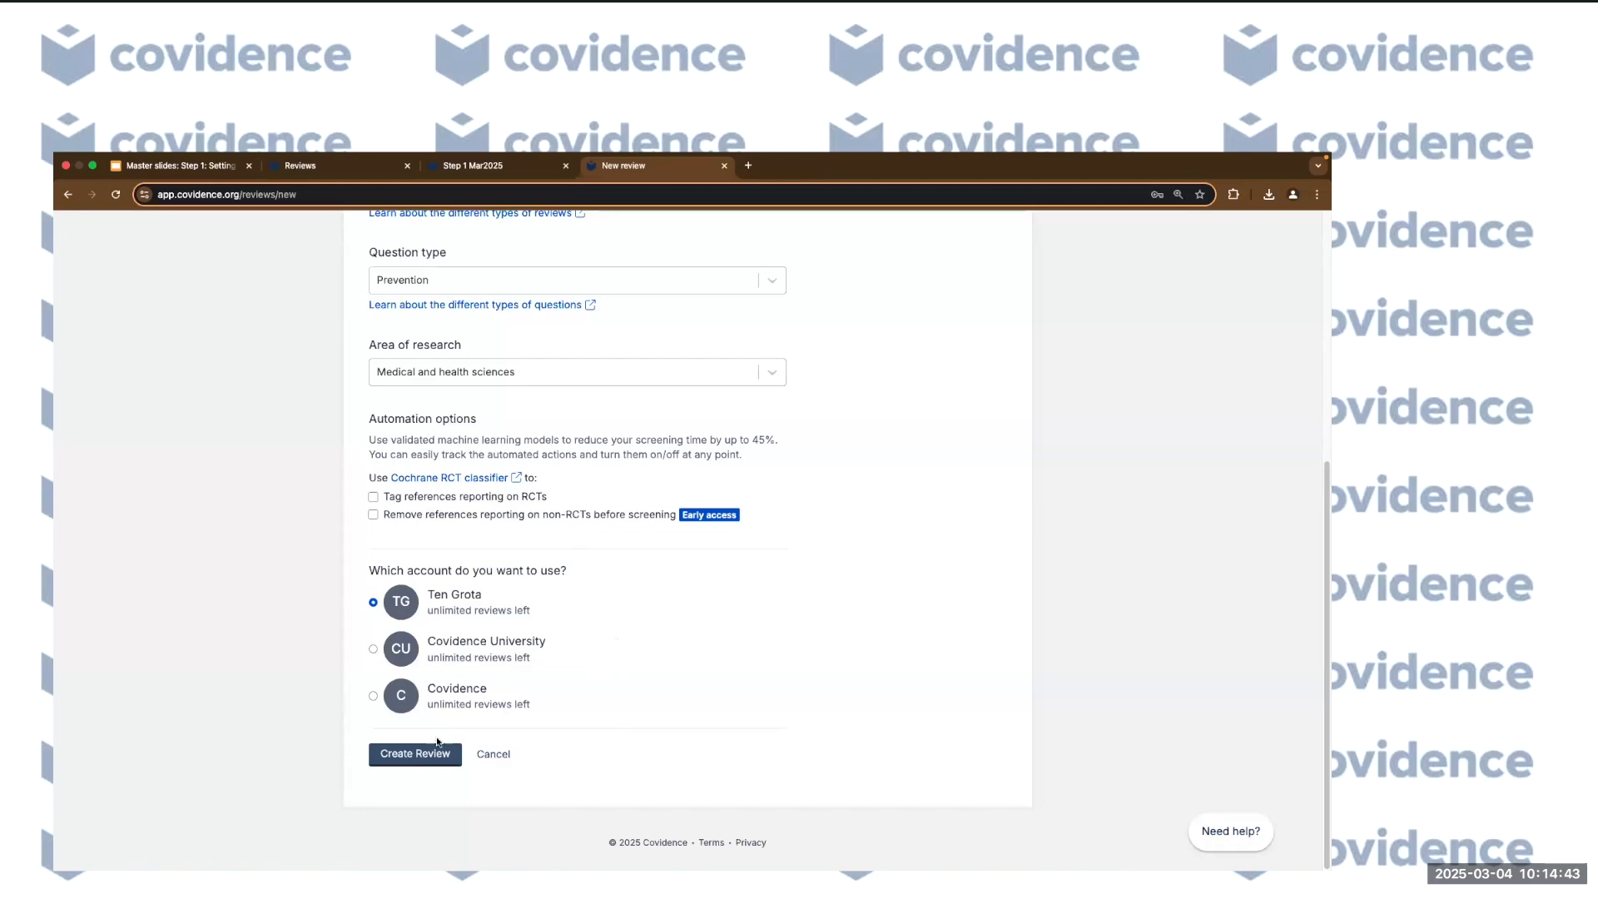
Abandon the new review form and open the Step 1 Mar2025 review.
{"action": "left_click", "coordinate": [503, 757]}
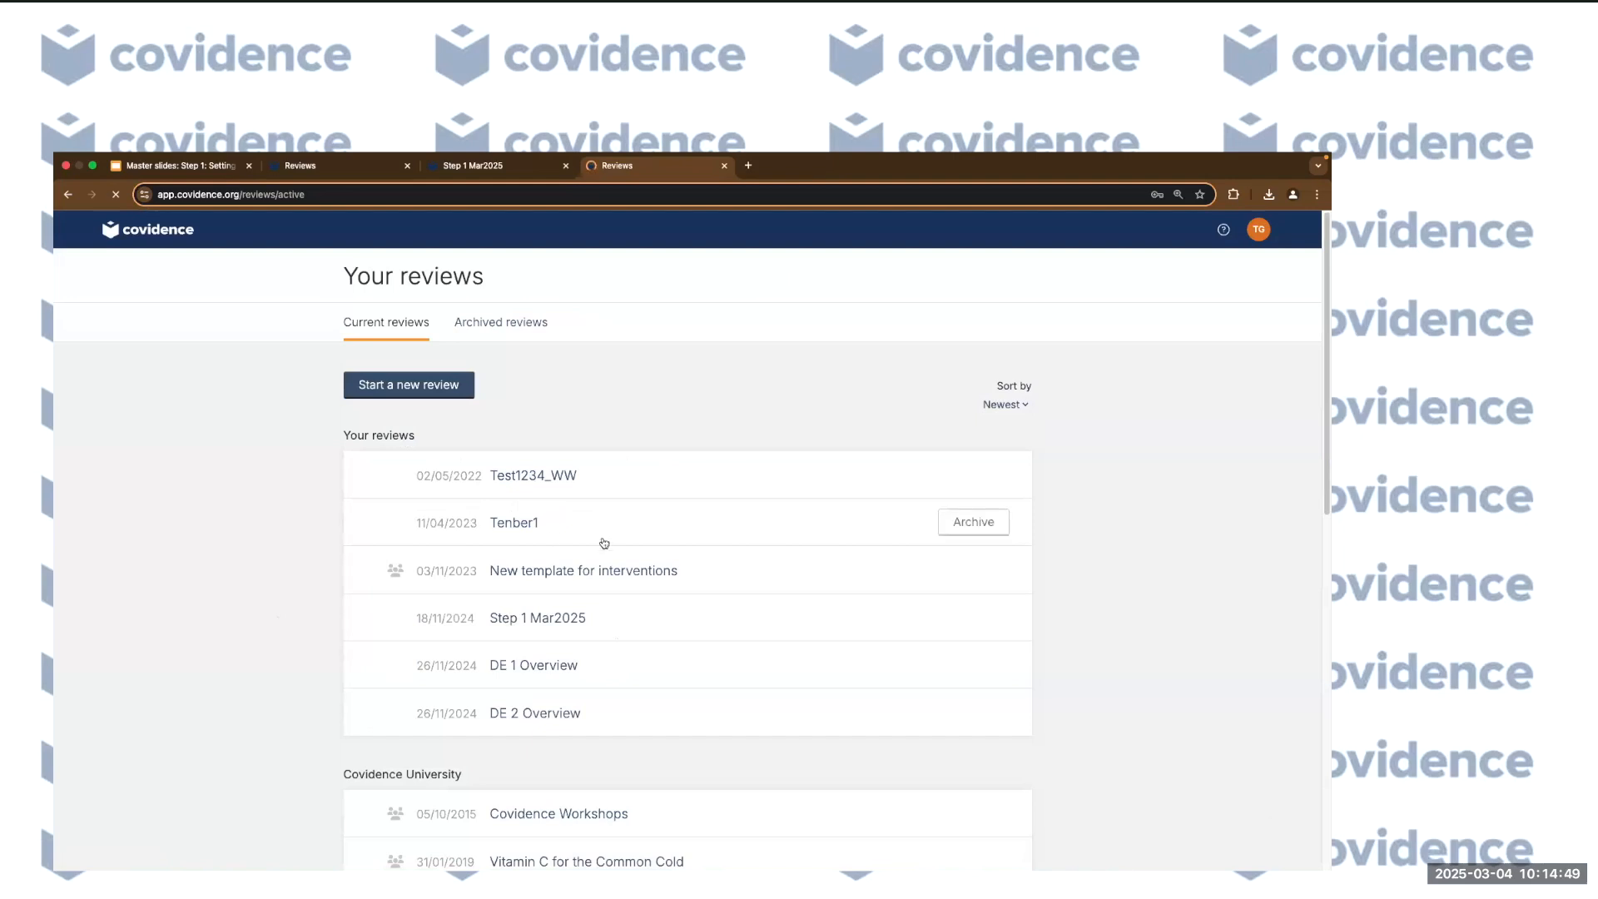
{"action": "scroll", "coordinate": [666, 566], "scroll_direction": "down", "scroll_amount": 1}
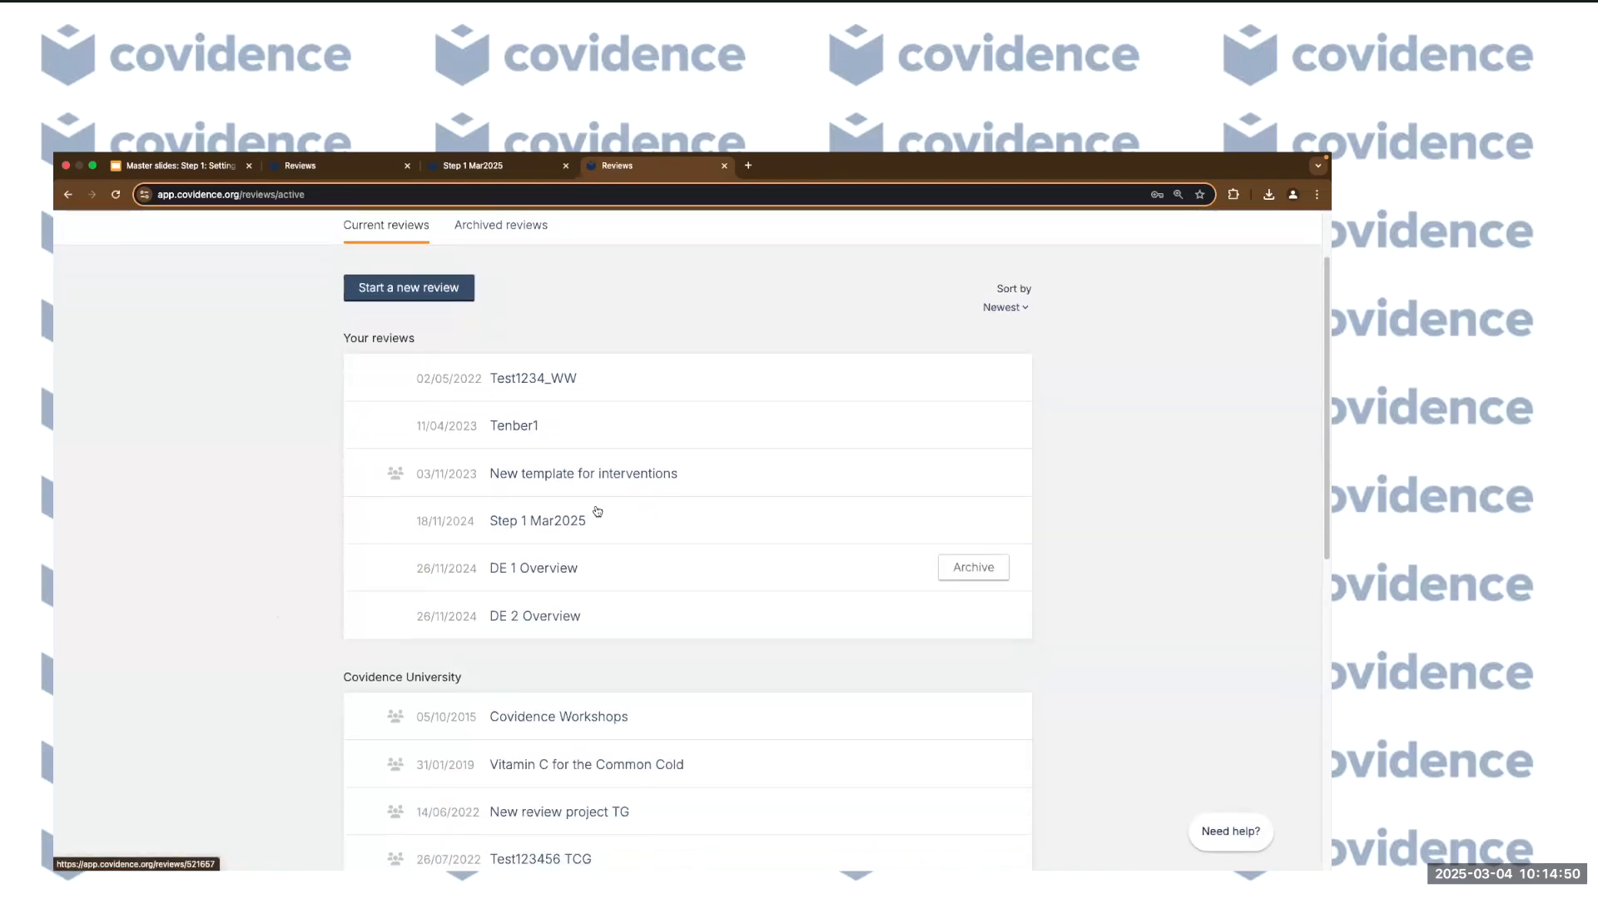
{"action": "left_click", "coordinate": [550, 525]}
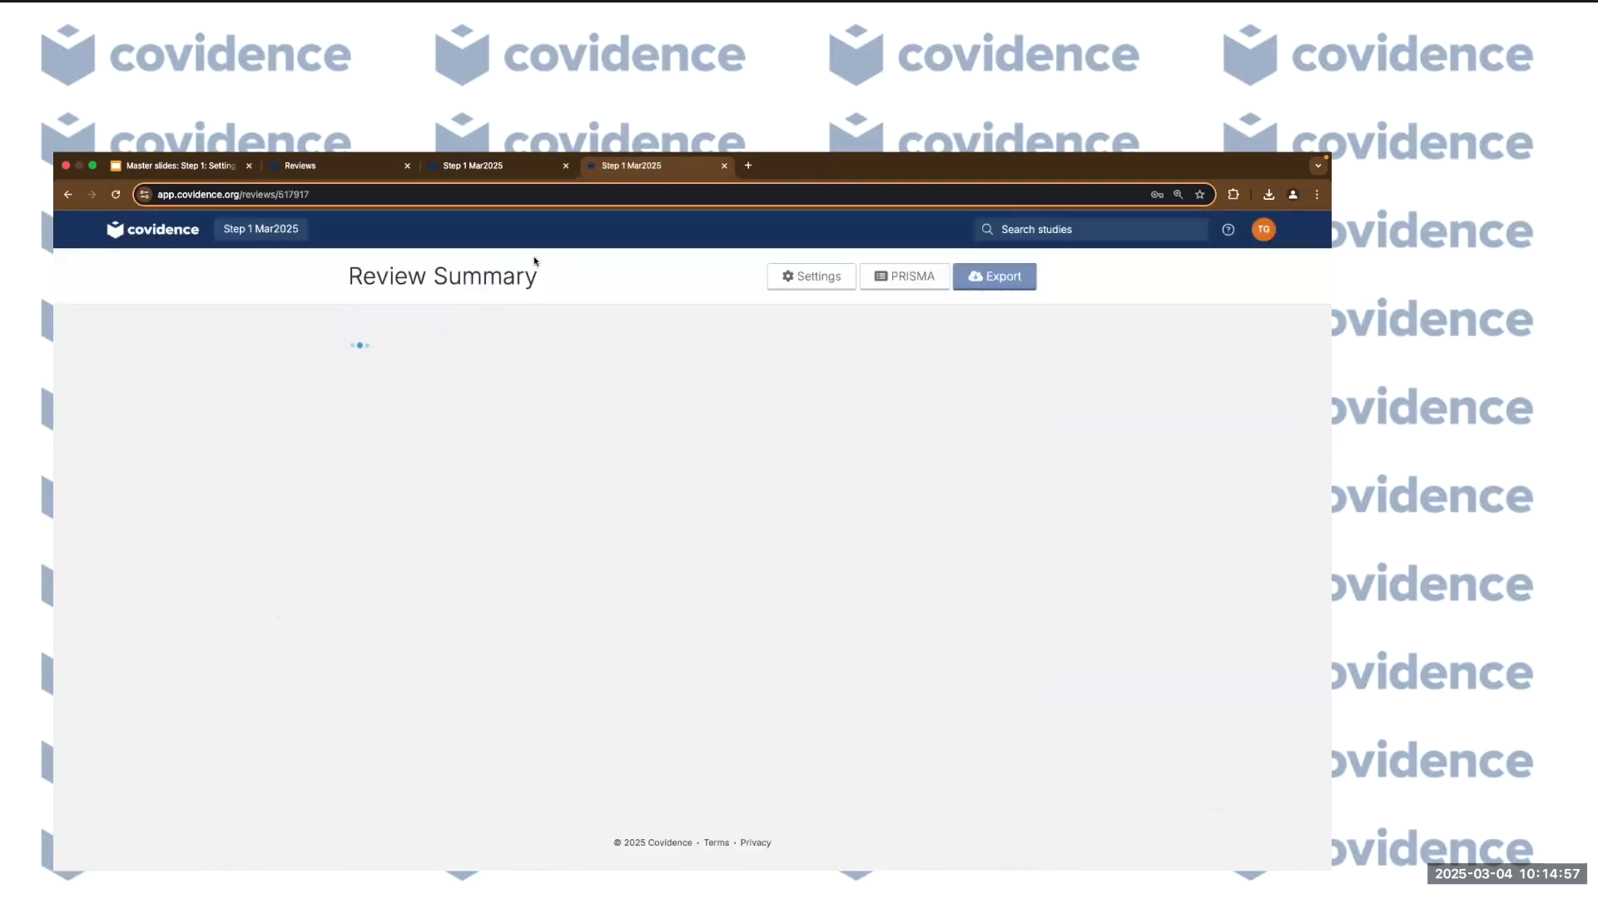
{"action": "left_click_drag", "start_coordinate": [349, 277], "coordinate": [503, 278]}
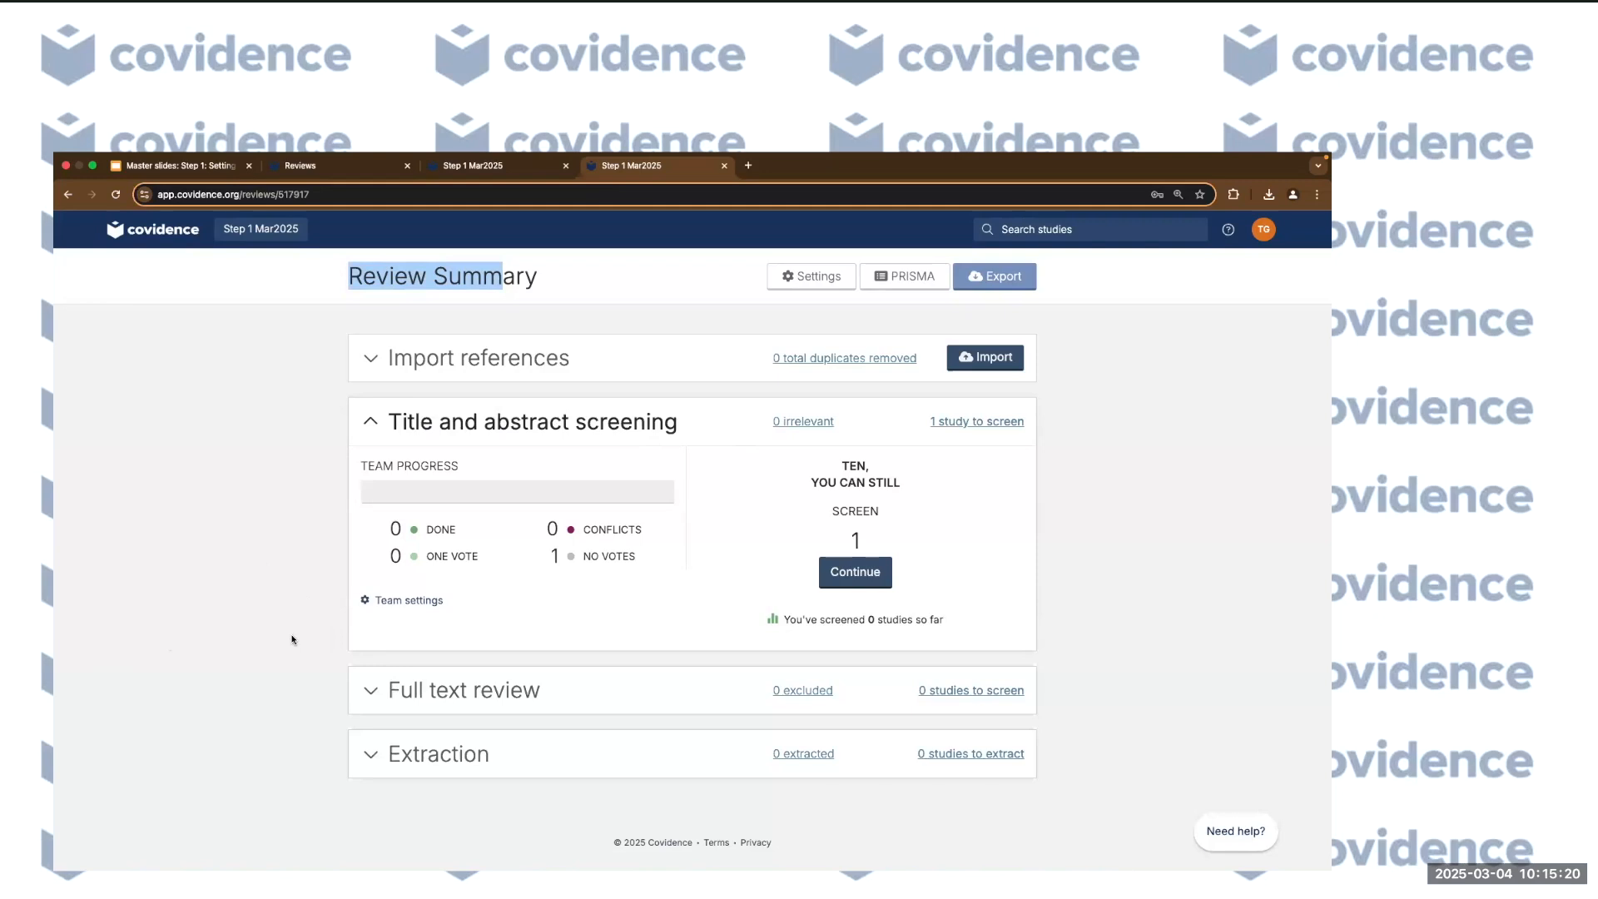
Expand the import history and full text review progress, then scroll to Extraction.
{"action": "left_click", "coordinate": [414, 371]}
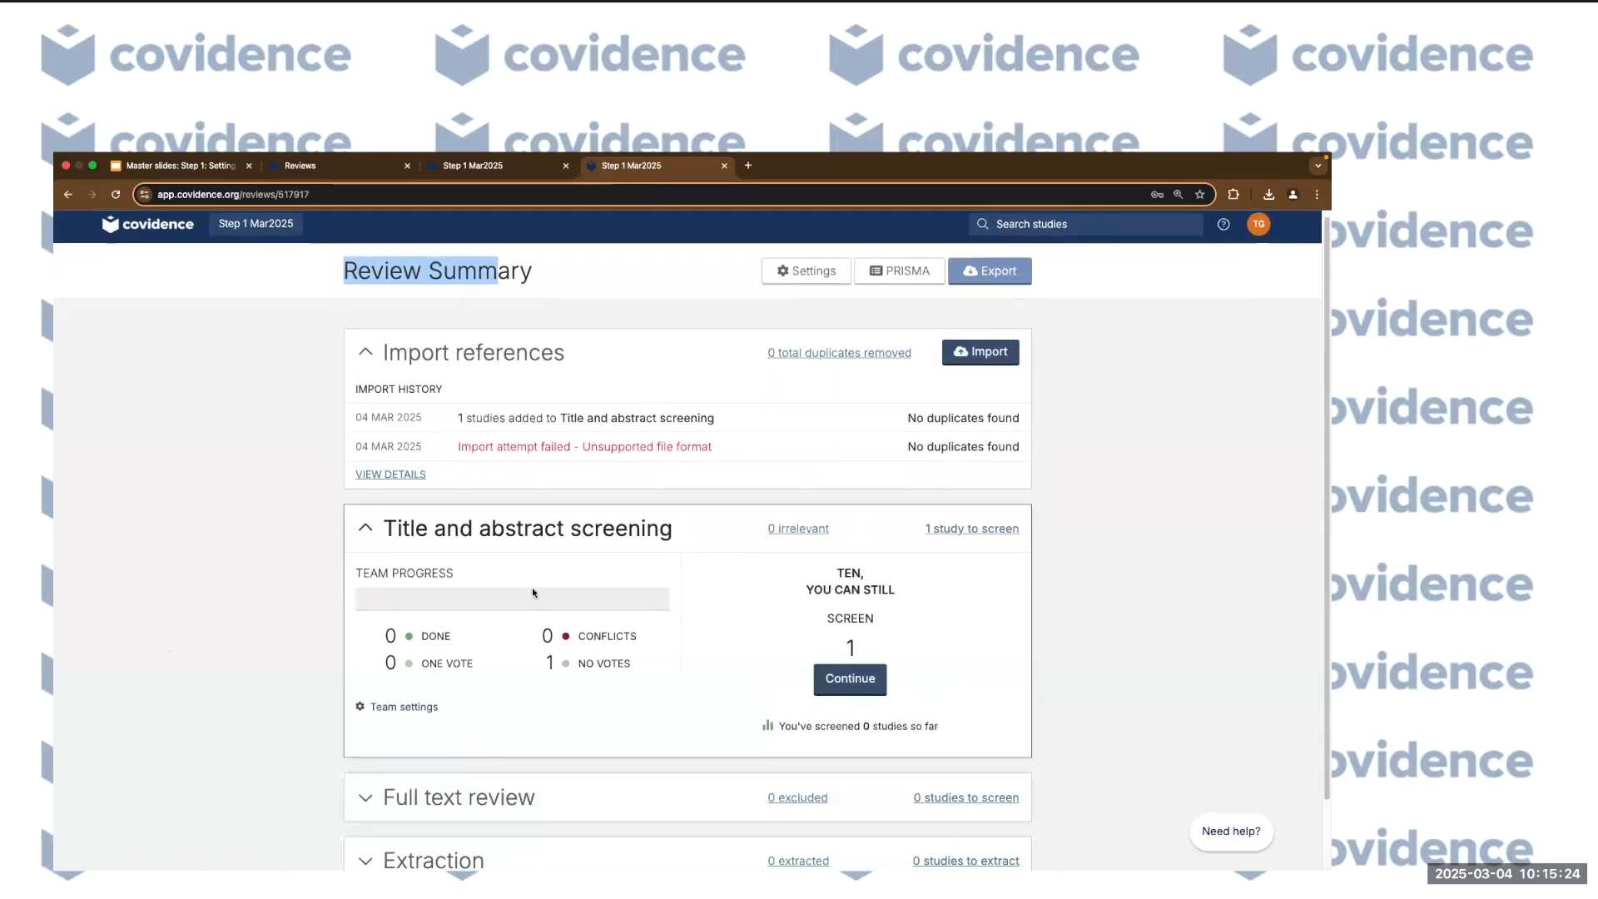
{"action": "scroll", "coordinate": [445, 478], "scroll_direction": "down", "scroll_amount": 1}
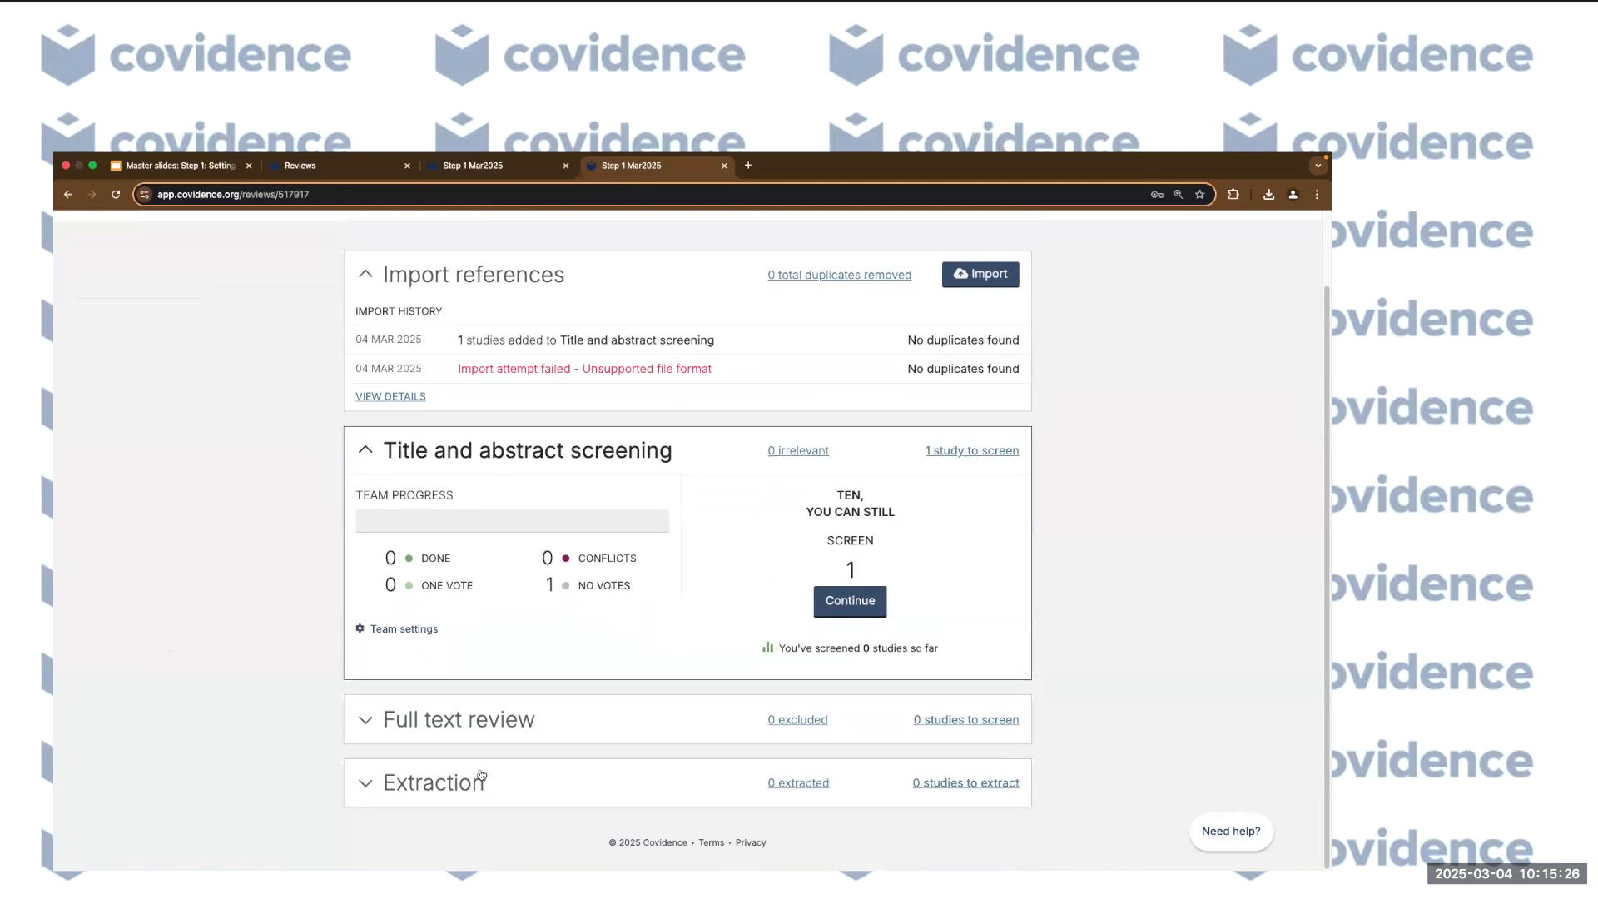
{"action": "left_click", "coordinate": [392, 732]}
{"action": "scroll", "coordinate": [273, 720], "scroll_direction": "down", "scroll_amount": 2}
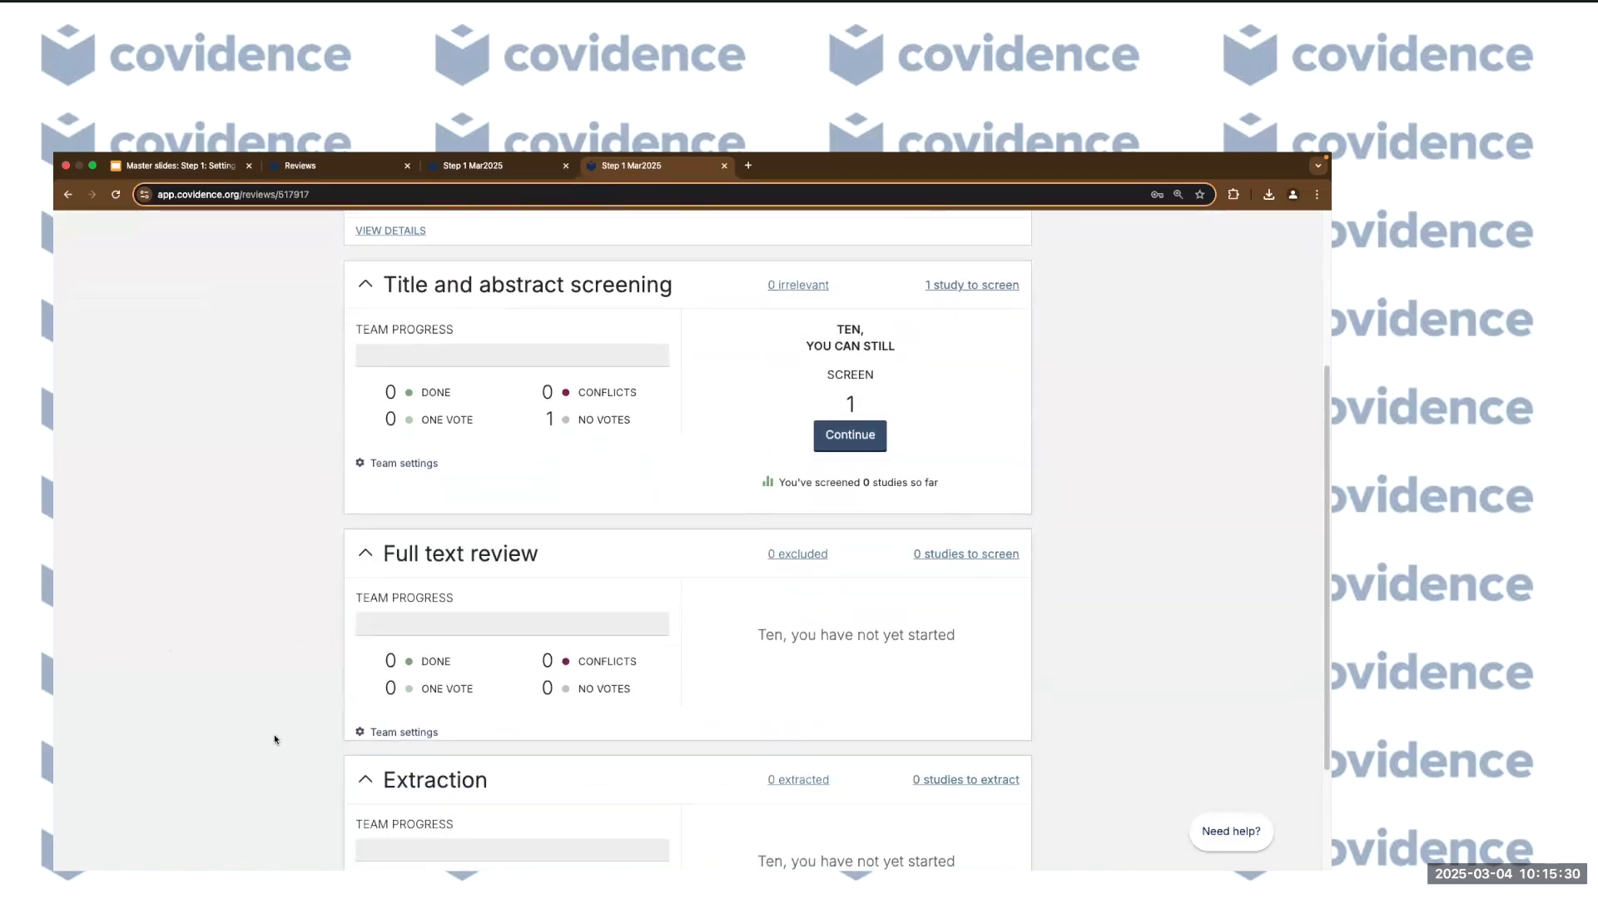
{"action": "scroll", "coordinate": [275, 739], "scroll_direction": "down", "scroll_amount": 2}
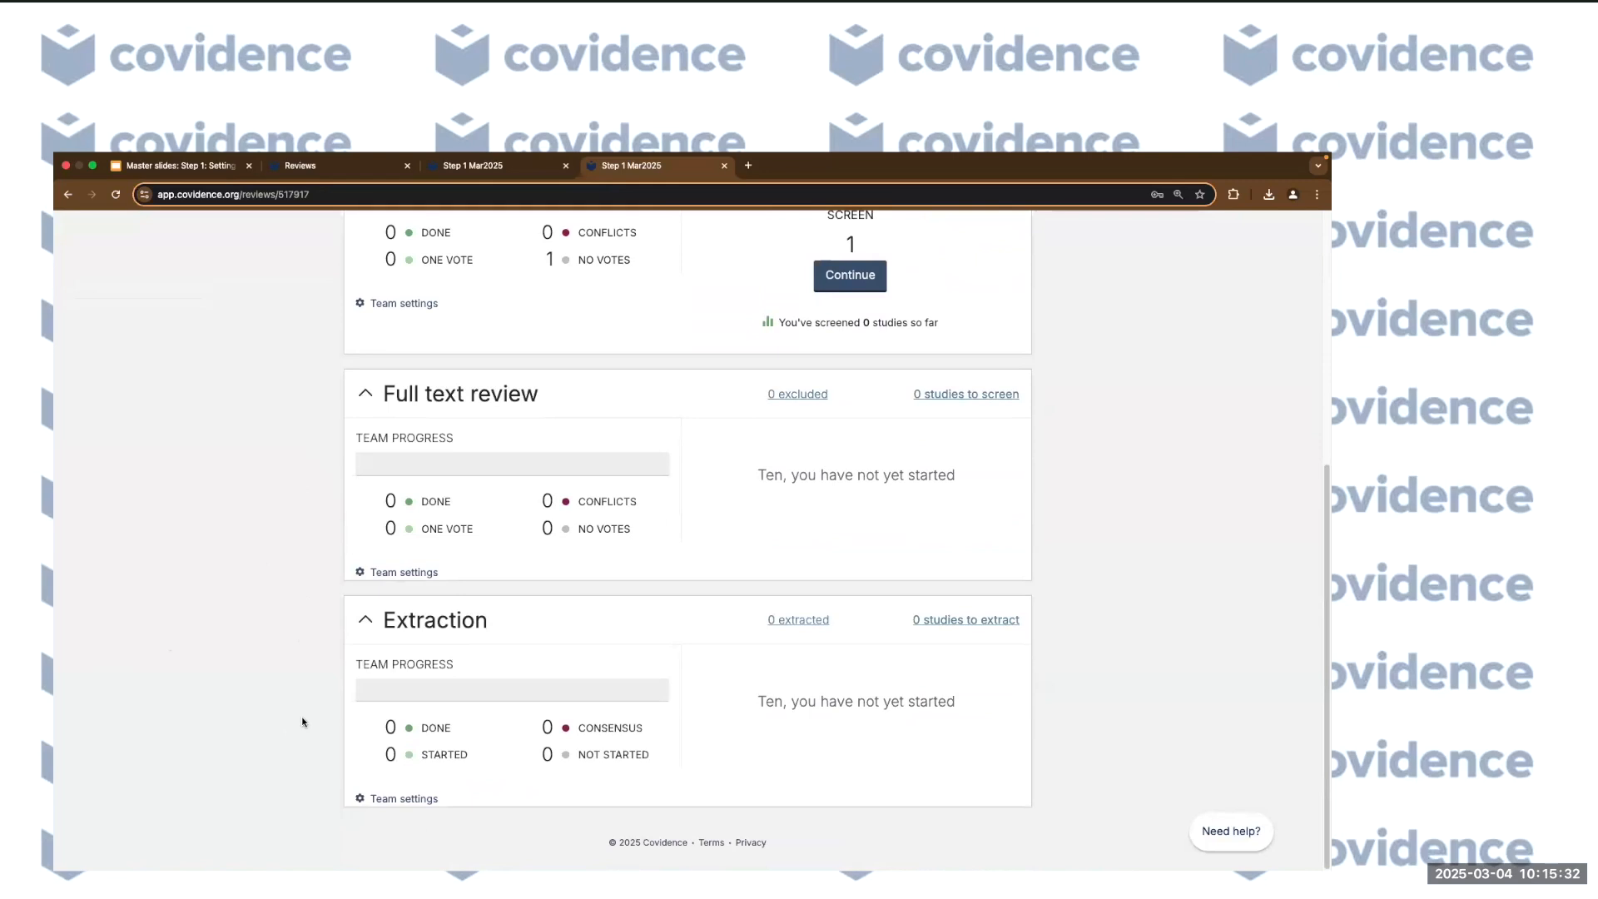
Open the Settings page of the Step 1 Mar2025 review.
{"action": "scroll", "coordinate": [303, 720], "scroll_direction": "up", "scroll_amount": 5}
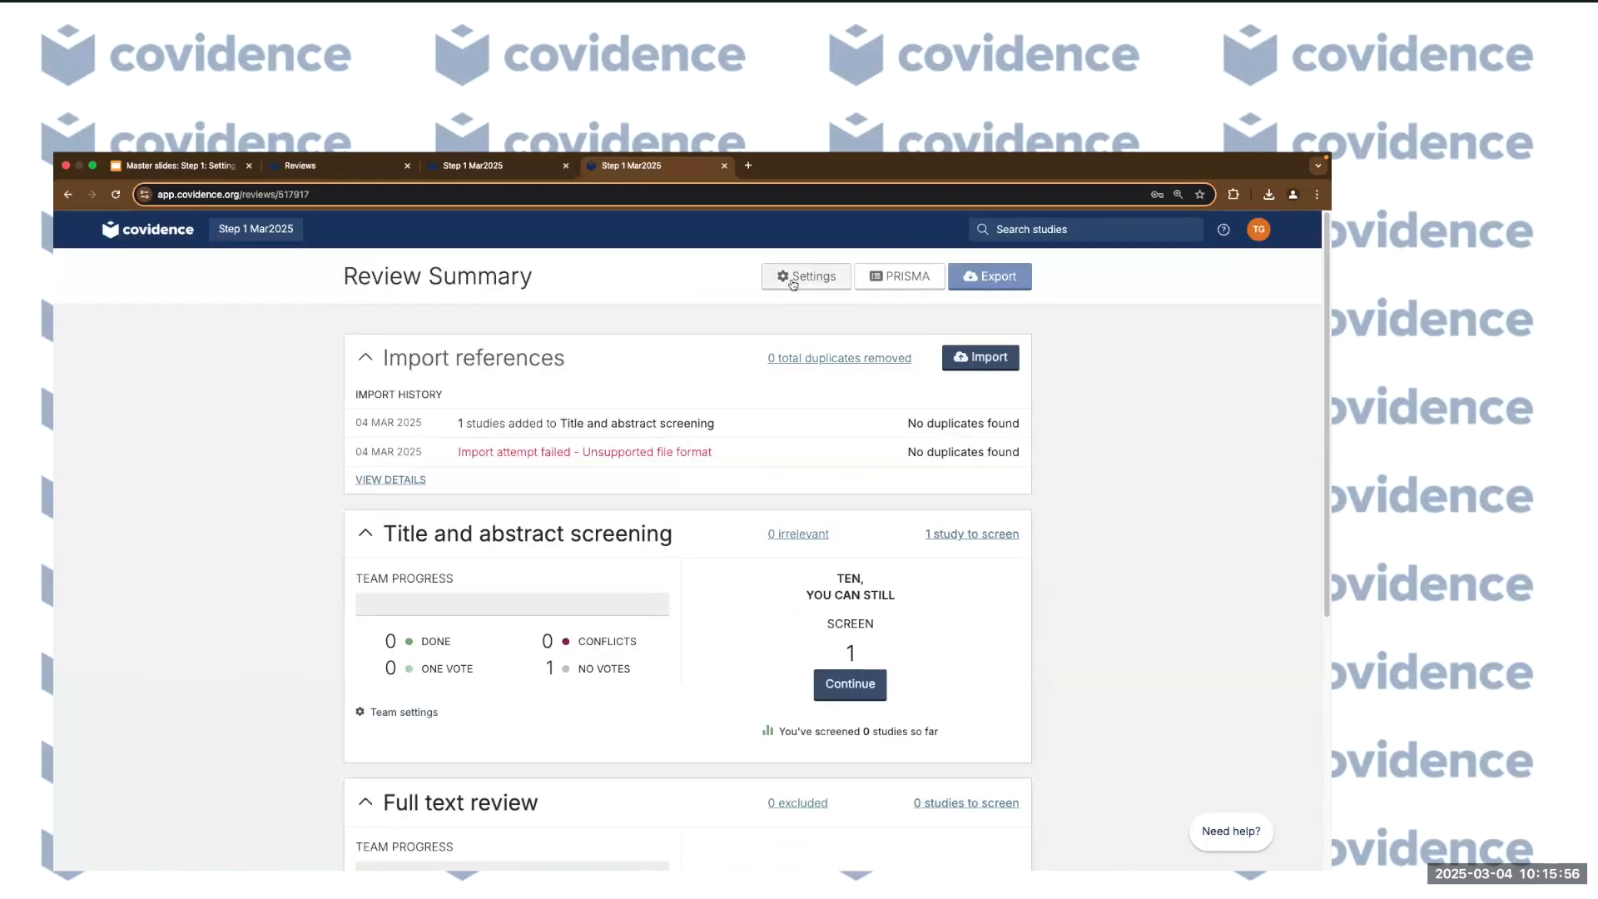
{"action": "left_click", "coordinate": [821, 283]}
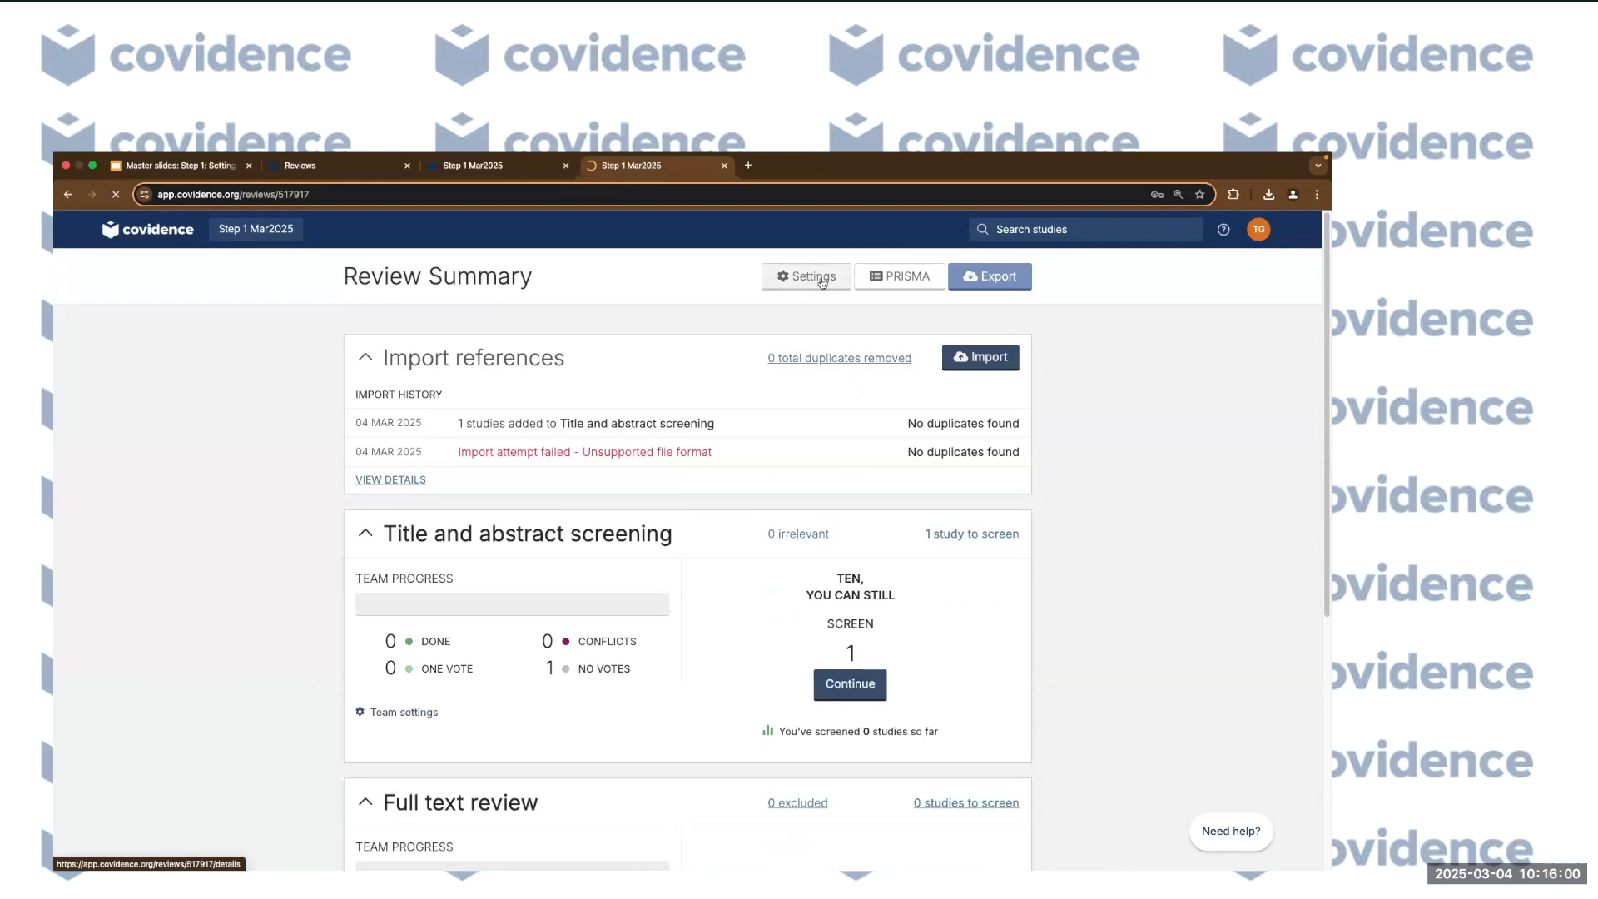
{"action": "scroll", "coordinate": [126, 606], "scroll_direction": "down", "scroll_amount": 1}
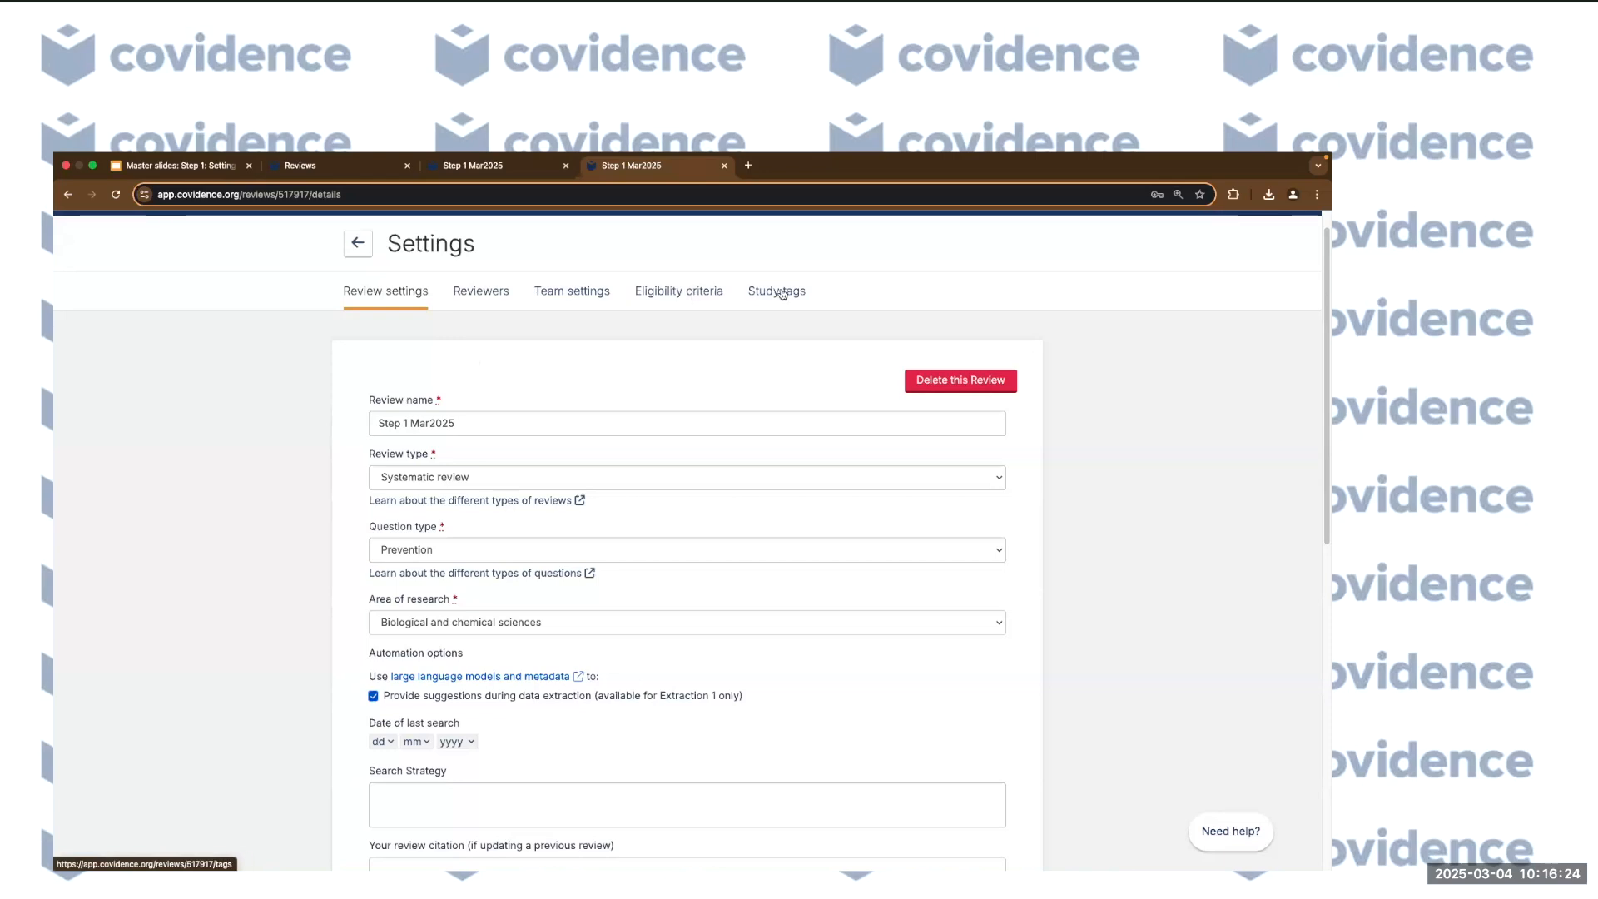
{"action": "scroll", "coordinate": [249, 556], "scroll_direction": "down", "scroll_amount": 1}
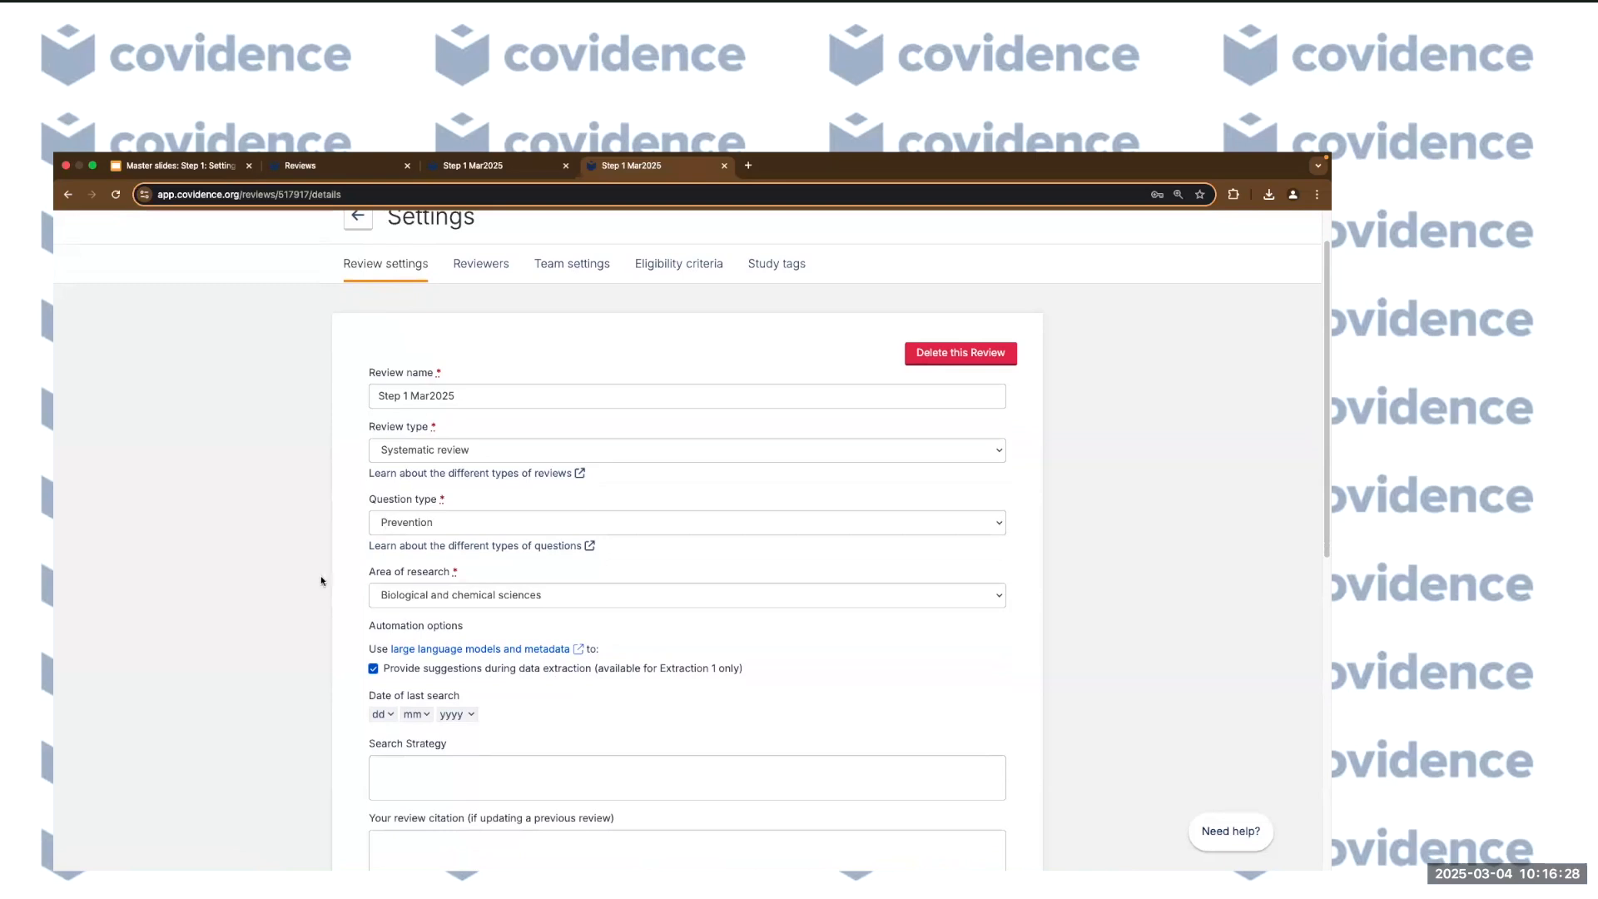
{"action": "scroll", "coordinate": [346, 475], "scroll_direction": "down", "scroll_amount": 1}
{"action": "left_click", "coordinate": [475, 376]}
{"action": "type", "text": "123123"}
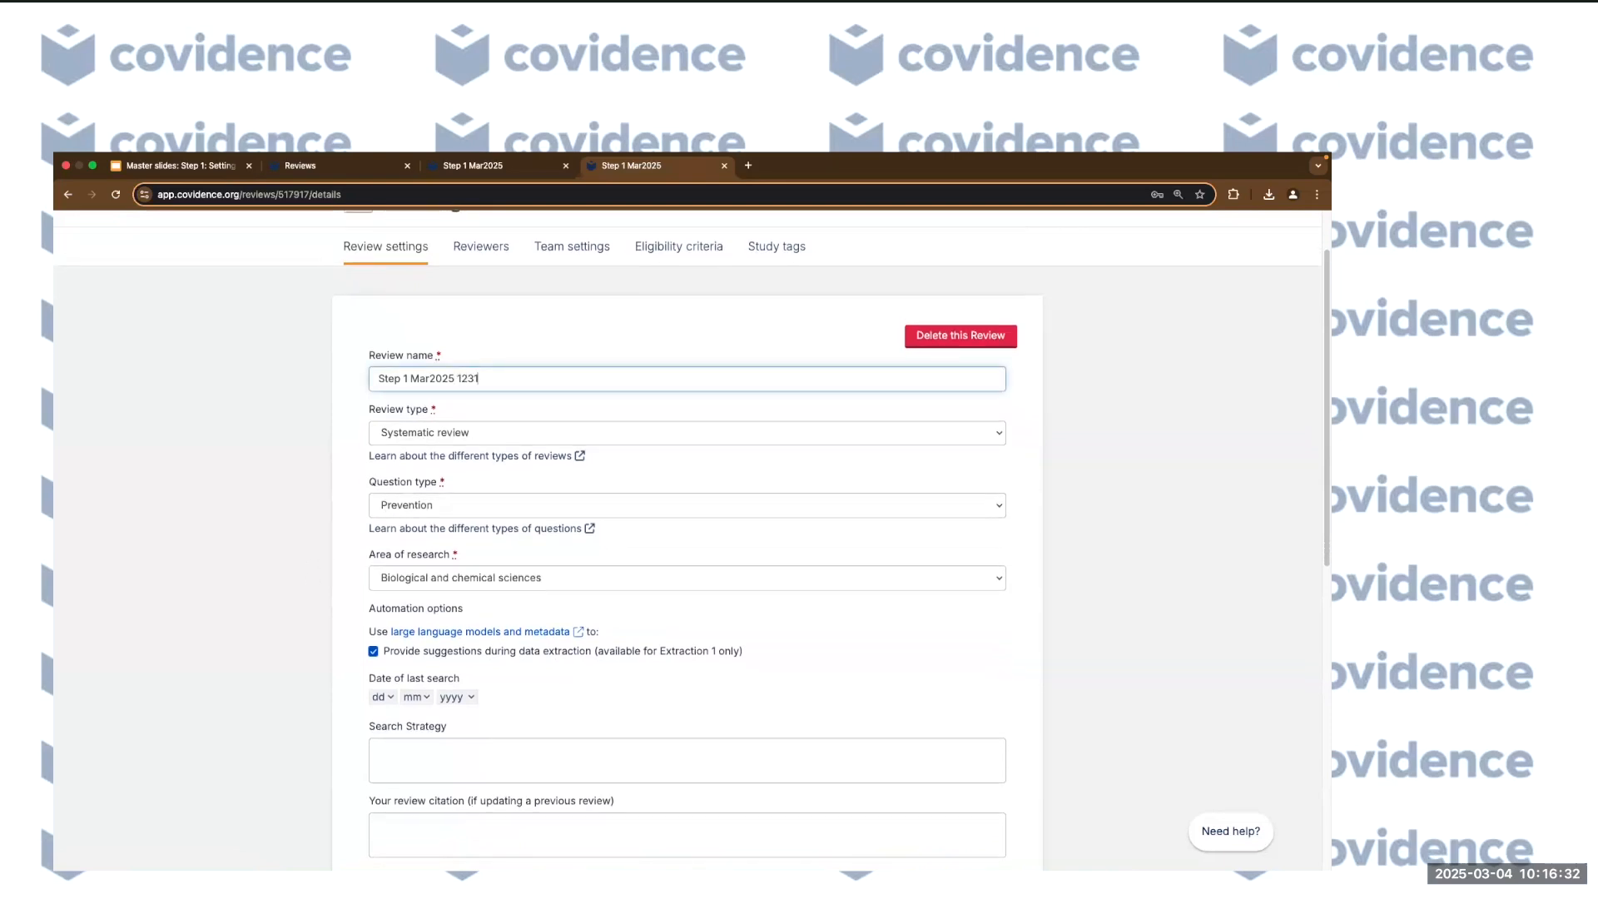
{"action": "key", "text": "BackSpace"}
{"action": "key", "text": "BackSpace"}
{"action": "key", "text": "BackSpace"}
{"action": "key", "text": "BackSpace"}
{"action": "key", "text": "BackSpace"}
{"action": "key", "text": "BackSpace"}
{"action": "key", "text": "BackSpace"}
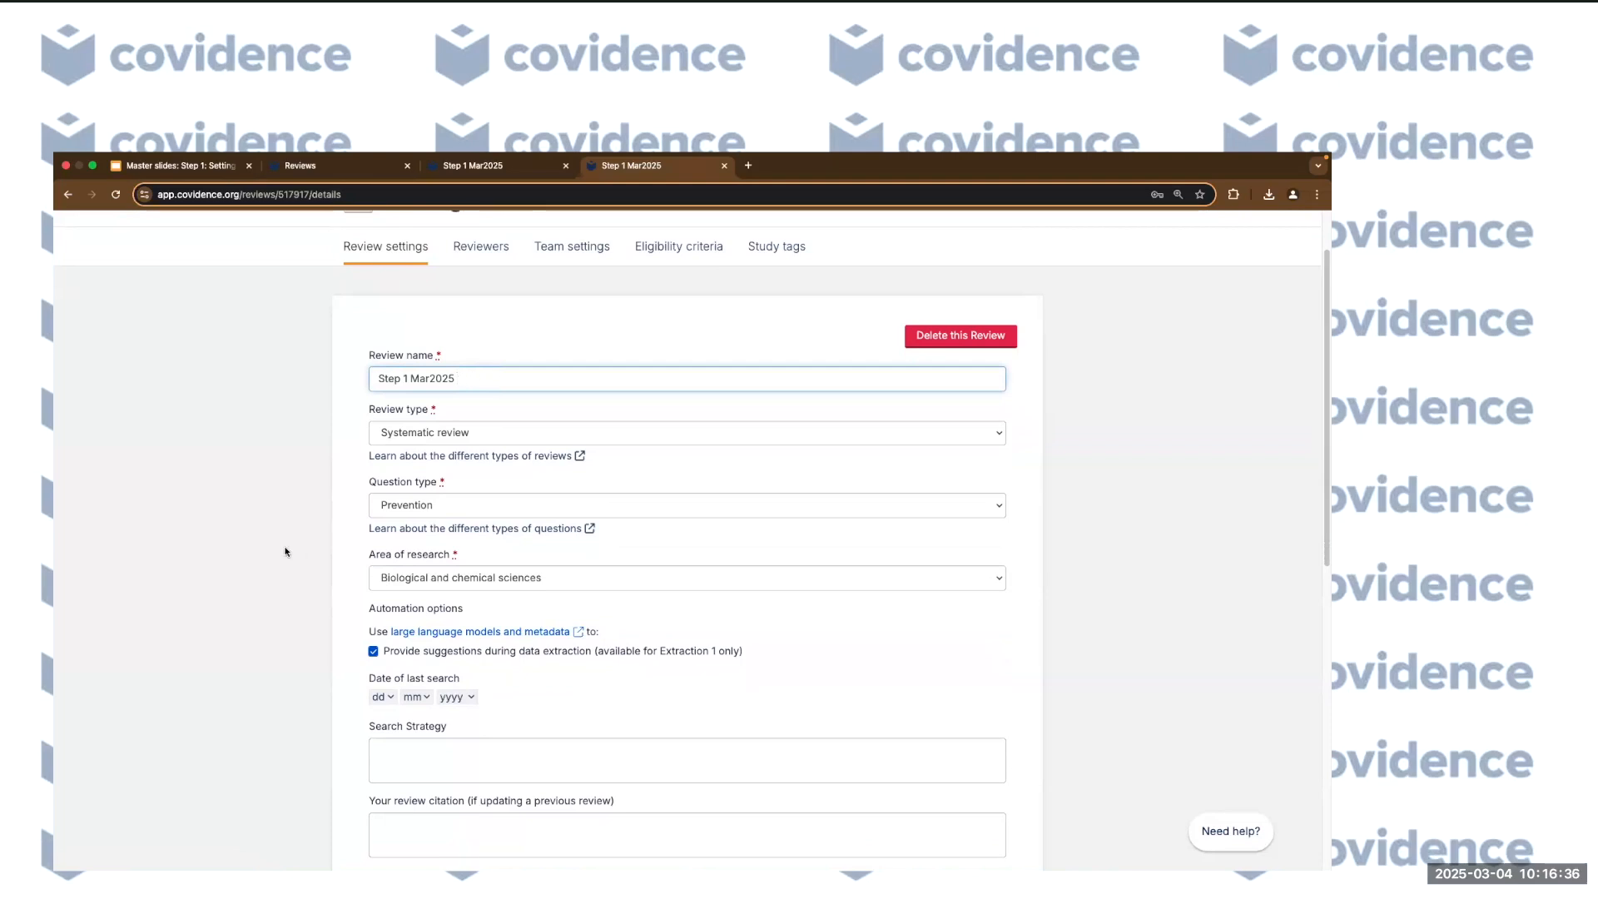
{"action": "scroll", "coordinate": [281, 557], "scroll_direction": "down", "scroll_amount": 1}
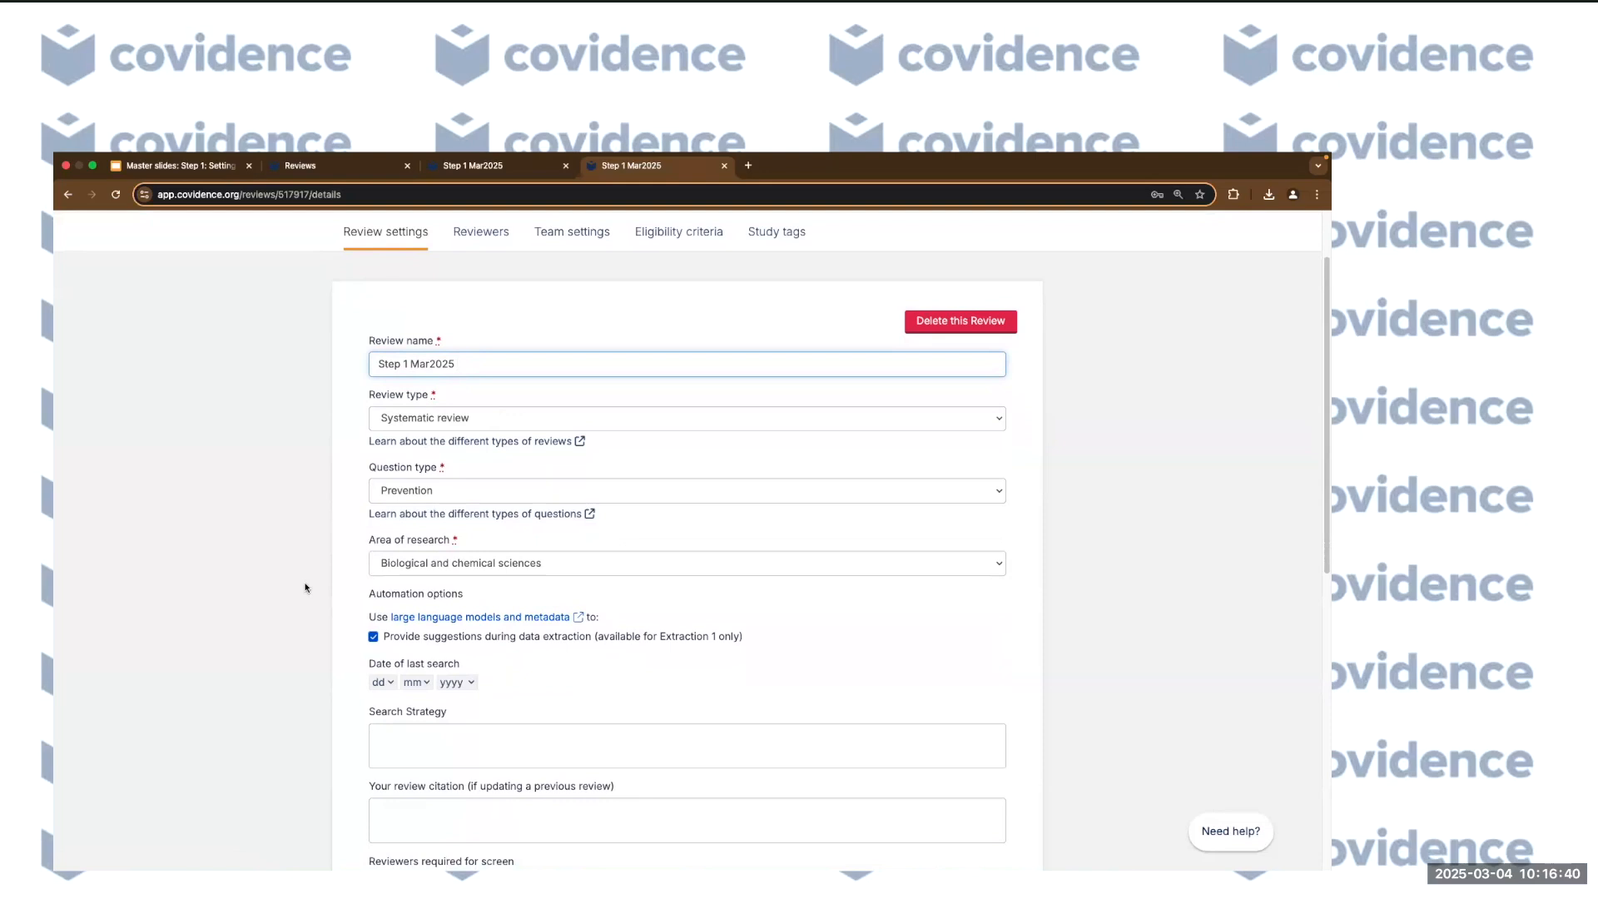
{"action": "scroll", "coordinate": [305, 588], "scroll_direction": "down", "scroll_amount": 1}
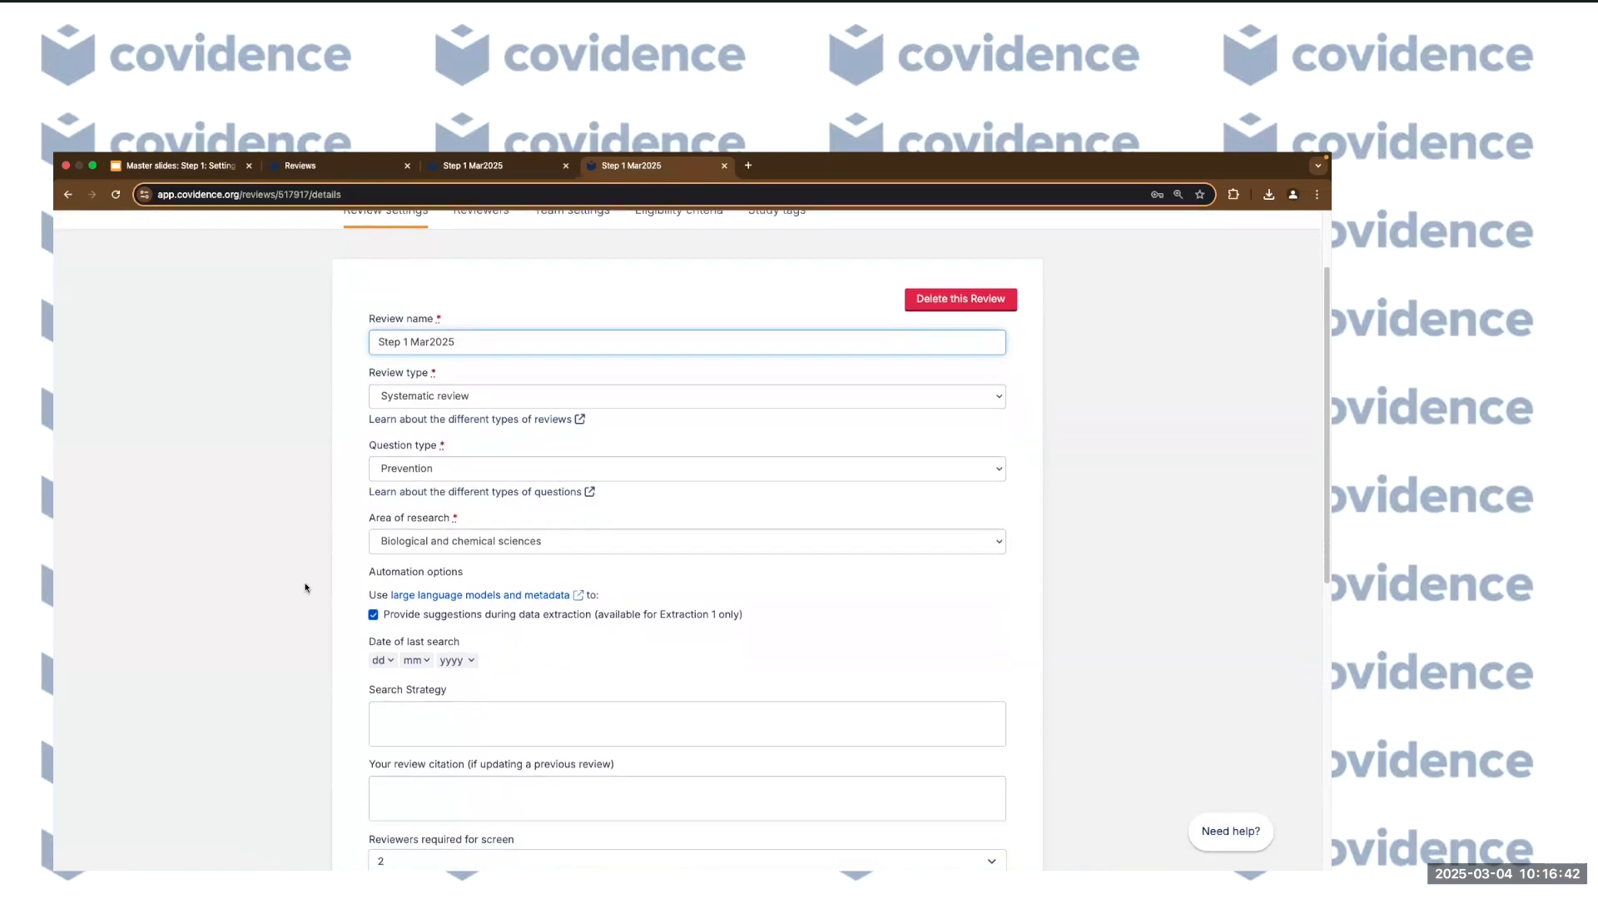
{"action": "scroll", "coordinate": [305, 587], "scroll_direction": "down", "scroll_amount": 3}
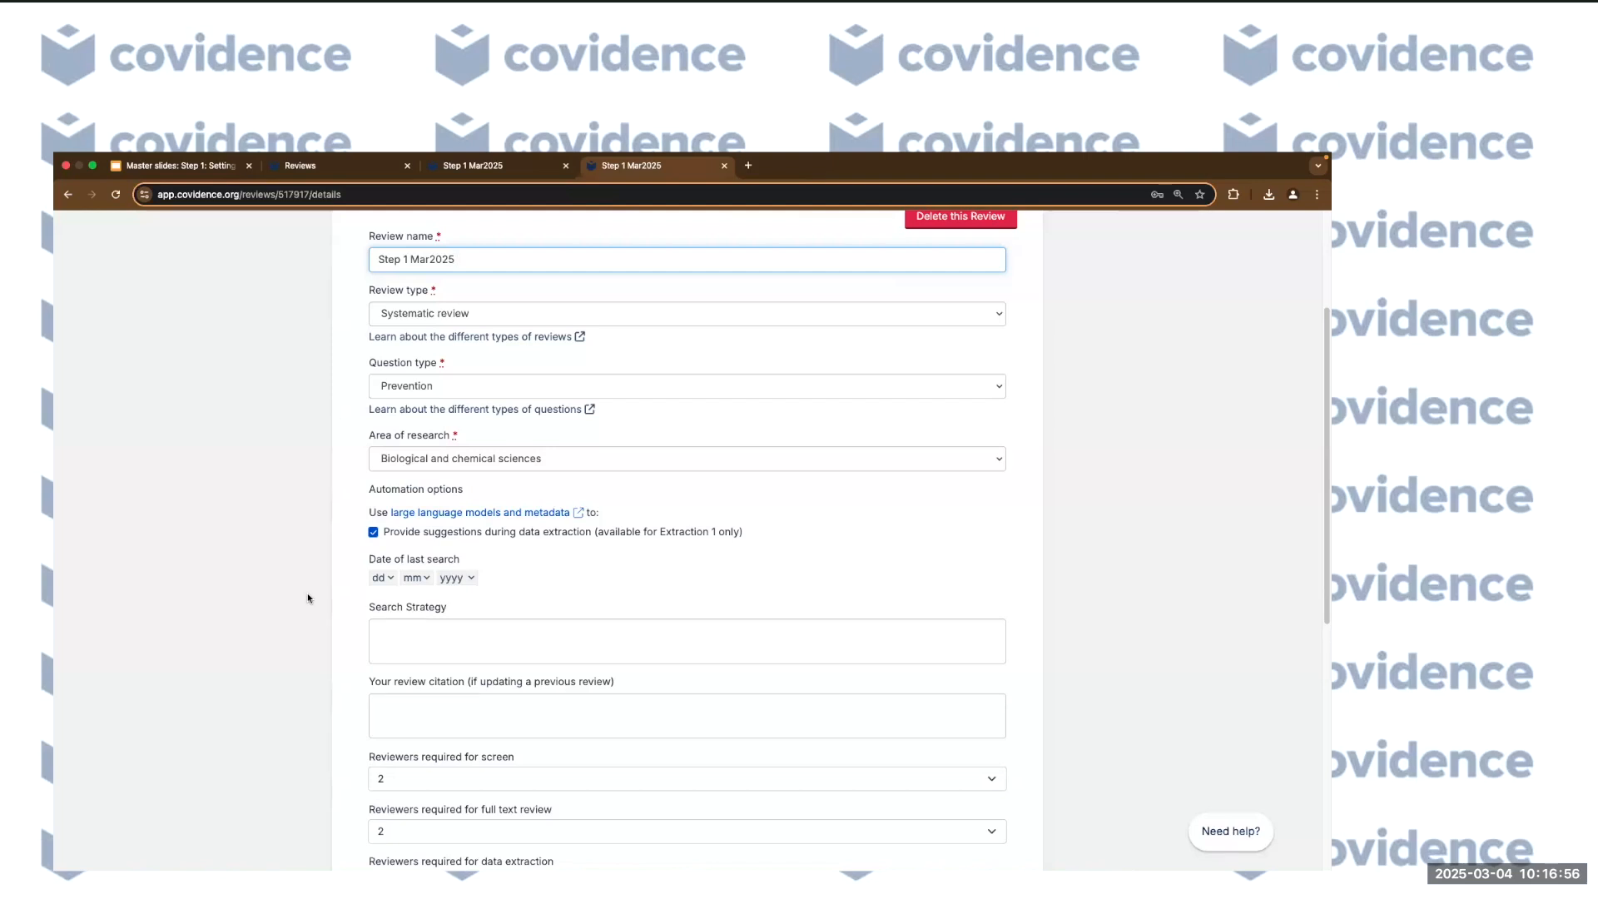
{"action": "scroll", "coordinate": [254, 600], "scroll_direction": "down", "scroll_amount": 1}
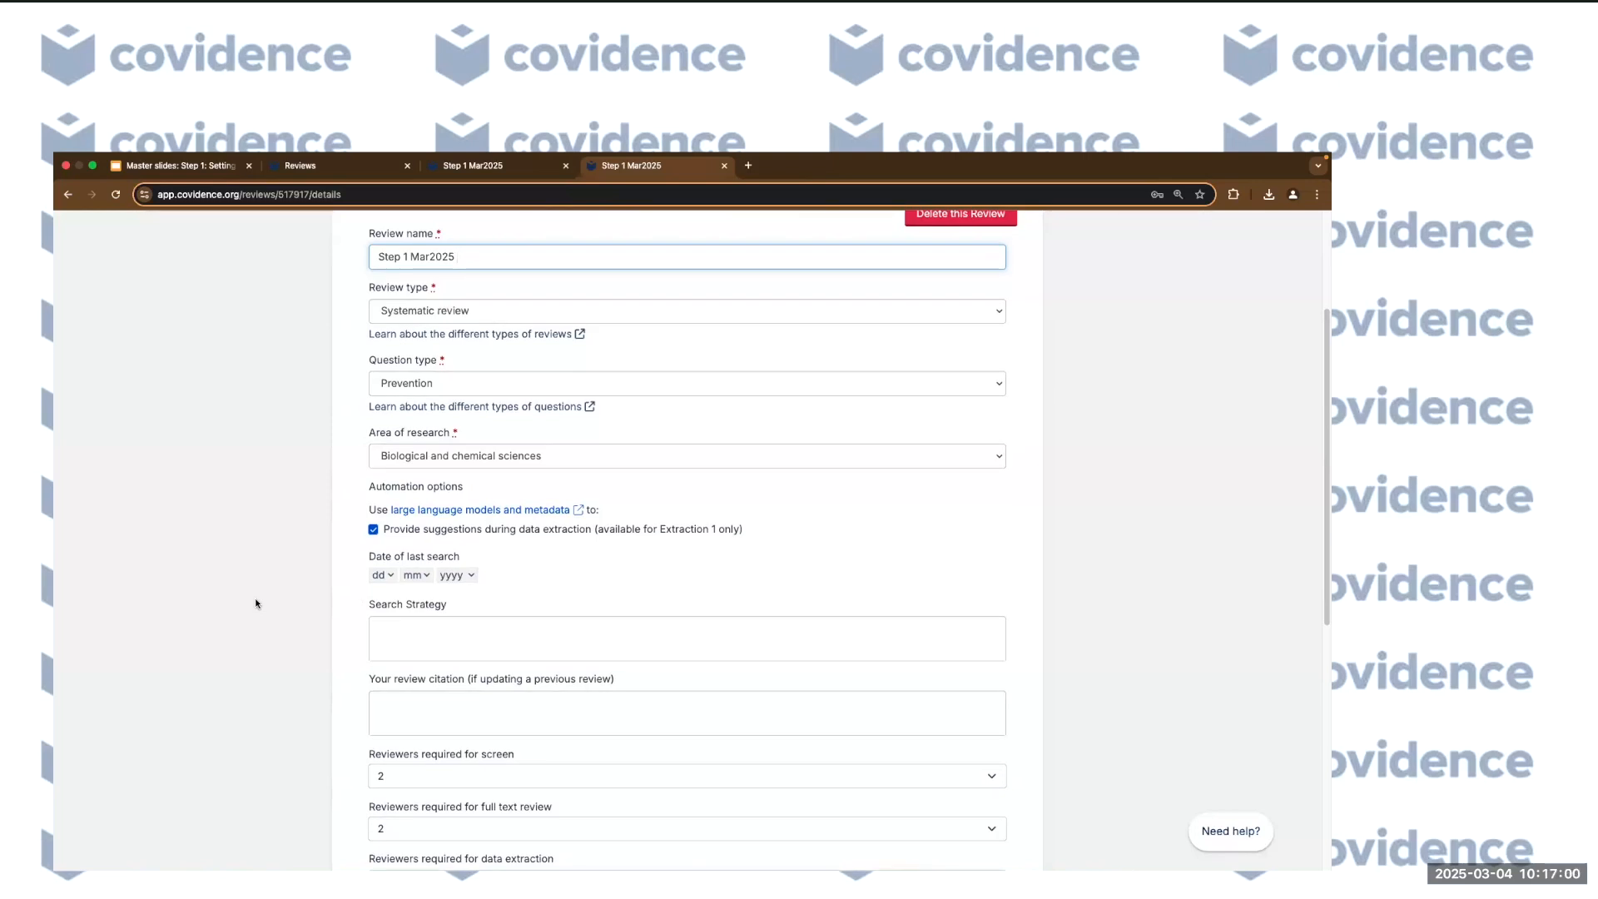
Set Reviewers required for screen to 1 in the review settings.
{"action": "scroll", "coordinate": [291, 565], "scroll_direction": "down", "scroll_amount": 1}
{"action": "left_click", "coordinate": [452, 676]}
{"action": "scroll", "coordinate": [225, 650], "scroll_direction": "down", "scroll_amount": 2}
{"action": "scroll", "coordinate": [687, 535], "scroll_direction": "down", "scroll_amount": 1}
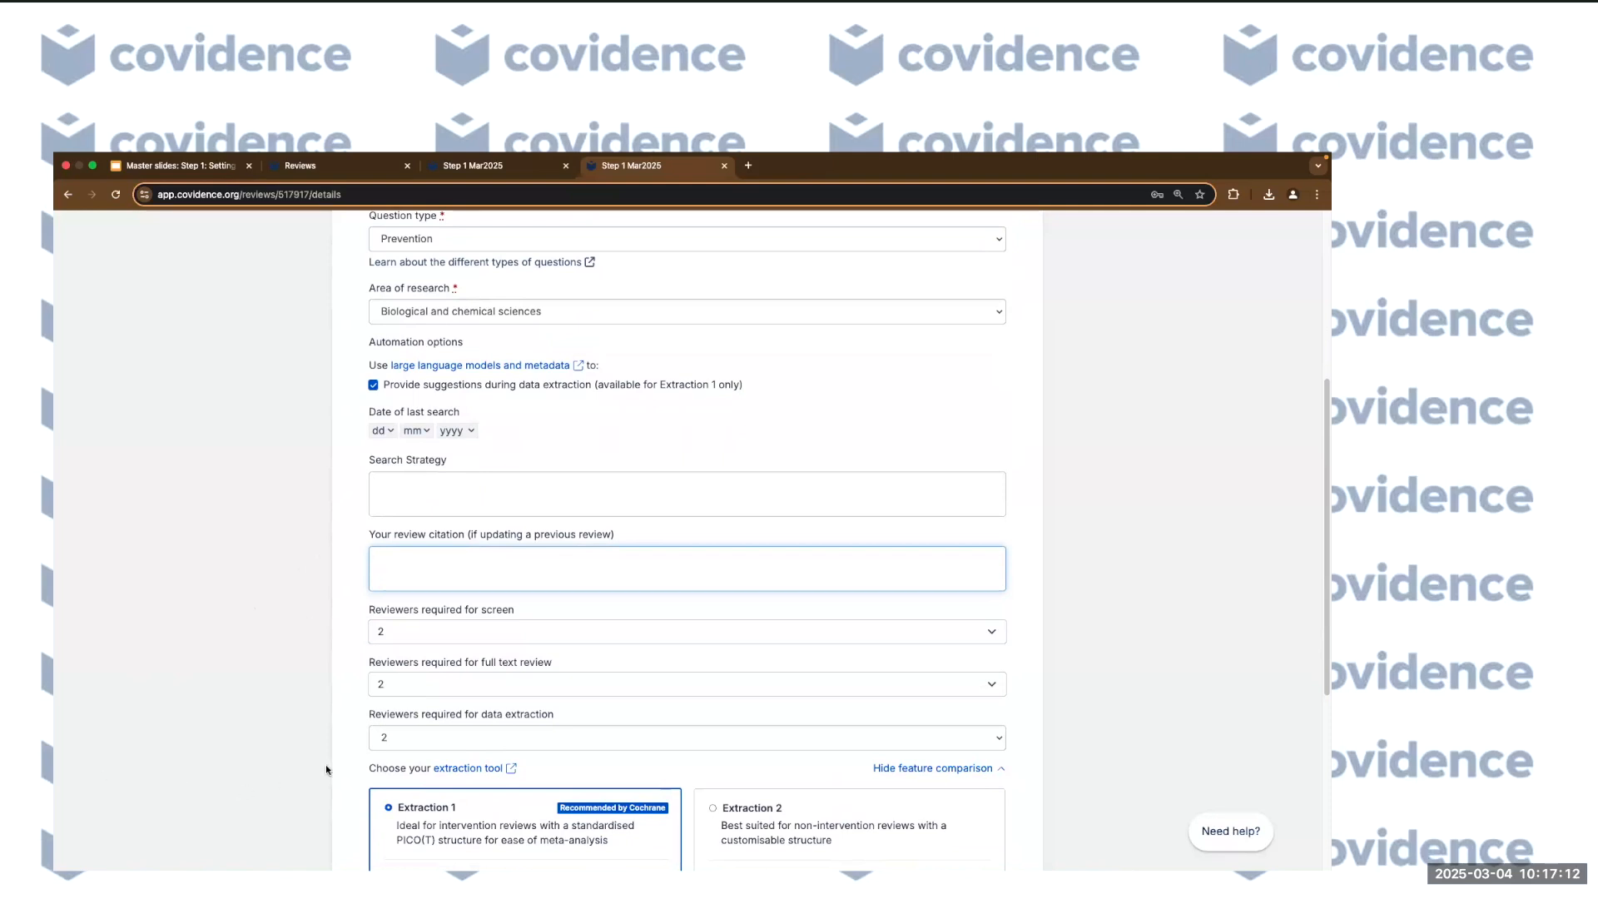
{"action": "scroll", "coordinate": [403, 599], "scroll_direction": "down", "scroll_amount": 2}
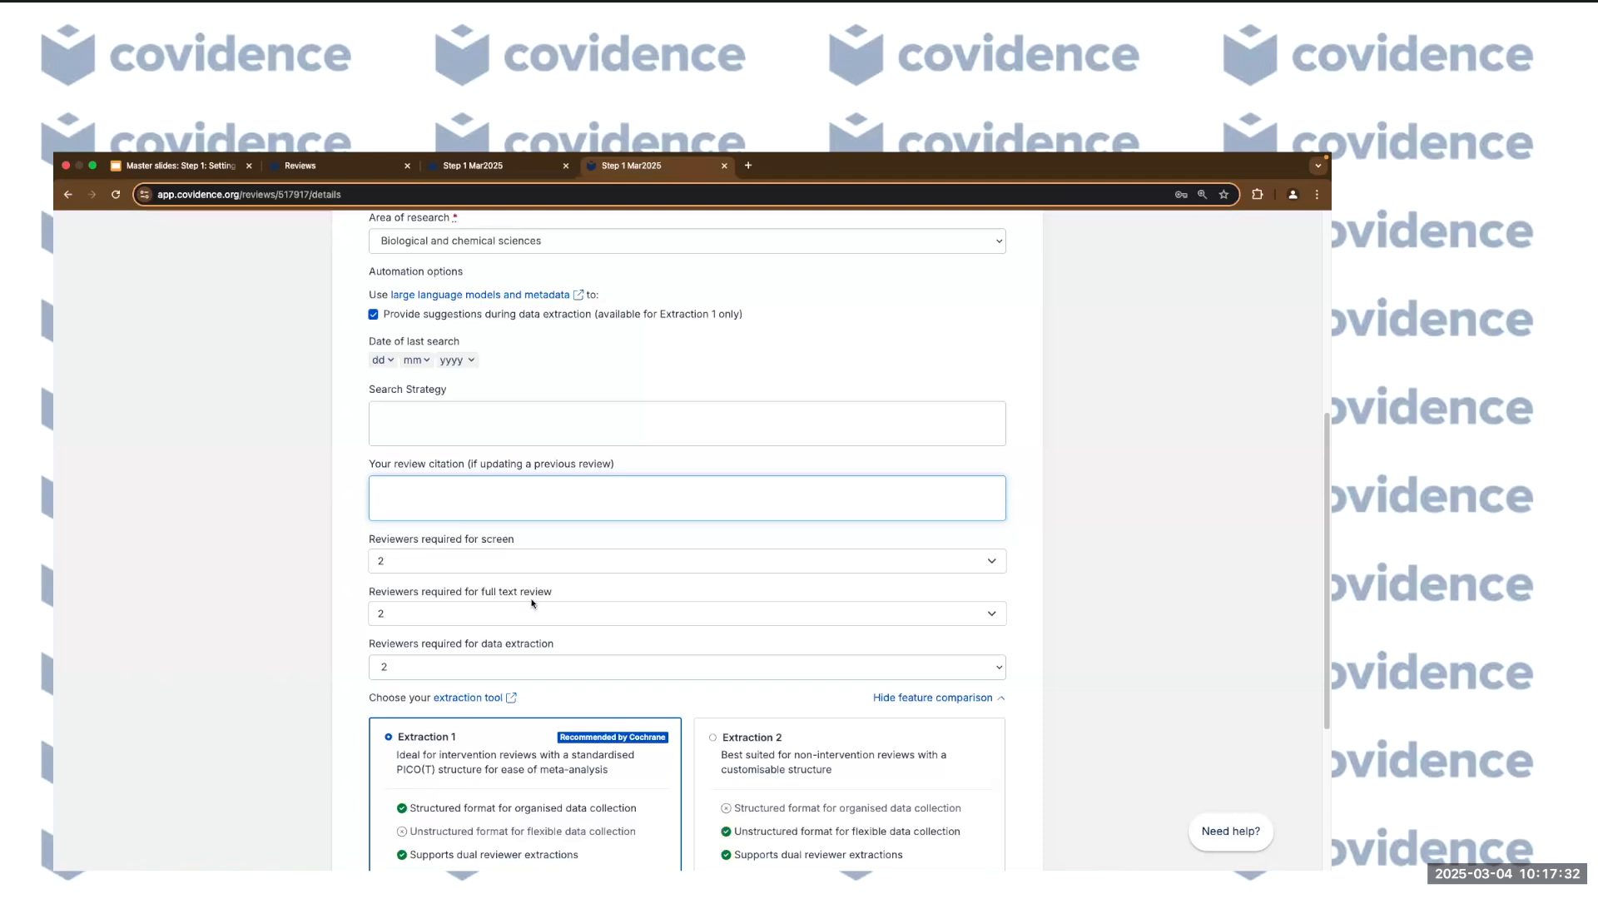
{"action": "left_click", "coordinate": [401, 559]}
{"action": "left_click", "coordinate": [402, 548]}
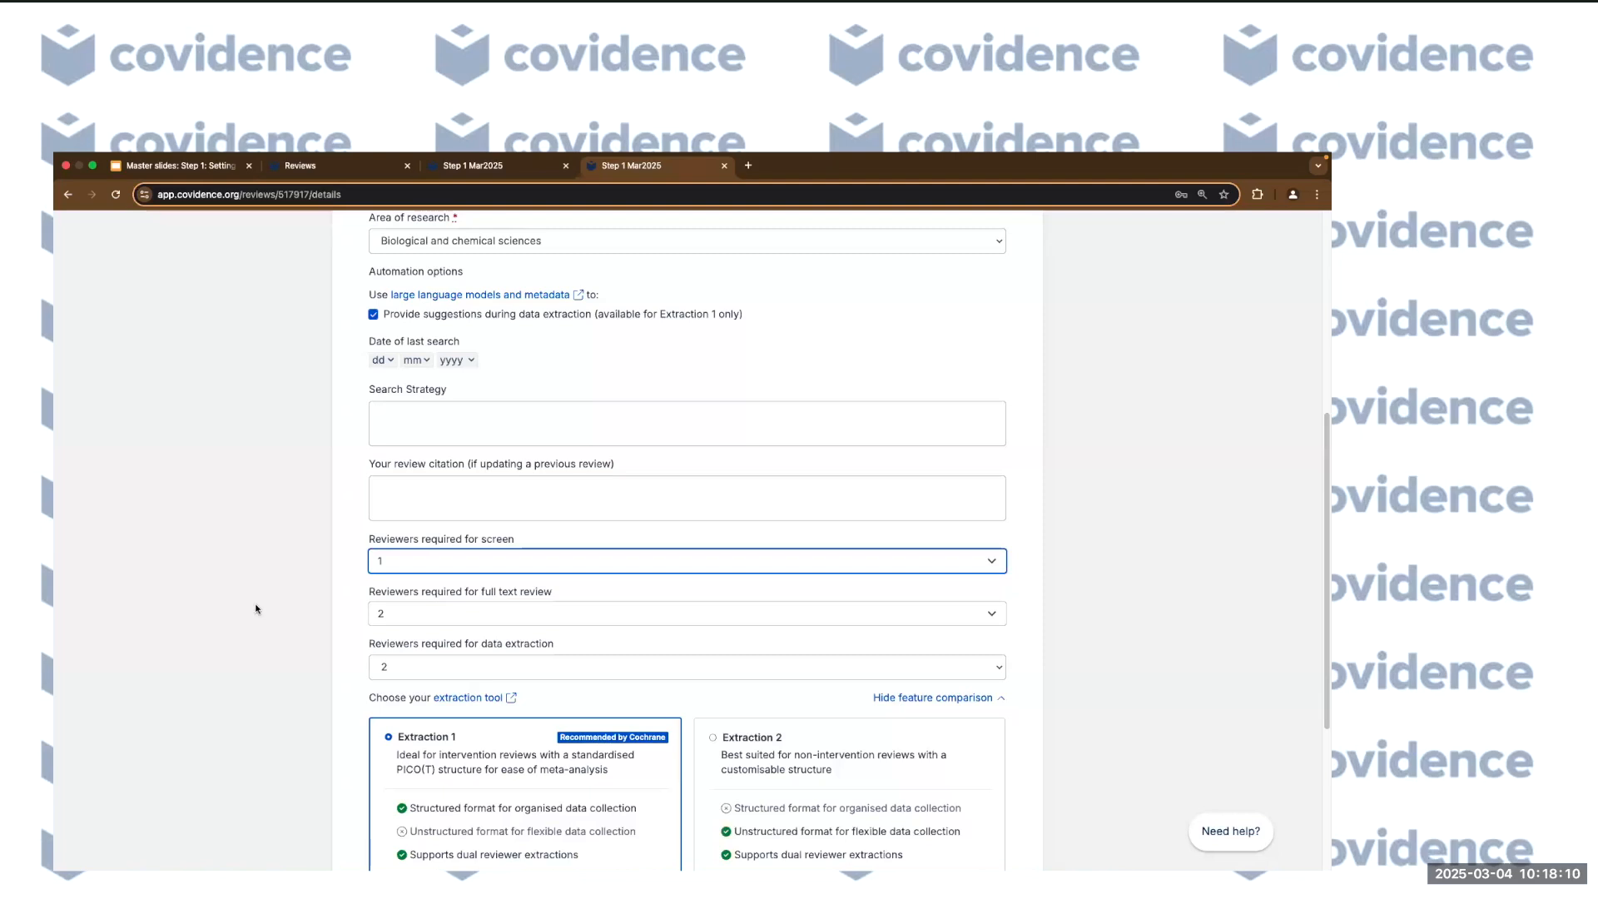
Set screening back to 2 reviewers and save the review settings.
{"action": "left_click", "coordinate": [571, 561]}
{"action": "key", "text": "Return"}
{"action": "scroll", "coordinate": [318, 656], "scroll_direction": "down", "scroll_amount": 2}
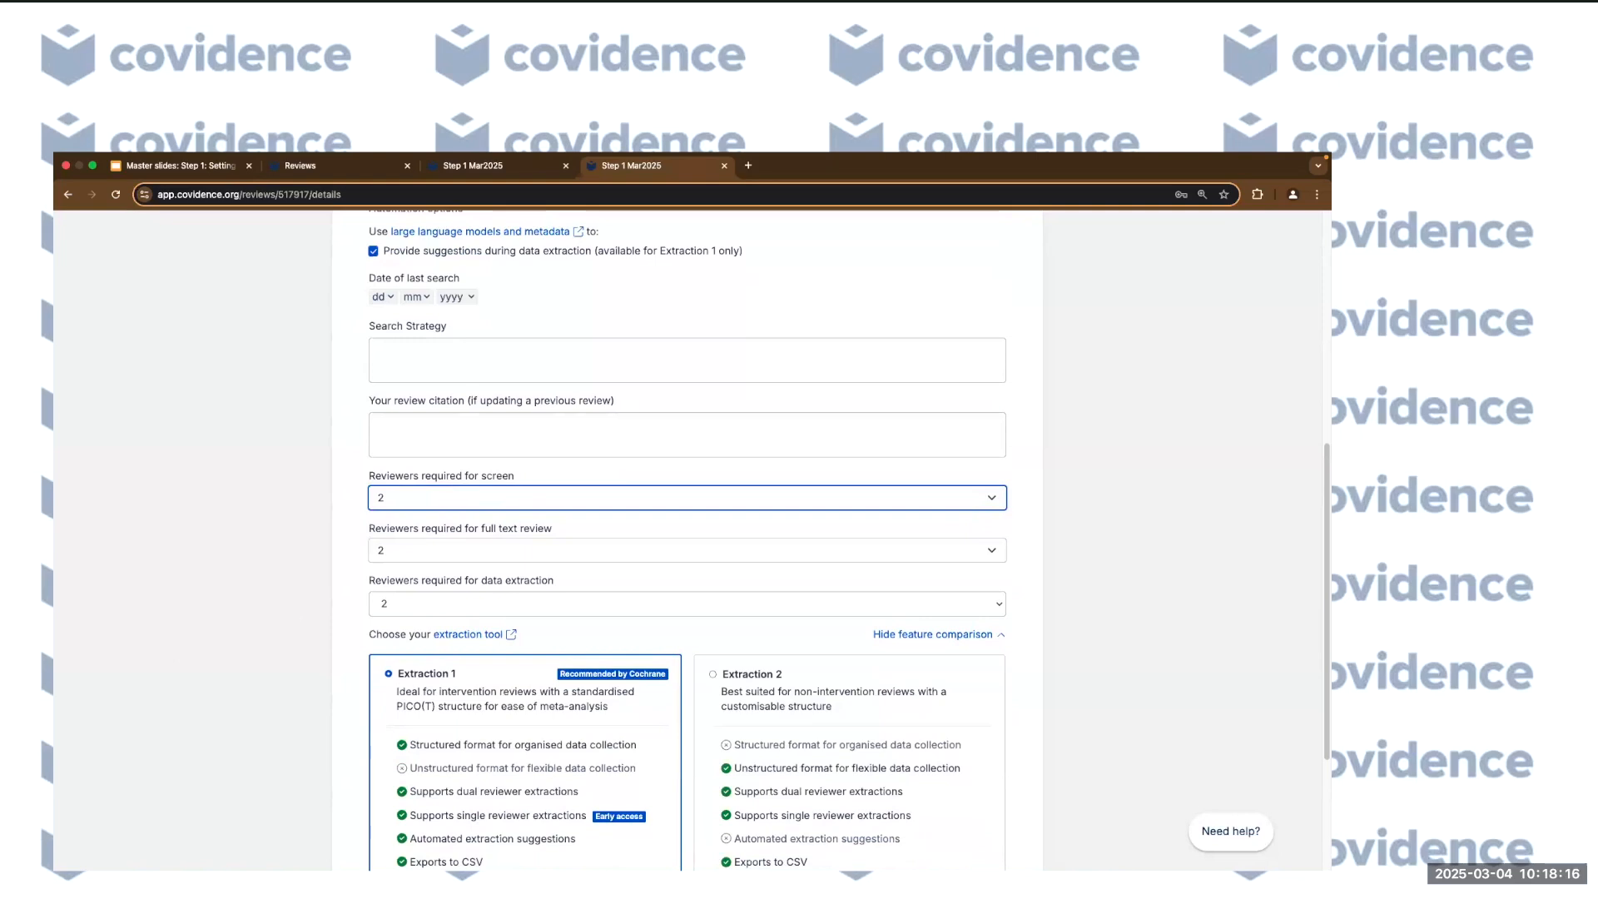
{"action": "scroll", "coordinate": [286, 730], "scroll_direction": "down", "scroll_amount": 4}
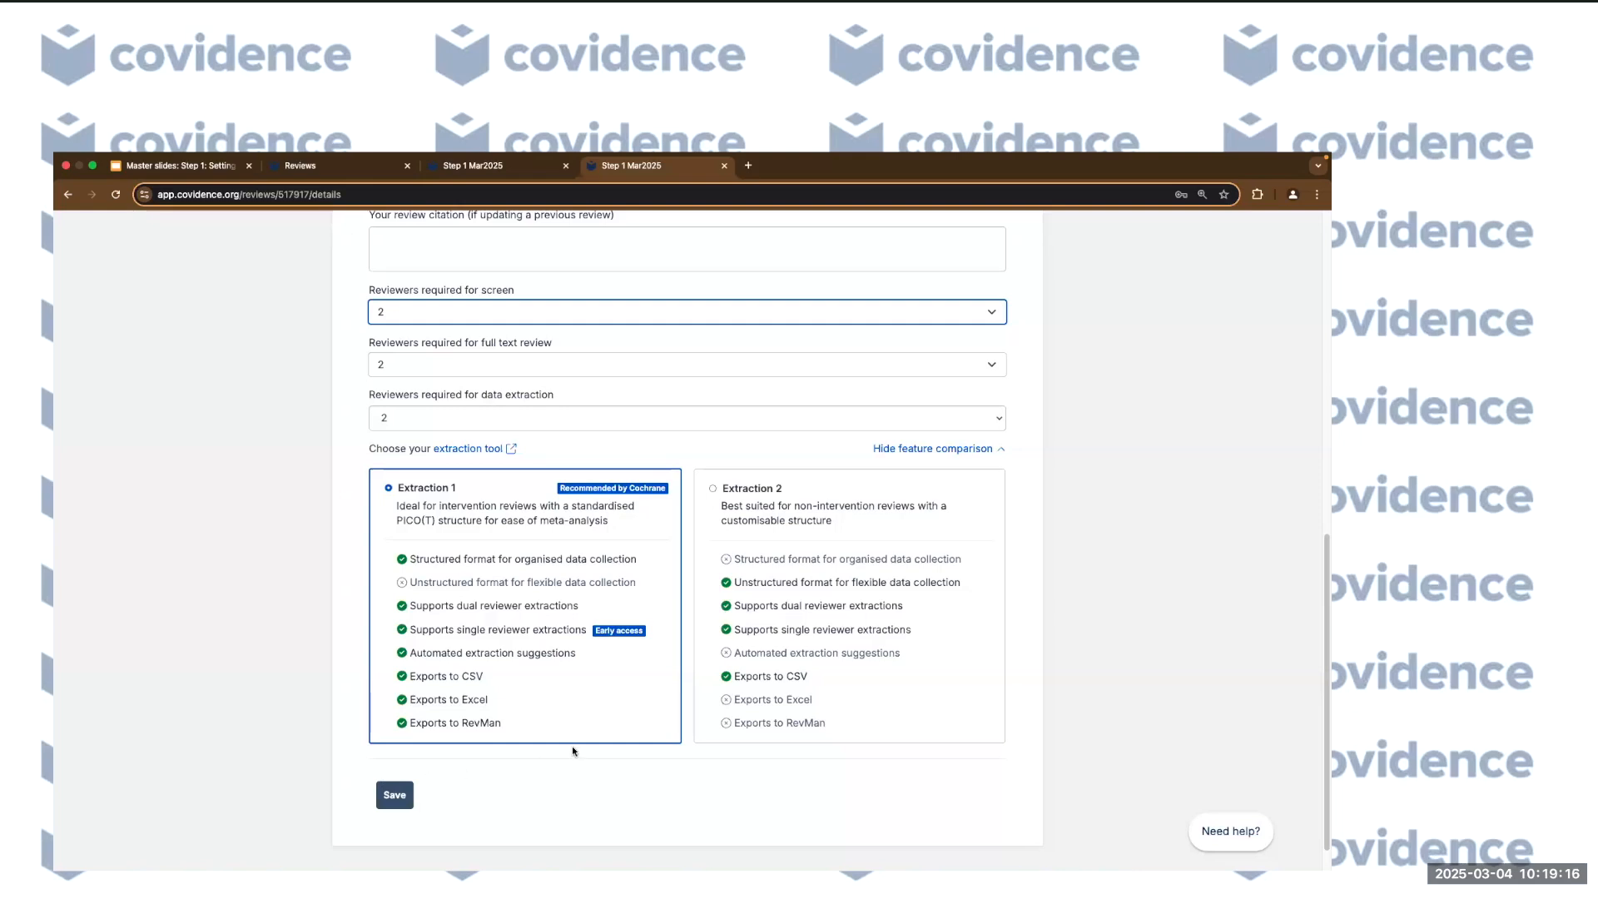
{"action": "scroll", "coordinate": [468, 762], "scroll_direction": "up", "scroll_amount": 1}
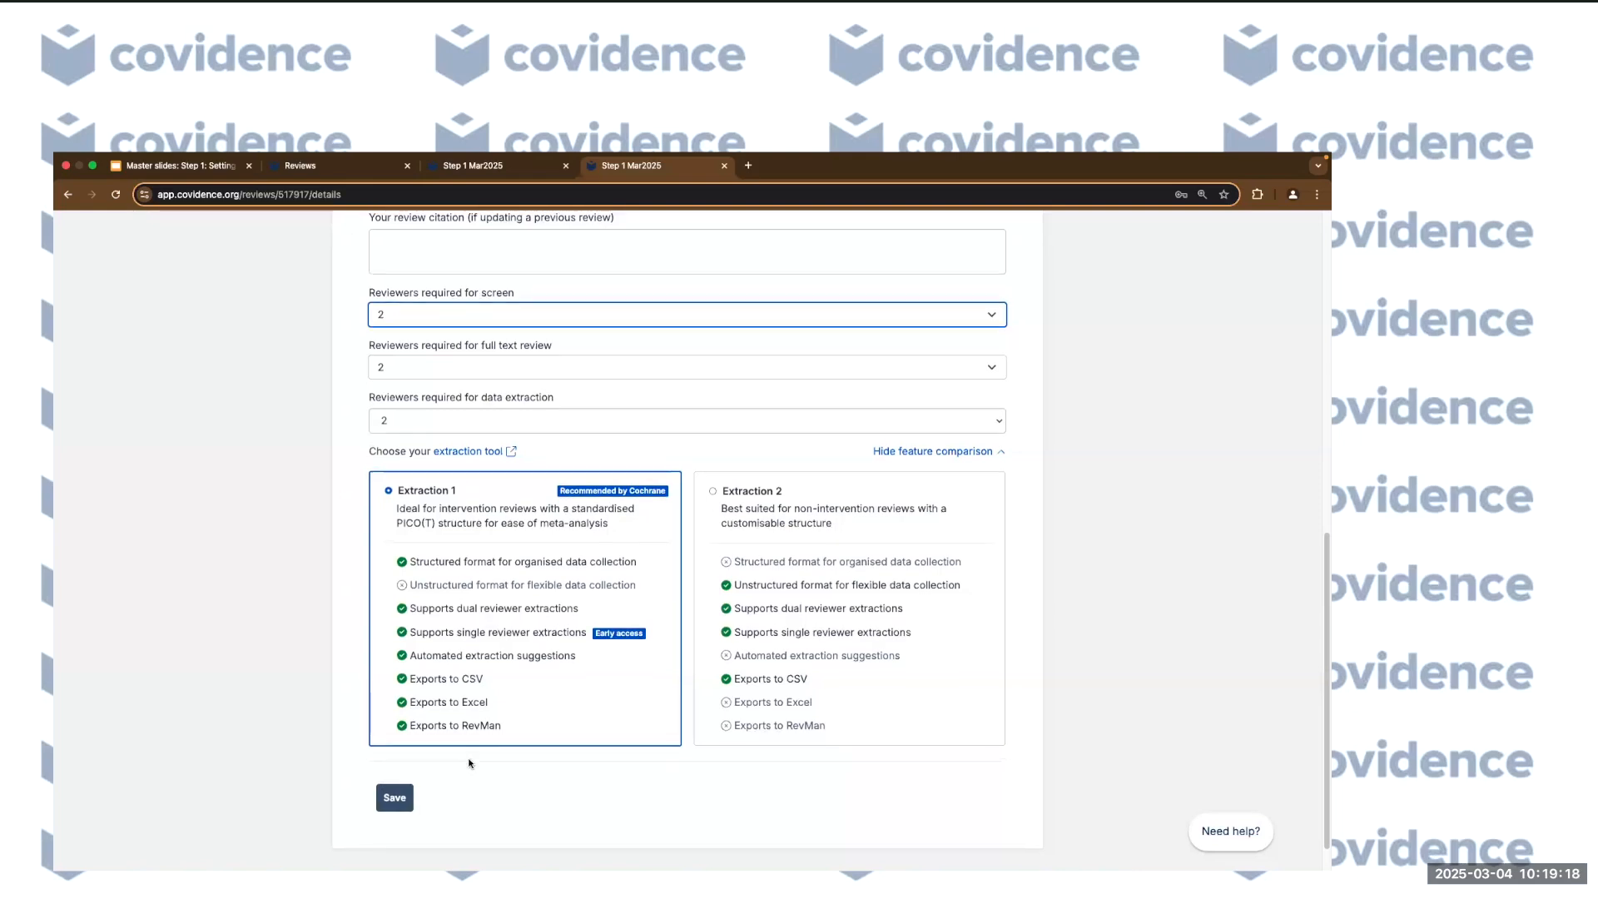
{"action": "scroll", "coordinate": [469, 763], "scroll_direction": "down", "scroll_amount": 1}
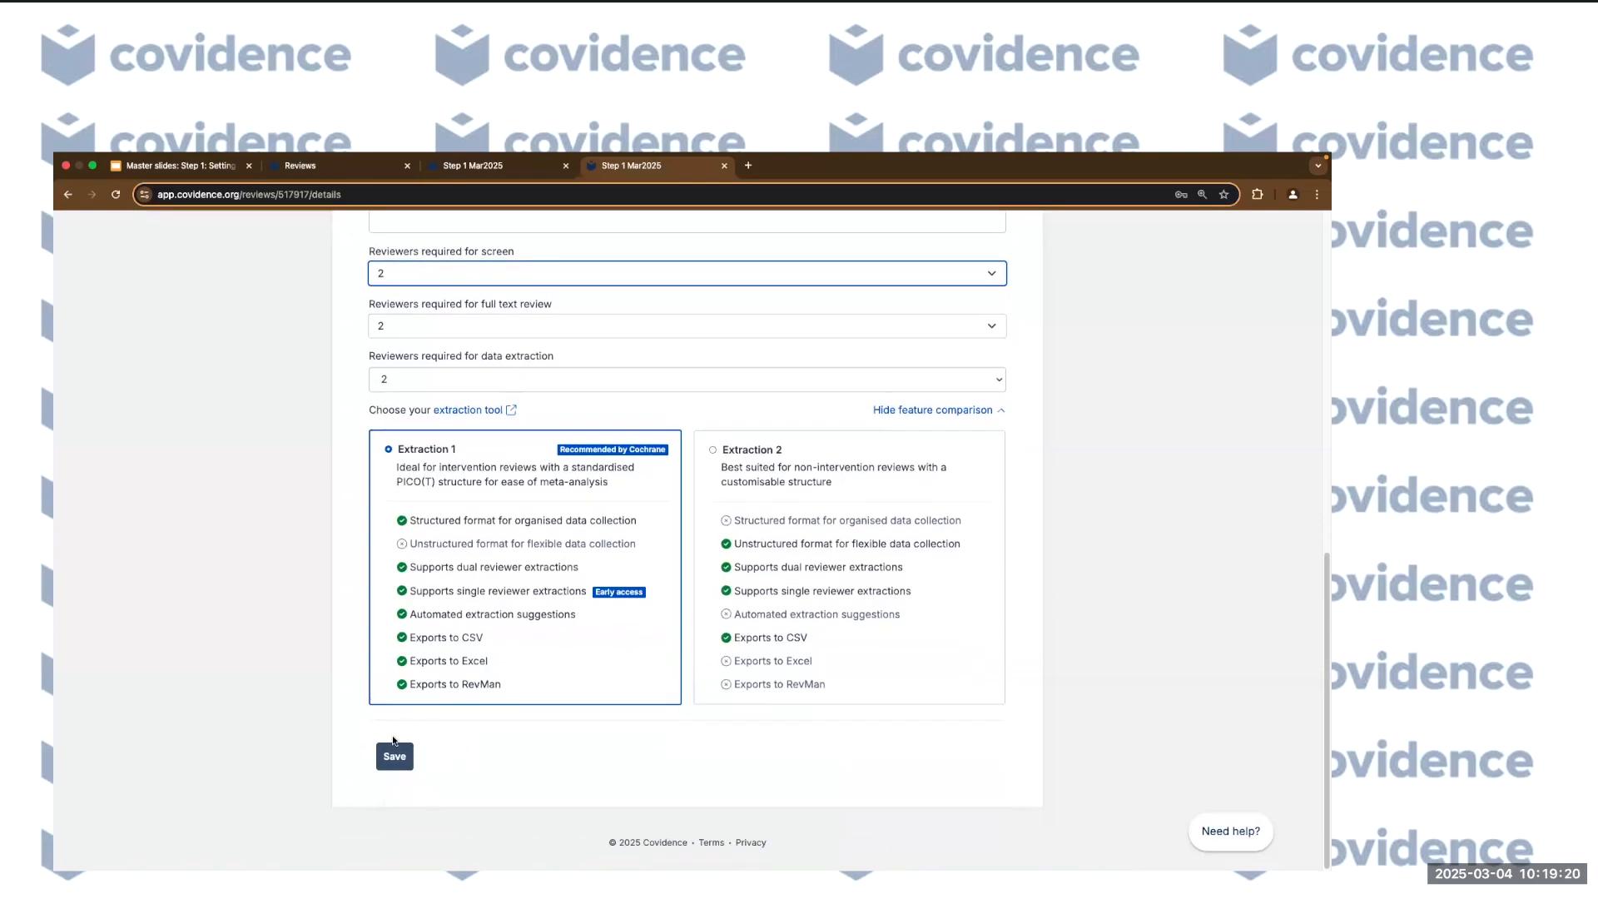
{"action": "left_click", "coordinate": [398, 752]}
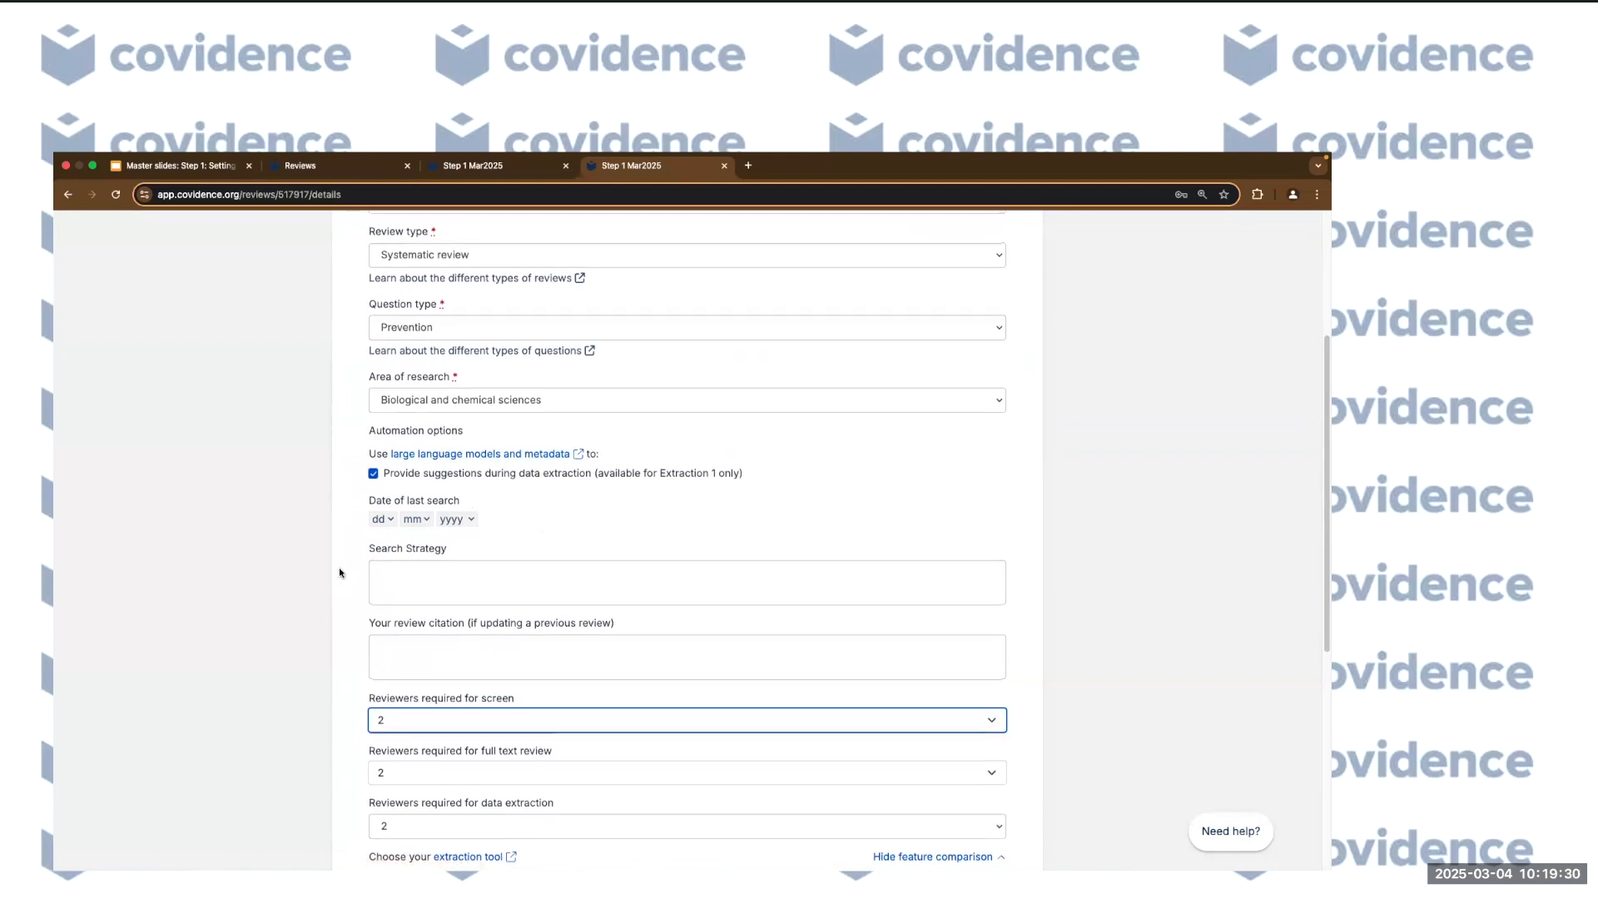
Switch the extraction tool to Extraction 2 and confirm the change.
{"action": "scroll", "coordinate": [884, 506], "scroll_direction": "down", "scroll_amount": 5}
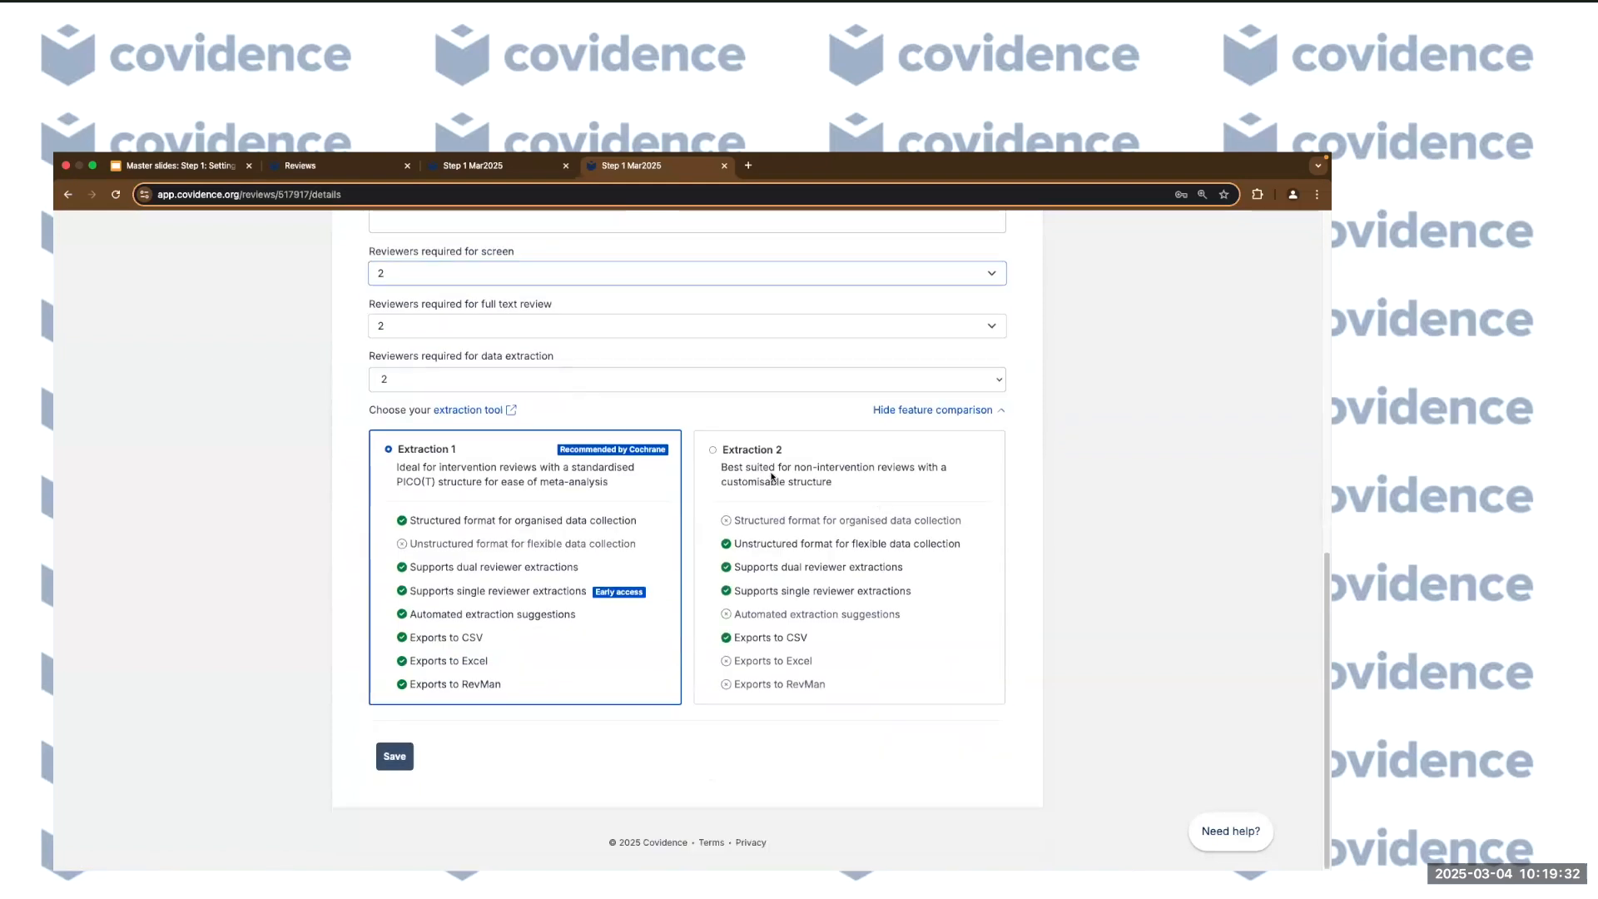
{"action": "left_click", "coordinate": [713, 448]}
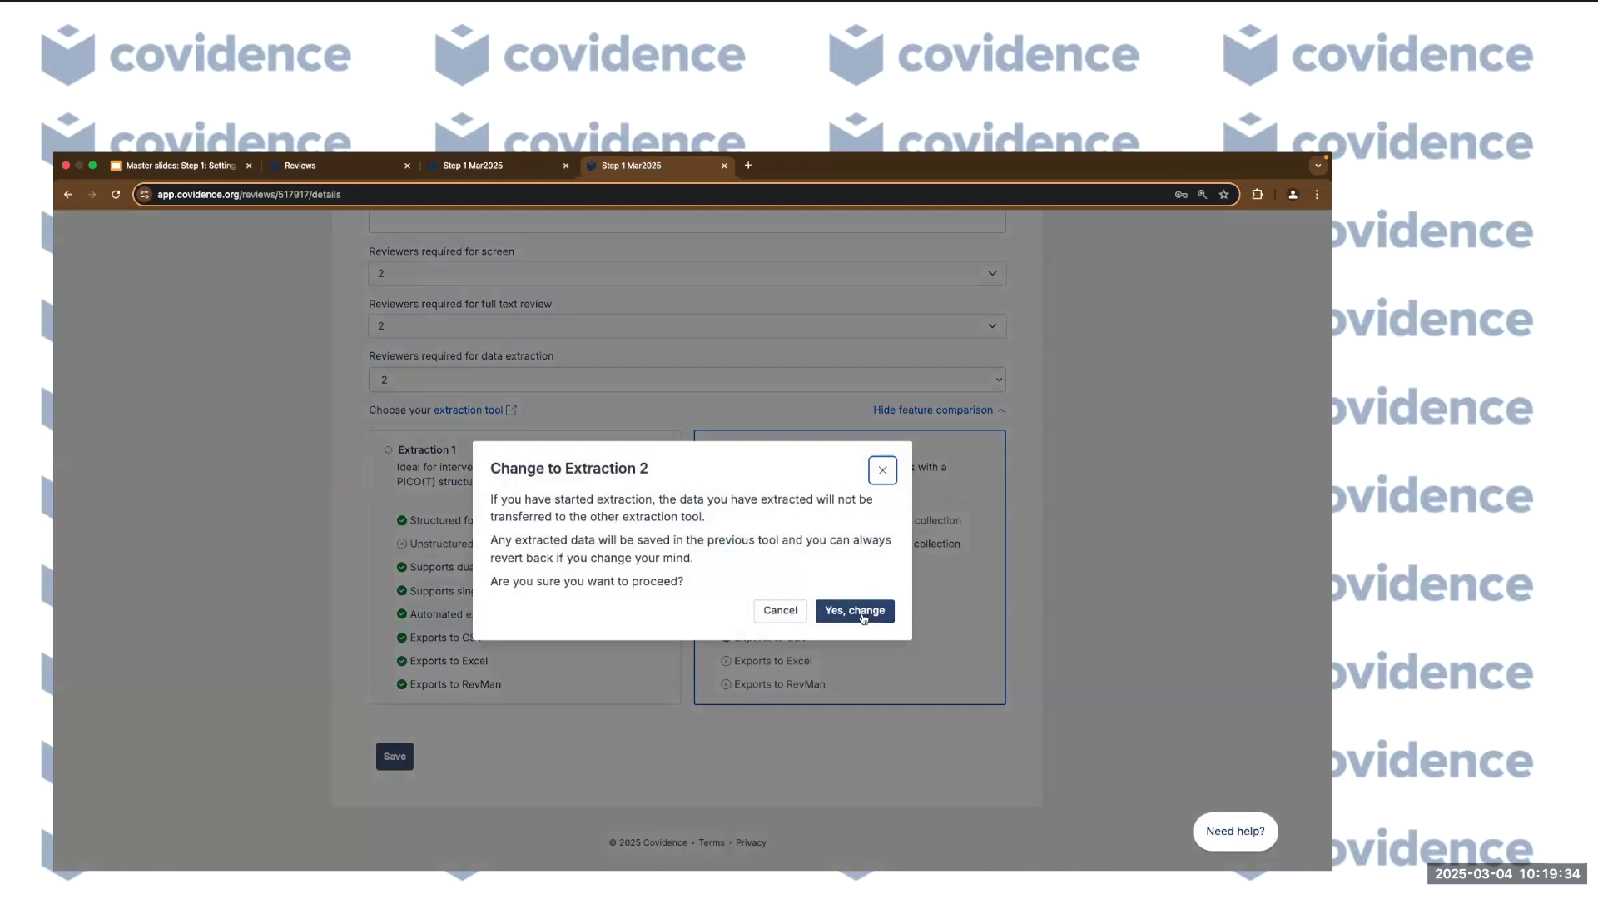
{"action": "left_click", "coordinate": [863, 616]}
{"action": "scroll", "coordinate": [380, 624], "scroll_direction": "up", "scroll_amount": 10}
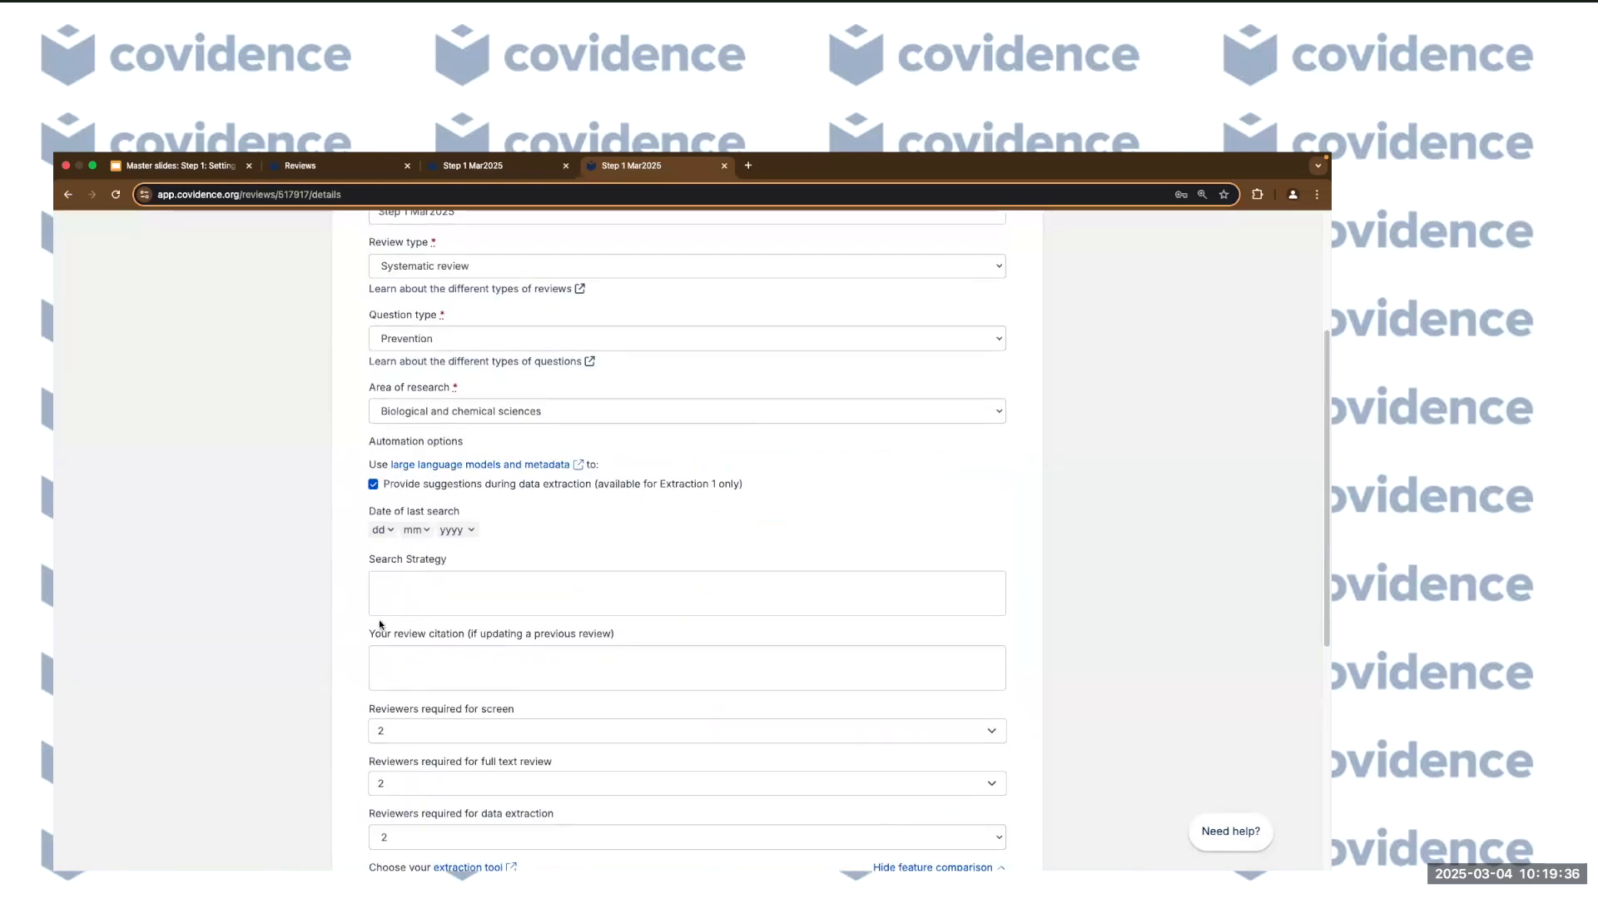
Set the review's area of research to Medical and health sciences.
{"action": "left_click", "coordinate": [629, 544]}
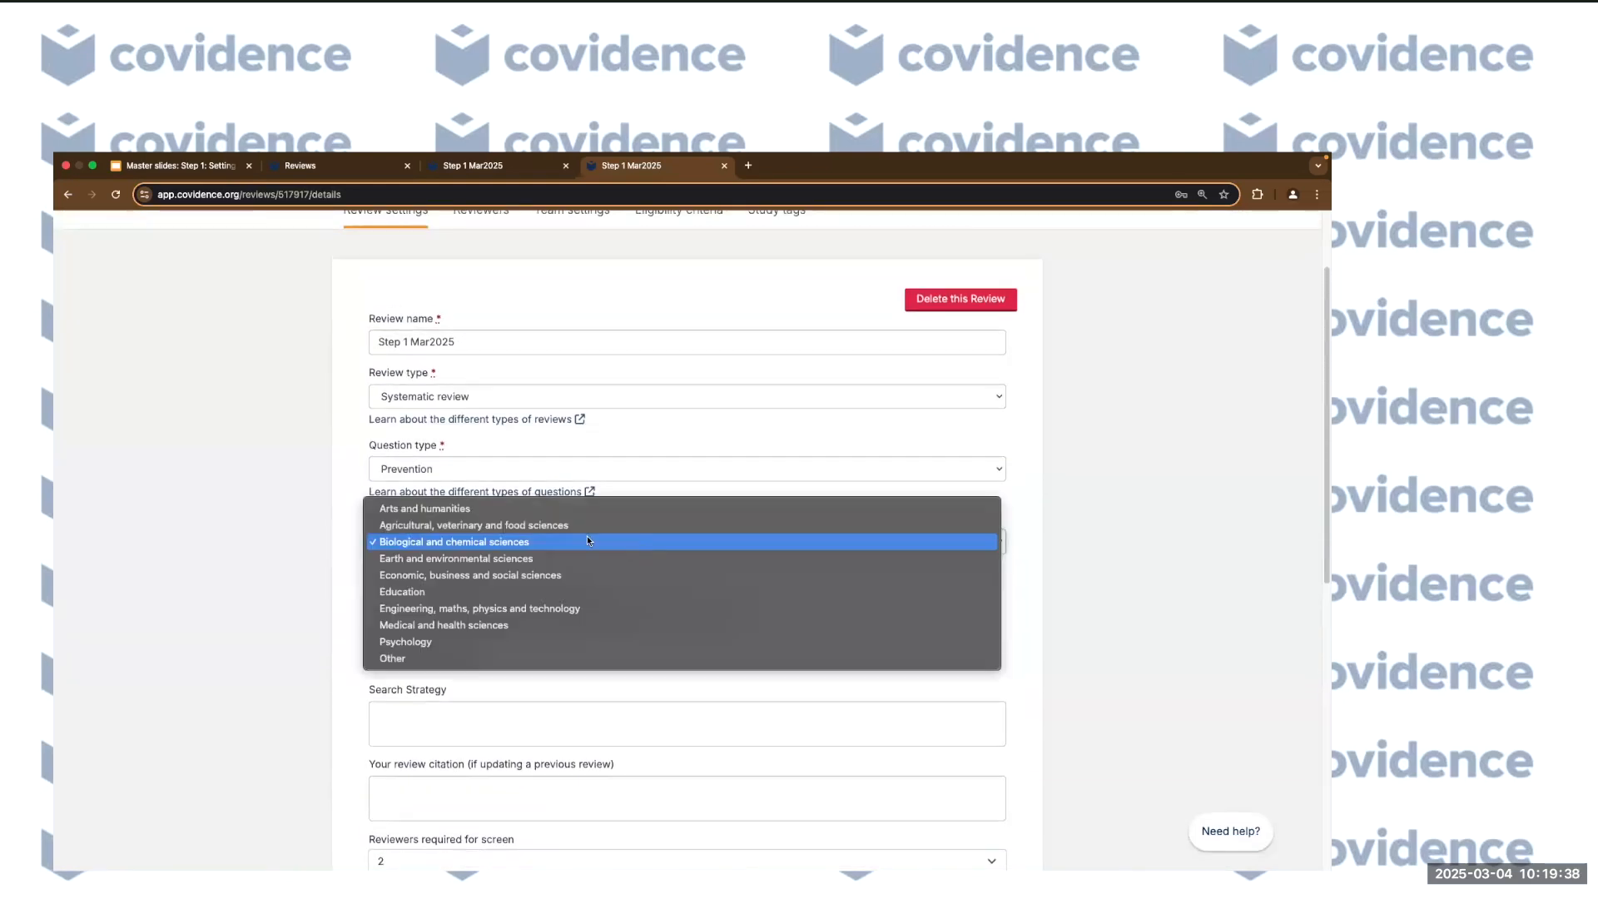
{"action": "left_click", "coordinate": [344, 499]}
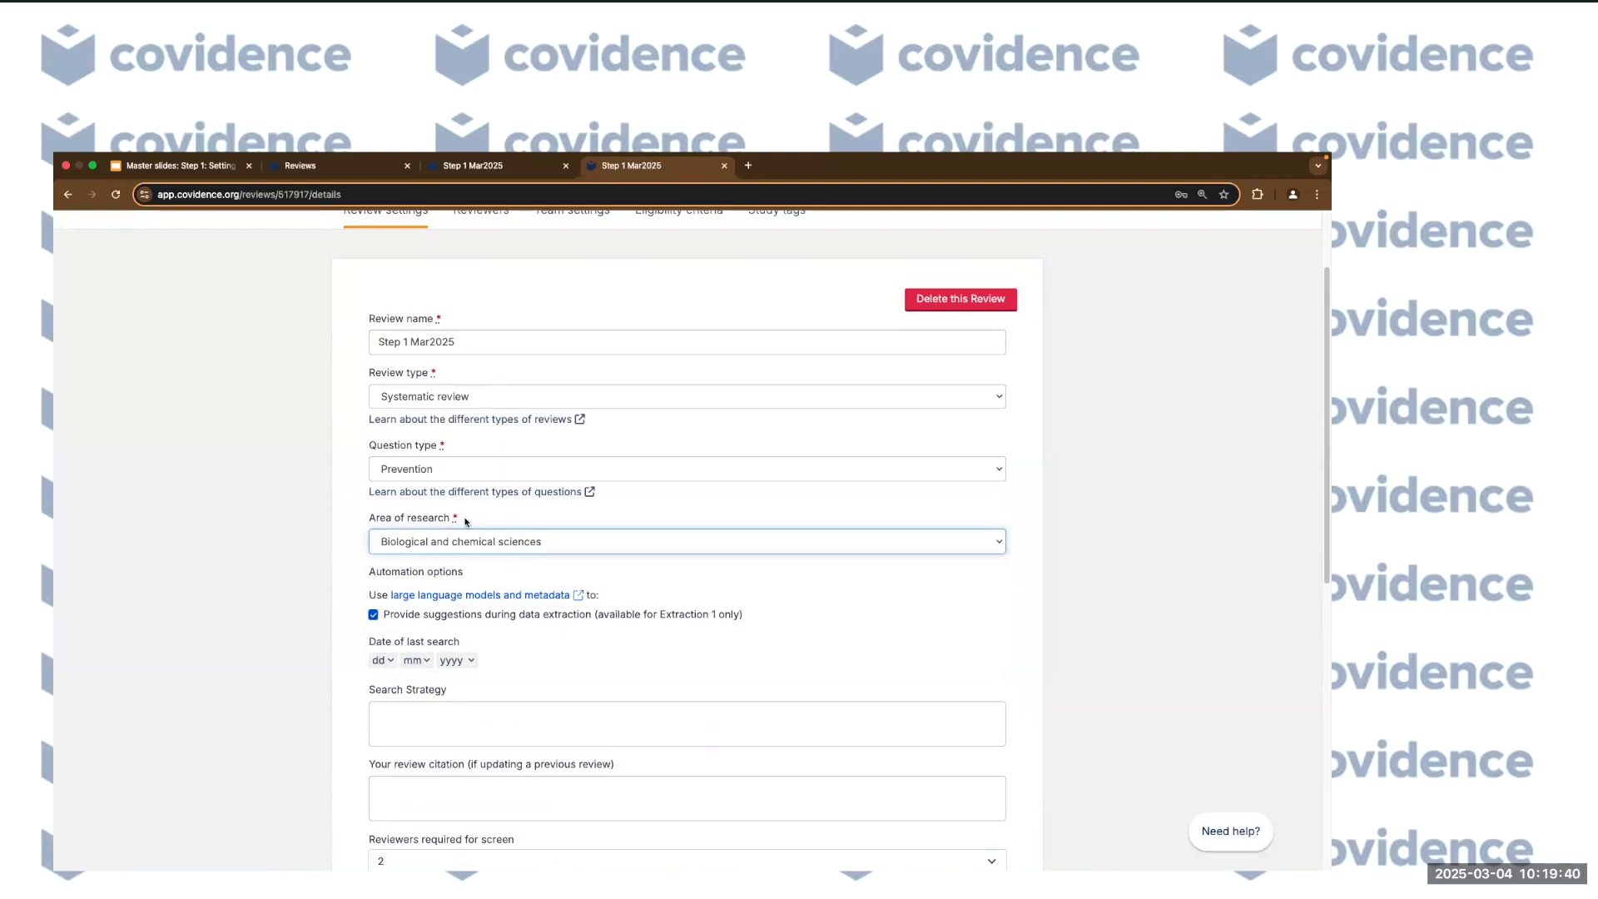
{"action": "left_click", "coordinate": [523, 542]}
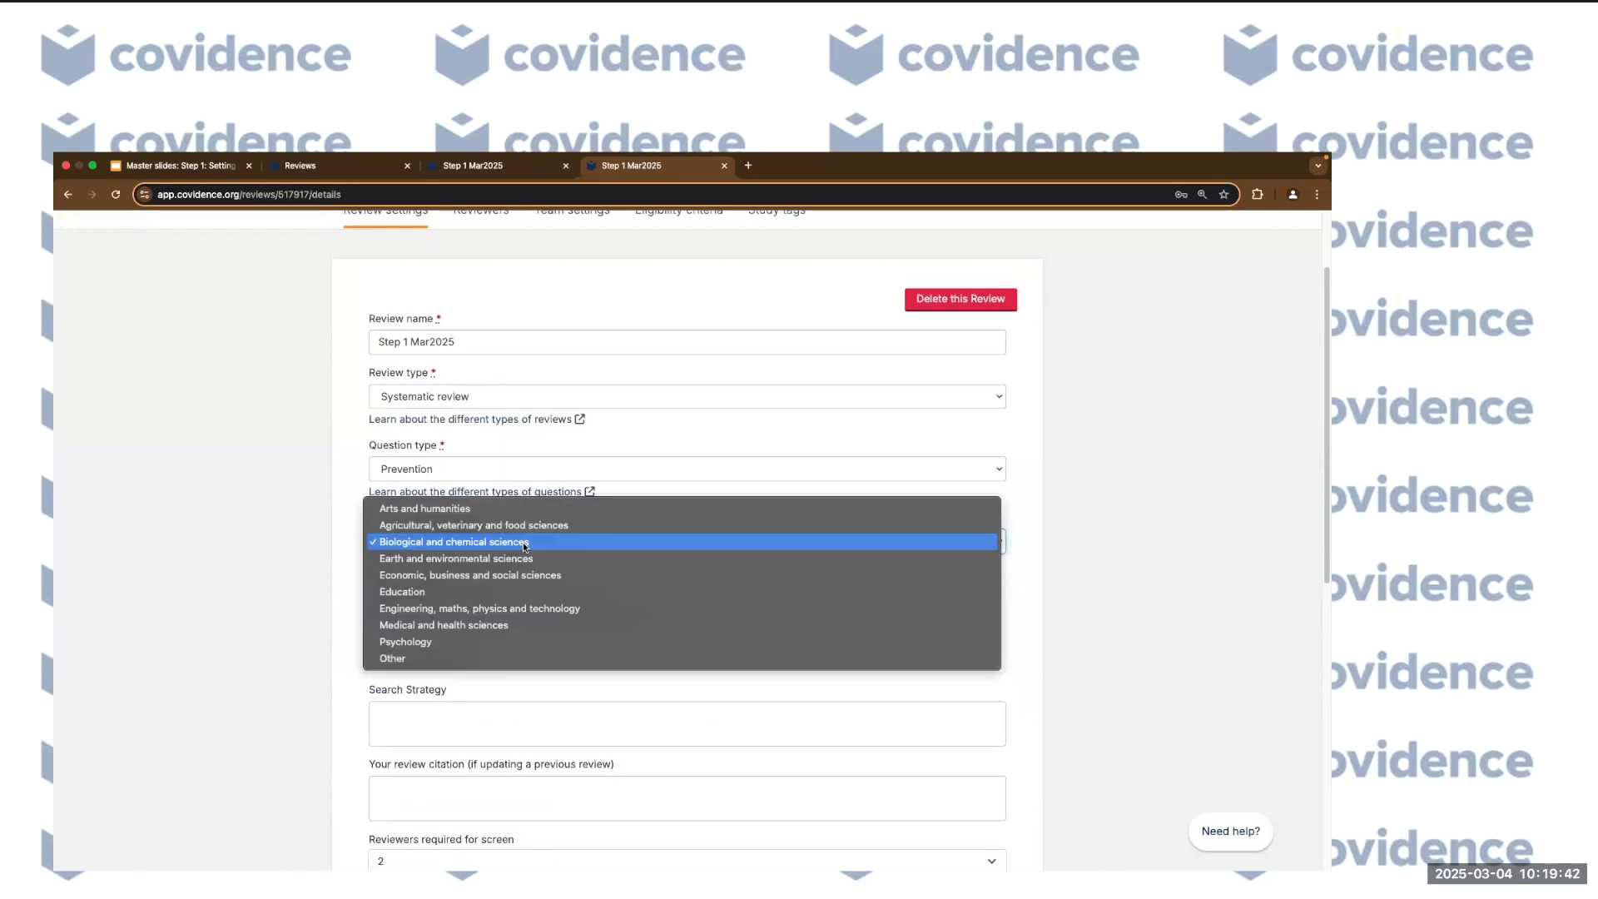
{"action": "left_click", "coordinate": [500, 625]}
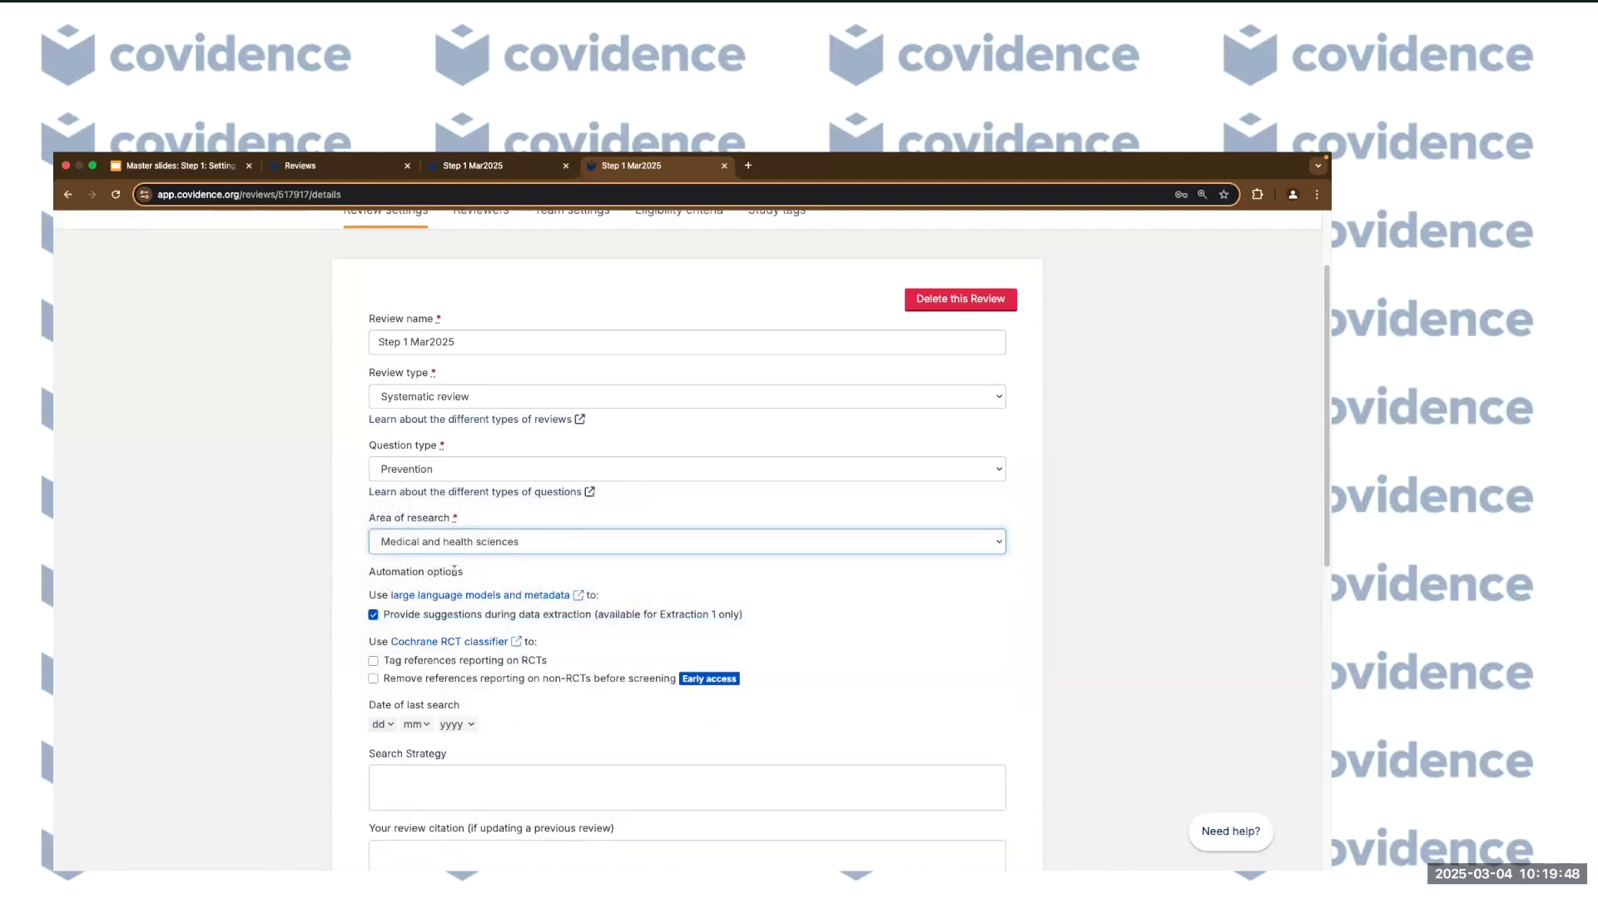
{"action": "left_click", "coordinate": [532, 575]}
{"action": "scroll", "coordinate": [752, 596], "scroll_direction": "down", "scroll_amount": 2}
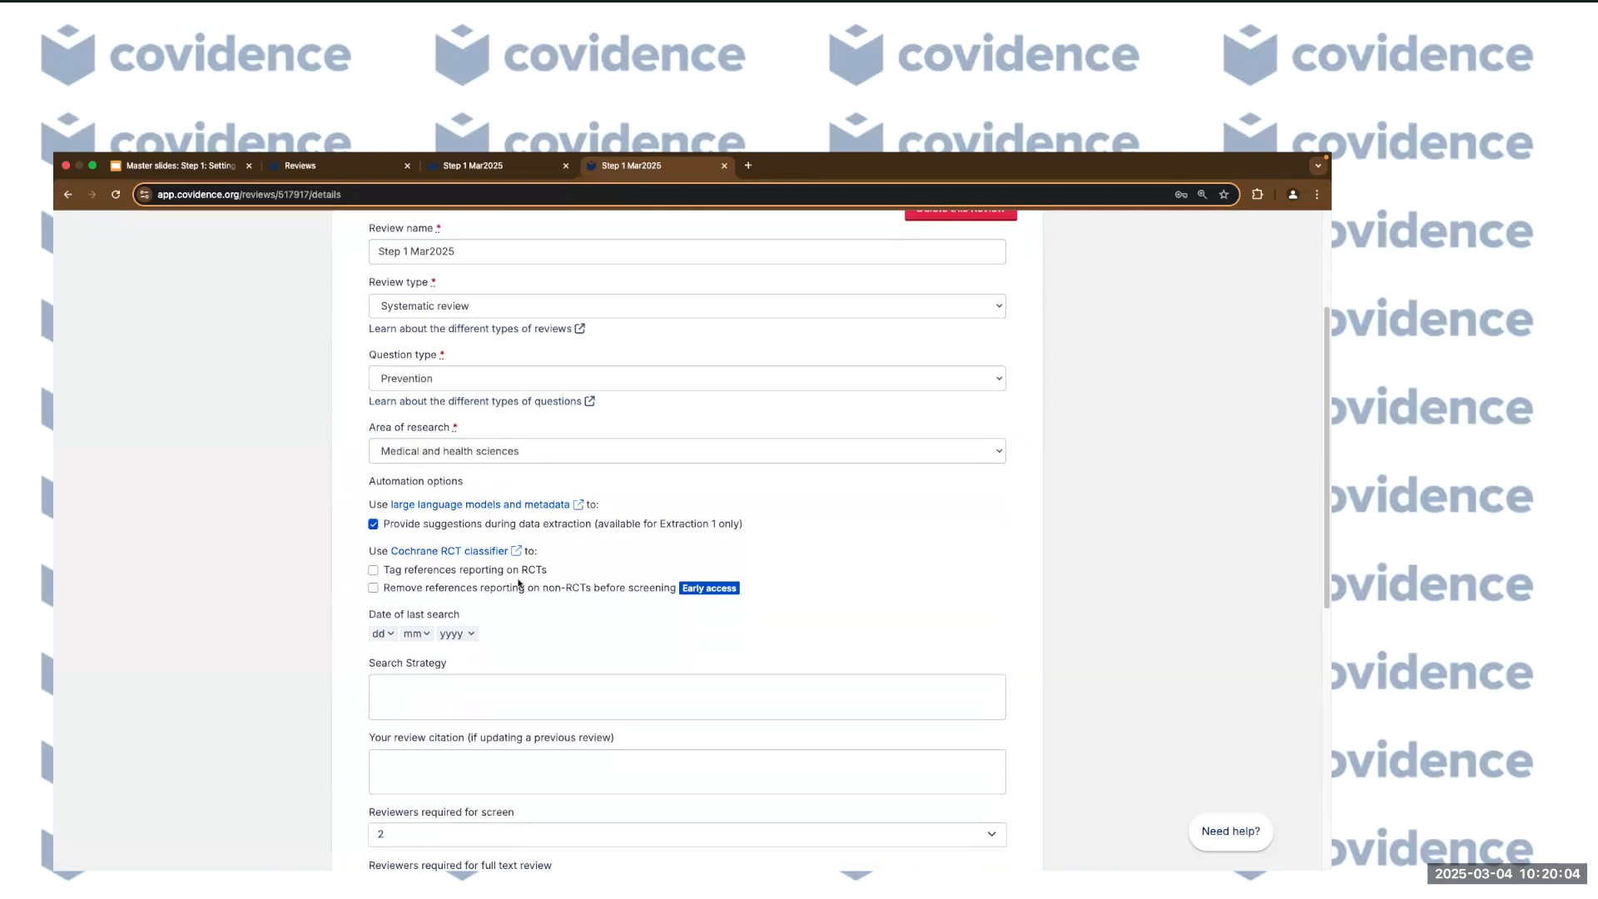
Tick and then untick both Cochrane RCT classifier options.
{"action": "left_click", "coordinate": [373, 571]}
{"action": "left_click", "coordinate": [373, 588]}
{"action": "left_click", "coordinate": [373, 589]}
{"action": "left_click", "coordinate": [373, 571]}
{"action": "left_click", "coordinate": [819, 639]}
Go to the Reviewers settings tab, confirming Leave in the 'Leave site?' prompt.
{"action": "scroll", "coordinate": [278, 715], "scroll_direction": "down", "scroll_amount": 5}
{"action": "scroll", "coordinate": [278, 714], "scroll_direction": "up", "scroll_amount": 4}
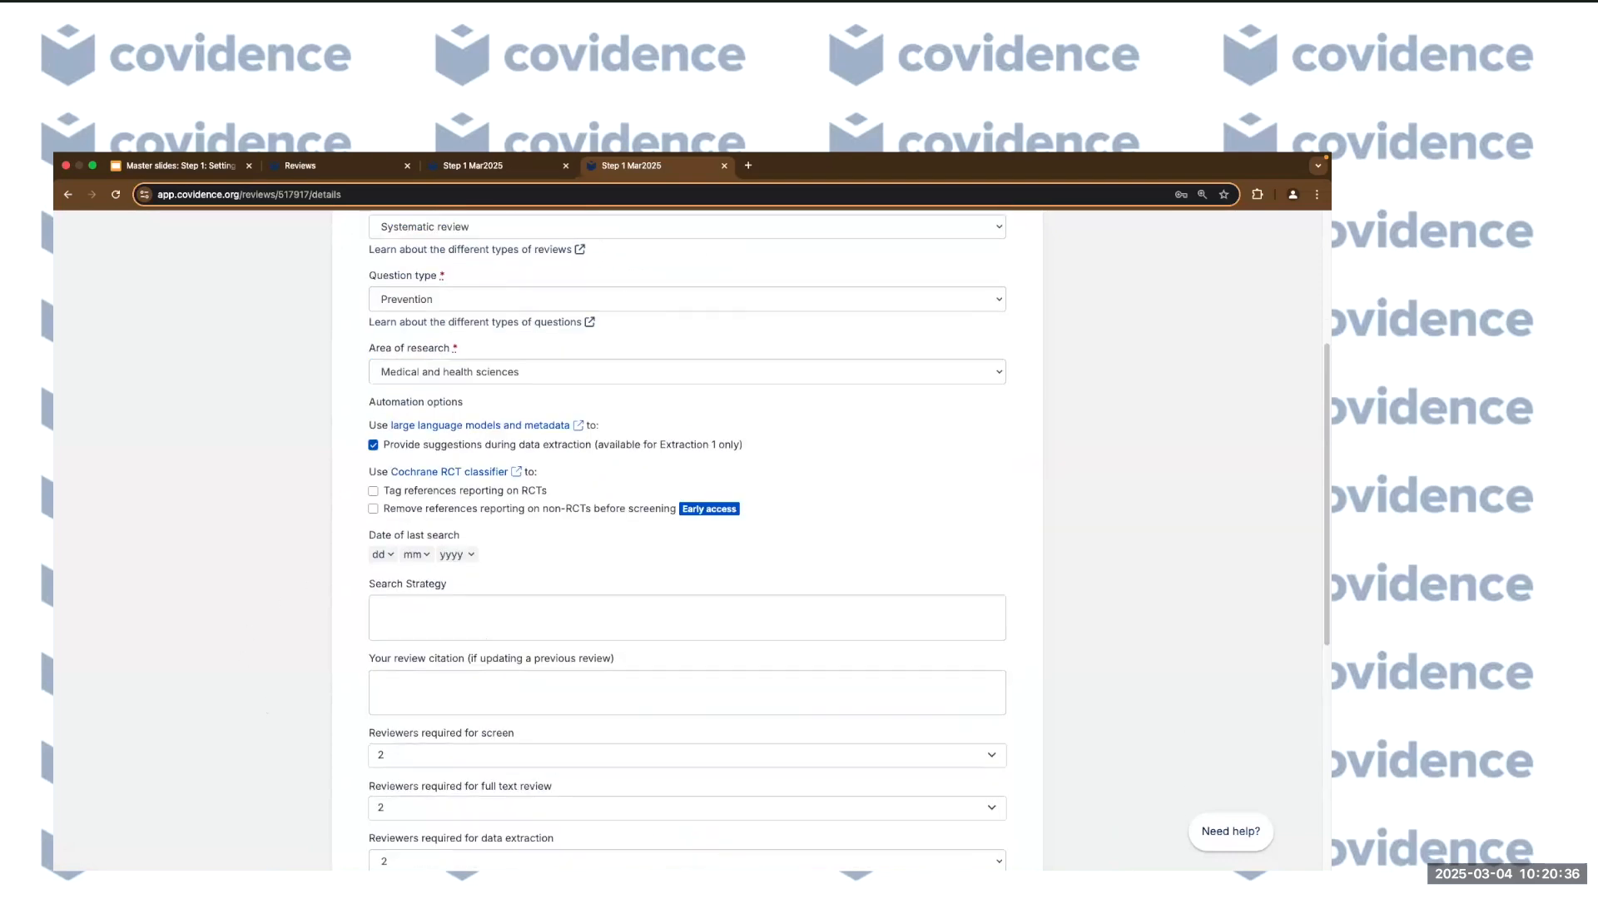
{"action": "scroll", "coordinate": [323, 667], "scroll_direction": "up", "scroll_amount": 5}
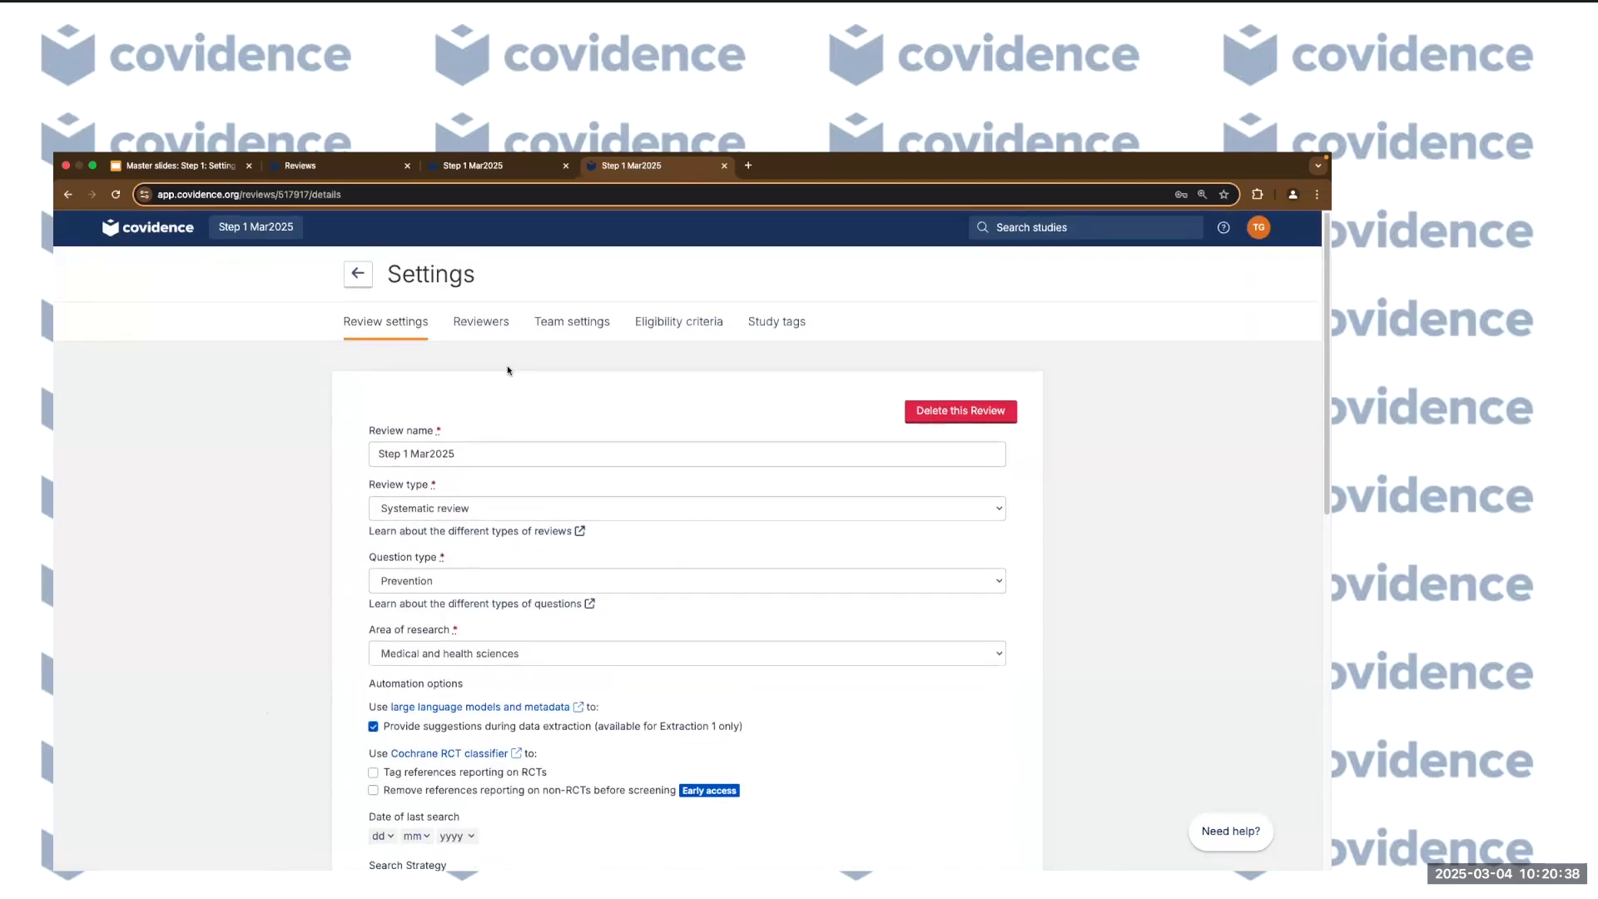
{"action": "left_click", "coordinate": [487, 319]}
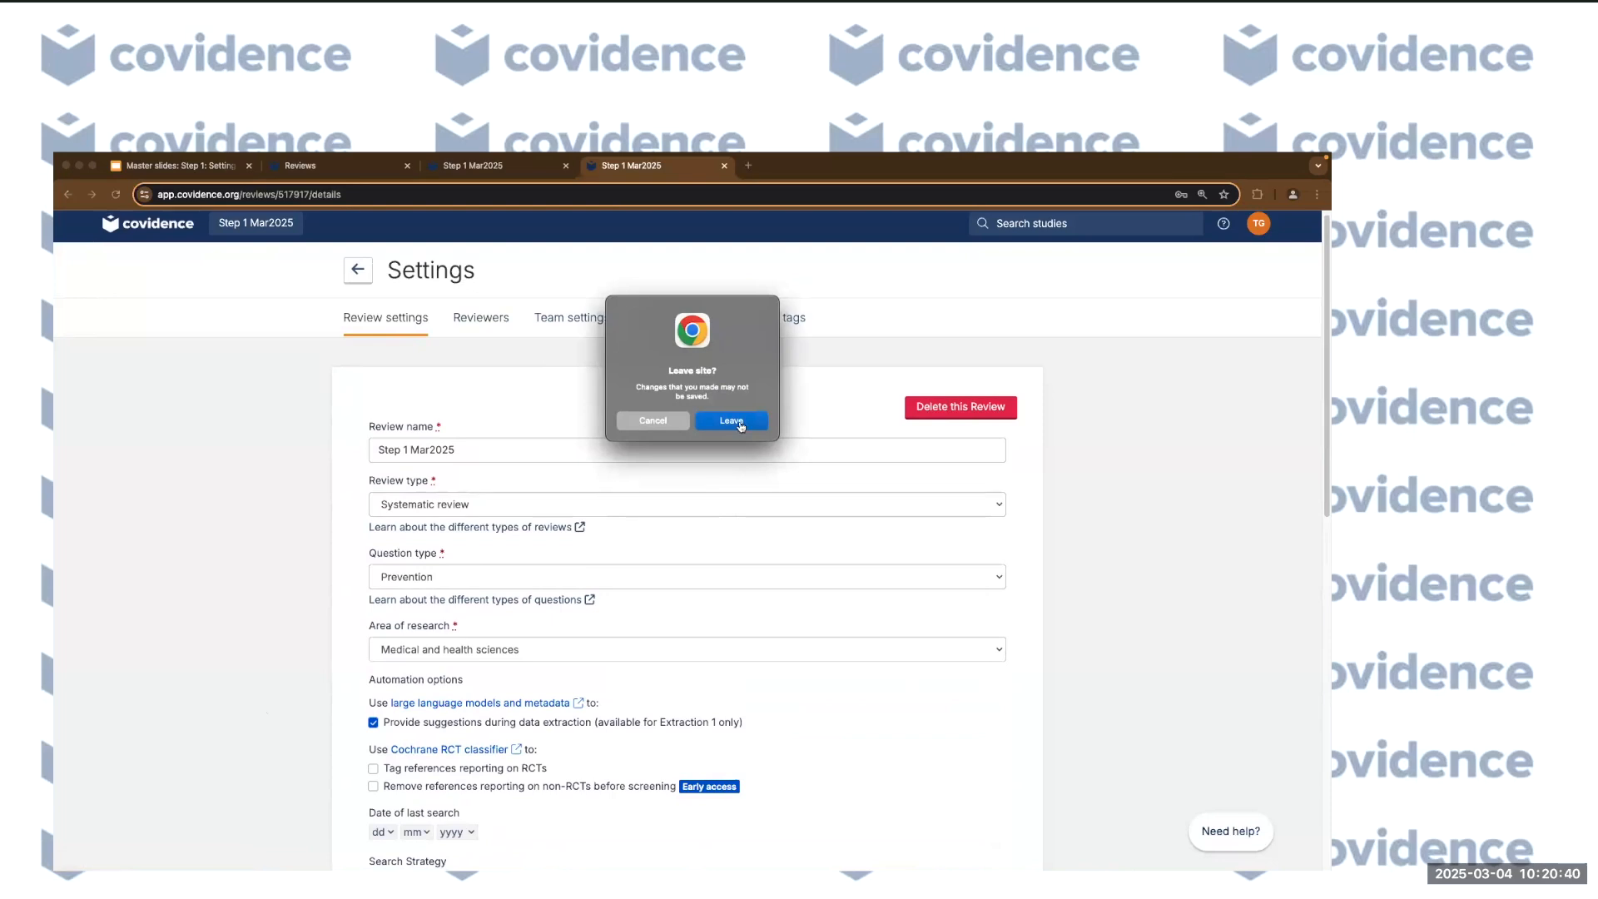
{"action": "left_click", "coordinate": [741, 425]}
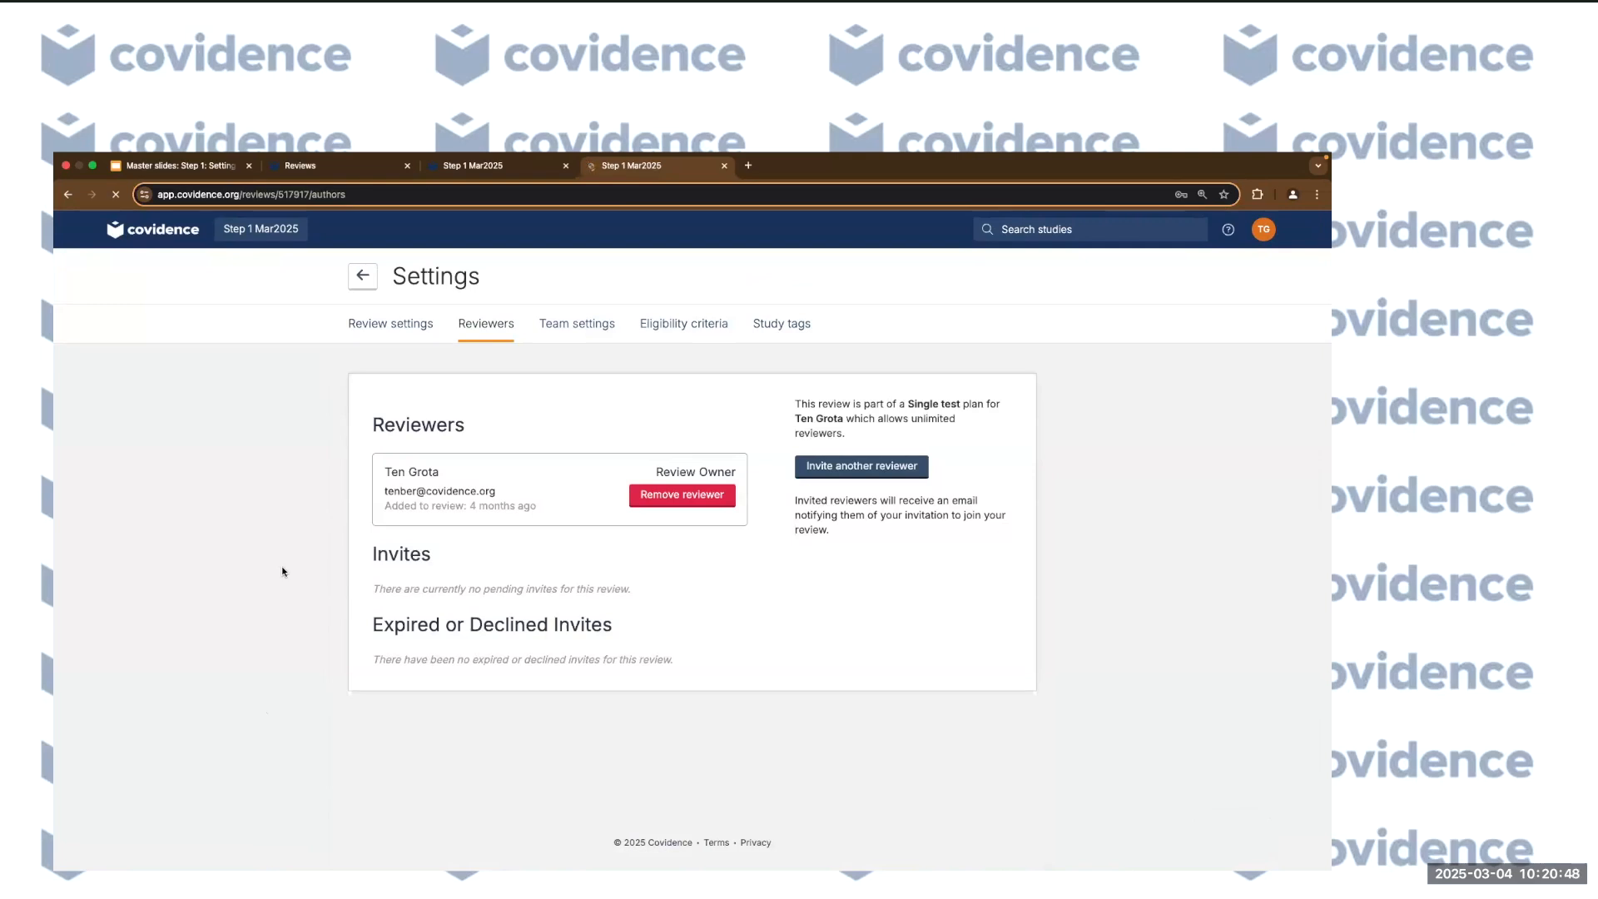
Invite another reviewer by entering their first name and e-mail address.
{"action": "left_click", "coordinate": [869, 467]}
{"action": "left_click", "coordinate": [484, 354]}
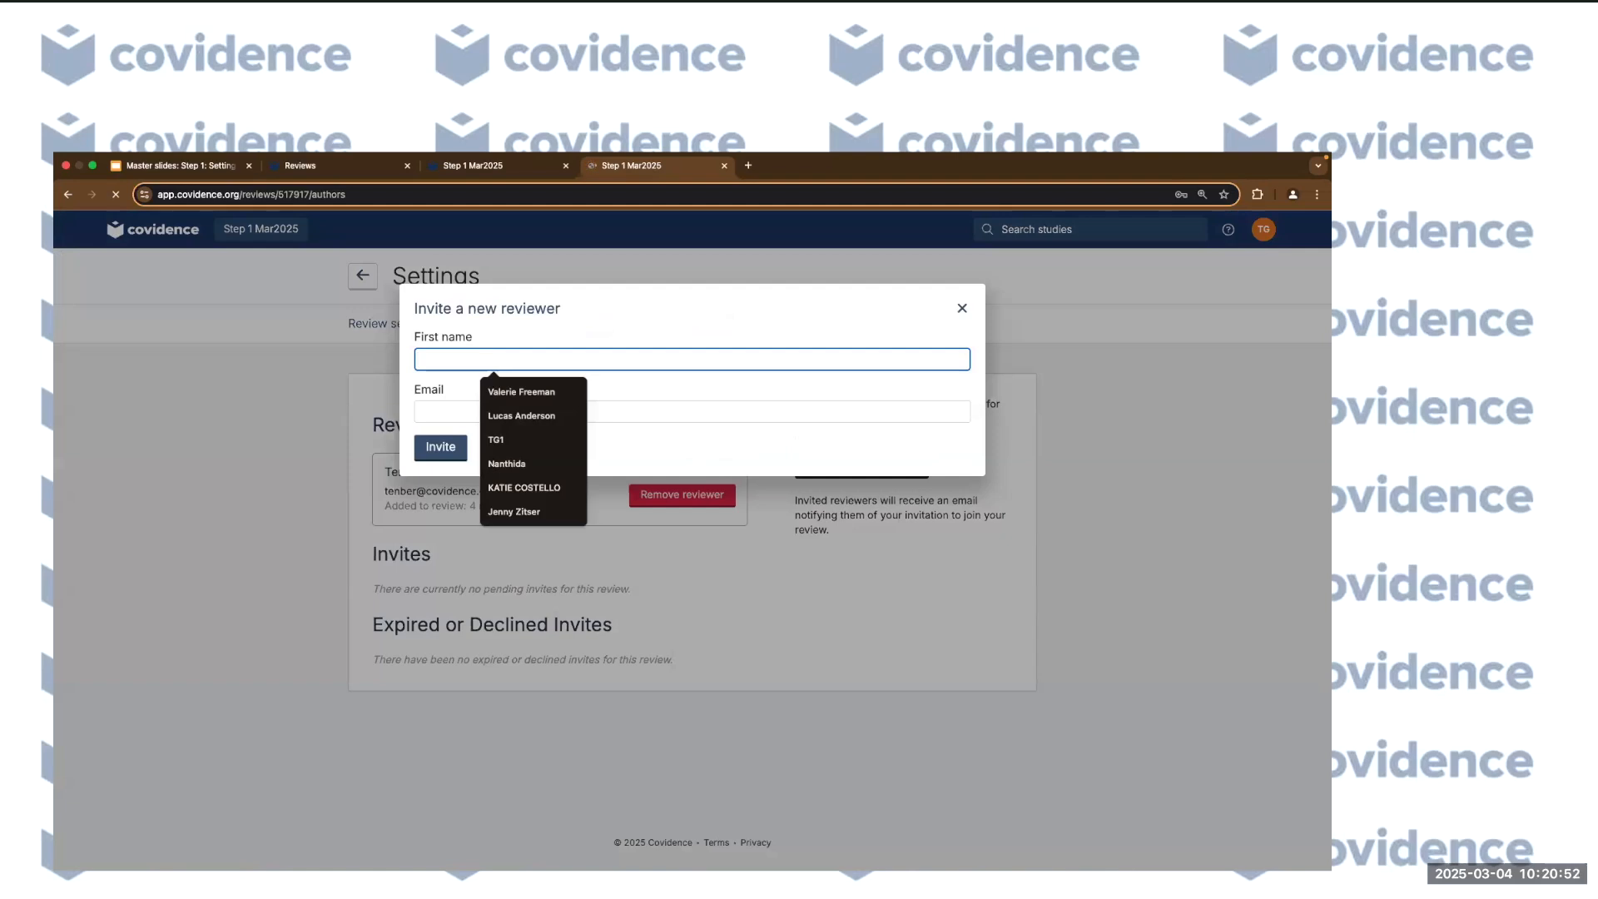
{"action": "key", "text": "Tab"}
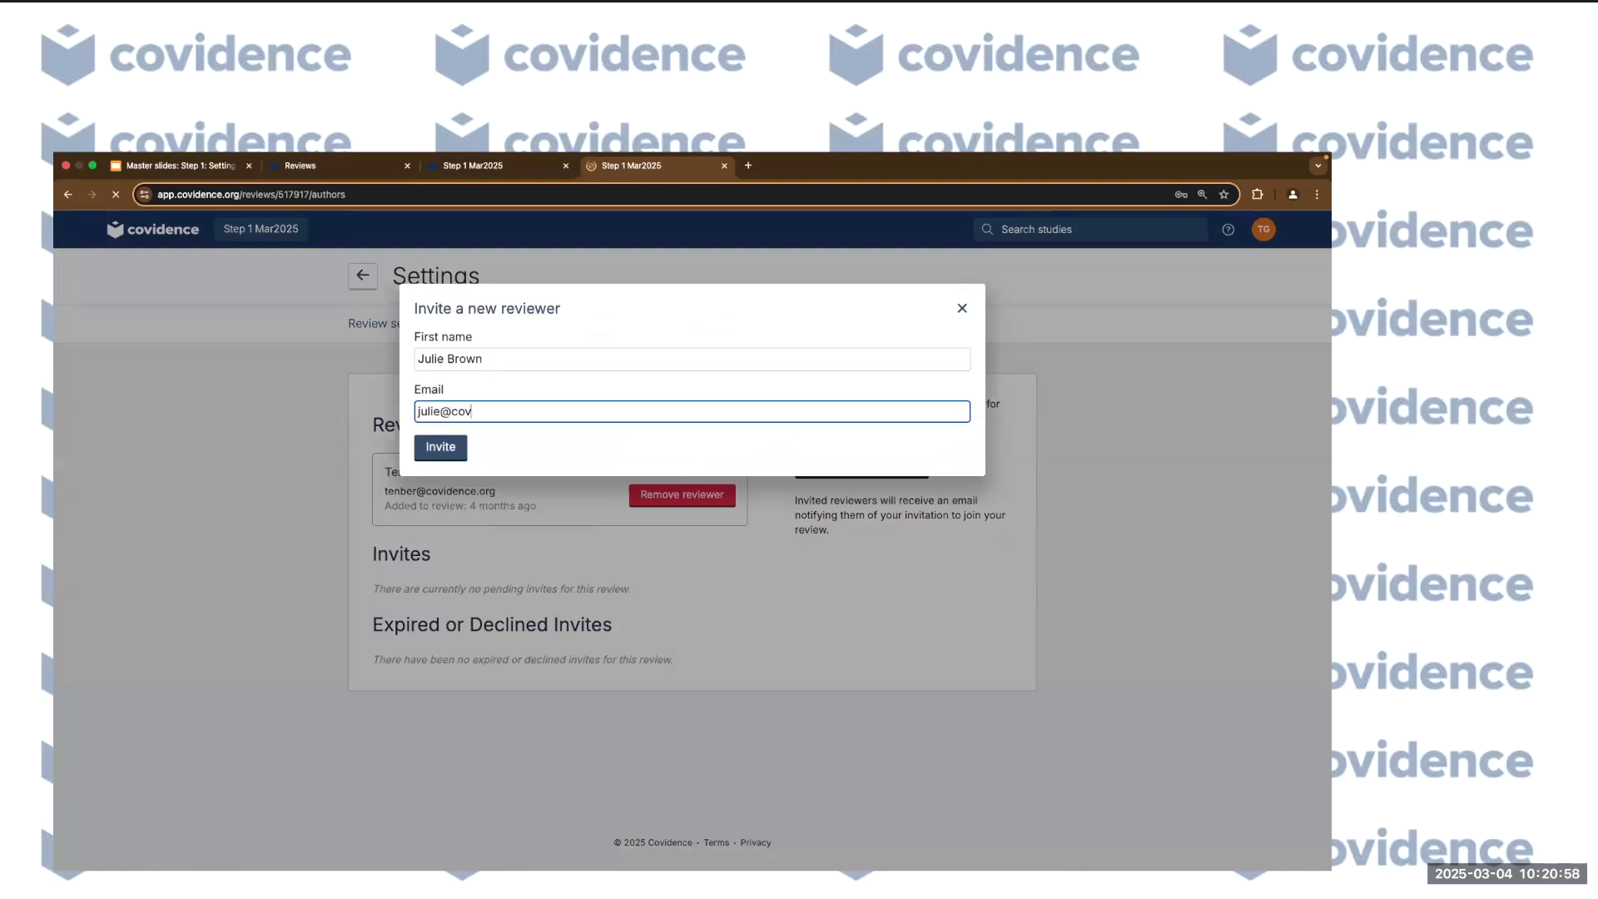
{"action": "left_click", "coordinate": [457, 449]}
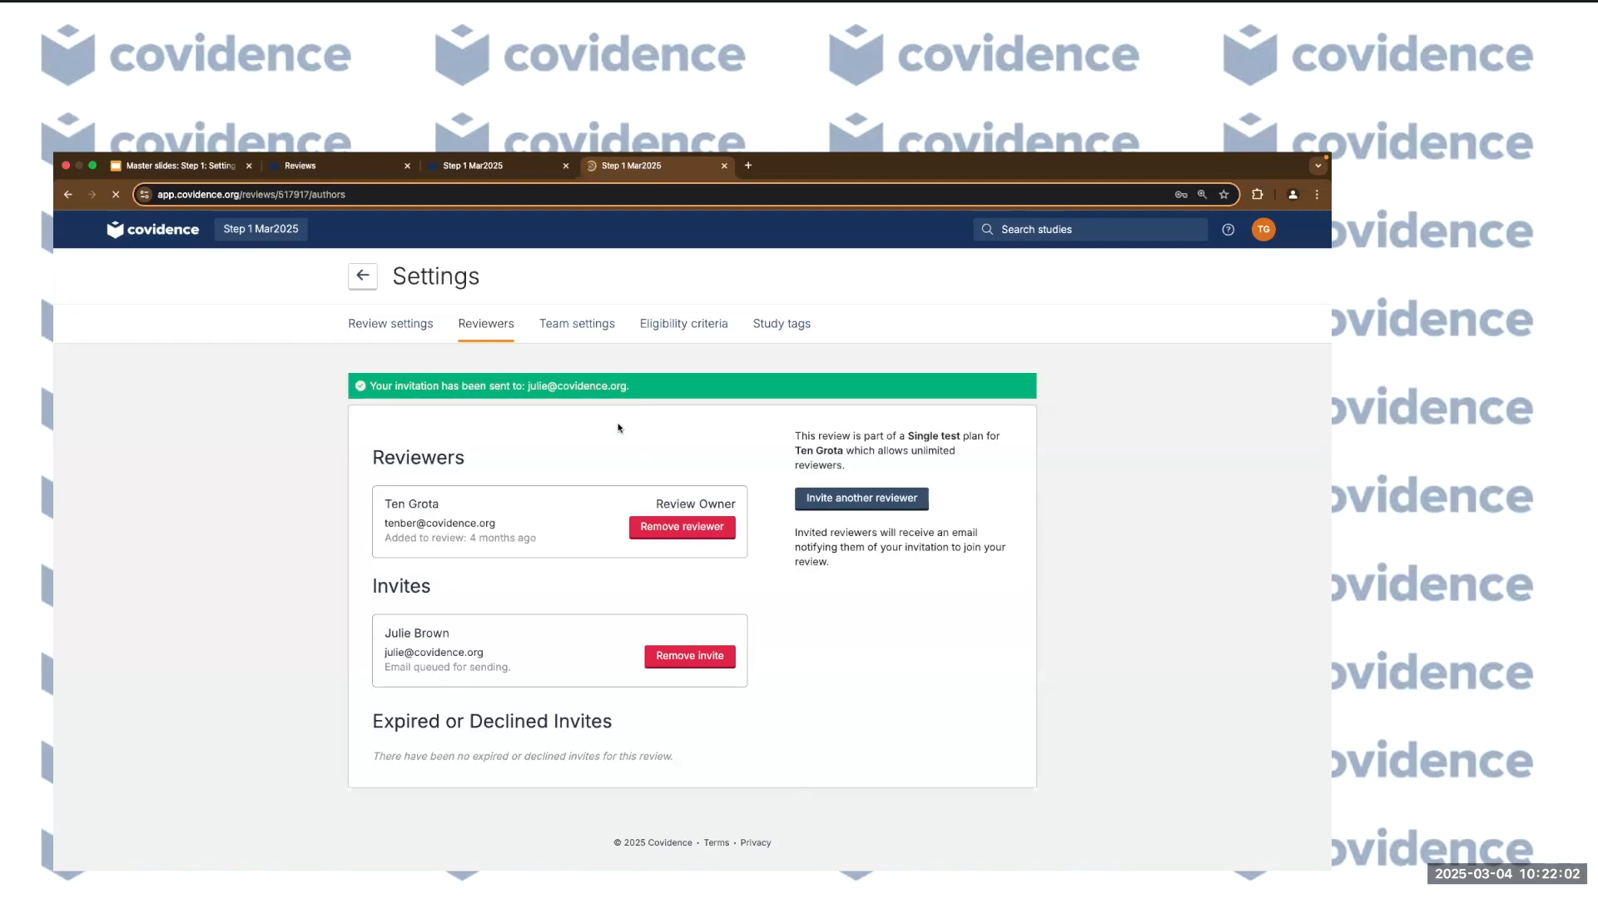
In Team settings, switch title and abstract screening to Manage rules.
{"action": "left_click", "coordinate": [569, 333]}
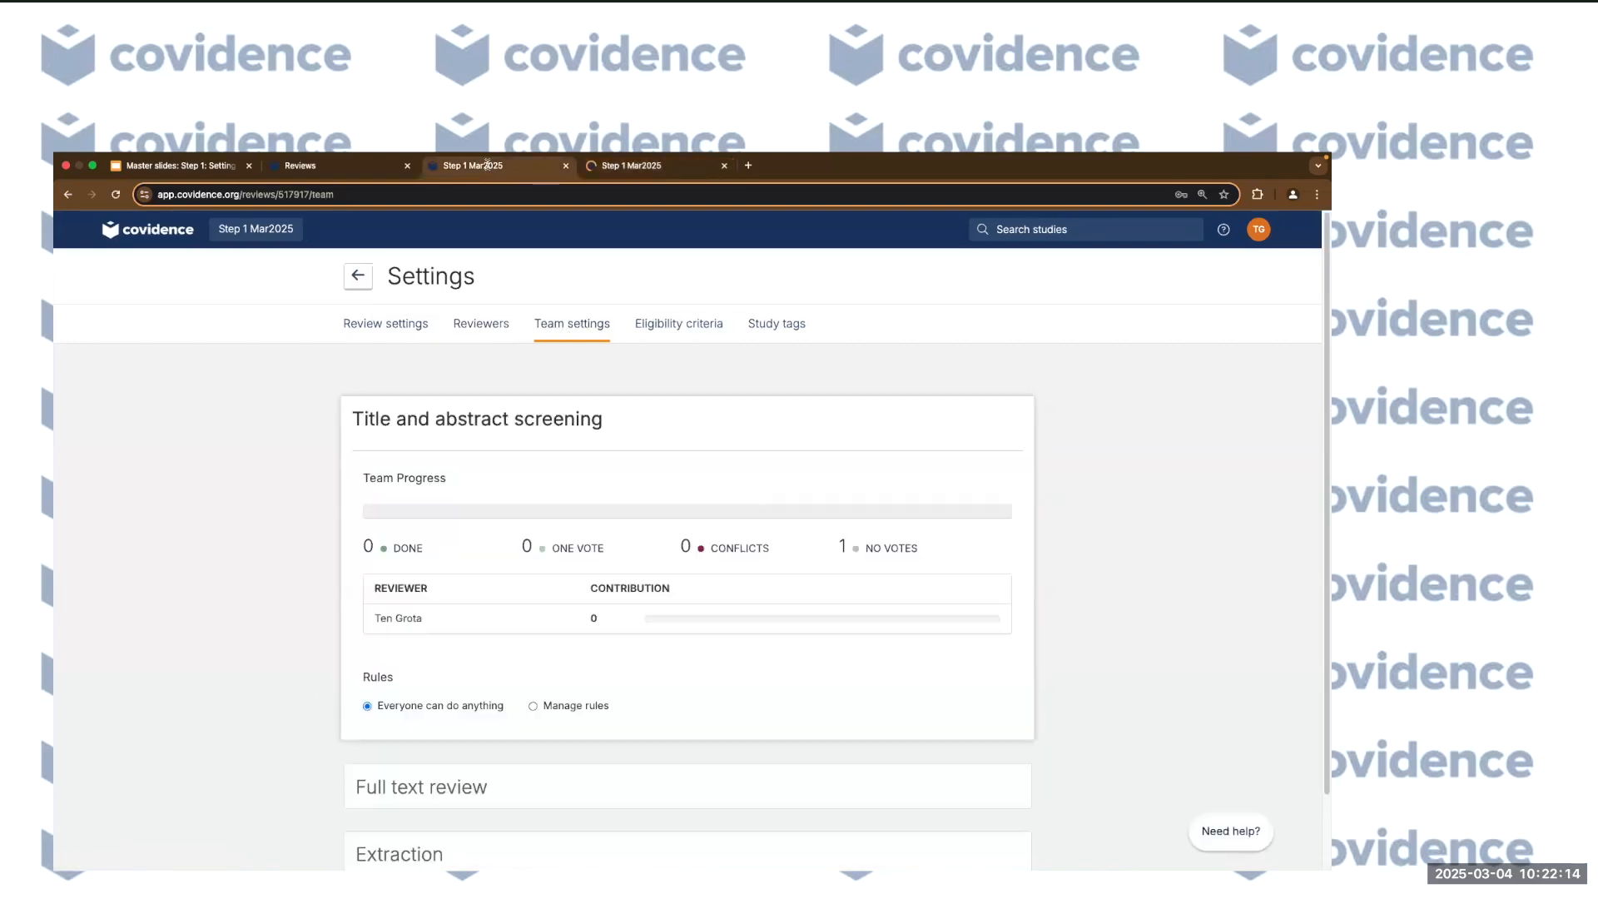
{"action": "scroll", "coordinate": [268, 641], "scroll_direction": "down", "scroll_amount": 1}
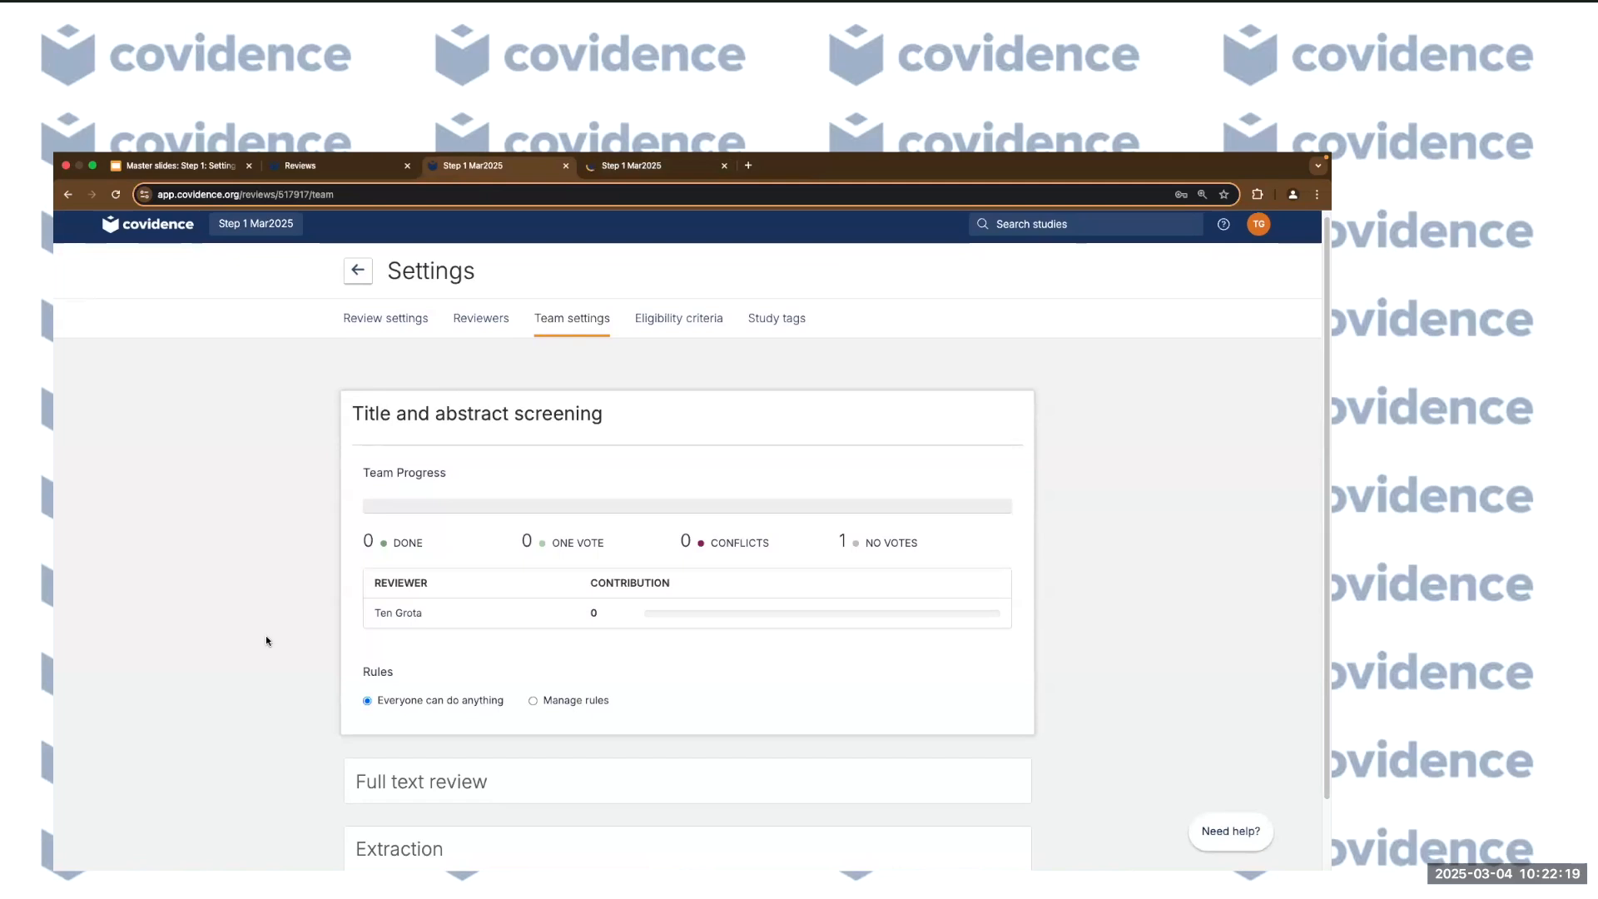
{"action": "scroll", "coordinate": [285, 654], "scroll_direction": "down", "scroll_amount": 2}
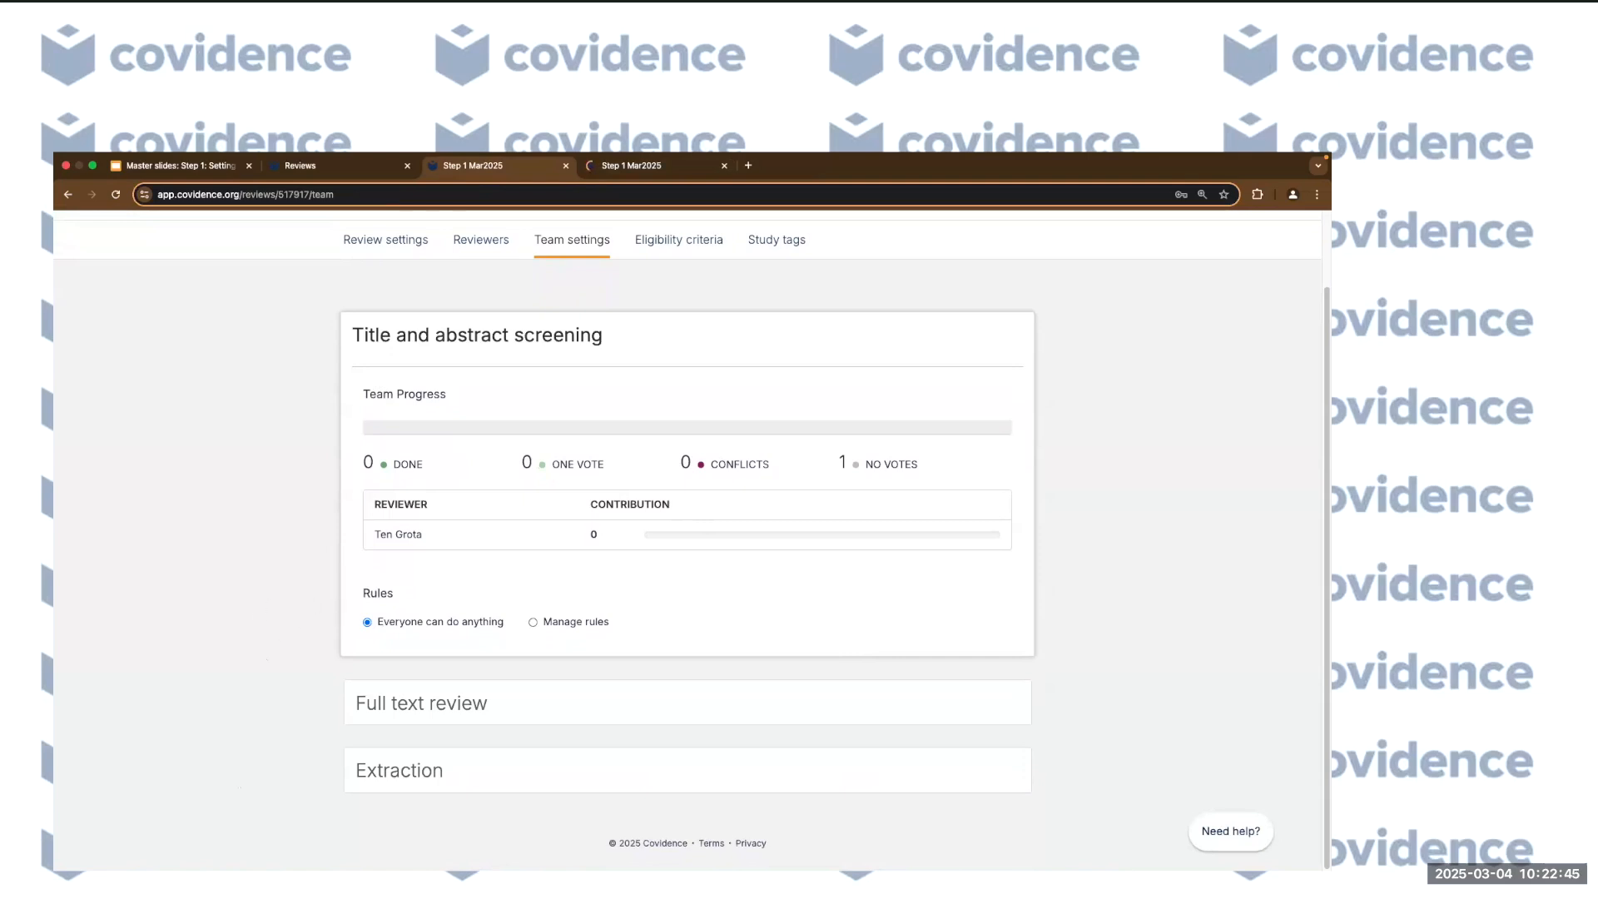
{"action": "left_click", "coordinate": [578, 622]}
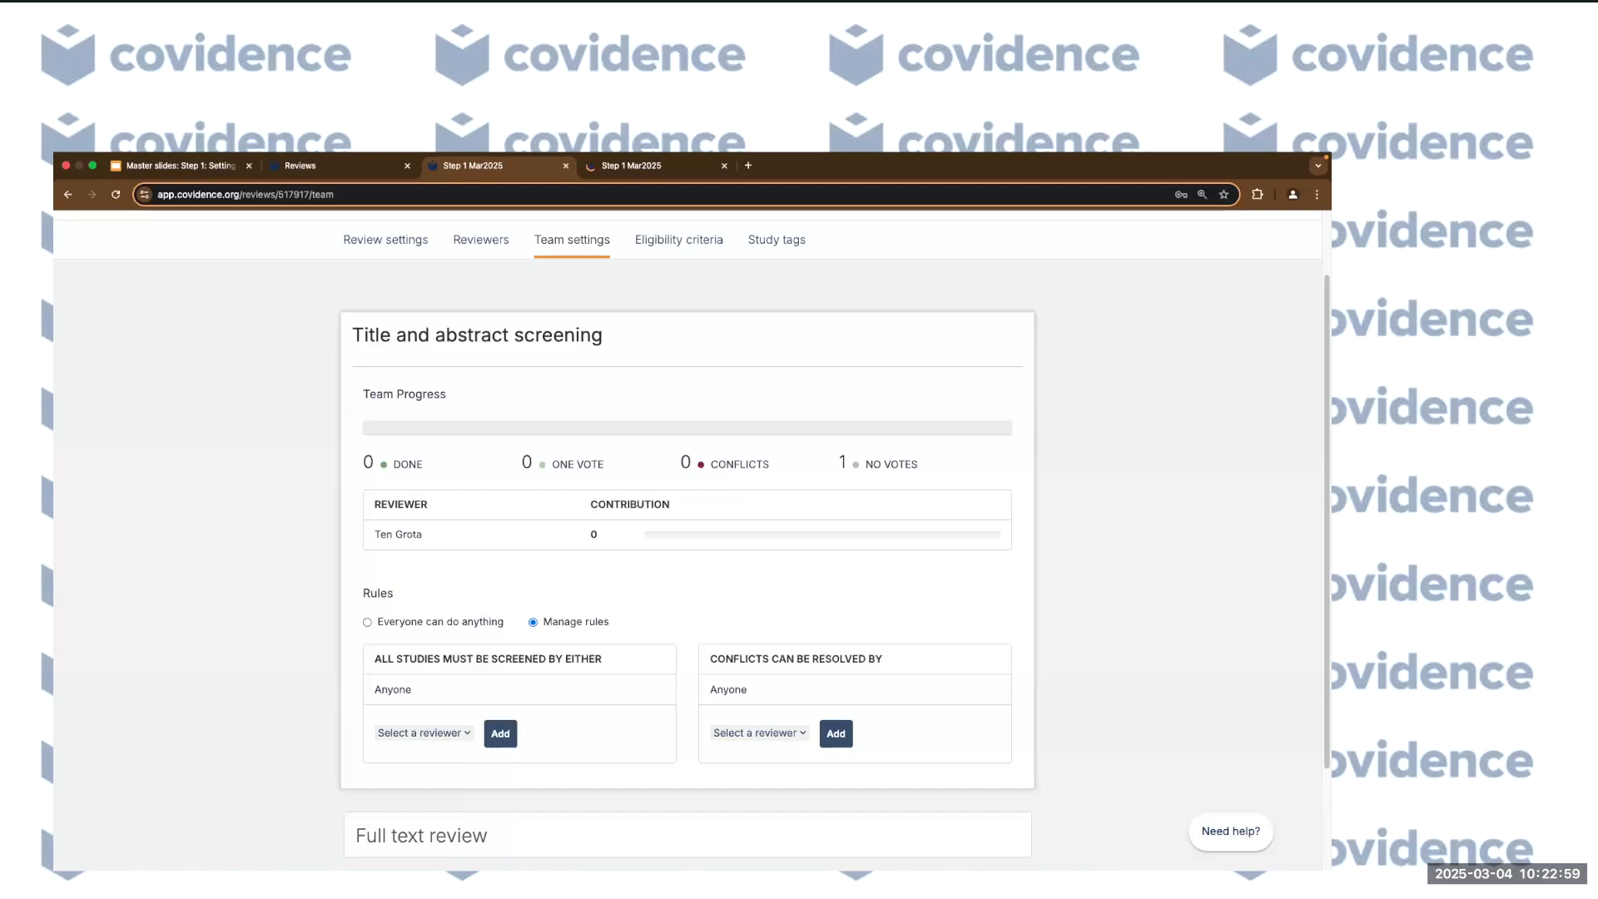
Add the review owner as the required screener and as the conflict resolver.
{"action": "scroll", "coordinate": [400, 641], "scroll_direction": "down", "scroll_amount": 2}
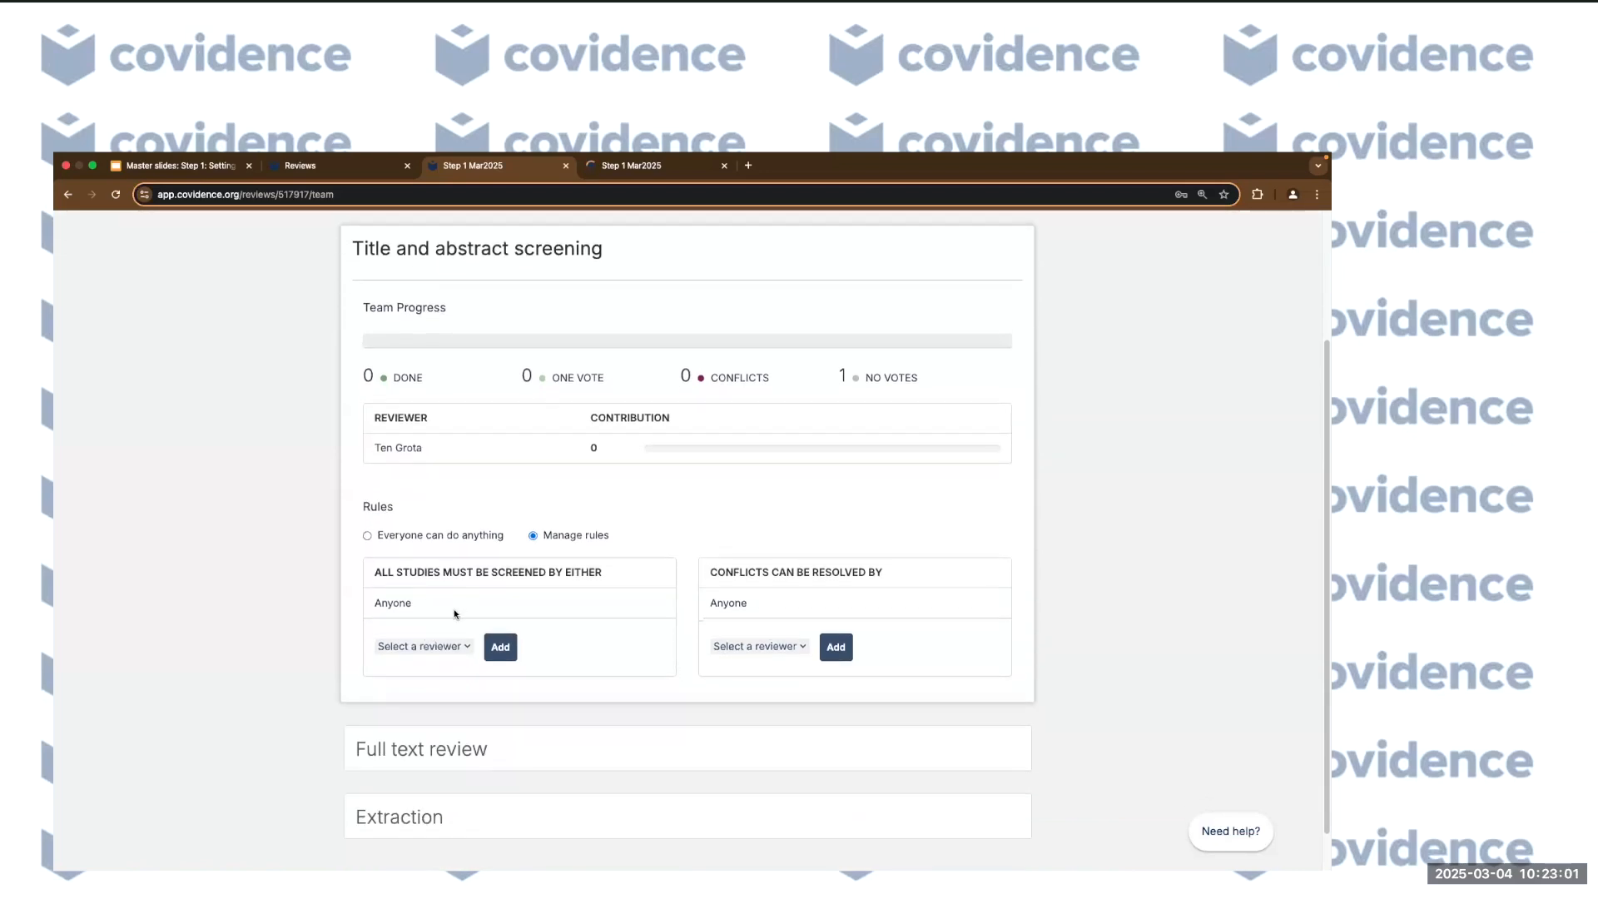
{"action": "left_click", "coordinate": [463, 647]}
{"action": "left_click", "coordinate": [451, 663]}
{"action": "left_click", "coordinate": [500, 647]}
{"action": "left_click", "coordinate": [759, 645]}
{"action": "left_click", "coordinate": [780, 661]}
{"action": "left_click", "coordinate": [837, 649]}
Expand the Full text review rules and recheck the title and abstract screening section.
{"action": "left_click", "coordinate": [413, 753]}
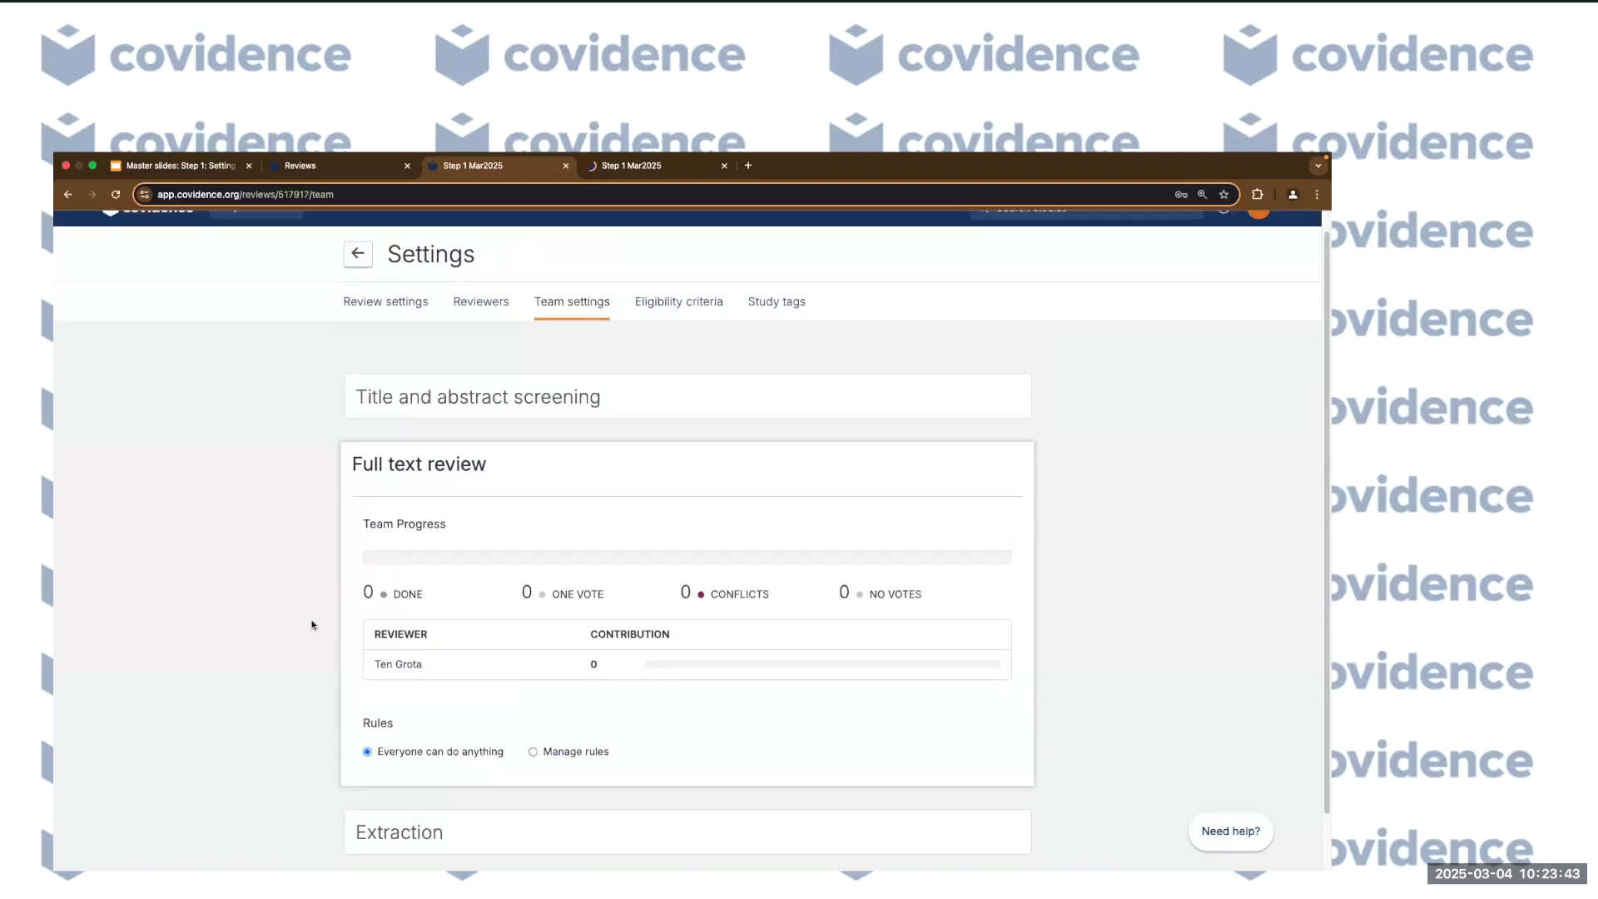
{"action": "left_click", "coordinate": [503, 441]}
{"action": "scroll", "coordinate": [327, 653], "scroll_direction": "down", "scroll_amount": 3}
{"action": "scroll", "coordinate": [327, 653], "scroll_direction": "up", "scroll_amount": 5}
{"action": "left_click", "coordinate": [483, 413]}
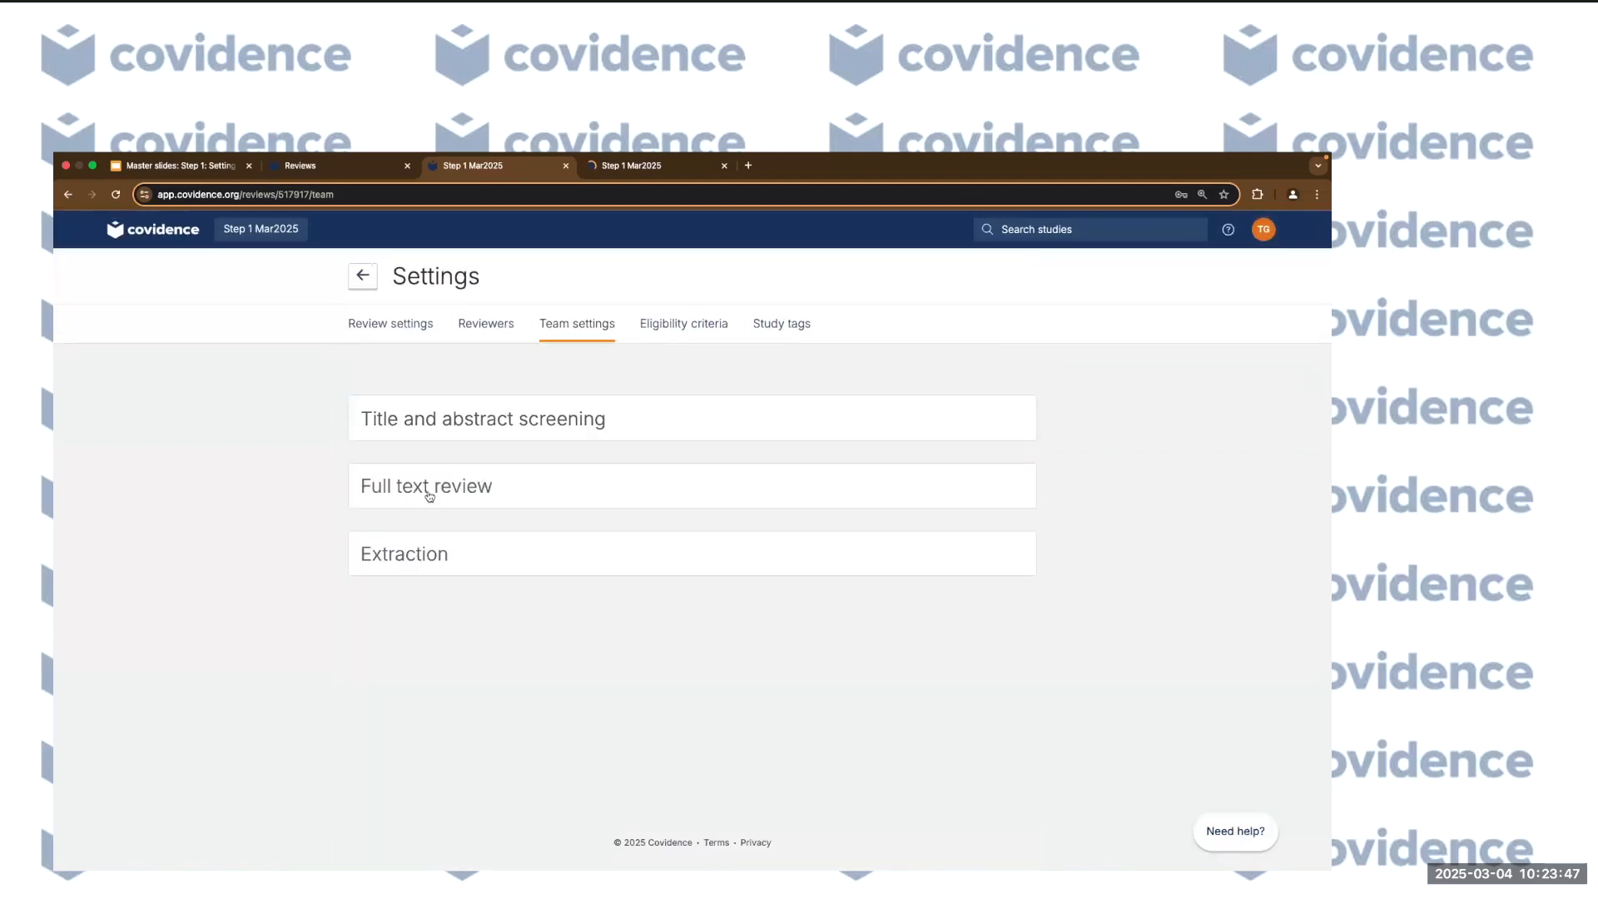
{"action": "left_click", "coordinate": [424, 491]}
{"action": "scroll", "coordinate": [199, 645], "scroll_direction": "down", "scroll_amount": 1}
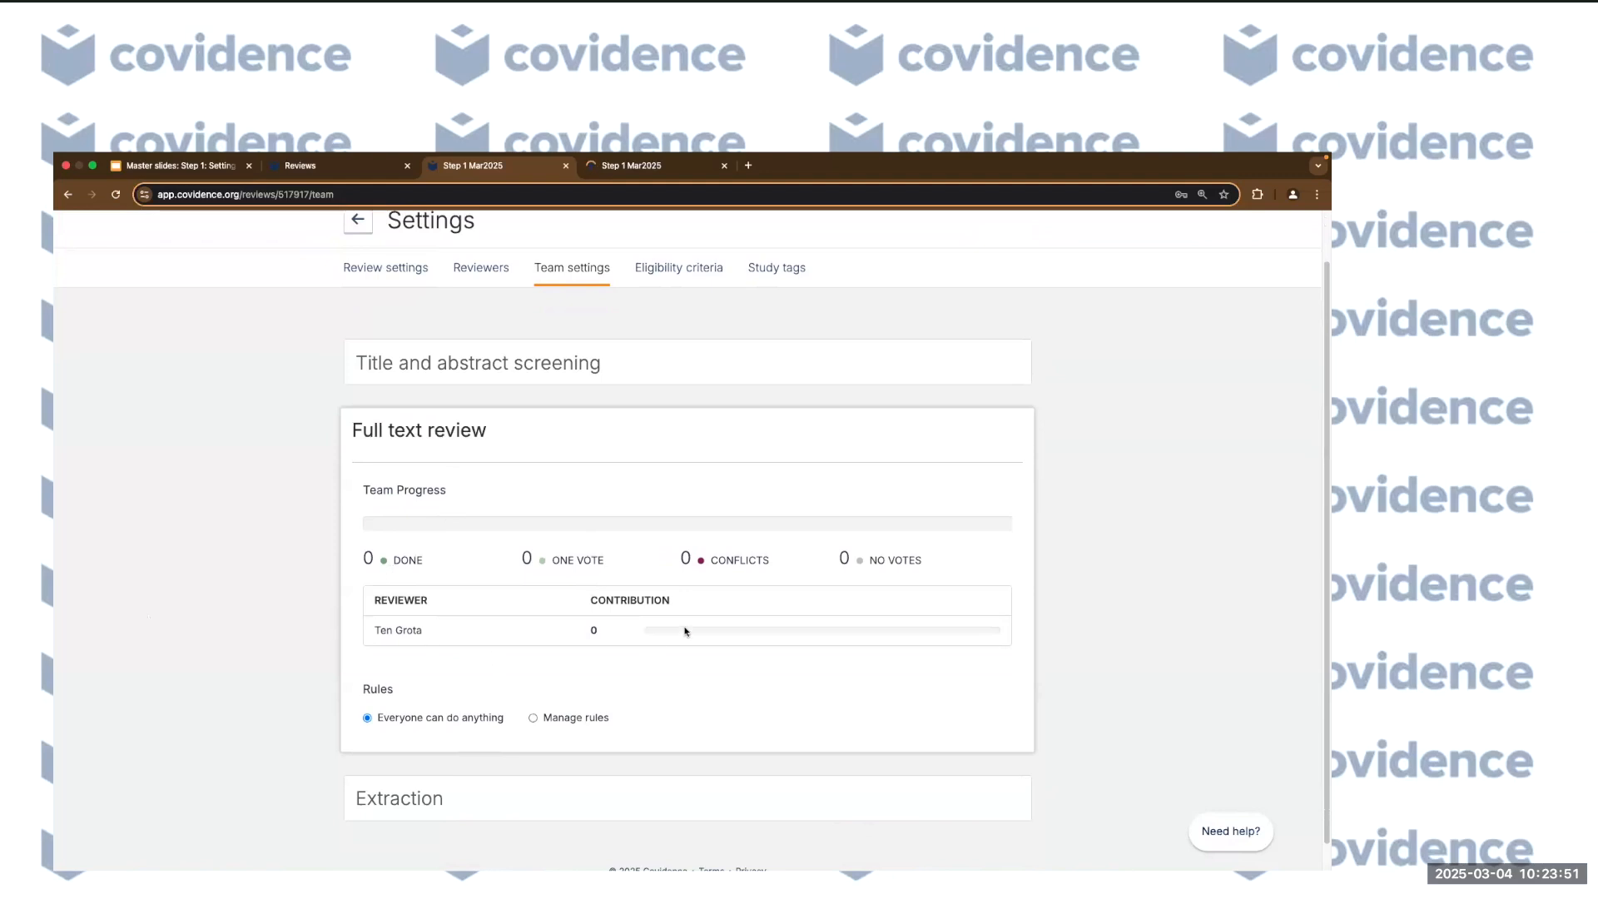
{"action": "scroll", "coordinate": [425, 664], "scroll_direction": "down", "scroll_amount": 1}
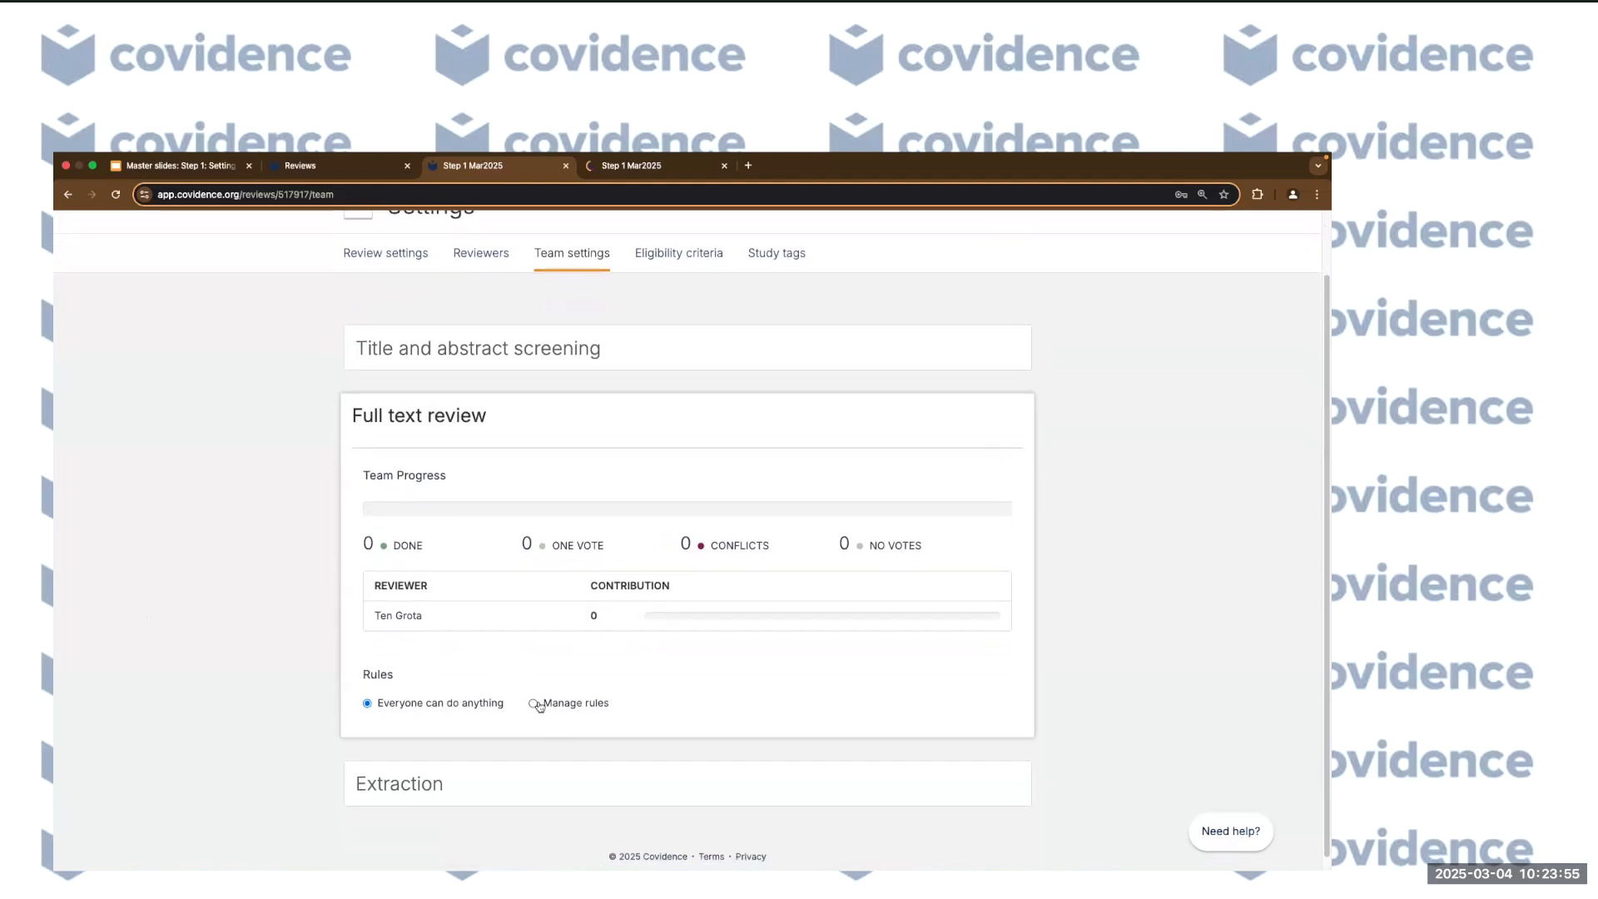
{"action": "scroll", "coordinate": [481, 682], "scroll_direction": "down", "scroll_amount": 1}
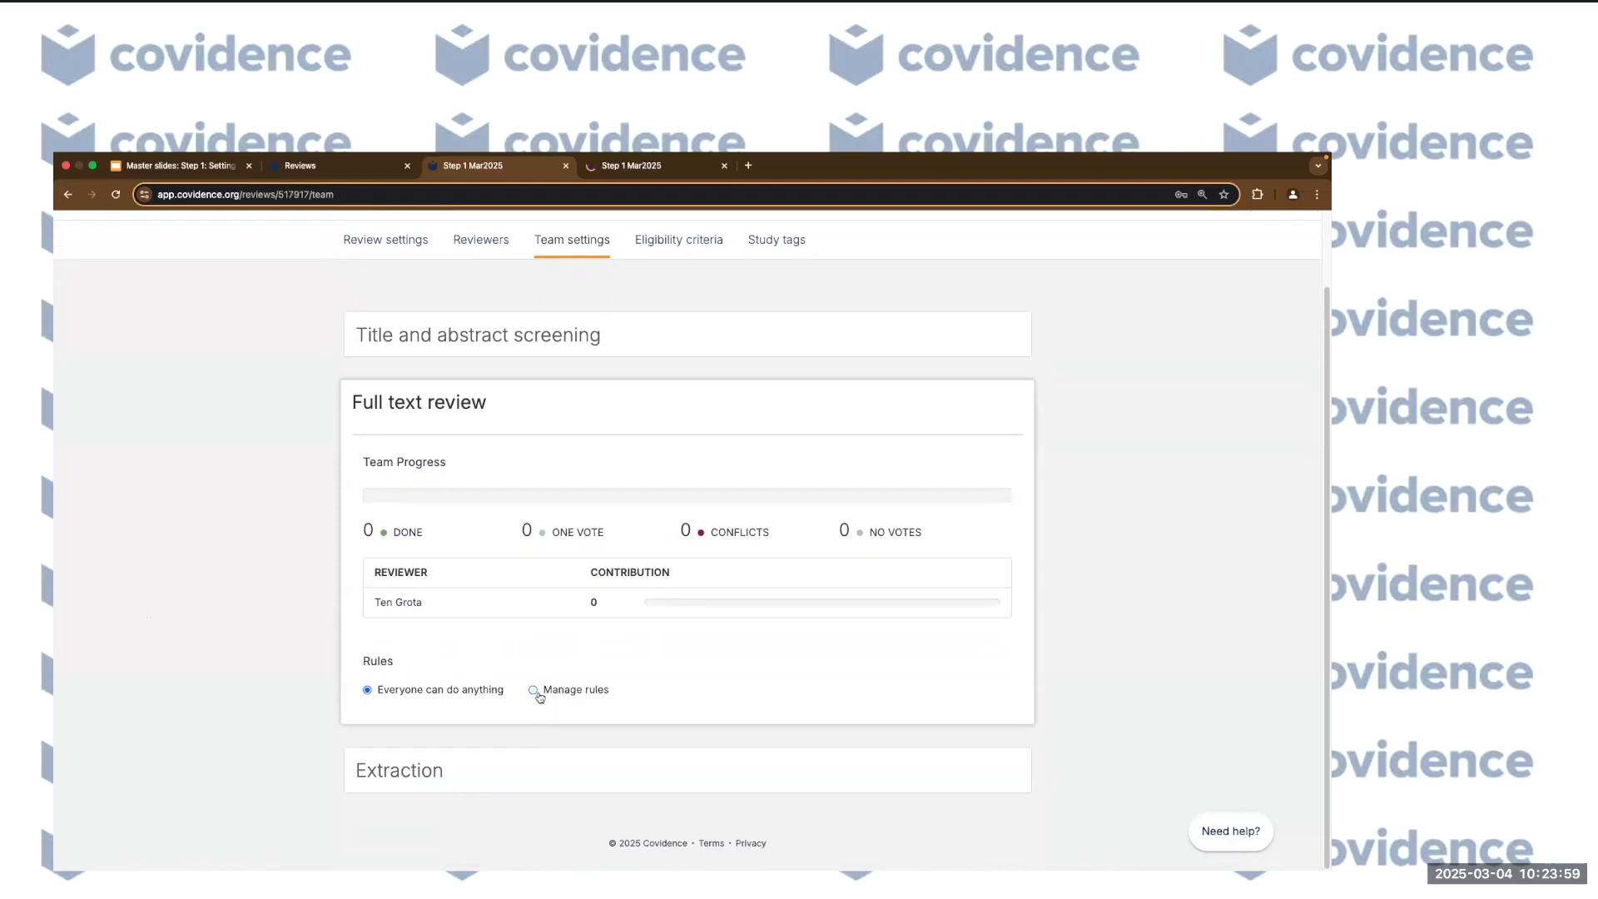
{"action": "left_click", "coordinate": [525, 335]}
{"action": "scroll", "coordinate": [587, 687], "scroll_direction": "down", "scroll_amount": 3}
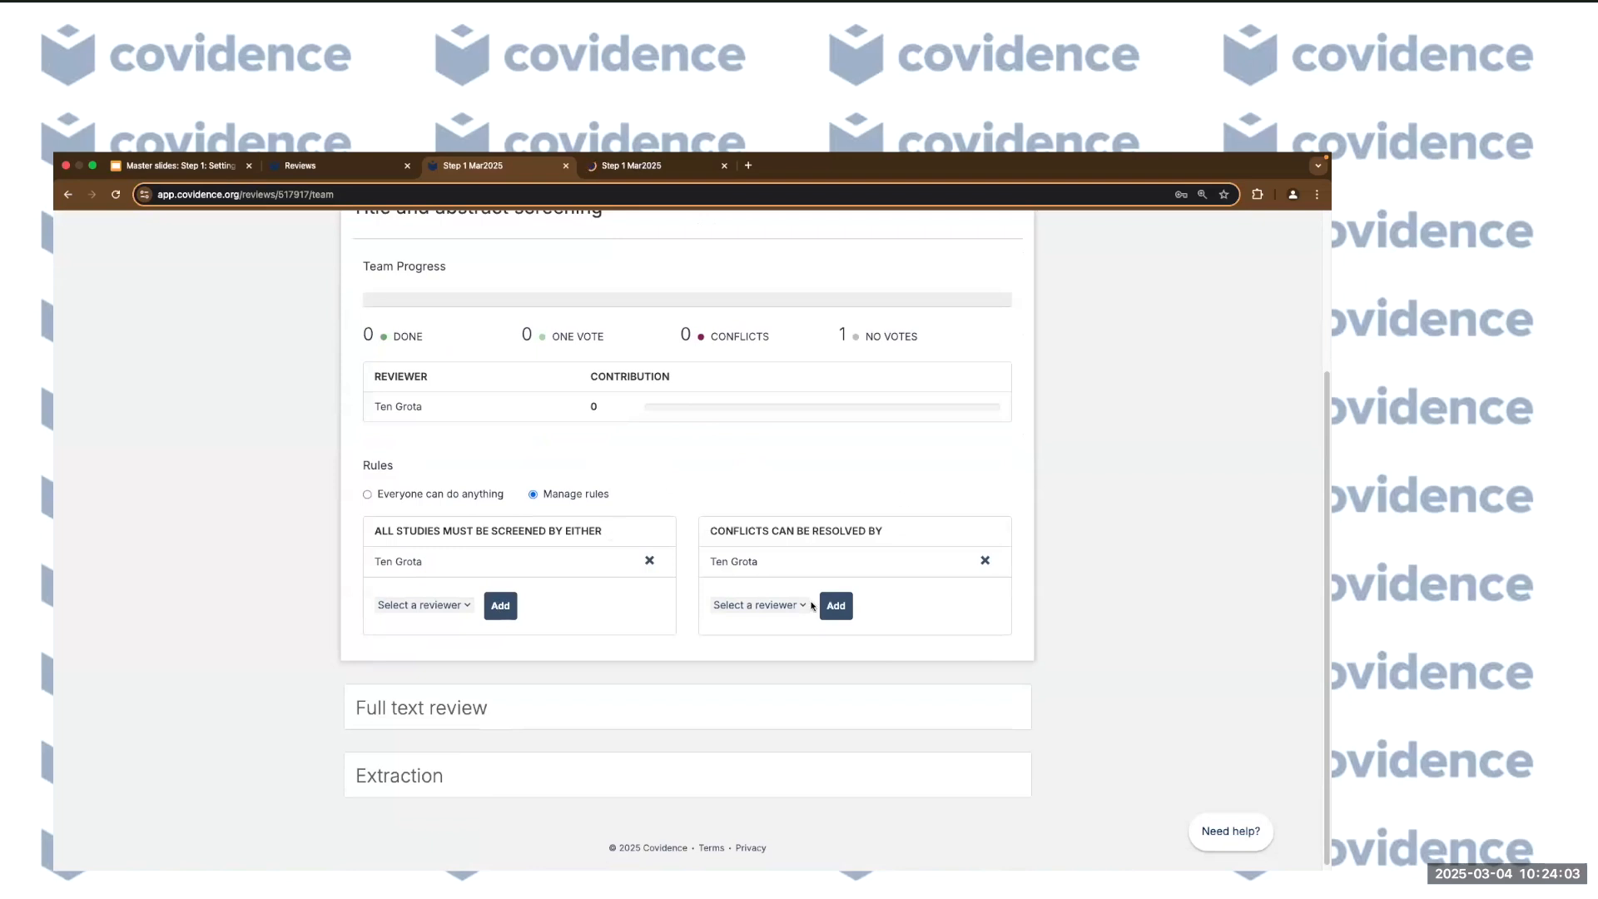
Expand the Extraction rules and switch extraction to Manage rules.
{"action": "left_click", "coordinate": [401, 775]}
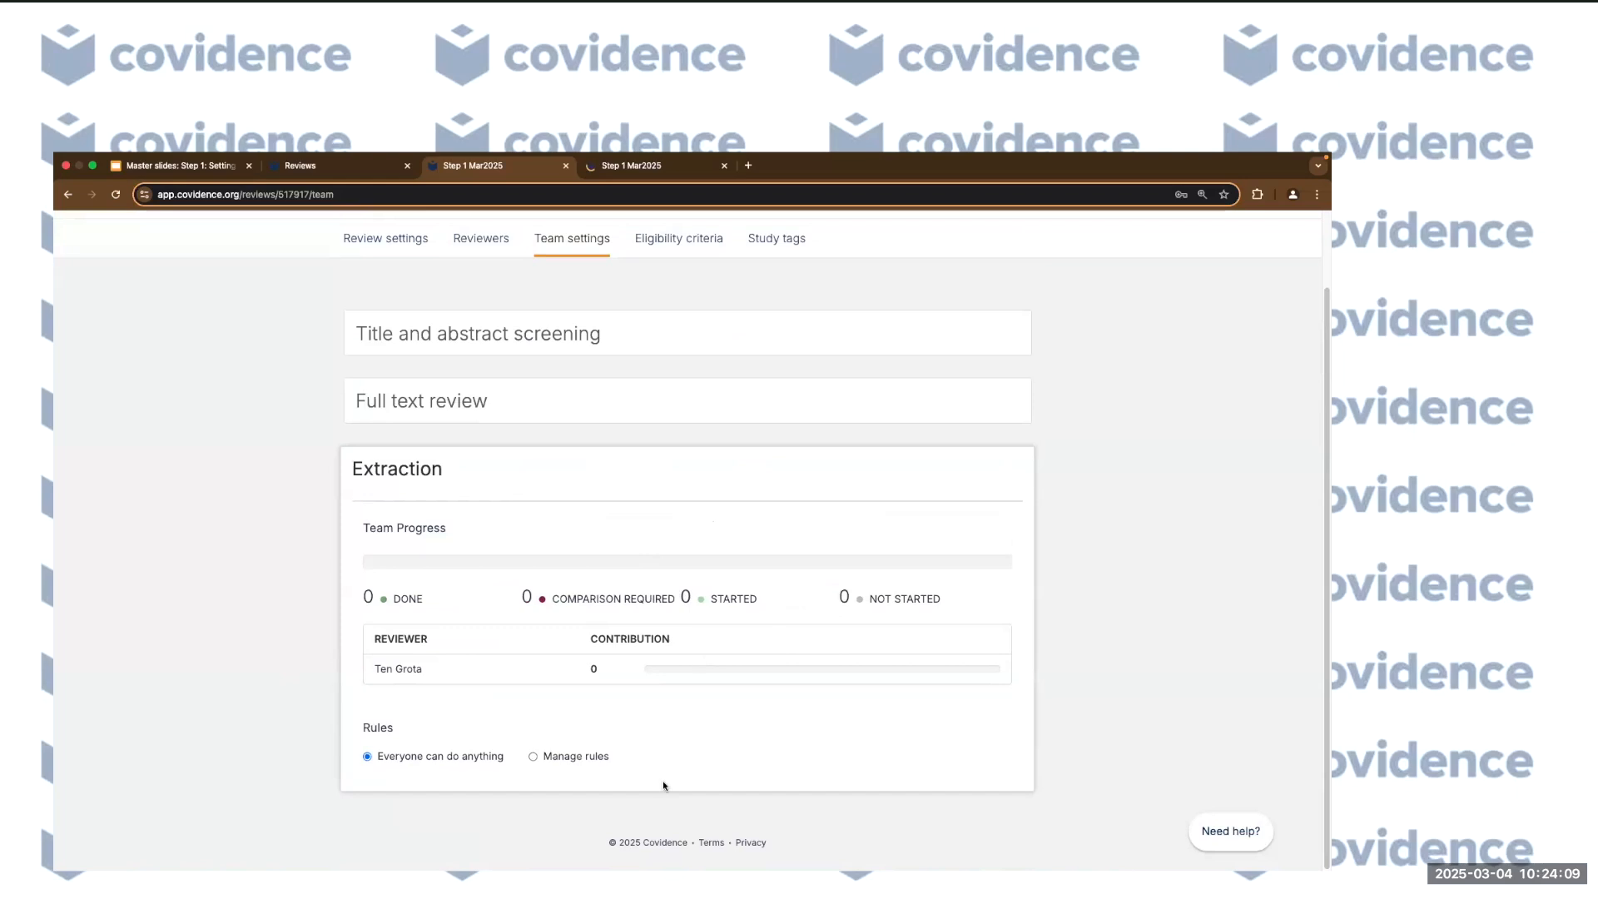
{"action": "left_click", "coordinate": [551, 759]}
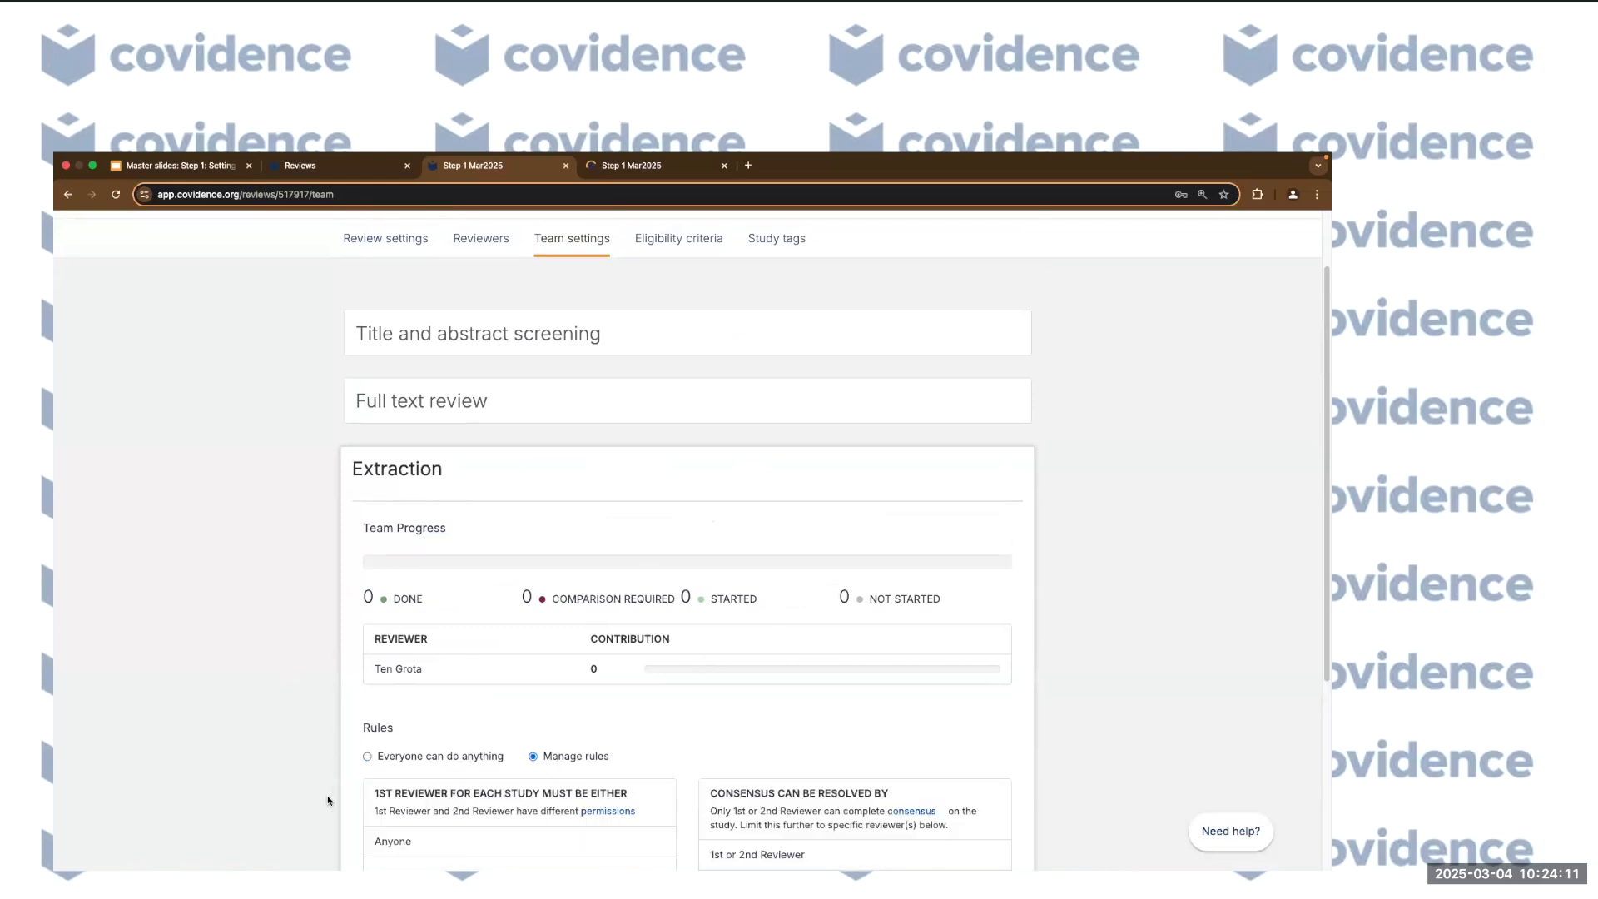
{"action": "scroll", "coordinate": [529, 725], "scroll_direction": "down", "scroll_amount": 4}
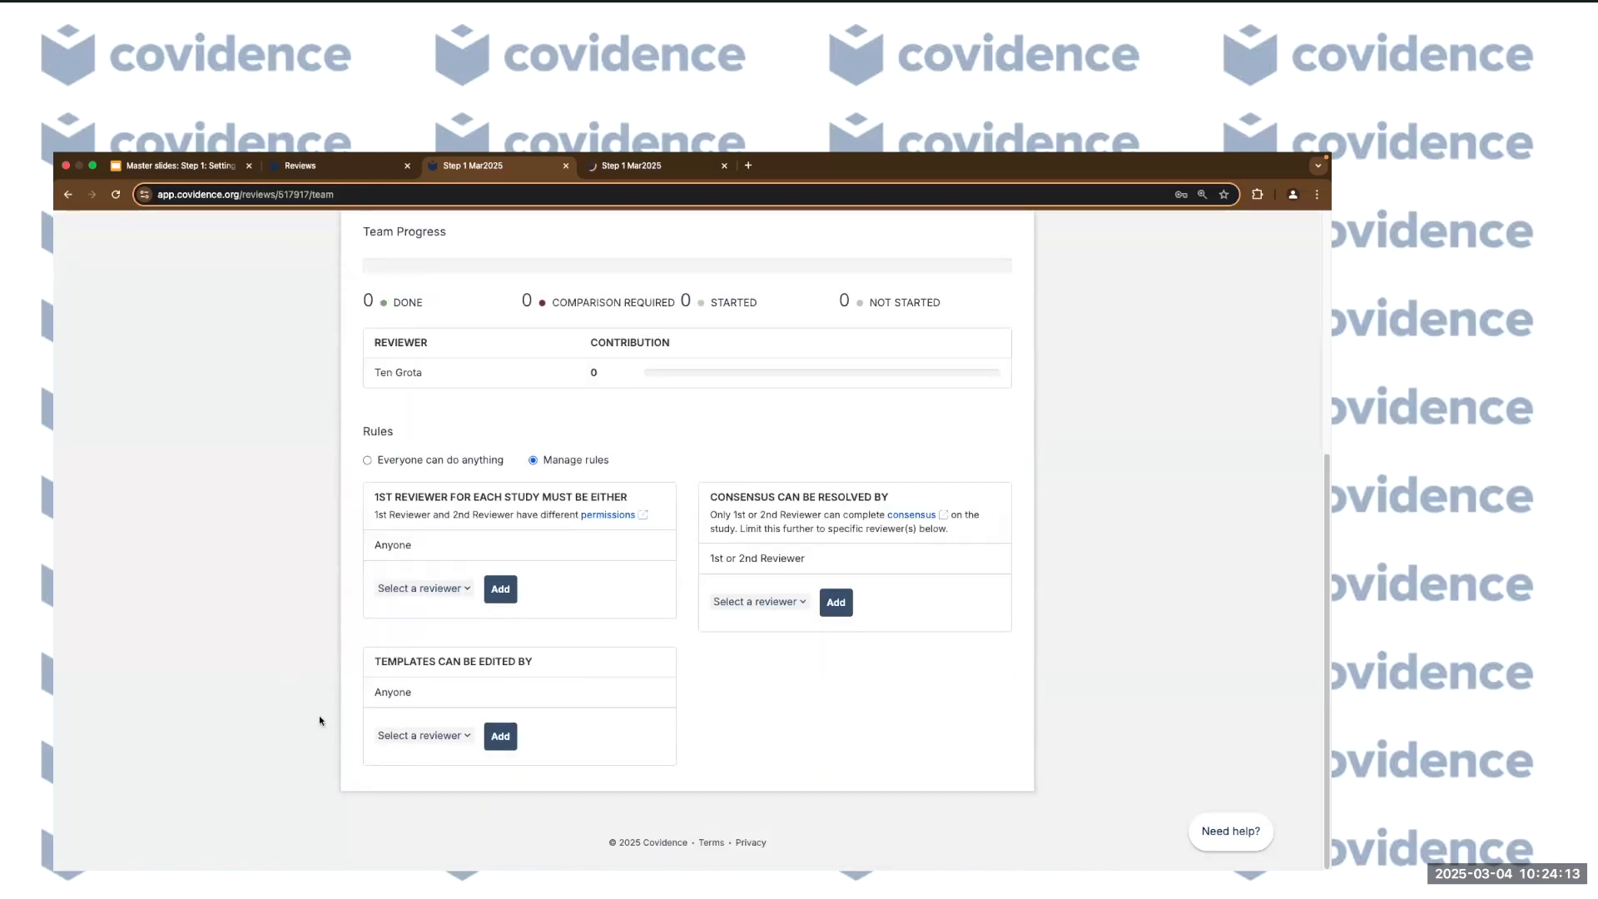
{"action": "scroll", "coordinate": [321, 709], "scroll_direction": "up", "scroll_amount": 5}
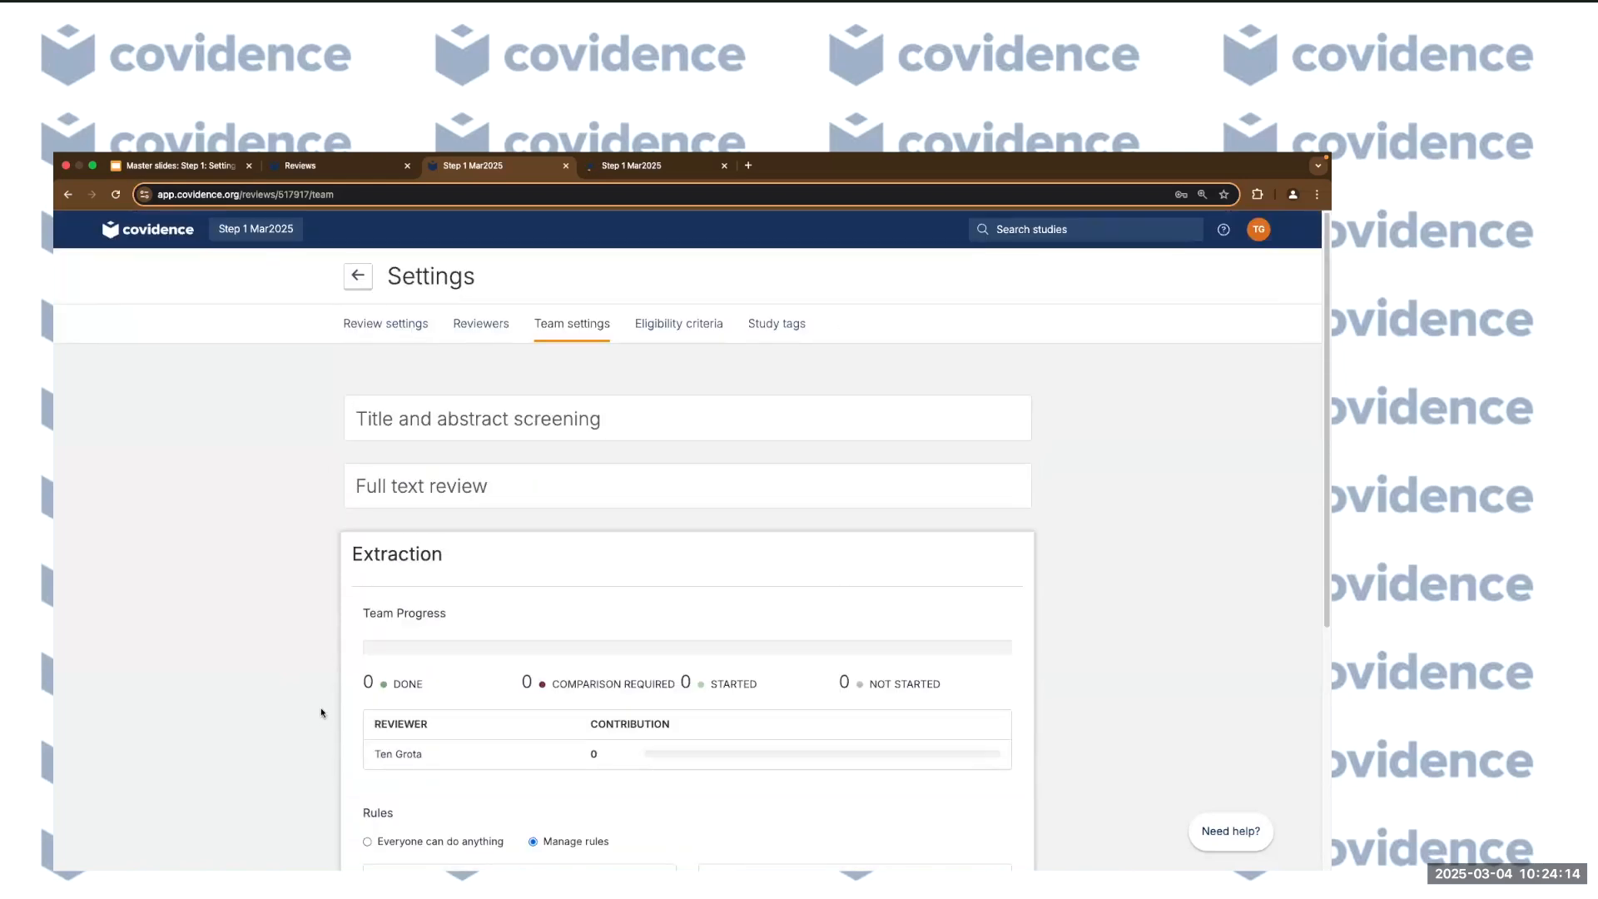
{"action": "left_click", "coordinate": [687, 323]}
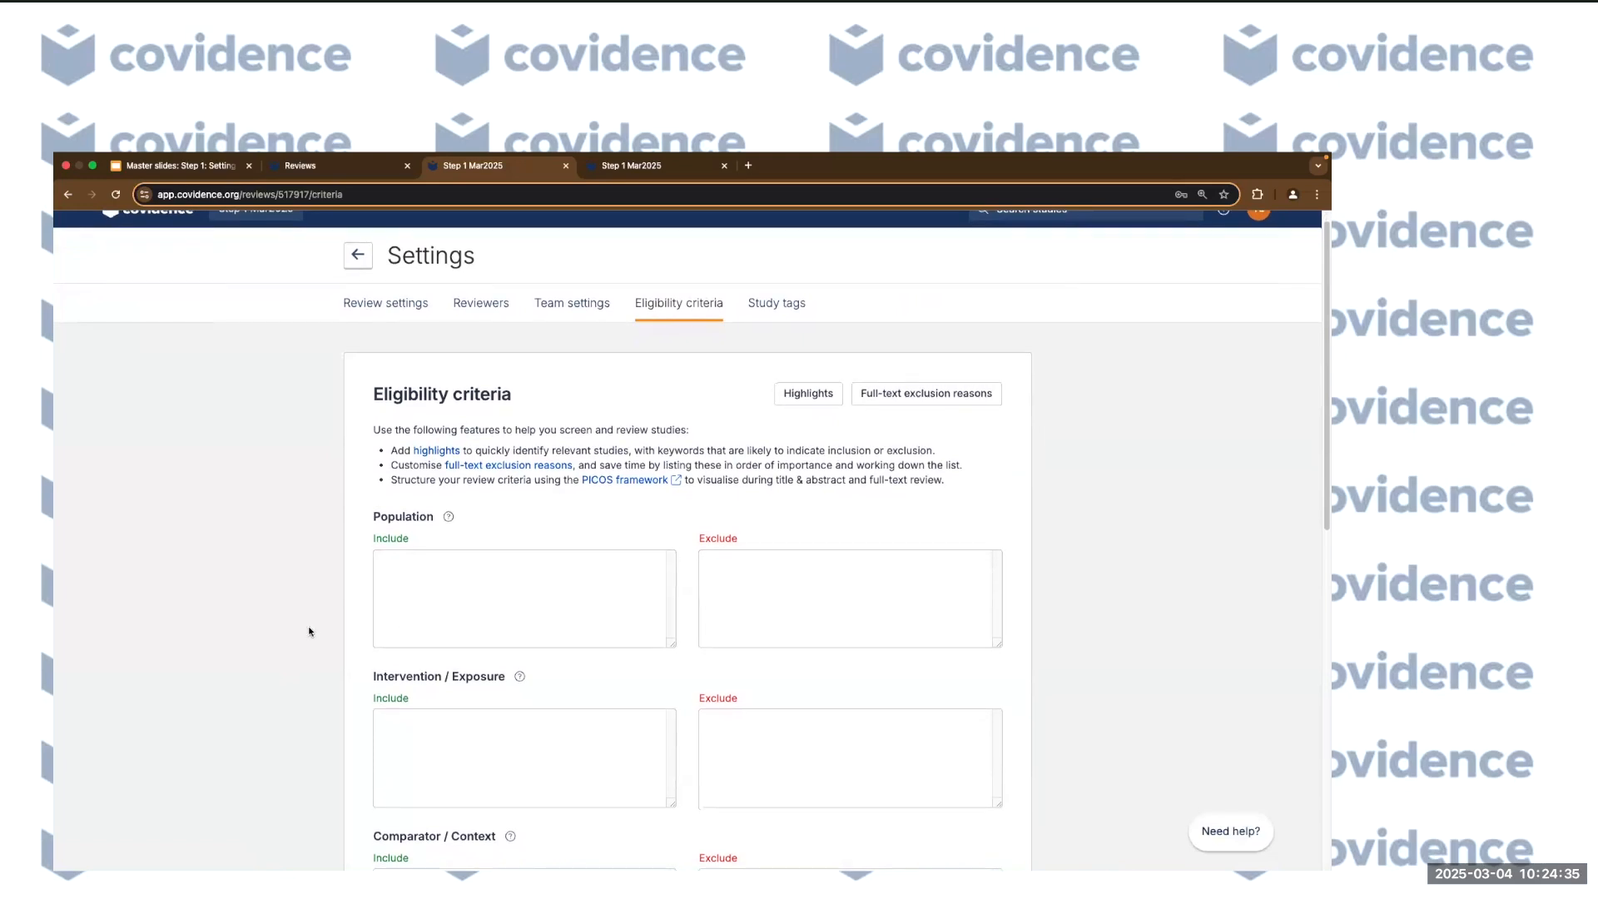
{"action": "scroll", "coordinate": [331, 639], "scroll_direction": "down", "scroll_amount": 5}
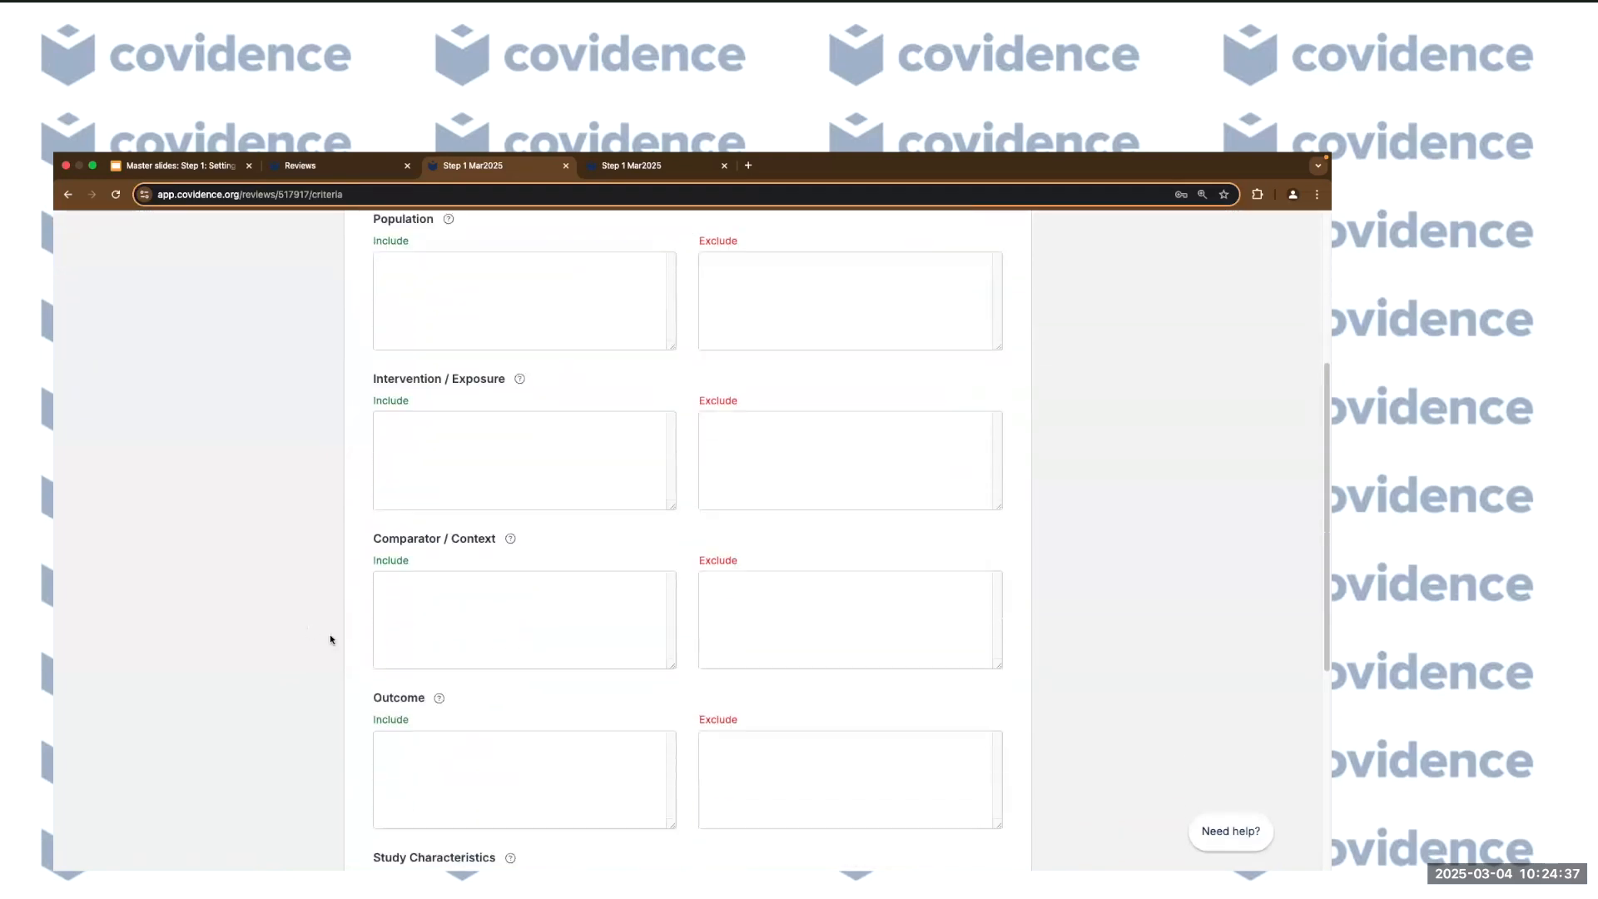
{"action": "scroll", "coordinate": [330, 640], "scroll_direction": "up", "scroll_amount": 5}
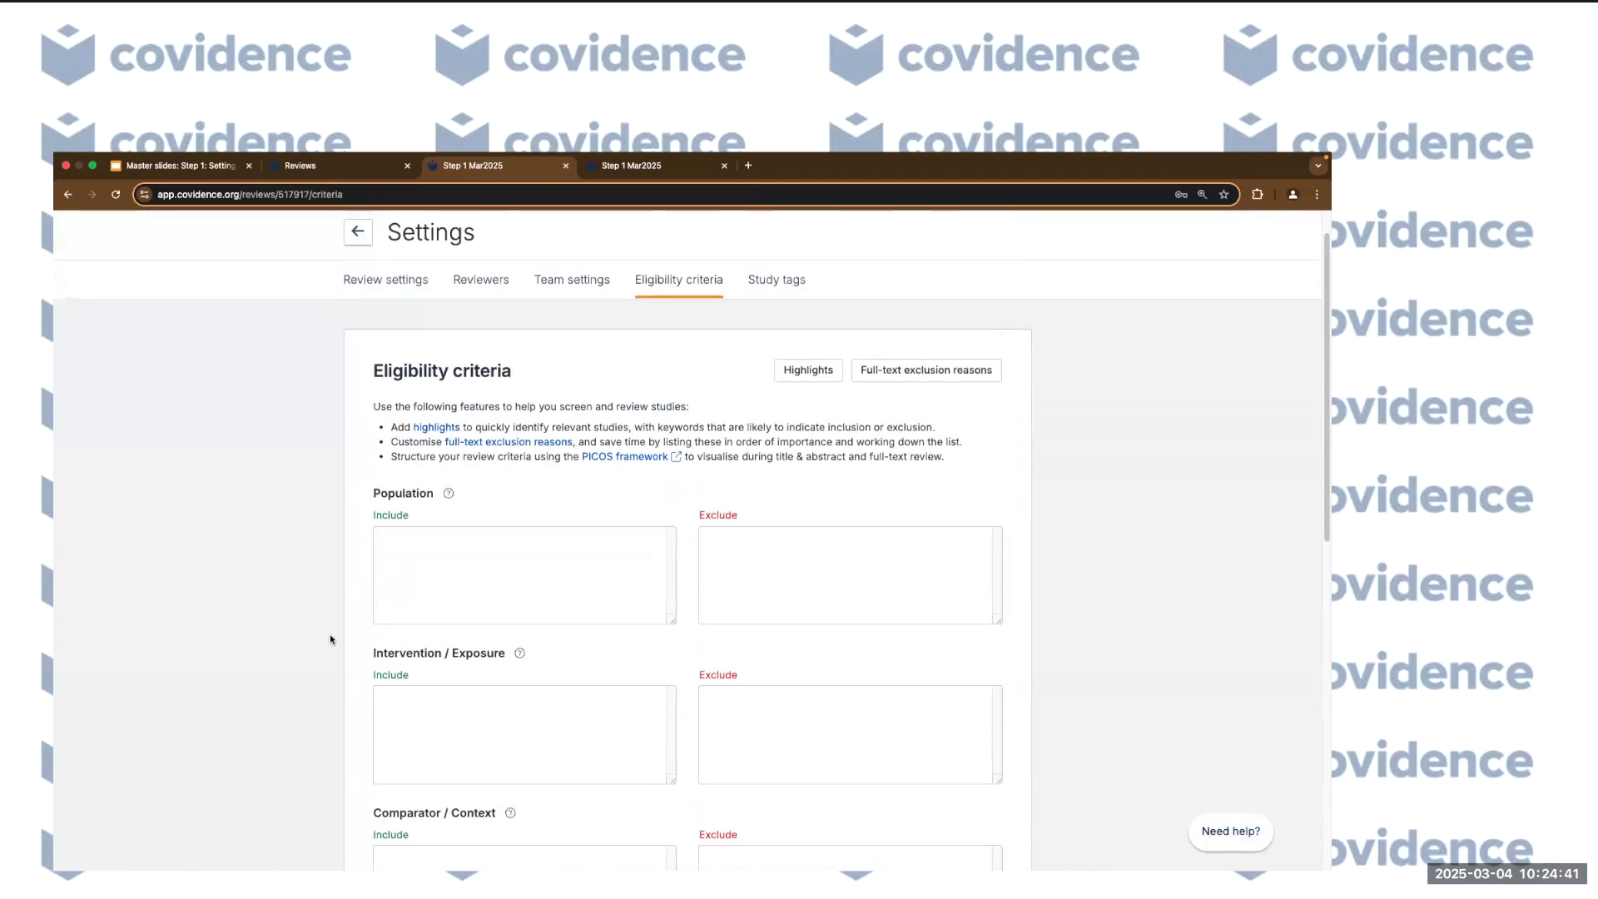
{"action": "scroll", "coordinate": [676, 587], "scroll_direction": "down", "scroll_amount": 5}
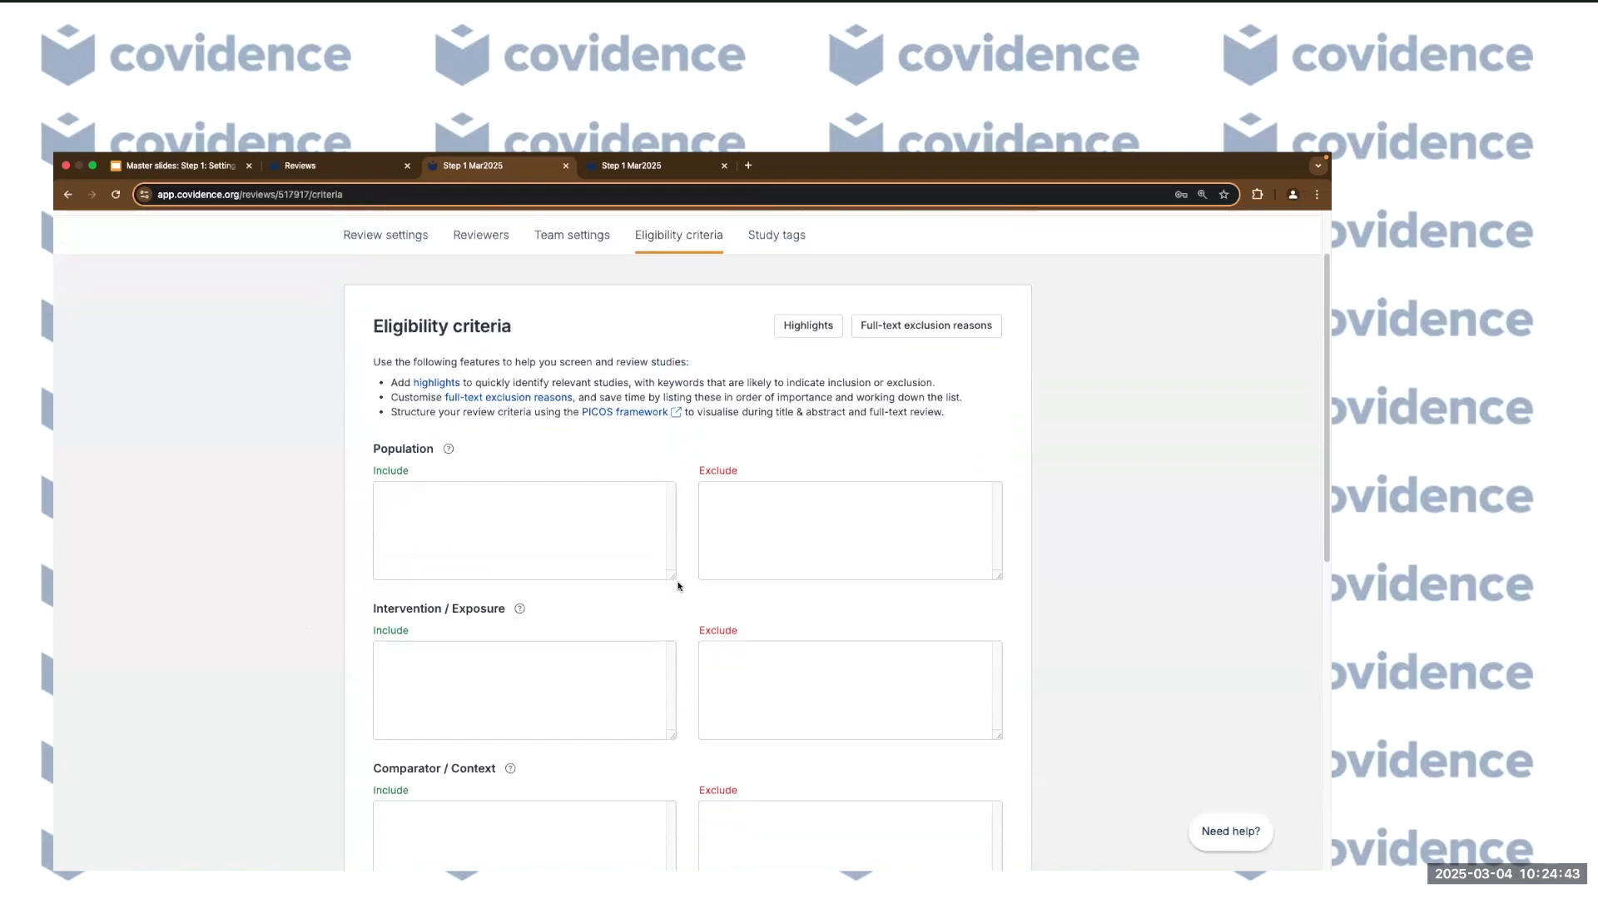
{"action": "scroll", "coordinate": [506, 623], "scroll_direction": "down", "scroll_amount": 5}
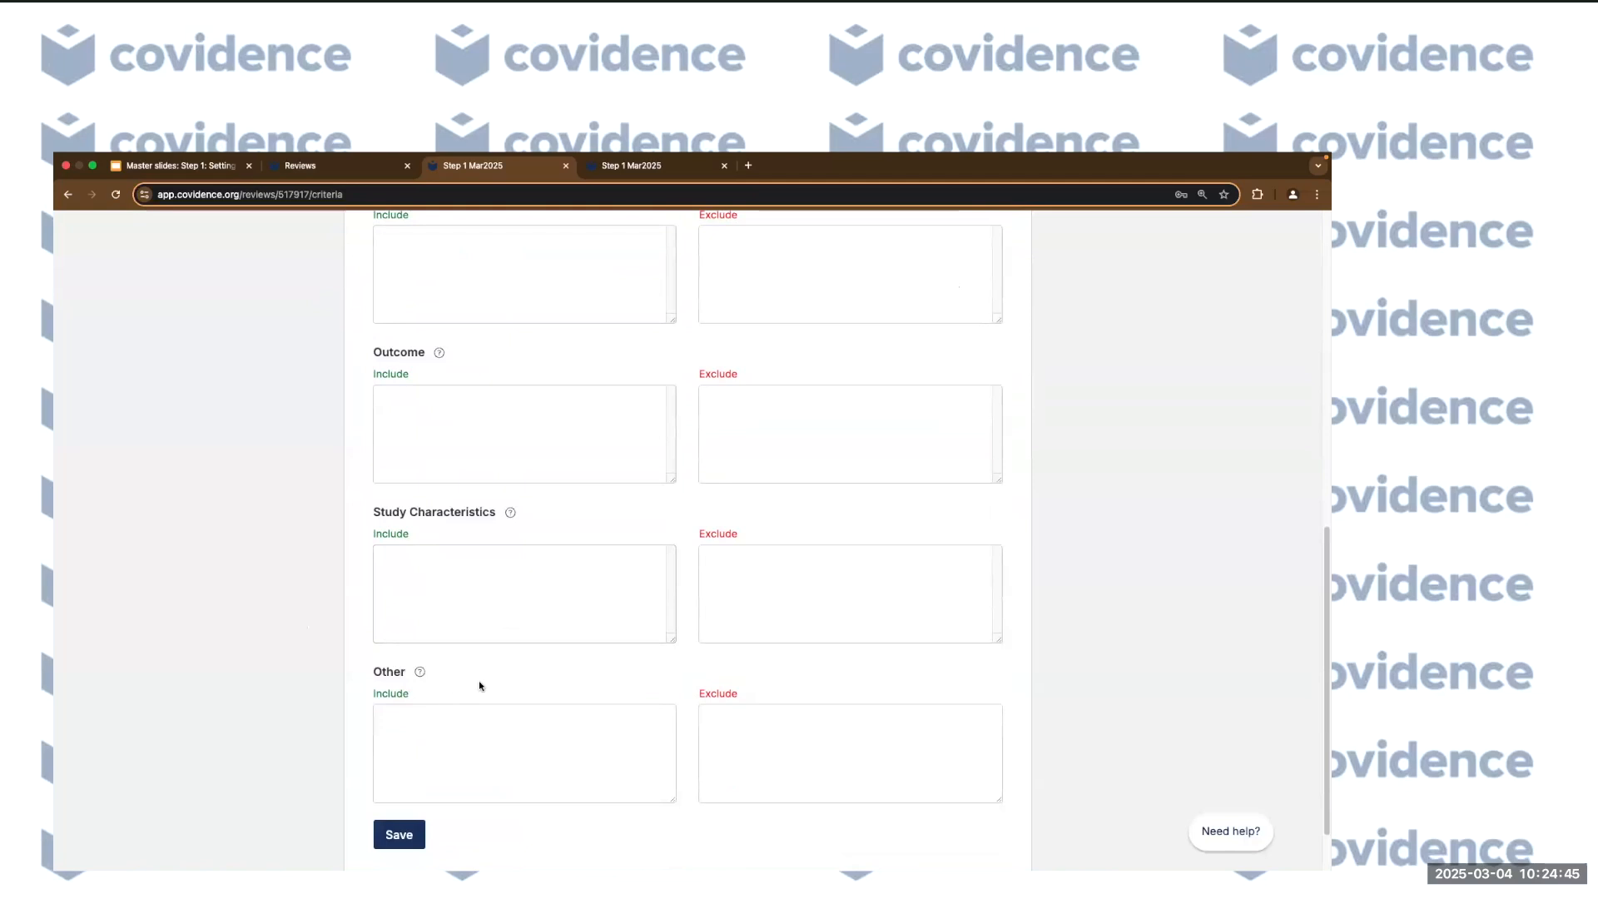
{"action": "scroll", "coordinate": [350, 681], "scroll_direction": "up", "scroll_amount": 3}
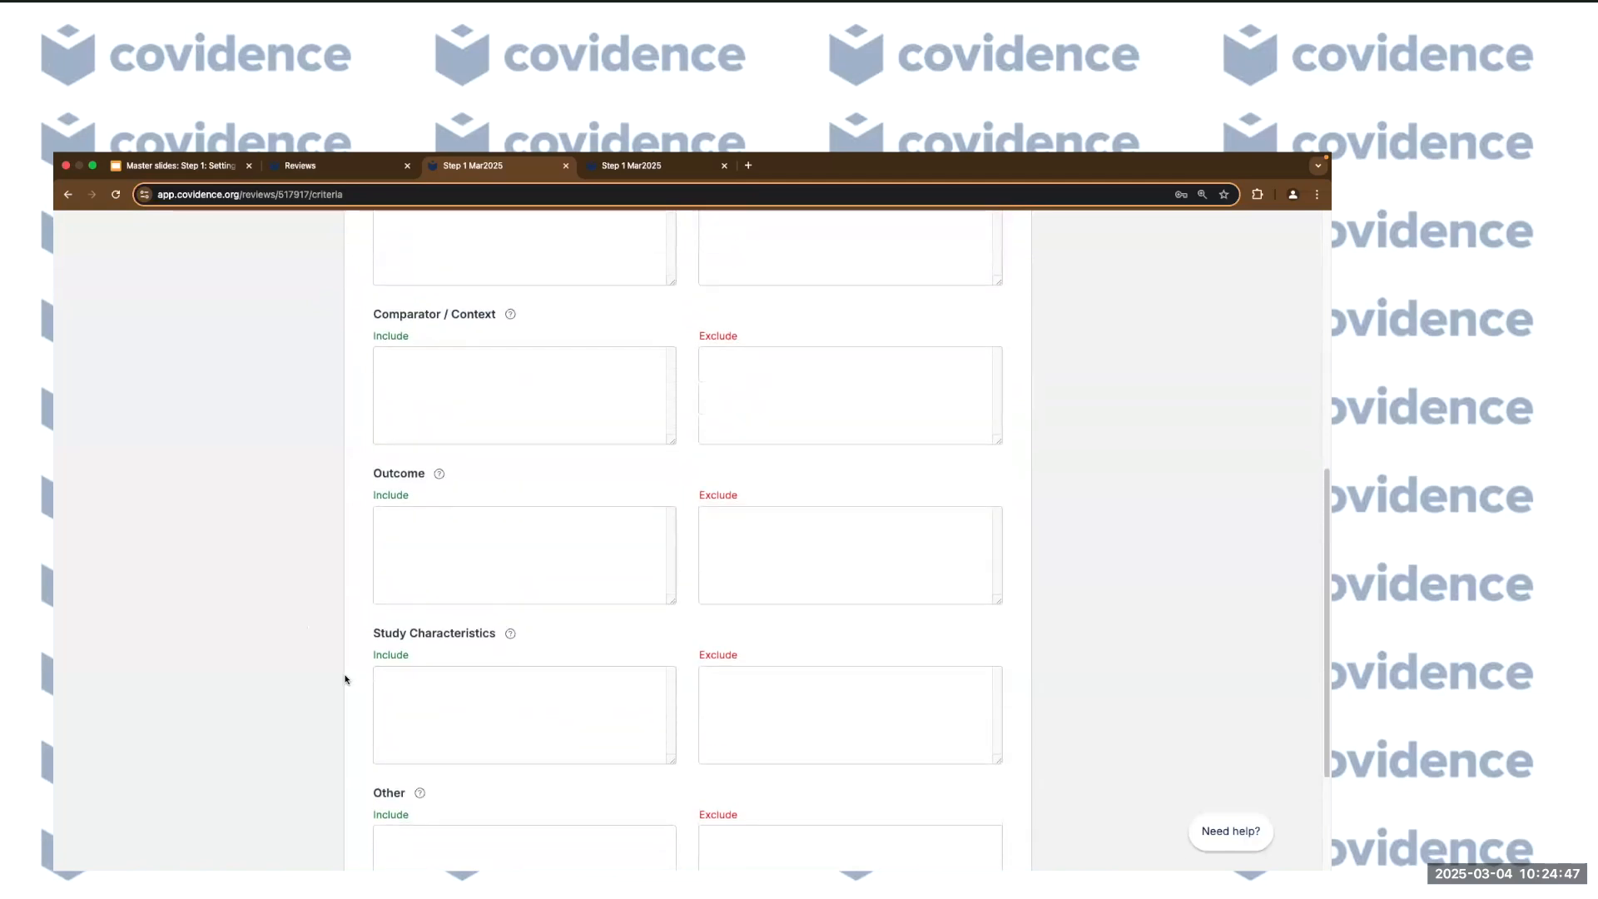
{"action": "scroll", "coordinate": [346, 680], "scroll_direction": "up", "scroll_amount": 1}
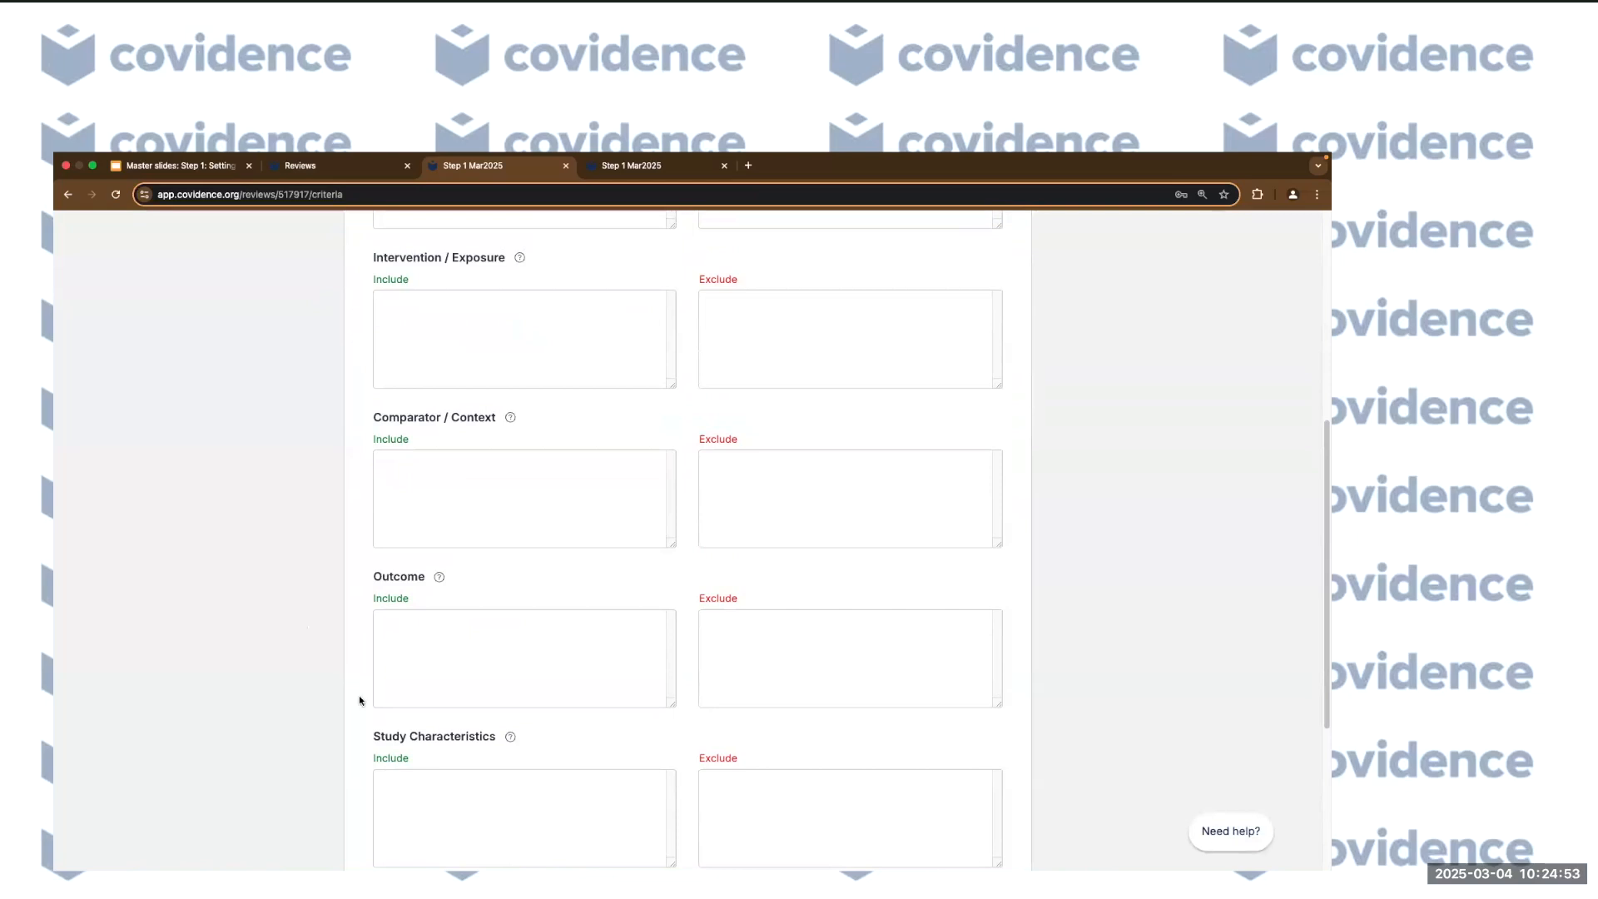
{"action": "scroll", "coordinate": [271, 670], "scroll_direction": "down", "scroll_amount": 1}
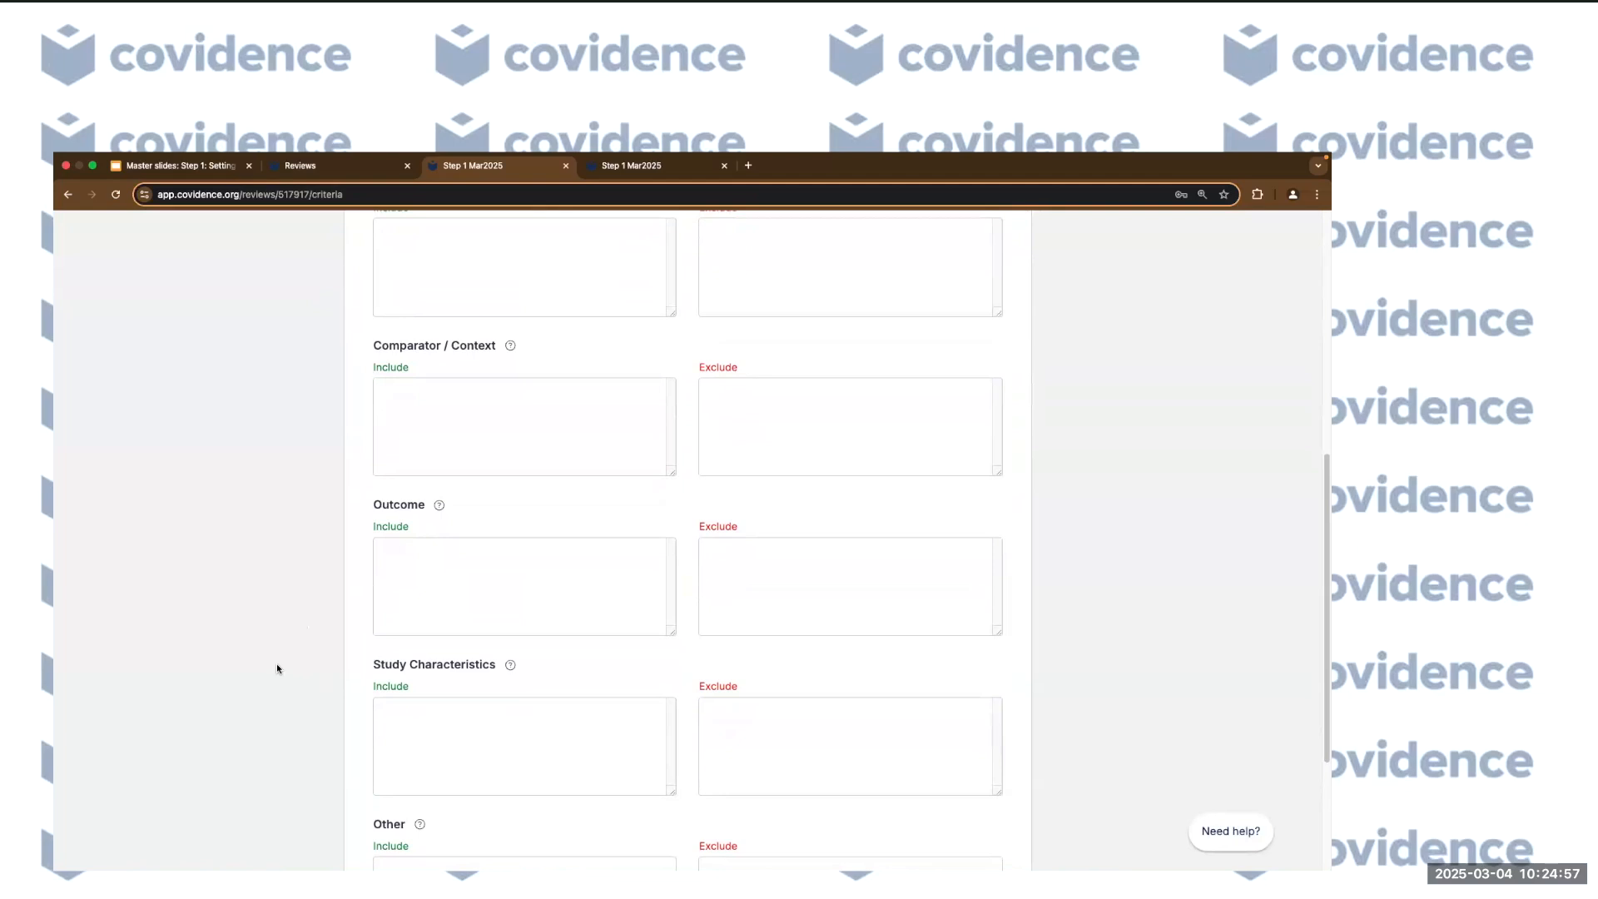
{"action": "scroll", "coordinate": [316, 634], "scroll_direction": "down", "scroll_amount": 3}
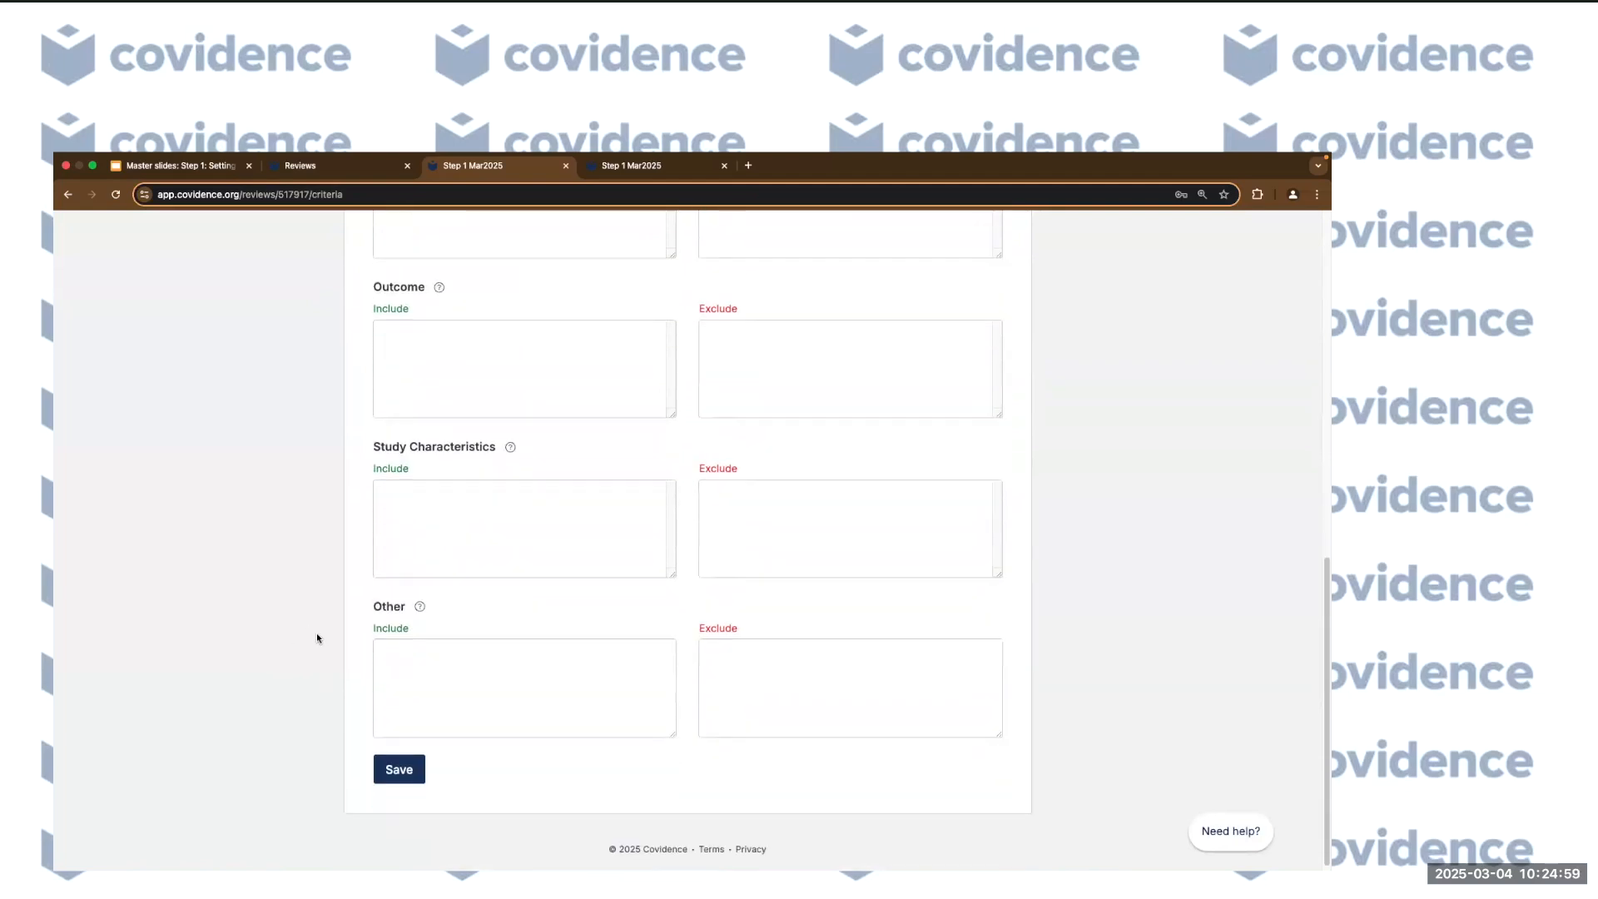
{"action": "scroll", "coordinate": [317, 638], "scroll_direction": "up", "scroll_amount": 10}
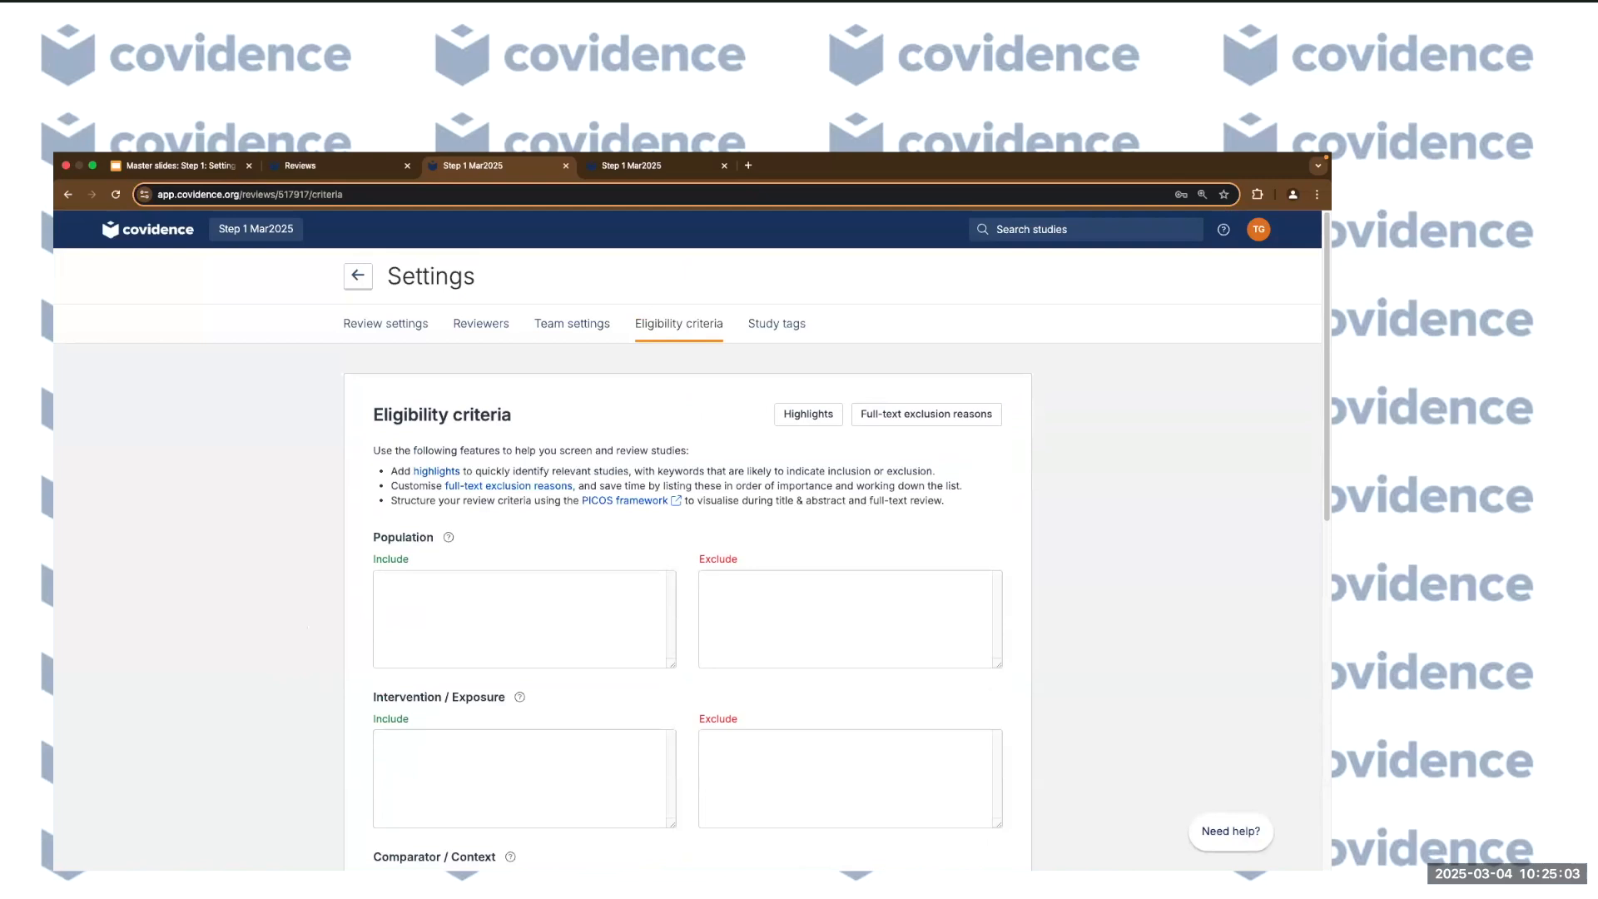
Add '123' as a new full-text exclusion reason, placed above Wrong study design.
{"action": "left_click", "coordinate": [927, 422]}
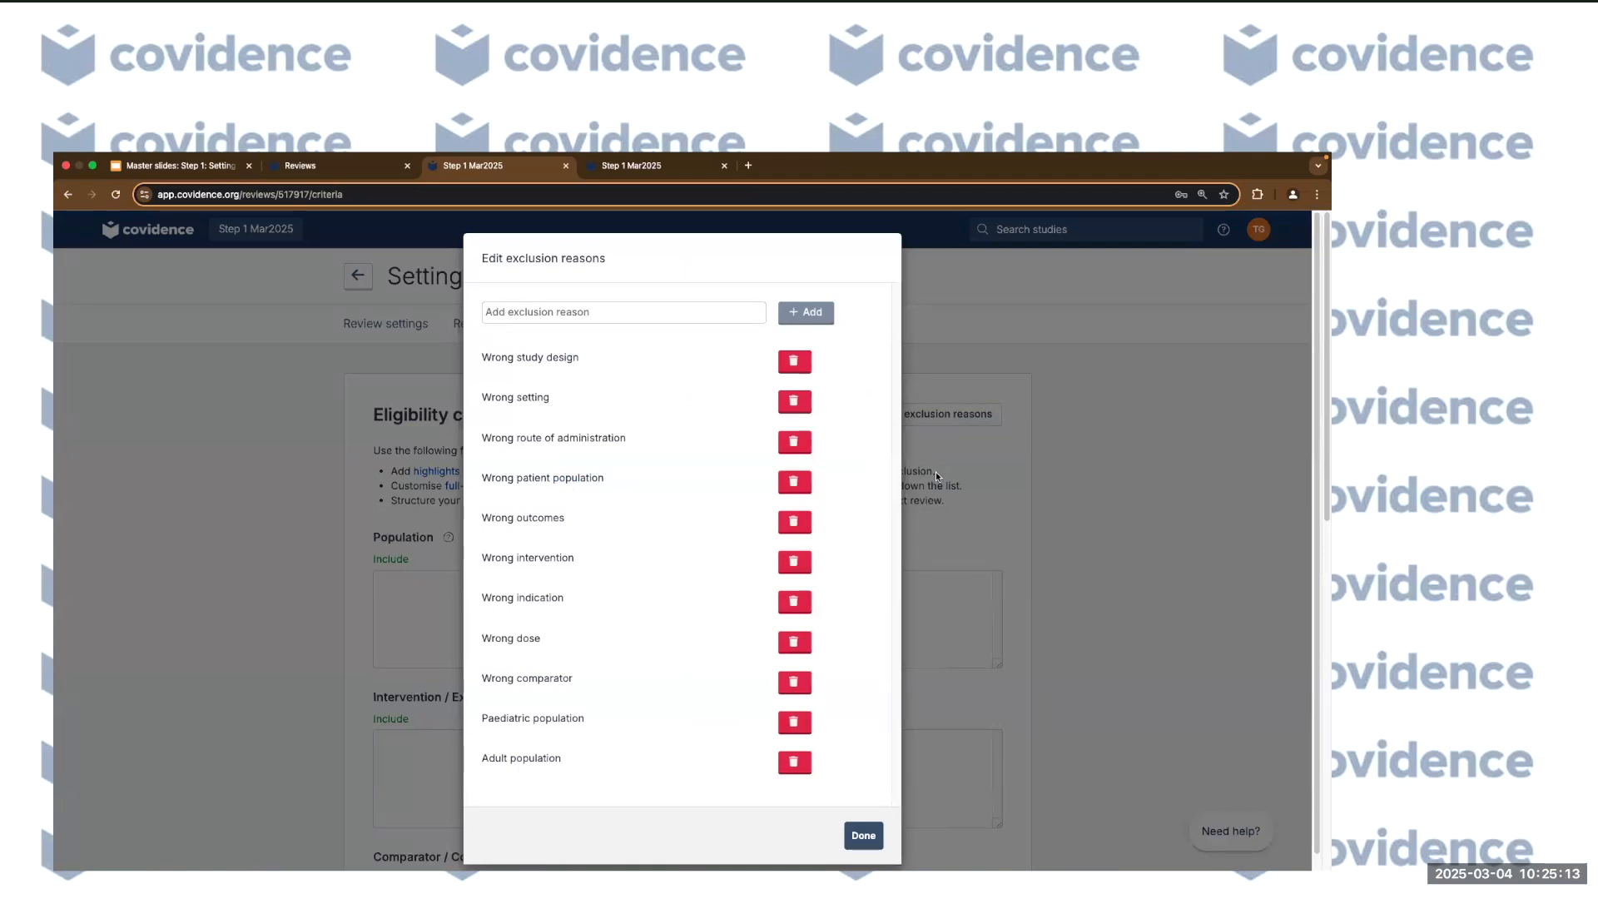
{"action": "scroll", "coordinate": [622, 576], "scroll_direction": "down", "scroll_amount": 1}
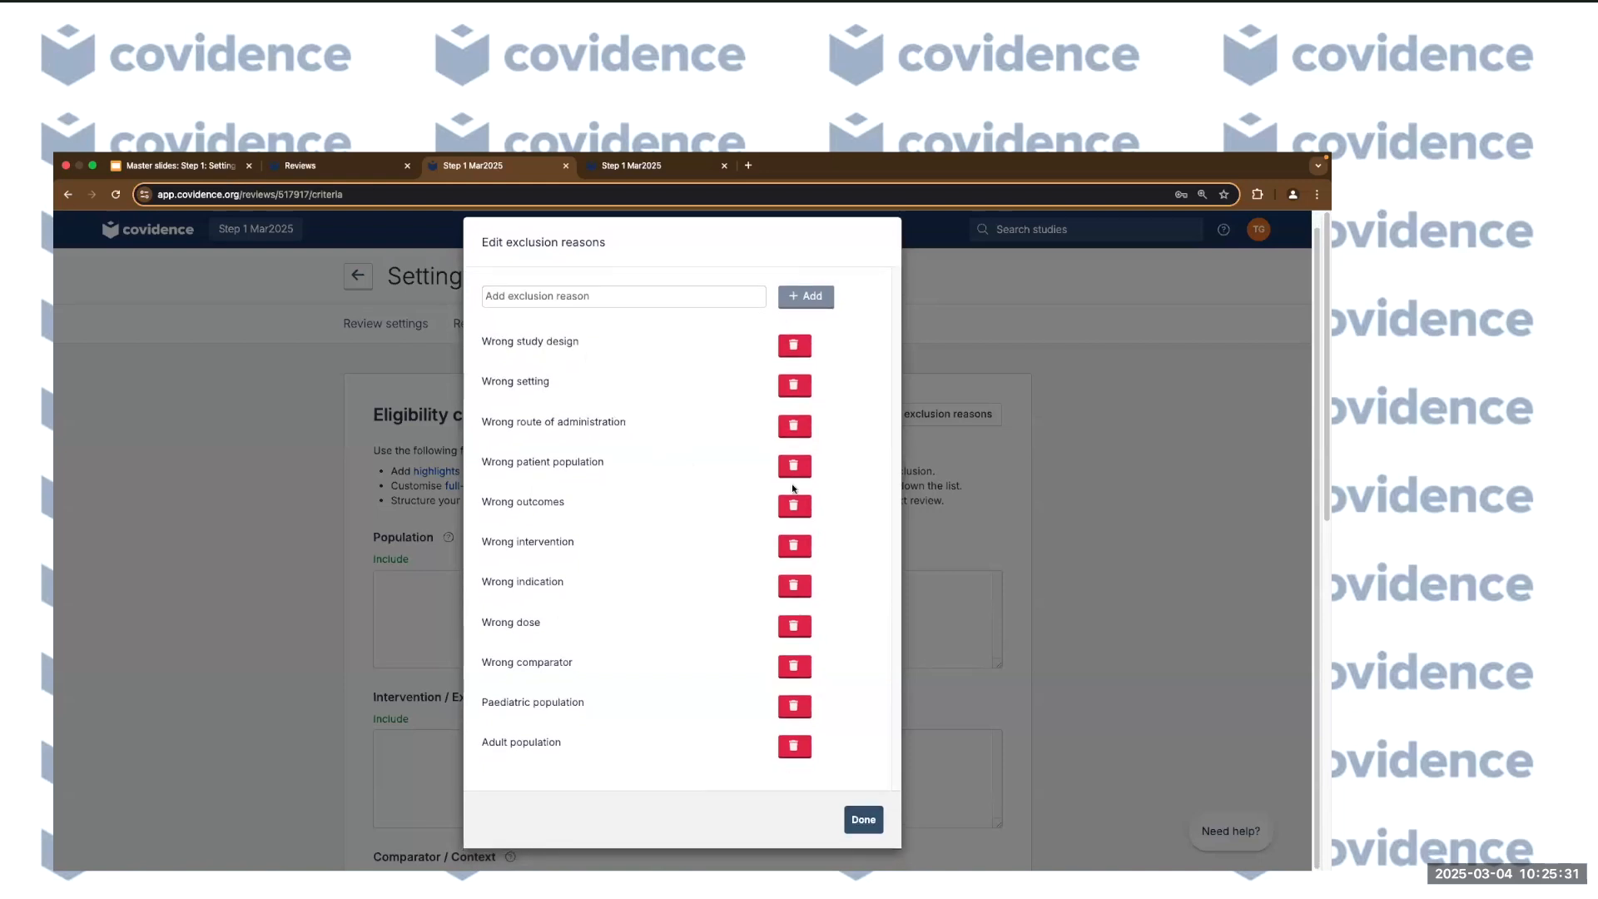
{"action": "left_click", "coordinate": [588, 296]}
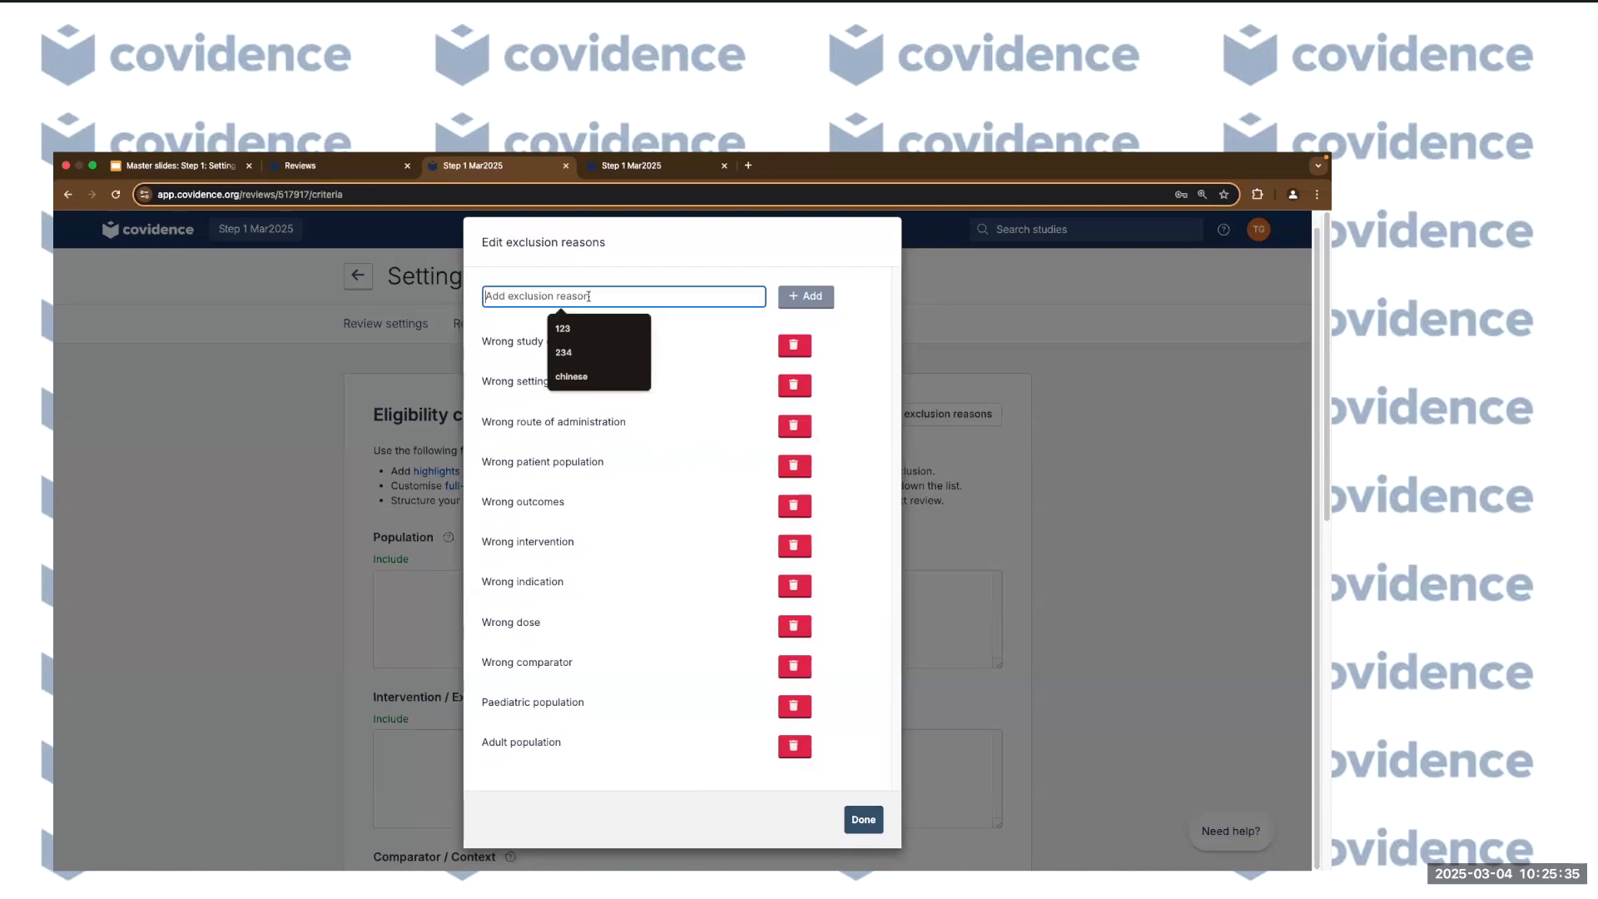
{"action": "type", "text": "123"}
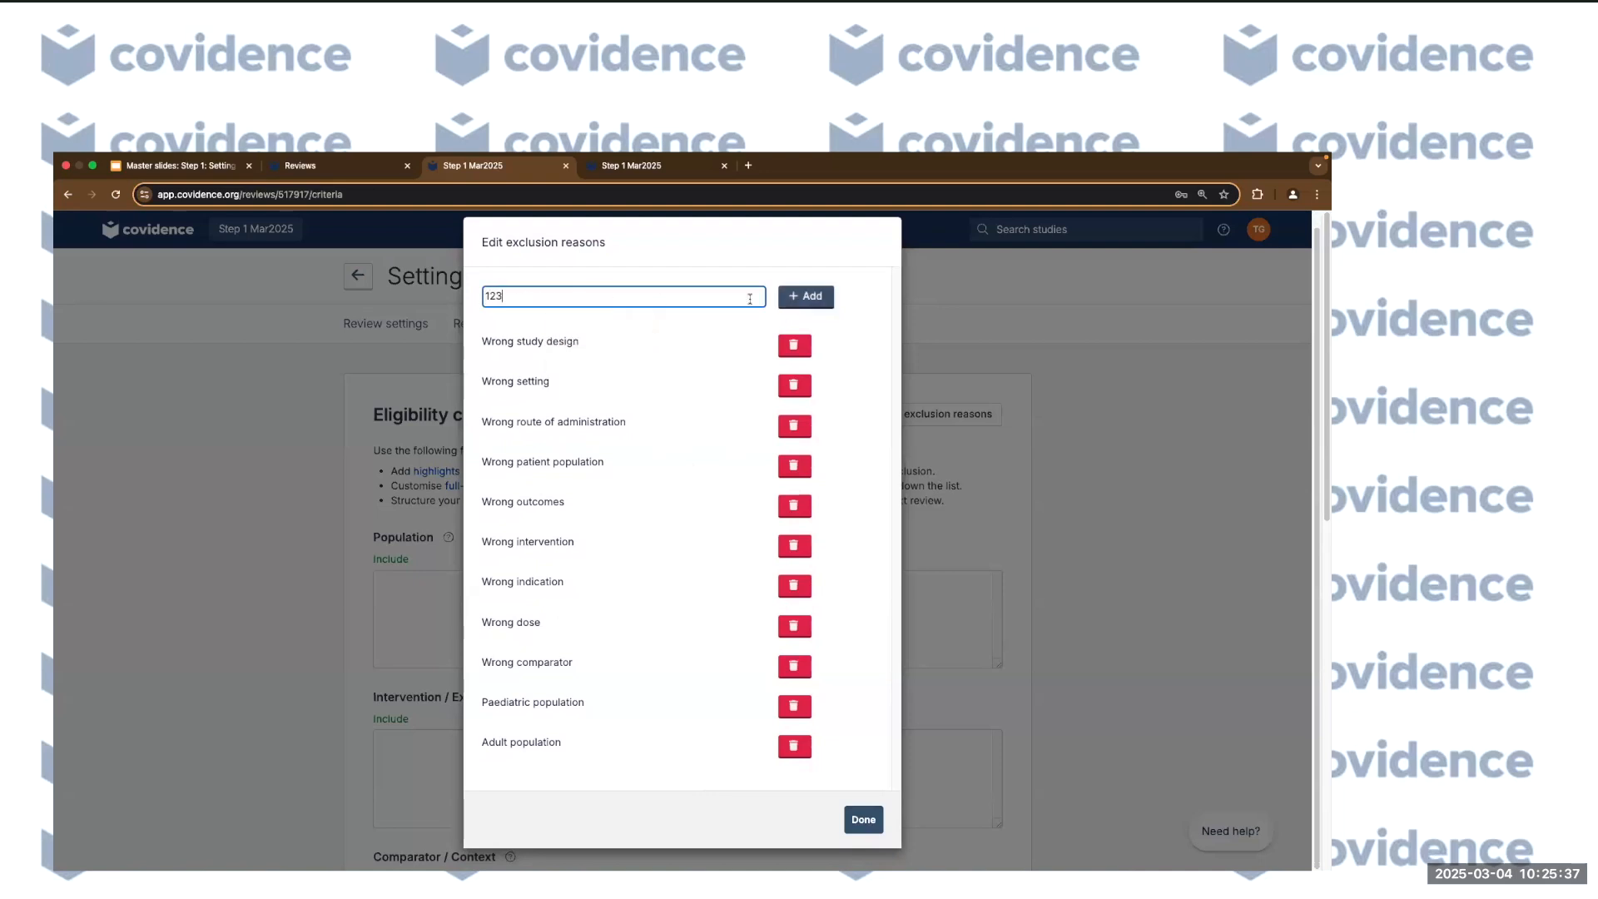
{"action": "left_click", "coordinate": [818, 298]}
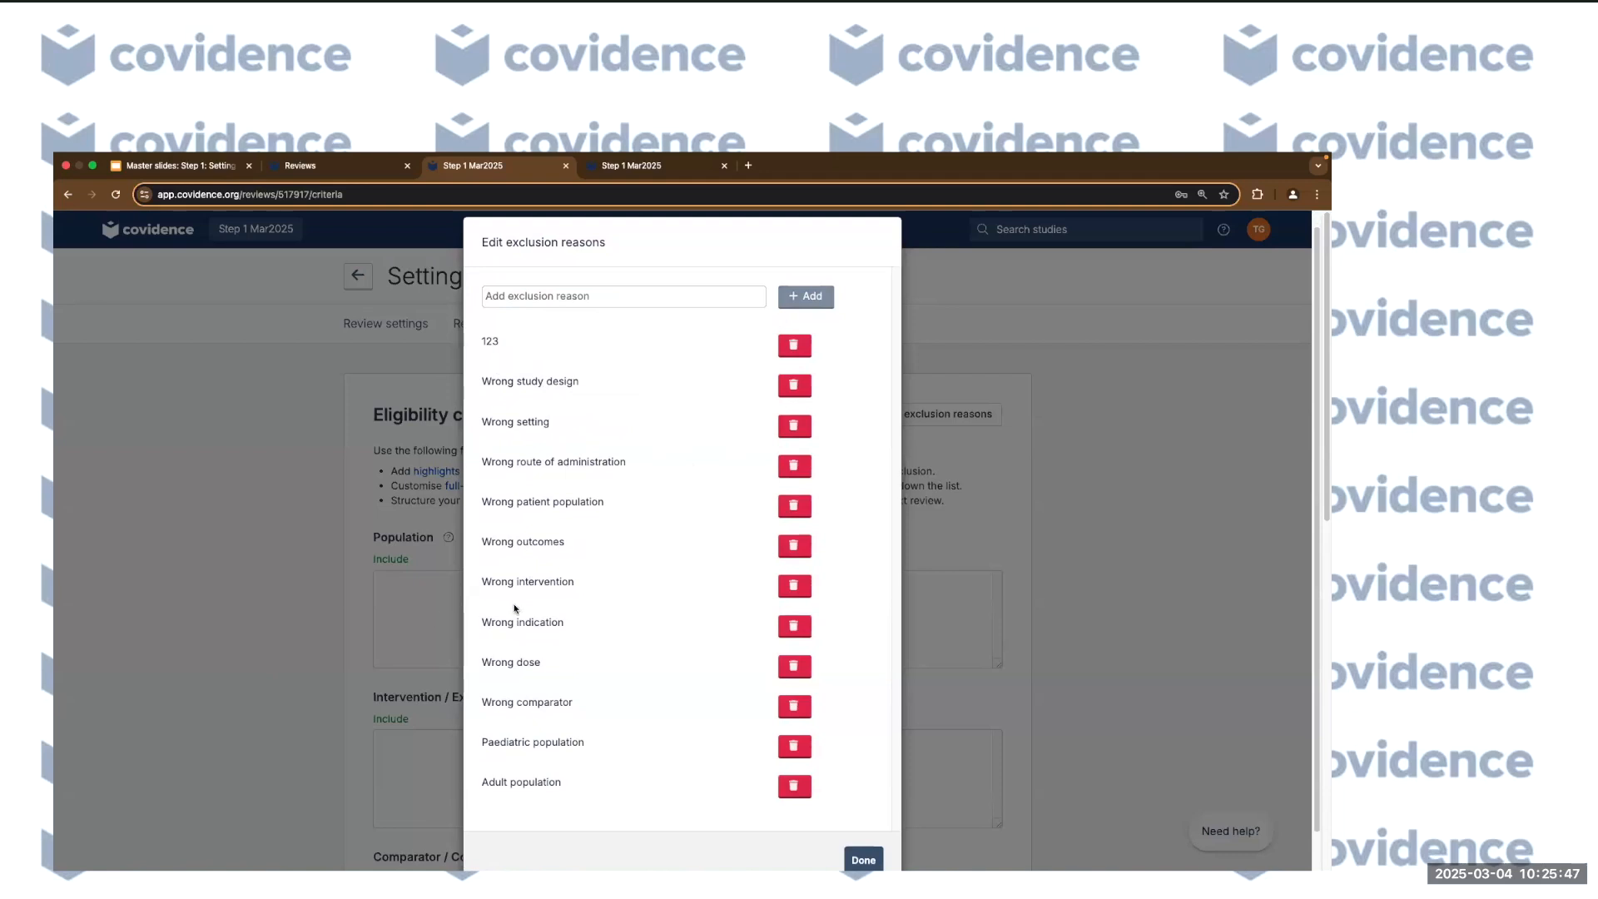
{"action": "scroll", "coordinate": [657, 526], "scroll_direction": "down", "scroll_amount": 1}
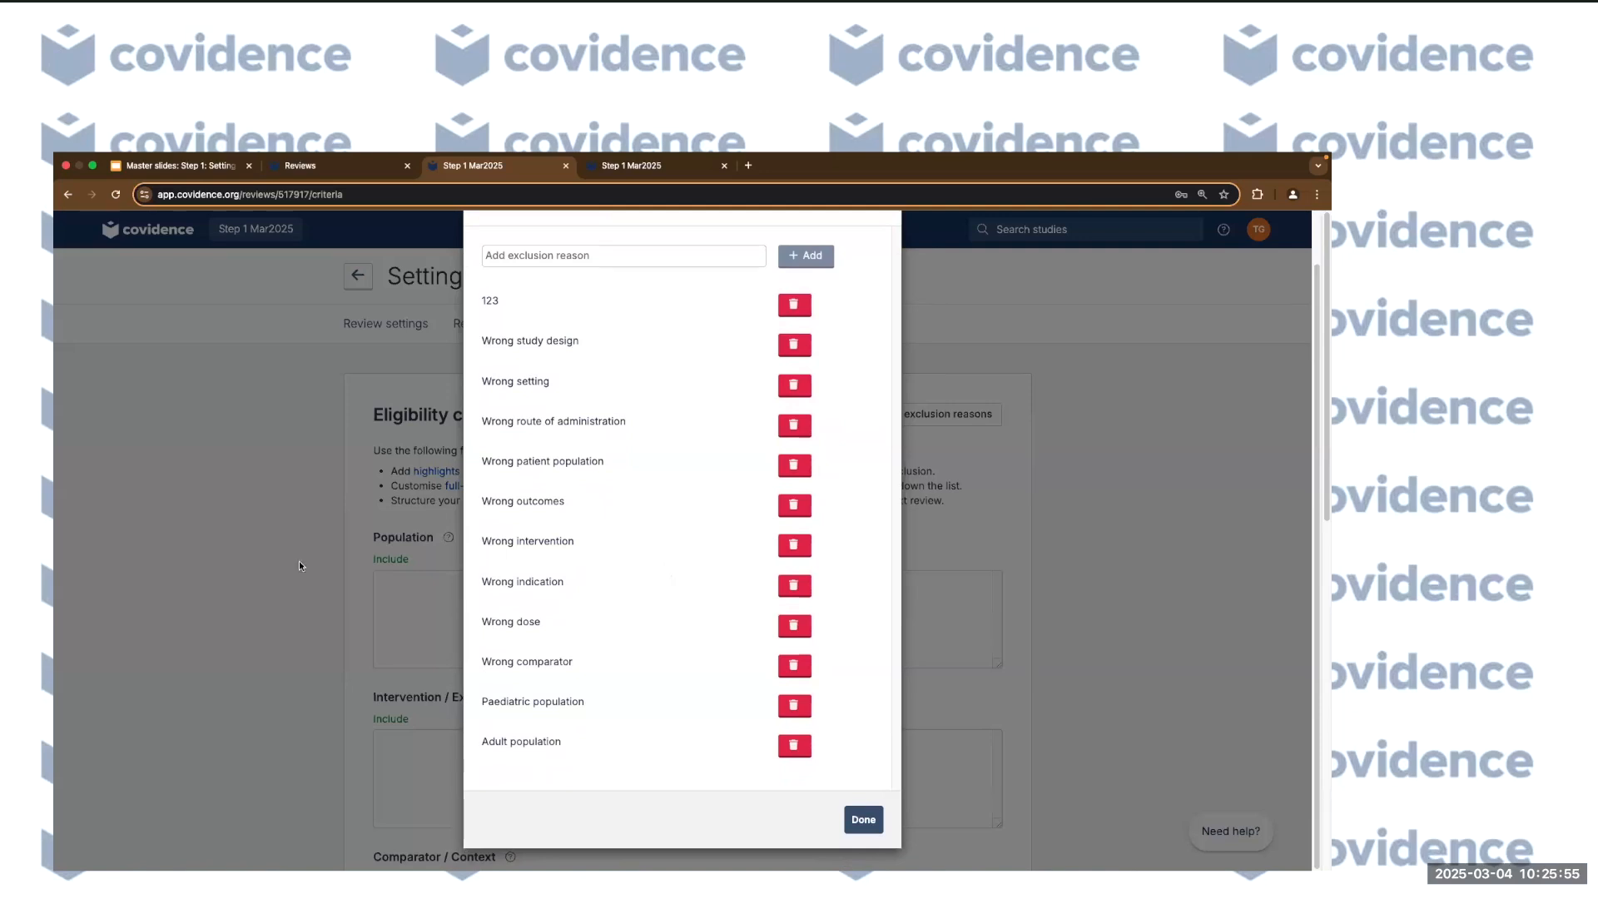
Finish the Edit exclusion reasons dialog with Done to return to Eligibility criteria.
{"action": "left_click", "coordinate": [850, 811]}
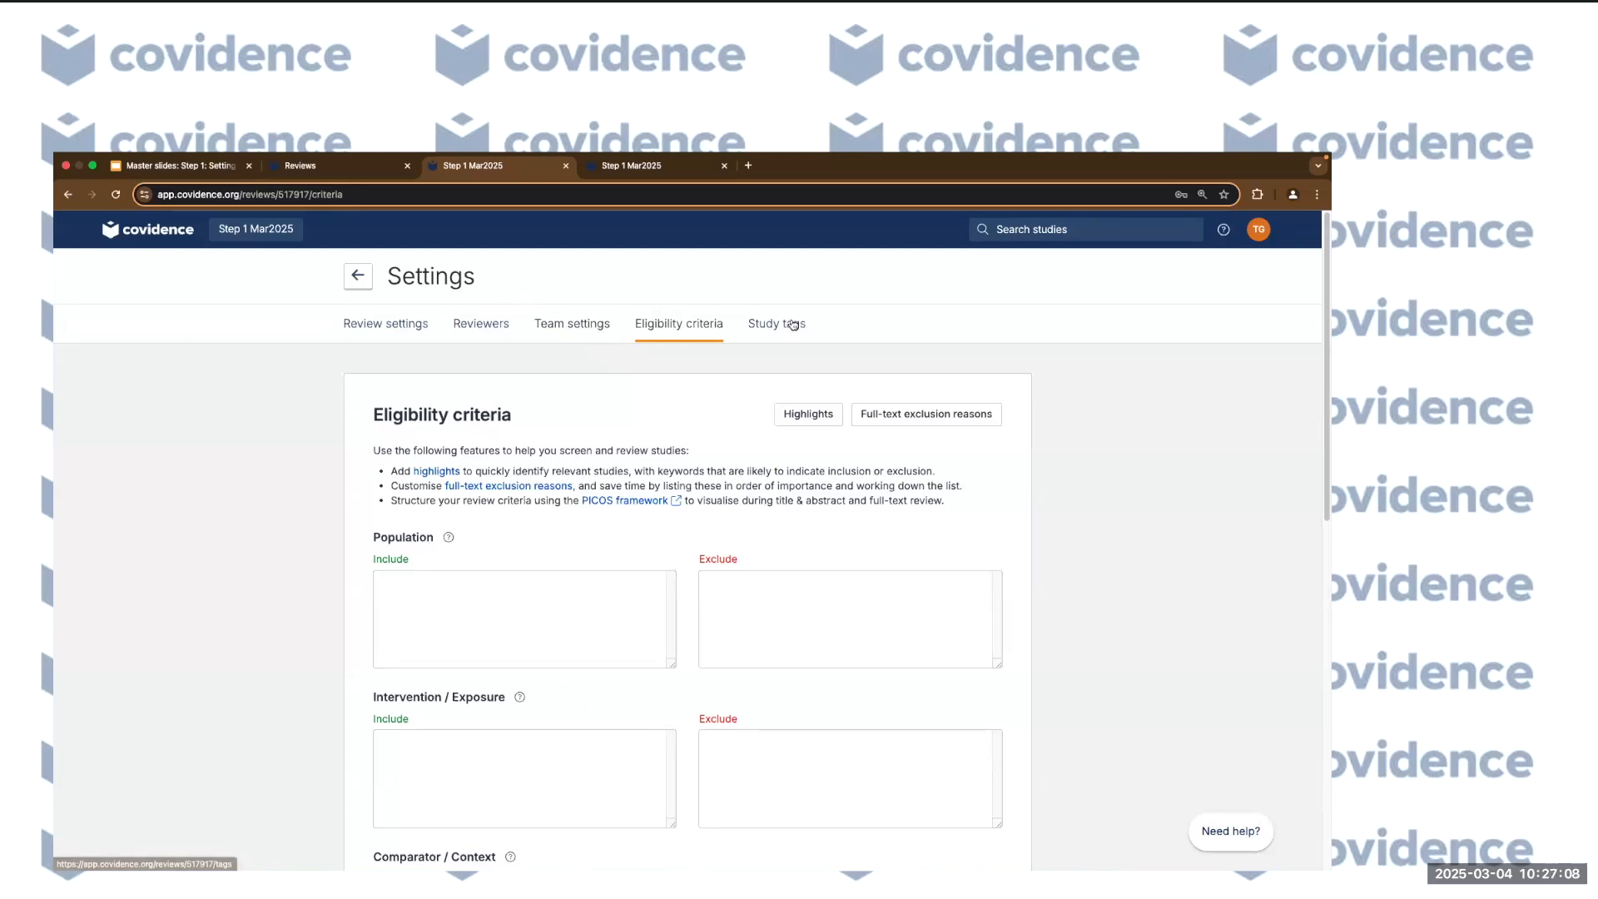
Open the Manage Highlights dialog from the Eligibility criteria tab.
{"action": "left_click", "coordinate": [793, 324]}
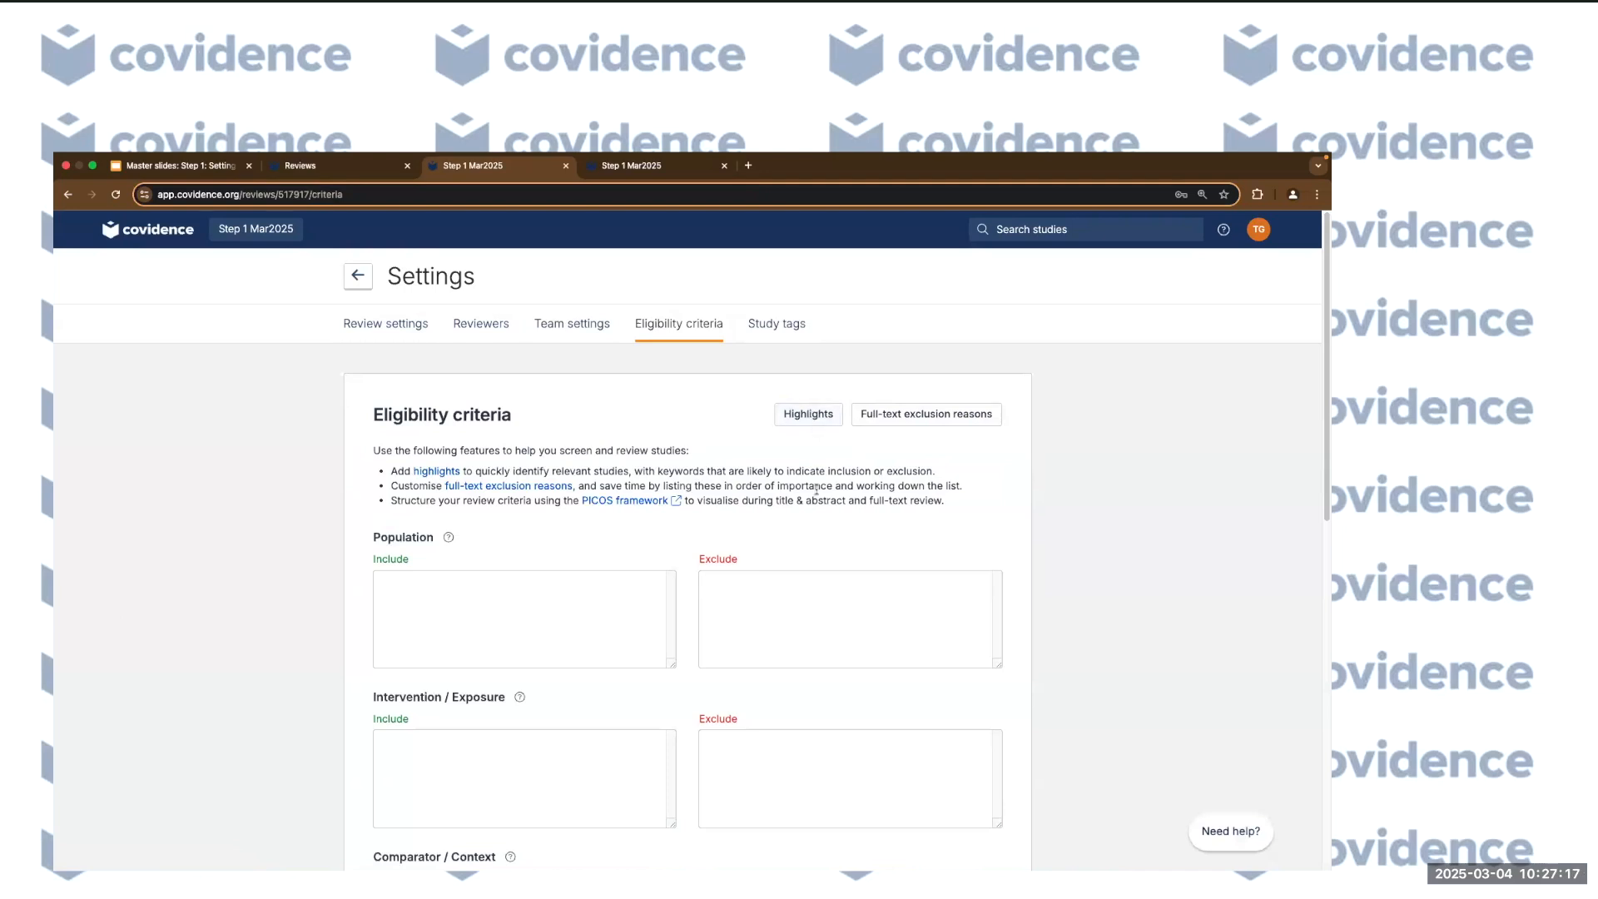
{"action": "scroll", "coordinate": [812, 450], "scroll_direction": "down", "scroll_amount": 1}
{"action": "left_click", "coordinate": [802, 408]}
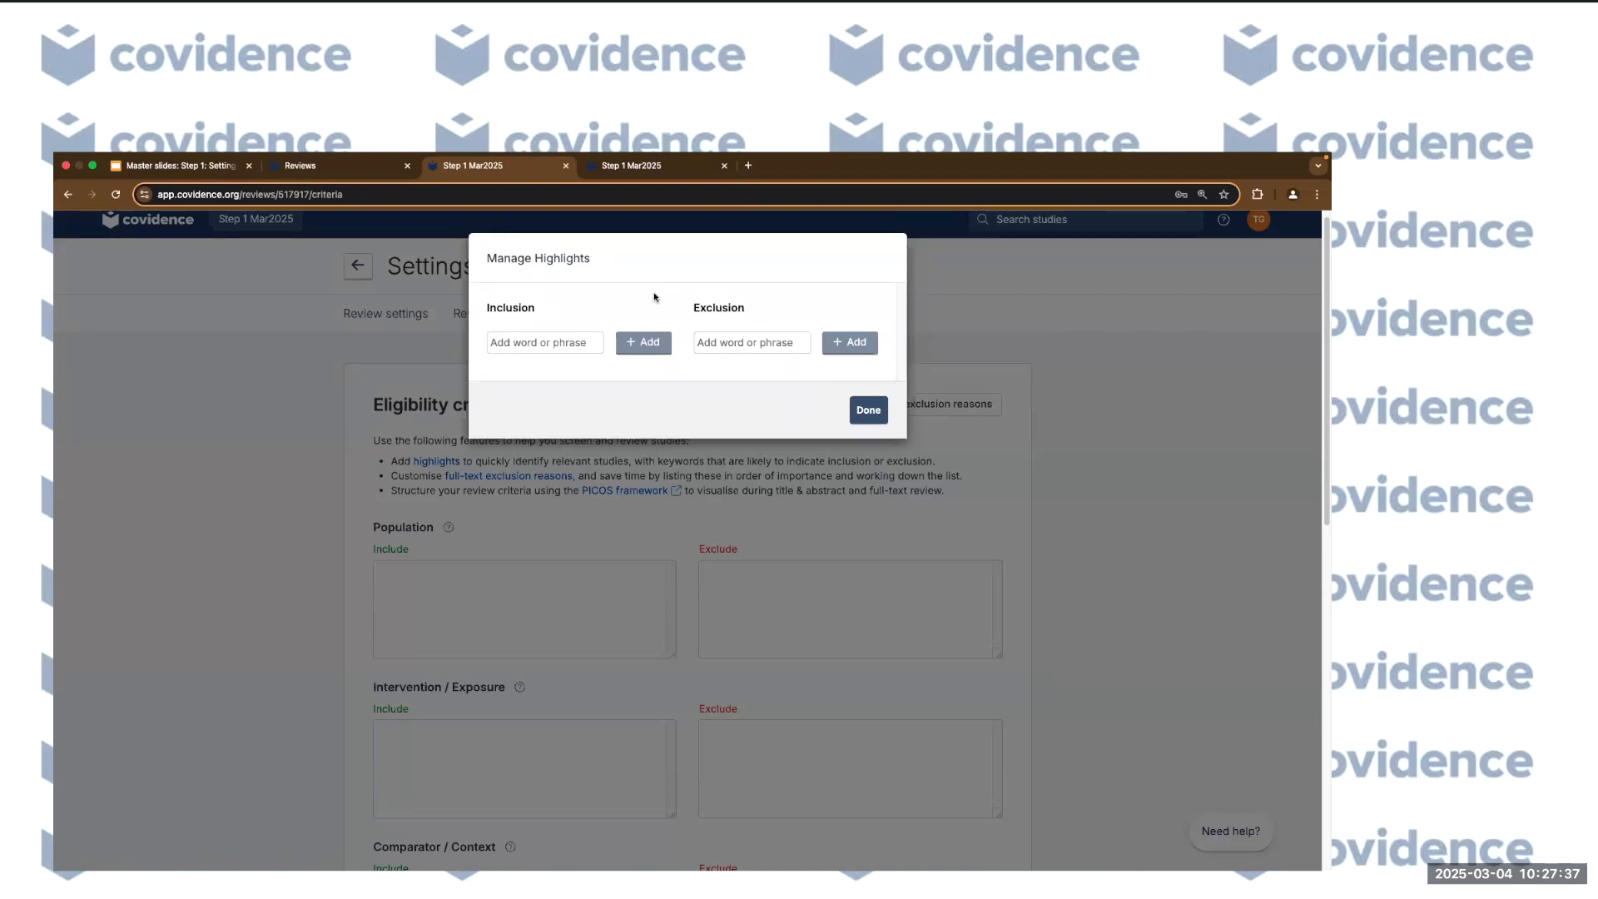
Add 'common cold' as an inclusion highlight and 'pediatric' as an exclusion highlight, then finish.
{"action": "left_click", "coordinate": [558, 342]}
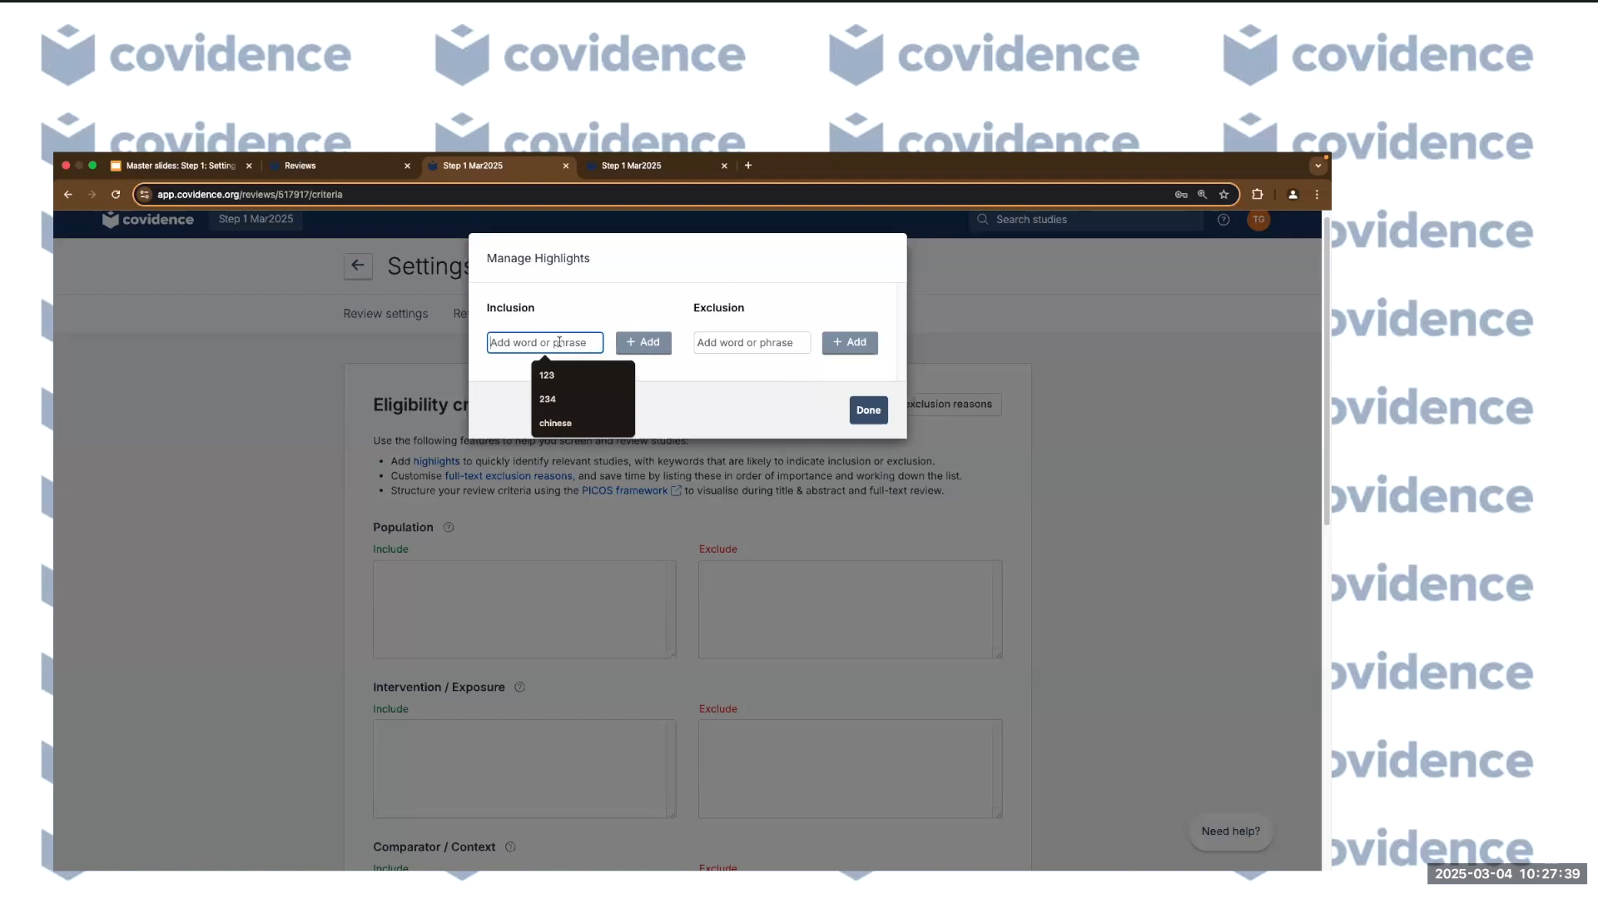
{"action": "type", "text": "common cold"}
{"action": "left_click", "coordinate": [648, 342]}
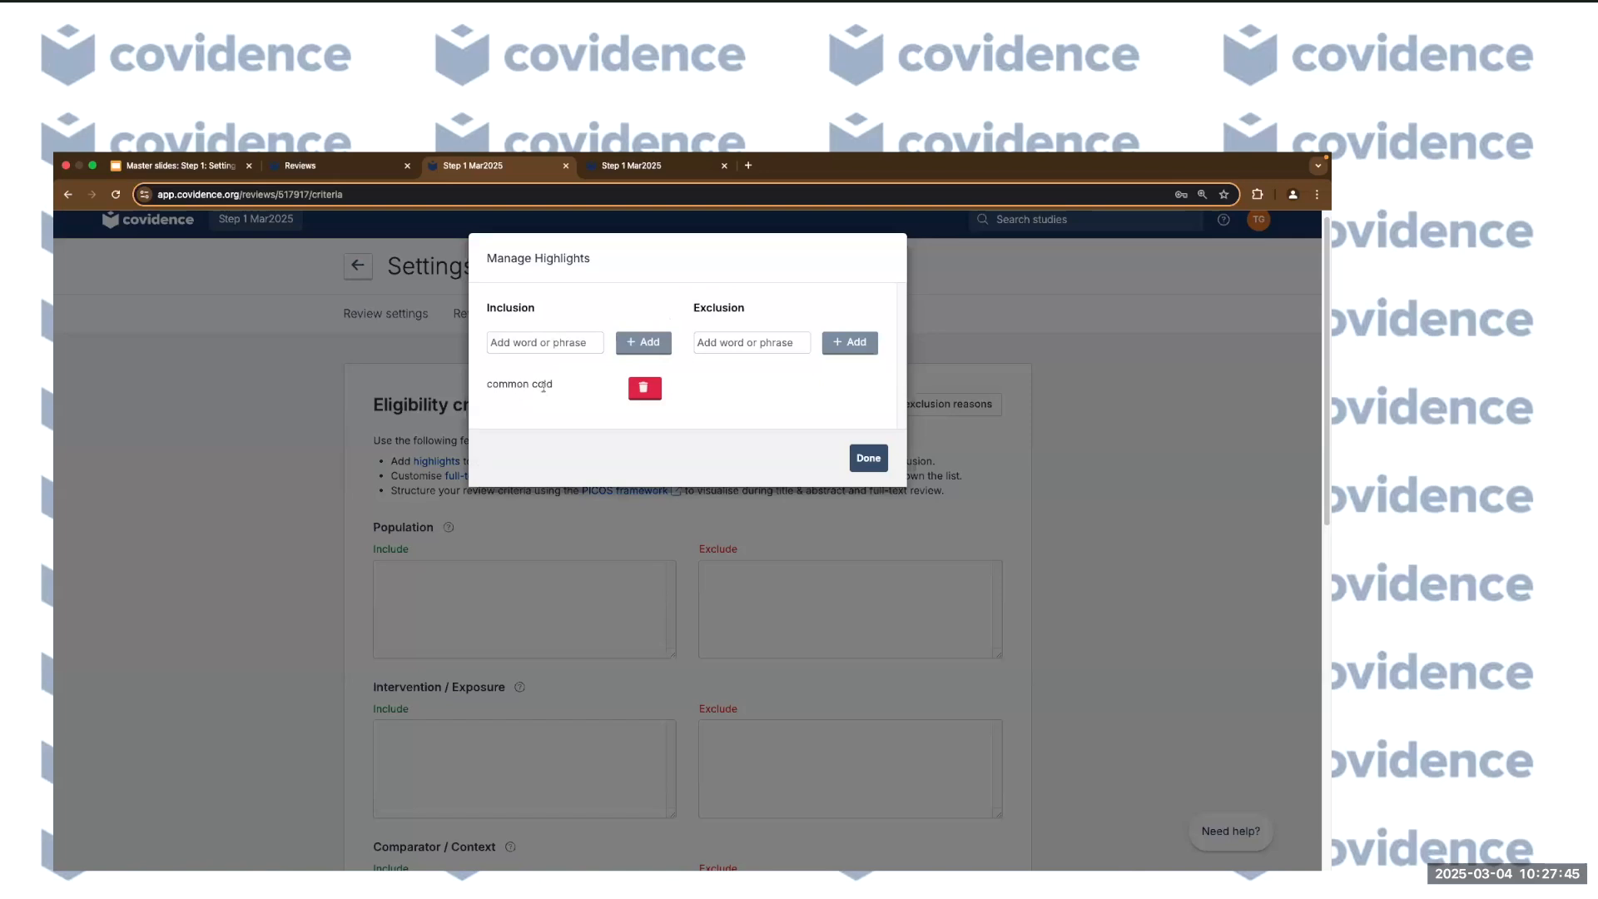
{"action": "left_click", "coordinate": [728, 344]}
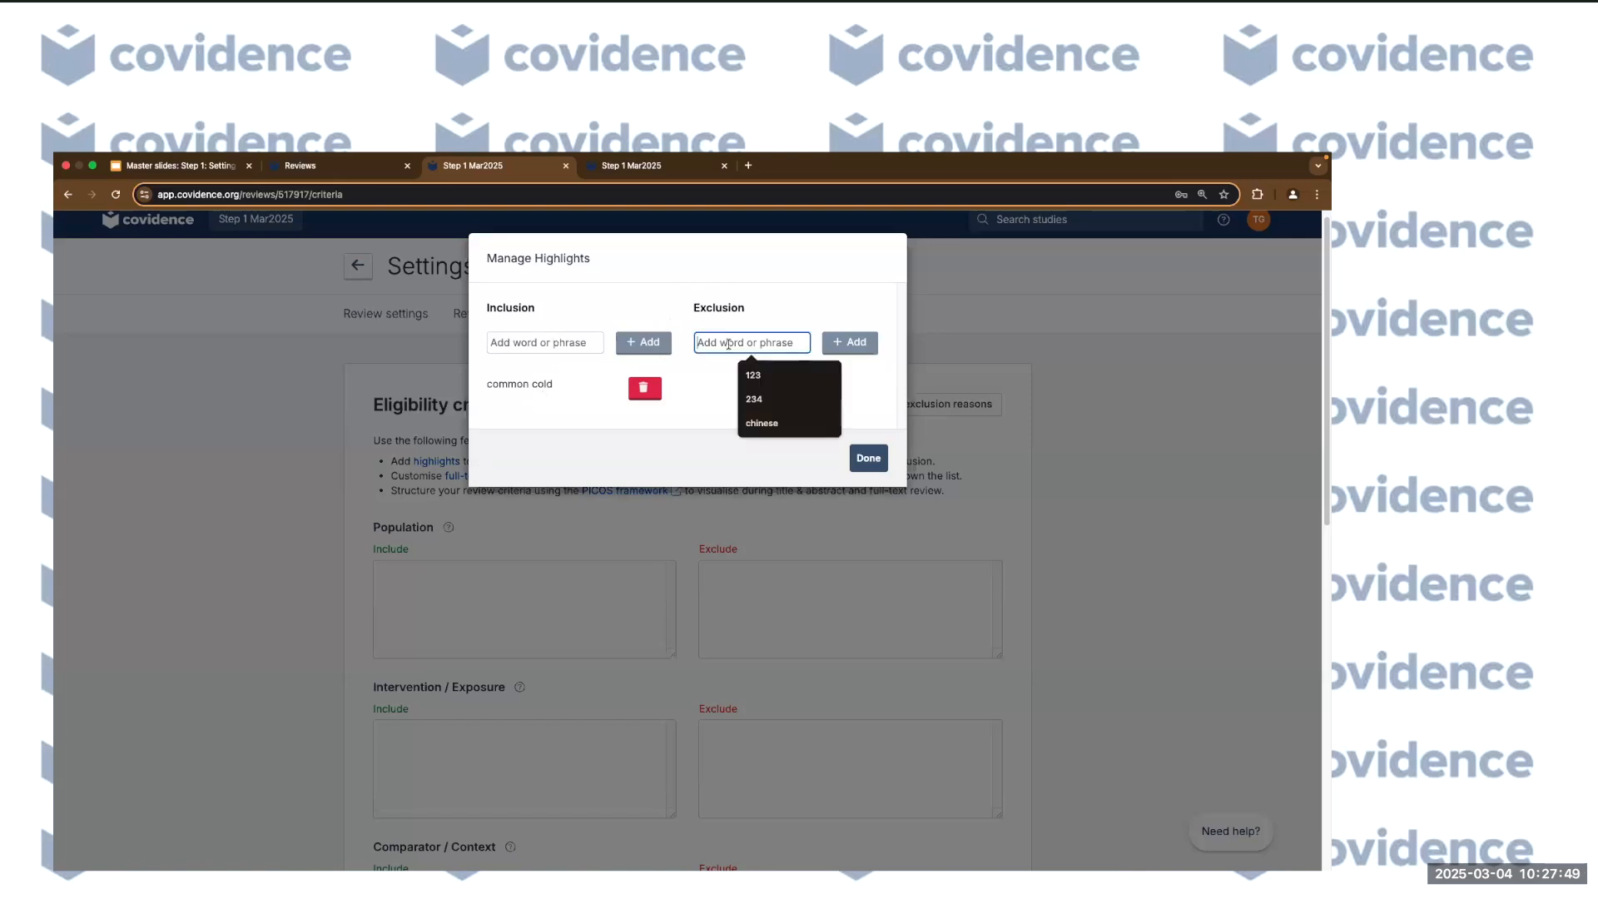
{"action": "type", "text": "pediatric"}
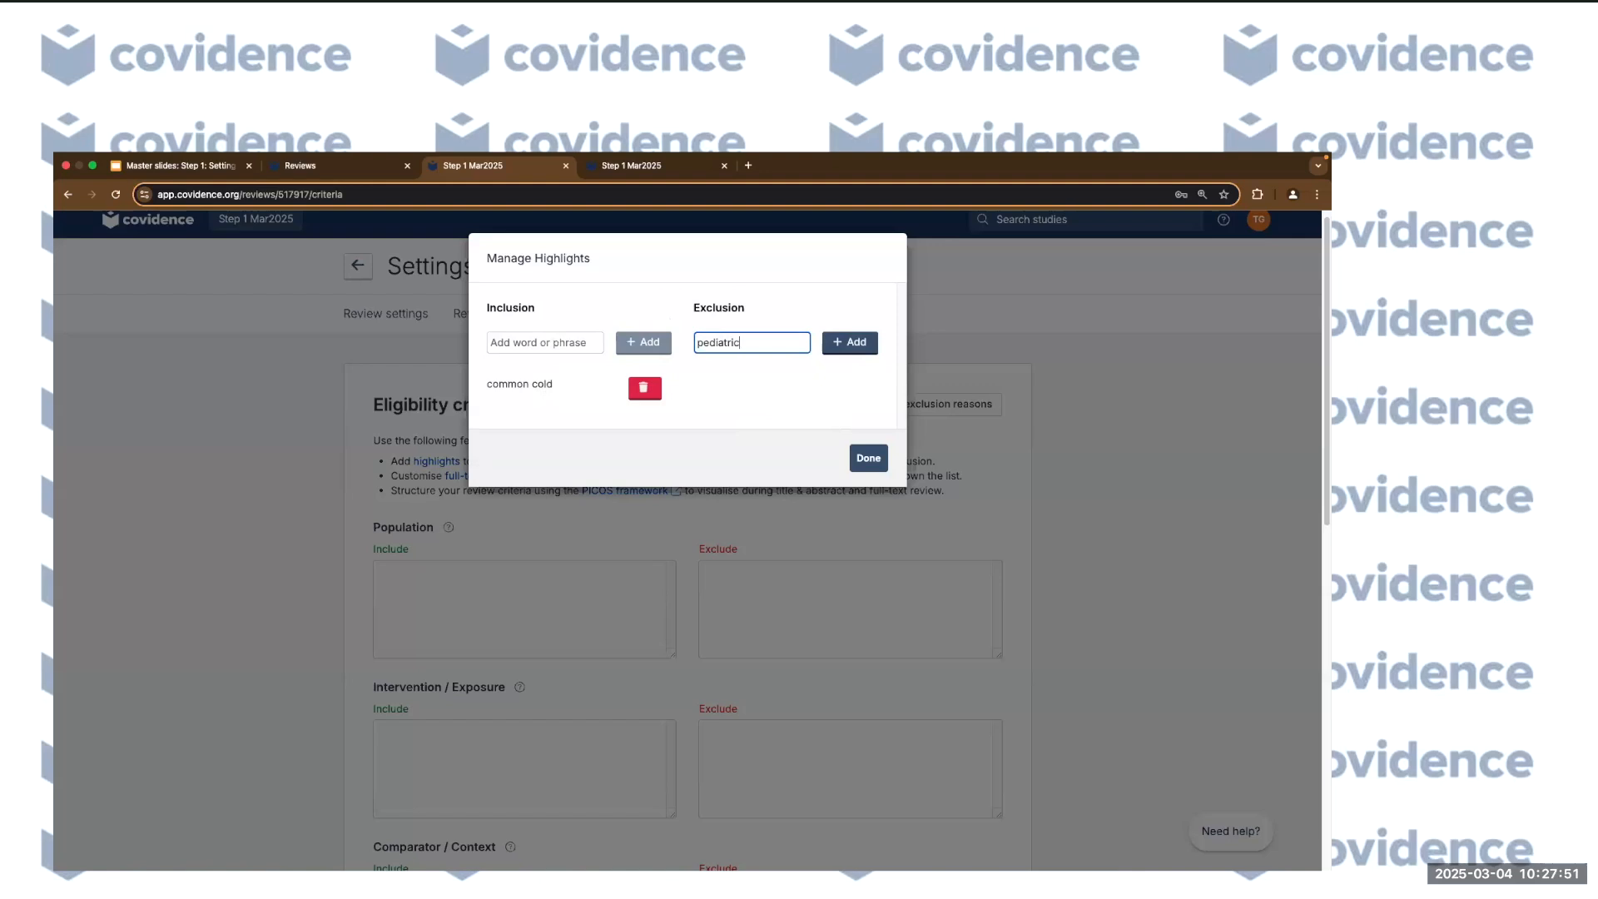
{"action": "left_click", "coordinate": [850, 345]}
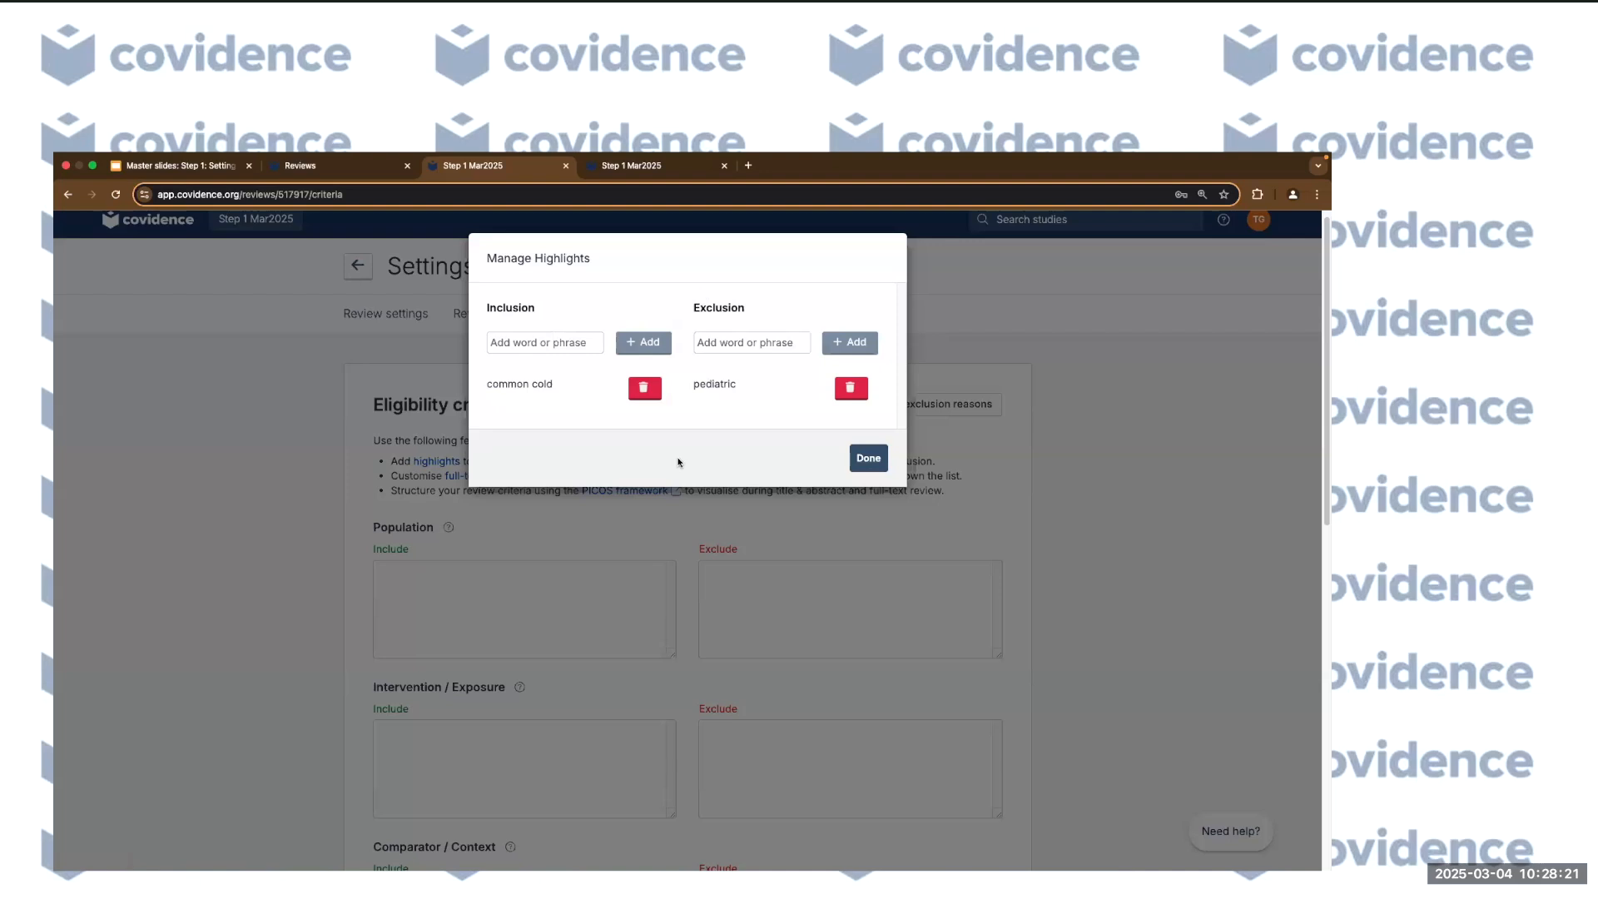
{"action": "left_click", "coordinate": [871, 460]}
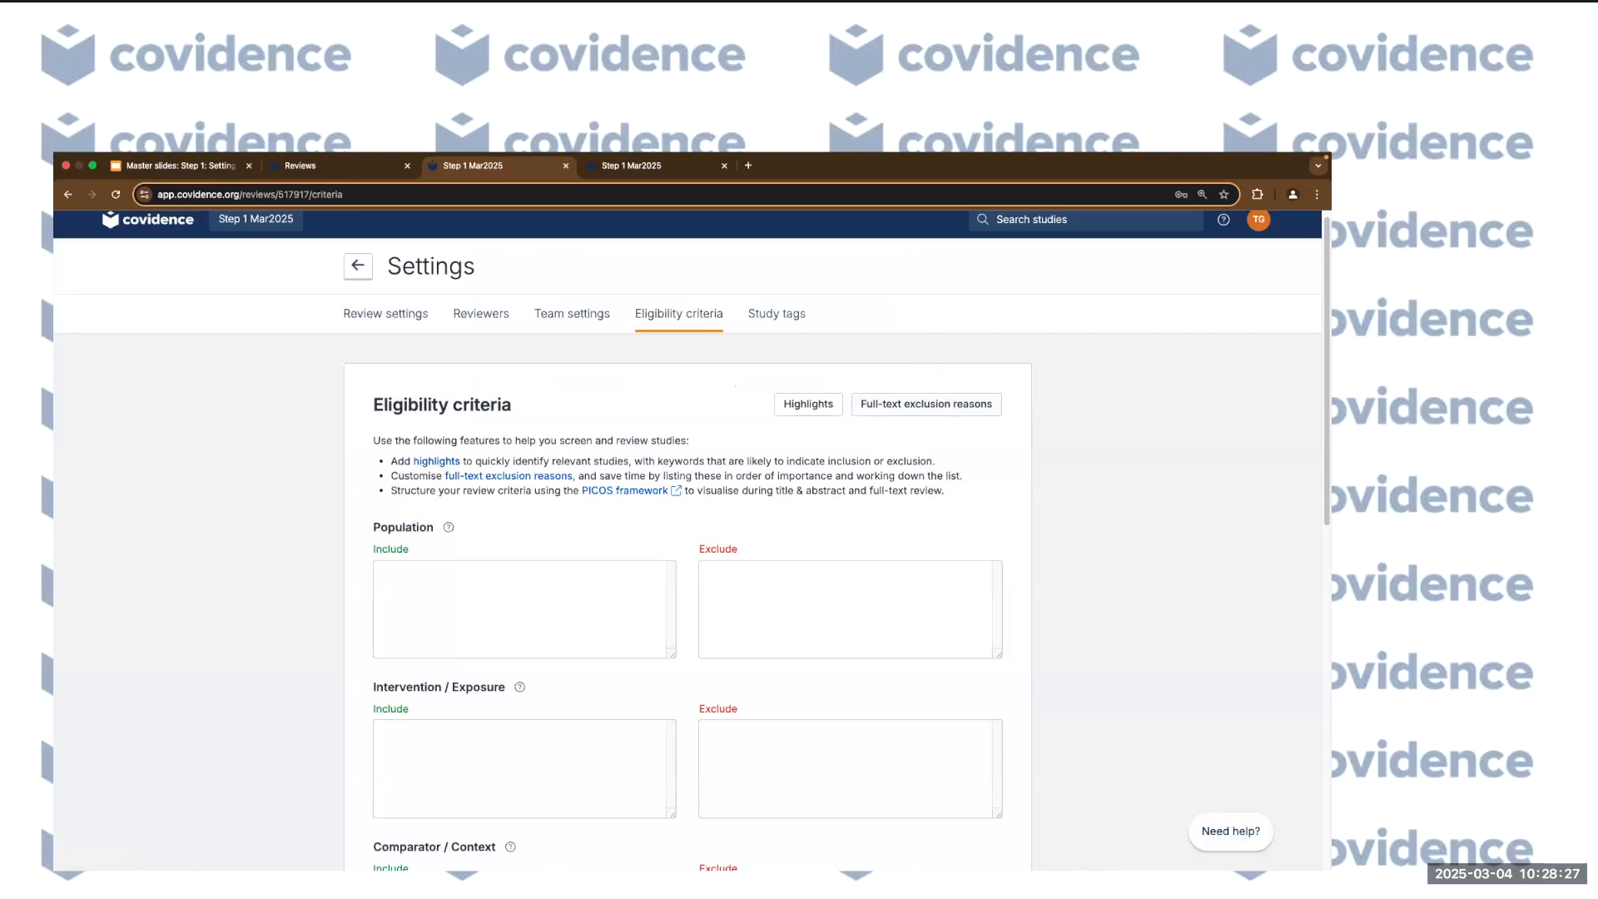
Add the study tags 'Abstract only' and 'Background', then return to the Review Summary.
{"action": "left_click", "coordinate": [774, 313]}
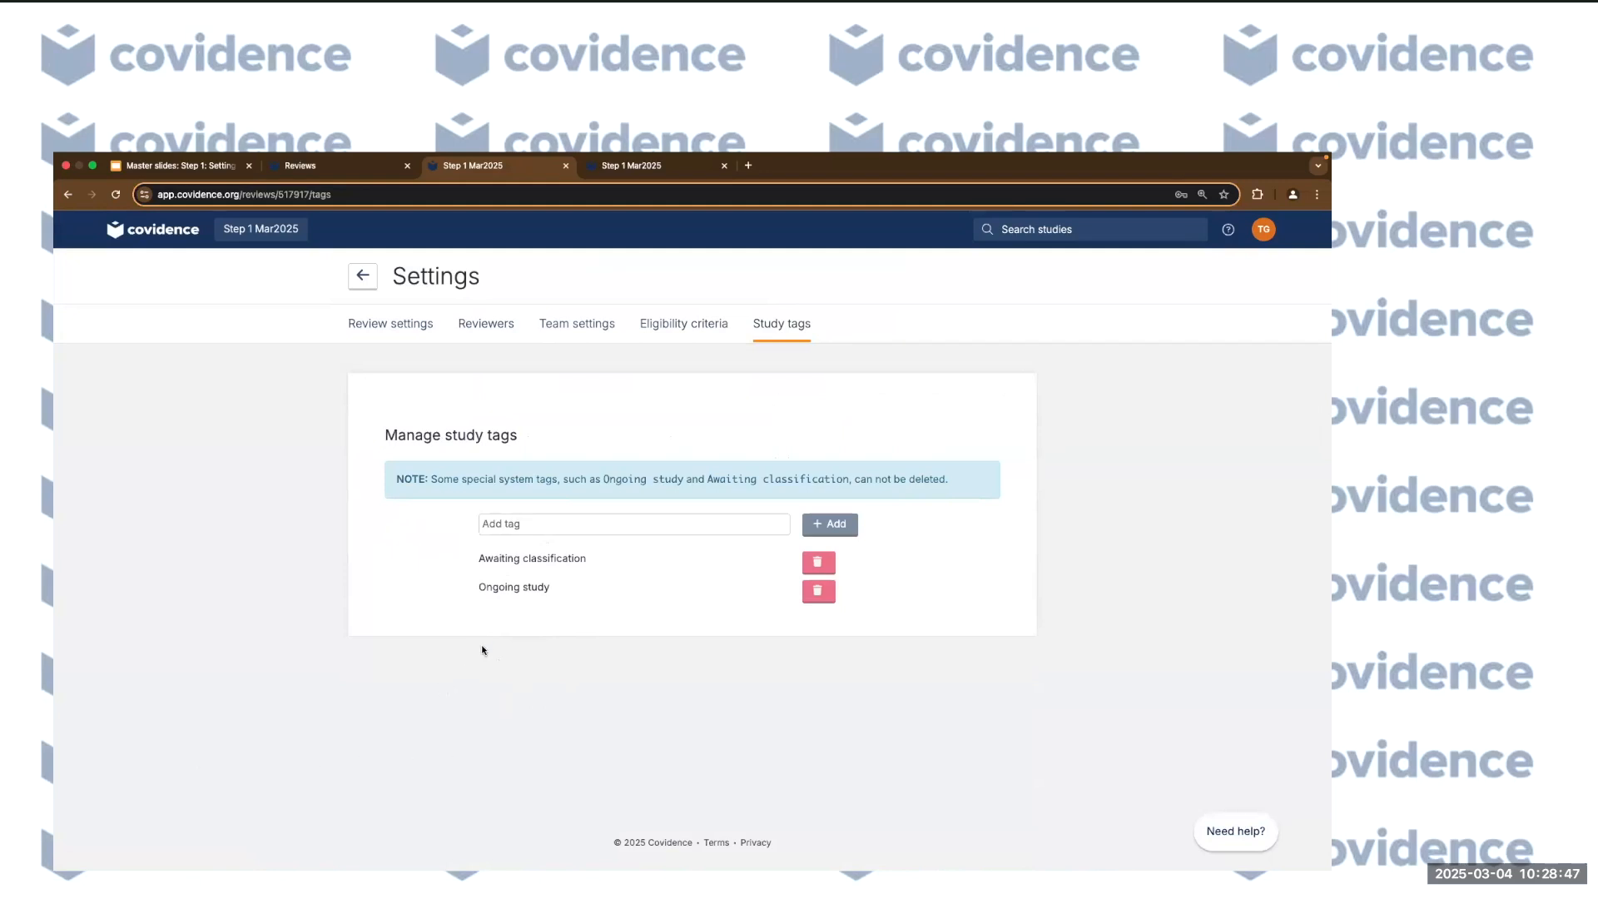
{"action": "left_click", "coordinate": [515, 530]}
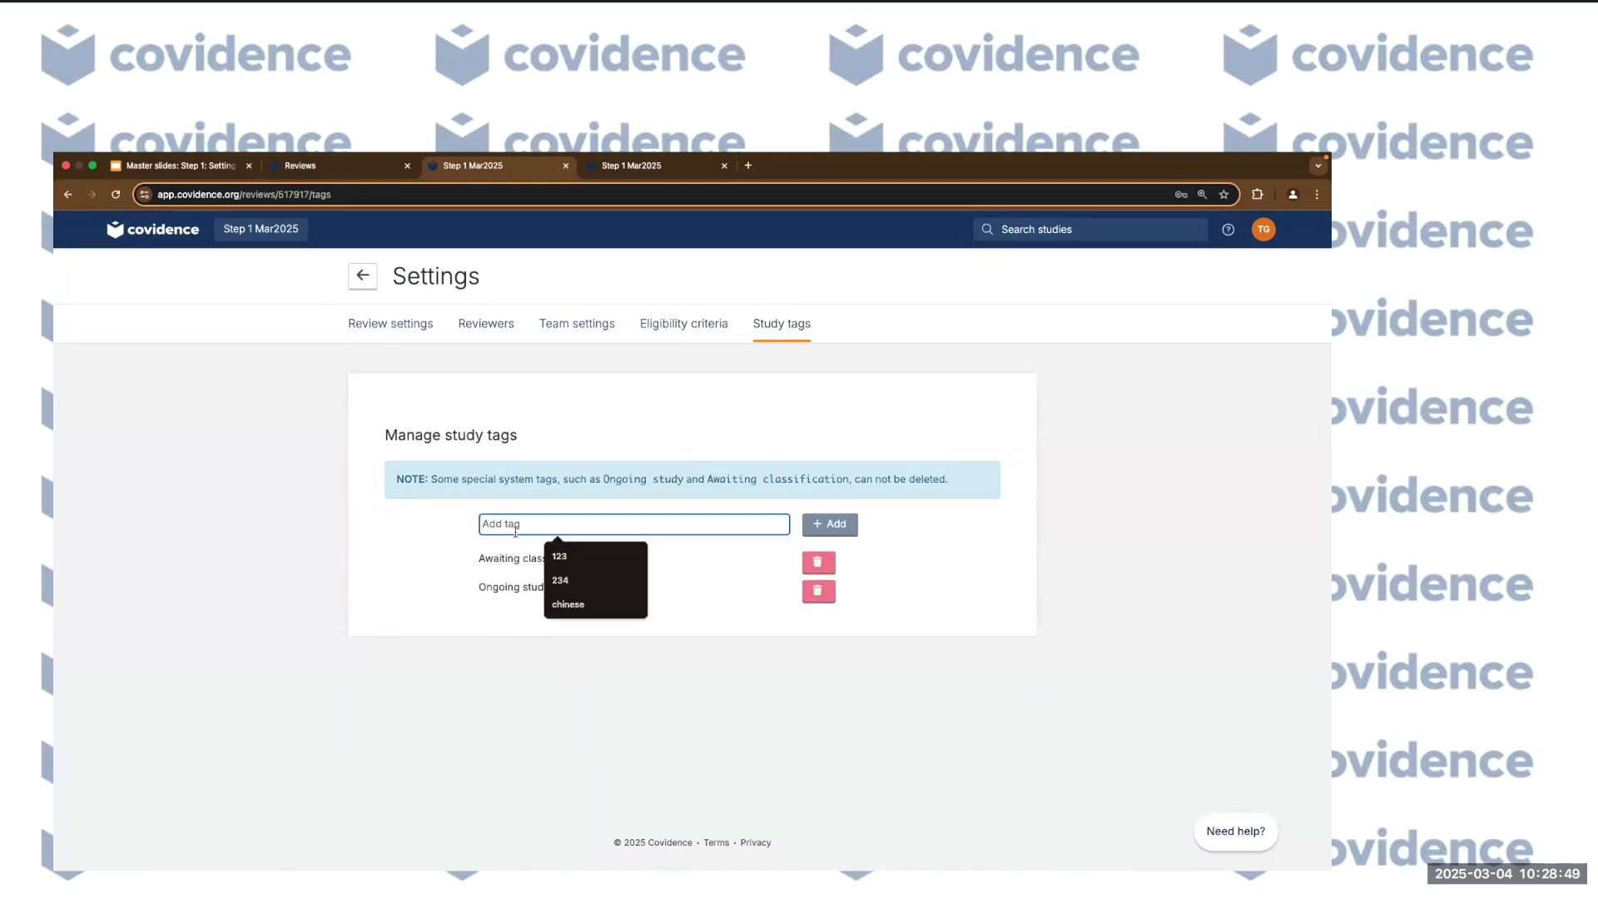
{"action": "type", "text": "Abstract only"}
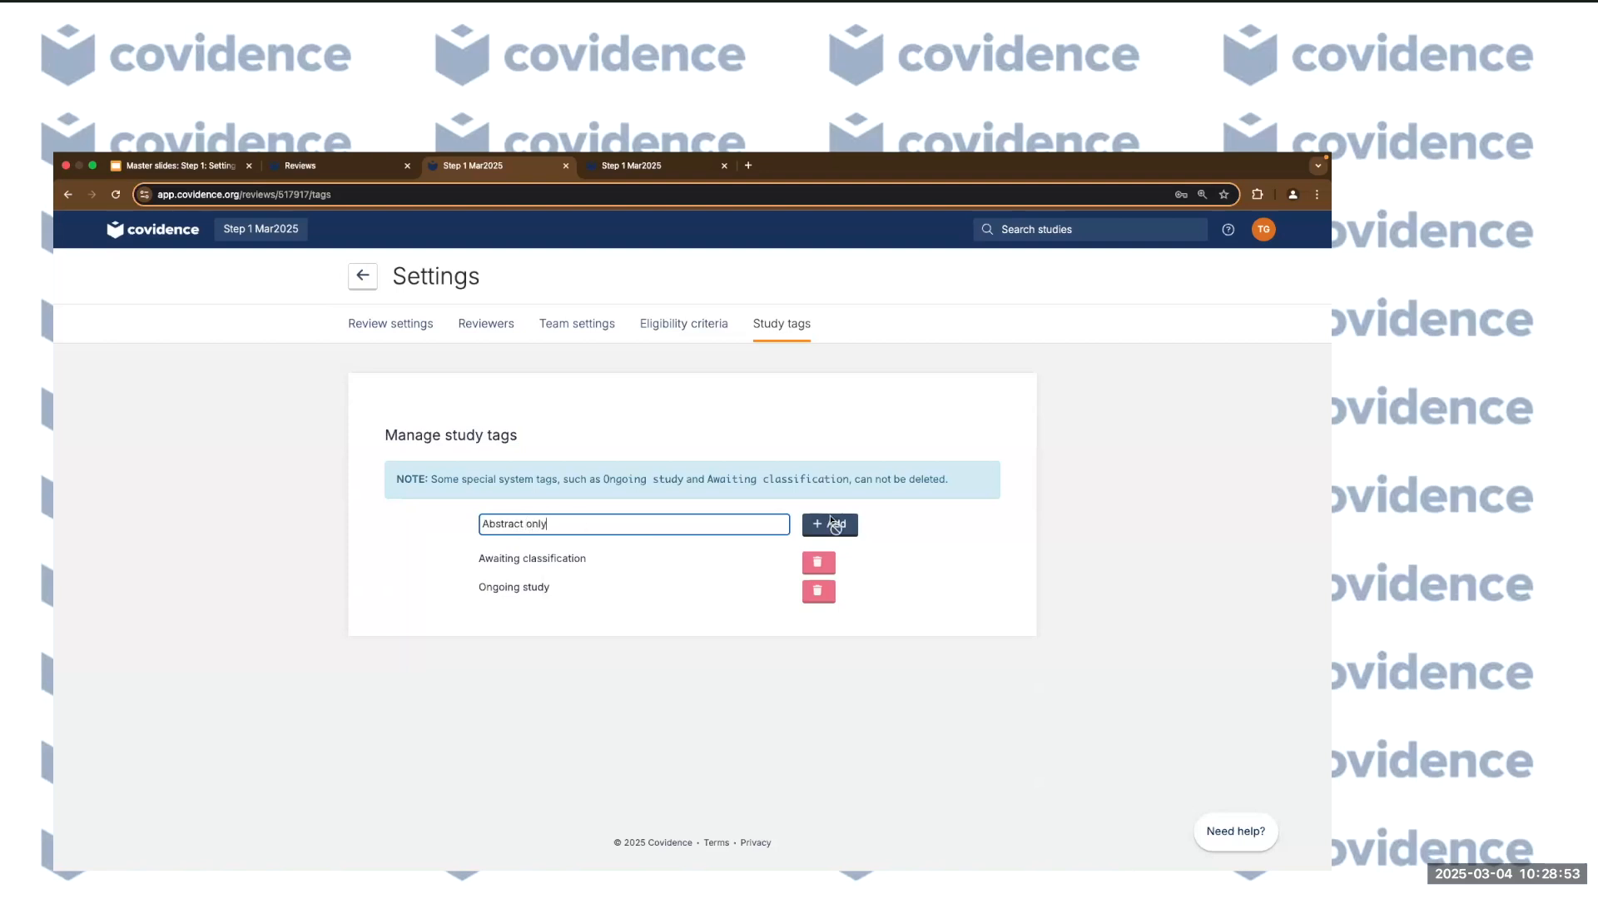
{"action": "left_click", "coordinate": [831, 523]}
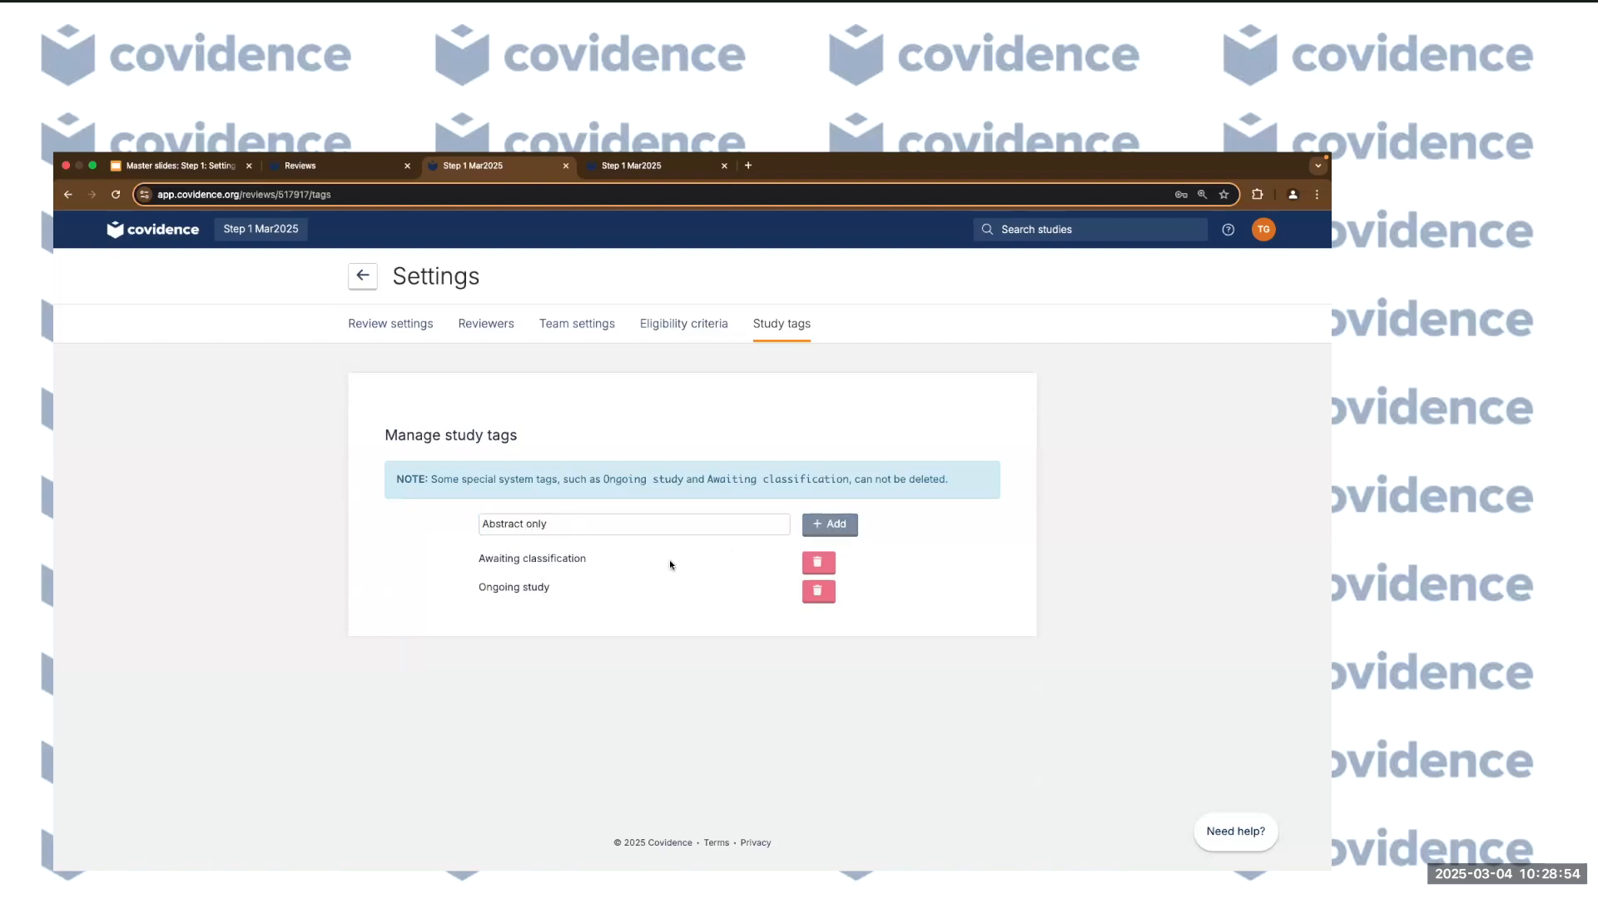
{"action": "left_click", "coordinate": [548, 523]}
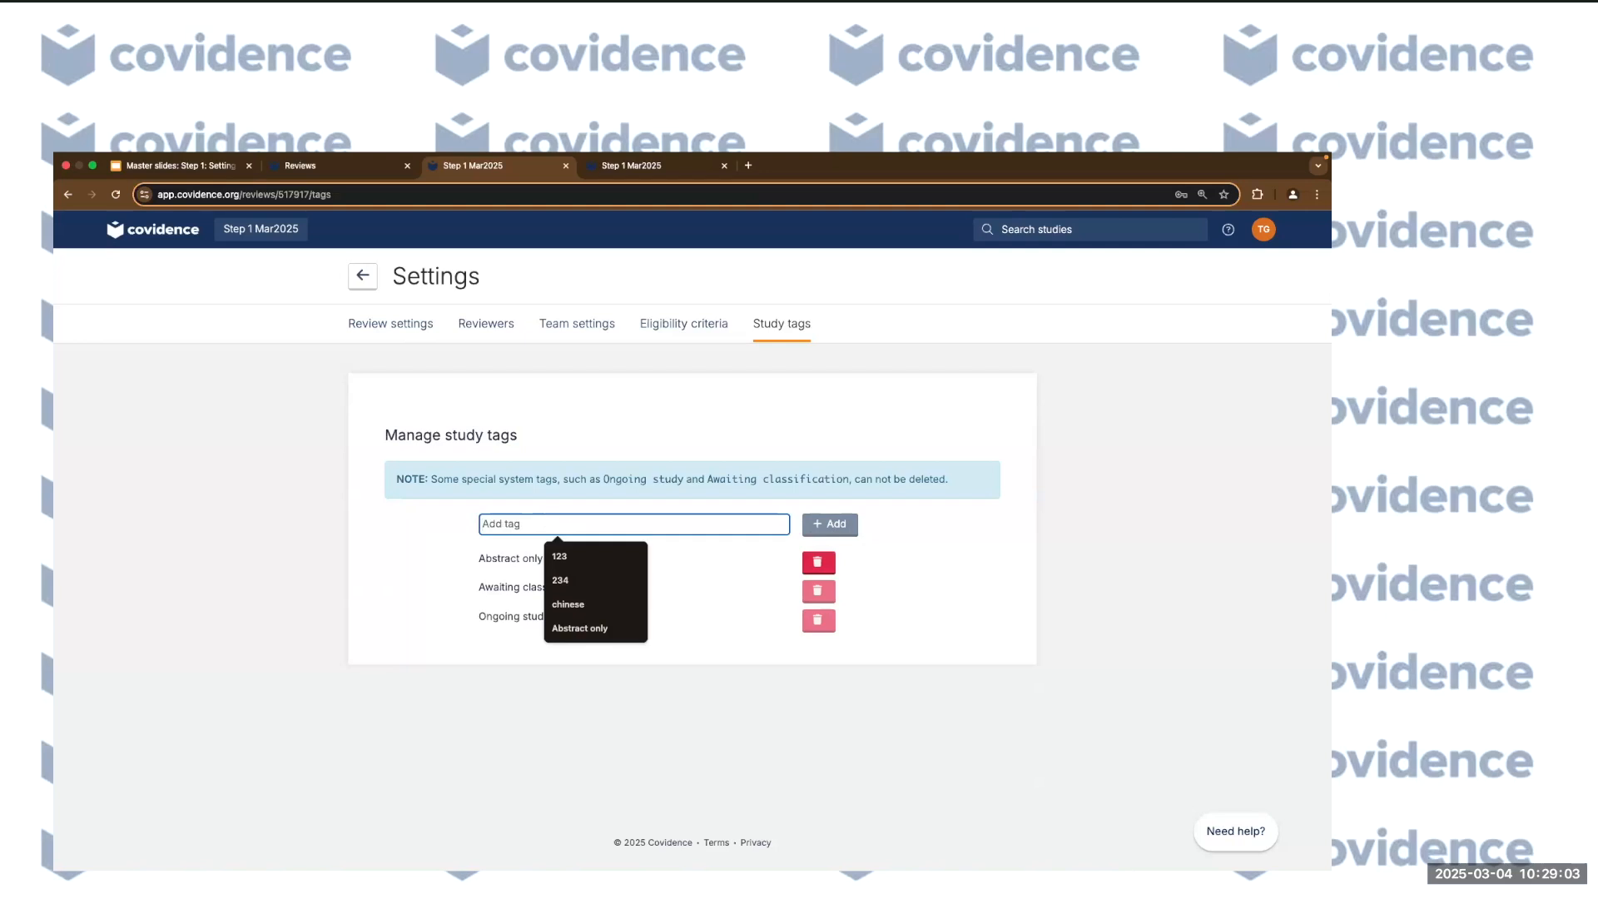
{"action": "type", "text": "Background"}
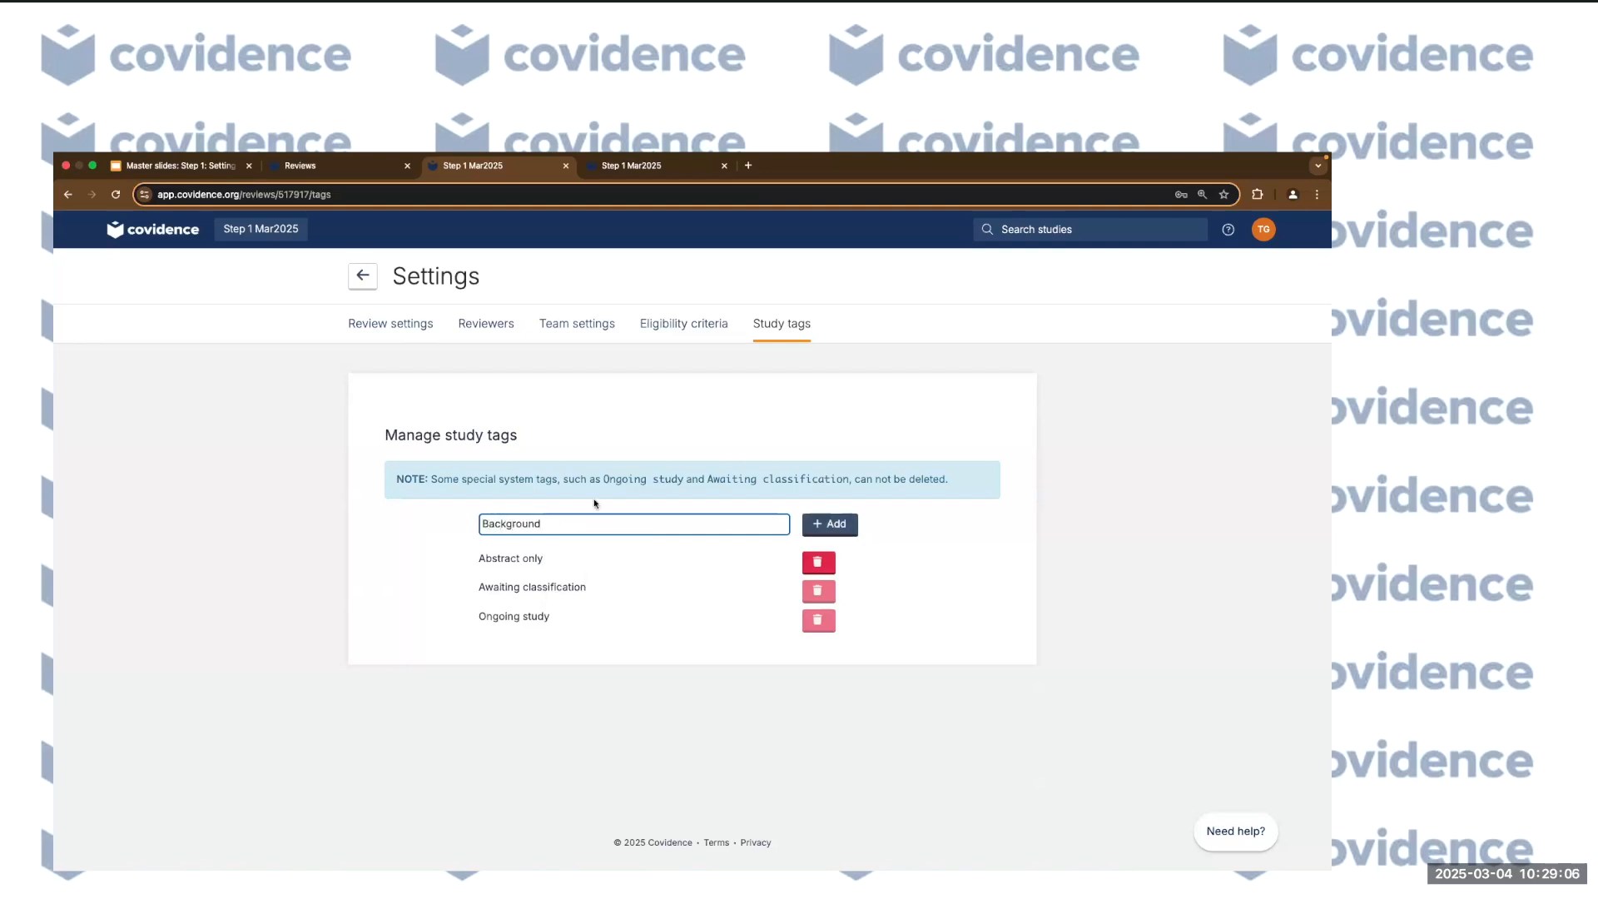
{"action": "left_click", "coordinate": [824, 526]}
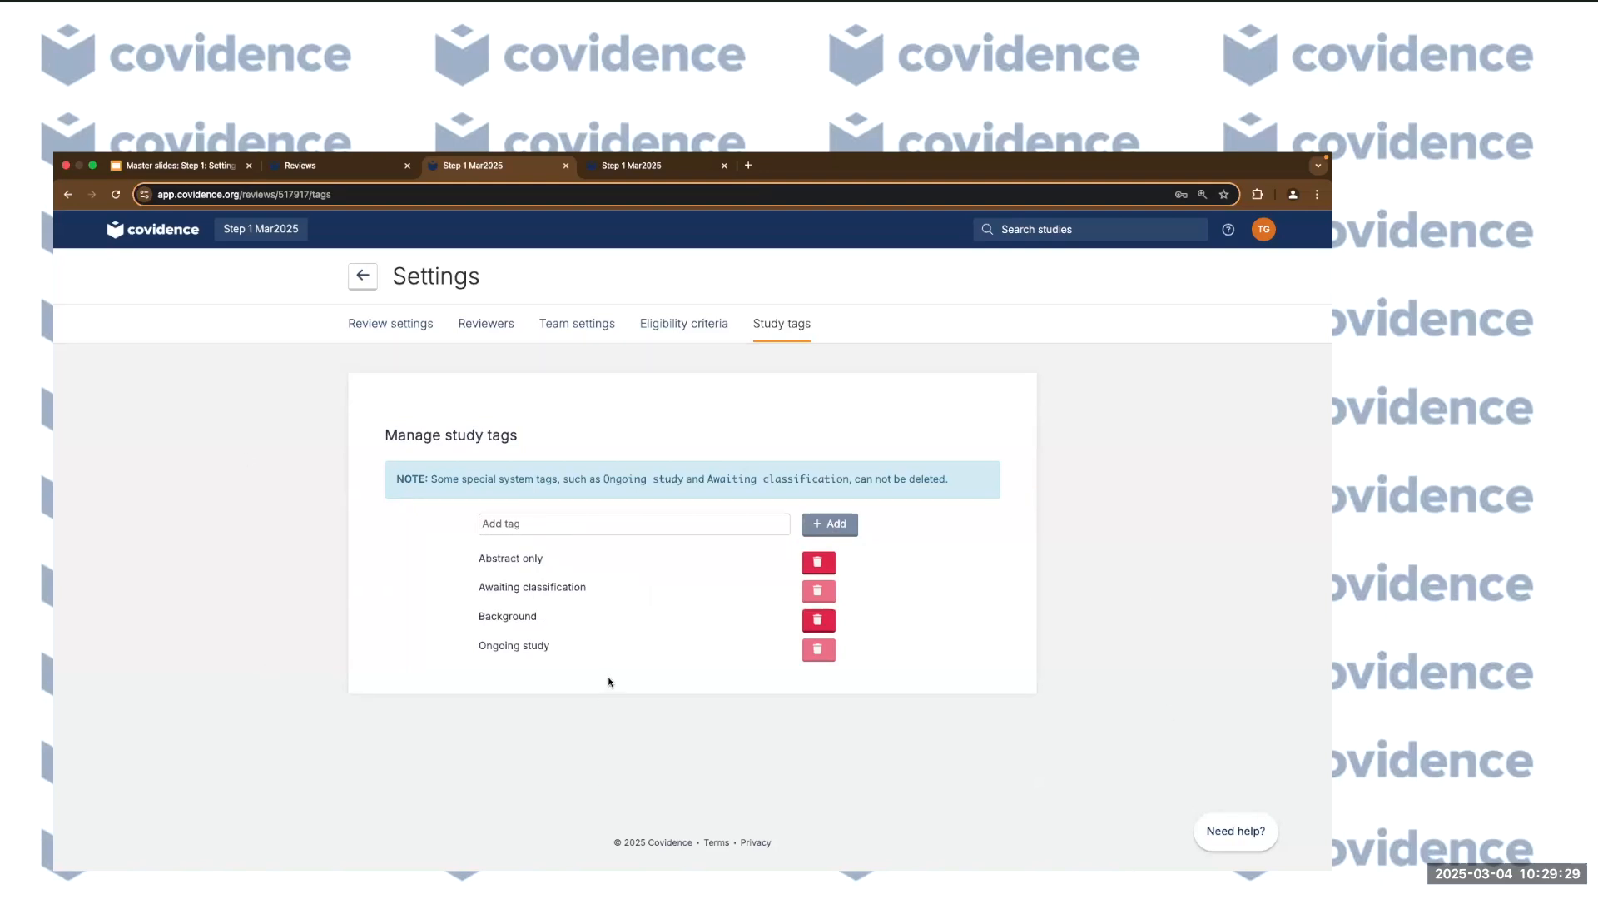
{"action": "left_click", "coordinate": [363, 276]}
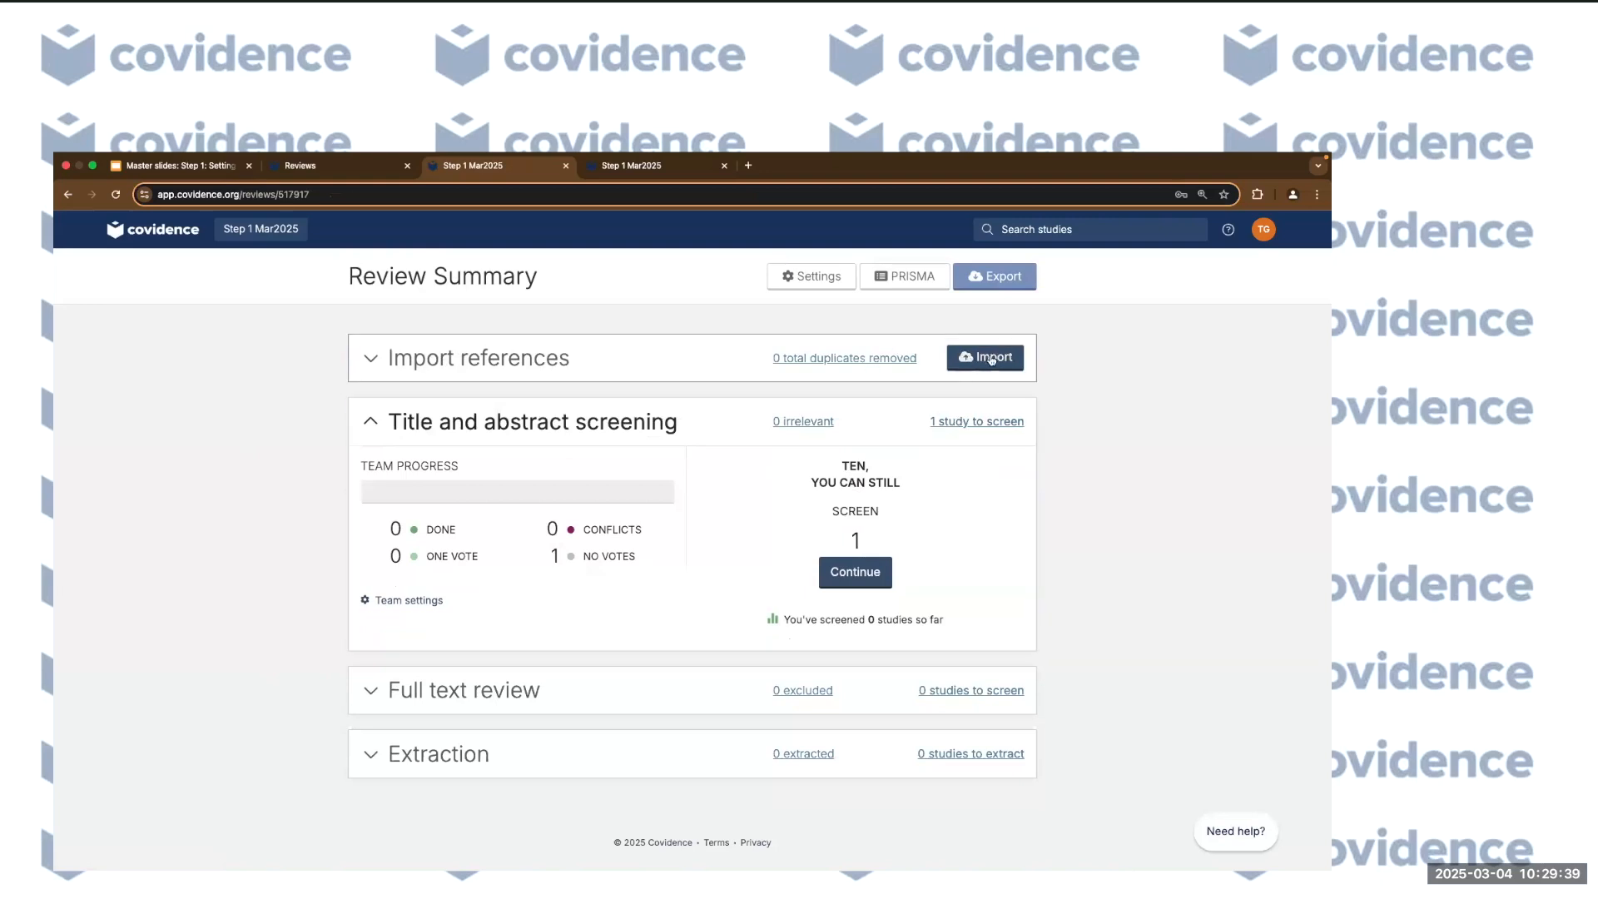
Start a new import from the Import references panel of the Step 1 Mar2025 review.
{"action": "left_click", "coordinate": [990, 359]}
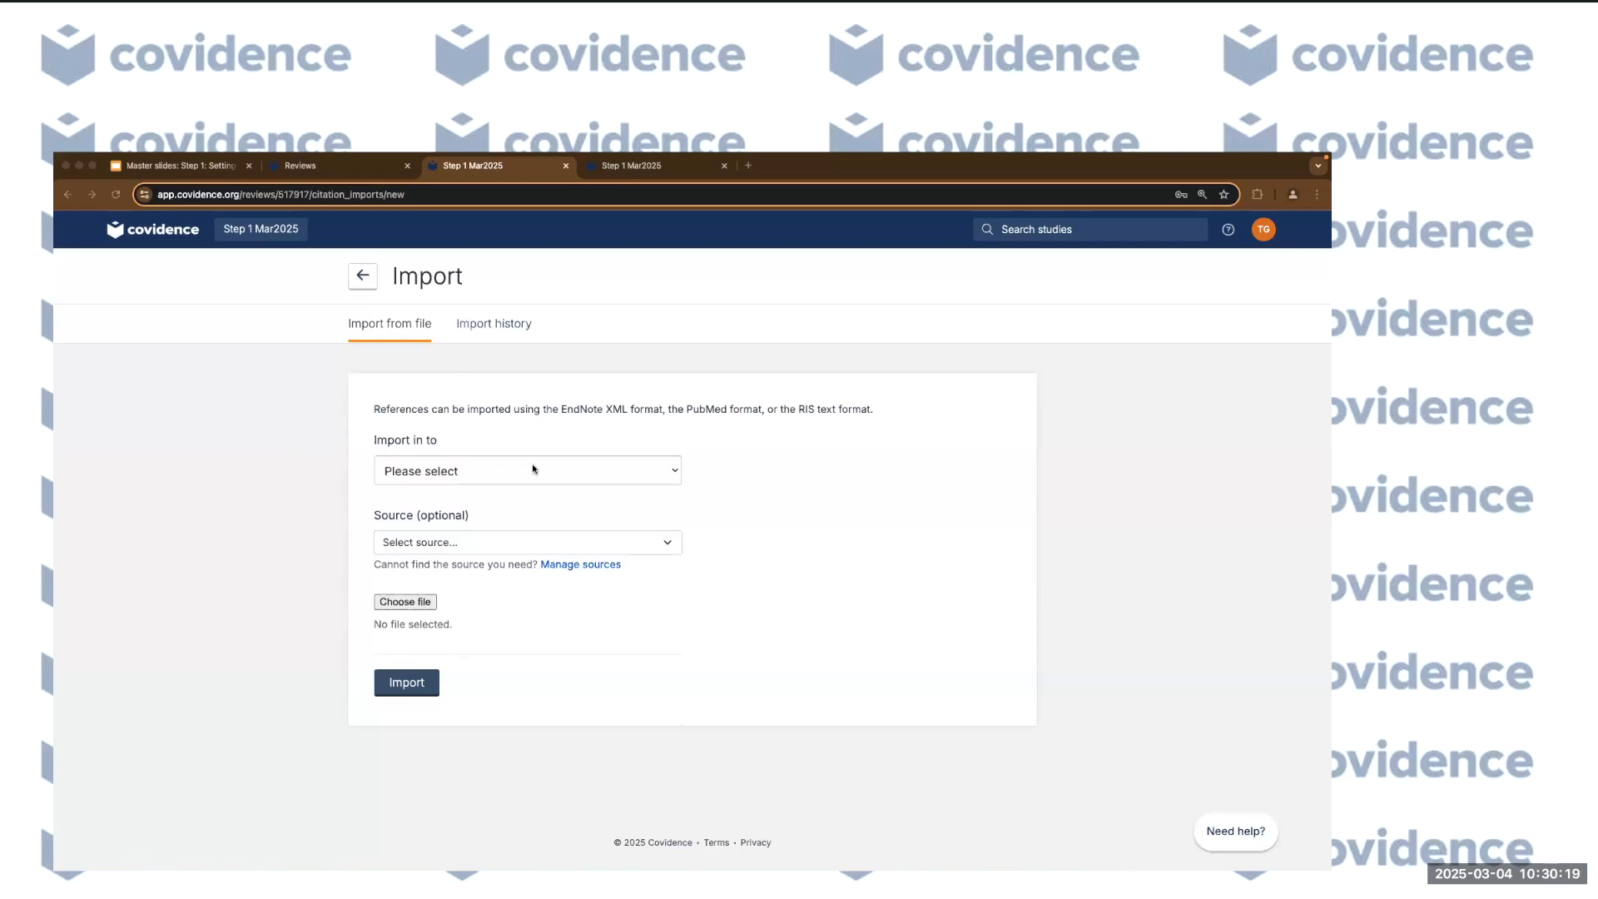
Highlight the supported formats text (EndNote XML, PubMed, RIS) and list the 'Import in to' destinations.
{"action": "left_click_drag", "start_coordinate": [559, 409], "coordinate": [867, 408]}
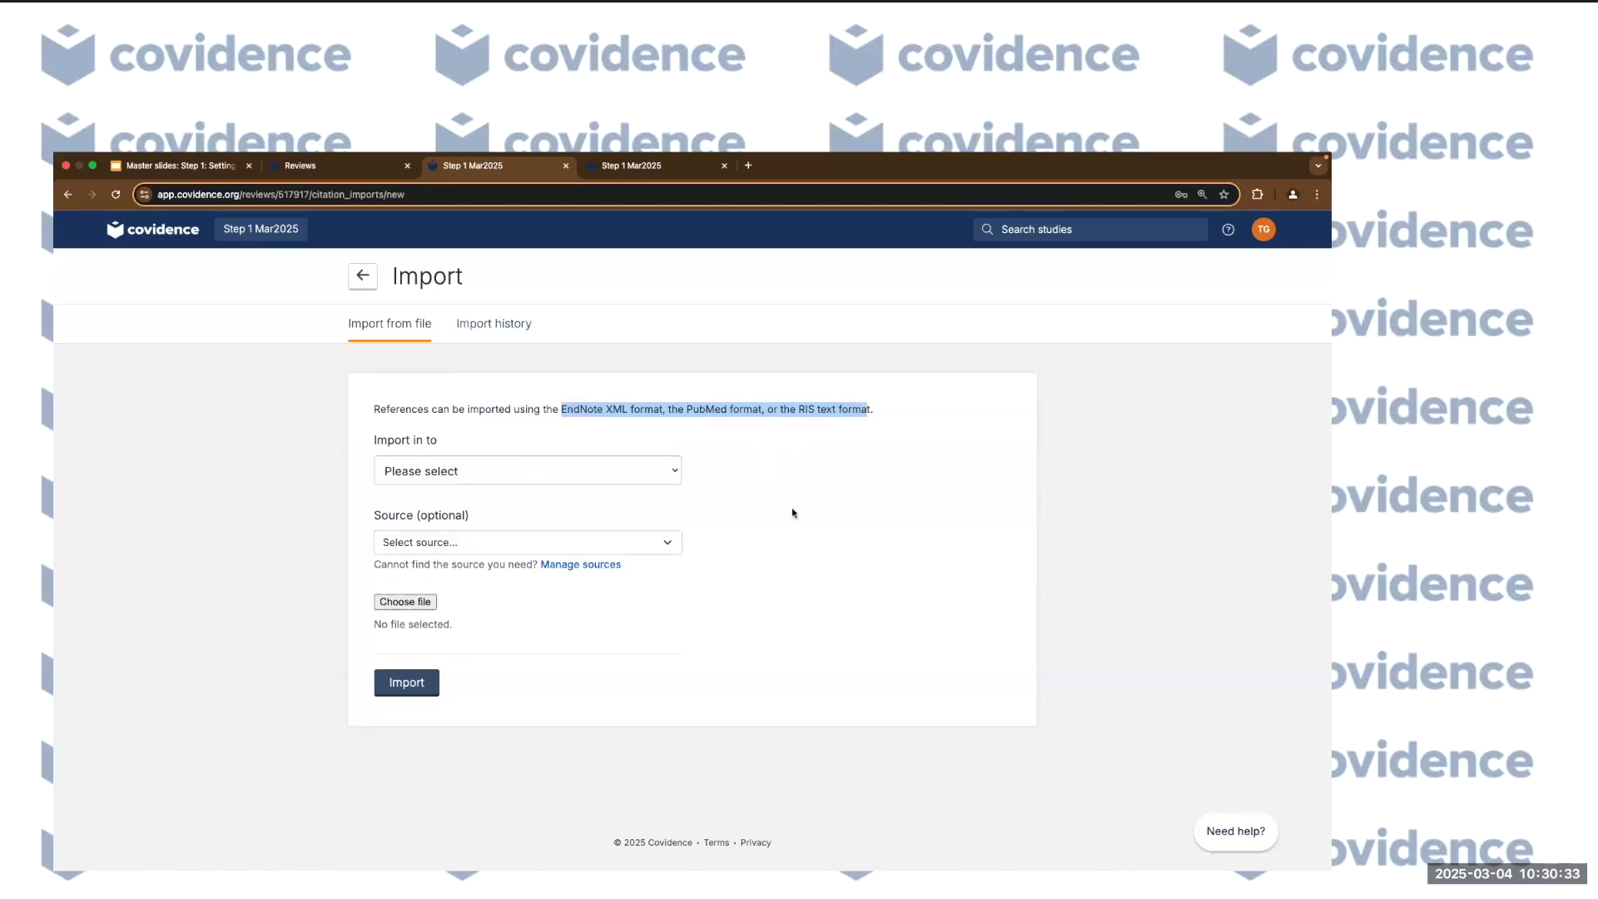
{"action": "left_click", "coordinate": [628, 434]}
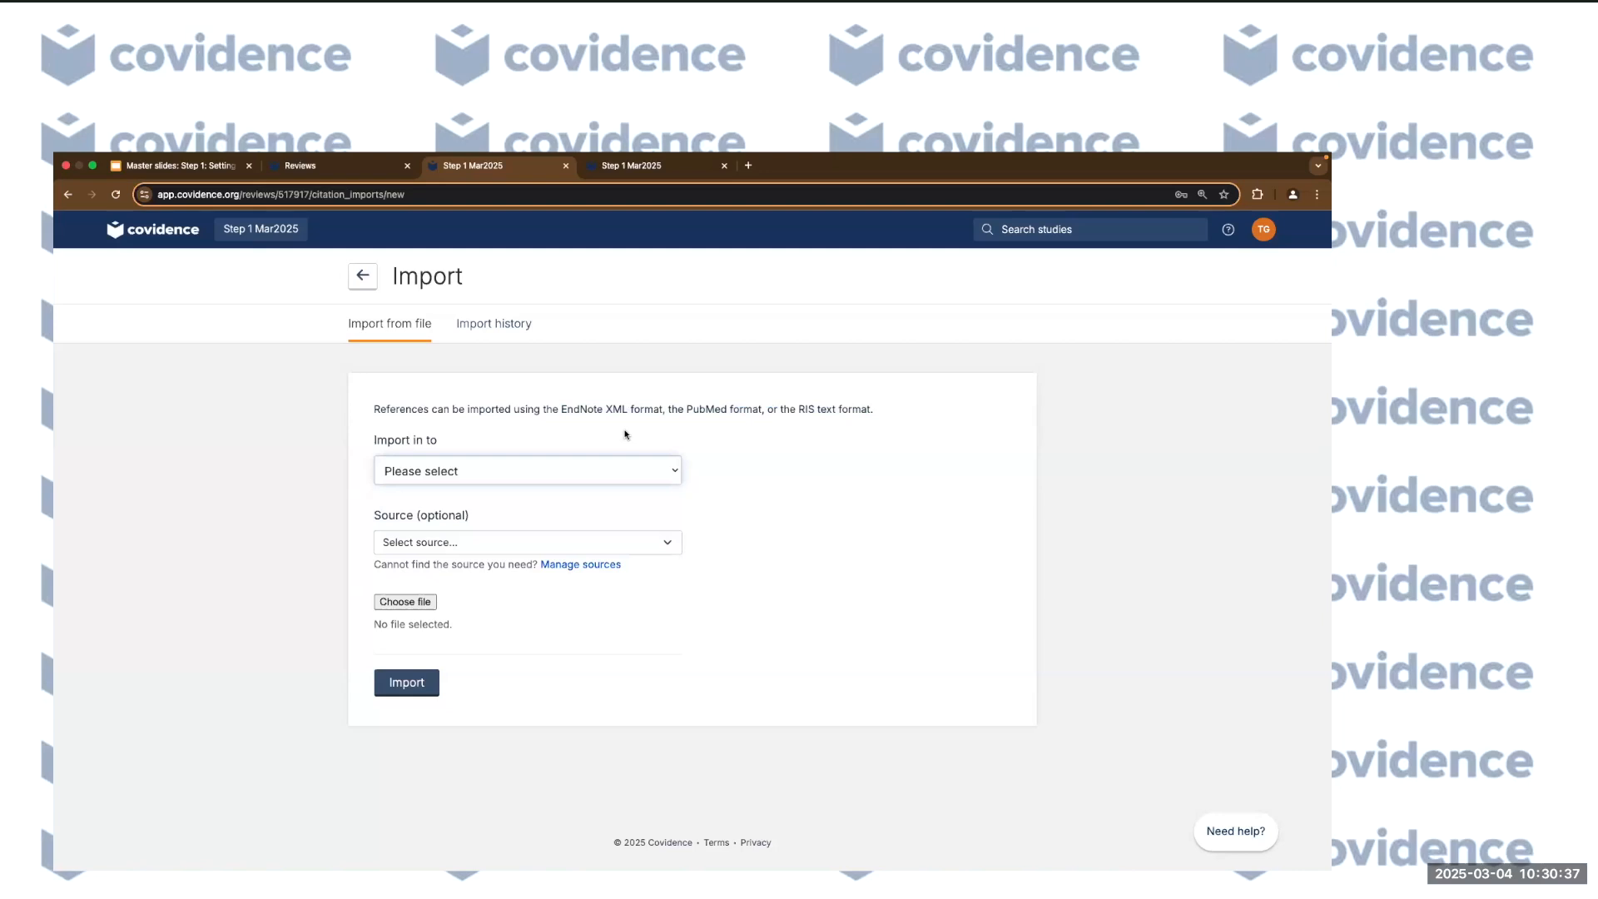
{"action": "left_click_drag", "start_coordinate": [561, 409], "coordinate": [664, 410]}
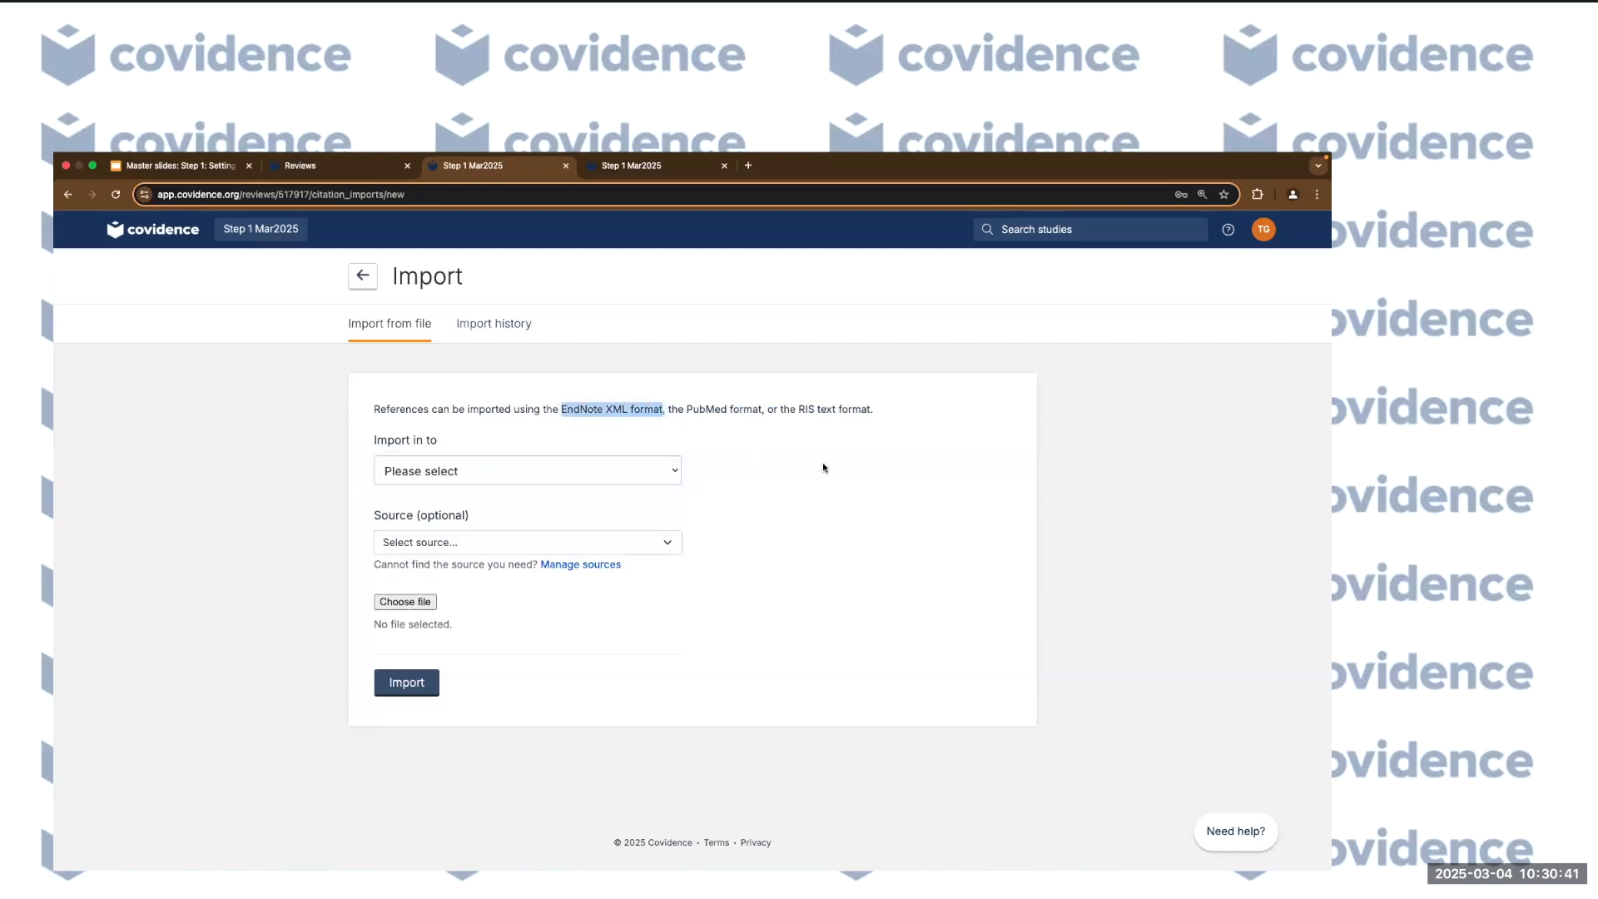
{"action": "left_click", "coordinate": [861, 470]}
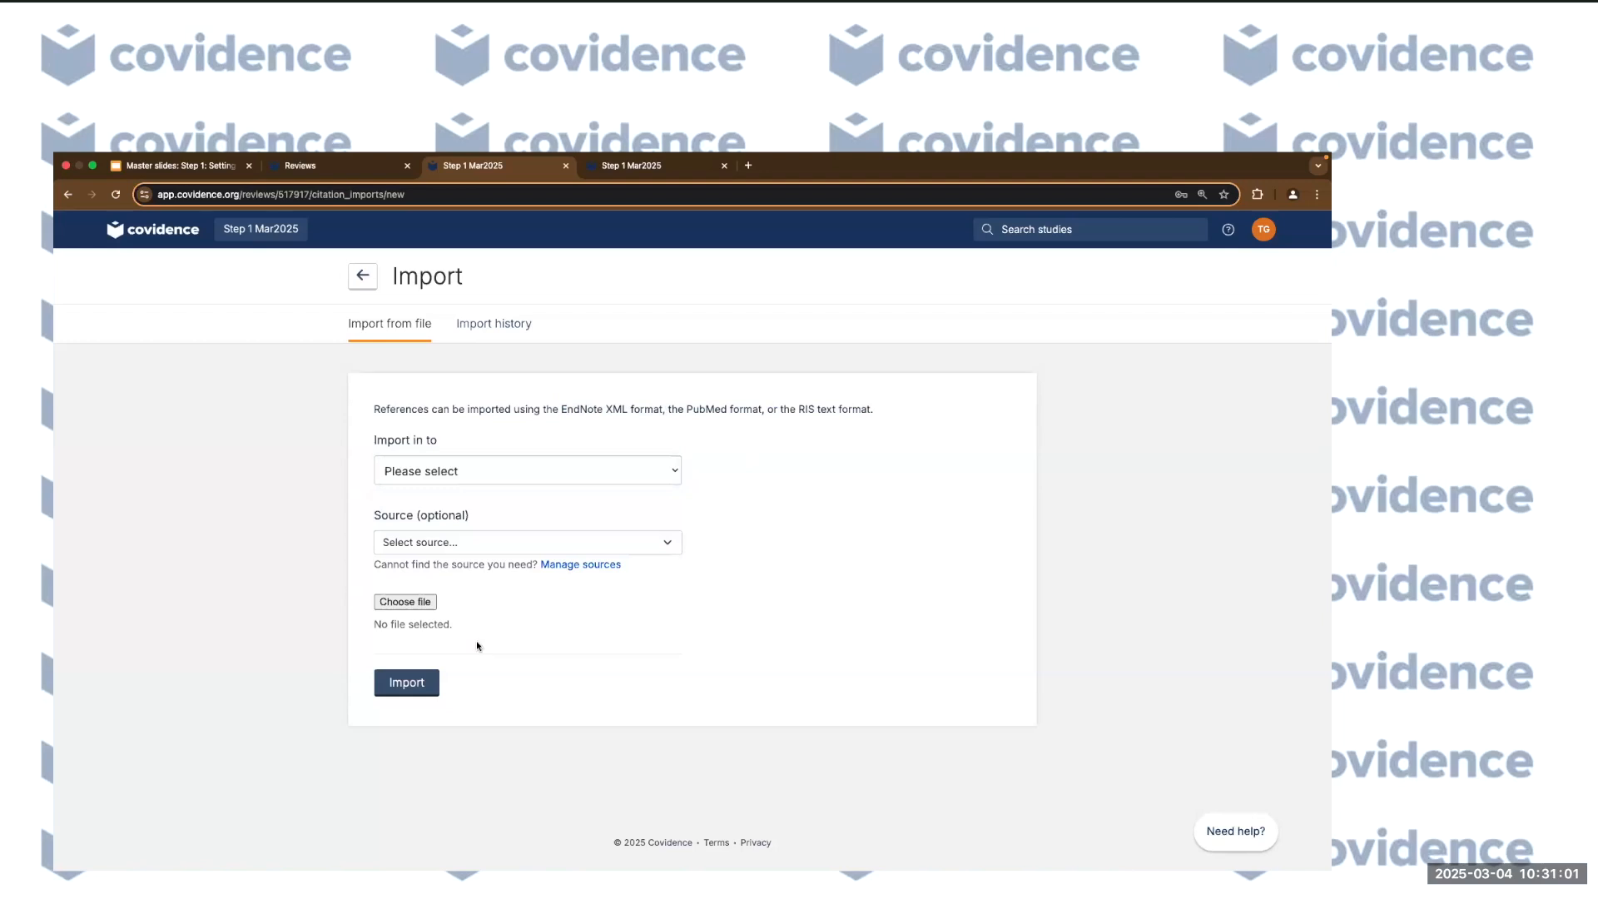
{"action": "left_click", "coordinate": [653, 475]}
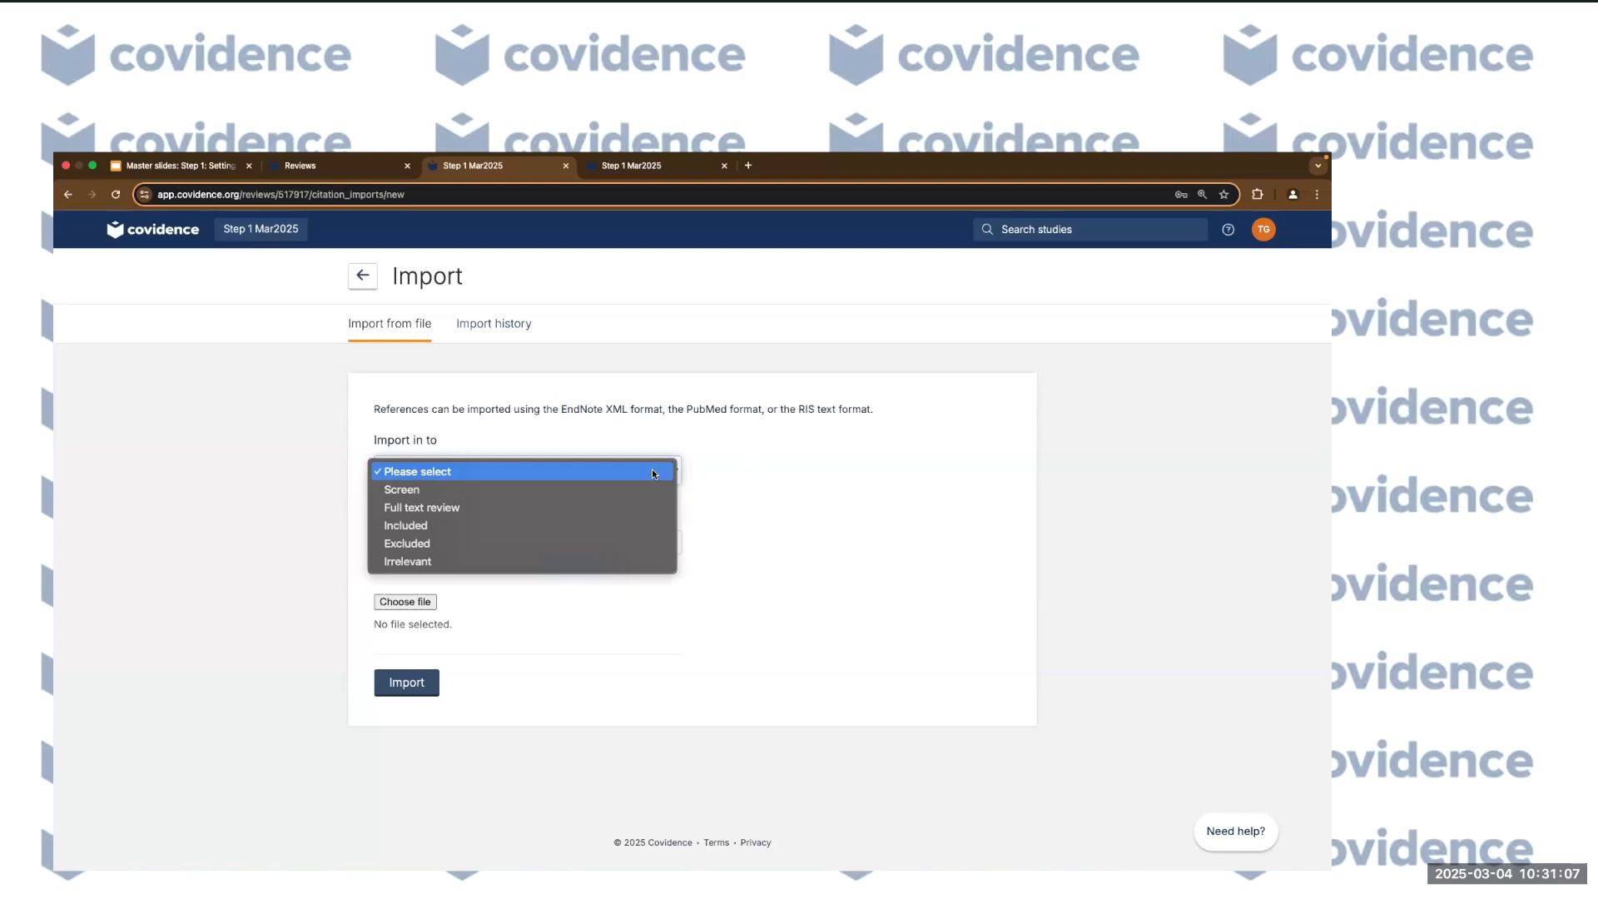
Try Screen, Full text review, Included and Excluded, leaving Irrelevant as the import destination.
{"action": "left_click", "coordinate": [500, 490]}
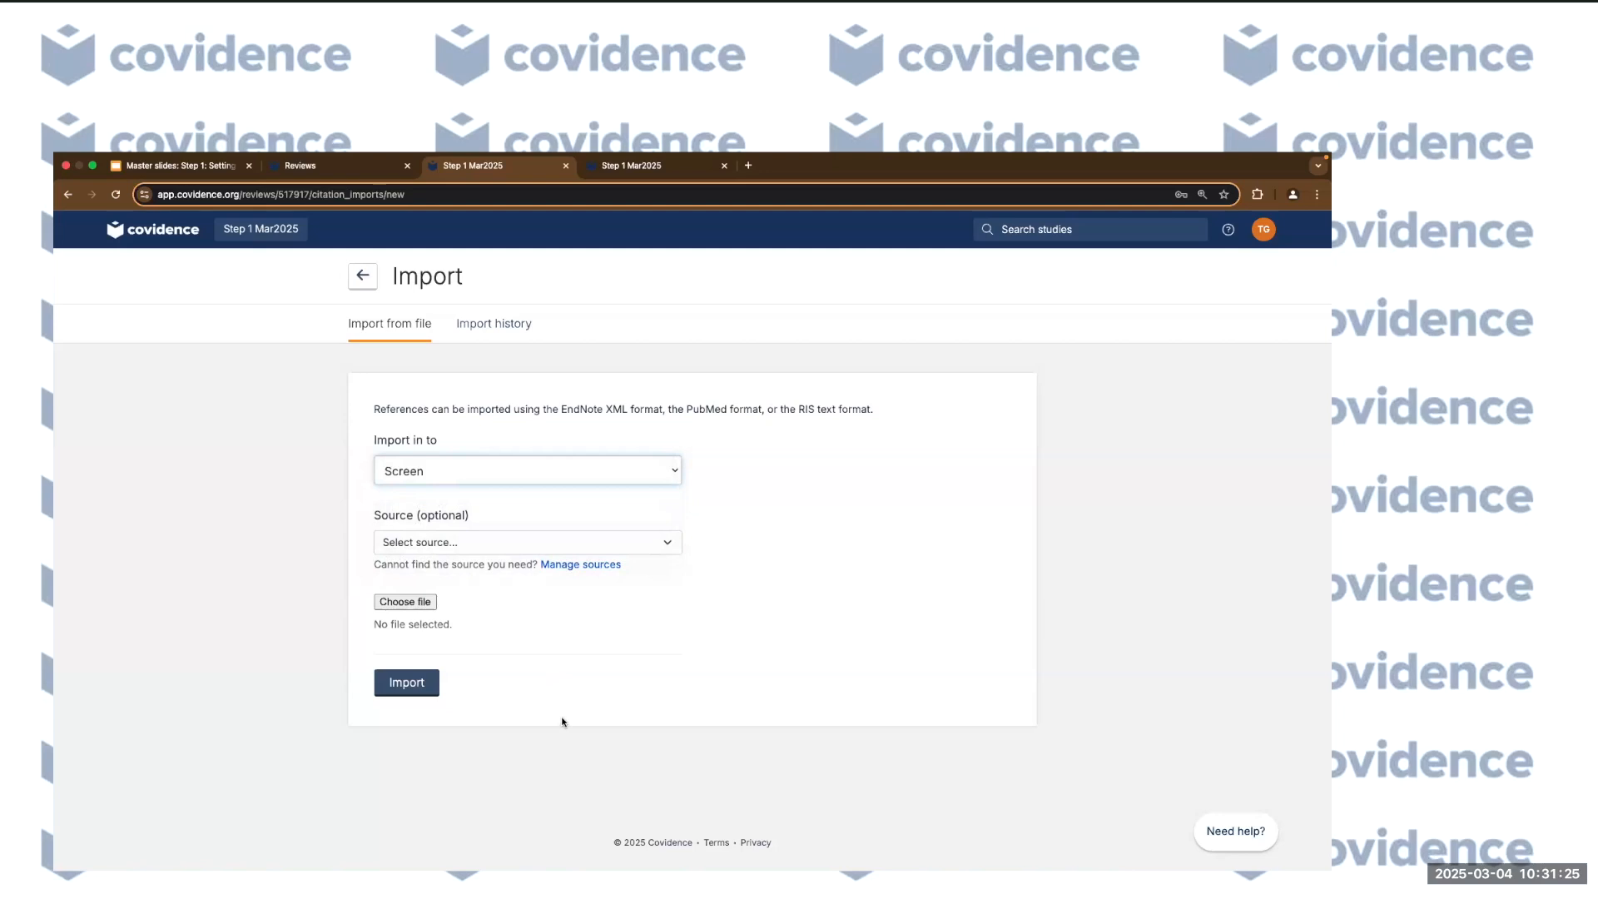
{"action": "left_click", "coordinate": [634, 471]}
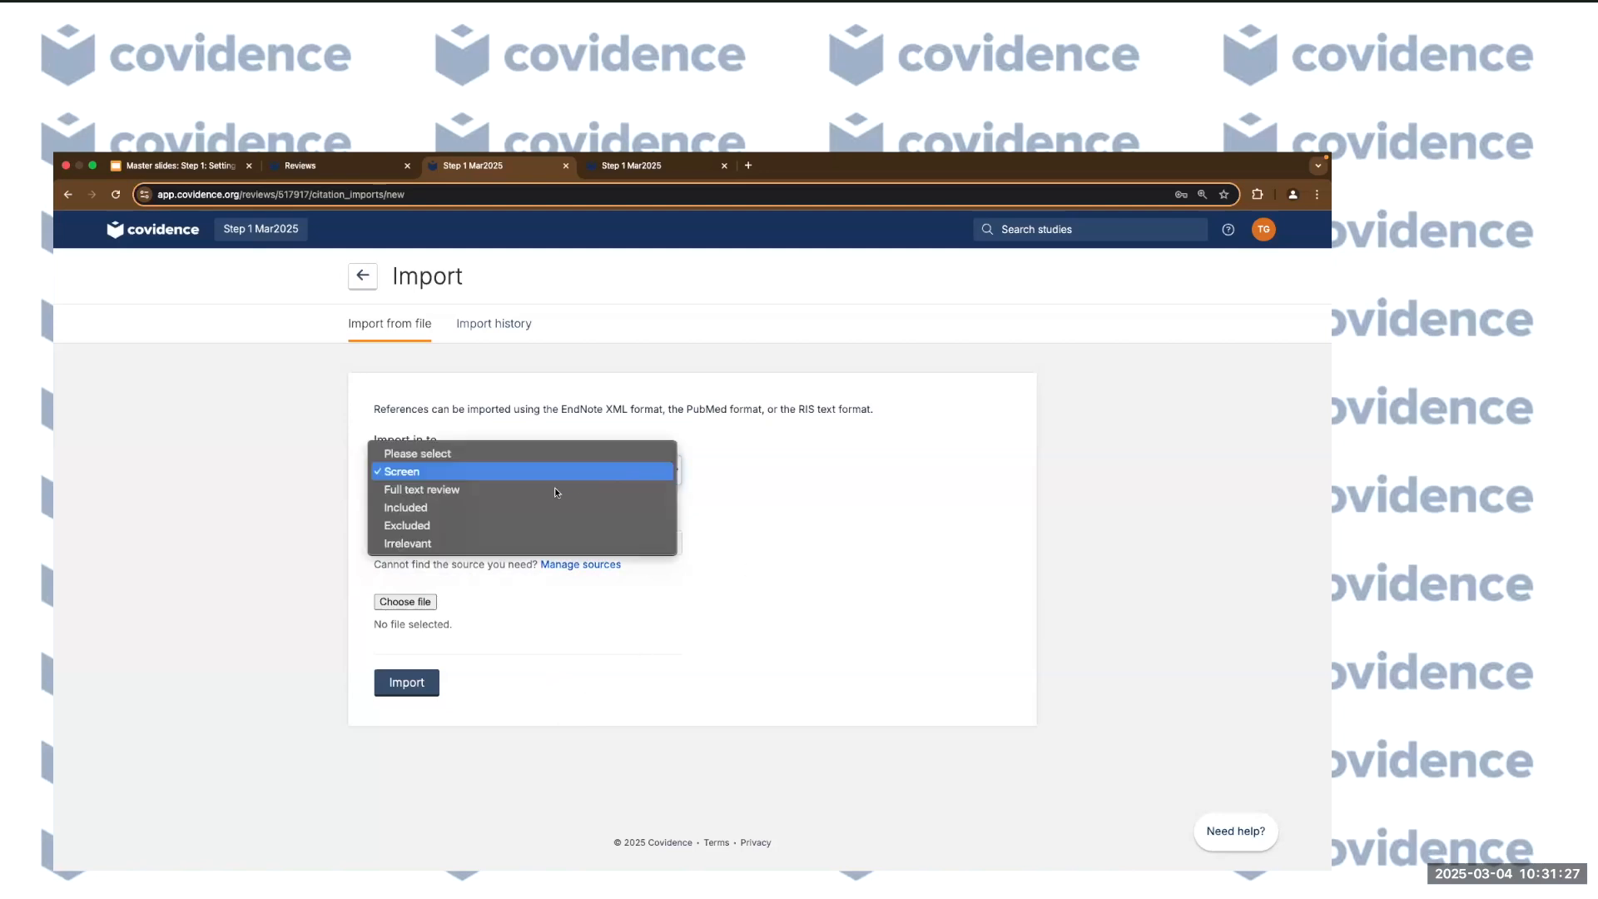
{"action": "left_click", "coordinate": [547, 489]}
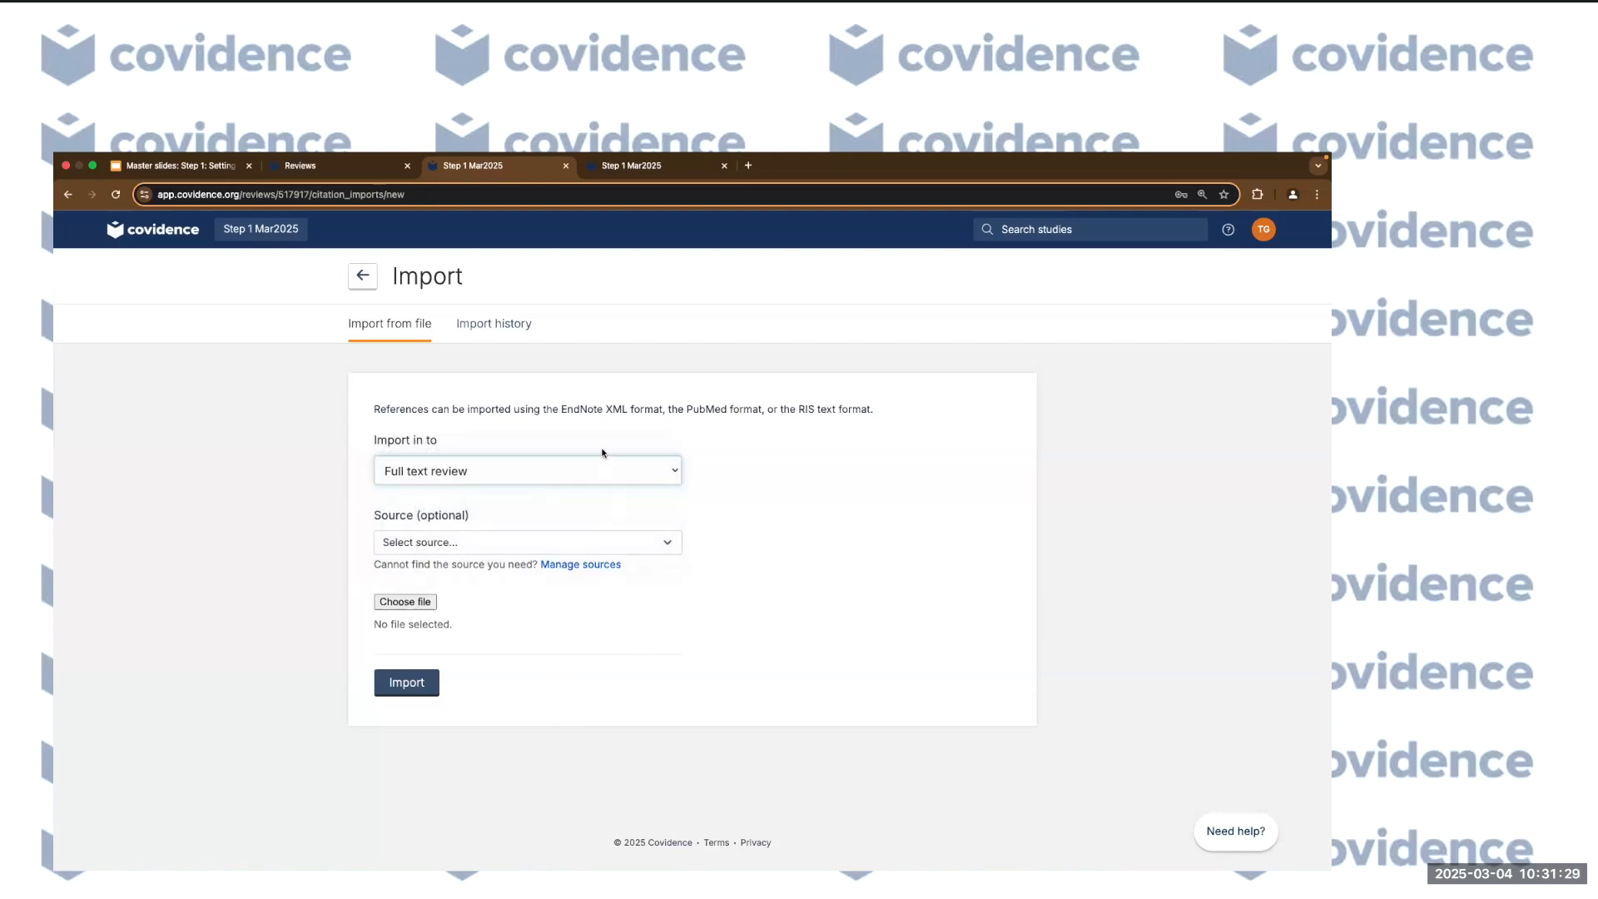
{"action": "left_click", "coordinate": [620, 467]}
{"action": "left_click", "coordinate": [498, 483]}
{"action": "left_click", "coordinate": [577, 475]}
{"action": "left_click", "coordinate": [507, 493]}
{"action": "left_click", "coordinate": [616, 476]}
{"action": "left_click", "coordinate": [537, 493]}
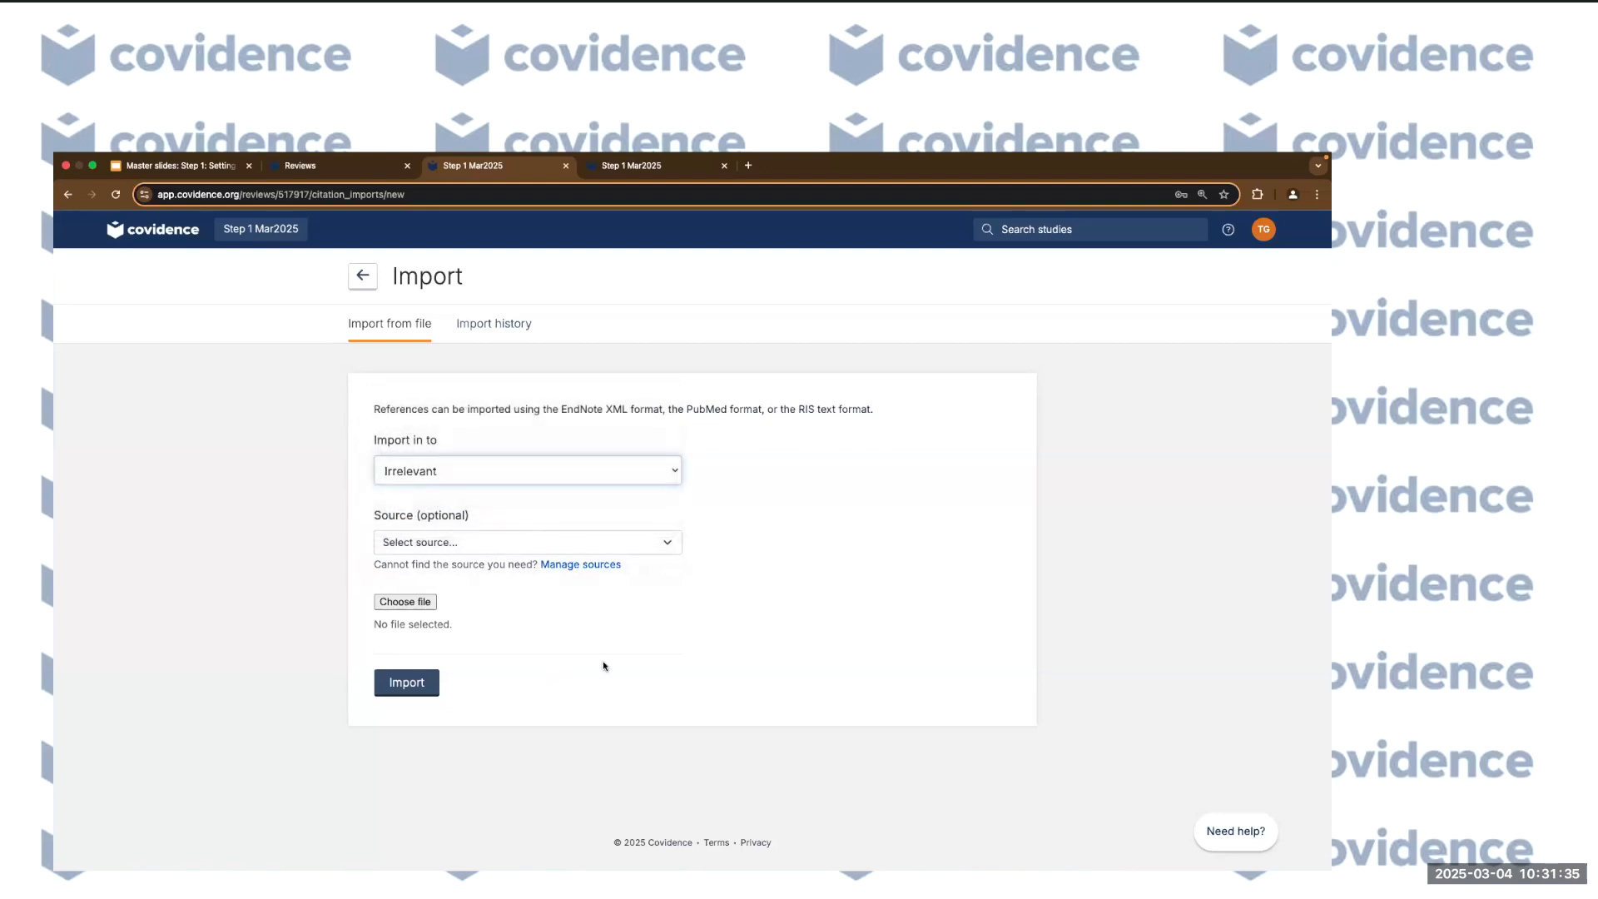
{"action": "left_click", "coordinate": [536, 542]}
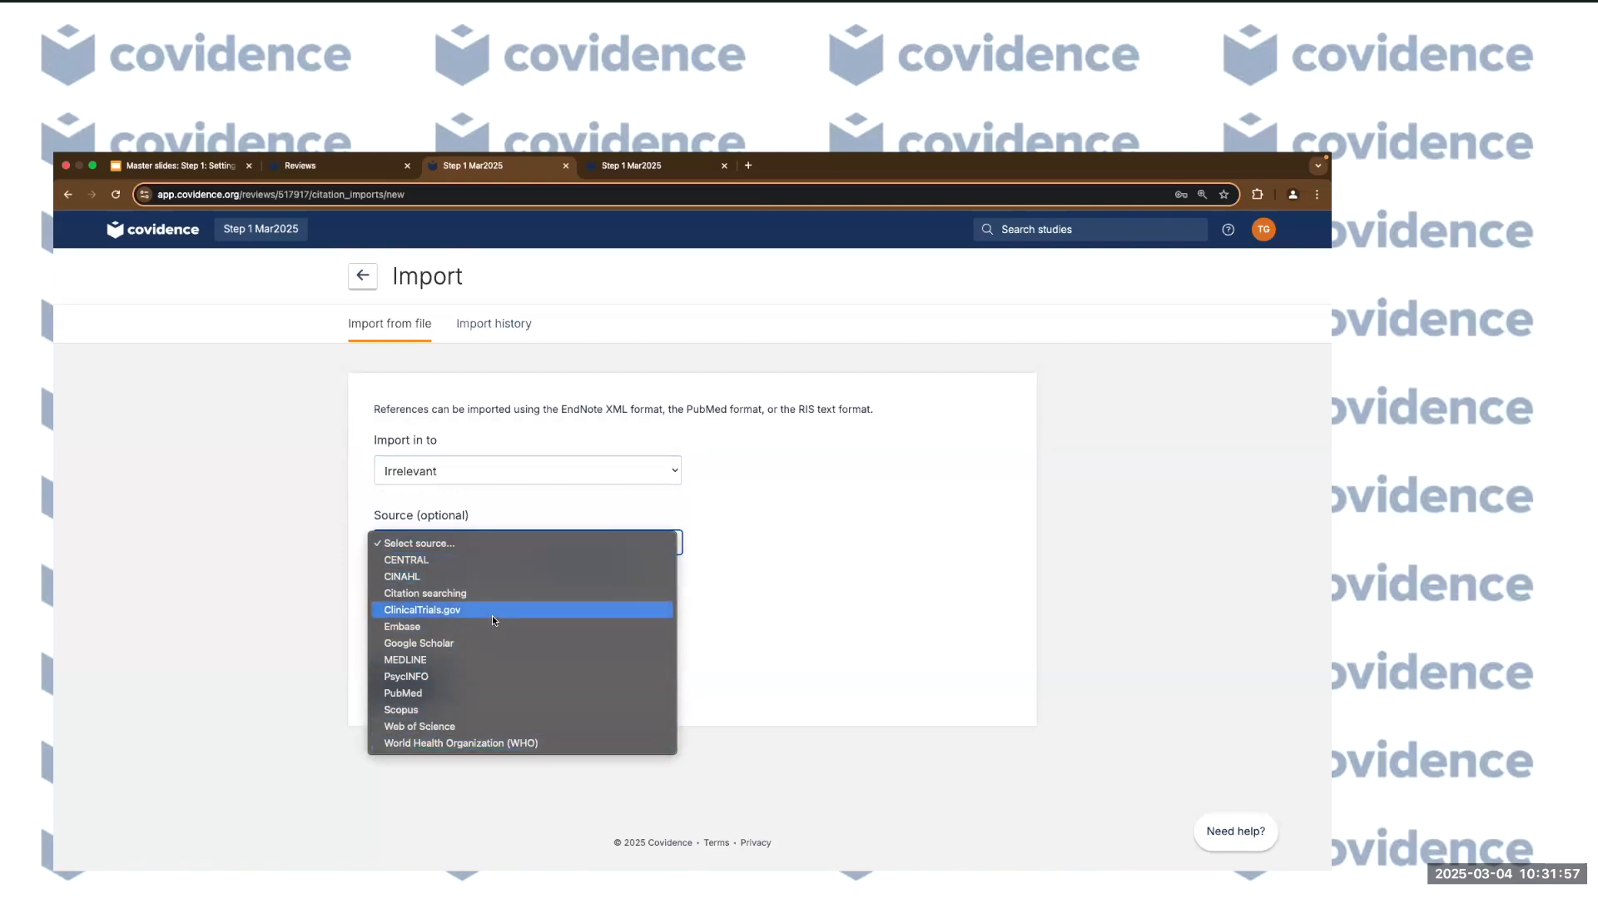
Add ERIC as a new reference source in the source manager.
{"action": "left_click", "coordinate": [759, 637]}
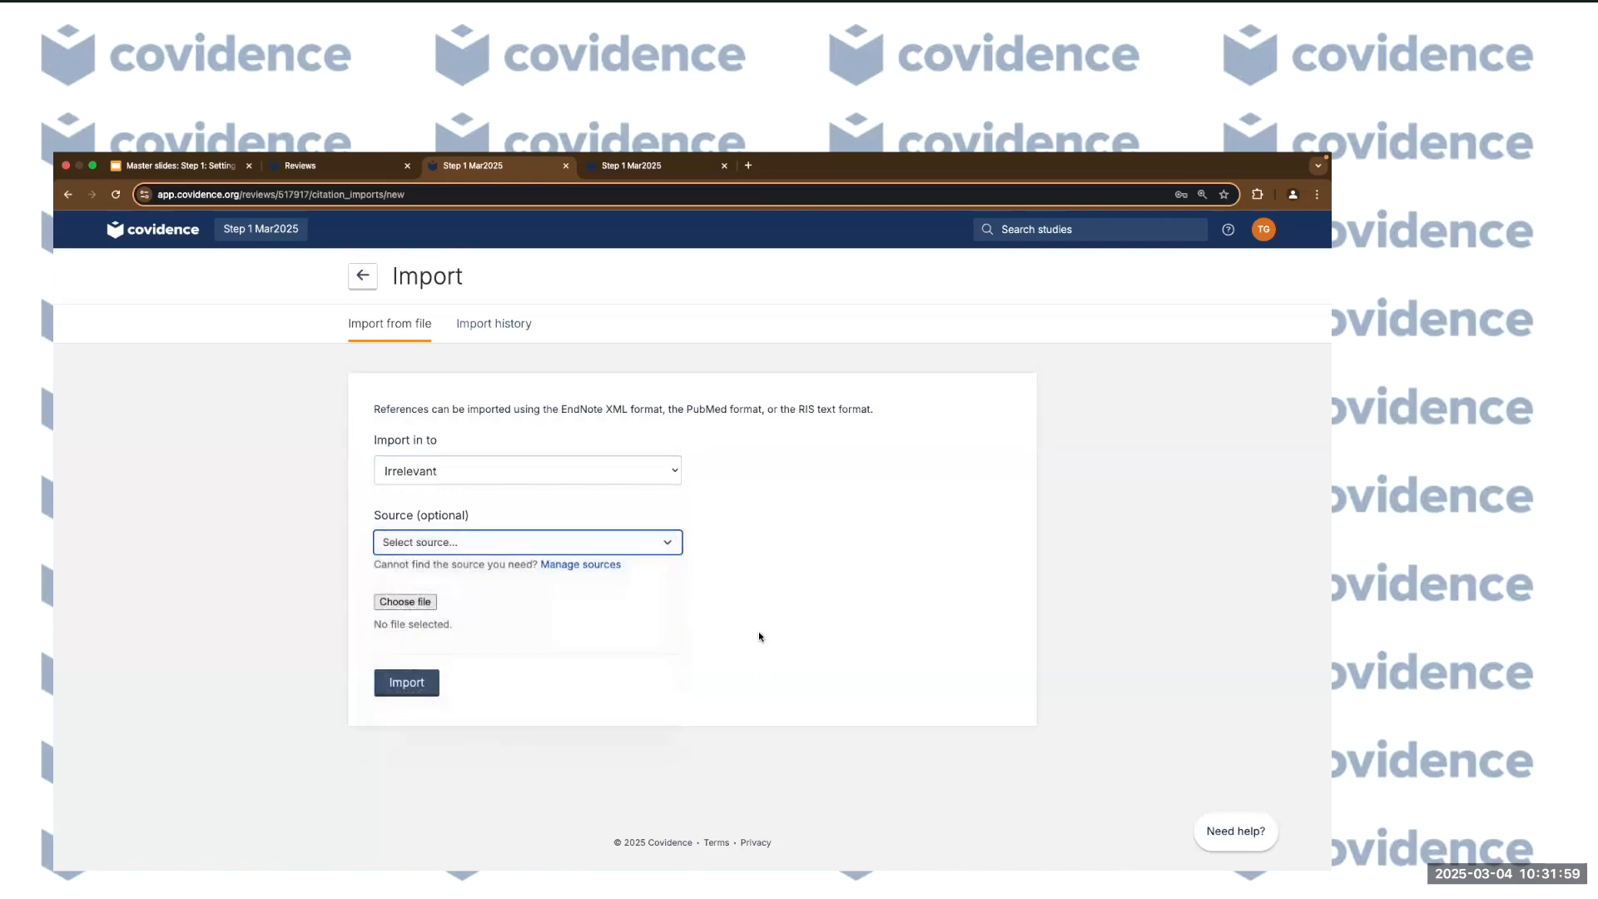
{"action": "left_click", "coordinate": [584, 571]}
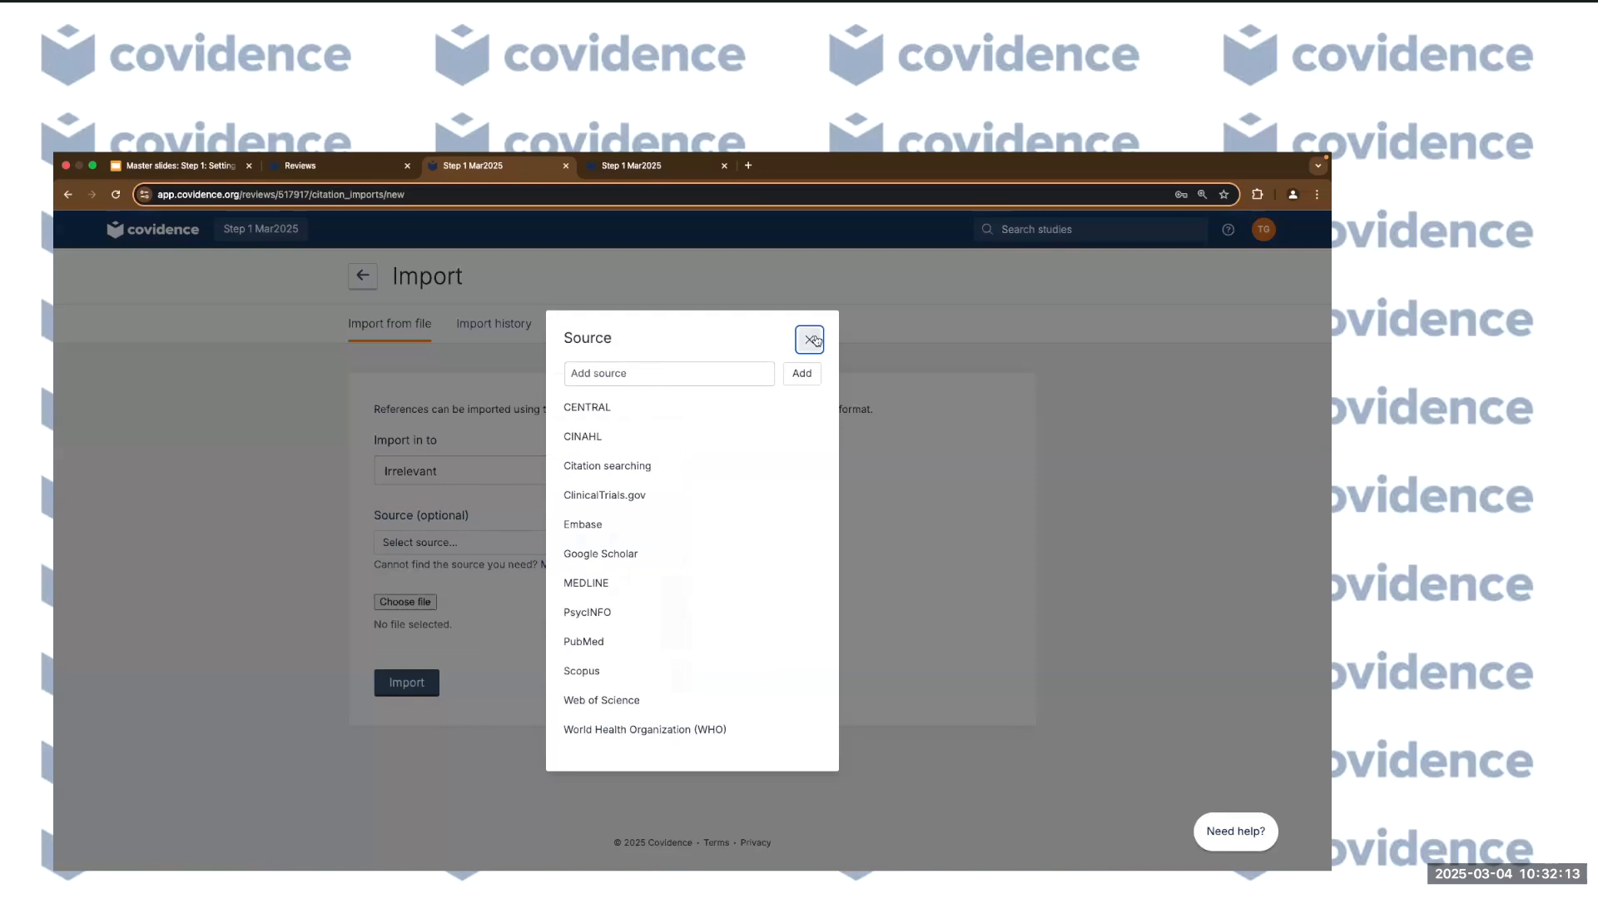
{"action": "left_click", "coordinate": [617, 375]}
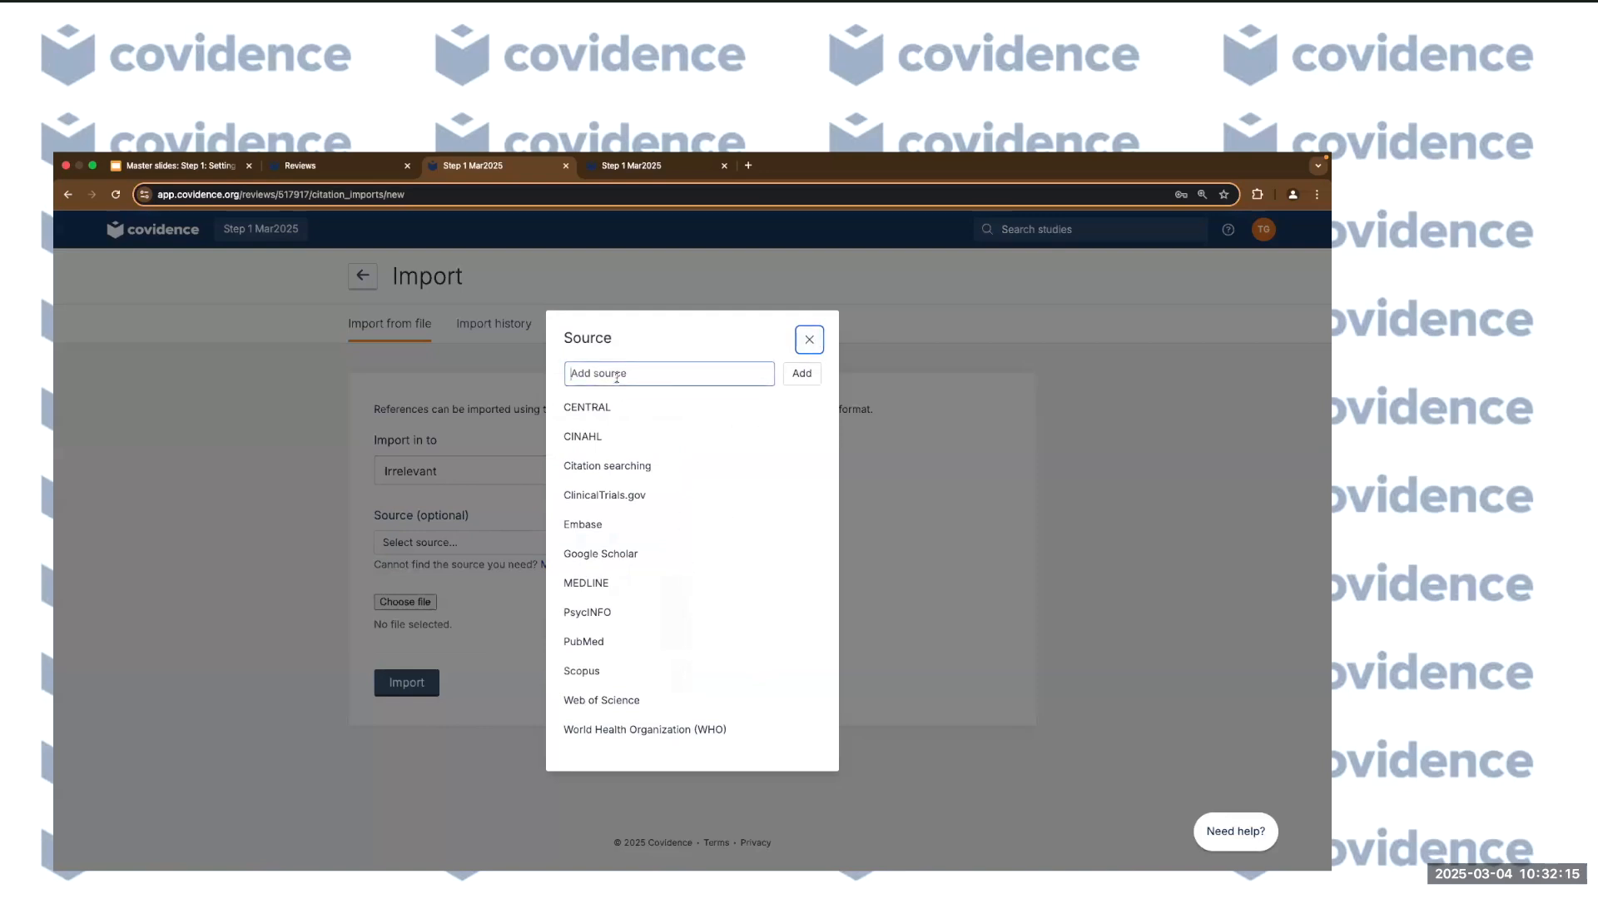
{"action": "type", "text": "ERIC"}
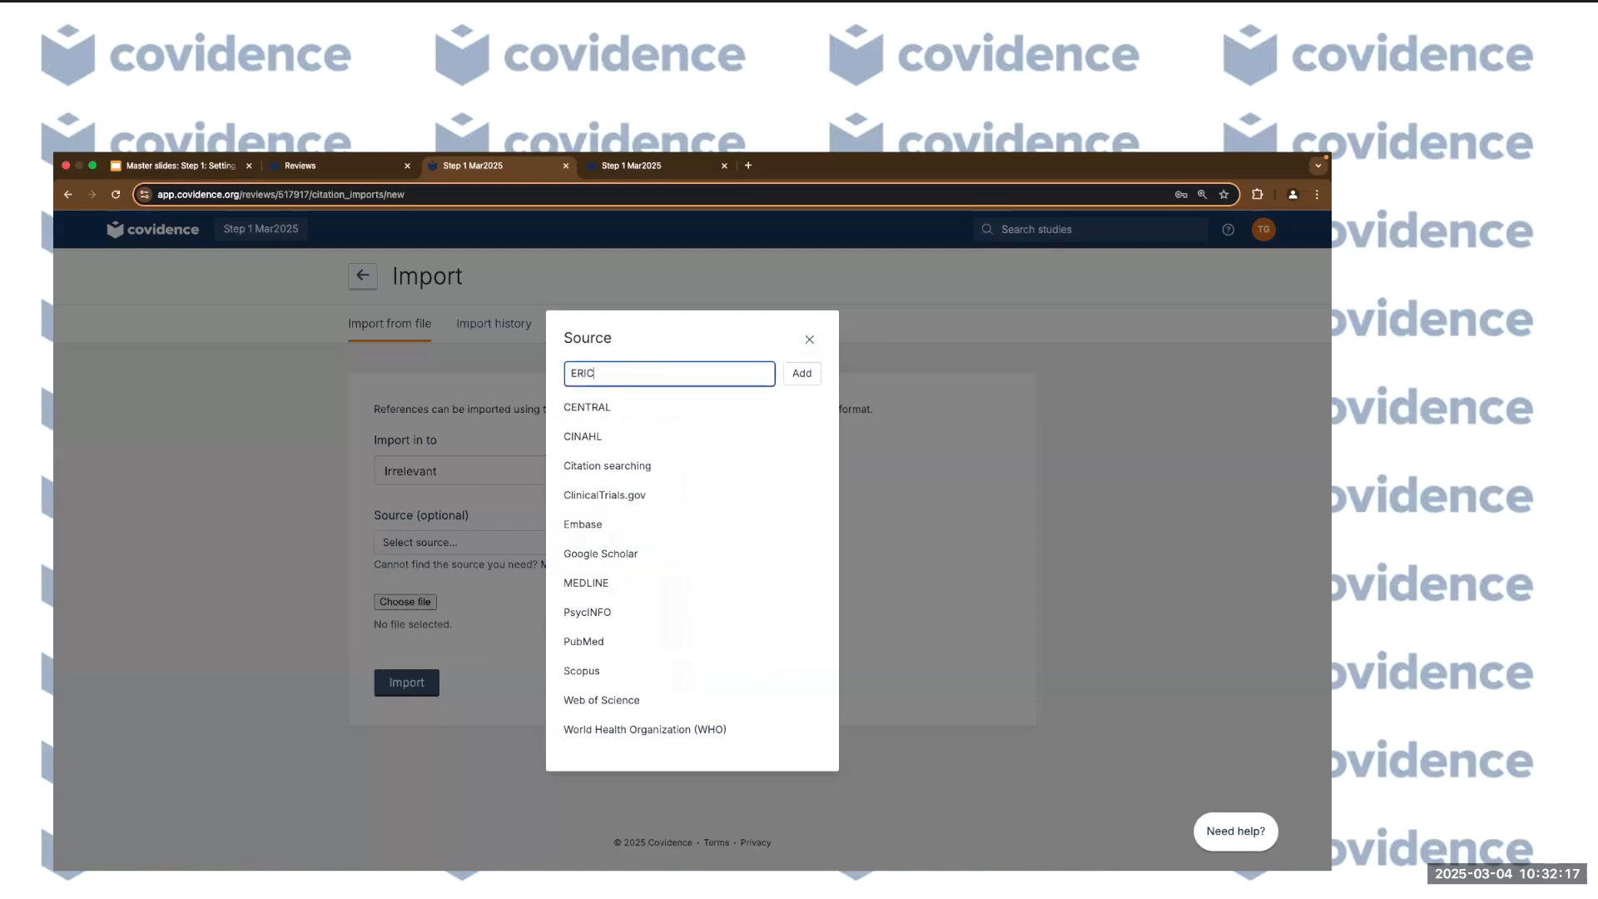
{"action": "left_click", "coordinate": [801, 376]}
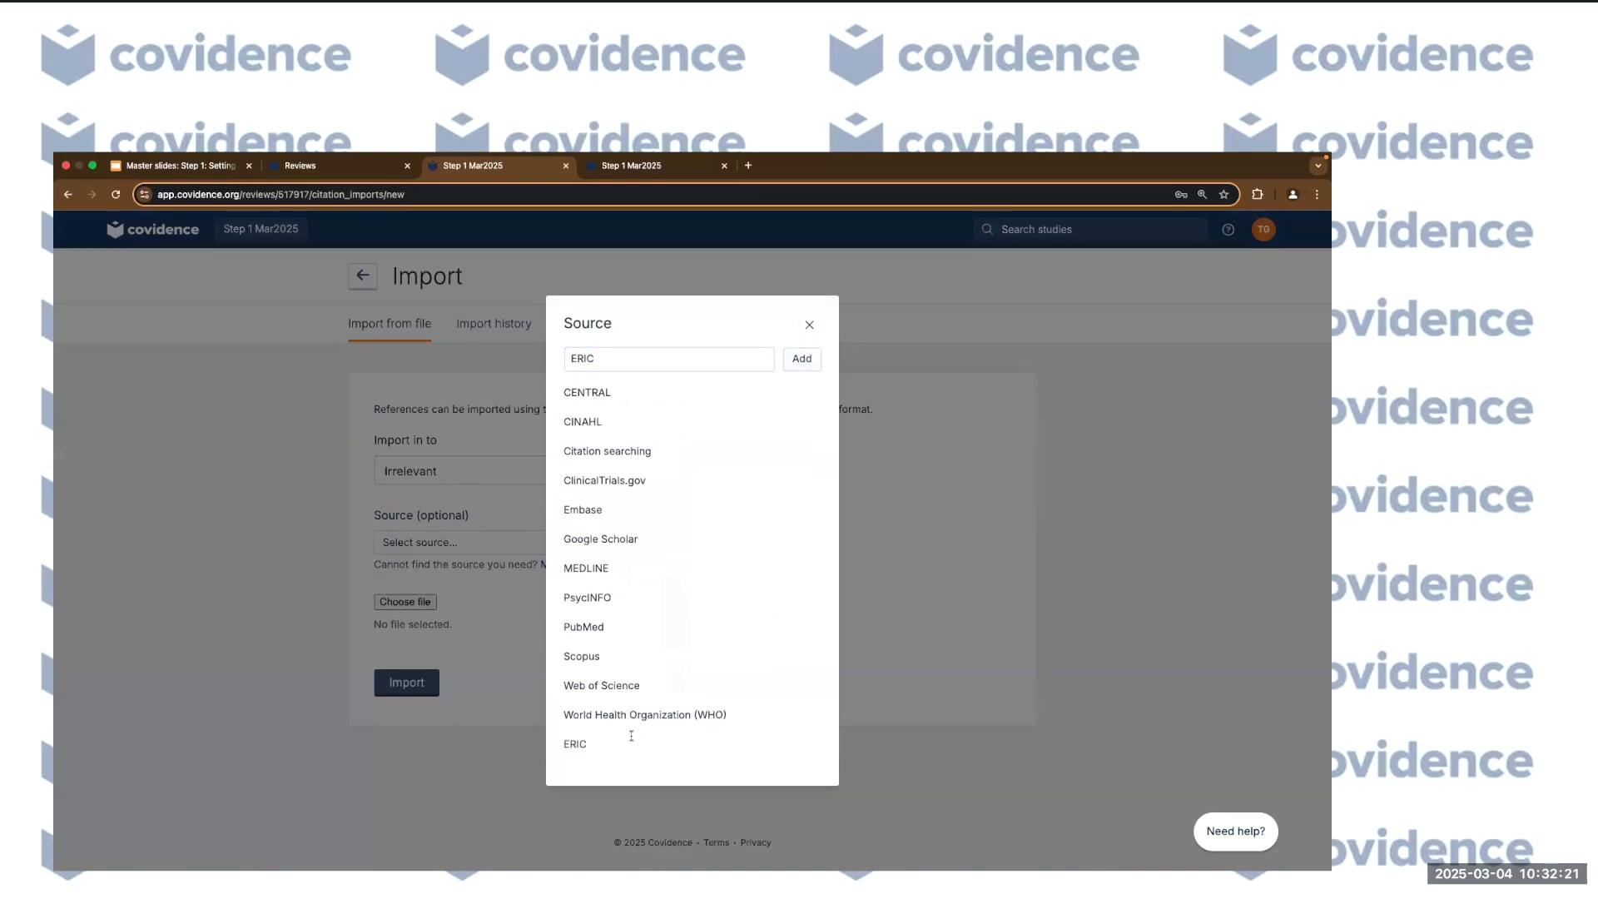
{"action": "left_click", "coordinate": [860, 553]}
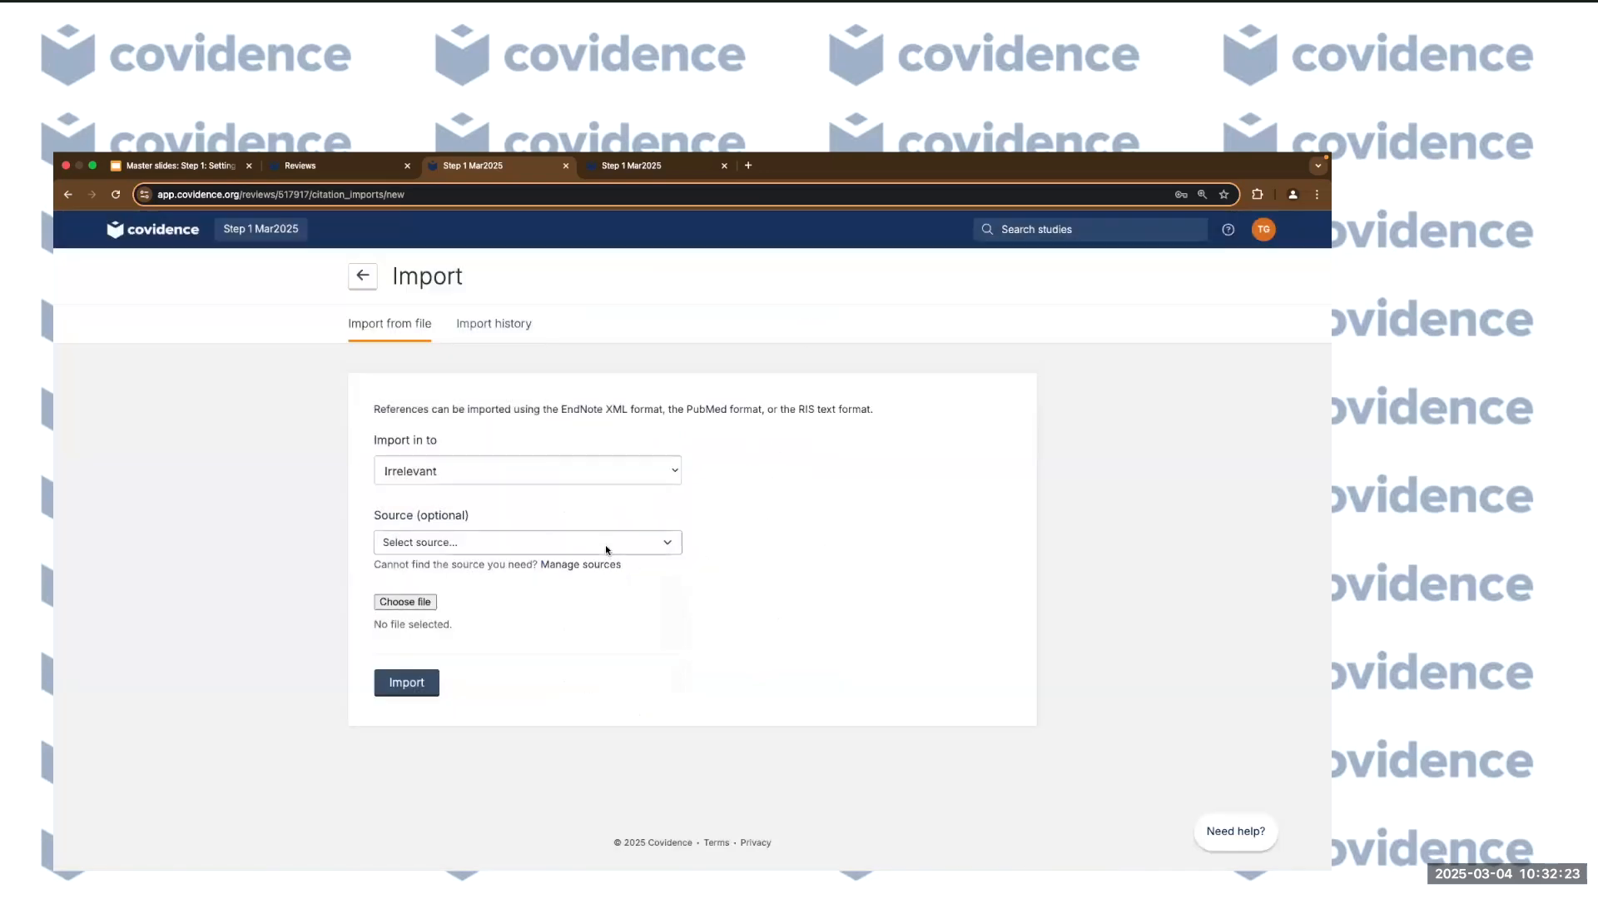
Choose ERIC as the import's source, then exit full screen.
{"action": "left_click", "coordinate": [606, 547]}
{"action": "left_click", "coordinate": [541, 626]}
{"action": "left_click", "coordinate": [819, 584]}
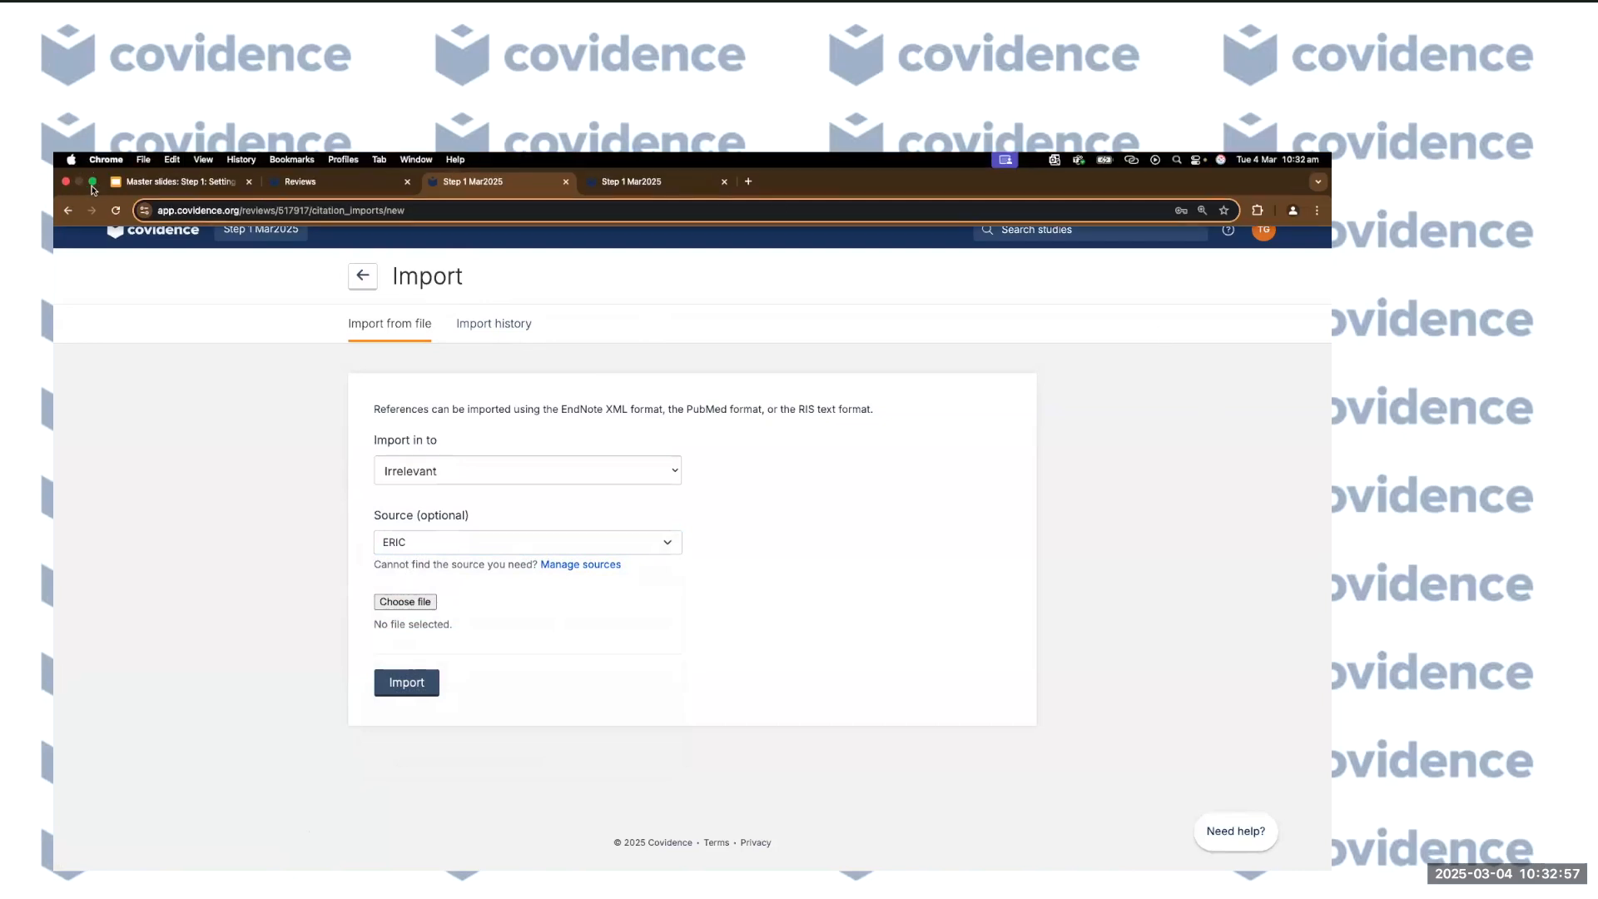
{"action": "left_click", "coordinate": [92, 180]}
Import 'My EndNote Library copy.xml' and expand the Import references panel on the summary.
{"action": "left_click_drag", "start_coordinate": [990, 196], "coordinate": [948, 193]}
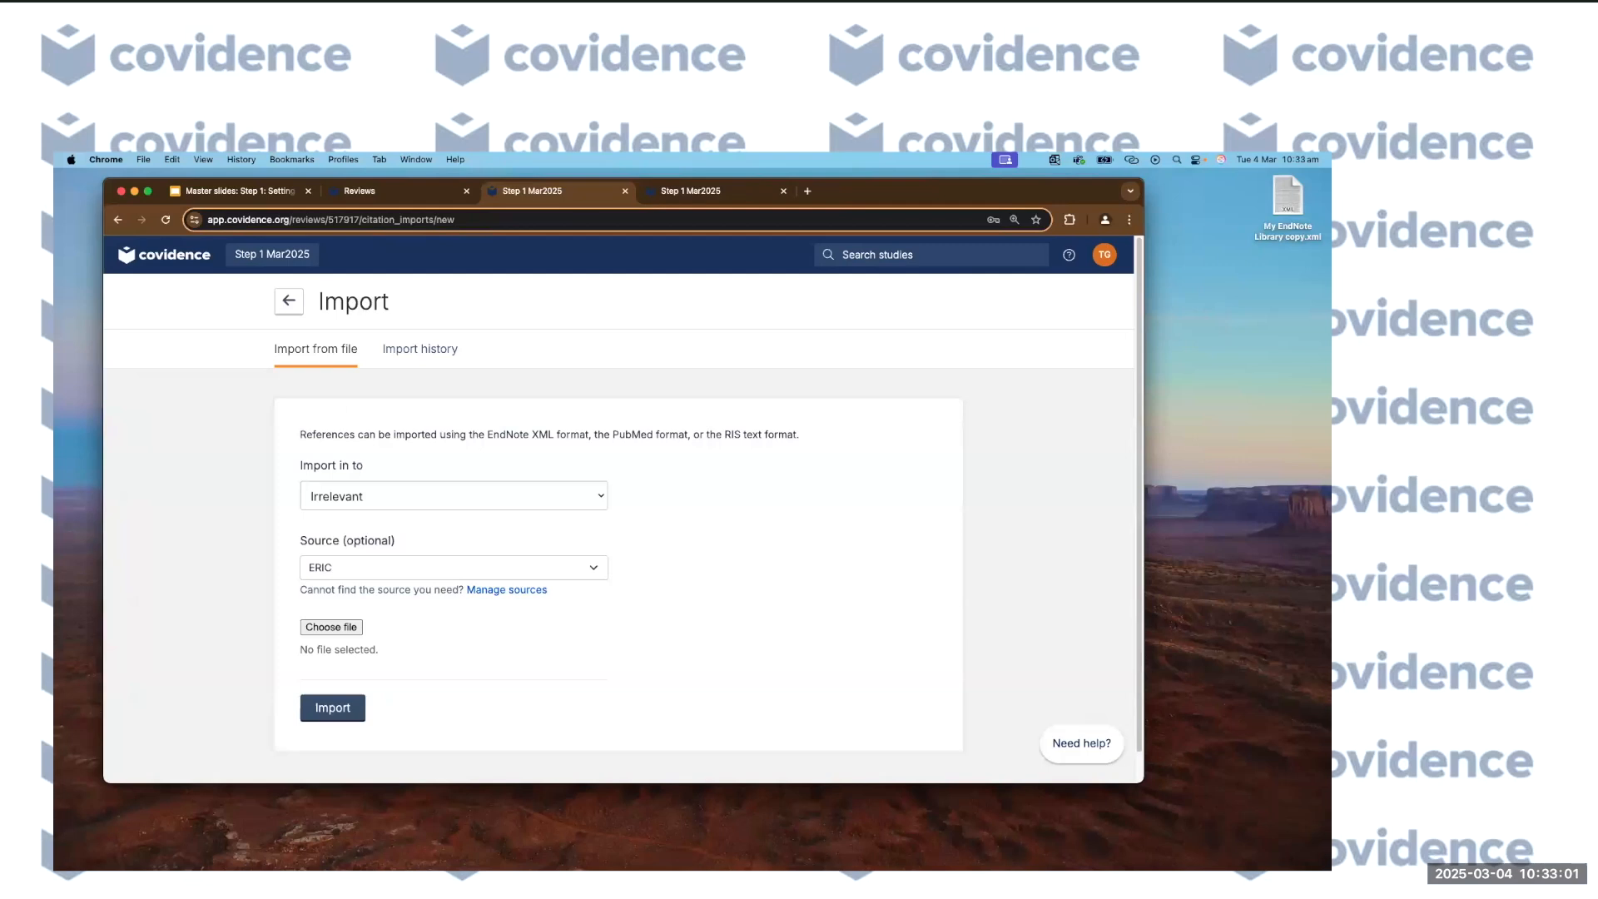
{"action": "left_click_drag", "start_coordinate": [1286, 204], "coordinate": [336, 635]}
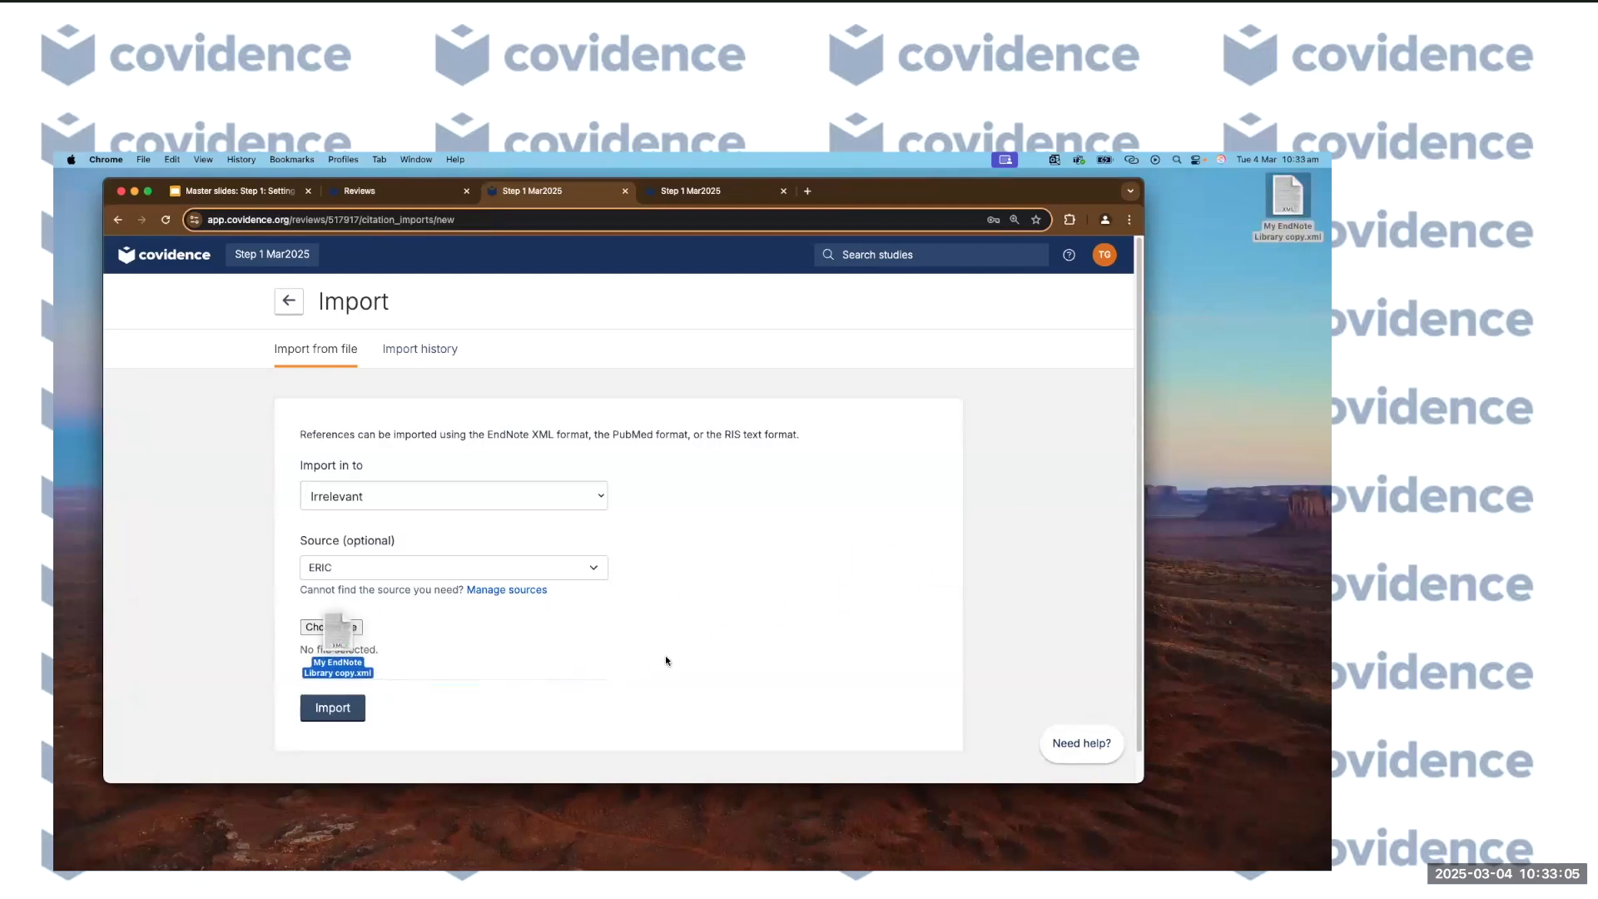
{"action": "left_click", "coordinate": [329, 712]}
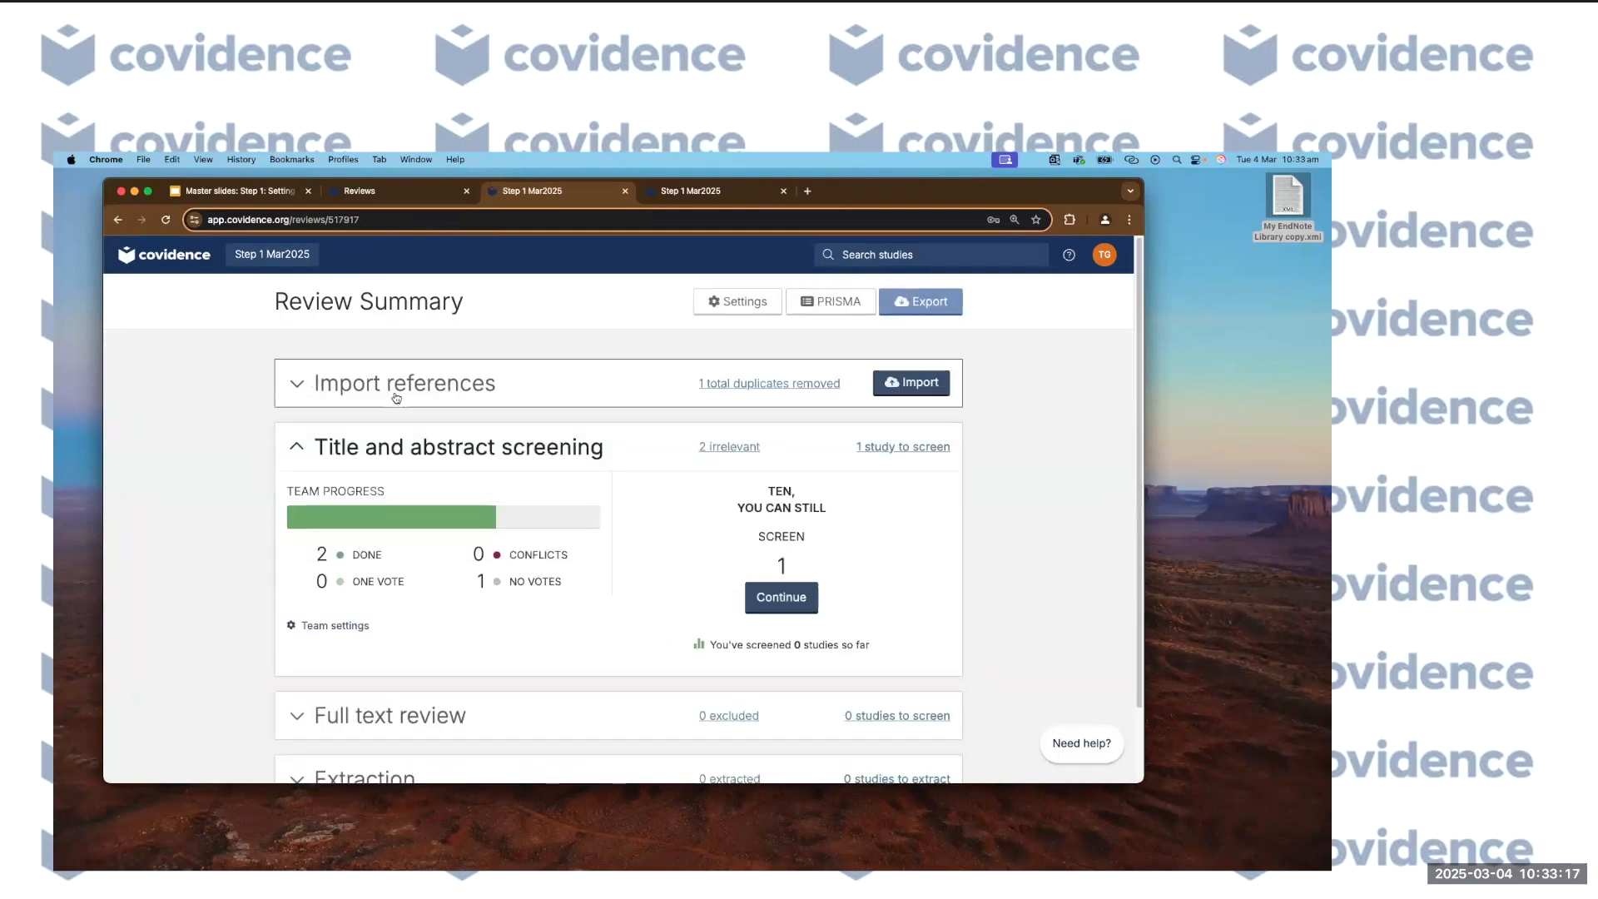
{"action": "left_click", "coordinate": [397, 396]}
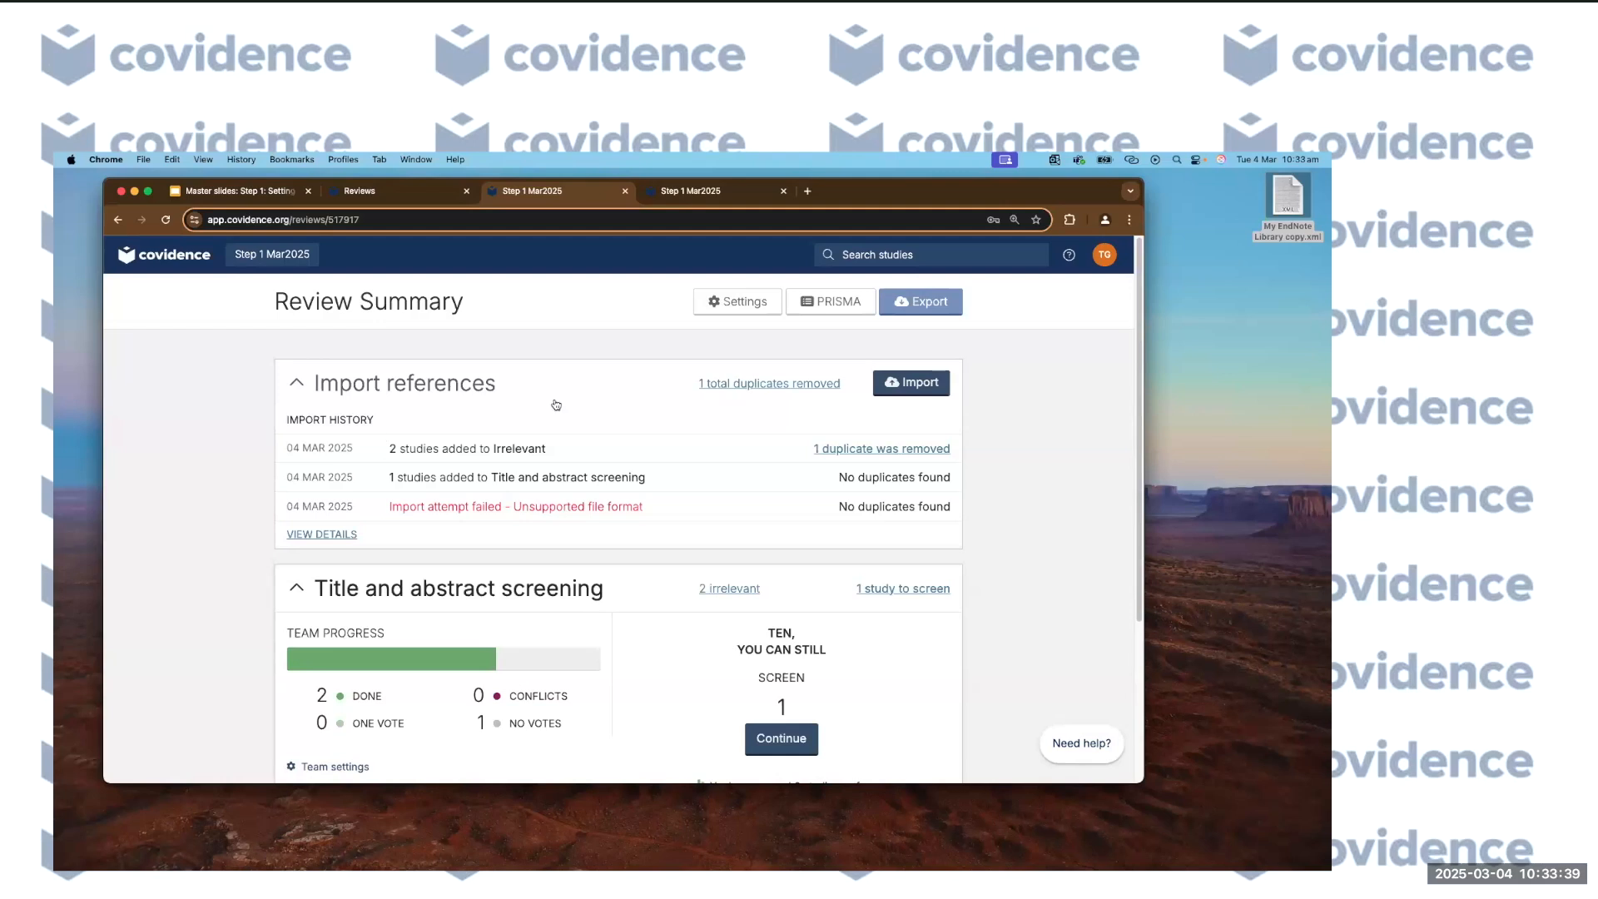
View the import history showing the ERIC import: 3 references, 1 duplicate, 2 irrelevant.
{"action": "left_click", "coordinate": [903, 386]}
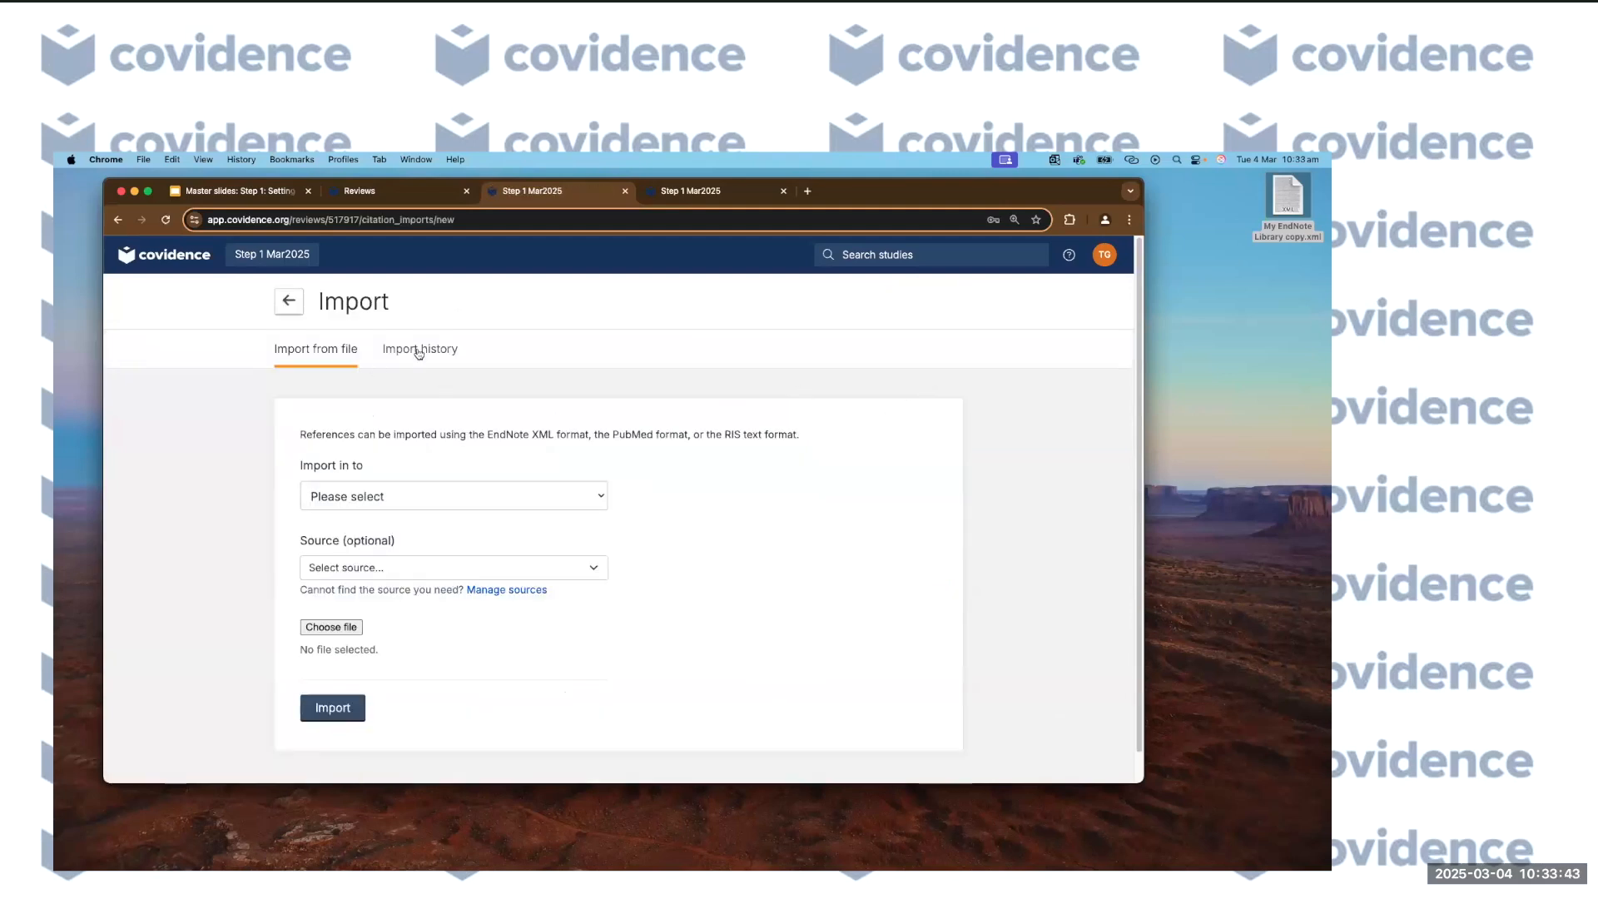
{"action": "left_click", "coordinate": [418, 352]}
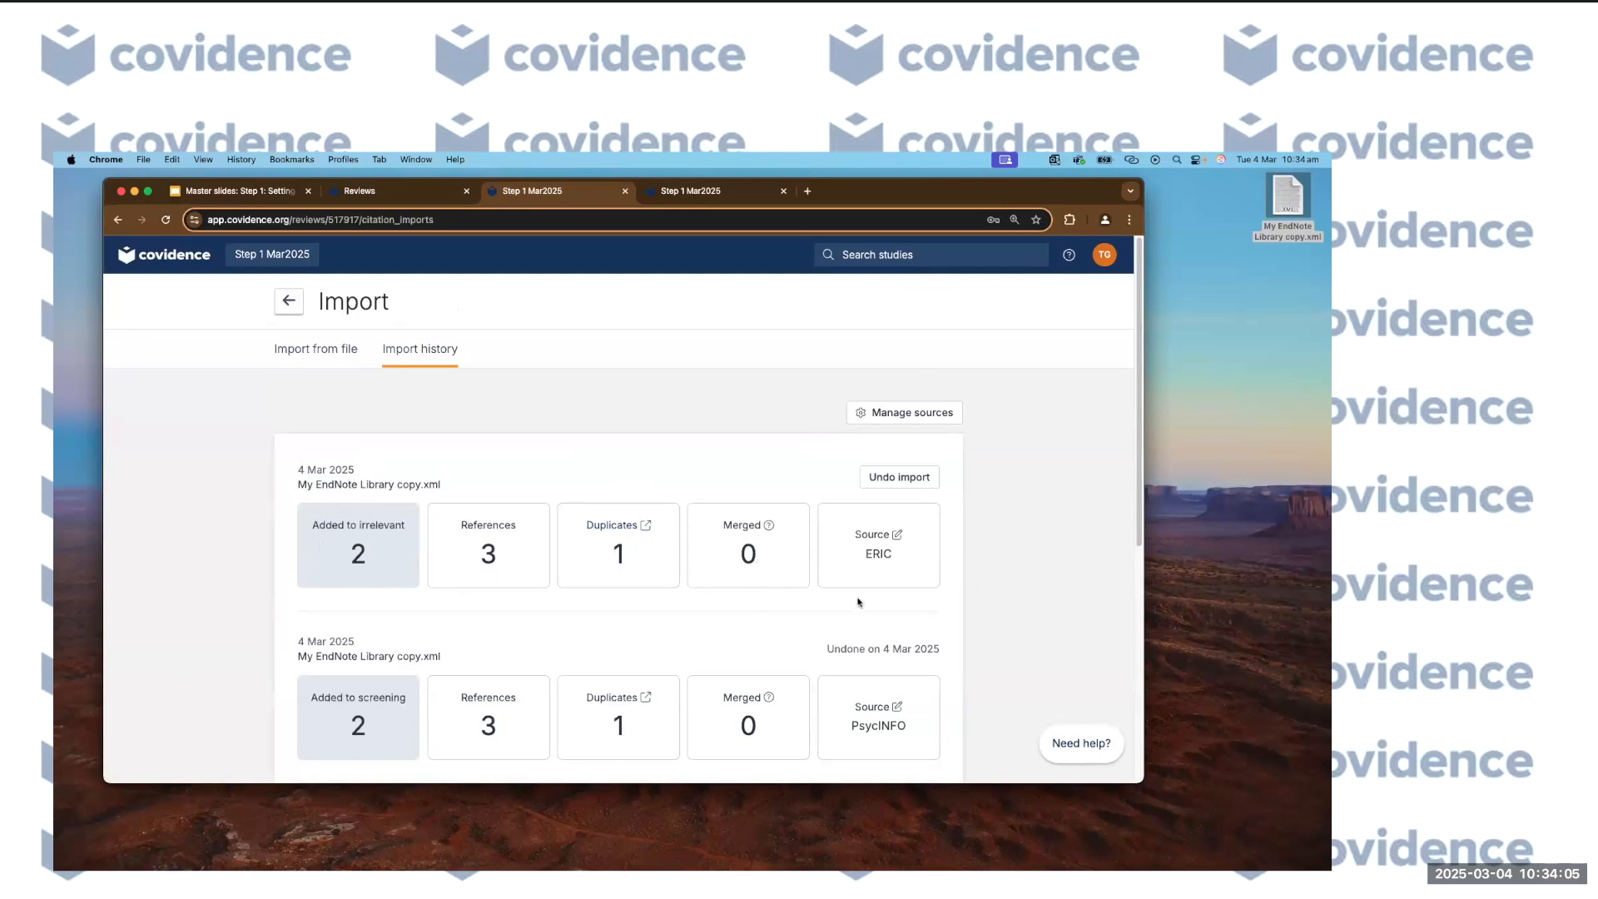
Split the ERIC import's references as 2 from ERIC and 1 from PubMed, and save.
{"action": "left_click", "coordinate": [871, 534]}
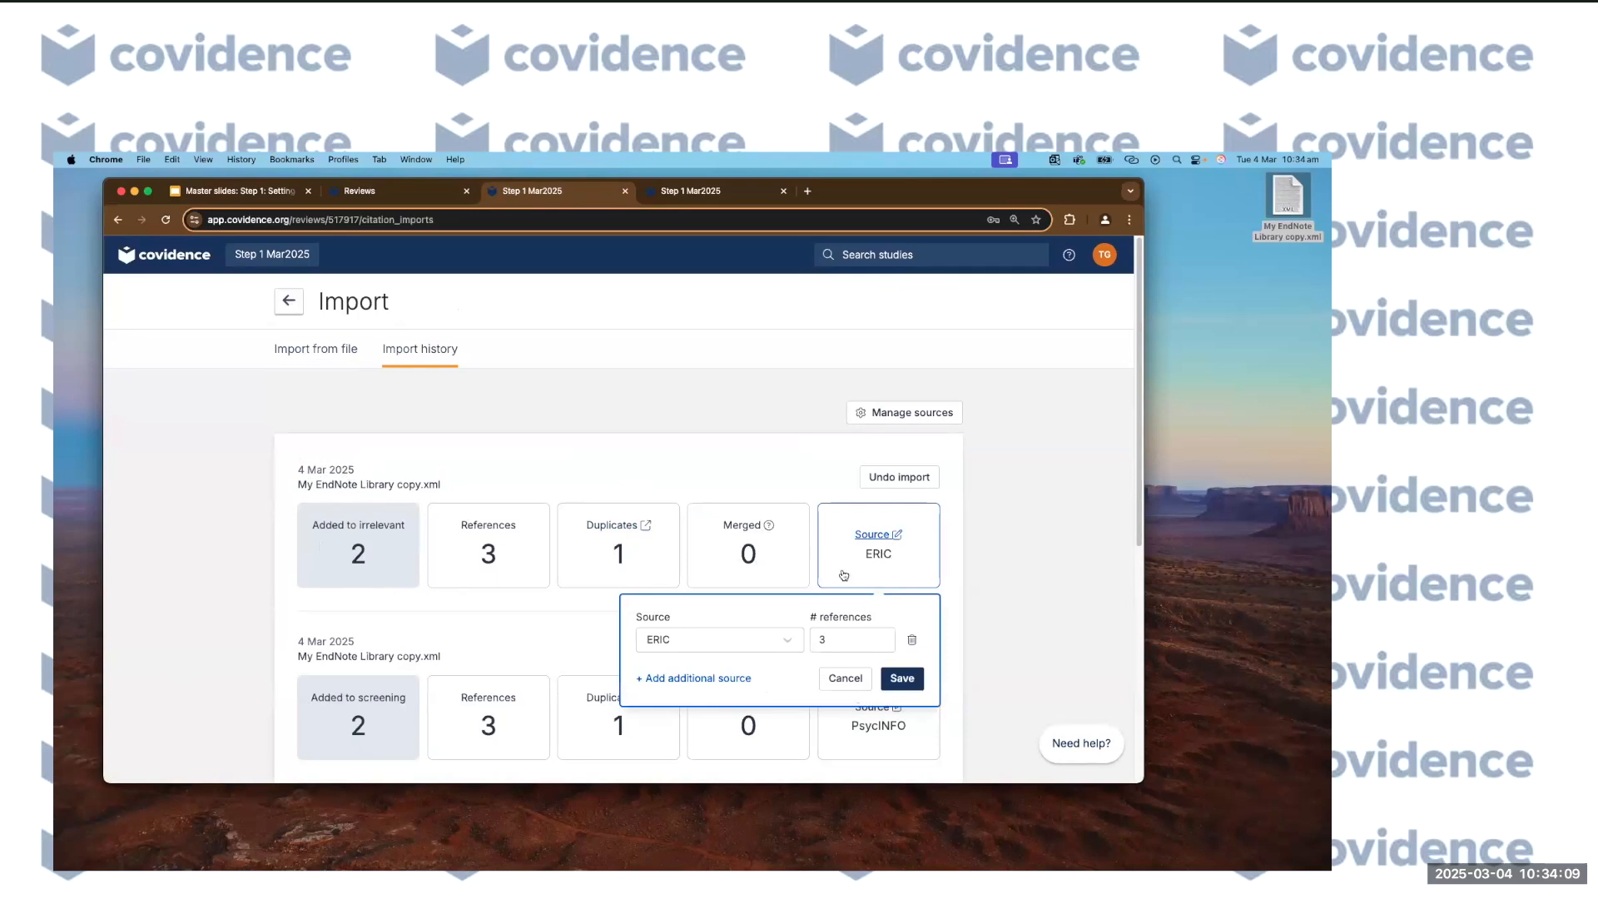
{"action": "left_click", "coordinate": [831, 639]}
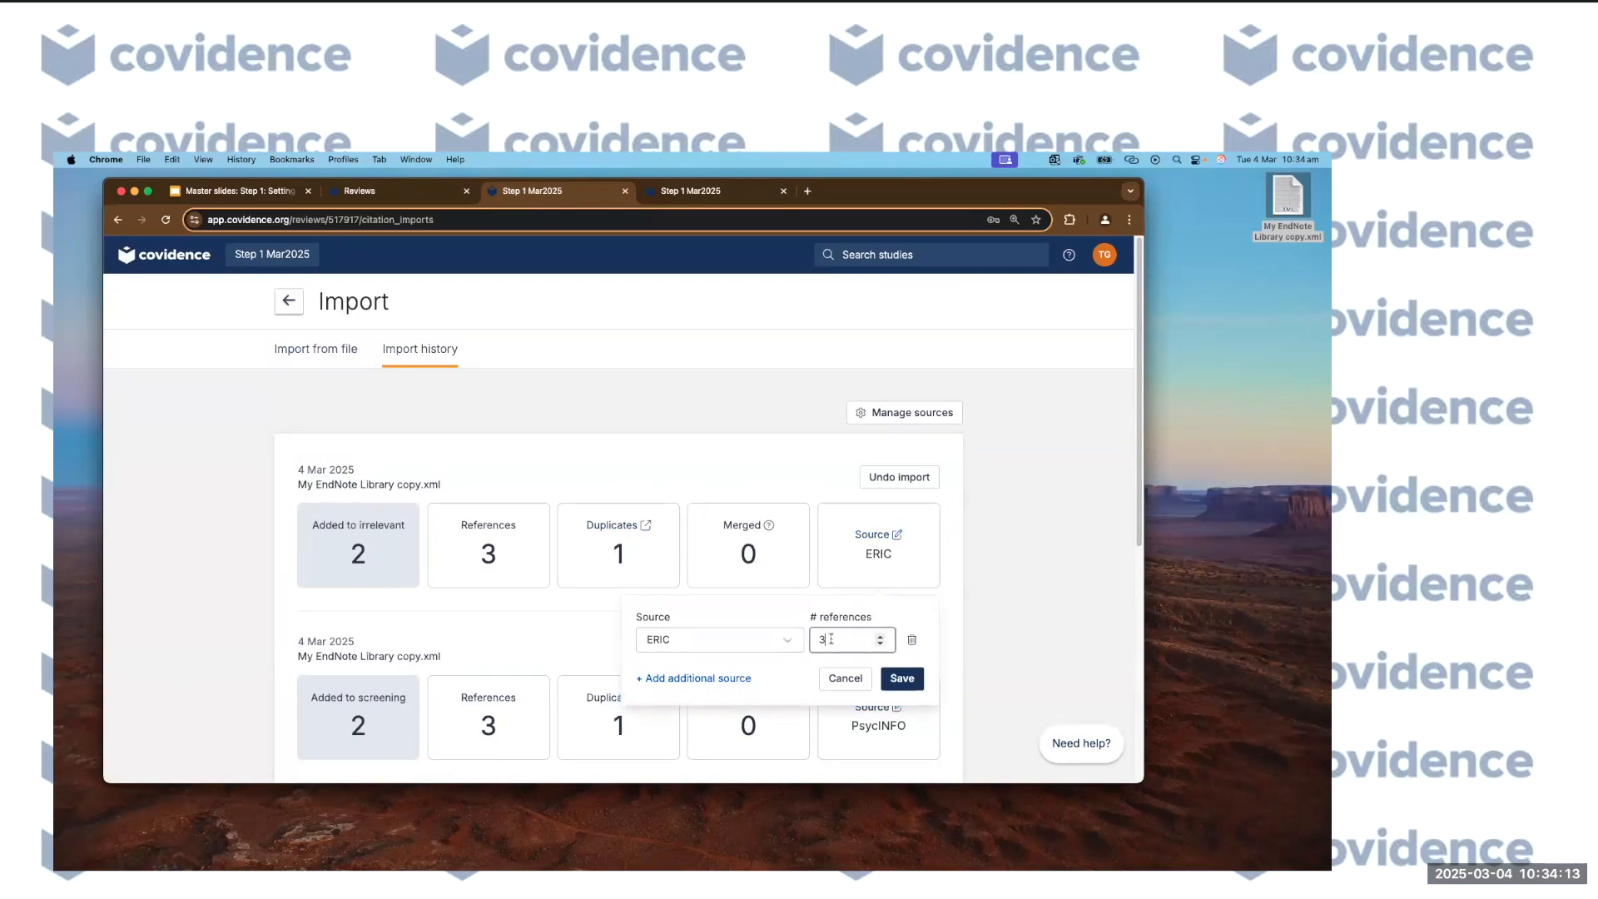
{"action": "key", "text": "BackSpace"}
{"action": "type", "text": "2"}
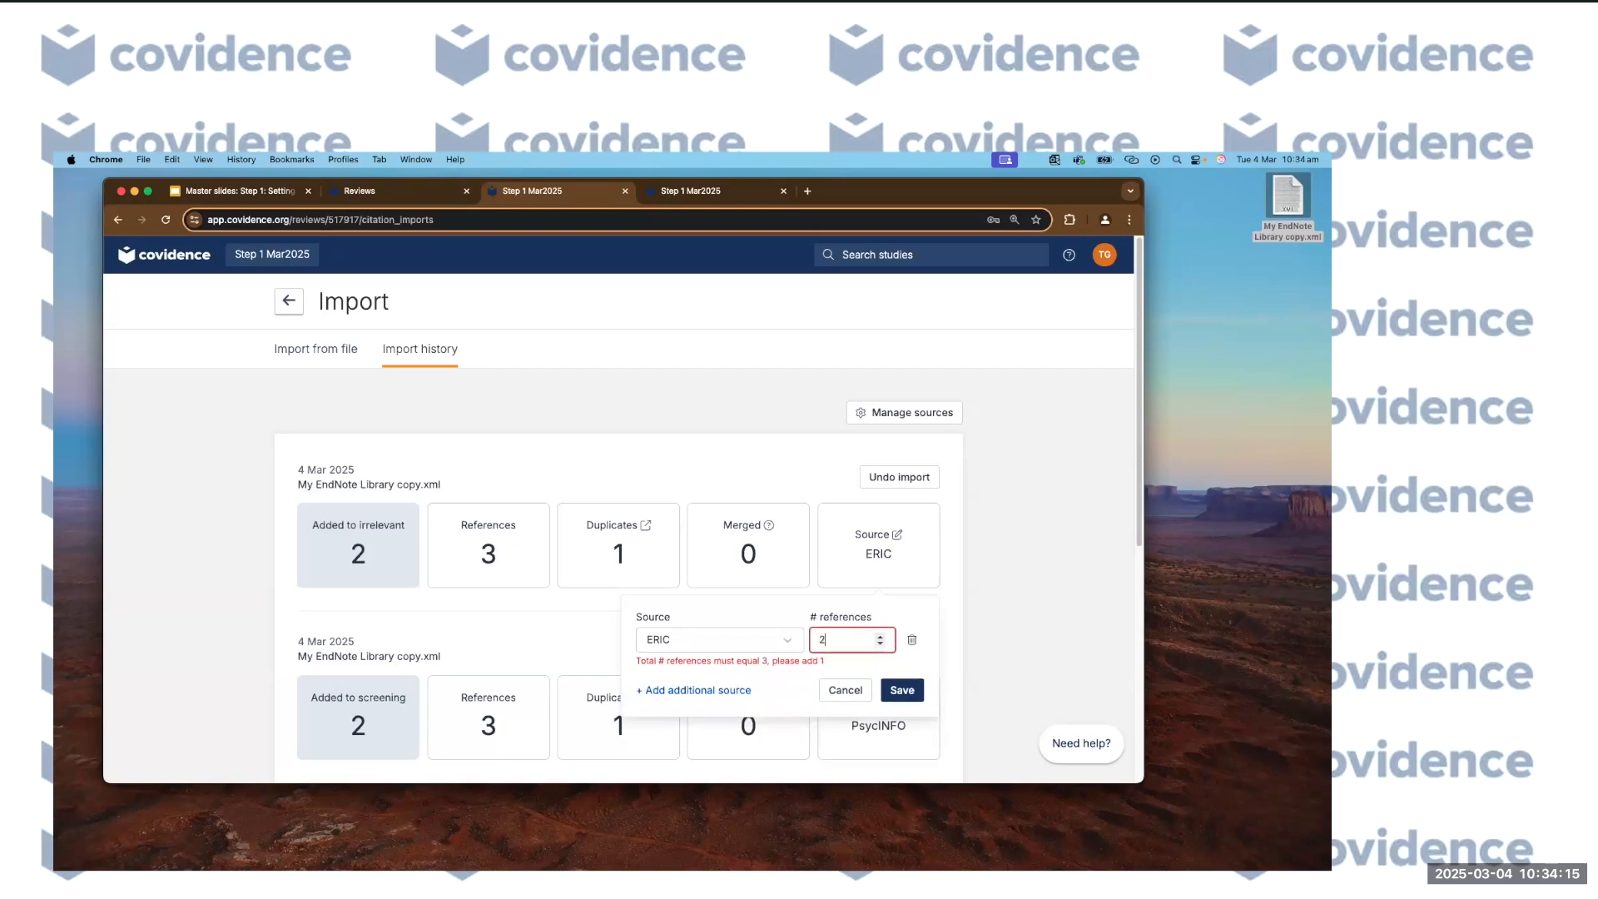
{"action": "left_click", "coordinate": [715, 692]}
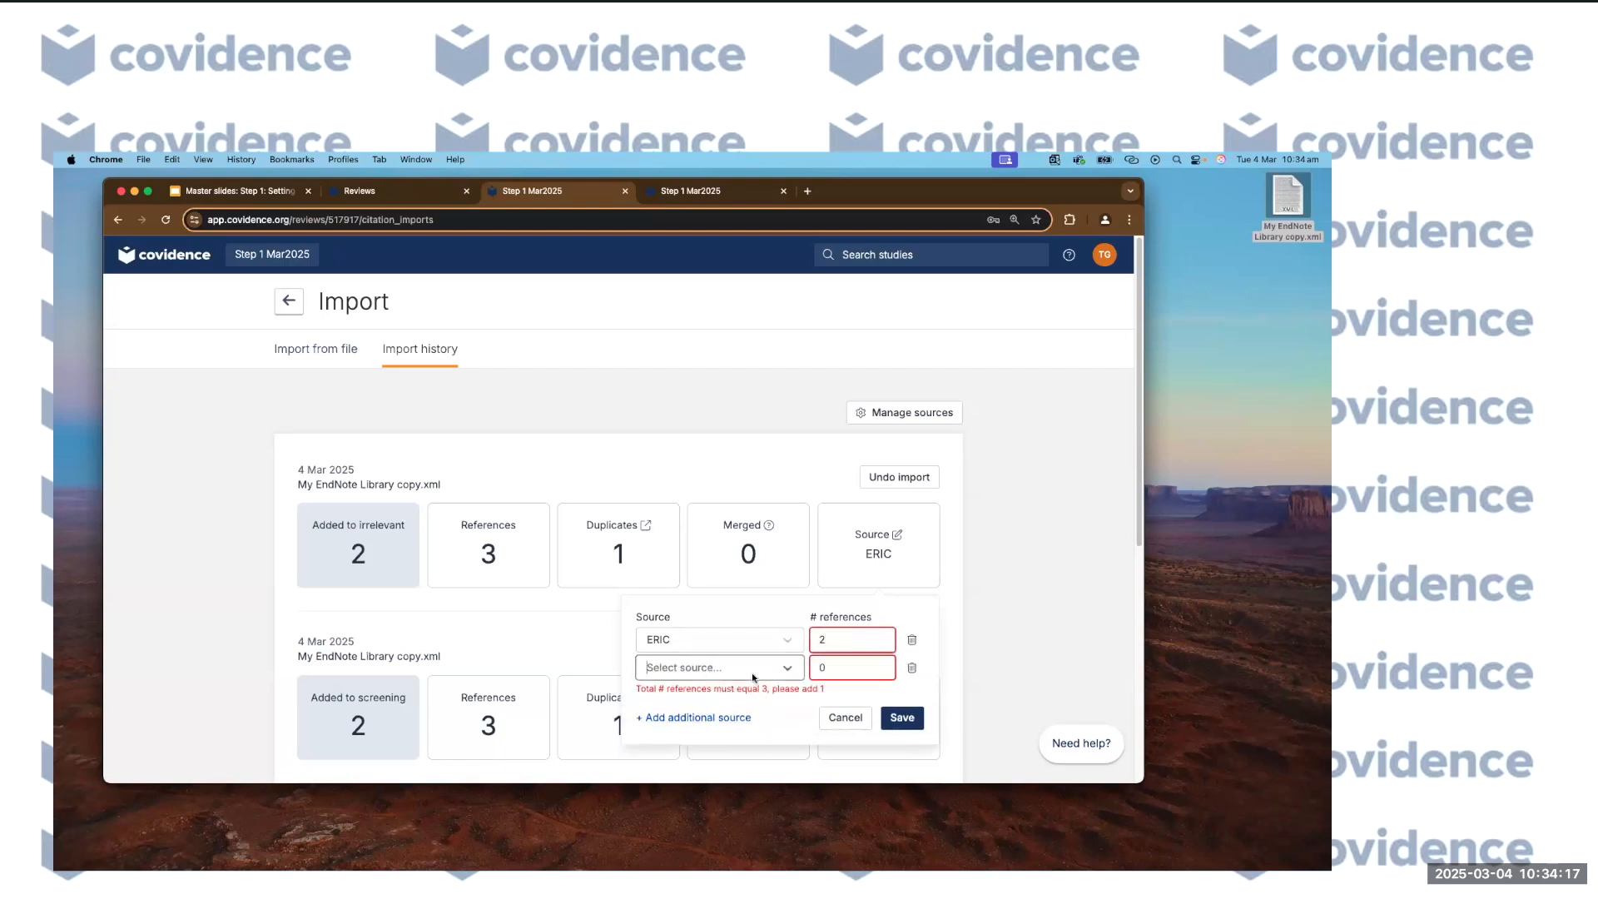
{"action": "left_click", "coordinate": [789, 670]}
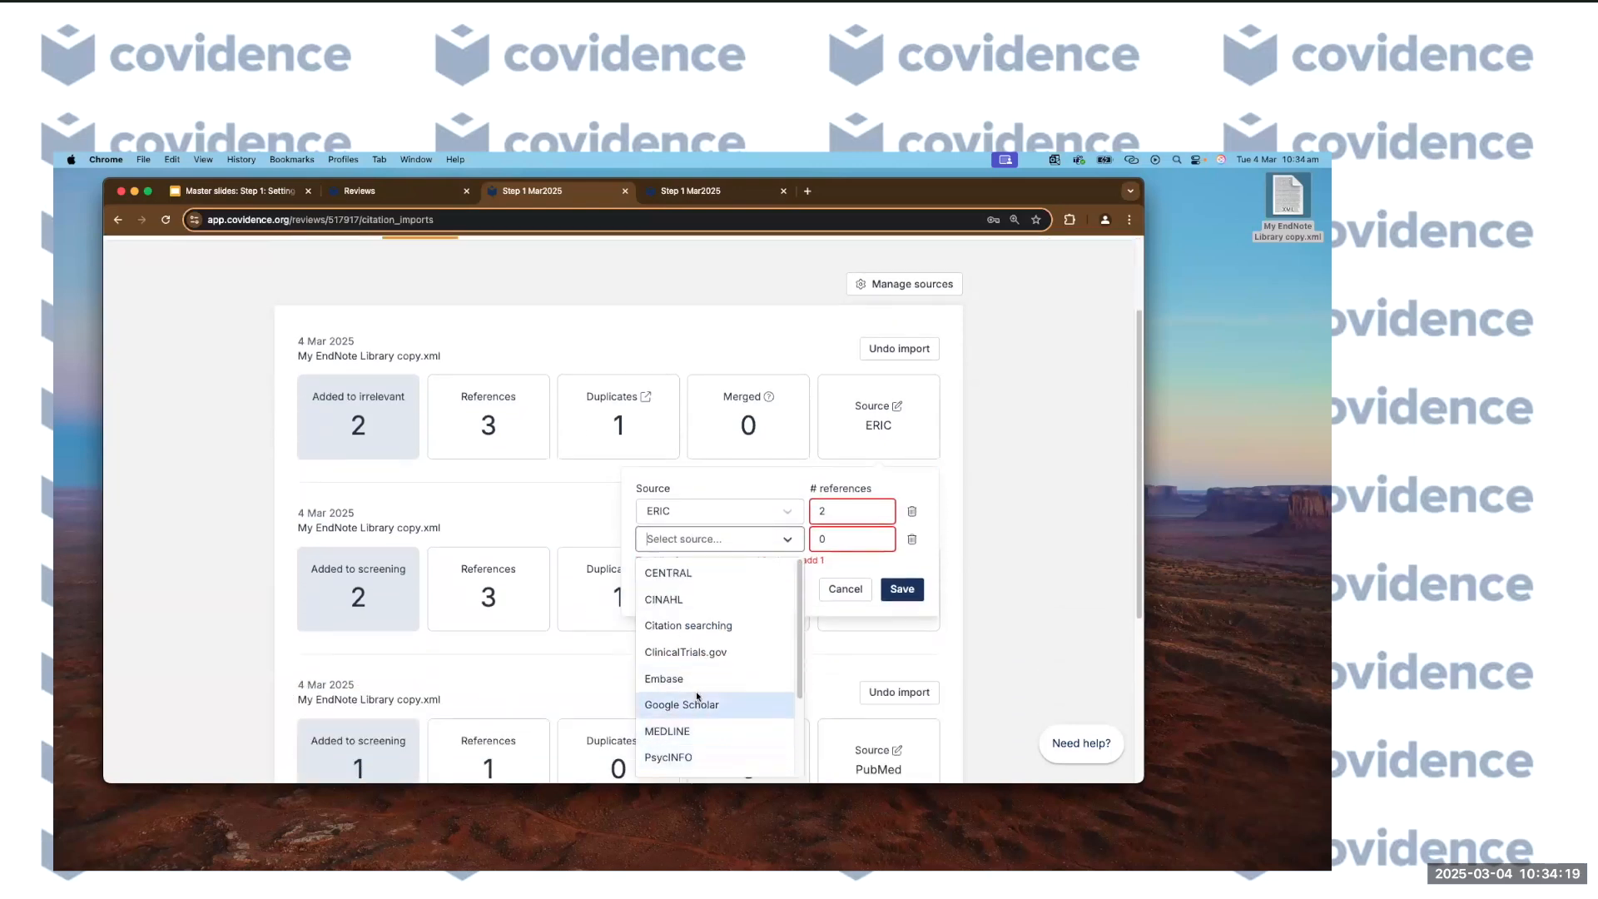
{"action": "scroll", "coordinate": [693, 719], "scroll_direction": "down", "scroll_amount": 2}
{"action": "left_click", "coordinate": [696, 672]}
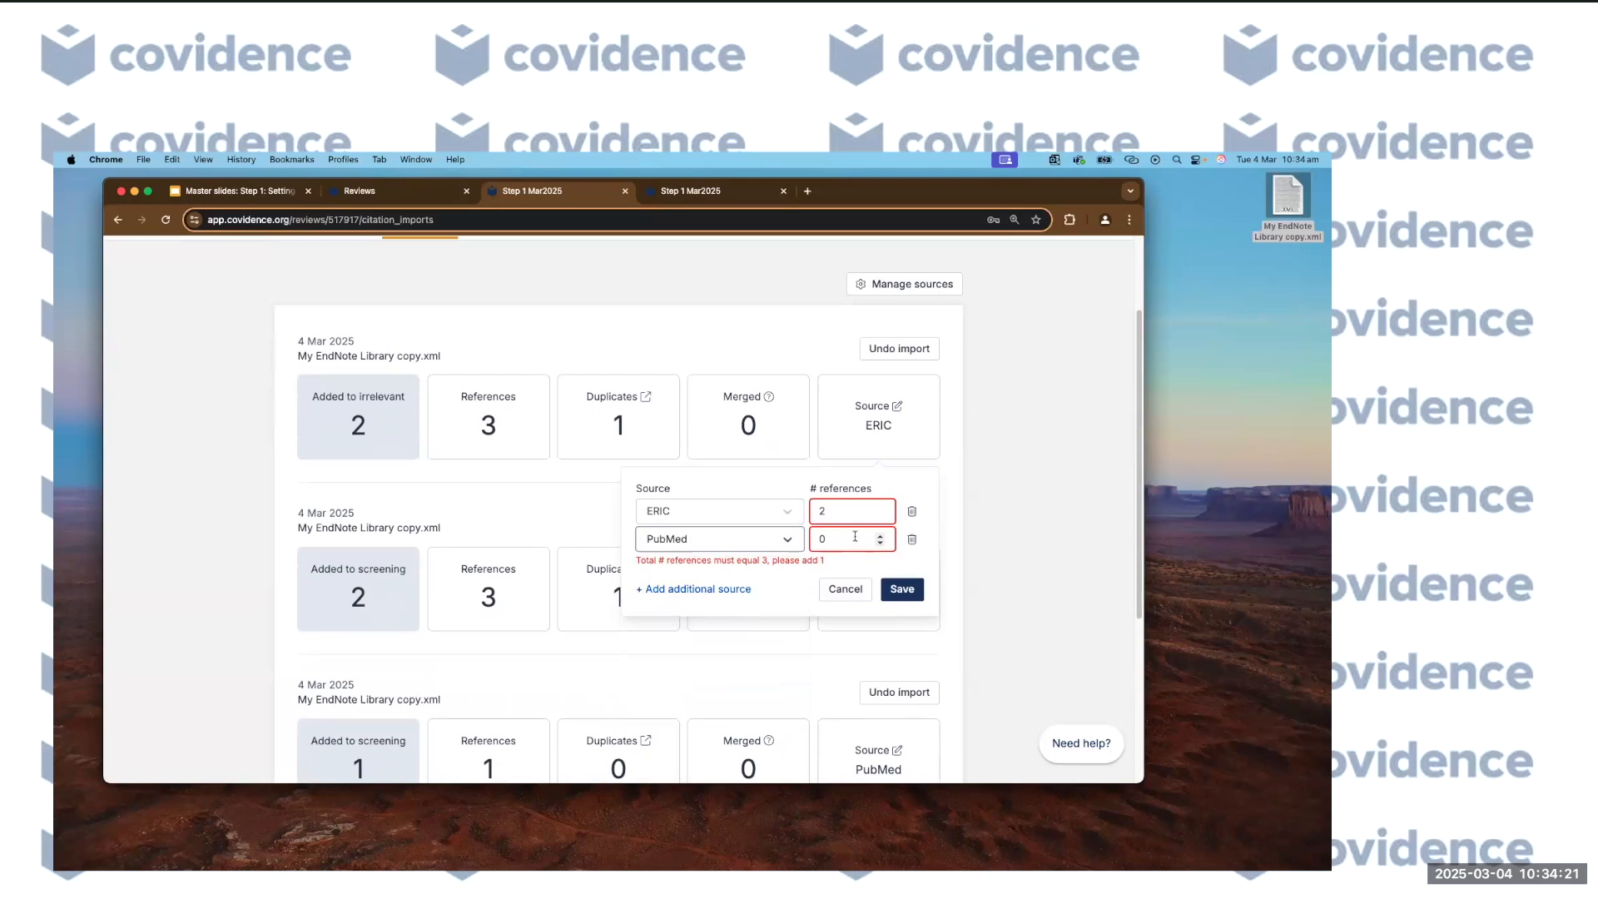
{"action": "left_click", "coordinate": [880, 535]}
{"action": "left_click", "coordinate": [902, 578]}
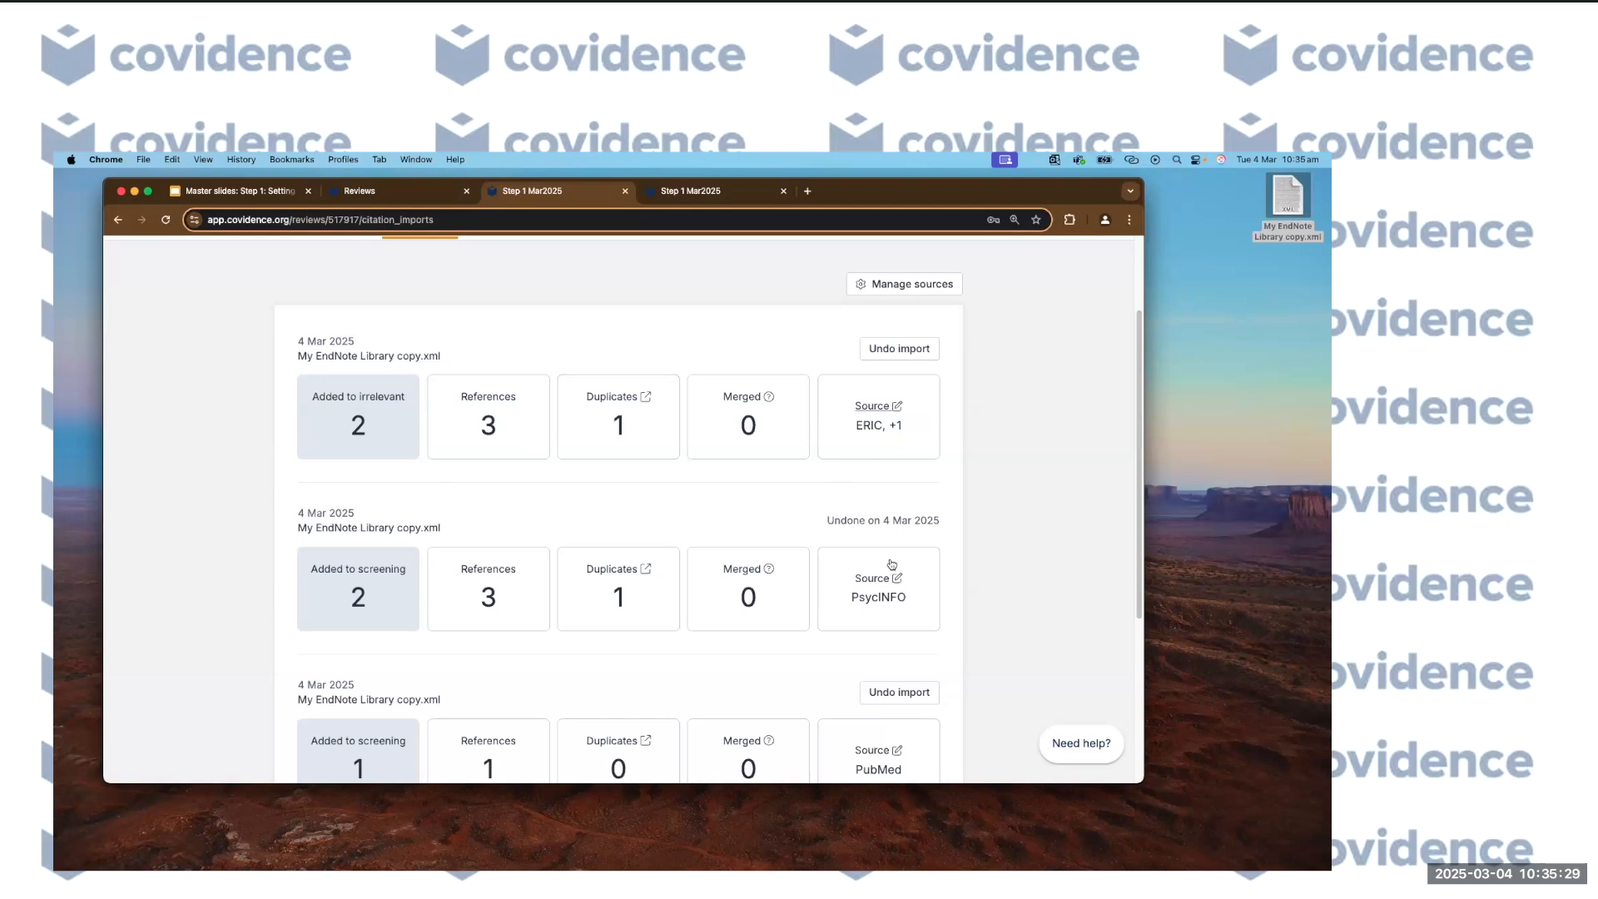
{"action": "scroll", "coordinate": [942, 560], "scroll_direction": "down", "scroll_amount": 3}
{"action": "scroll", "coordinate": [940, 560], "scroll_direction": "up", "scroll_amount": 2}
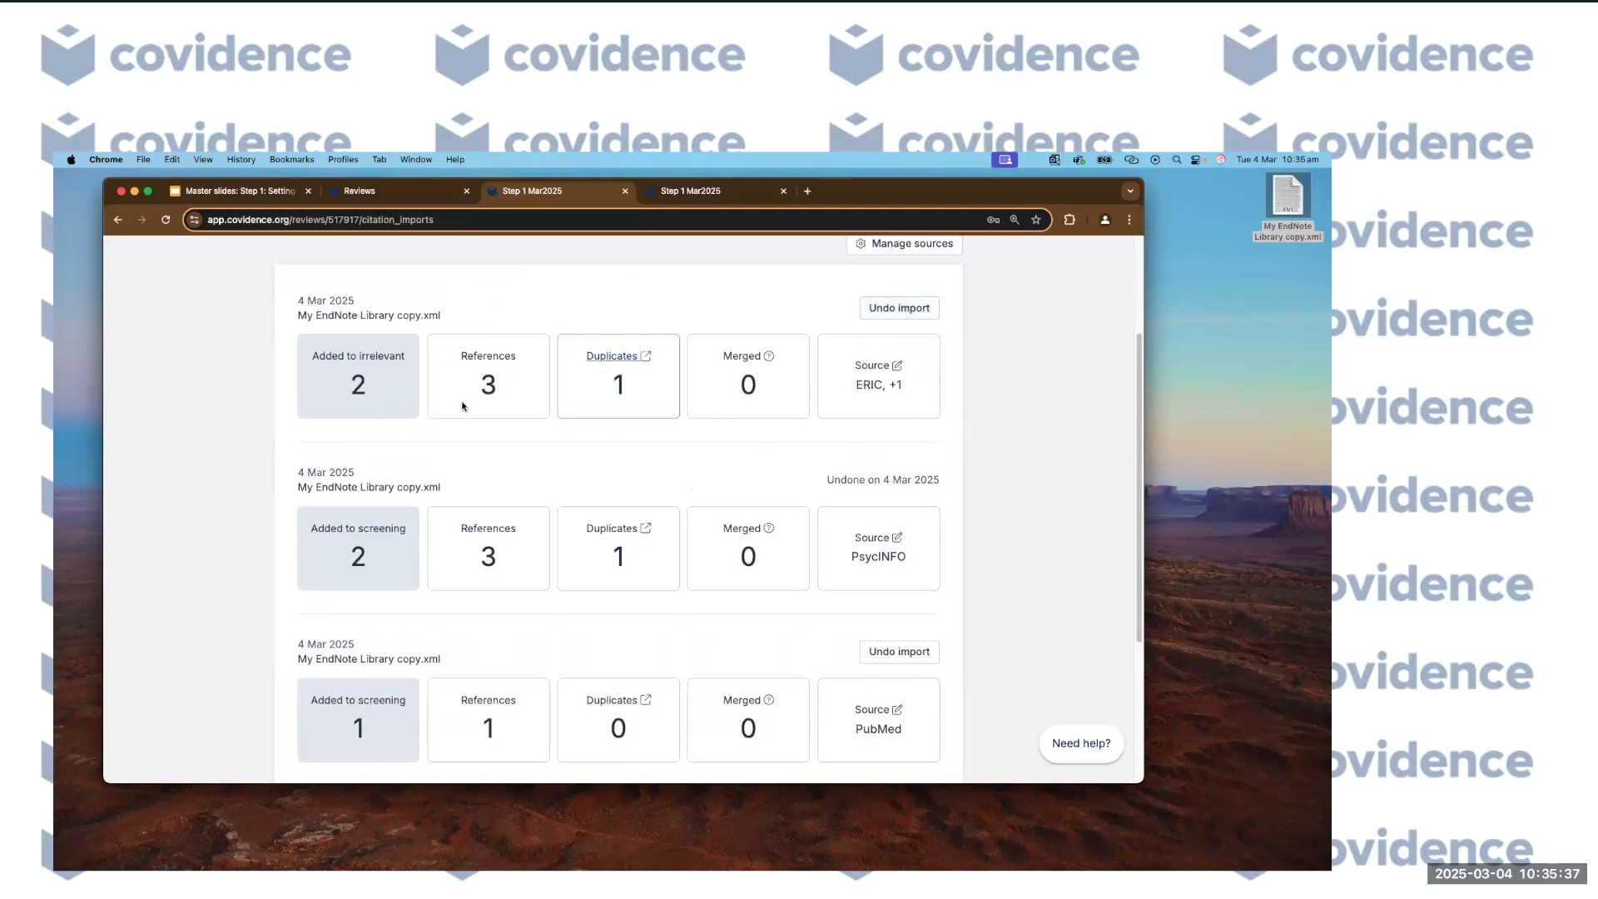
{"action": "scroll", "coordinate": [984, 574], "scroll_direction": "down", "scroll_amount": 3}
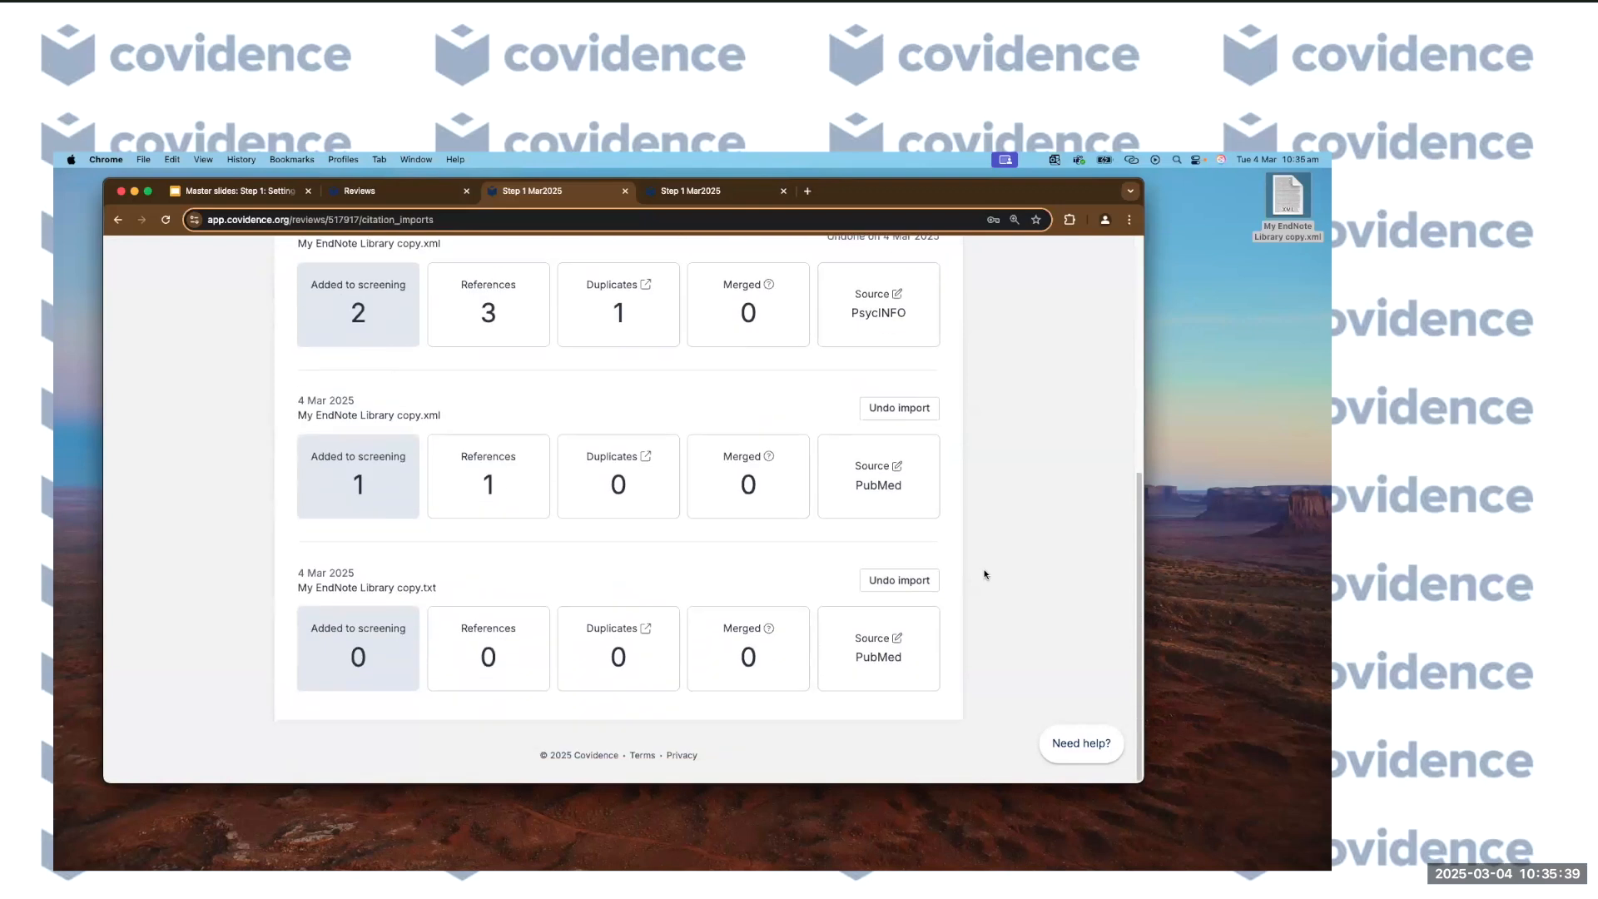
{"action": "scroll", "coordinate": [985, 574], "scroll_direction": "up", "scroll_amount": 5}
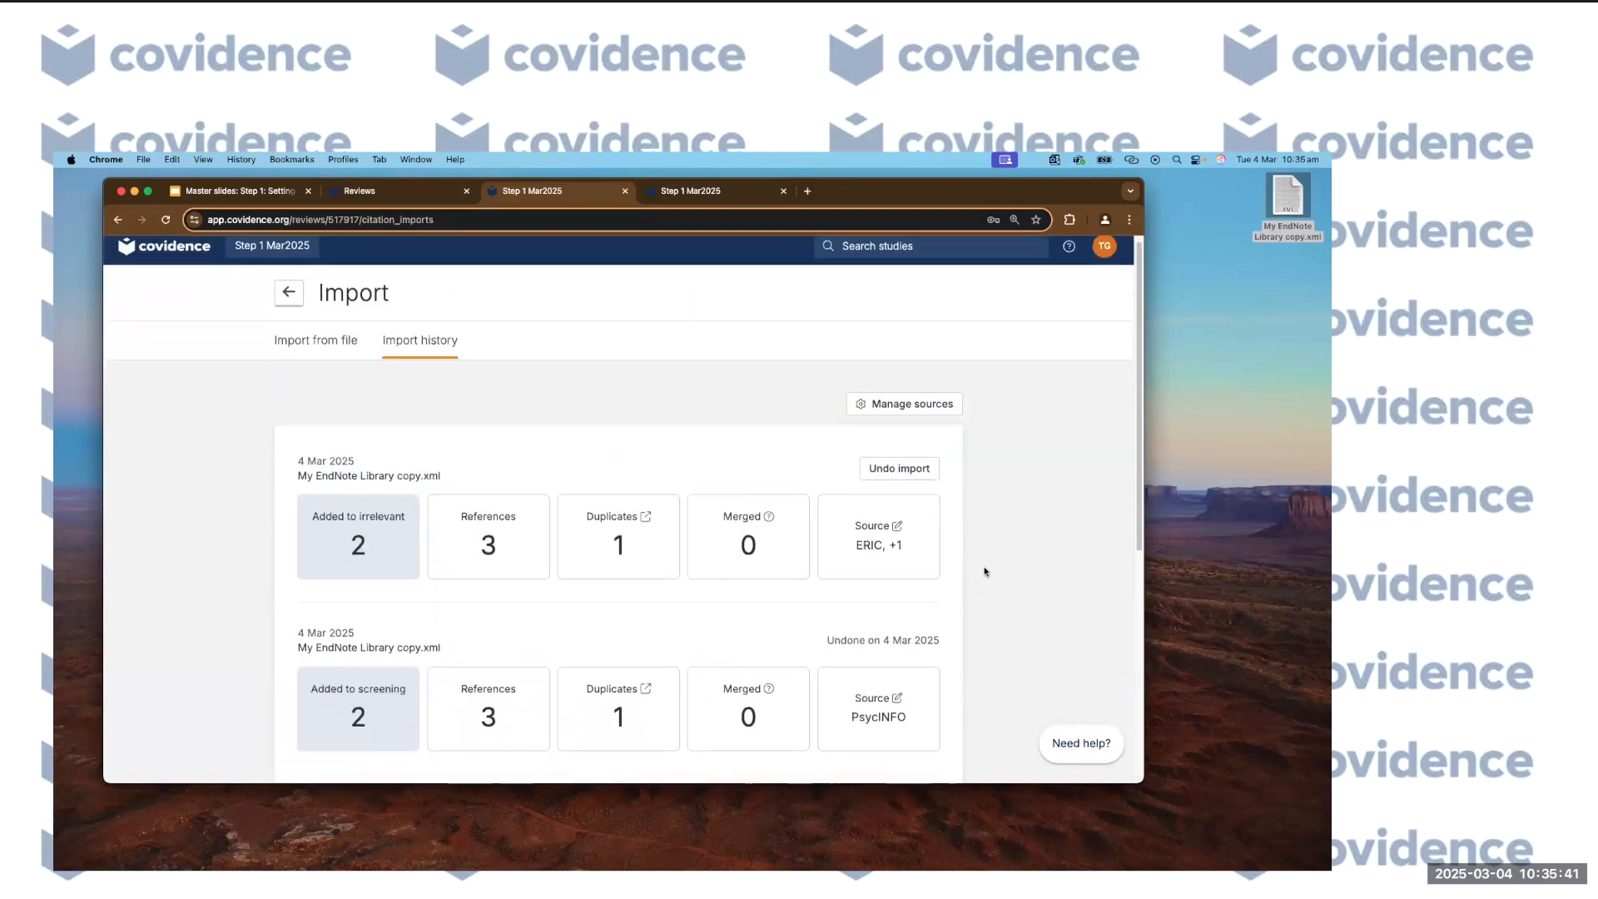
{"action": "scroll", "coordinate": [984, 574], "scroll_direction": "down", "scroll_amount": 2}
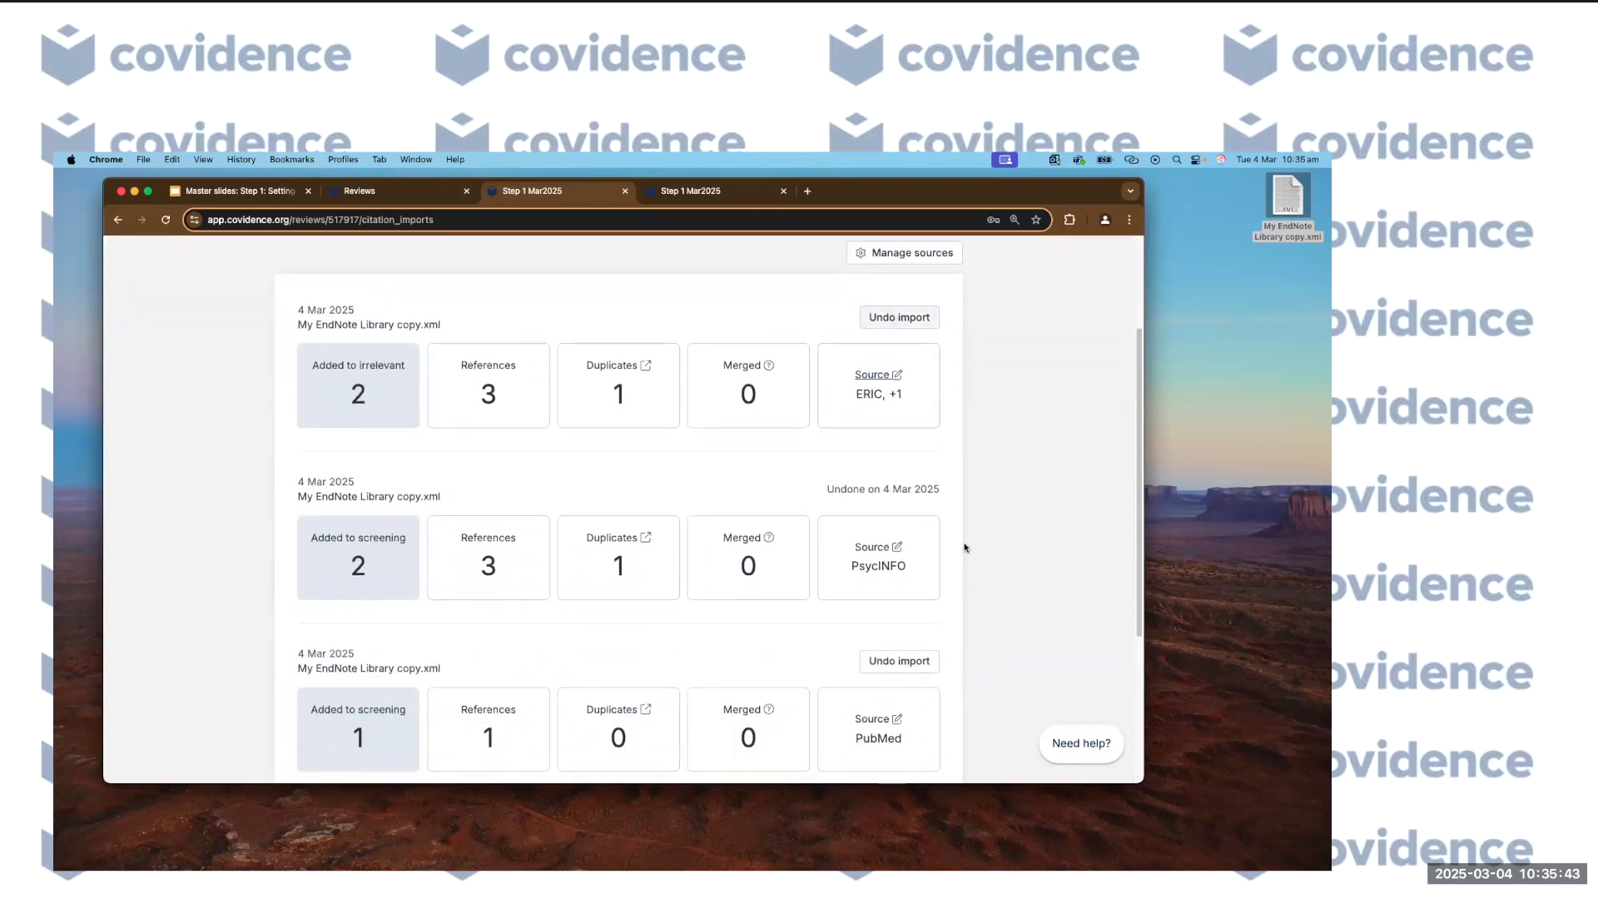
{"action": "scroll", "coordinate": [980, 577], "scroll_direction": "down", "scroll_amount": 1}
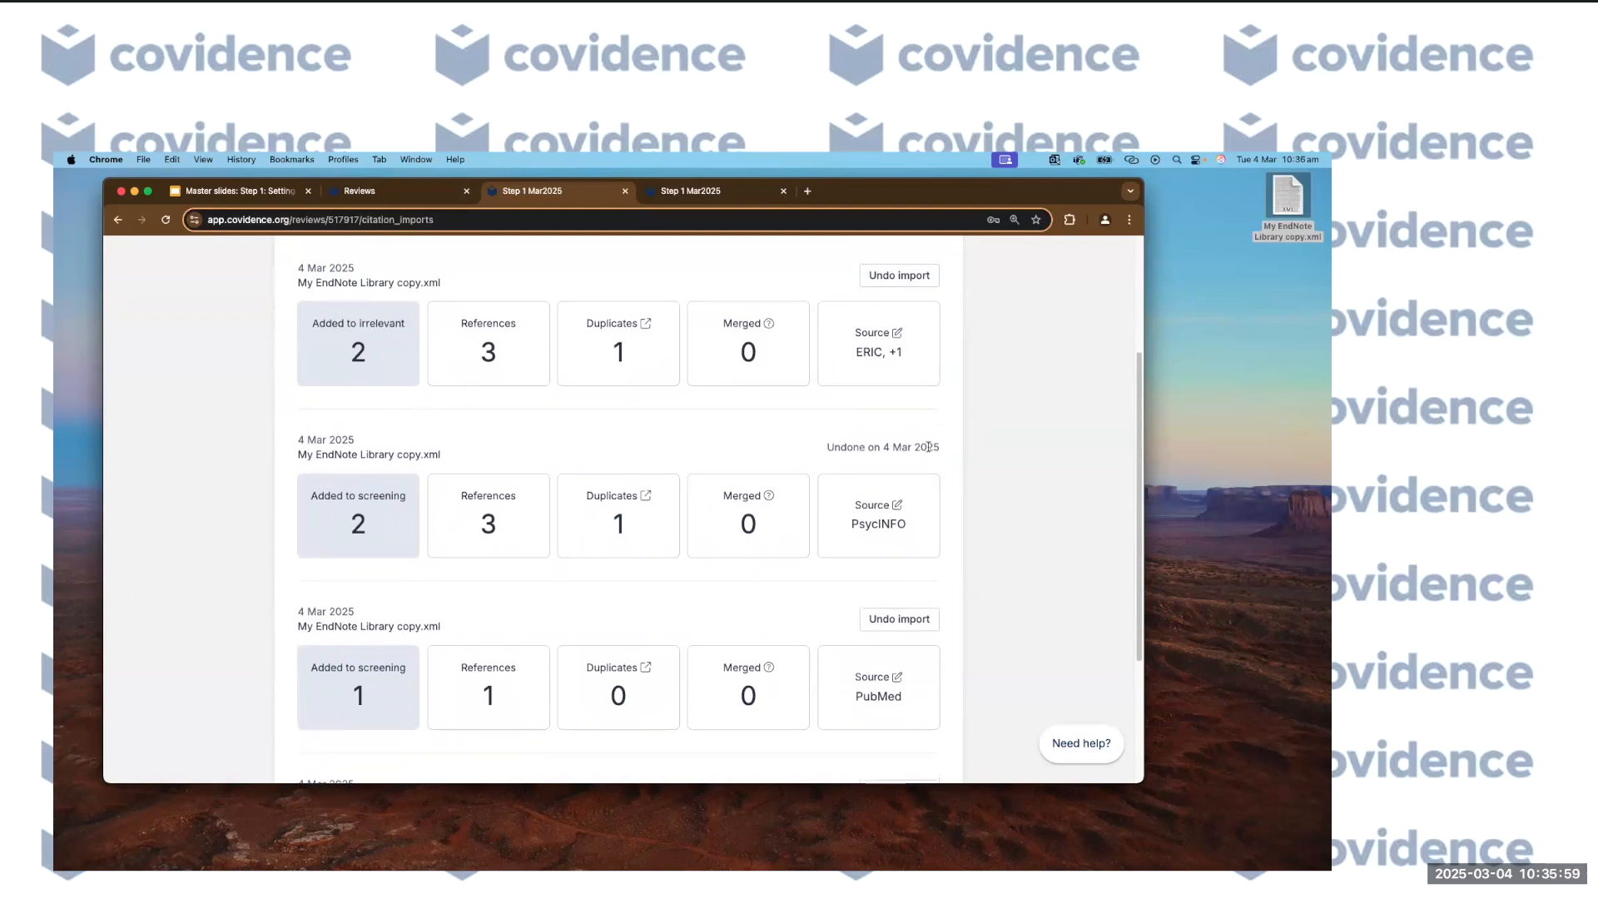
{"action": "scroll", "coordinate": [749, 416], "scroll_direction": "up", "scroll_amount": 1}
Inspect the duplicated cold argon plasma casein paper, then return to the Review Summary.
{"action": "left_click", "coordinate": [616, 353]}
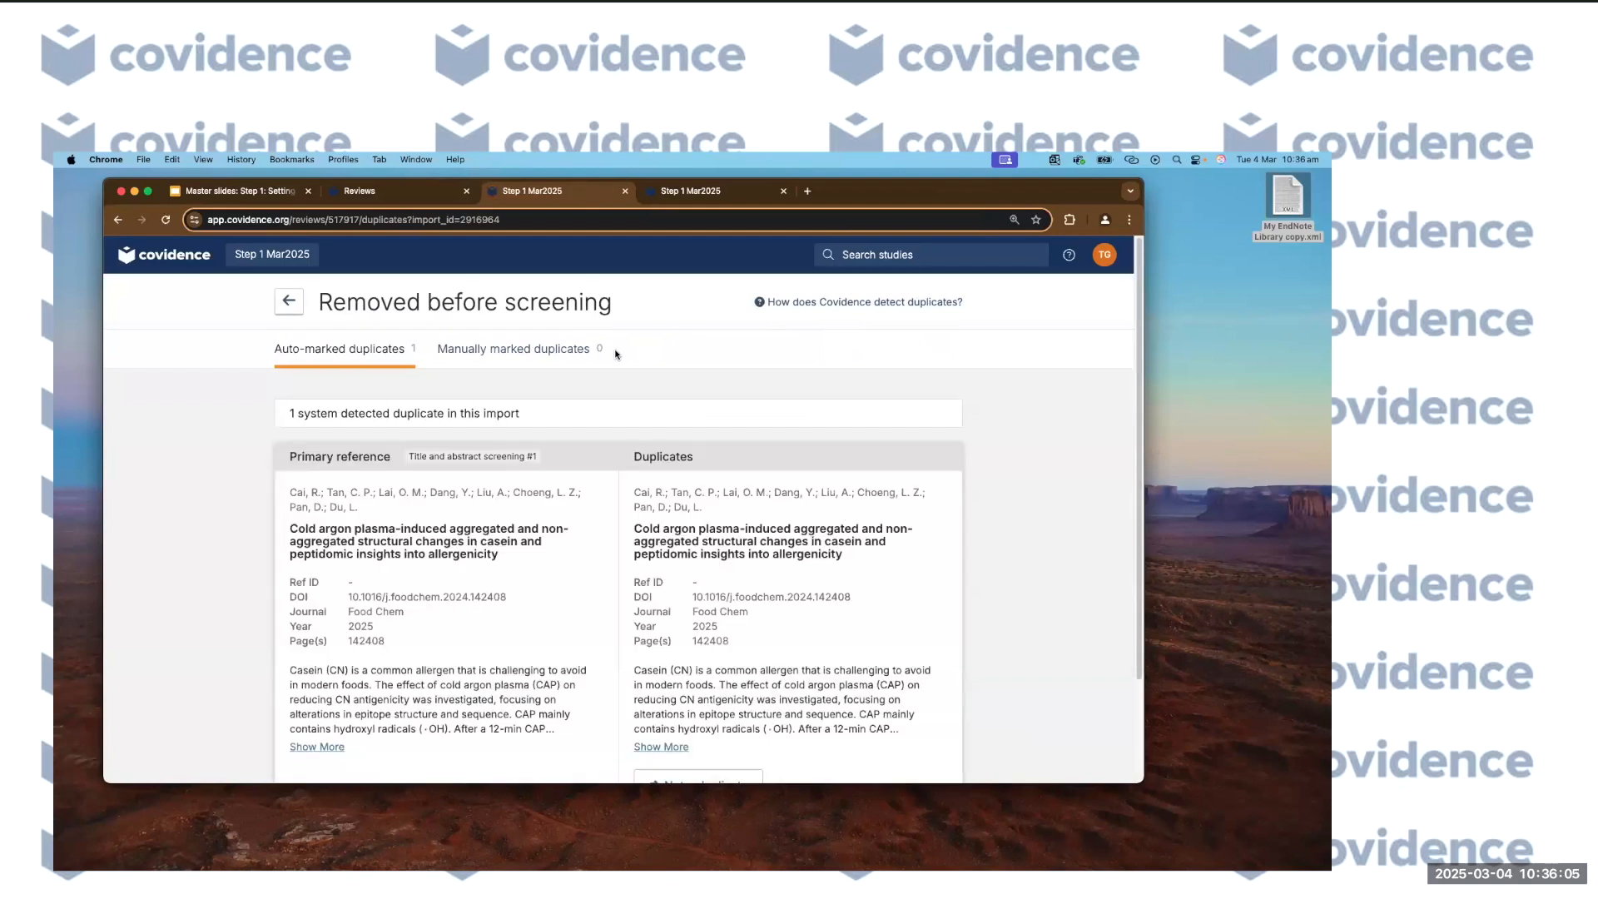
{"action": "scroll", "coordinate": [249, 606], "scroll_direction": "down", "scroll_amount": 3}
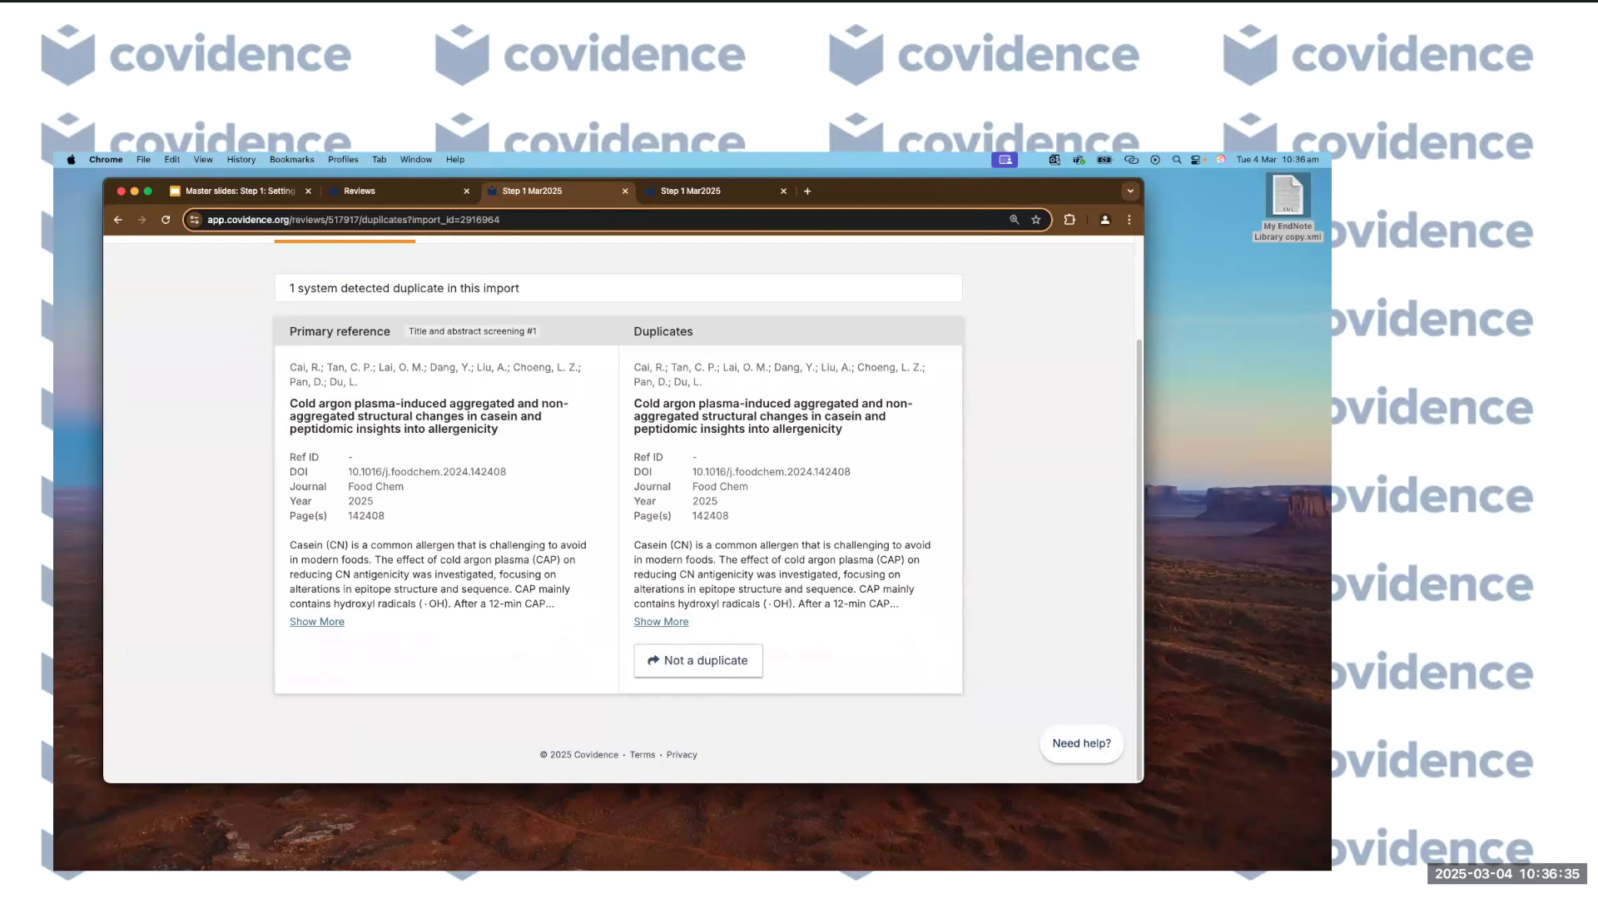
{"action": "scroll", "coordinate": [293, 310], "scroll_direction": "up", "scroll_amount": 3}
{"action": "left_click", "coordinate": [289, 304]}
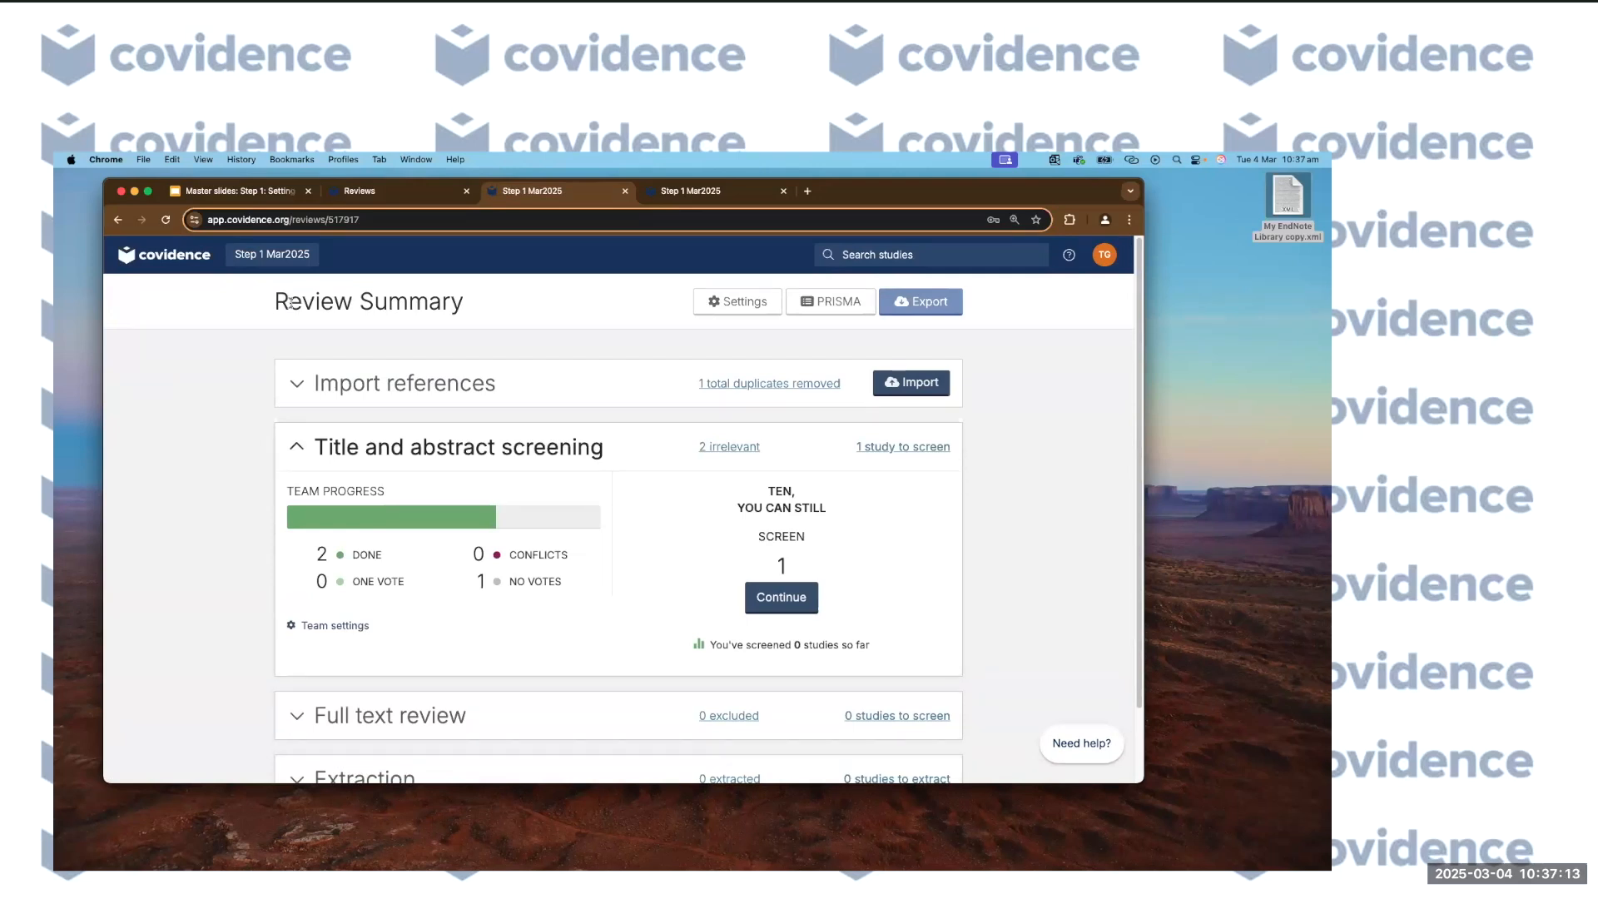
{"action": "scroll", "coordinate": [982, 466], "scroll_direction": "down", "scroll_amount": 2}
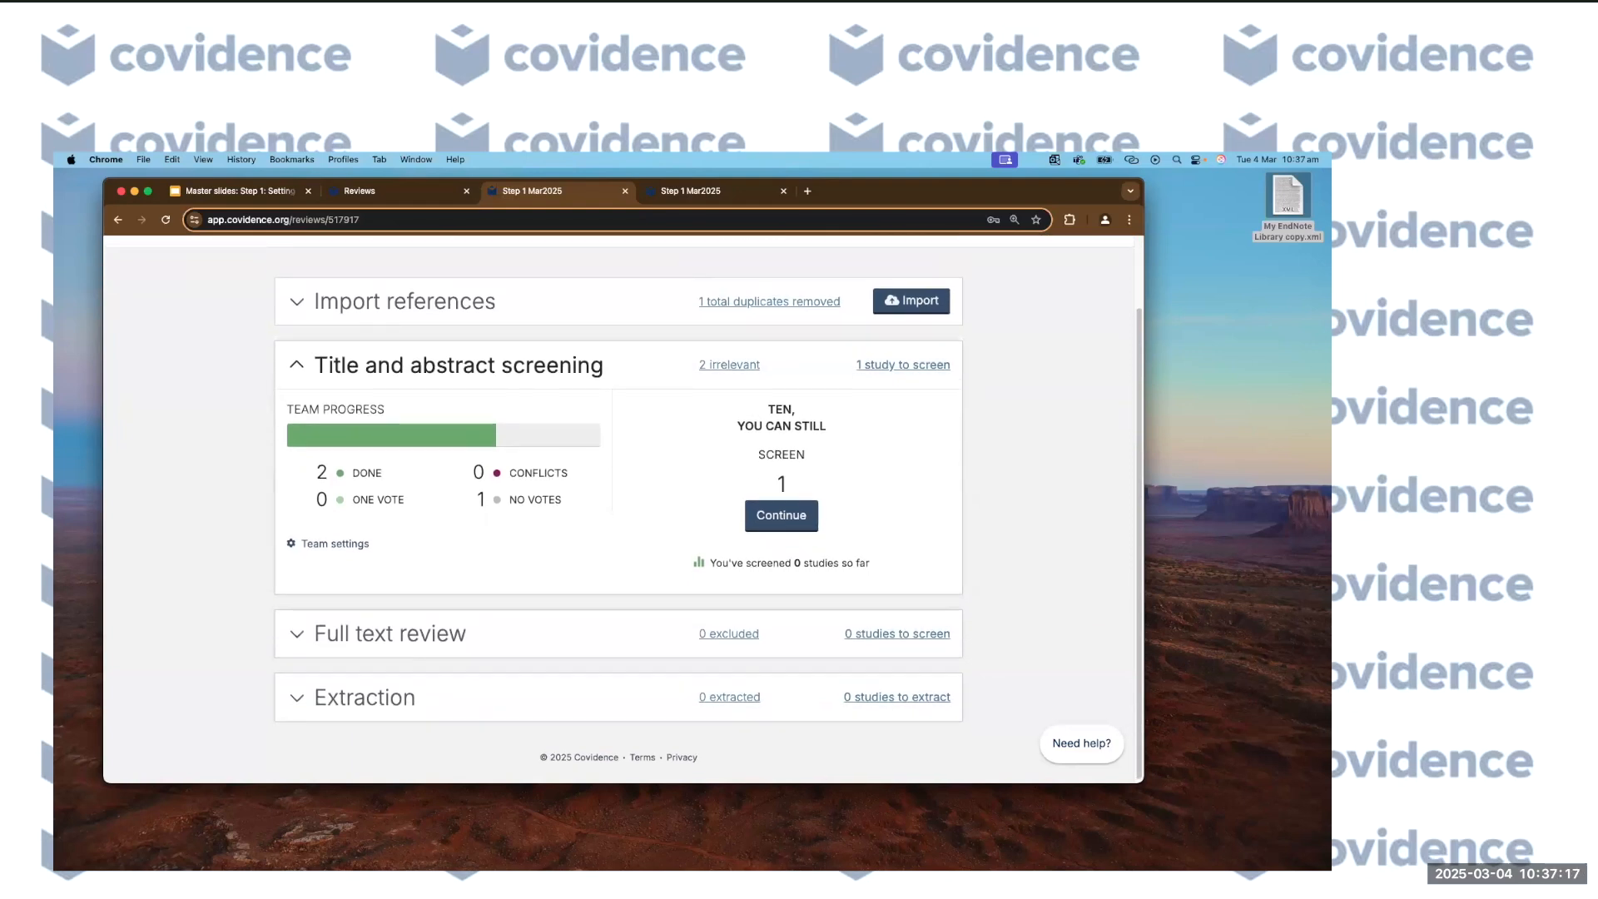
{"action": "scroll", "coordinate": [1029, 471], "scroll_direction": "down", "scroll_amount": 1}
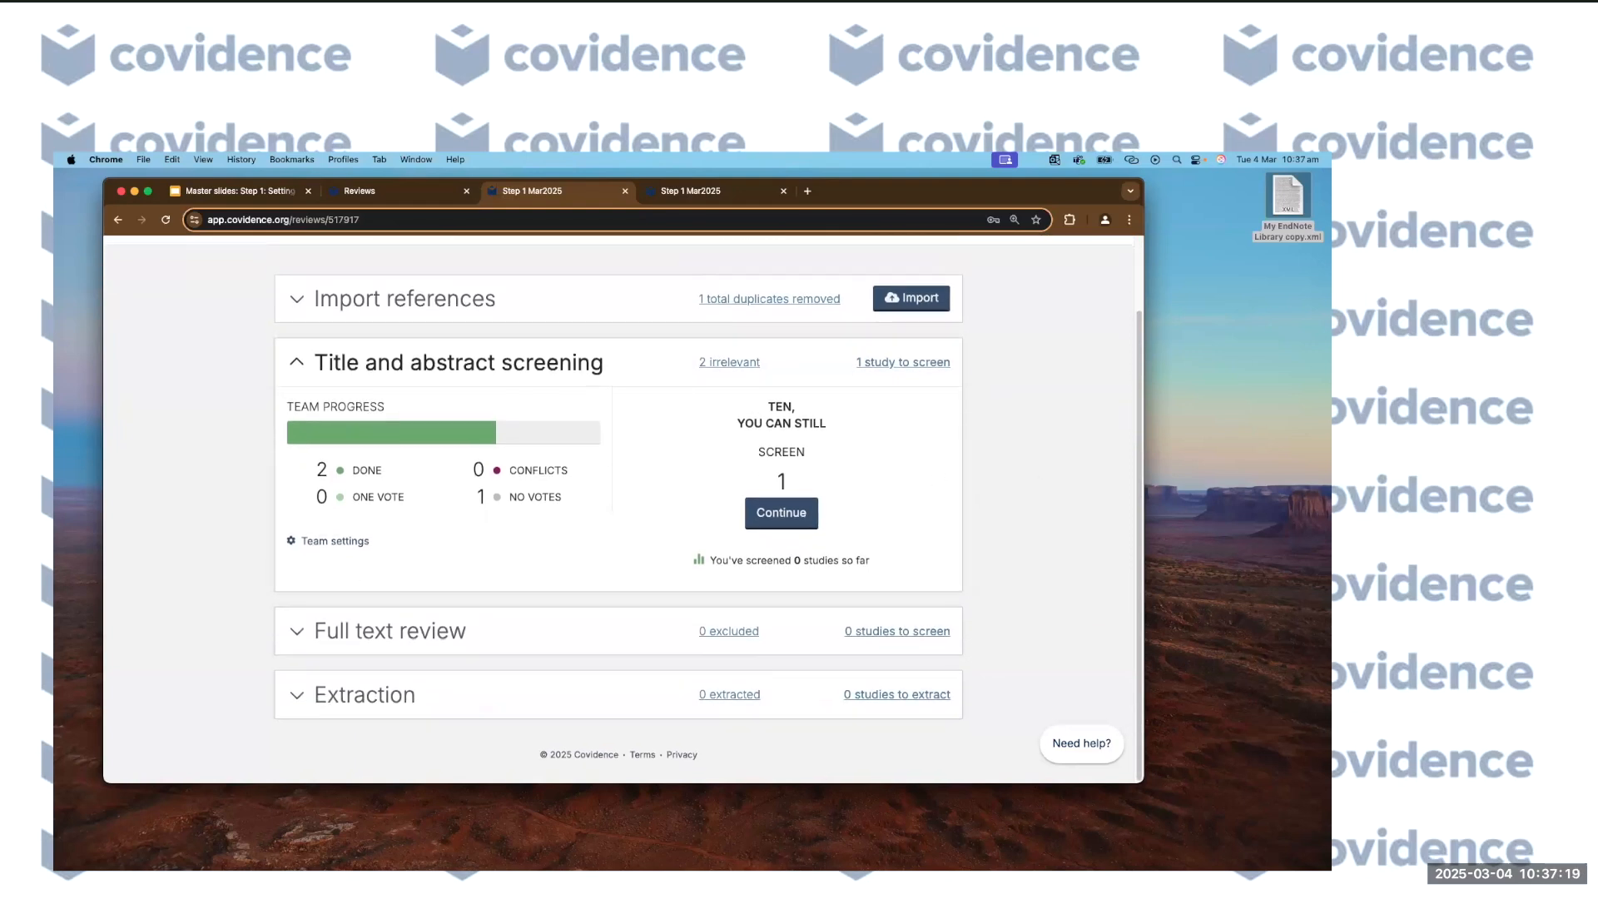
{"action": "left_click", "coordinate": [477, 300]}
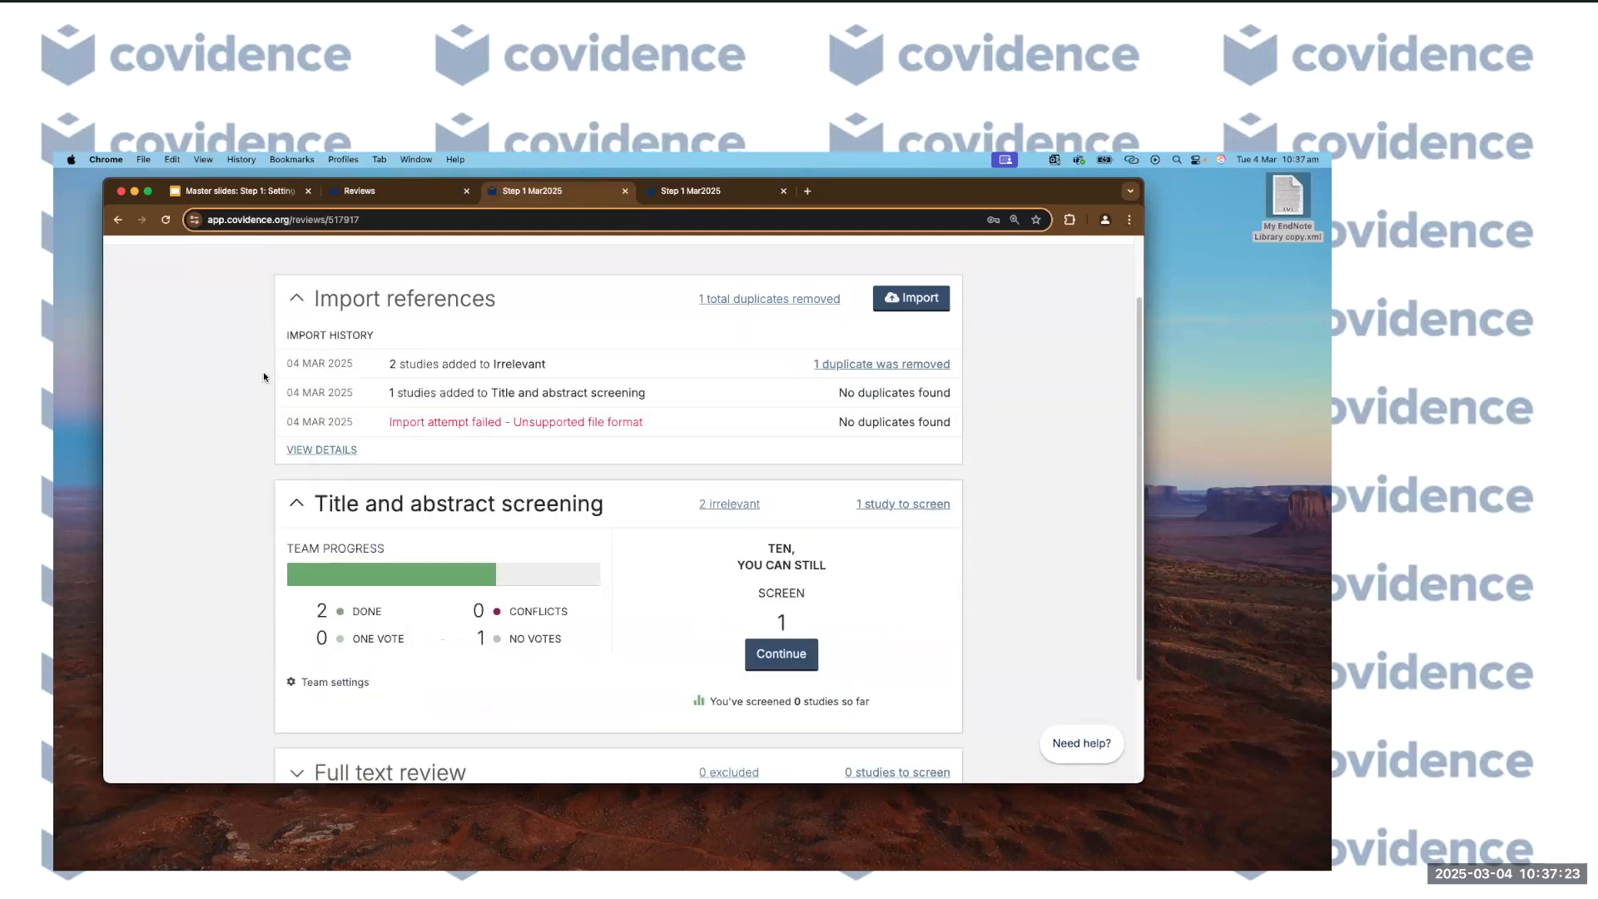
{"action": "left_click", "coordinate": [290, 305]}
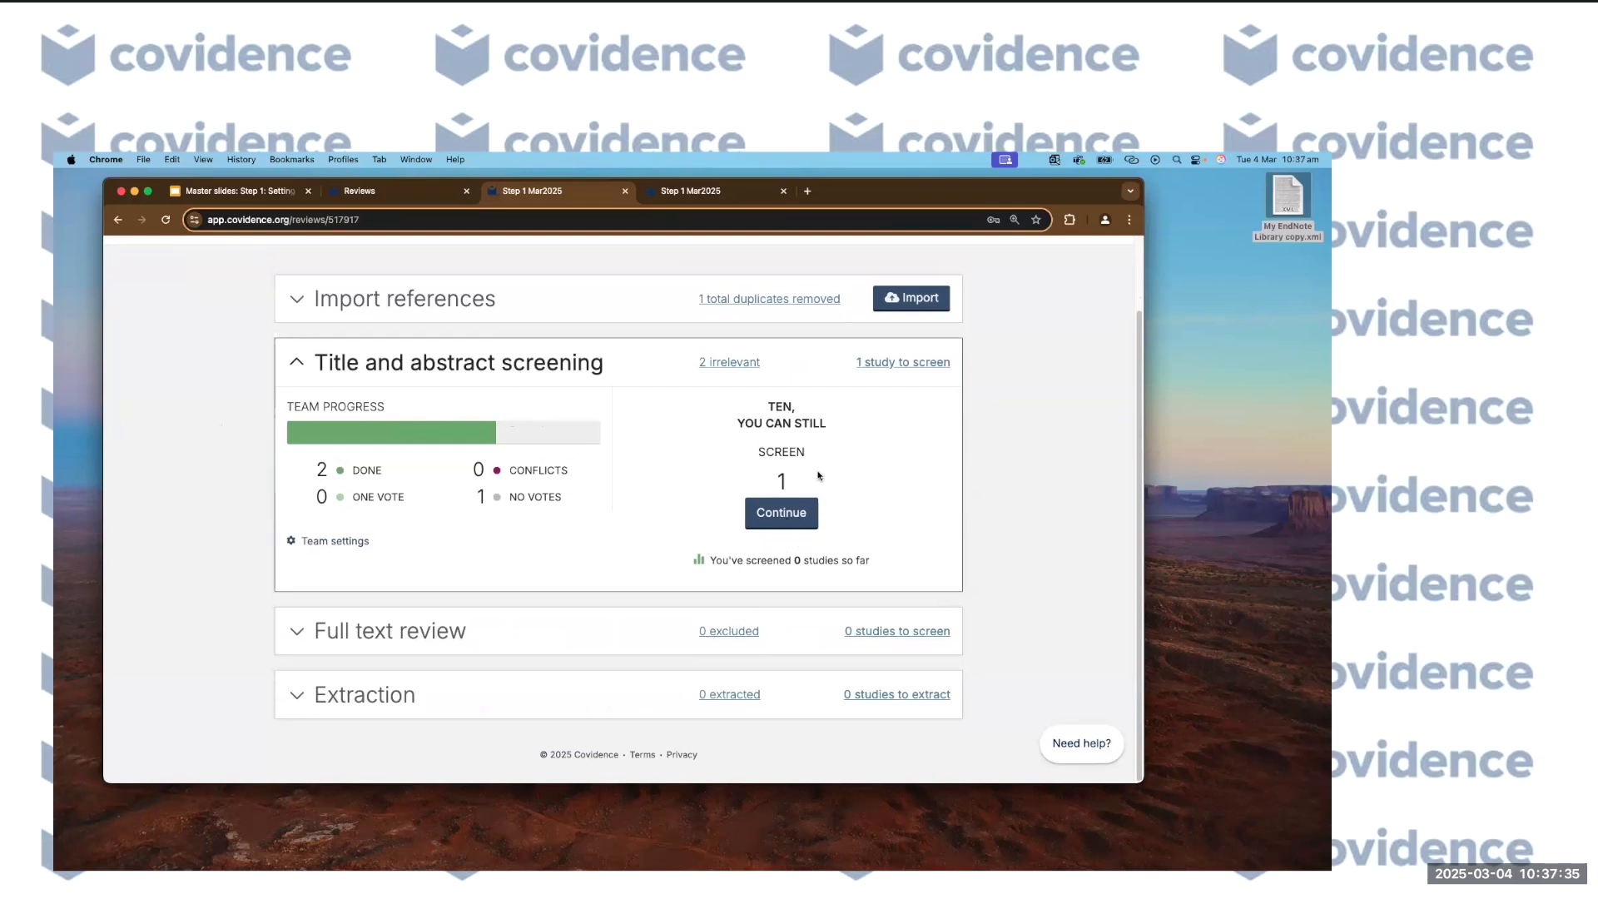
{"action": "scroll", "coordinate": [668, 487], "scroll_direction": "up", "scroll_amount": 1}
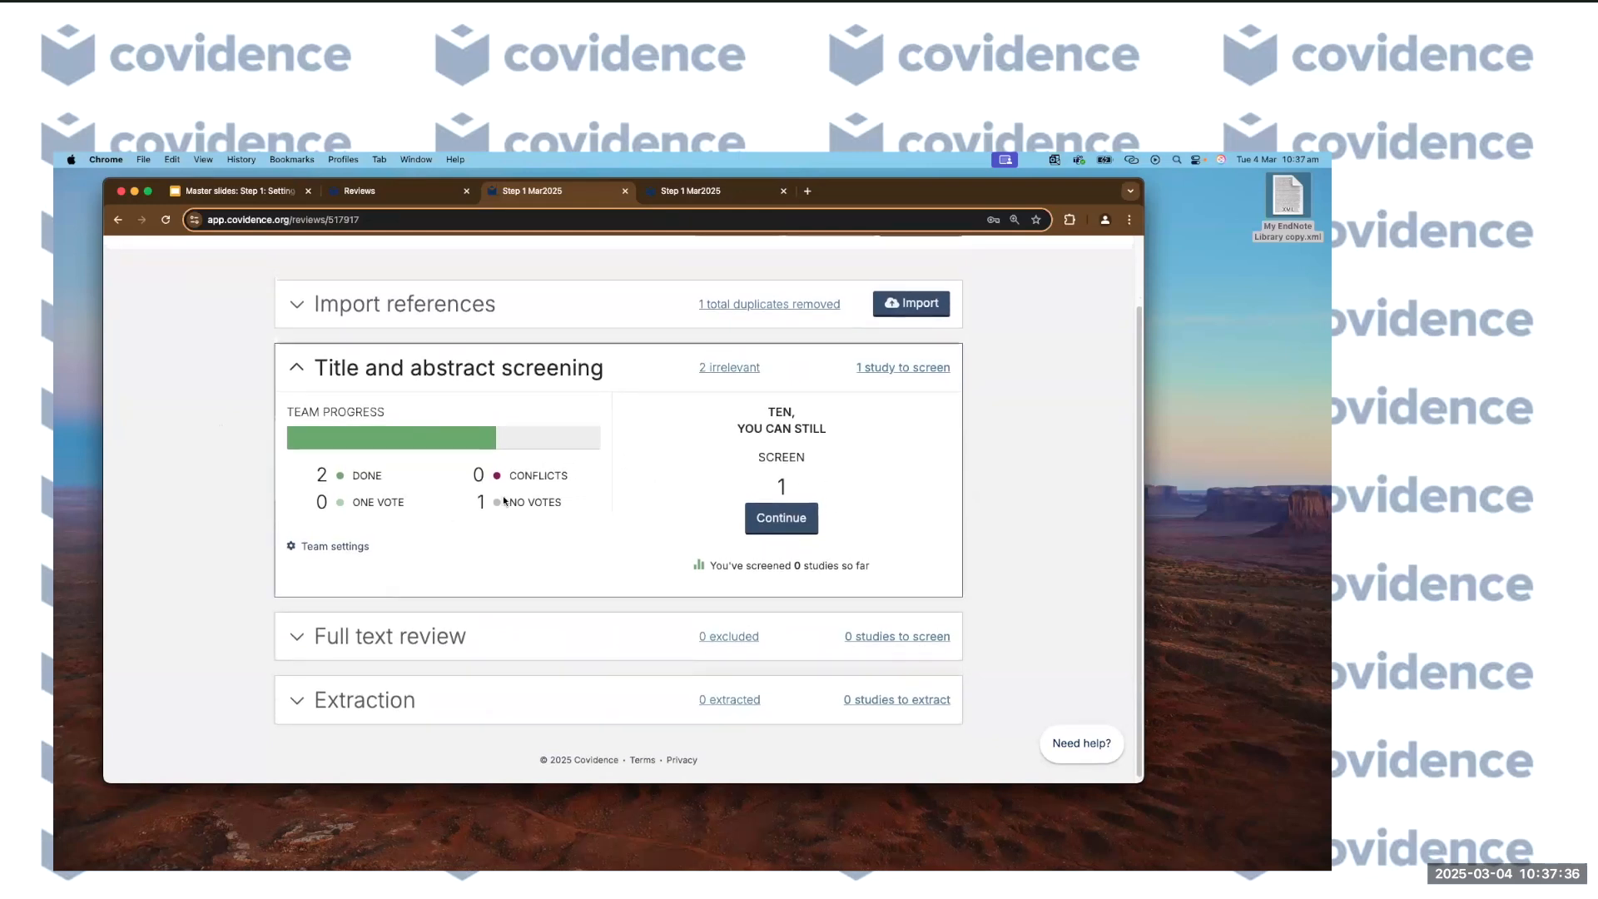
Open screening for the remaining study, look it over, and go back to the summary.
{"action": "left_click", "coordinate": [778, 518]}
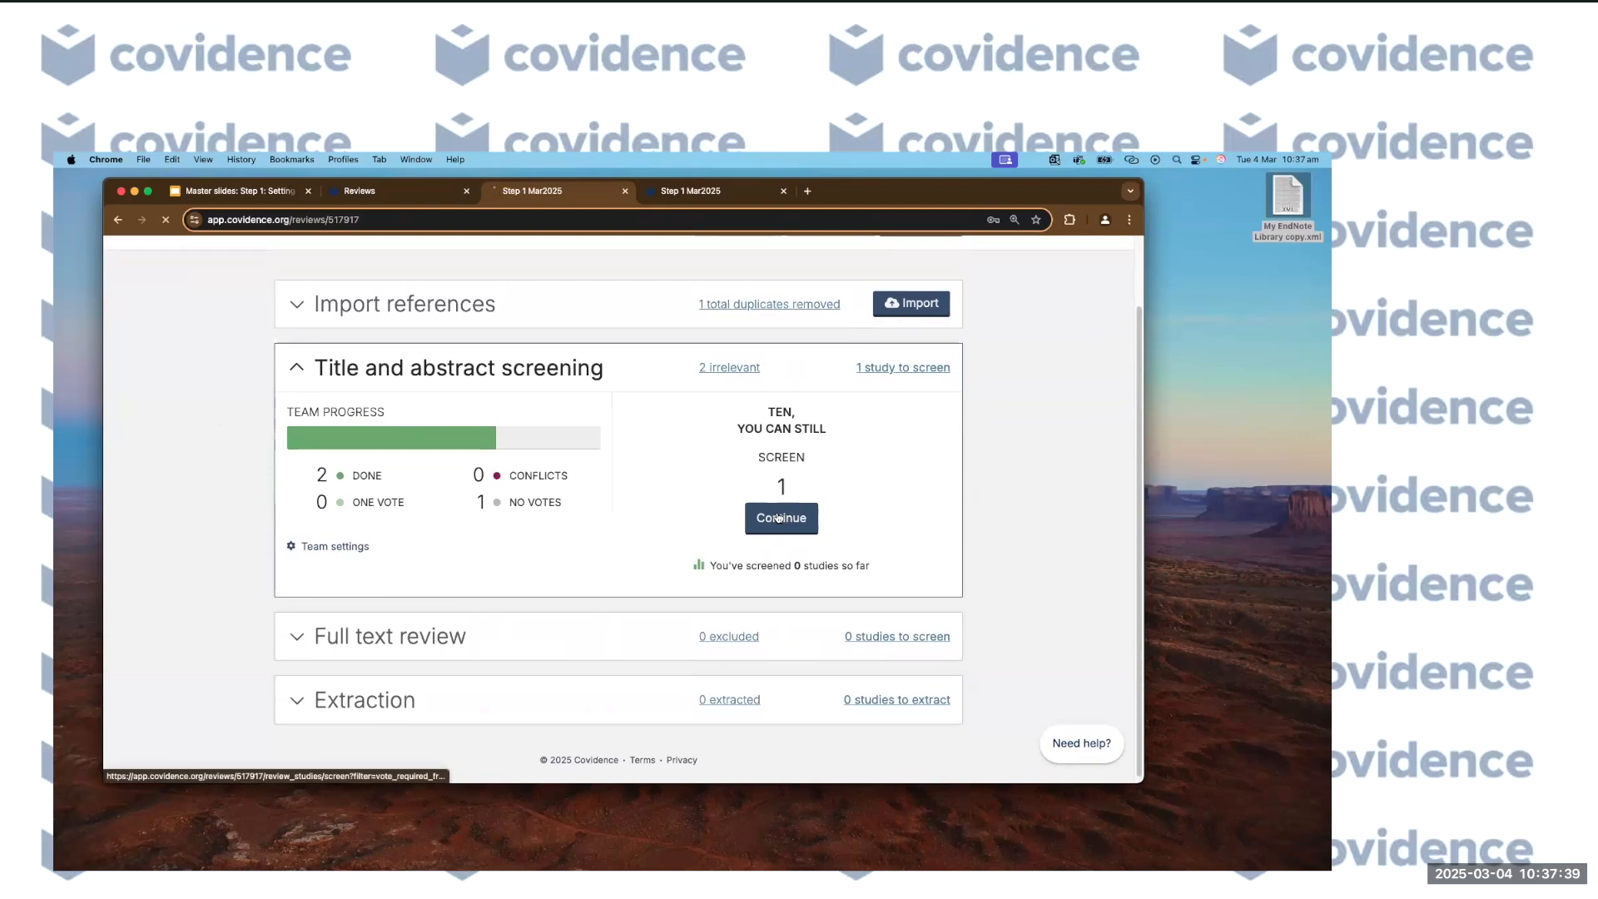
{"action": "scroll", "coordinate": [210, 631], "scroll_direction": "down", "scroll_amount": 3}
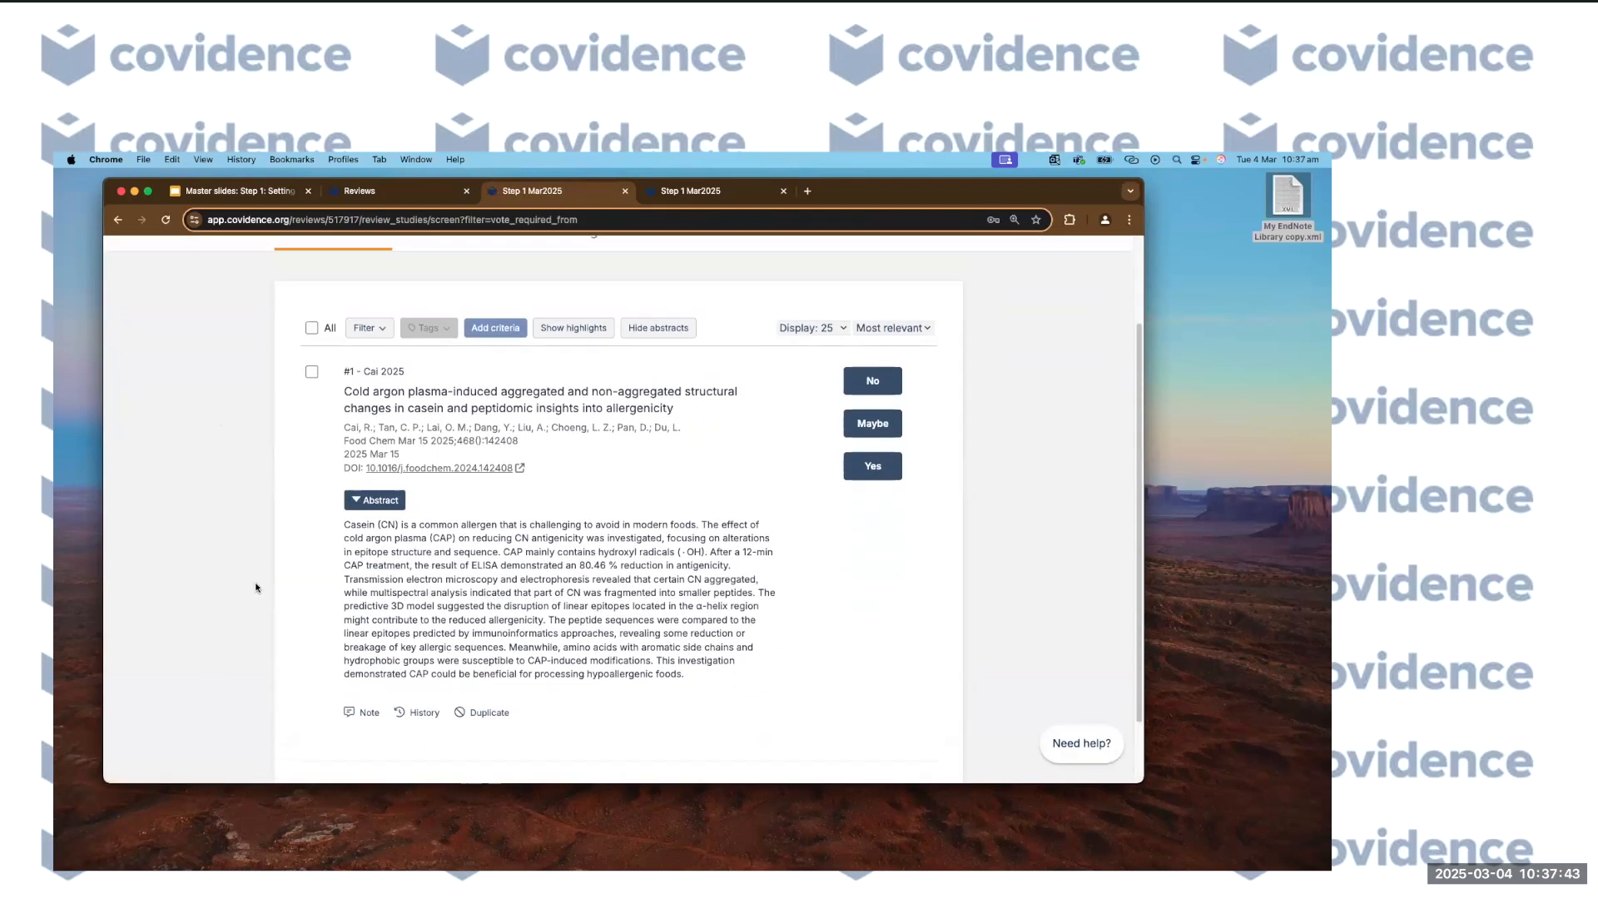
{"action": "scroll", "coordinate": [256, 587], "scroll_direction": "up", "scroll_amount": 3}
{"action": "scroll", "coordinate": [256, 585], "scroll_direction": "down", "scroll_amount": 3}
{"action": "scroll", "coordinate": [256, 582], "scroll_direction": "up", "scroll_amount": 3}
{"action": "left_click", "coordinate": [293, 307]}
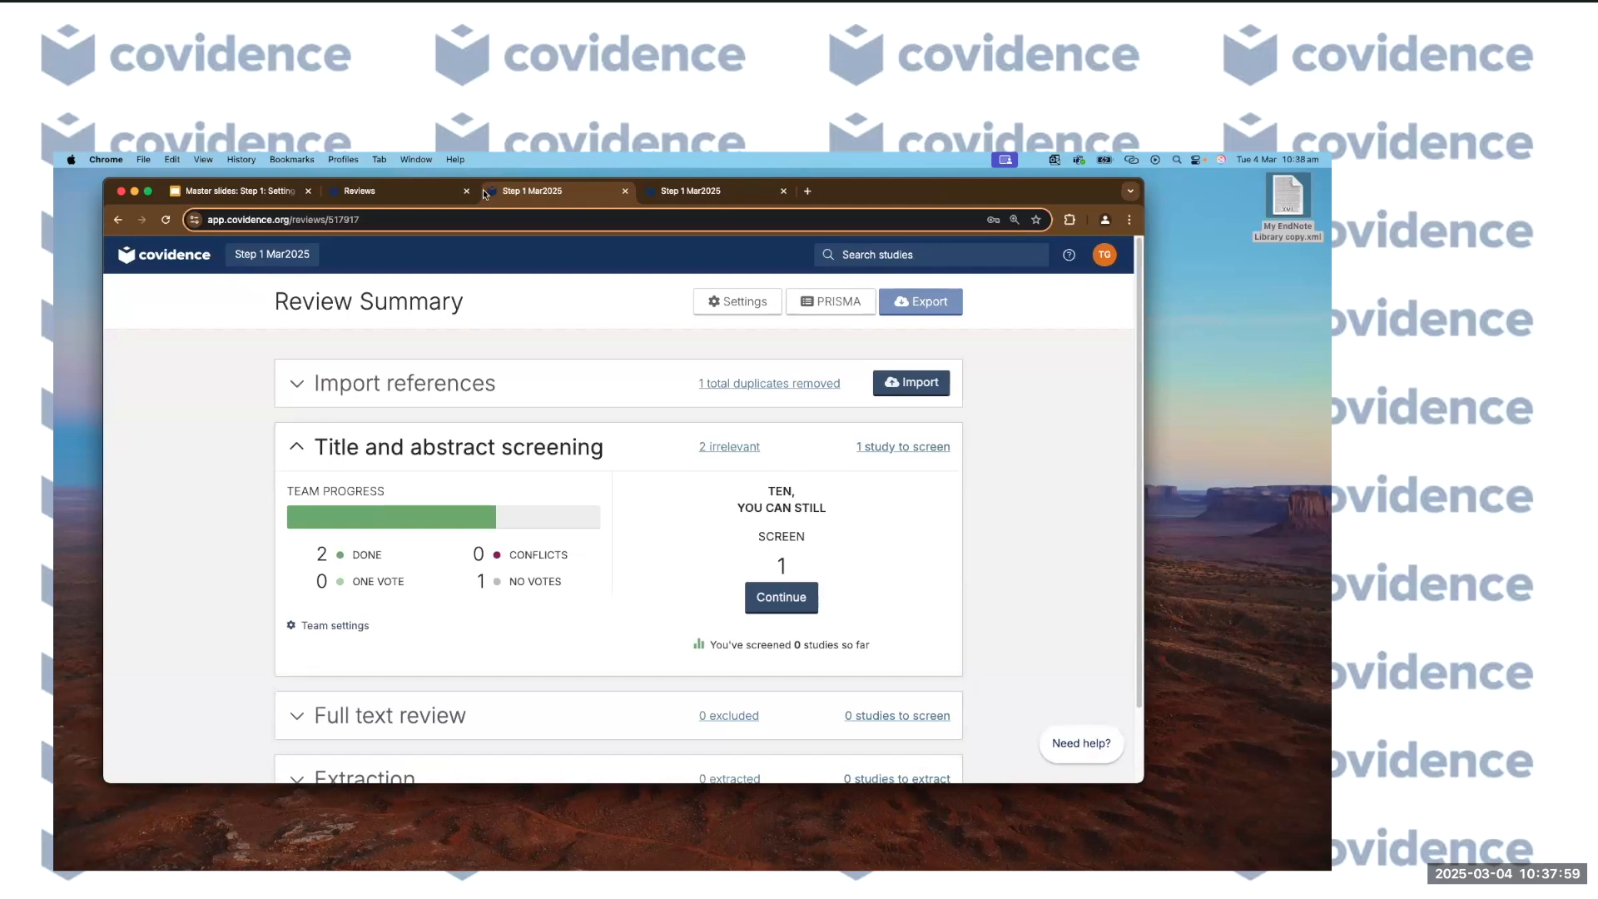
Switch to the Master slides presentation showing the Poll slide.
{"action": "left_click", "coordinate": [247, 193]}
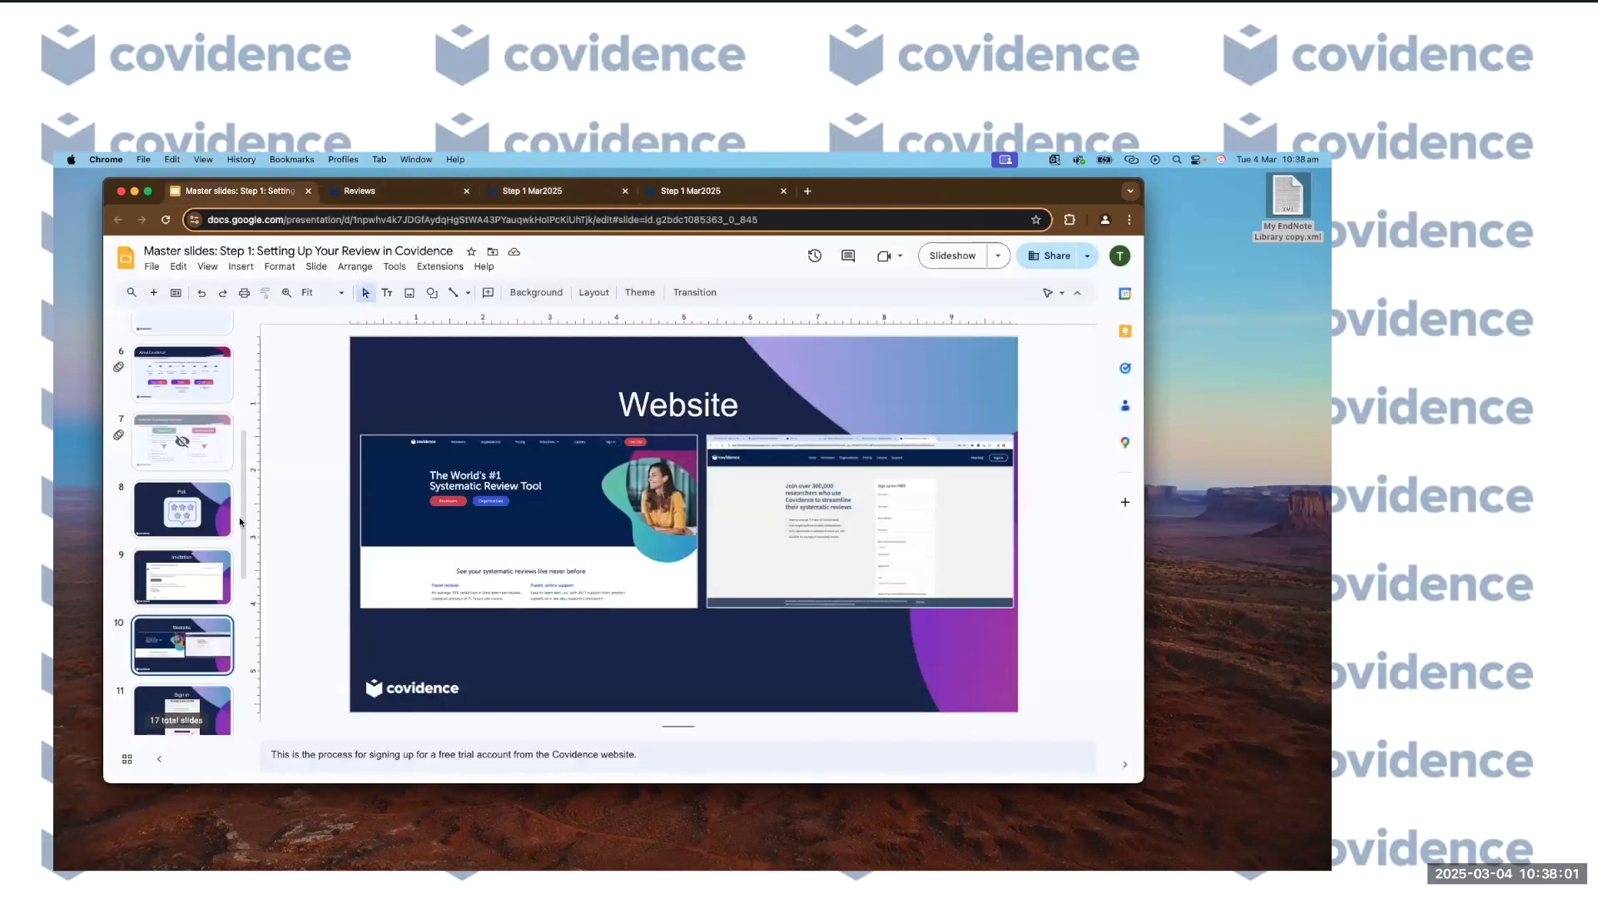
{"action": "scroll", "coordinate": [211, 592], "scroll_direction": "down", "scroll_amount": 5}
{"action": "scroll", "coordinate": [211, 592], "scroll_direction": "up", "scroll_amount": 5}
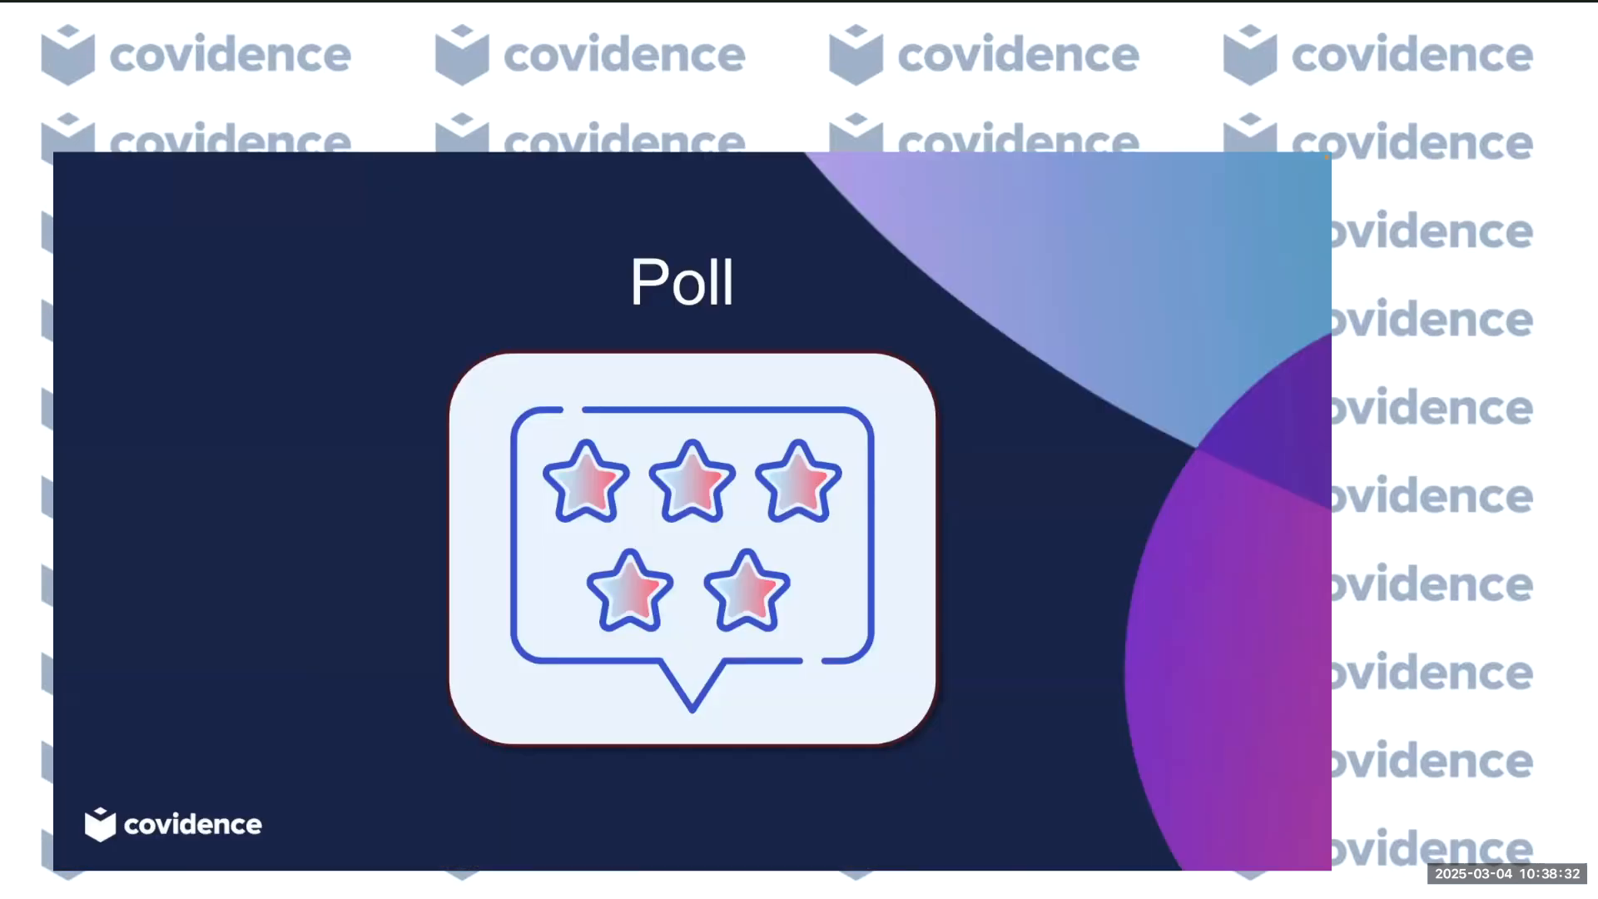
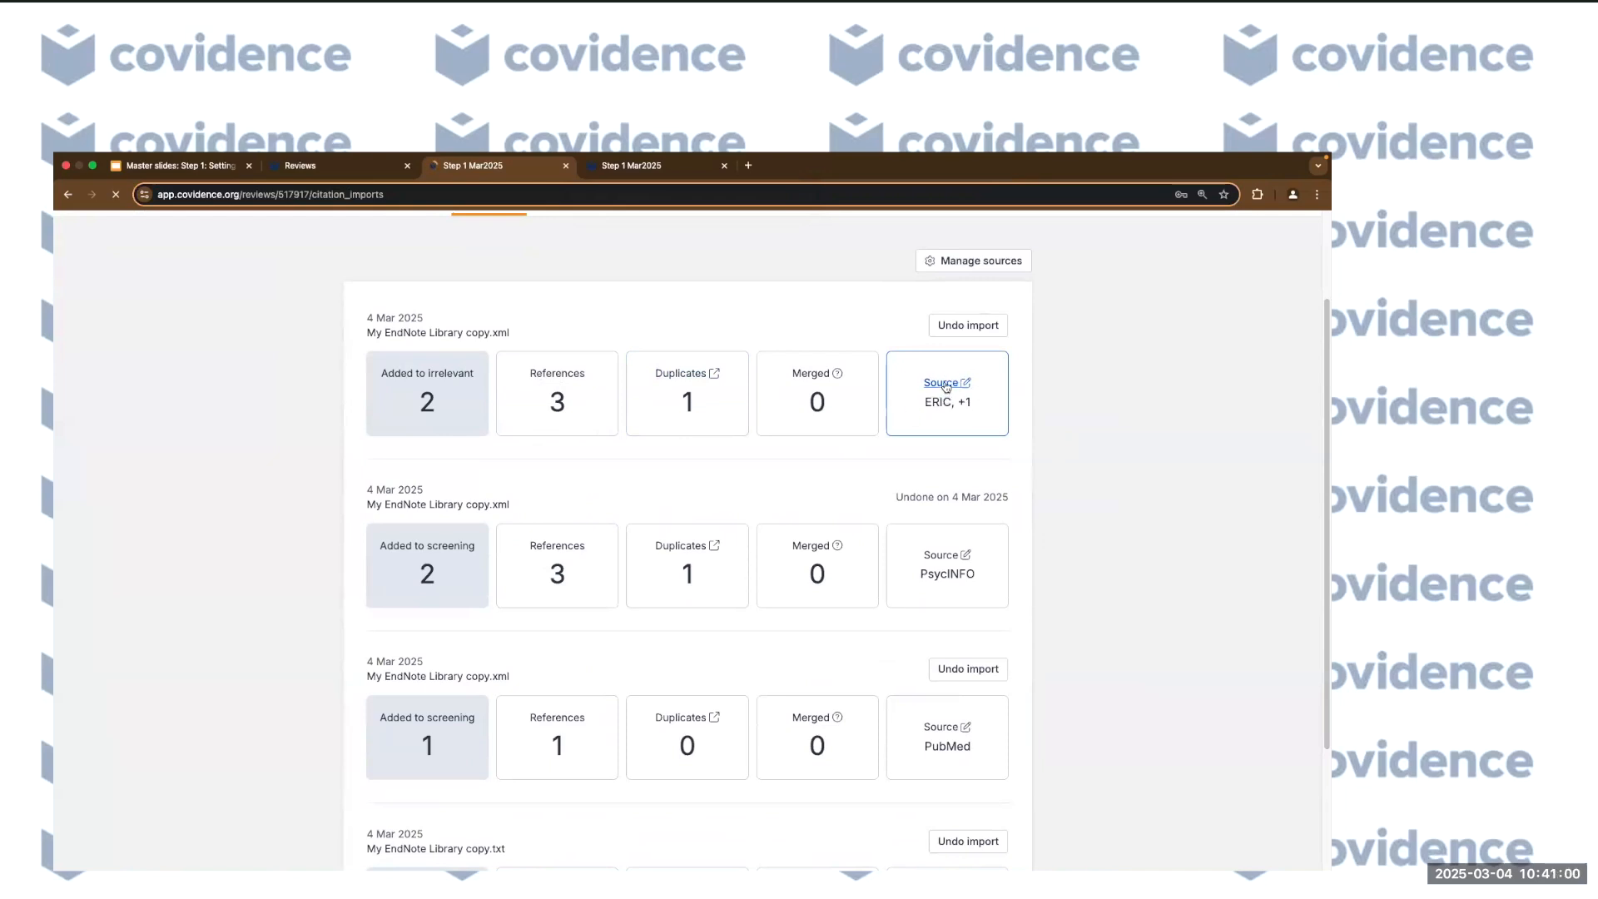
Open the newest import's source breakdown and change the ERIC count to 1.
{"action": "left_click", "coordinate": [945, 384]}
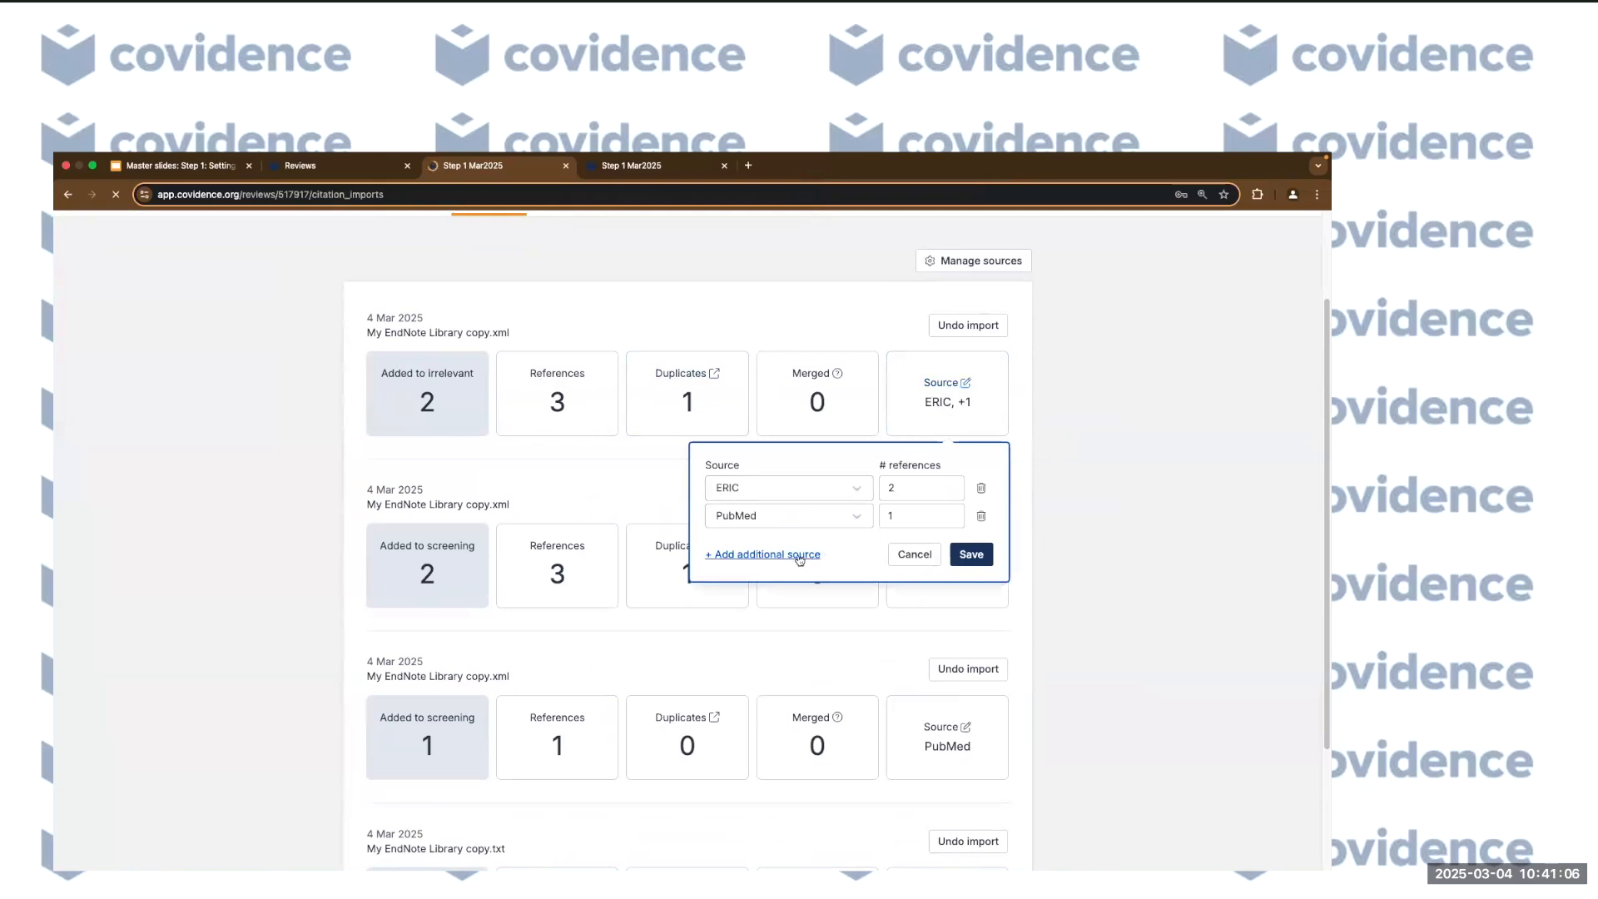
{"action": "left_click", "coordinate": [896, 489]}
{"action": "key", "text": "BackSpace"}
{"action": "type", "text": "1"}
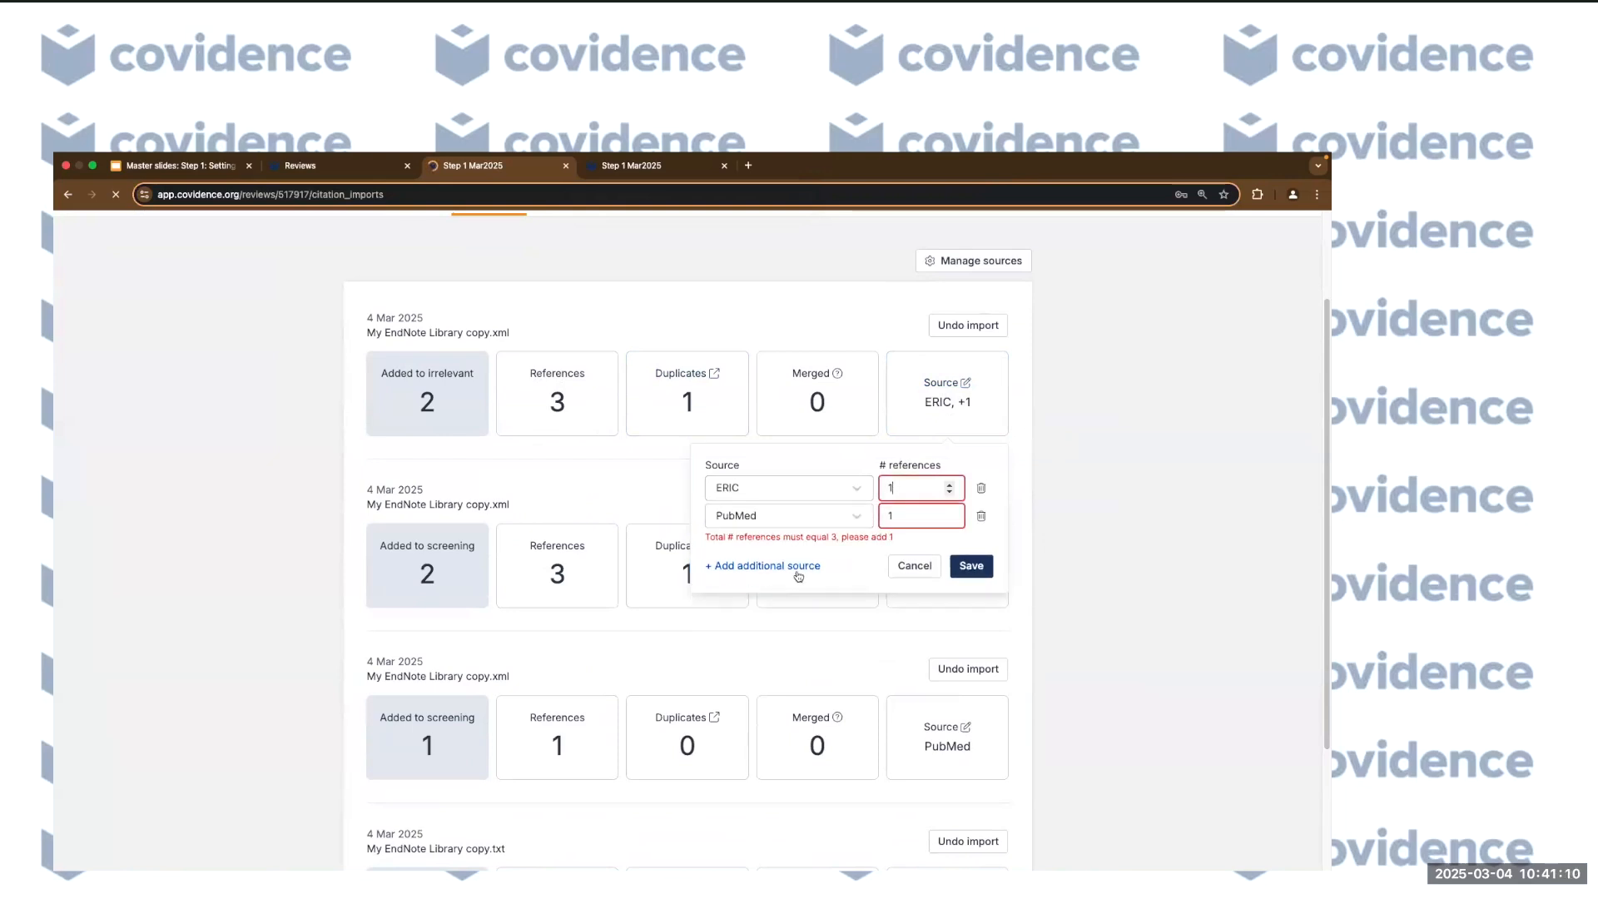
Add Embase as a third source with 1 reference.
{"action": "left_click", "coordinate": [764, 565]}
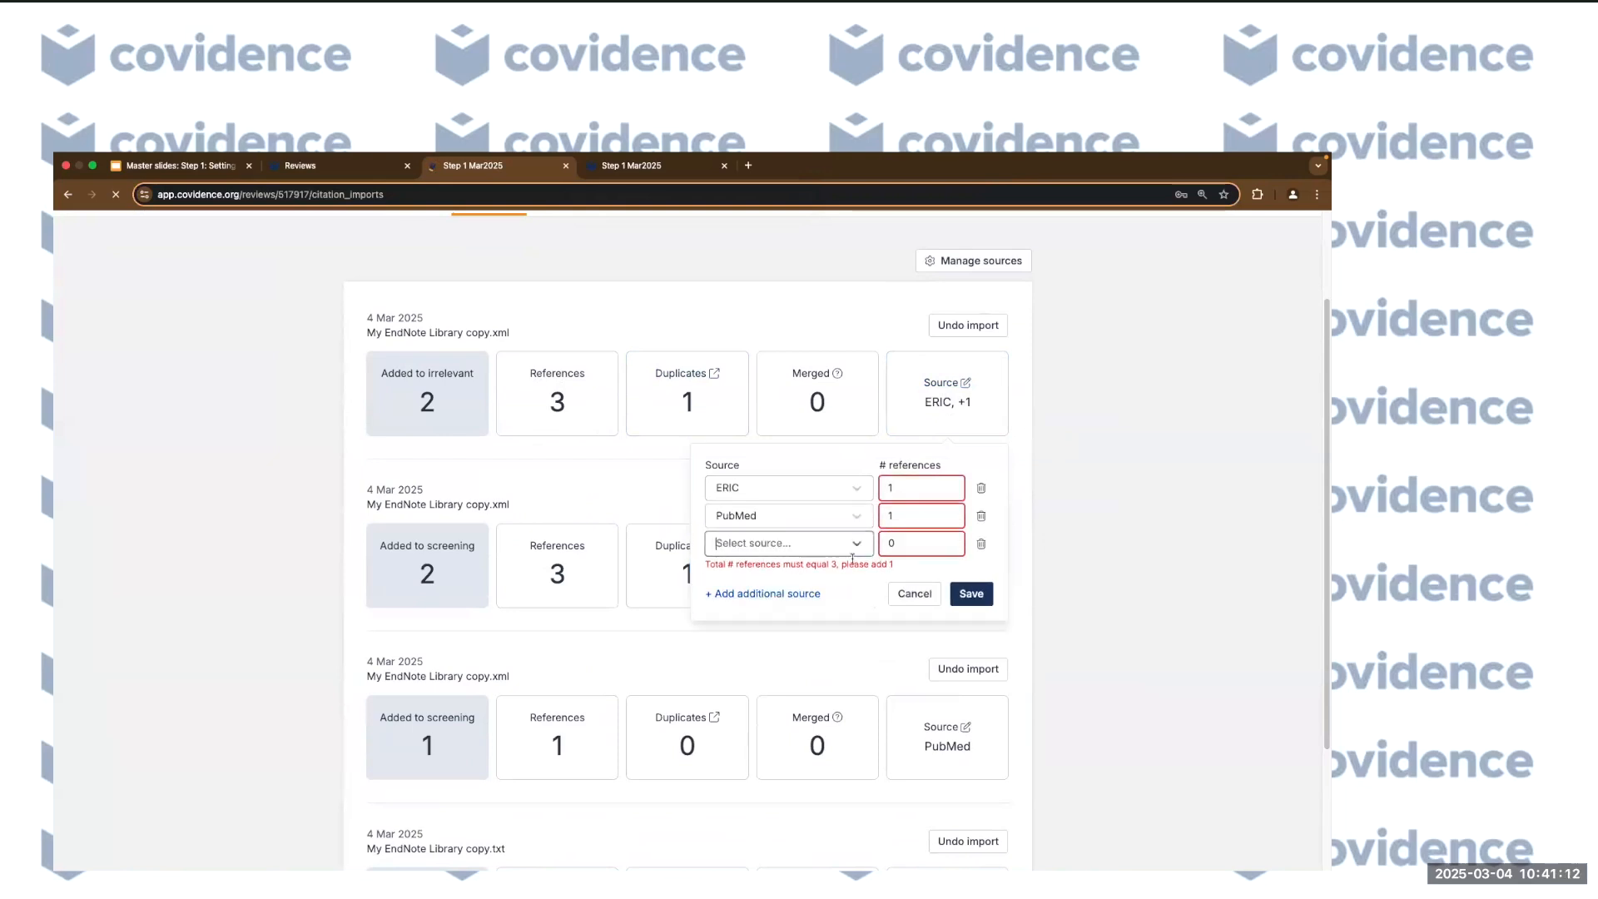
{"action": "left_click", "coordinate": [856, 545]}
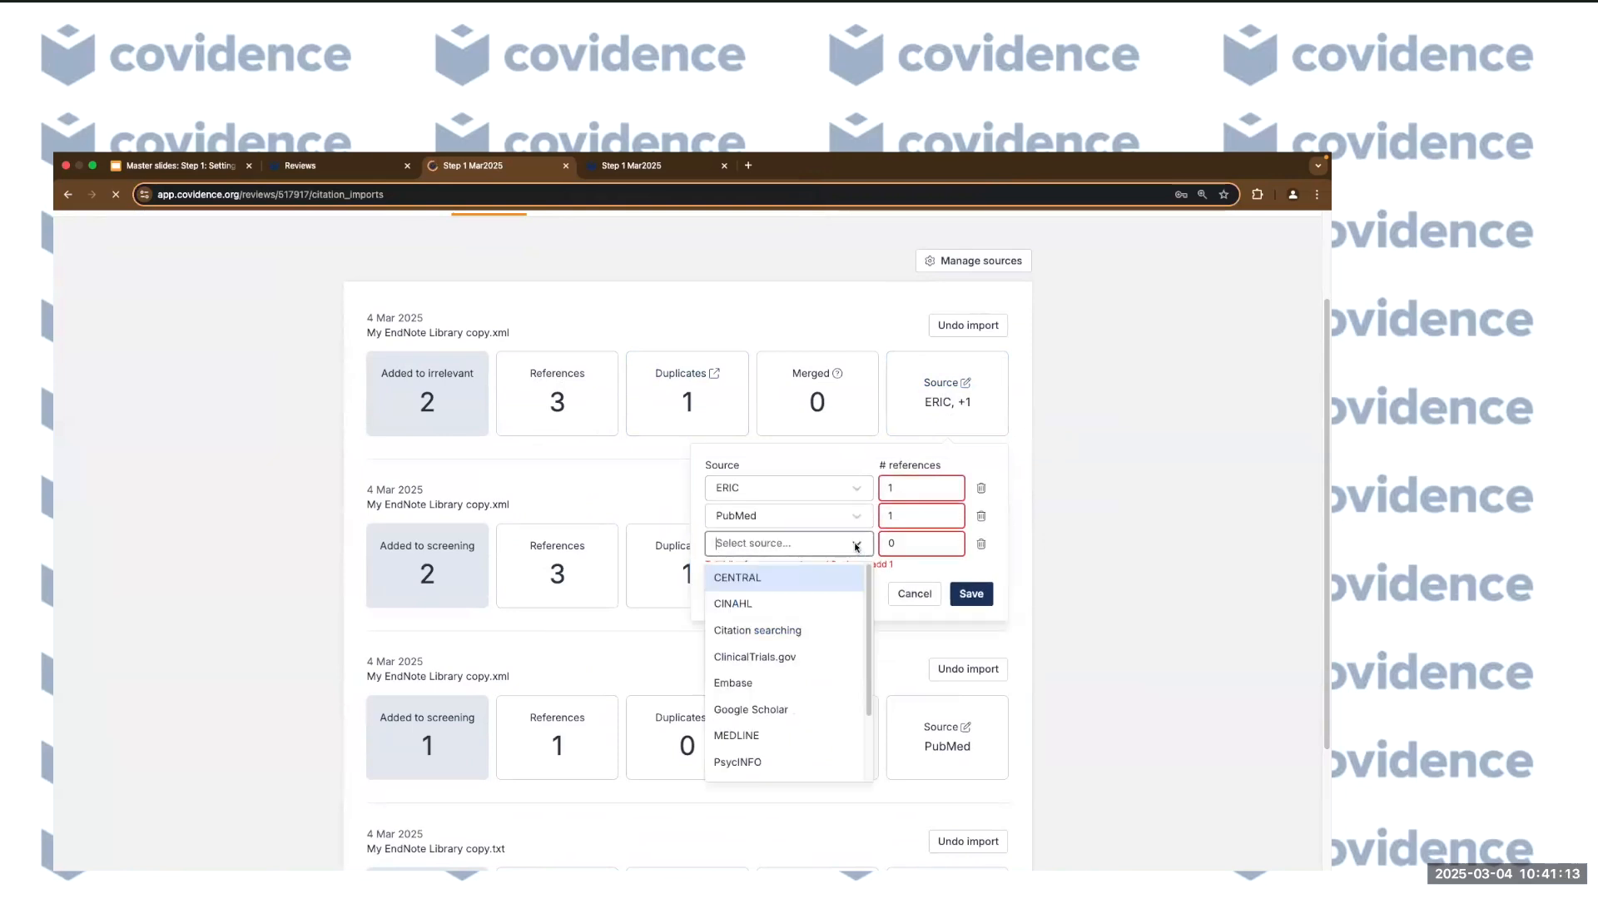
{"action": "left_click", "coordinate": [761, 681]}
{"action": "left_click", "coordinate": [909, 550]}
{"action": "key", "text": "BackSpace"}
{"action": "type", "text": "1"}
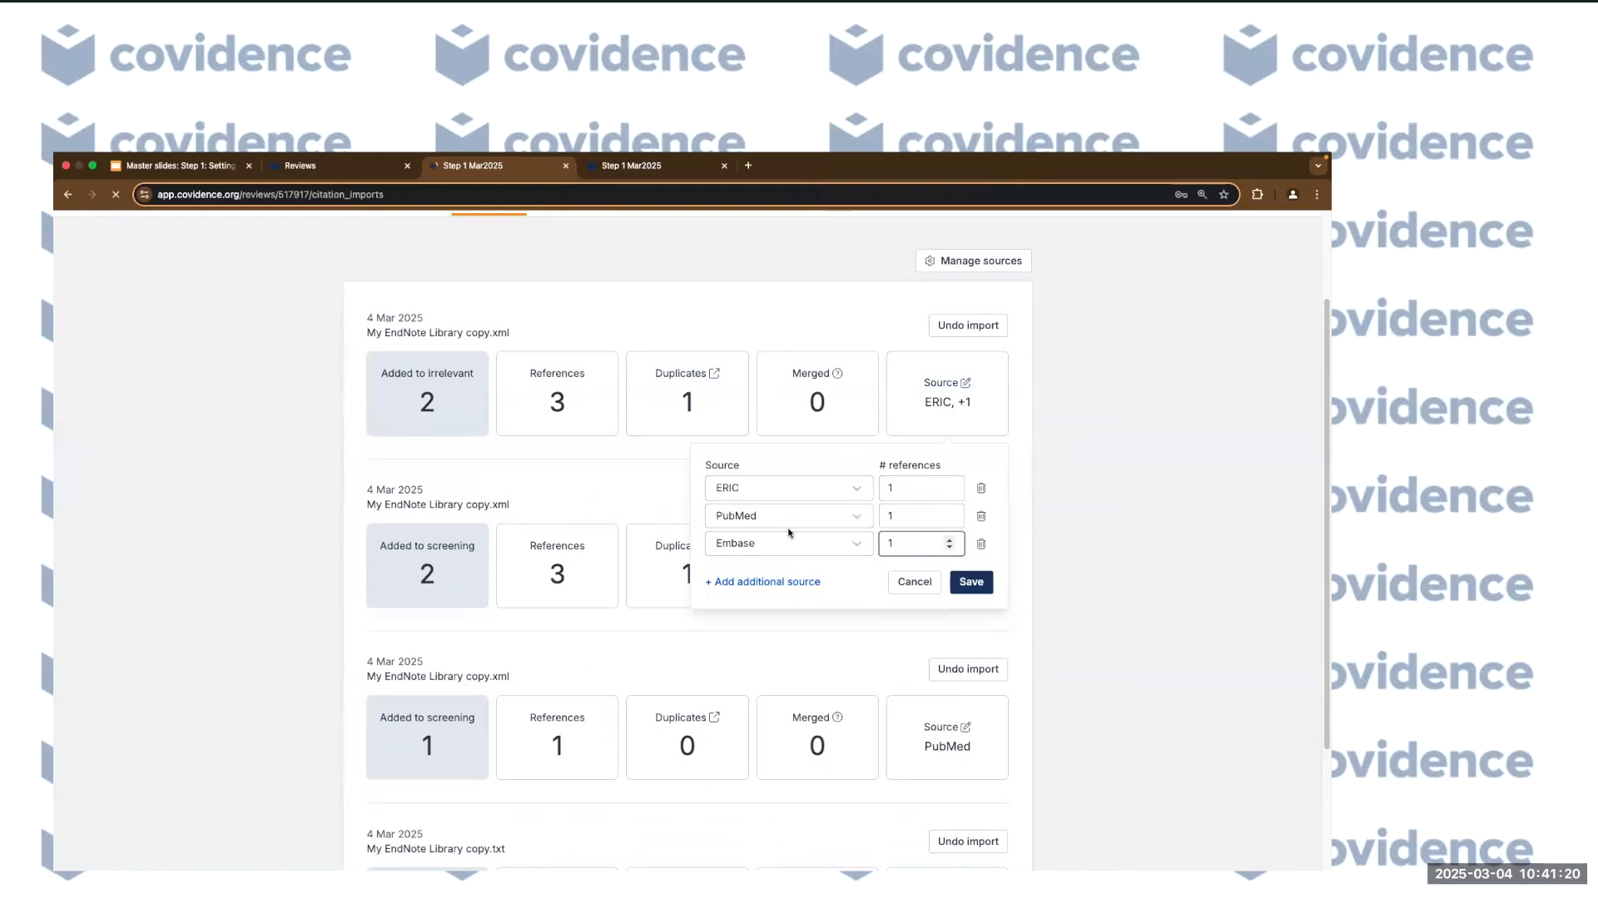
Add CINAHL as a fourth source with 1 reference, then delete it again.
{"action": "left_click", "coordinate": [780, 583]}
{"action": "left_click", "coordinate": [804, 580]}
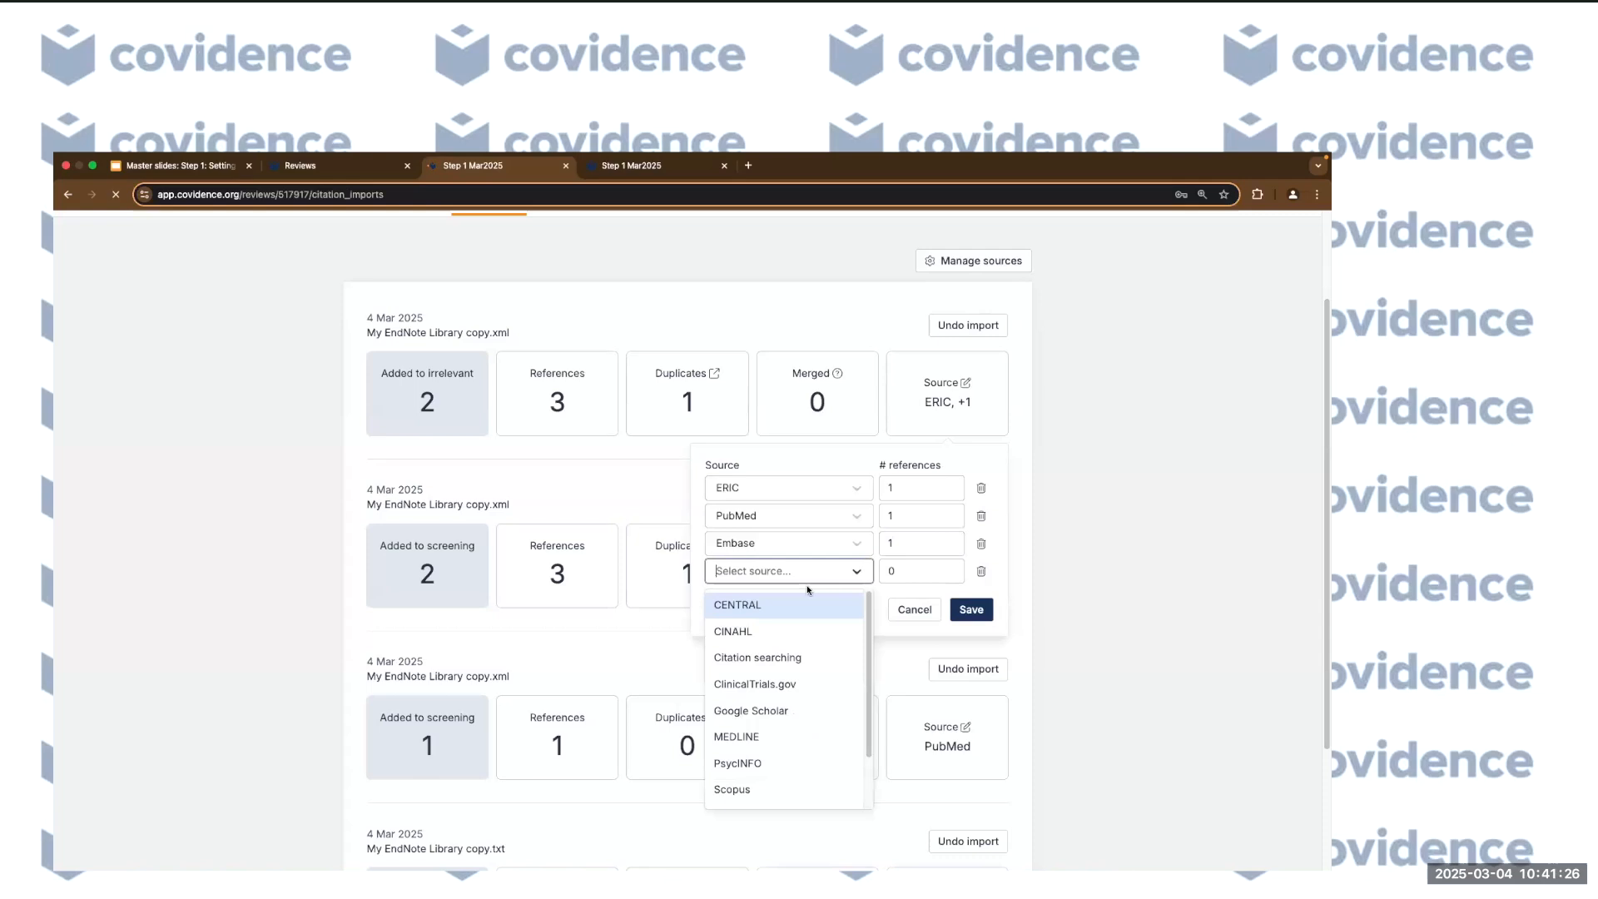
{"action": "left_click", "coordinate": [749, 631]}
{"action": "left_click", "coordinate": [926, 574]}
{"action": "key", "text": "BackSpace"}
{"action": "type", "text": "1"}
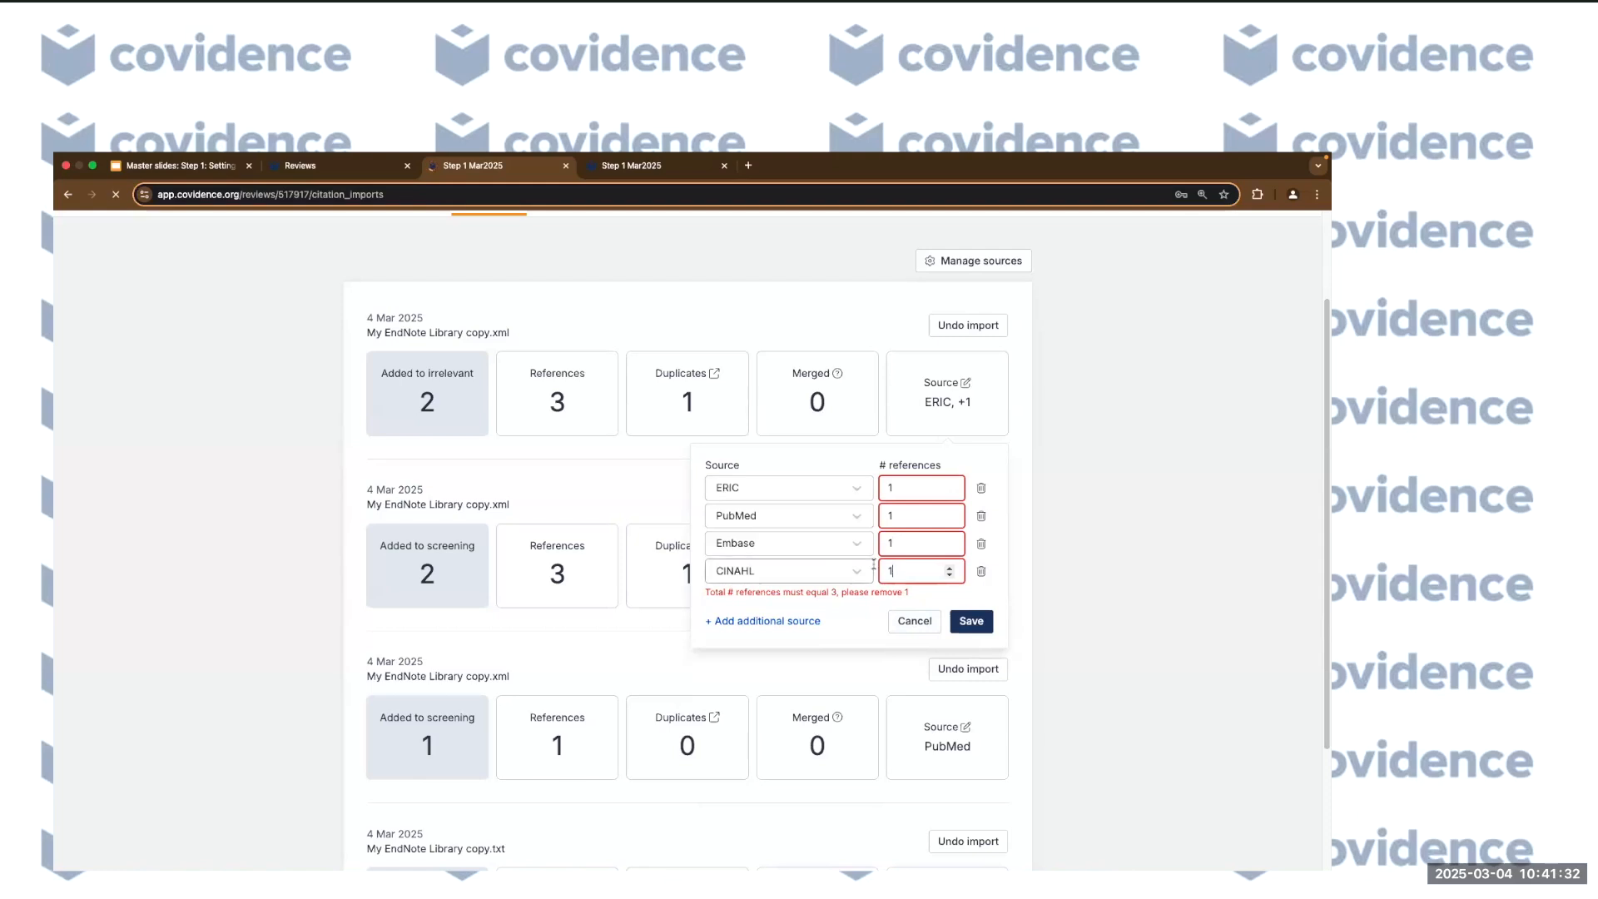
{"action": "left_click", "coordinate": [982, 572]}
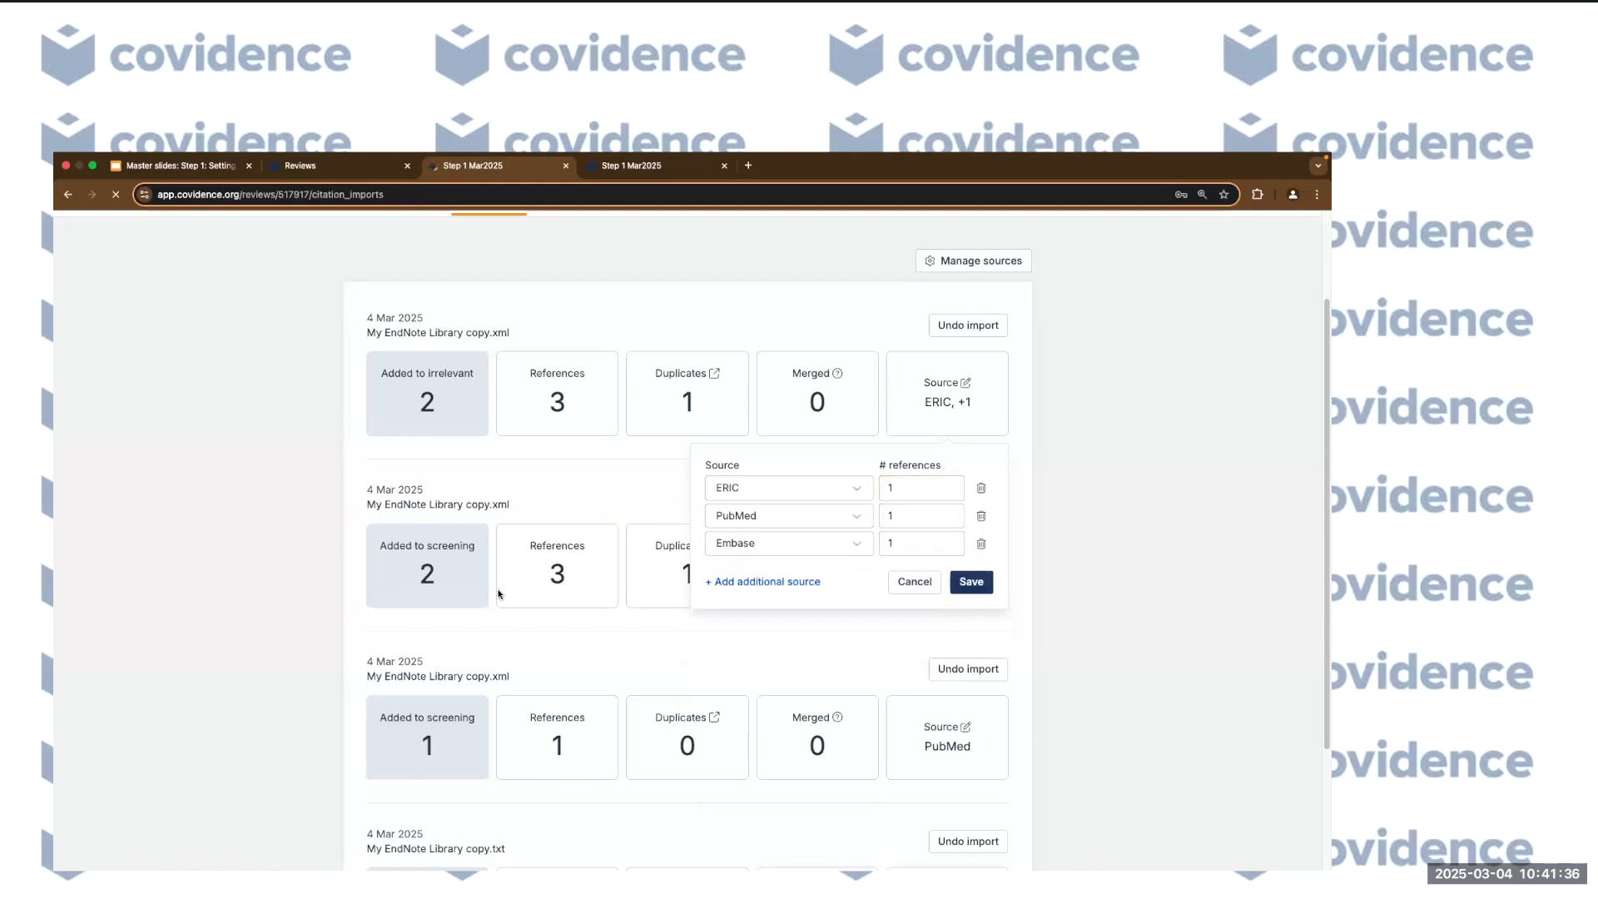
Save the ERIC, PubMed and Embase source breakdown for the newest EndNote import.
{"action": "left_click", "coordinate": [970, 582]}
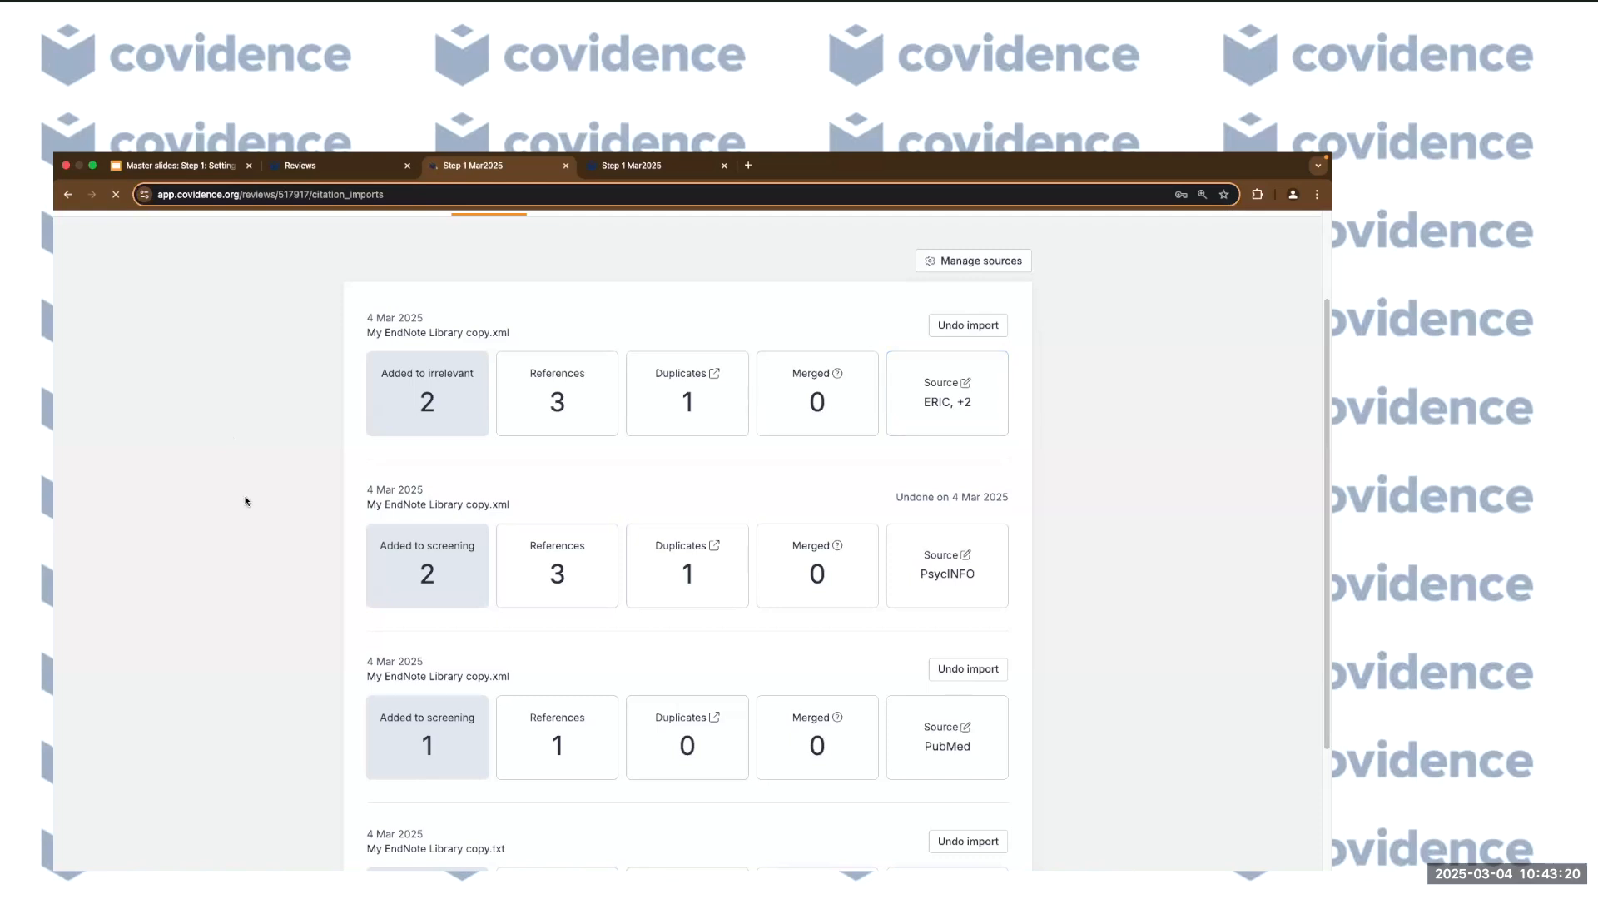
Go back to the Review Summary and open the review Settings.
{"action": "left_click", "coordinate": [358, 279]}
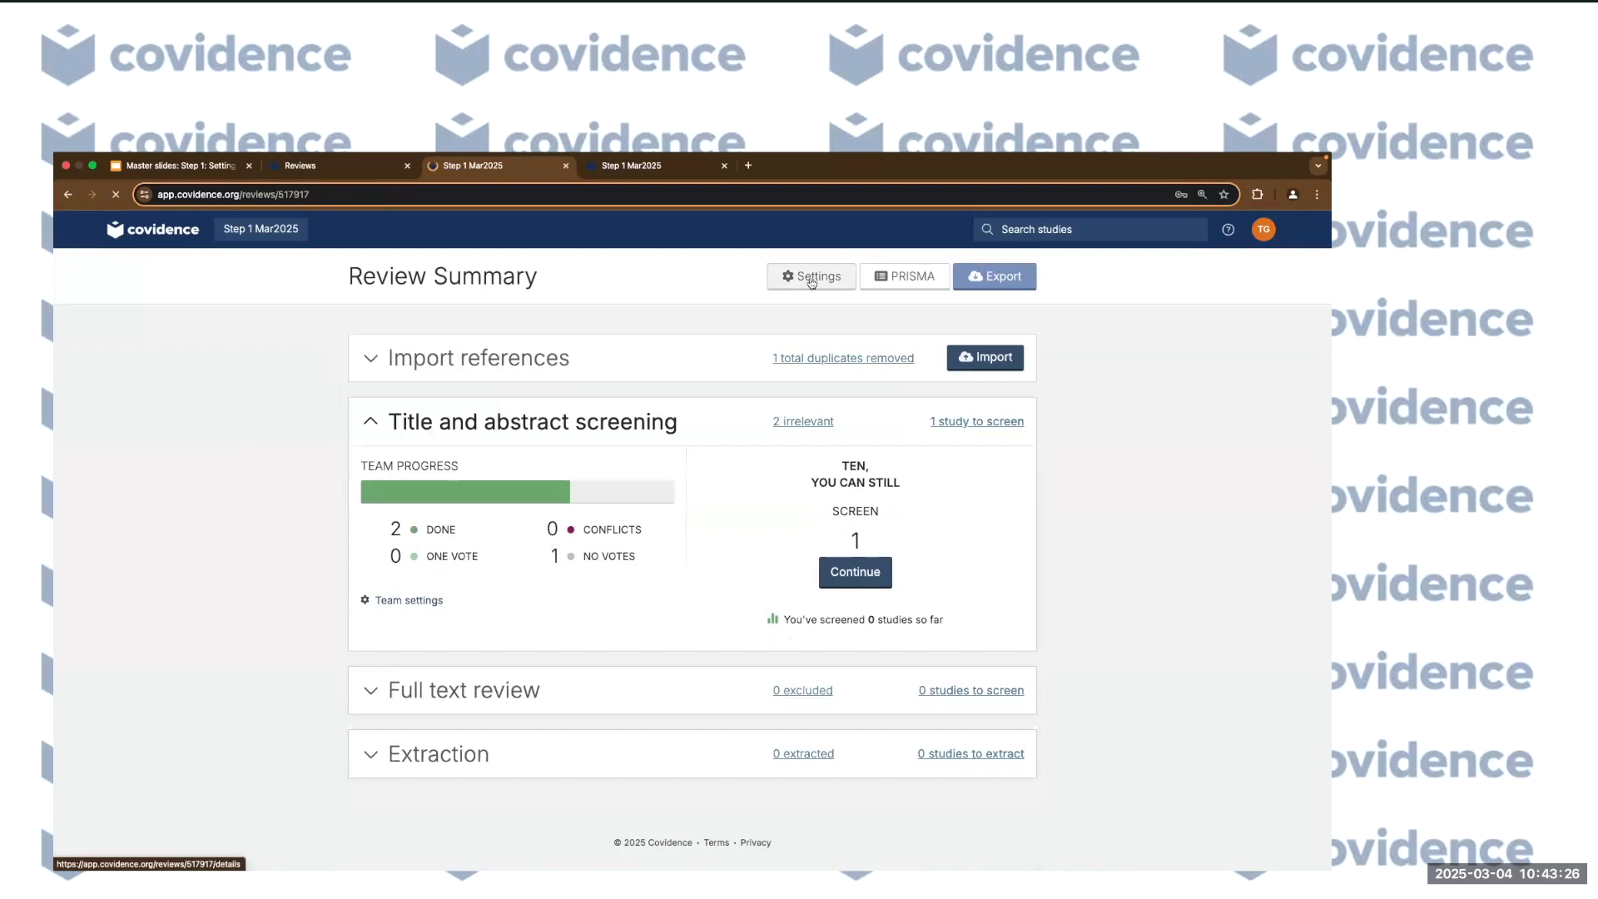
{"action": "left_click", "coordinate": [809, 277]}
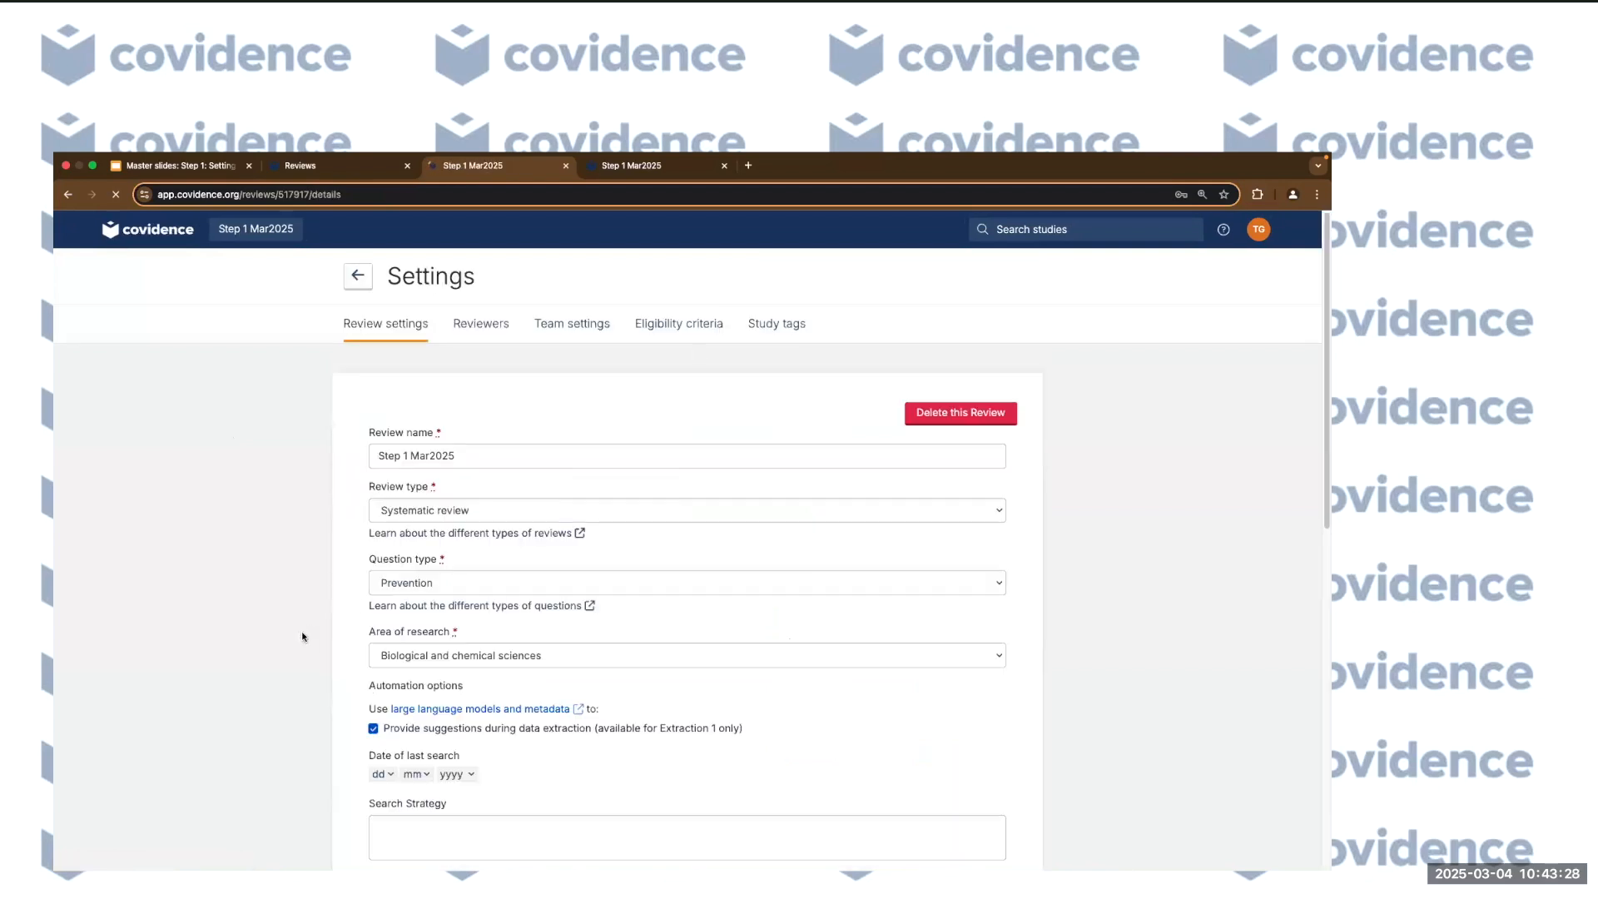
{"action": "scroll", "coordinate": [301, 631], "scroll_direction": "down", "scroll_amount": 10}
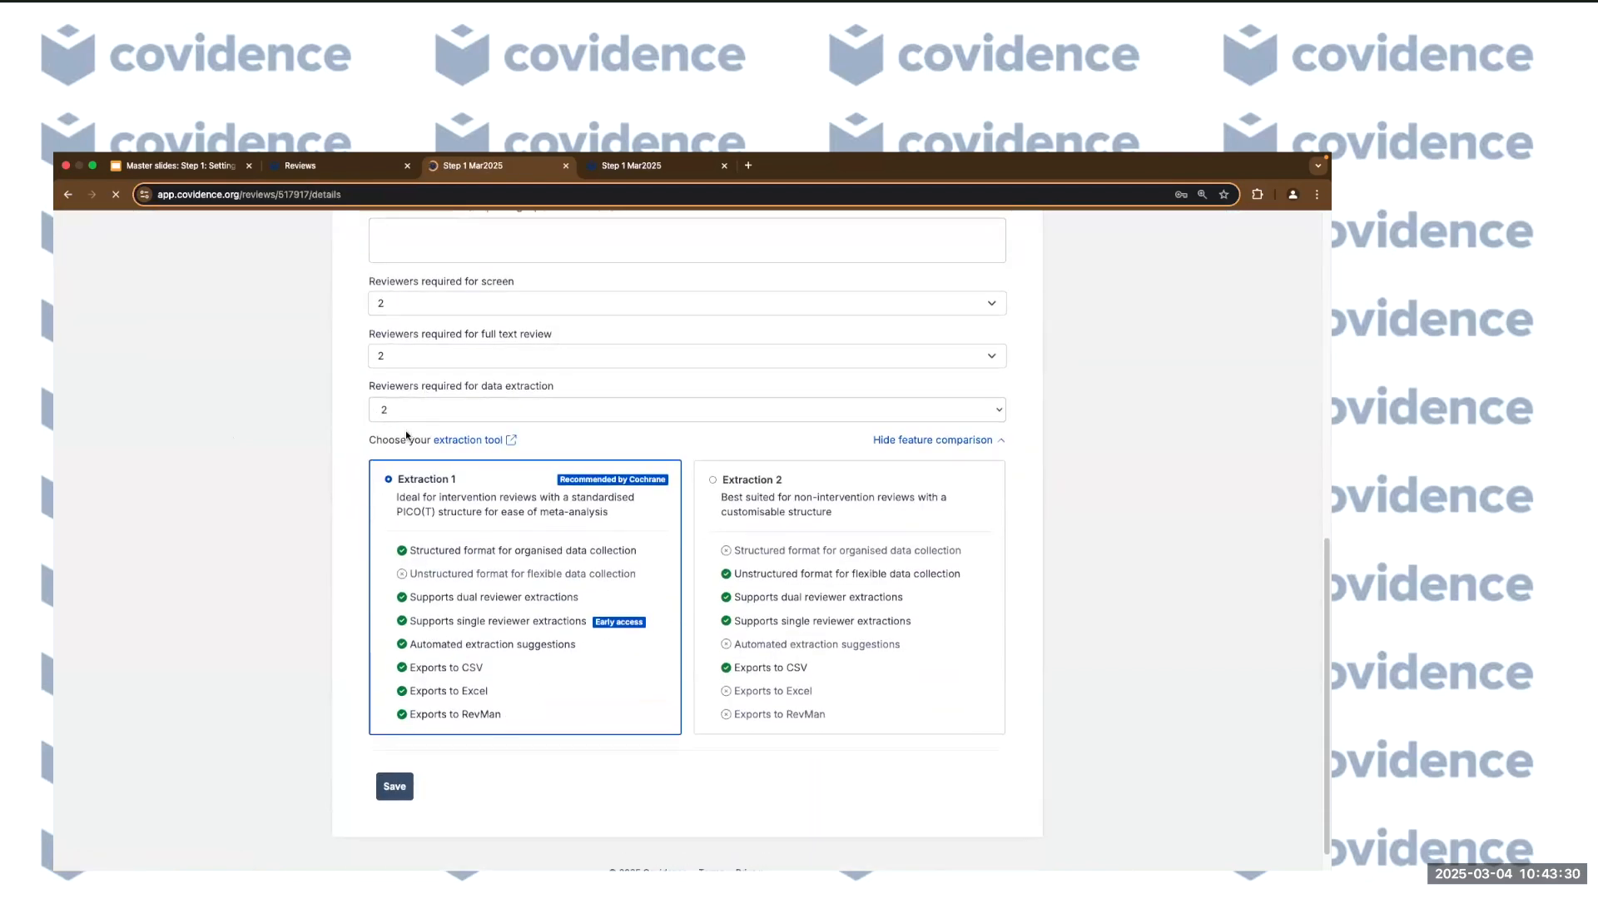
Set data-extraction reviewers to 1, dismiss the single-reviewer offer, and leave Settings.
{"action": "left_click", "coordinate": [401, 406]}
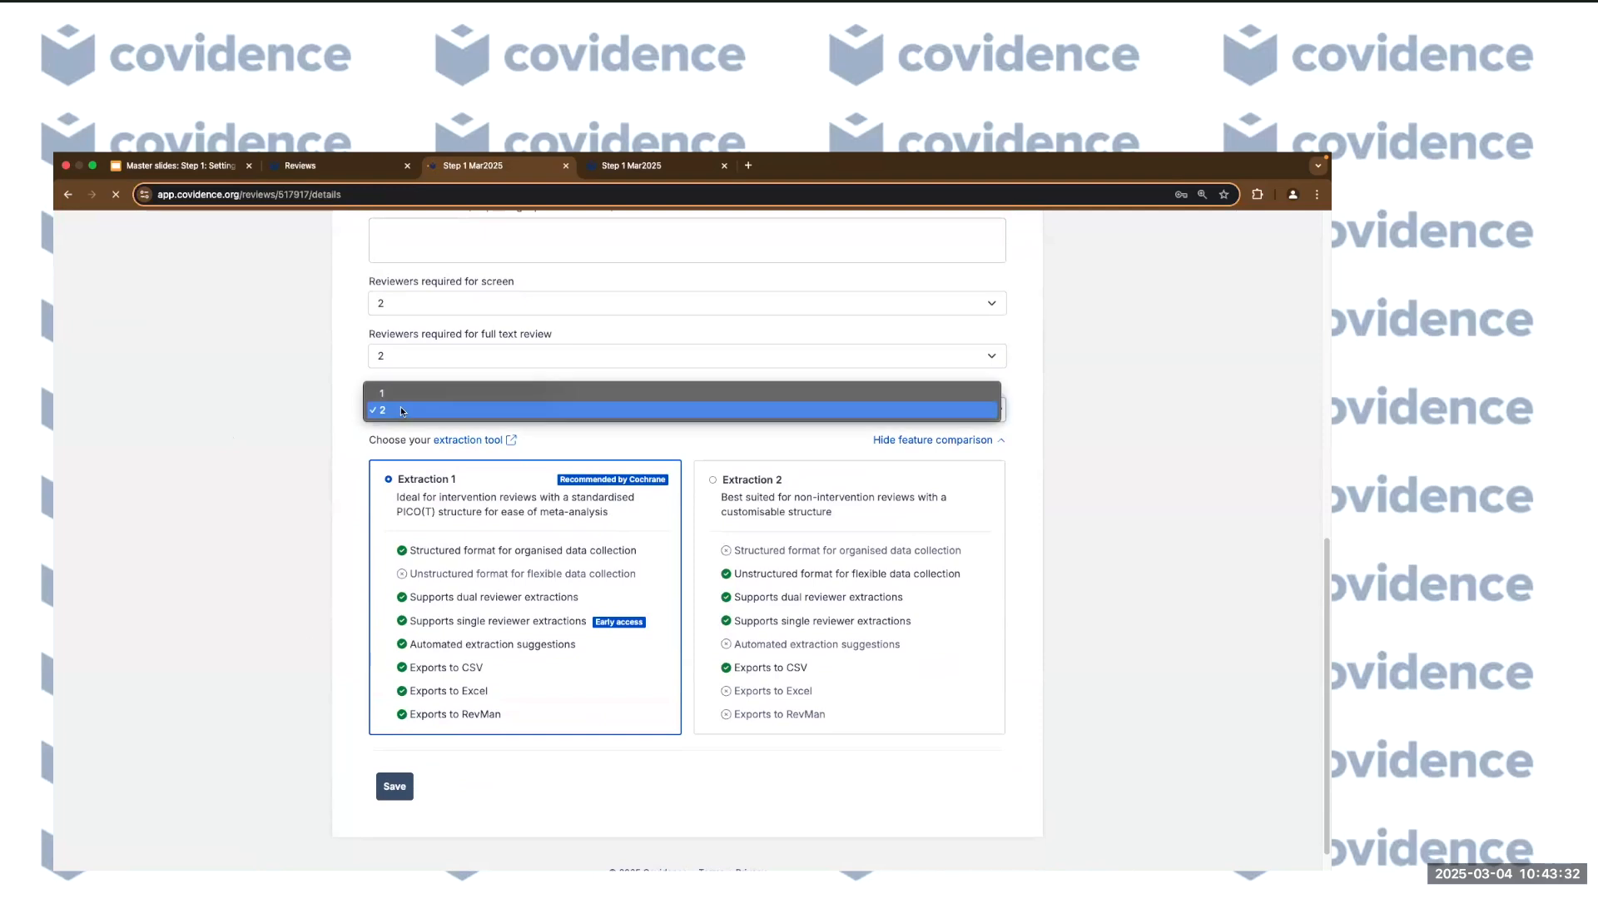
{"action": "left_click", "coordinate": [398, 393]}
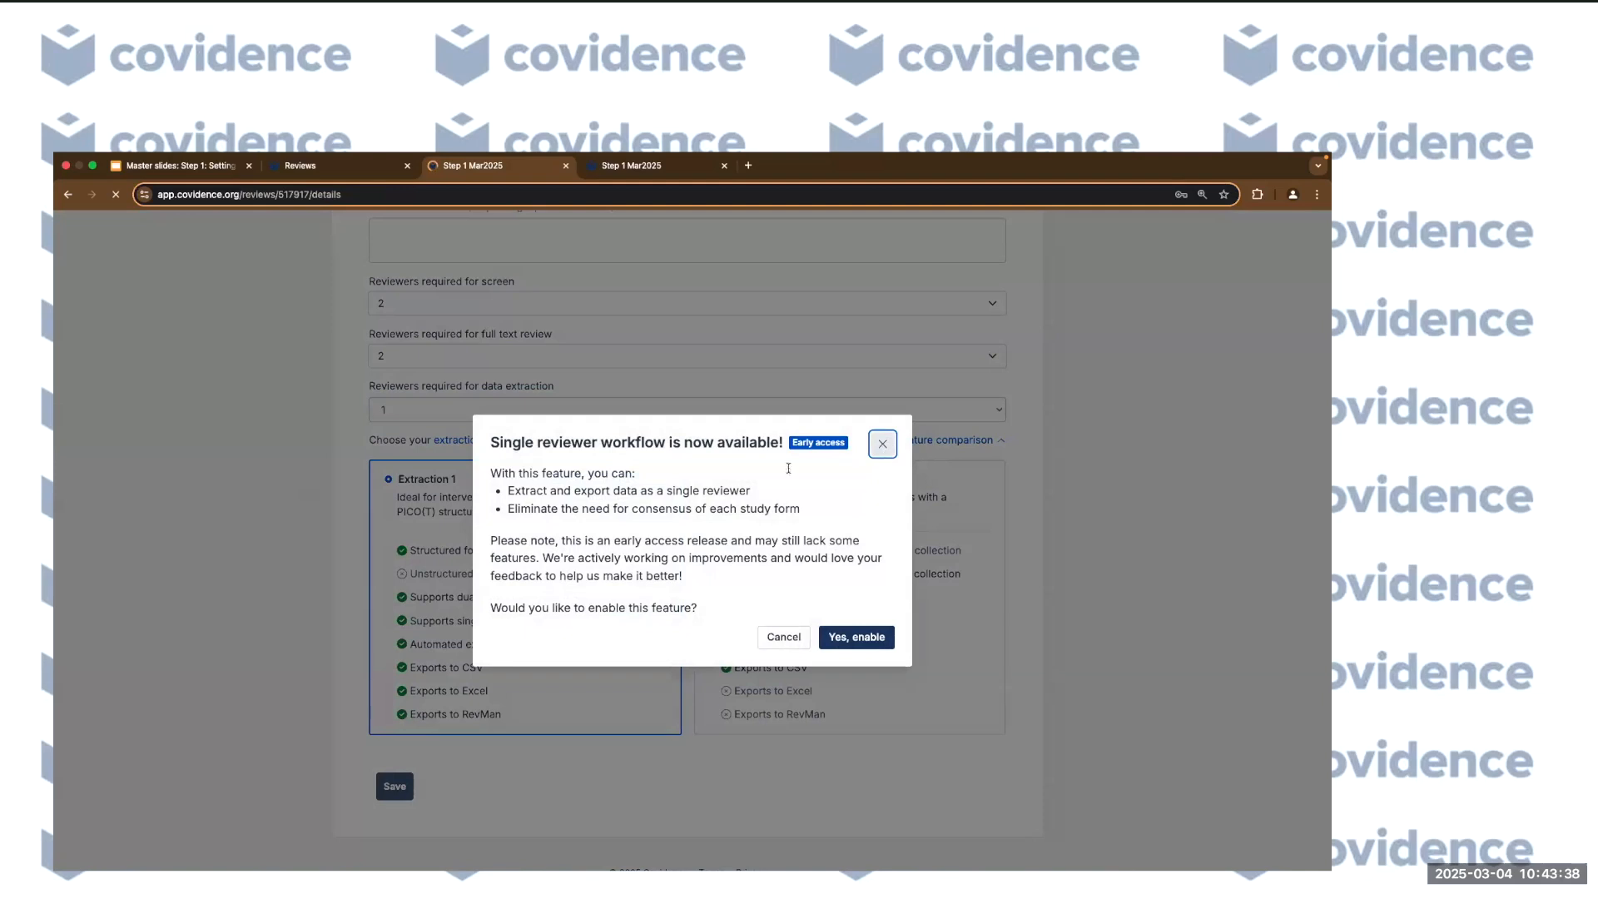
{"action": "left_click", "coordinate": [882, 444]}
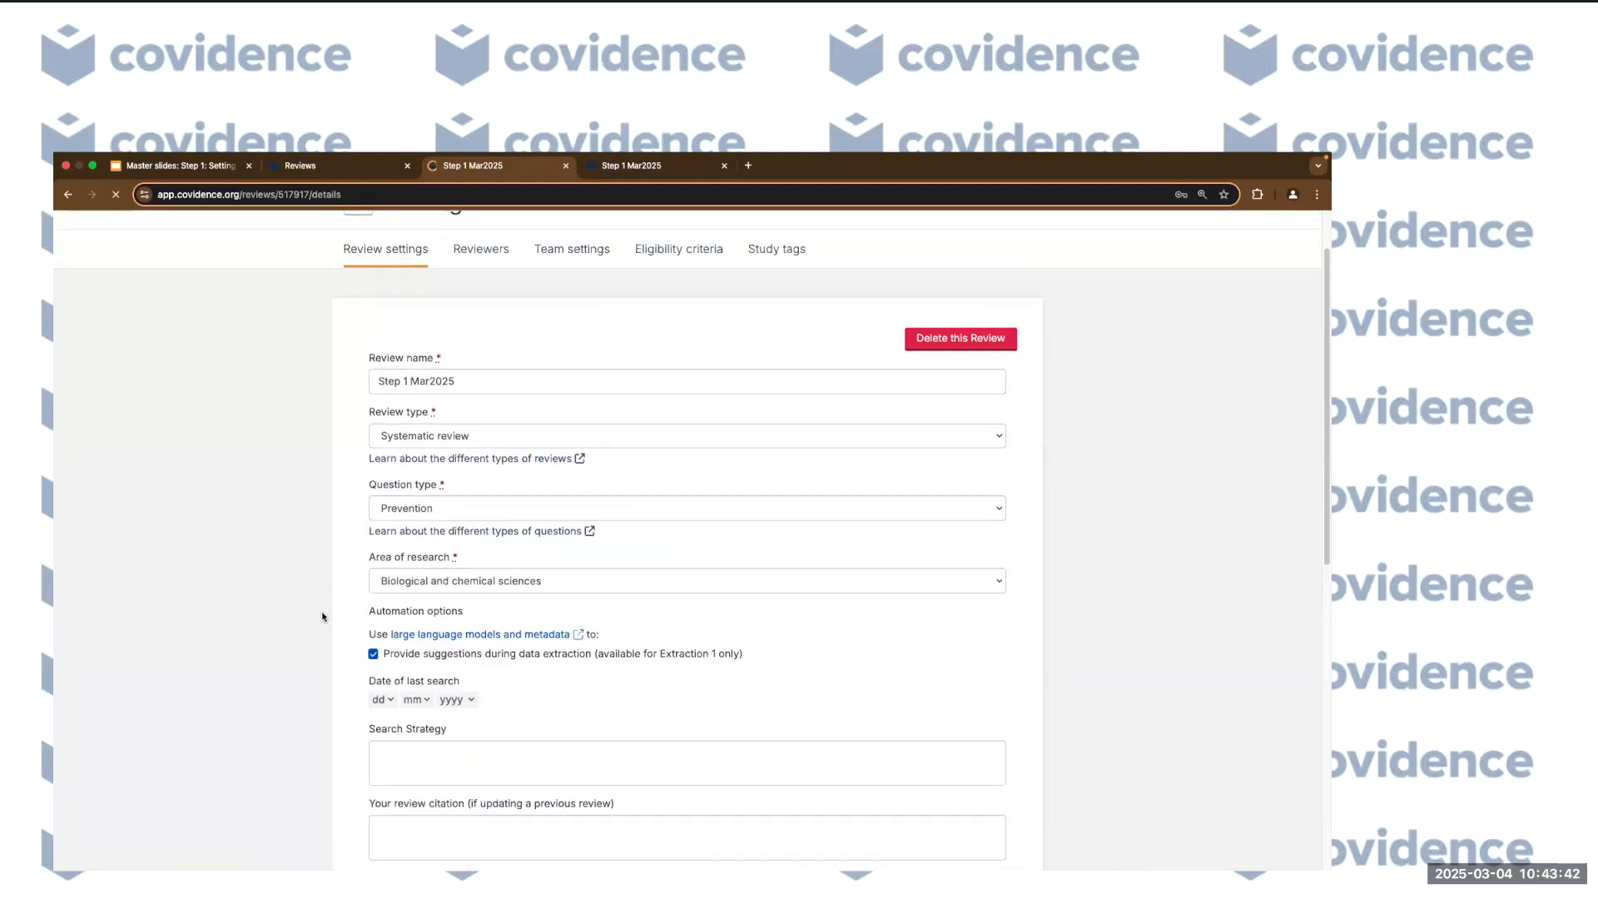
{"action": "left_click", "coordinate": [357, 276]}
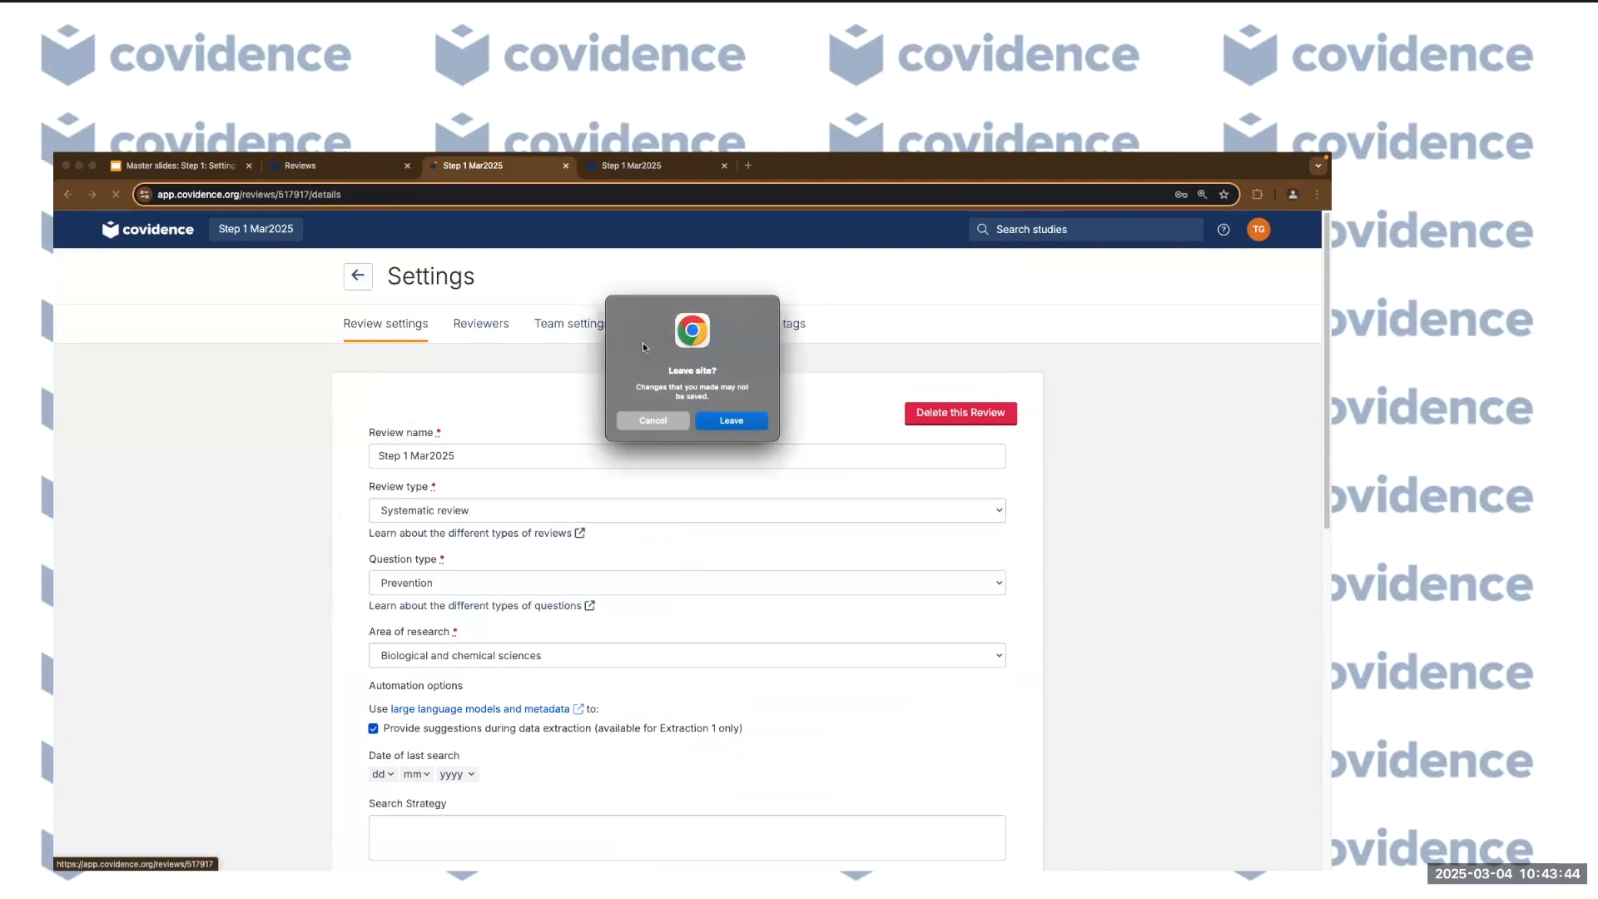
Leave Settings without saving, continue to Title and abstract screening, and open the help menu.
{"action": "left_click", "coordinate": [732, 421]}
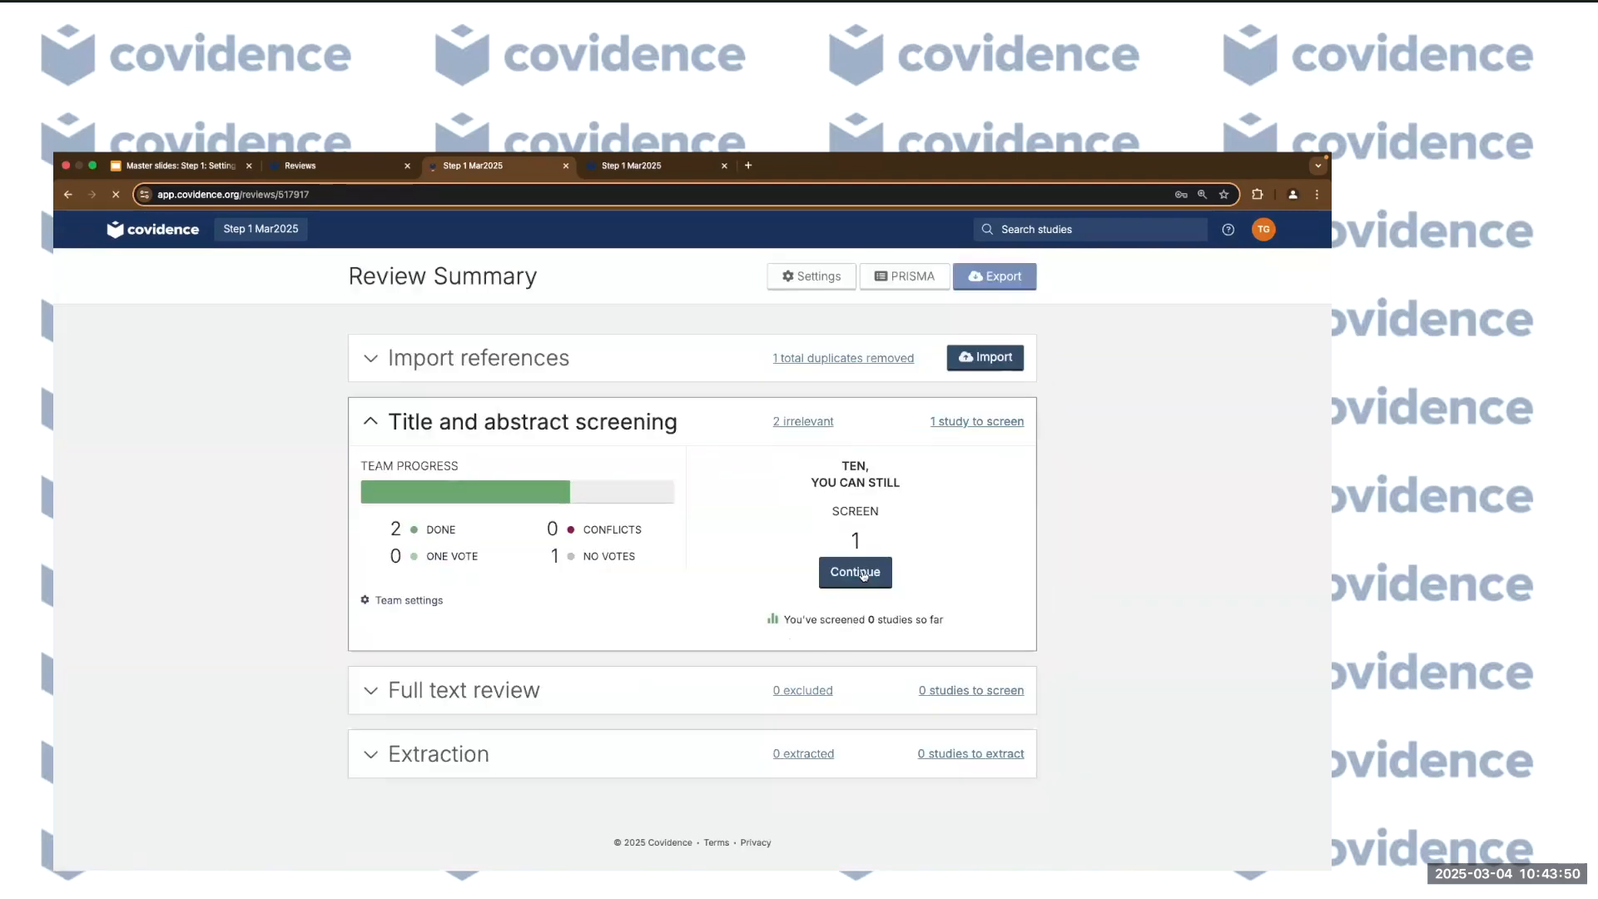
{"action": "left_click", "coordinate": [857, 573]}
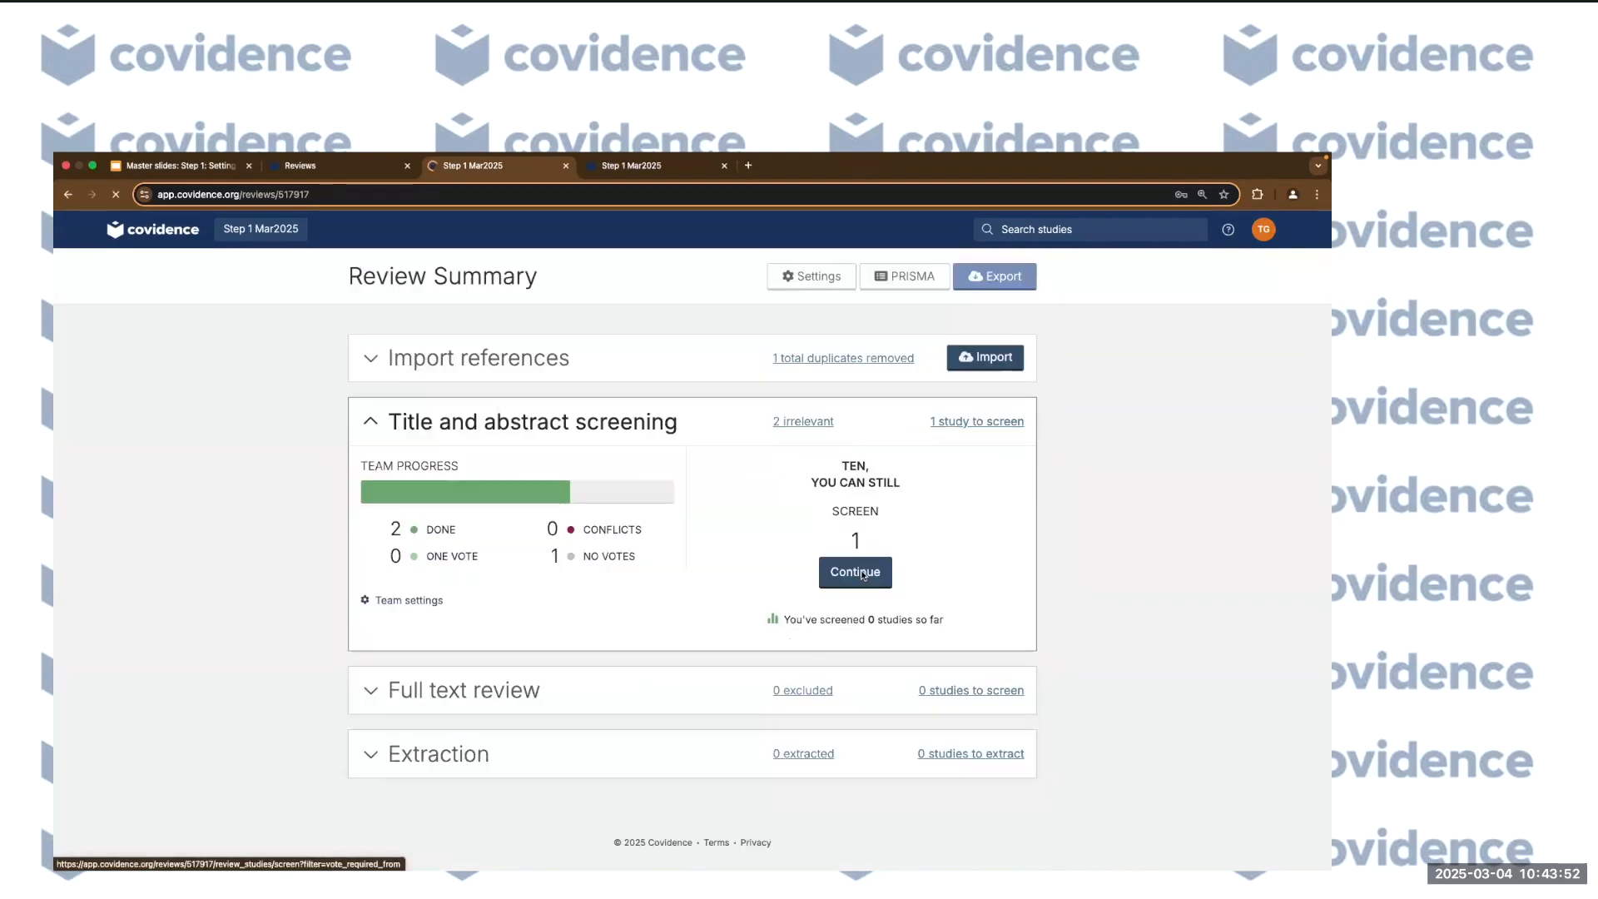
{"action": "scroll", "coordinate": [891, 695], "scroll_direction": "down", "scroll_amount": 1}
{"action": "scroll", "coordinate": [890, 690], "scroll_direction": "down", "scroll_amount": 1}
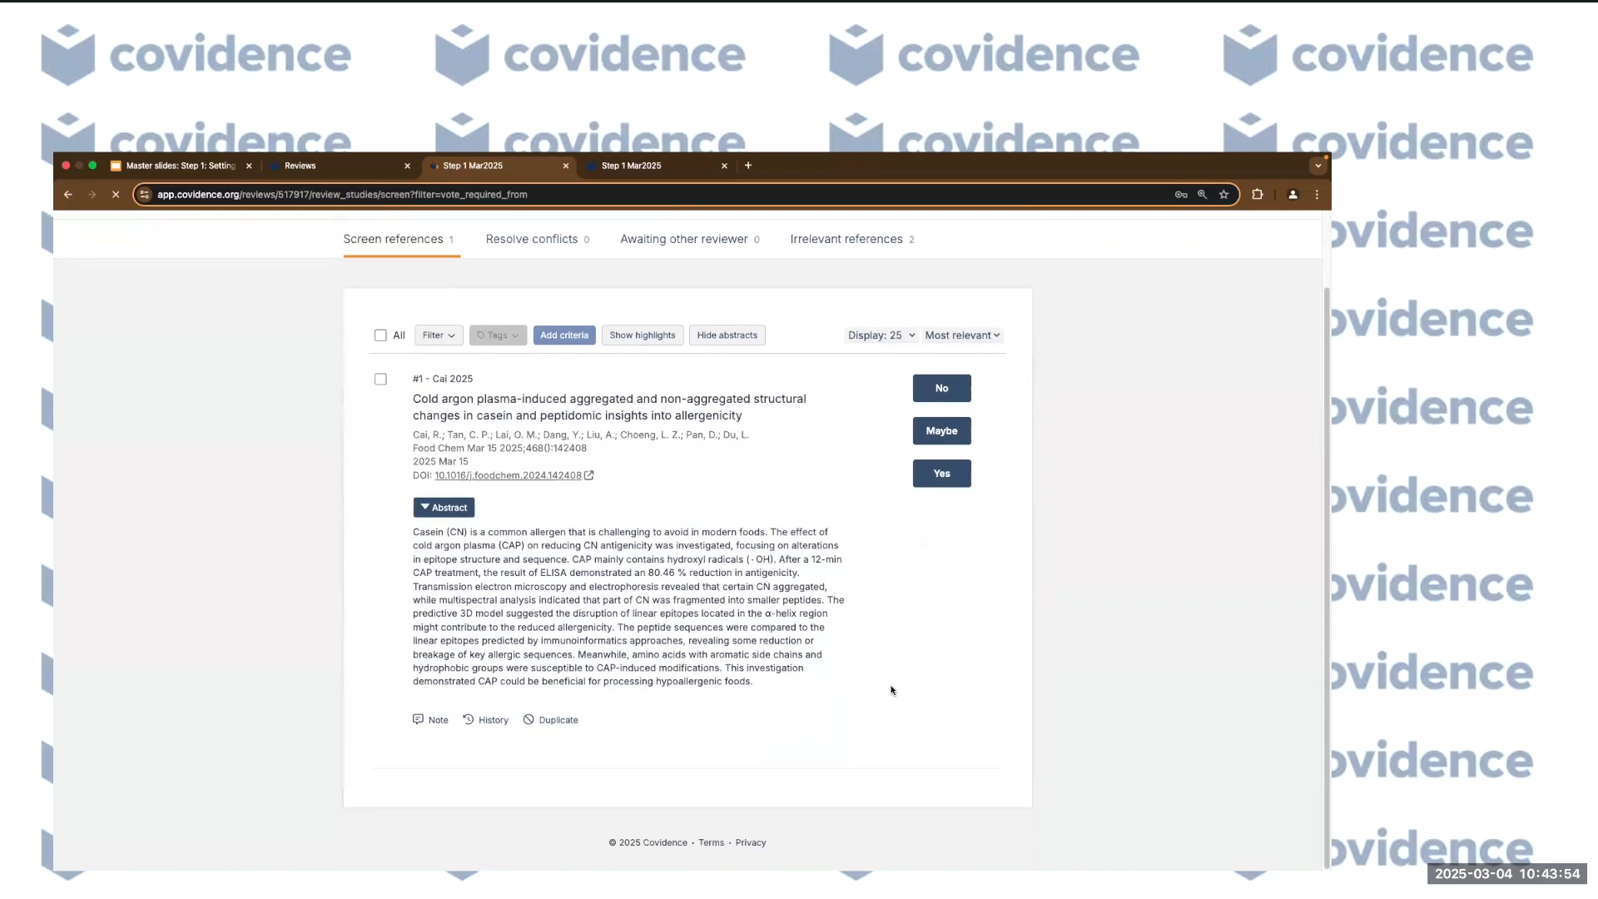
{"action": "scroll", "coordinate": [891, 690], "scroll_direction": "up", "scroll_amount": 2}
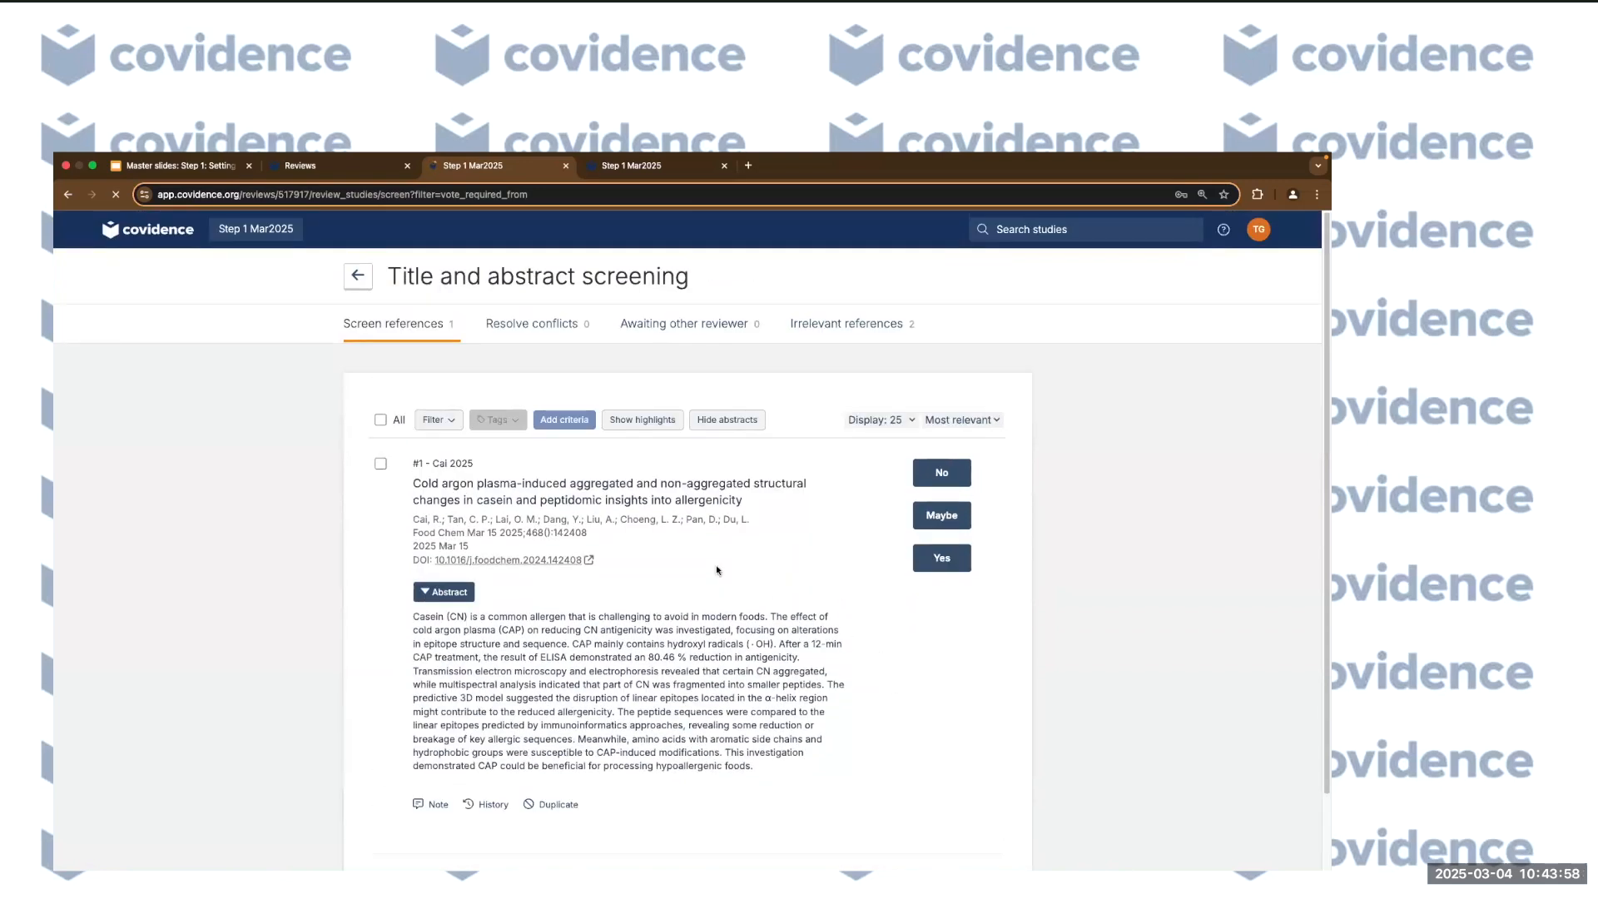
{"action": "left_click", "coordinate": [1224, 232]}
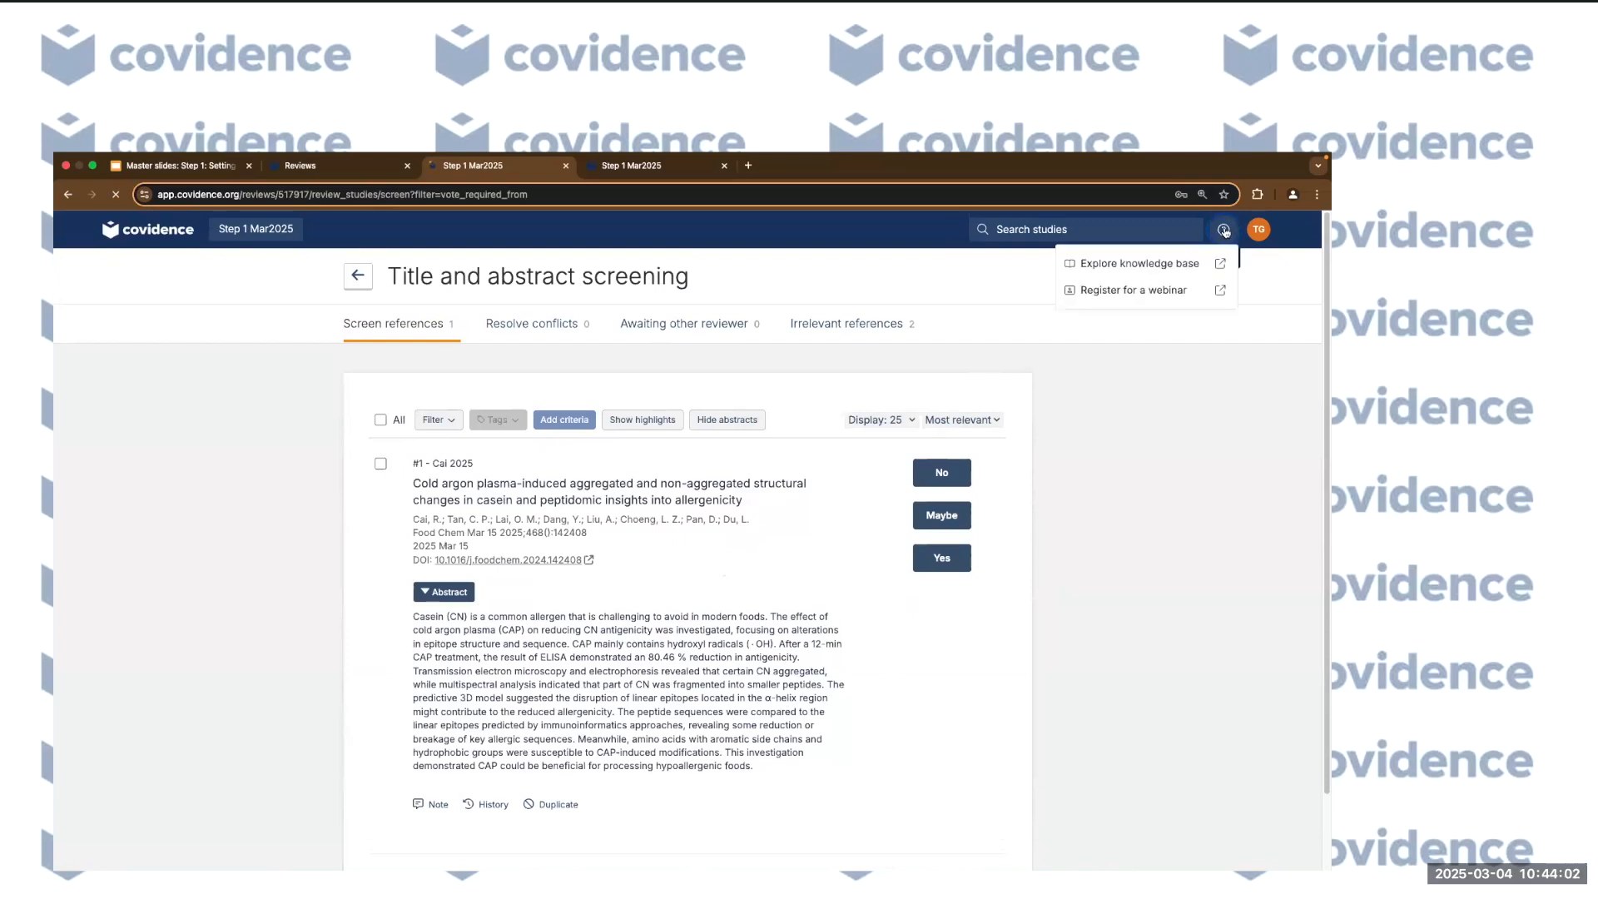
Open the Covidence Knowledge Base in a new tab and browse its home page.
{"action": "left_click", "coordinate": [1123, 265]}
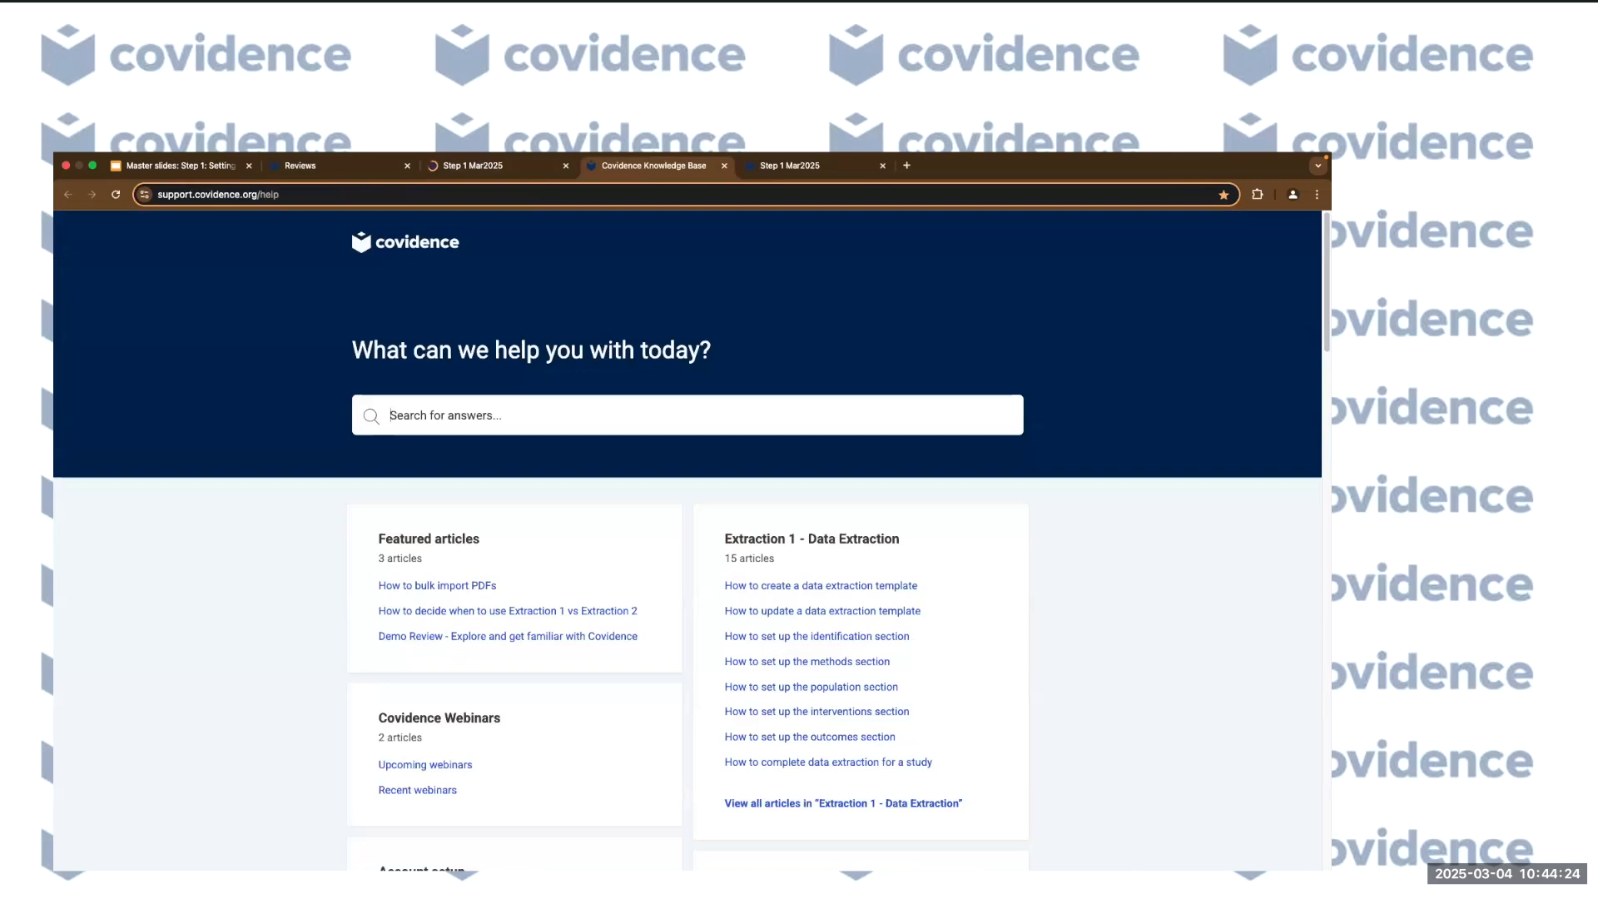
{"action": "scroll", "coordinate": [606, 740], "scroll_direction": "down", "scroll_amount": 5}
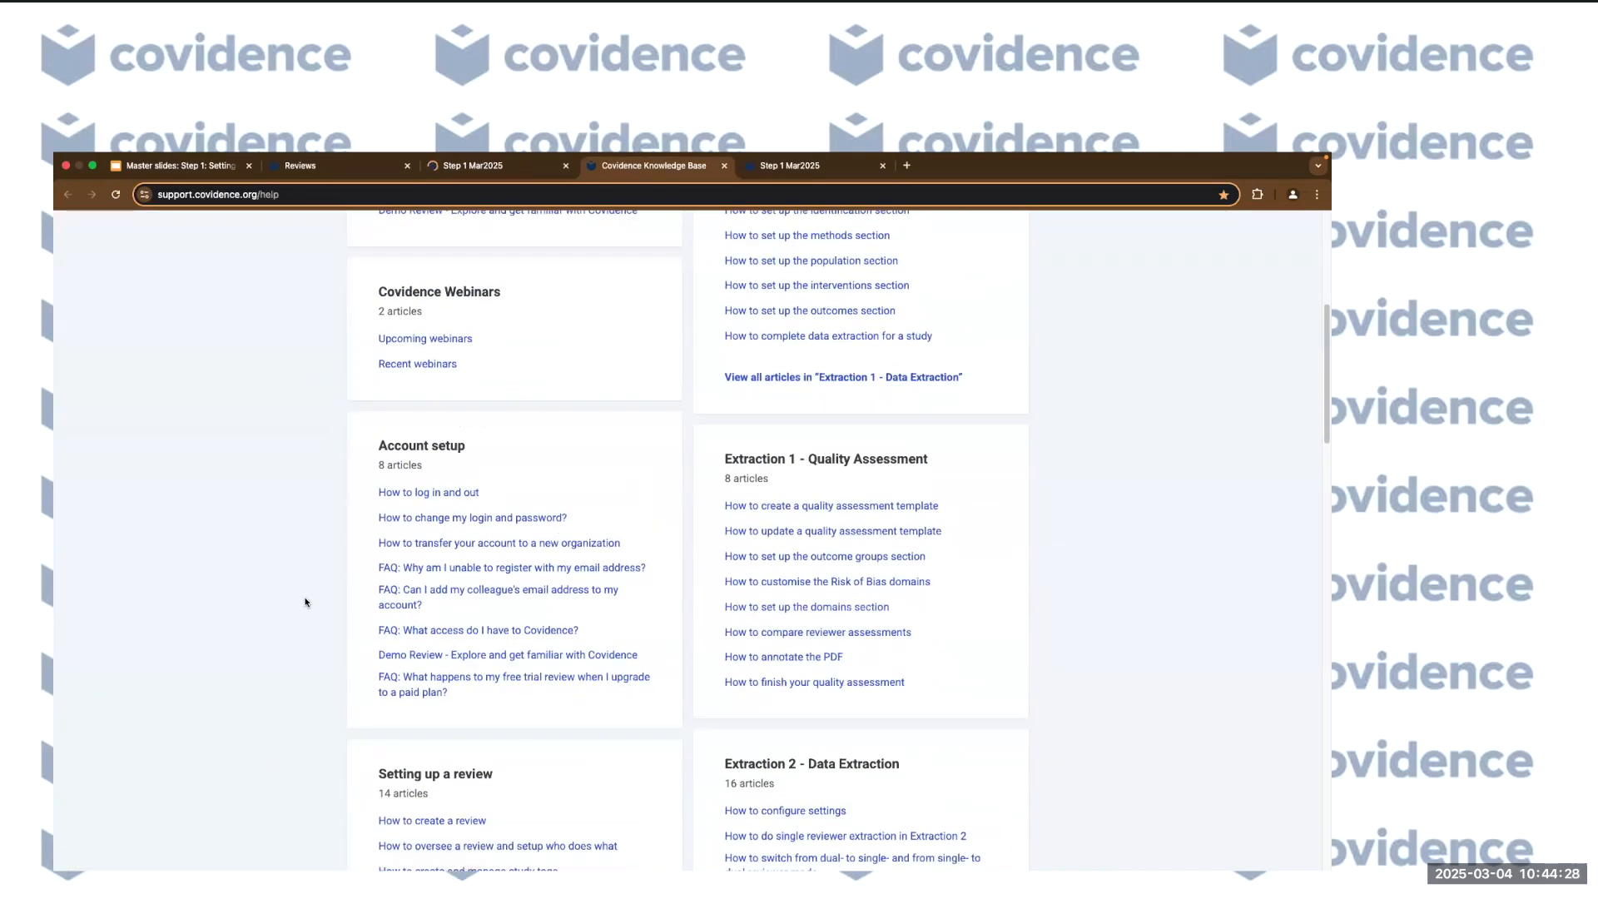
{"action": "scroll", "coordinate": [324, 608], "scroll_direction": "down", "scroll_amount": 3}
{"action": "scroll", "coordinate": [325, 608], "scroll_direction": "down", "scroll_amount": 1}
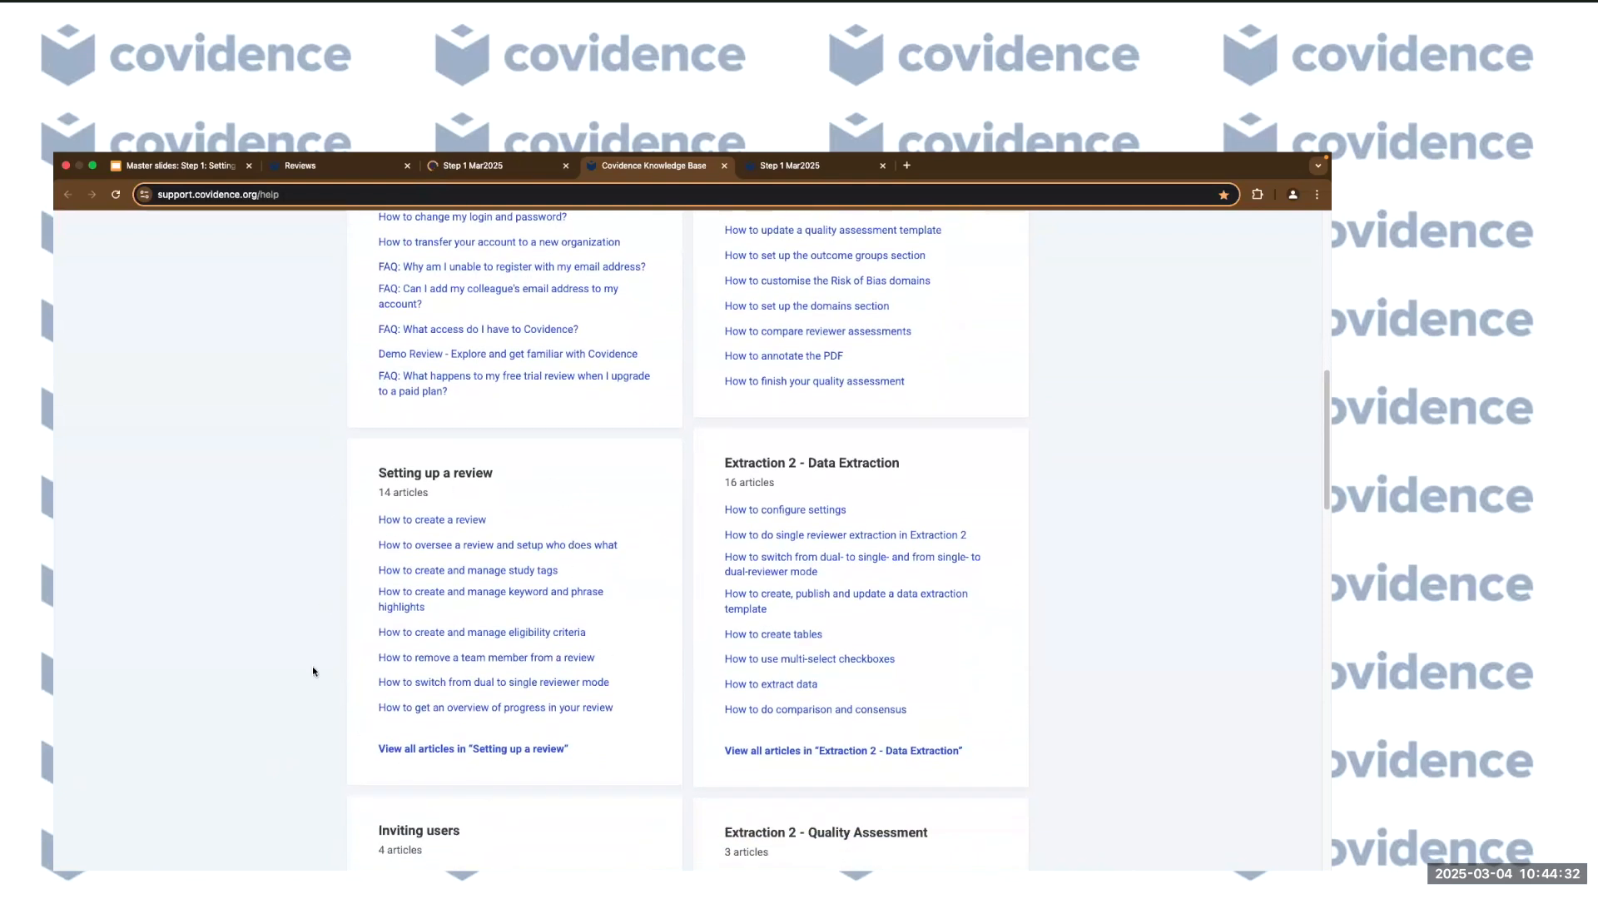
{"action": "scroll", "coordinate": [352, 622], "scroll_direction": "down", "scroll_amount": 2}
{"action": "scroll", "coordinate": [335, 689], "scroll_direction": "up", "scroll_amount": 6}
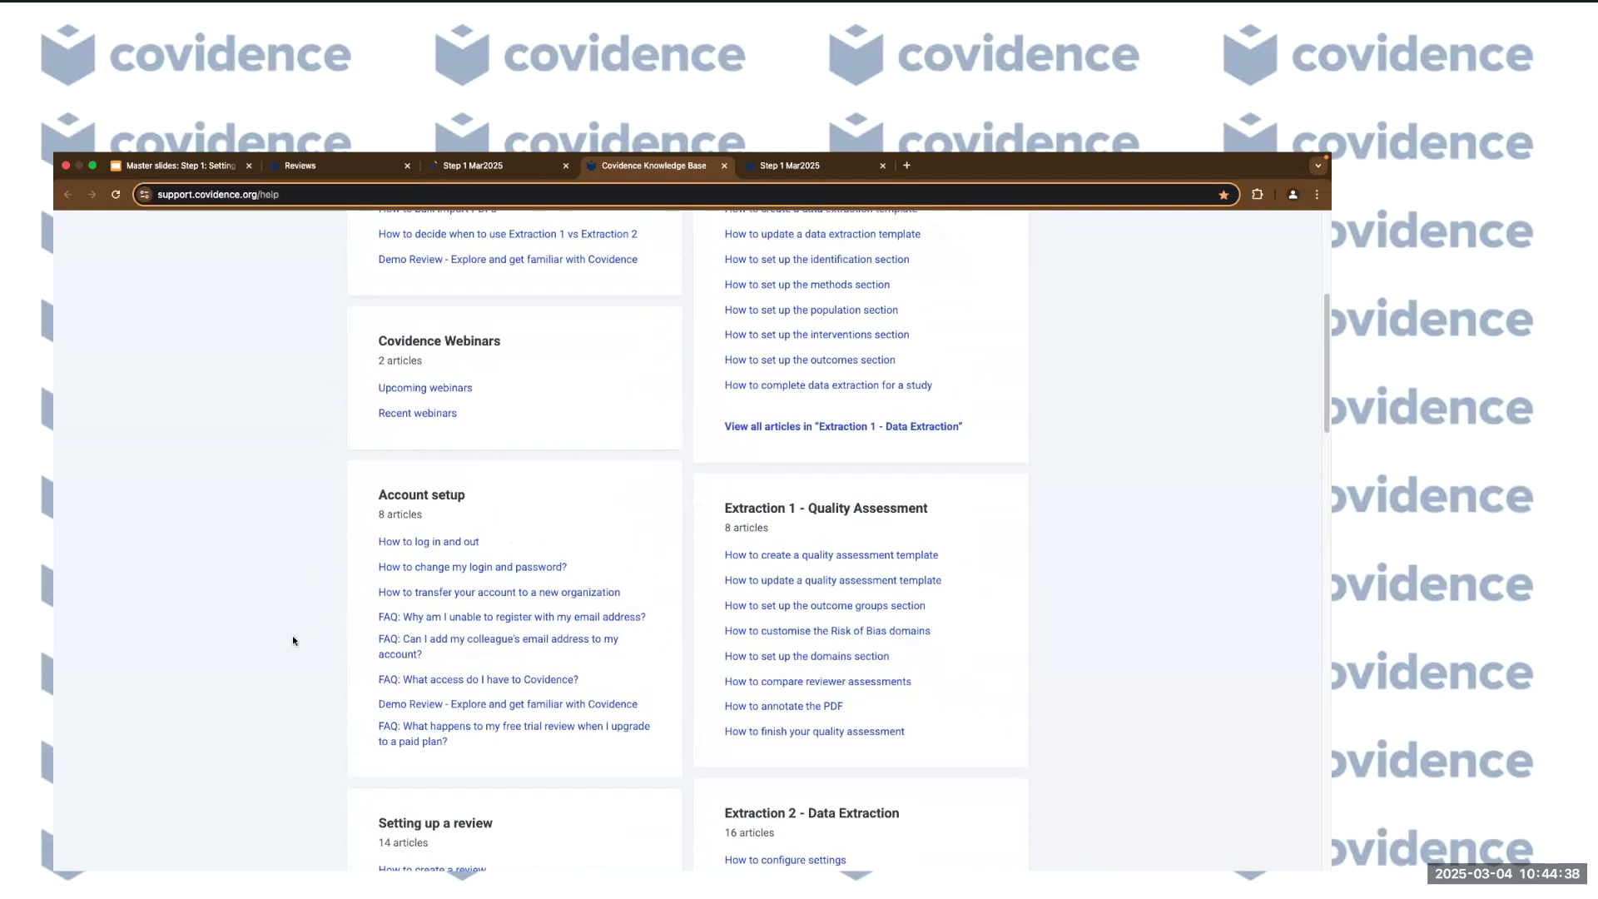
{"action": "scroll", "coordinate": [469, 584], "scroll_direction": "up", "scroll_amount": 5}
{"action": "scroll", "coordinate": [333, 716], "scroll_direction": "down", "scroll_amount": 1}
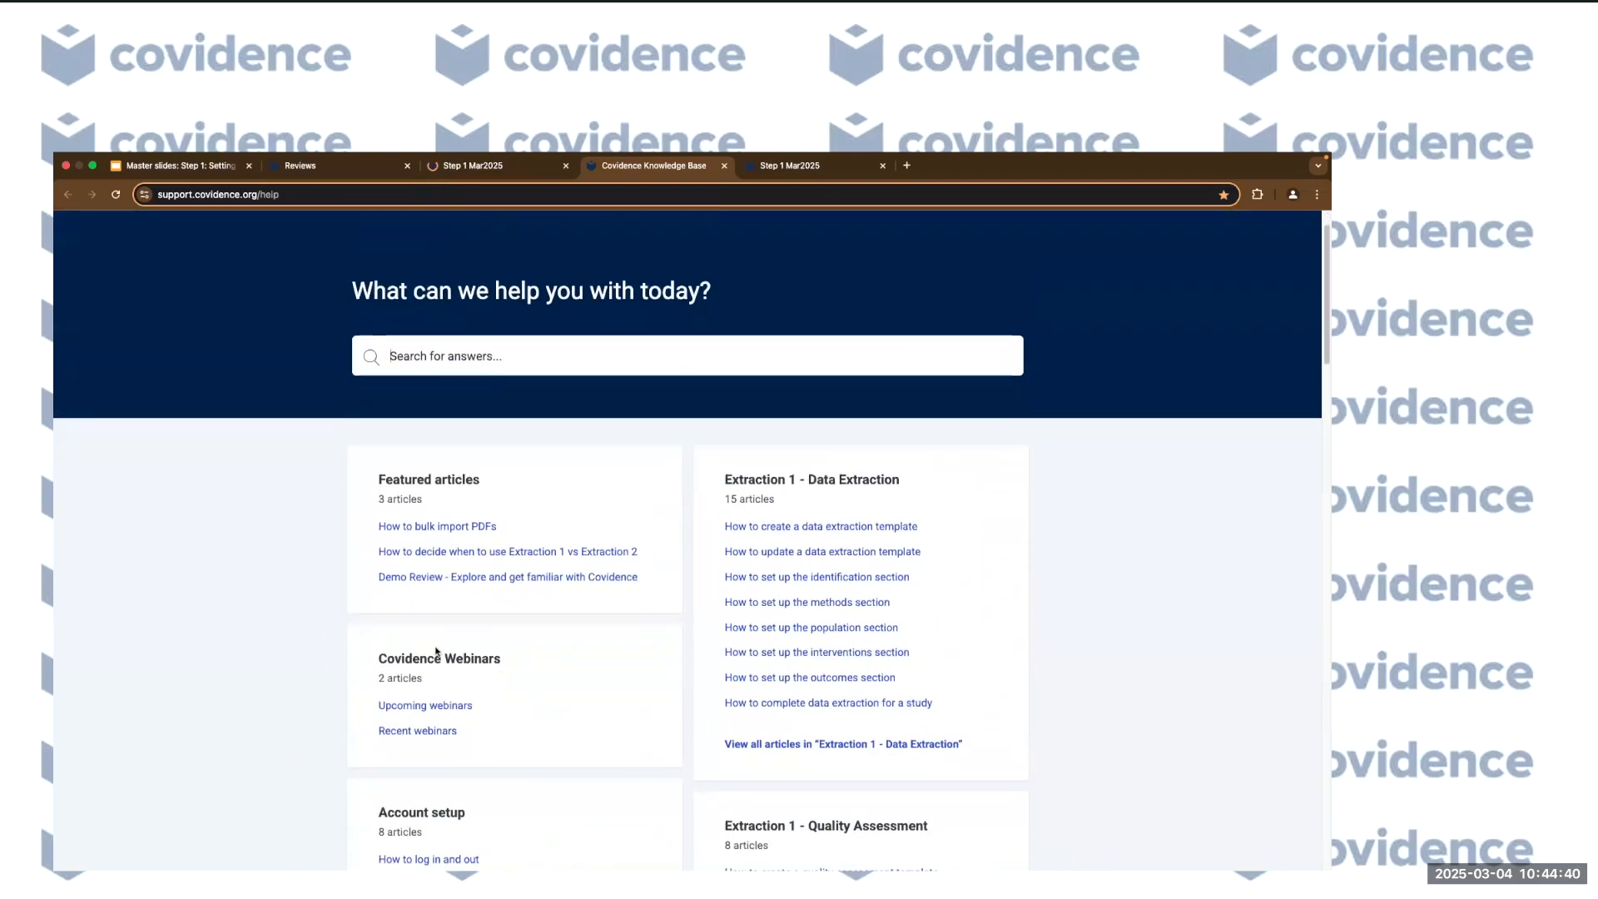
Open the Upcoming webinars article and look through it.
{"action": "left_click", "coordinate": [425, 706]}
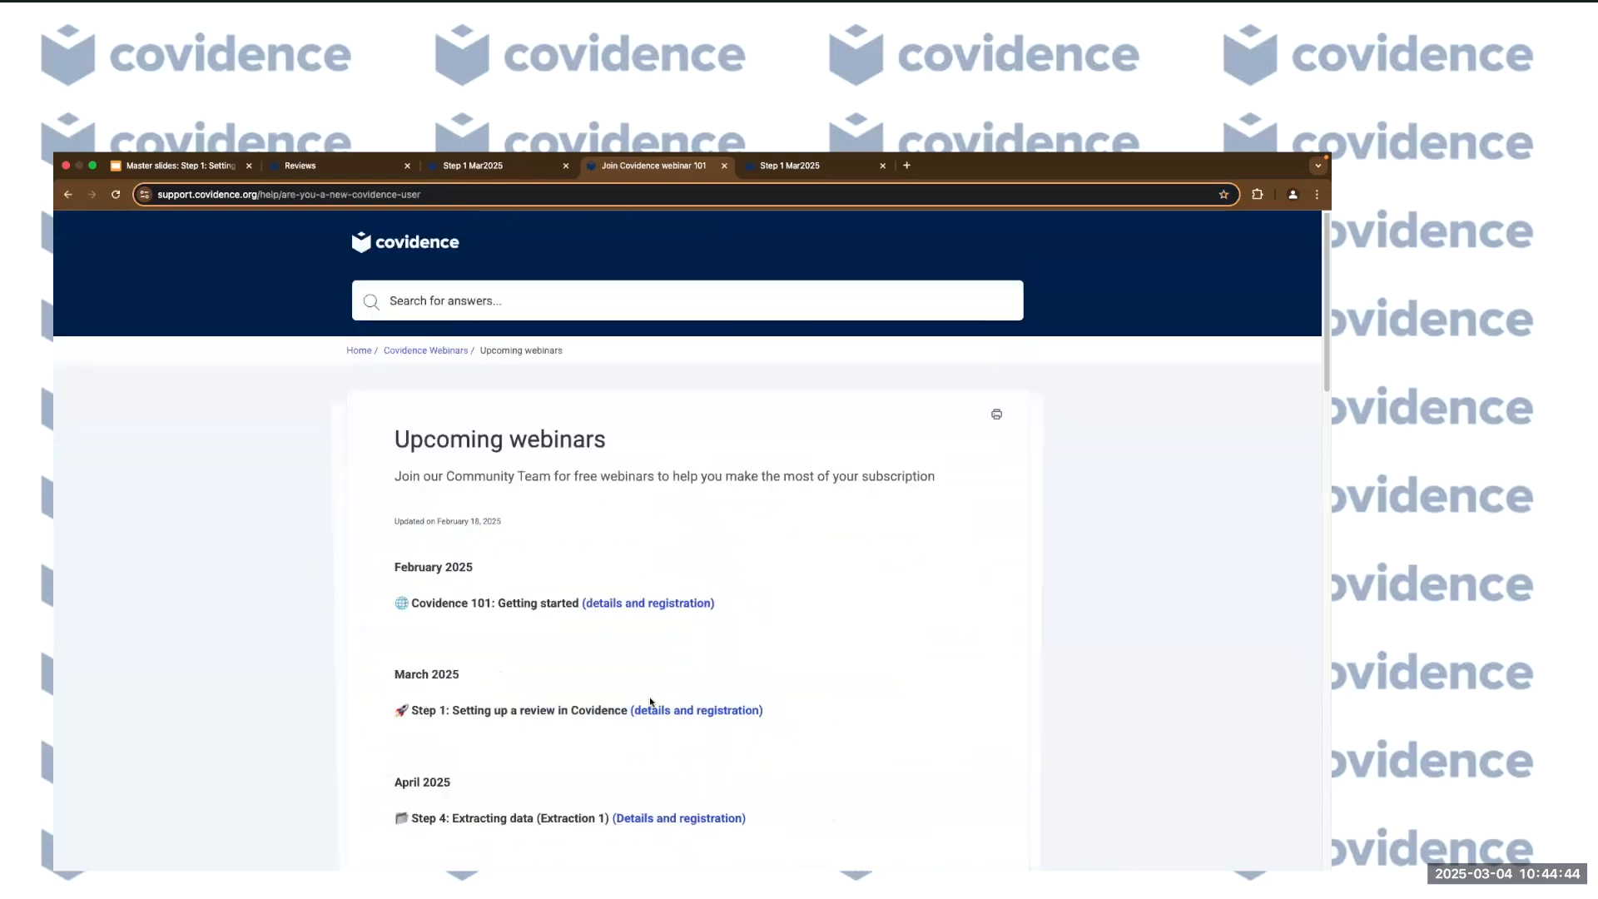
{"action": "scroll", "coordinate": [652, 703], "scroll_direction": "down", "scroll_amount": 4}
{"action": "scroll", "coordinate": [410, 588], "scroll_direction": "up", "scroll_amount": 4}
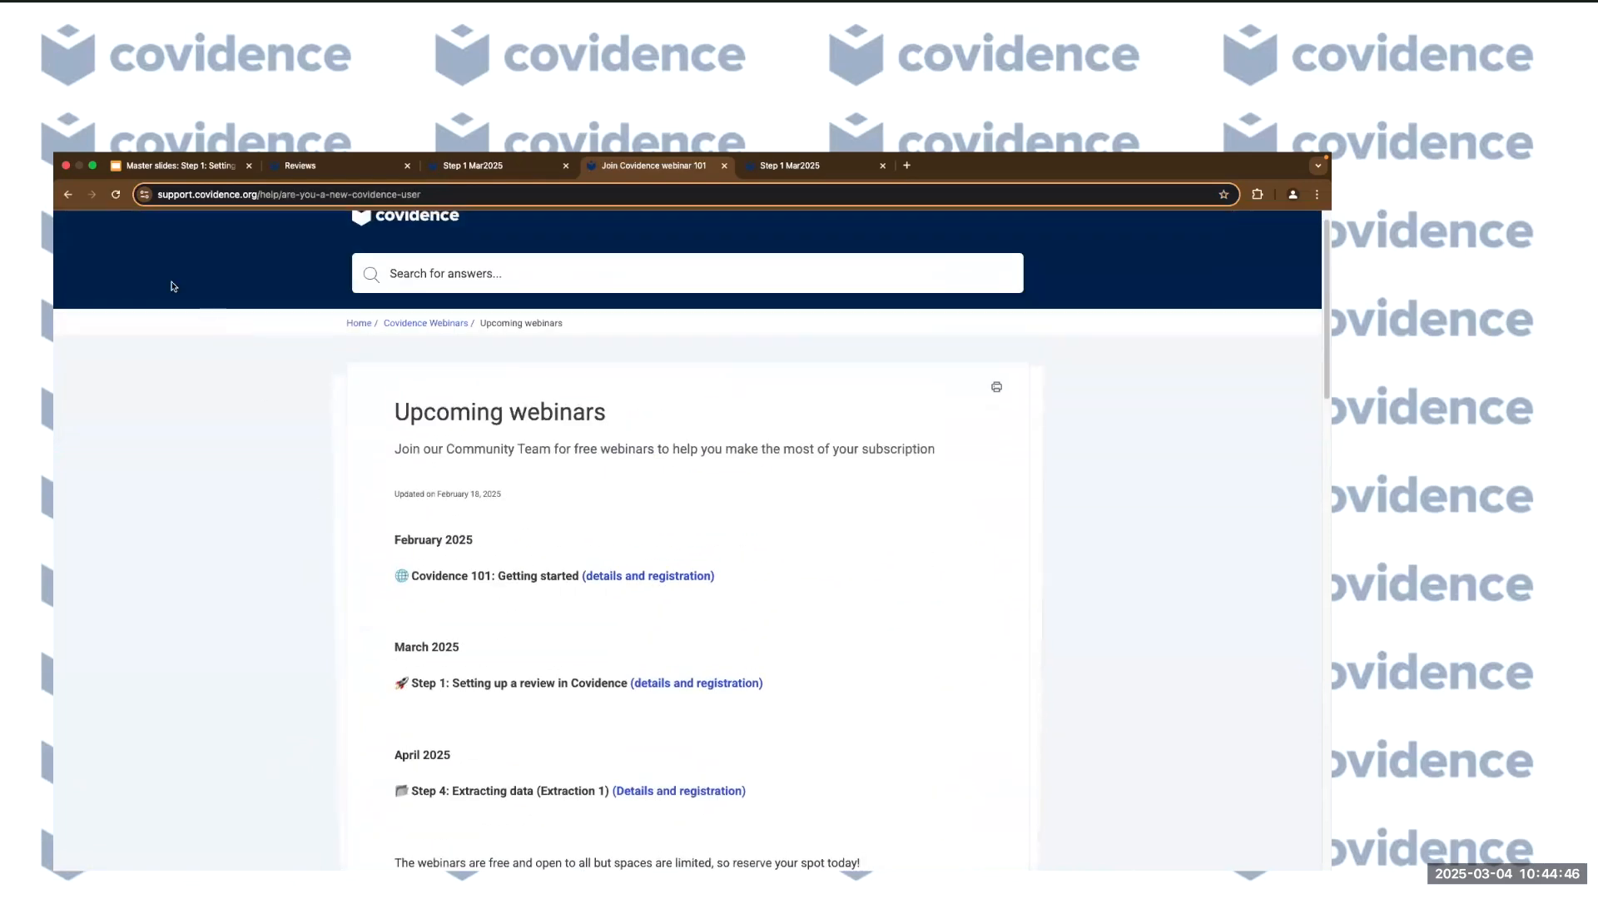
Return to the help centre home and read through the Recent webinars article.
{"action": "left_click", "coordinate": [66, 198]}
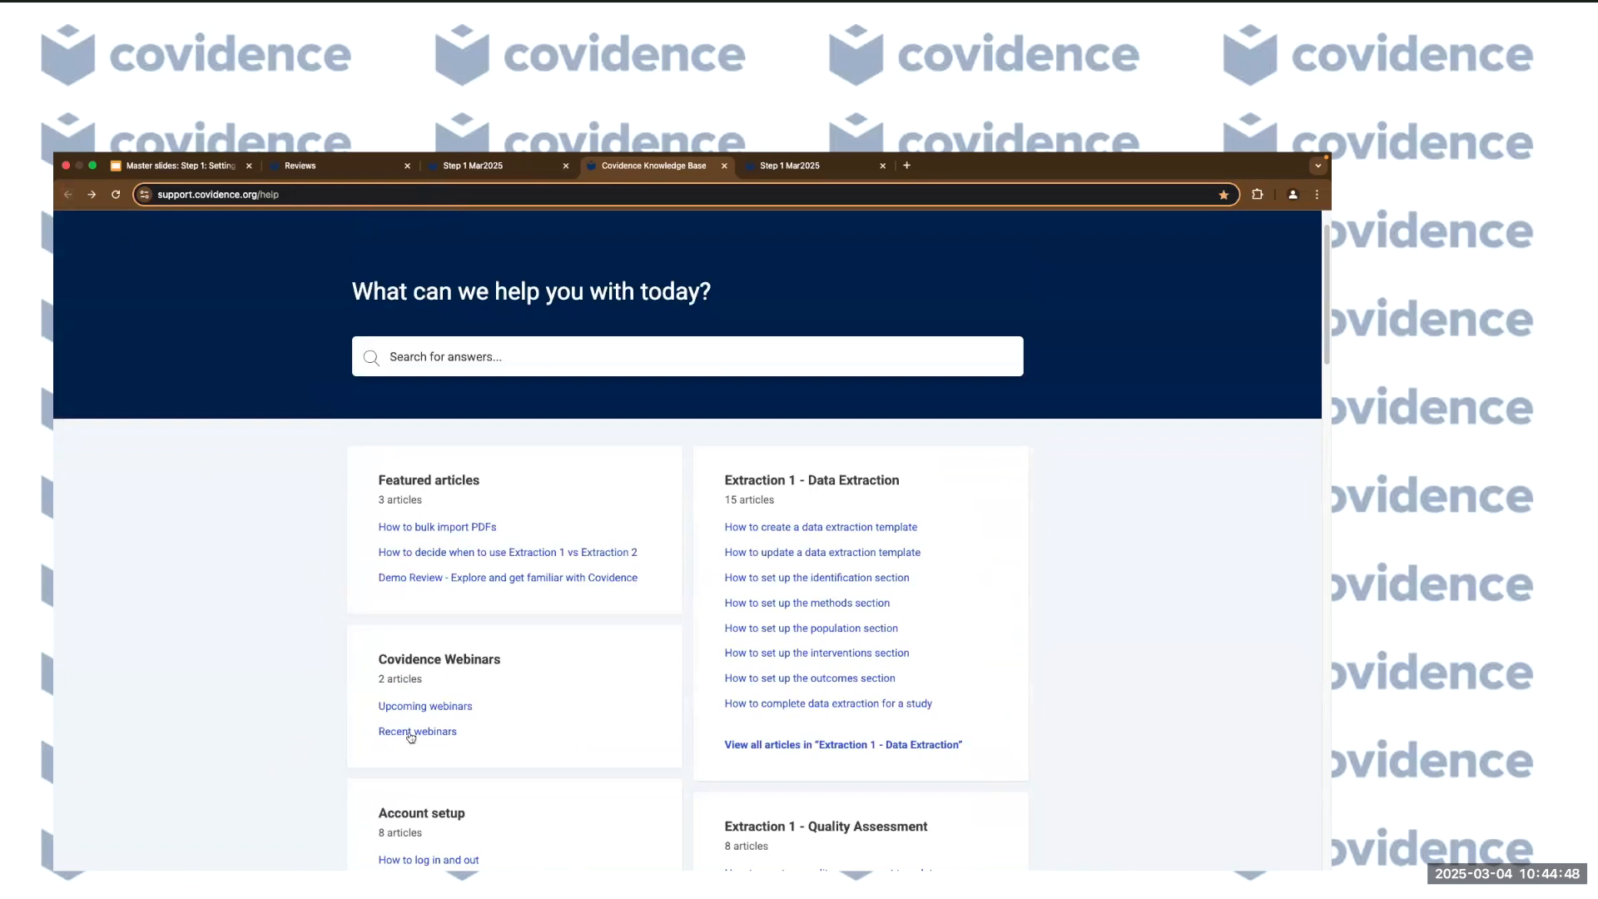
{"action": "scroll", "coordinate": [554, 701], "scroll_direction": "down", "scroll_amount": 1}
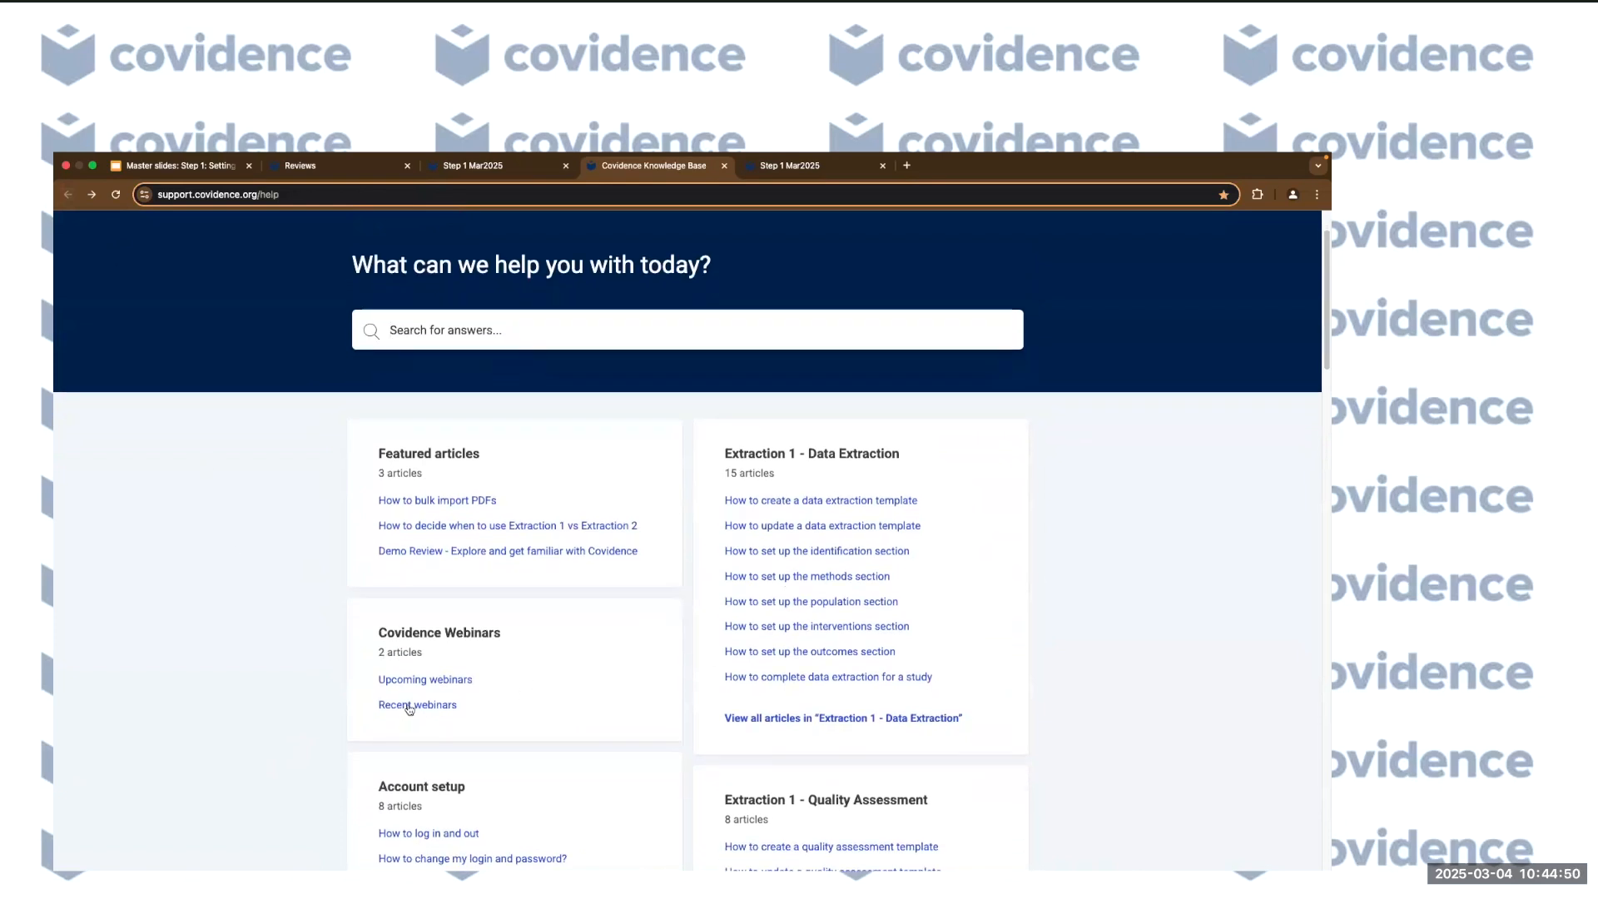
{"action": "left_click", "coordinate": [408, 706]}
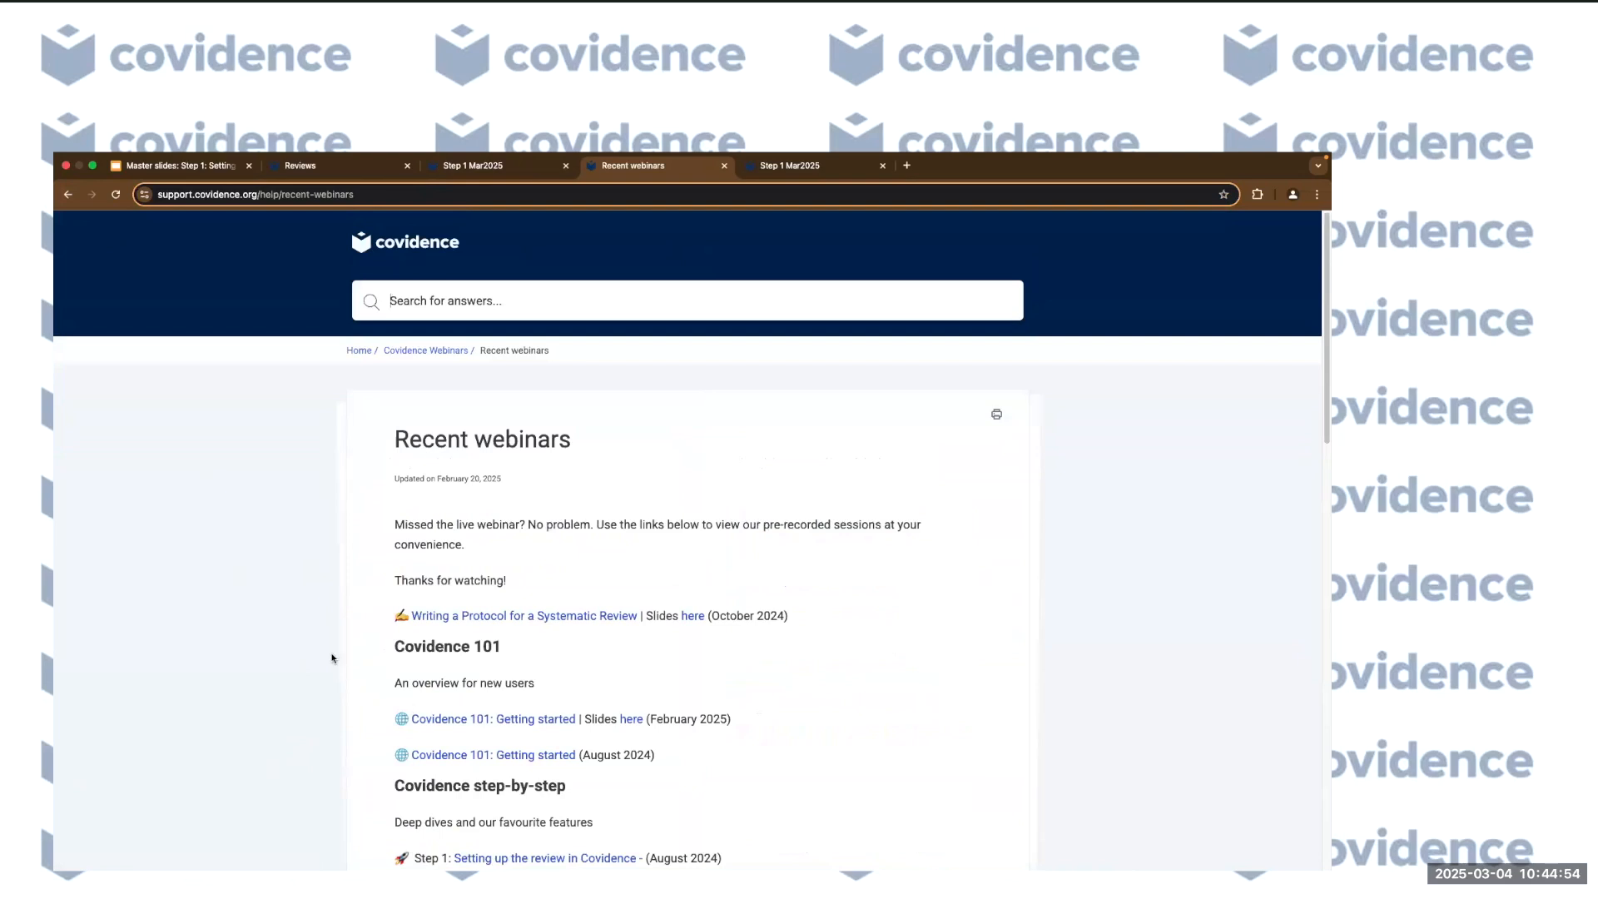
{"action": "scroll", "coordinate": [324, 655], "scroll_direction": "down", "scroll_amount": 3}
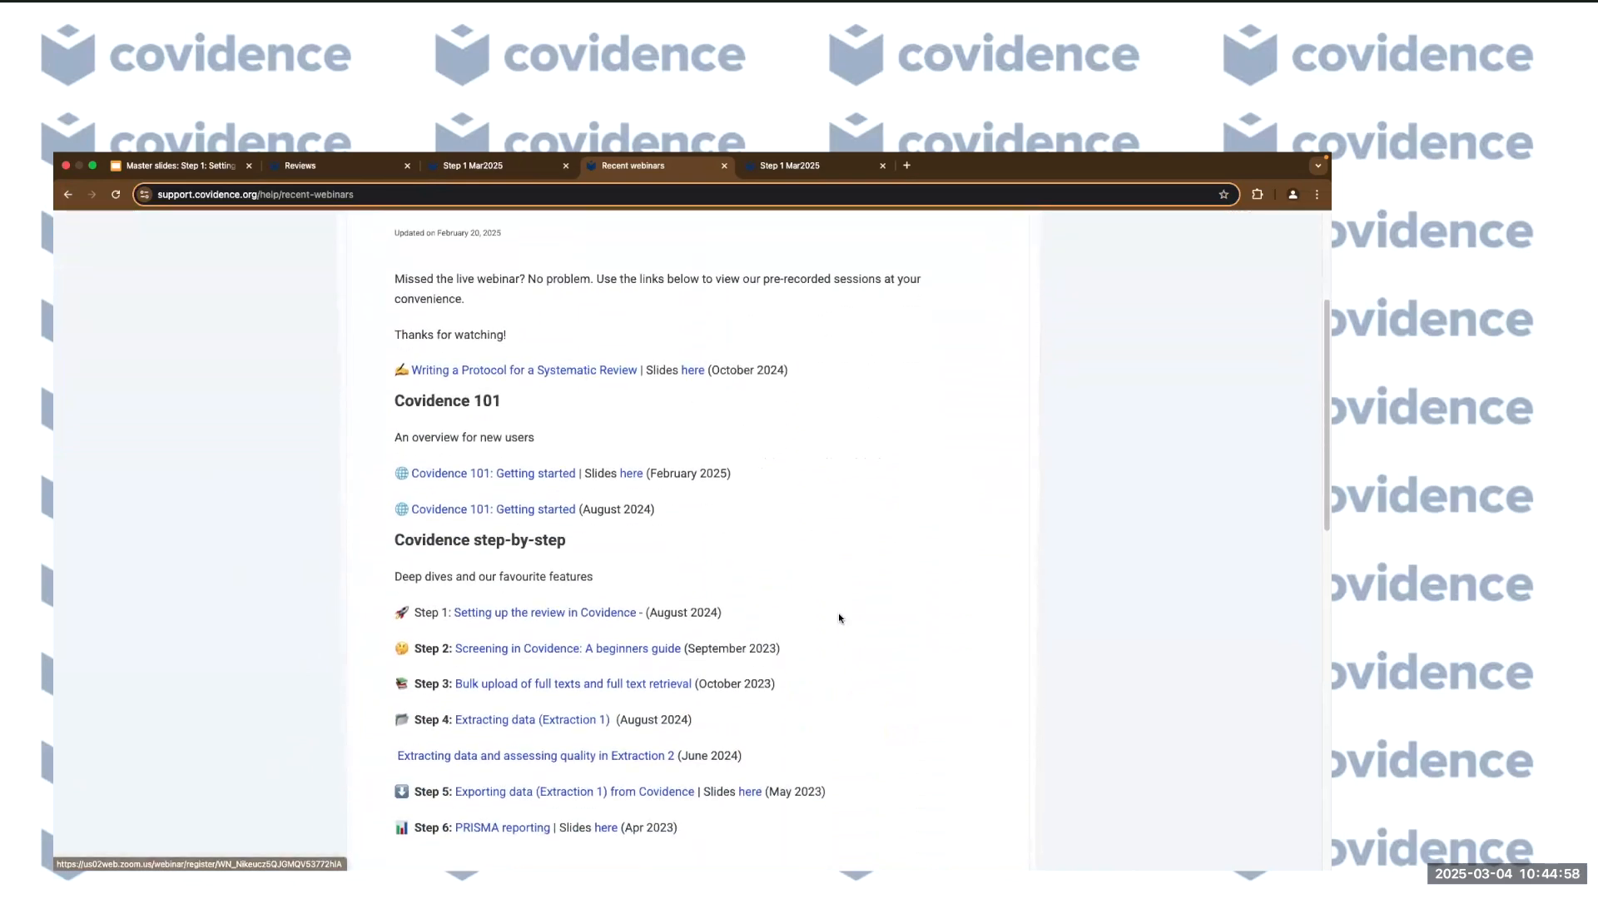
{"action": "scroll", "coordinate": [837, 613], "scroll_direction": "down", "scroll_amount": 1}
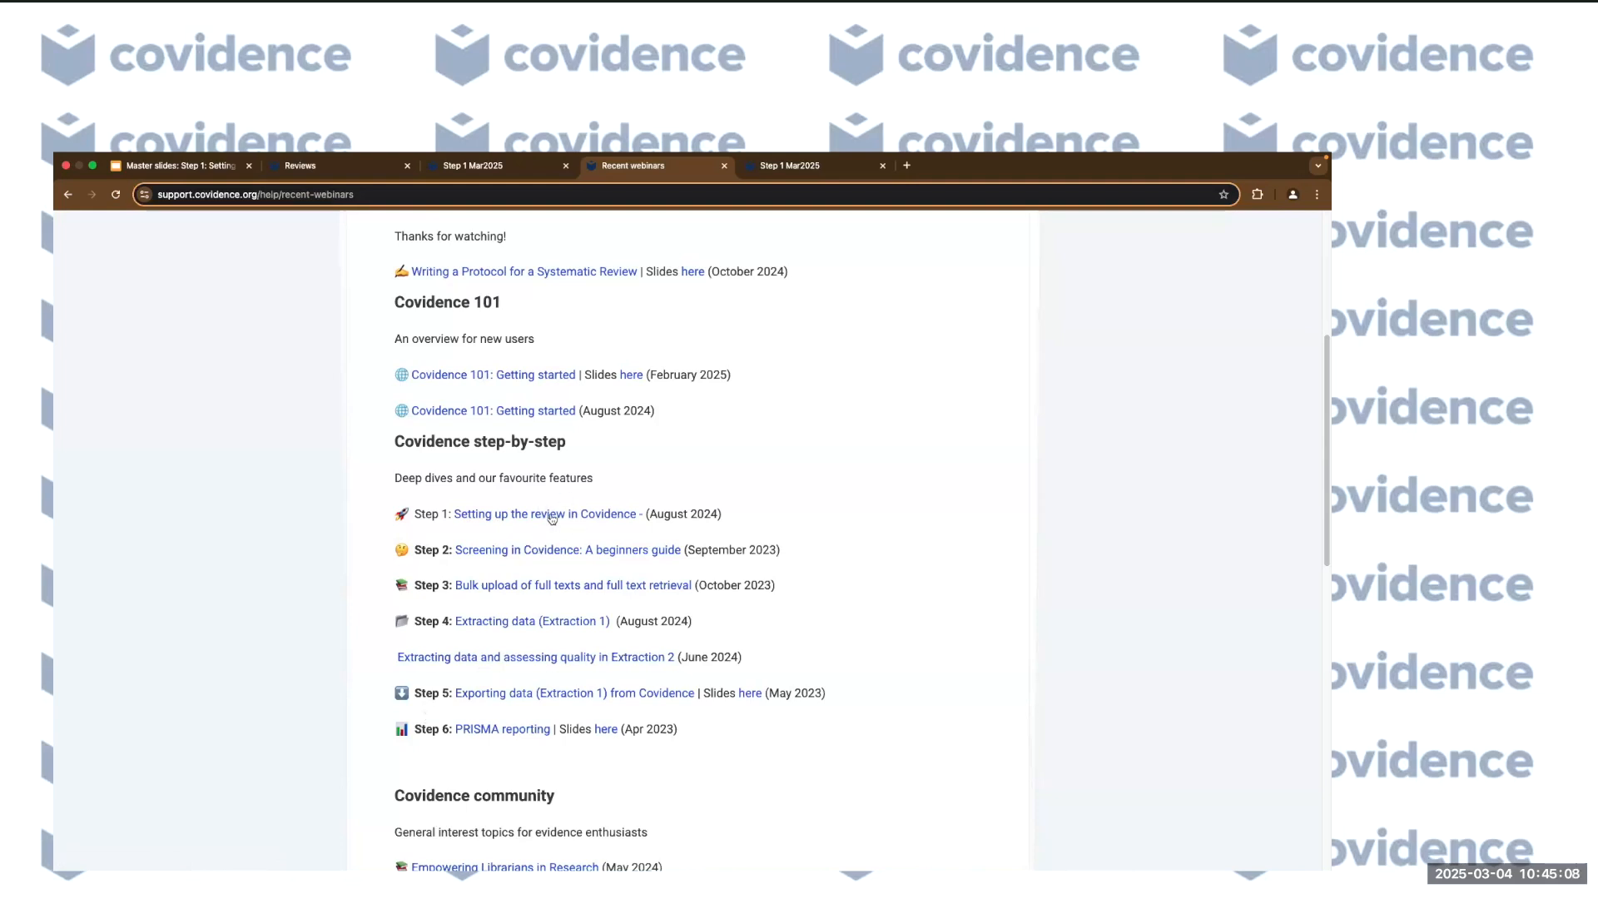
{"action": "scroll", "coordinate": [849, 703], "scroll_direction": "down", "scroll_amount": 5}
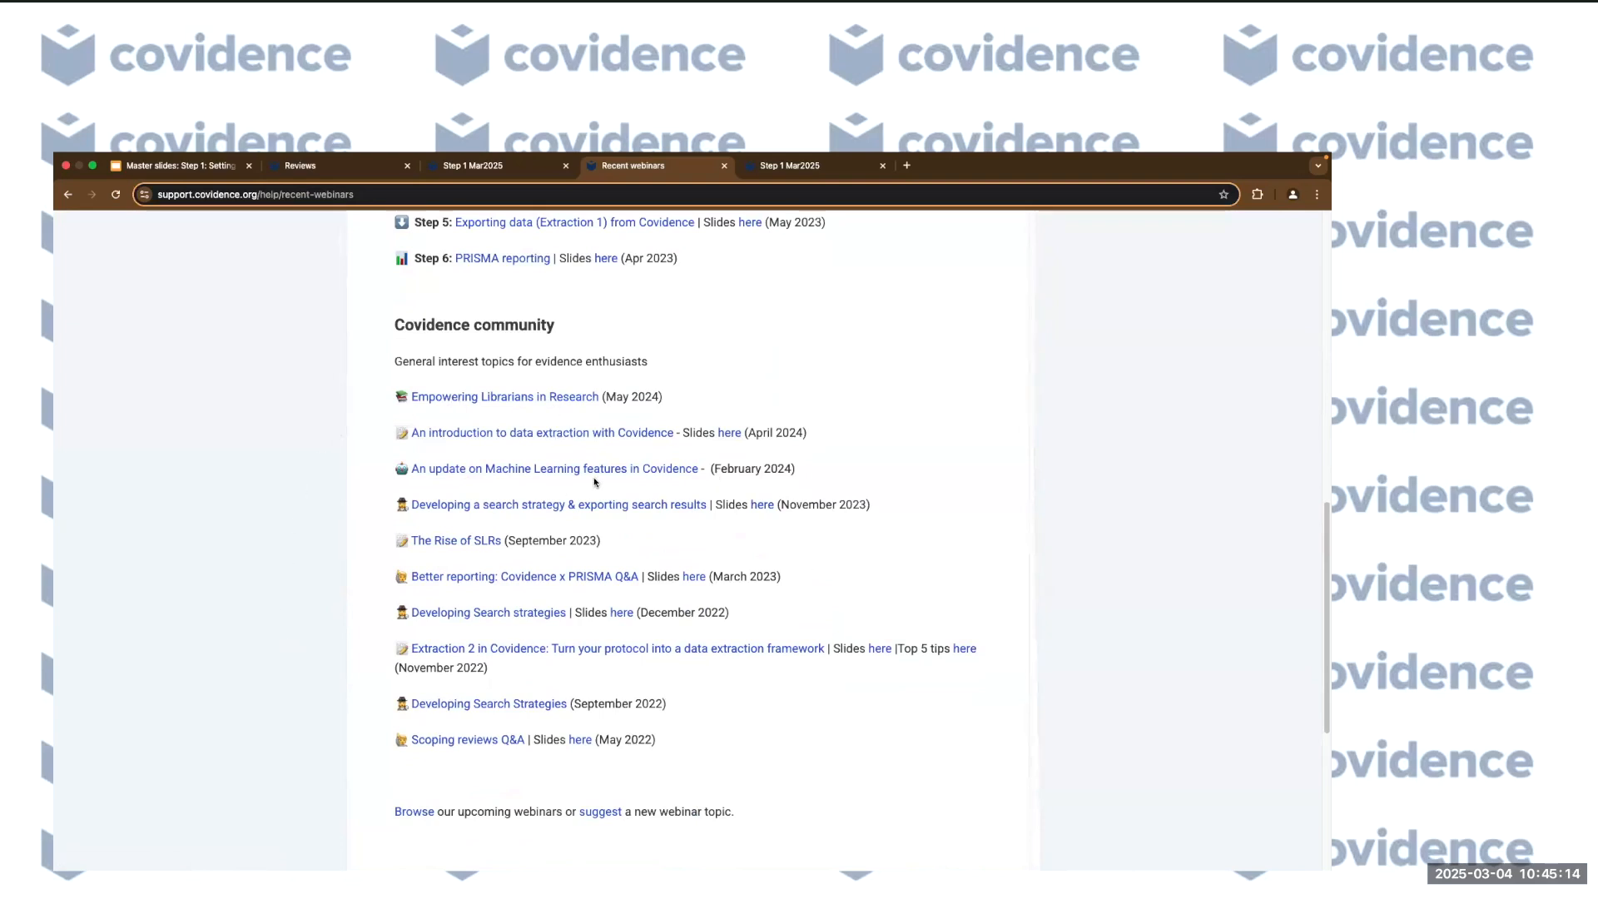
{"action": "scroll", "coordinate": [823, 679], "scroll_direction": "down", "scroll_amount": 3}
{"action": "scroll", "coordinate": [822, 677], "scroll_direction": "up", "scroll_amount": 15}
{"action": "scroll", "coordinate": [811, 631], "scroll_direction": "down", "scroll_amount": 3}
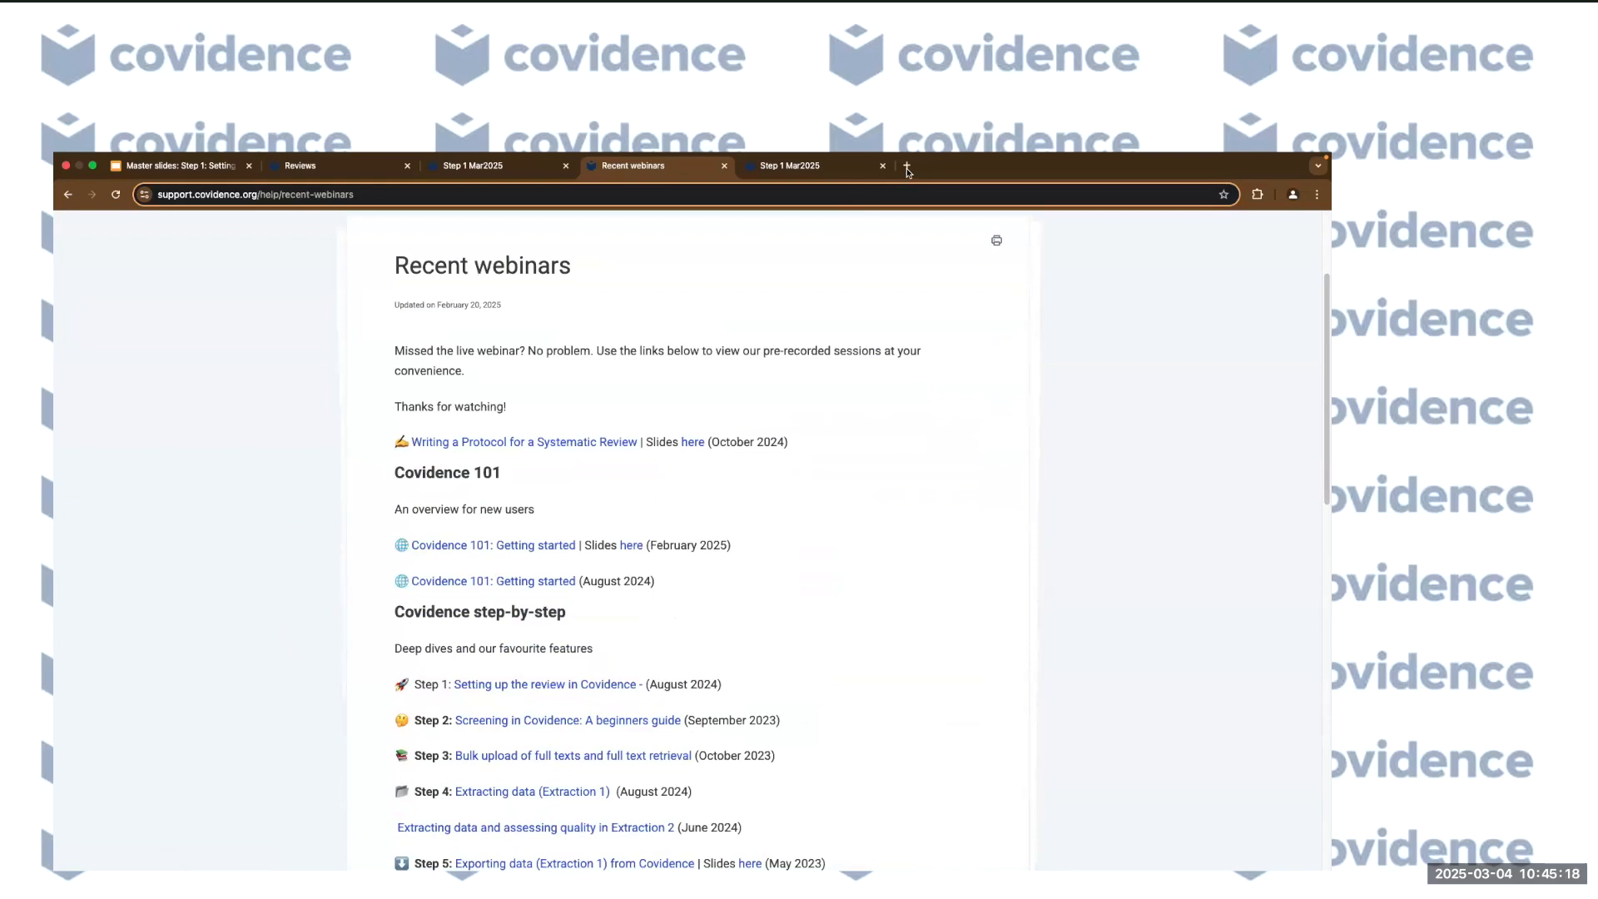
Load the covidence.org homepage in a new browser tab.
{"action": "left_click", "coordinate": [907, 166]}
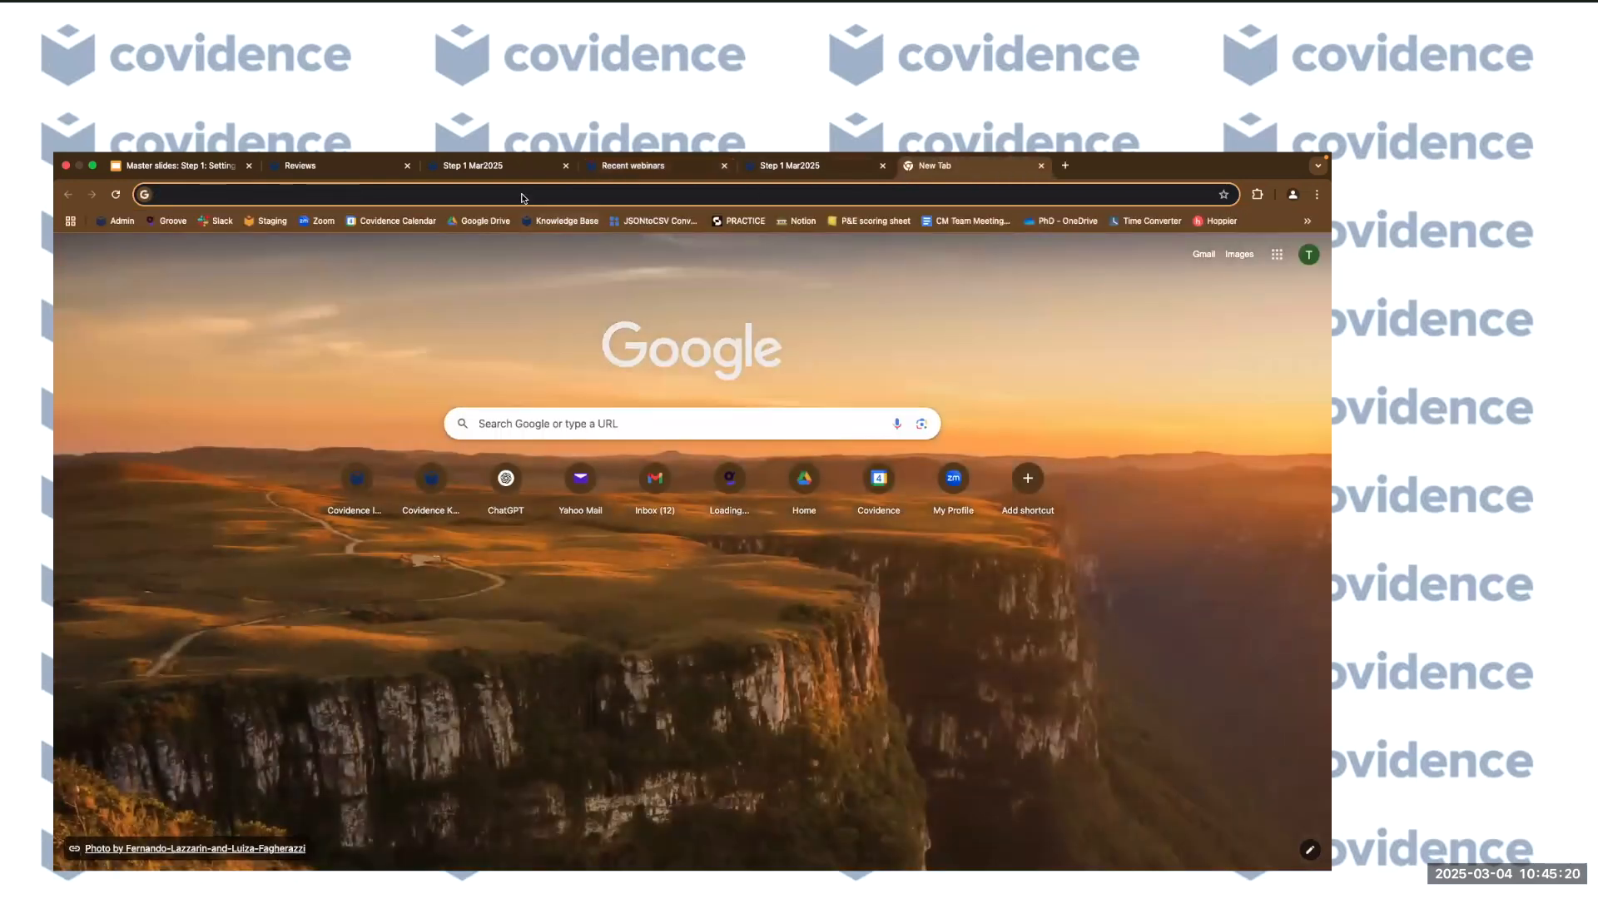
{"action": "type", "text": "covidence.org"}
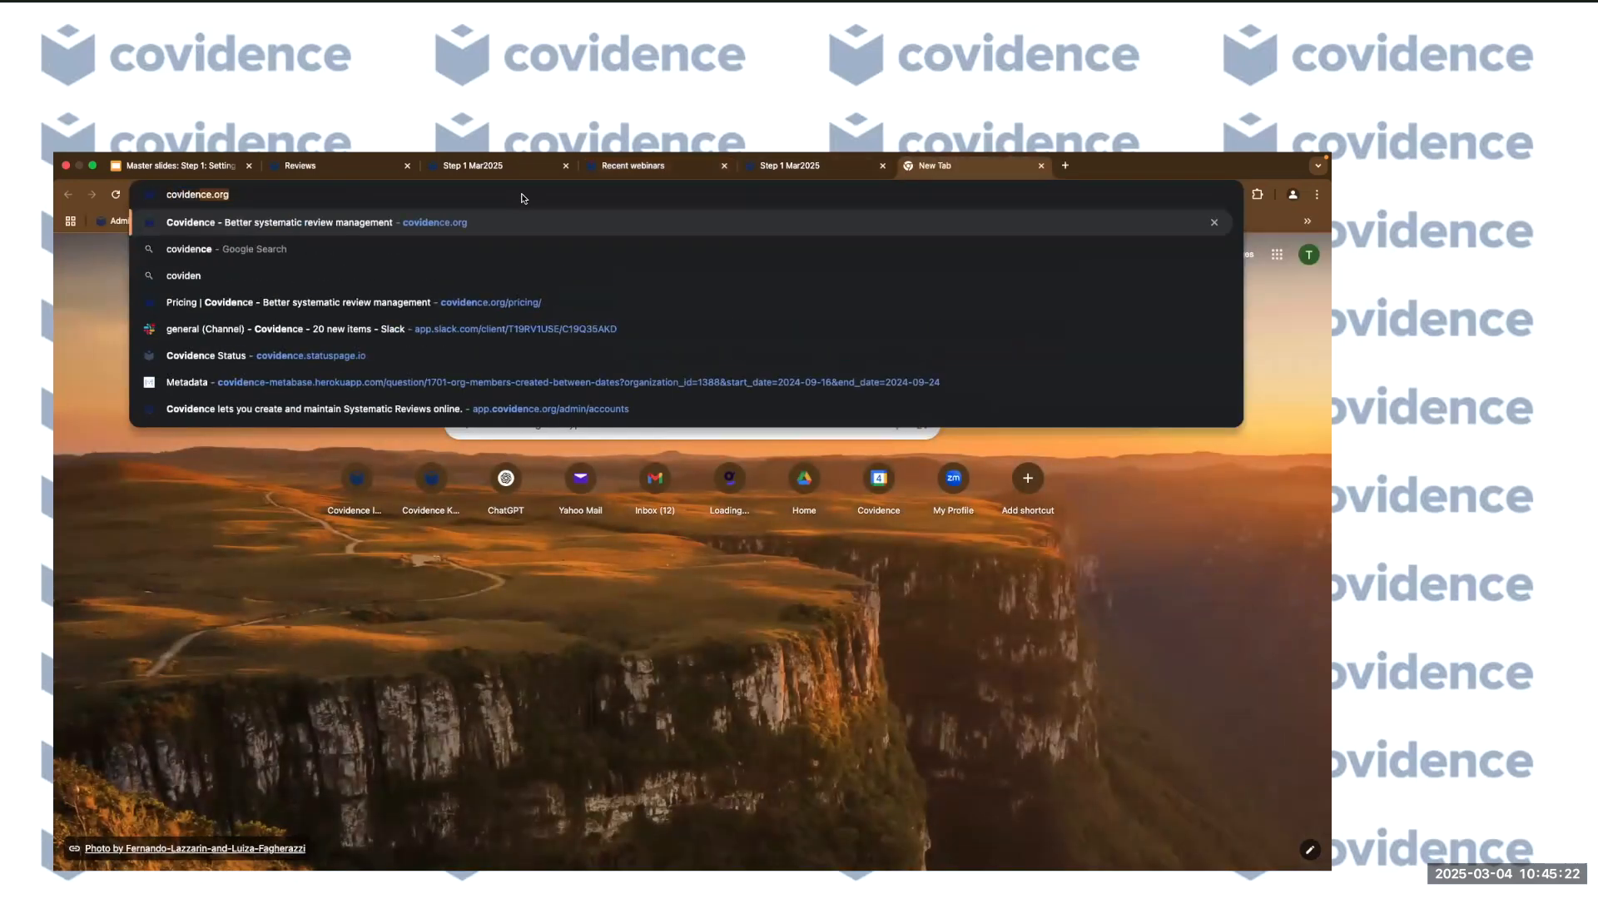
{"action": "key", "text": "Return"}
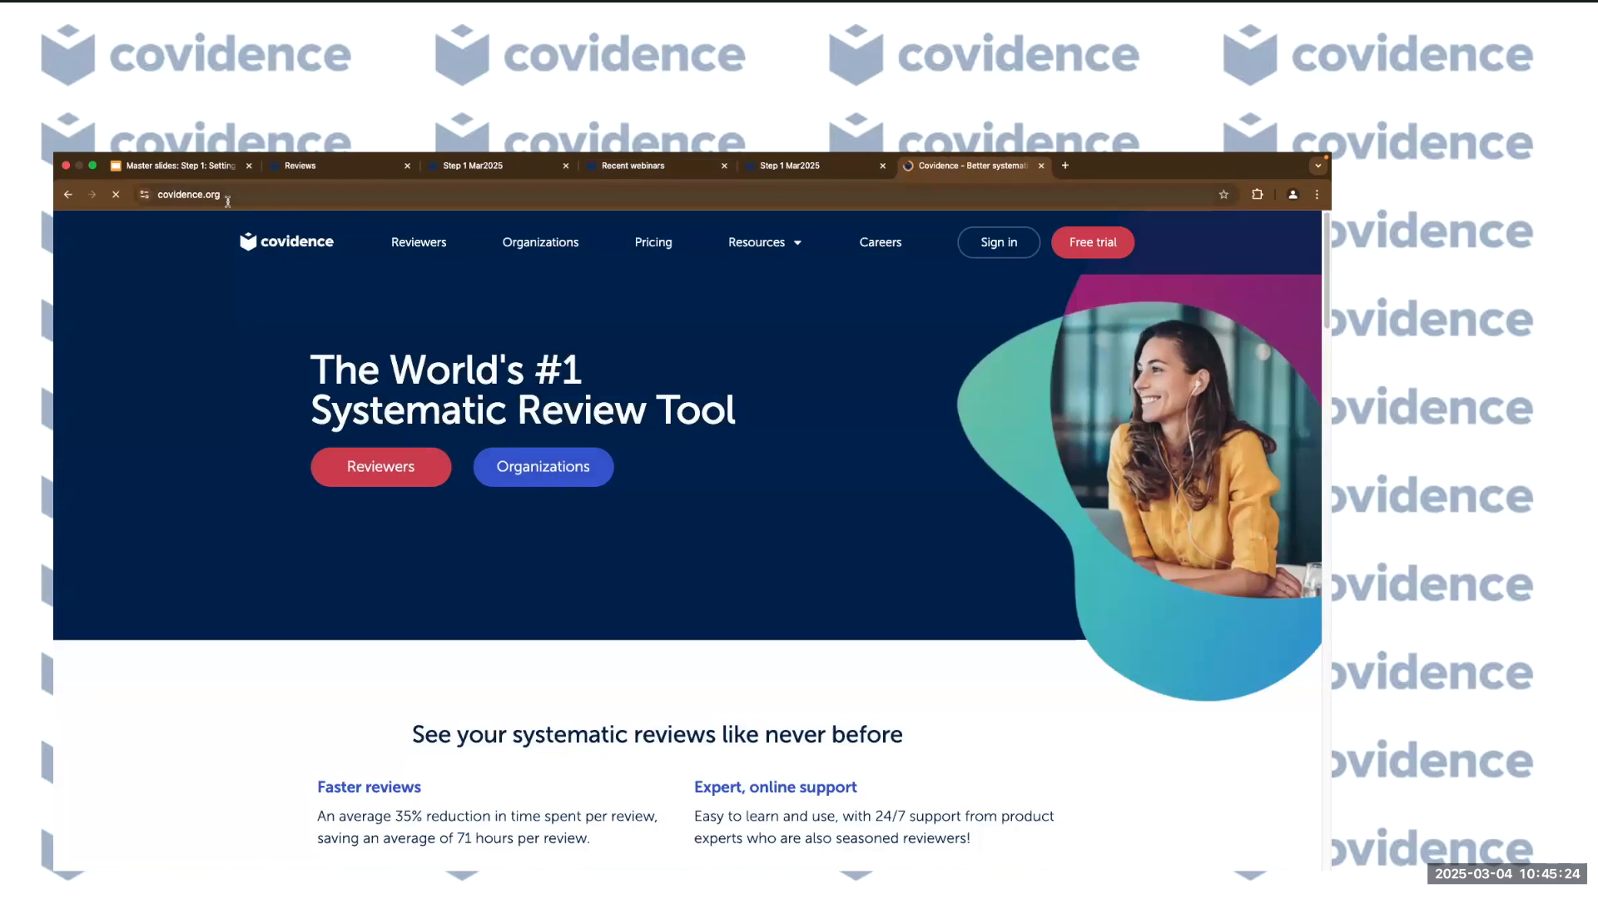
Go to Resources > Downloadable Resources and filter the list to eBooks.
{"action": "left_click", "coordinate": [785, 243]}
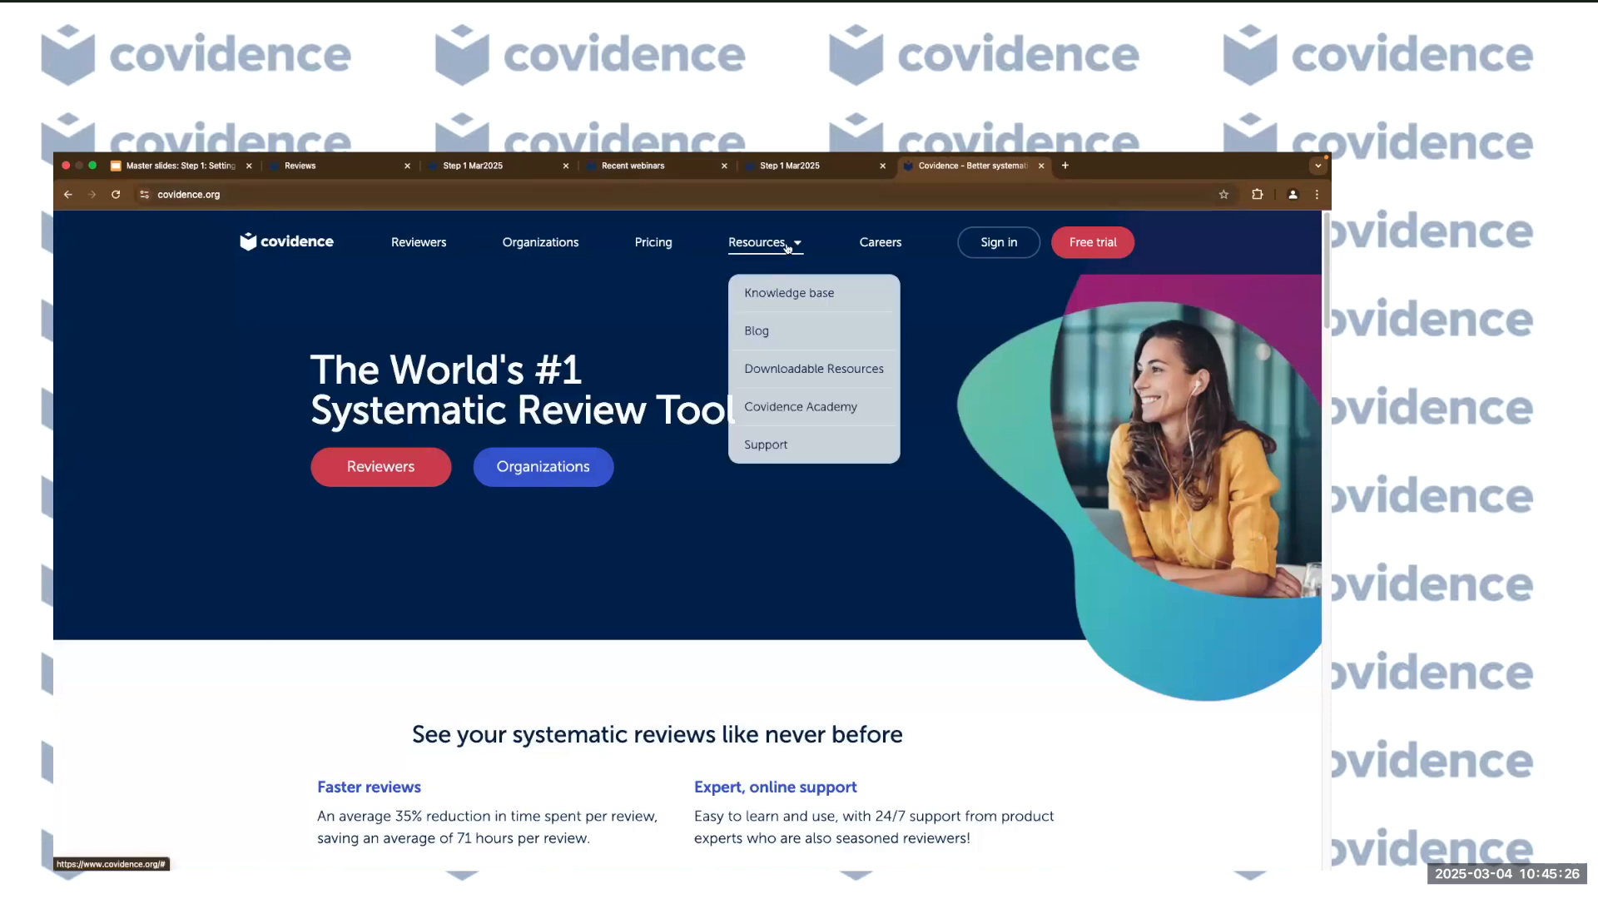
{"action": "left_click", "coordinate": [800, 369]}
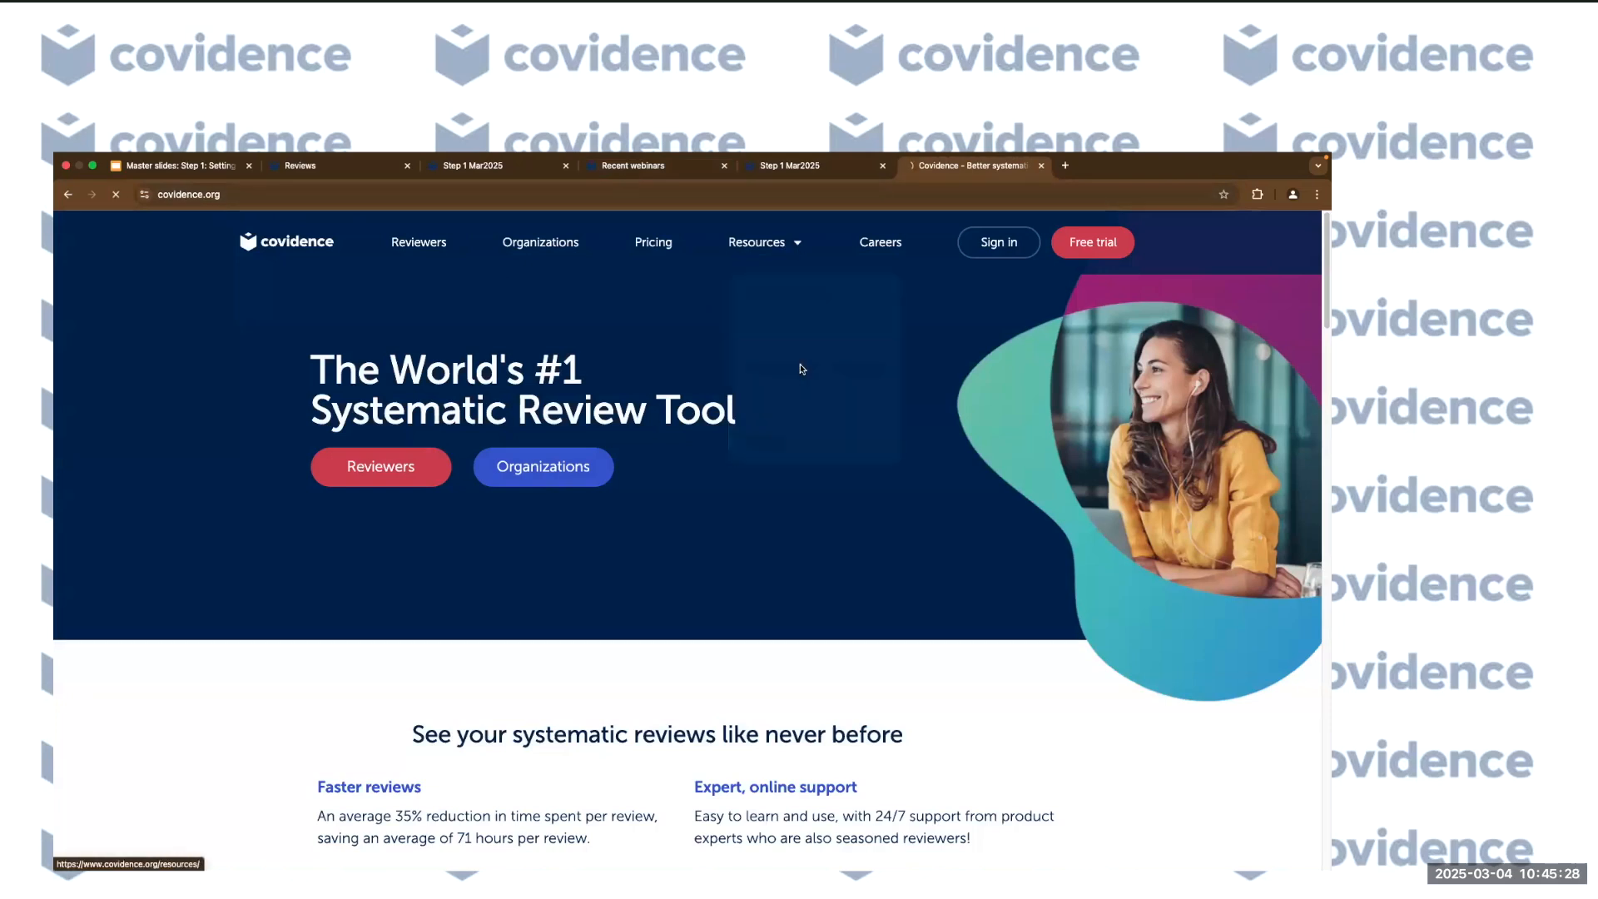
{"action": "scroll", "coordinate": [762, 599], "scroll_direction": "down", "scroll_amount": 1}
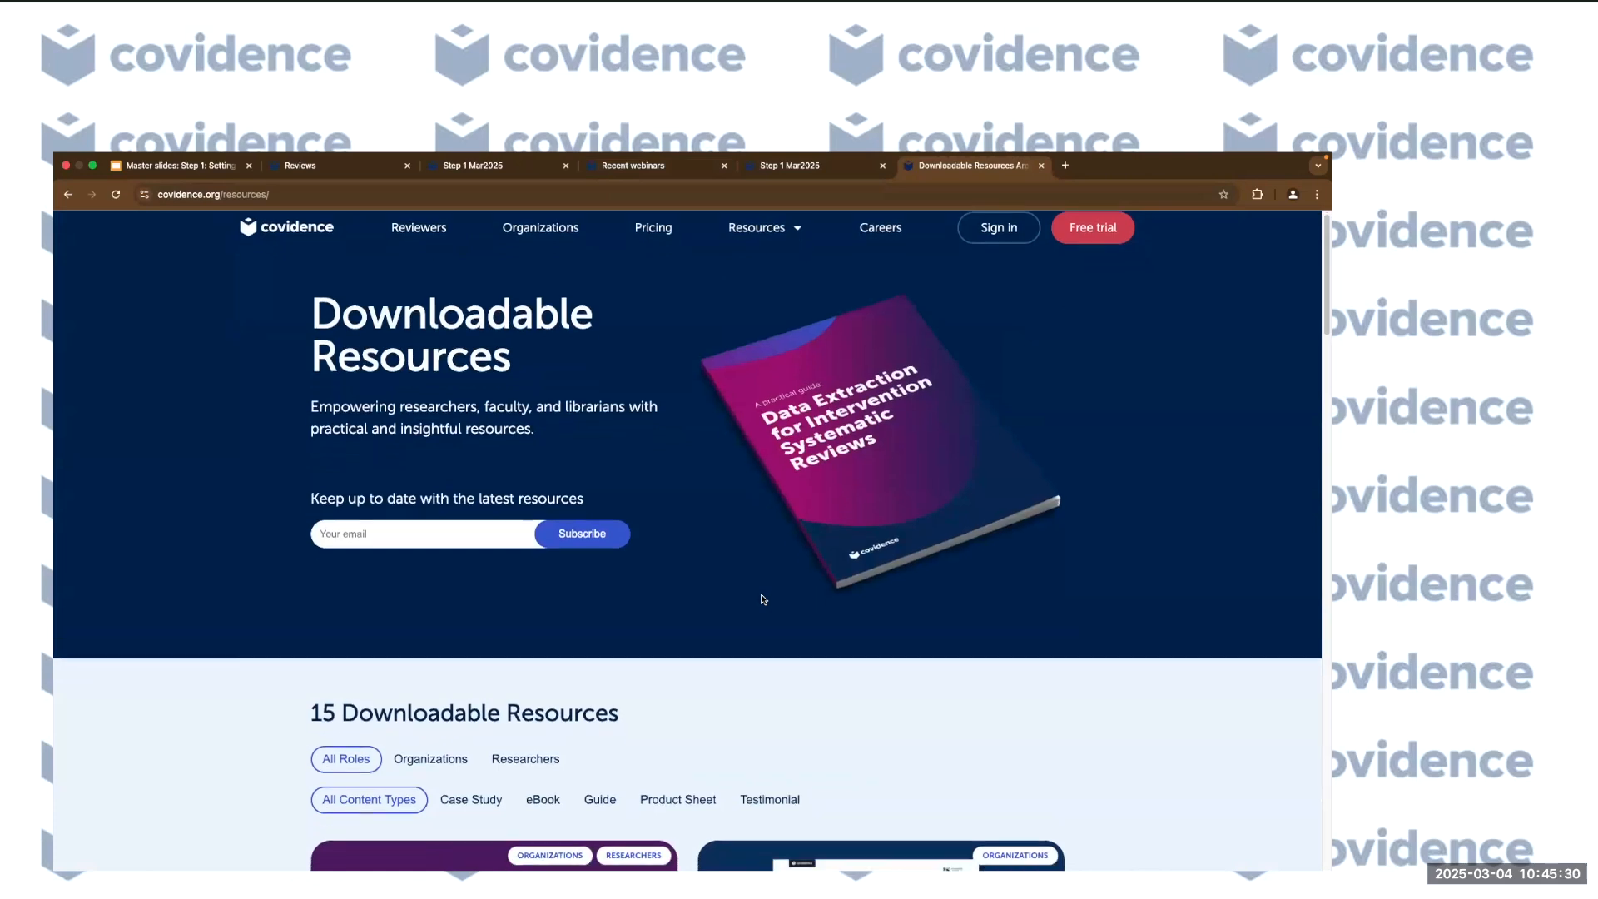
{"action": "scroll", "coordinate": [762, 599], "scroll_direction": "down", "scroll_amount": 5}
{"action": "left_click", "coordinate": [543, 342]}
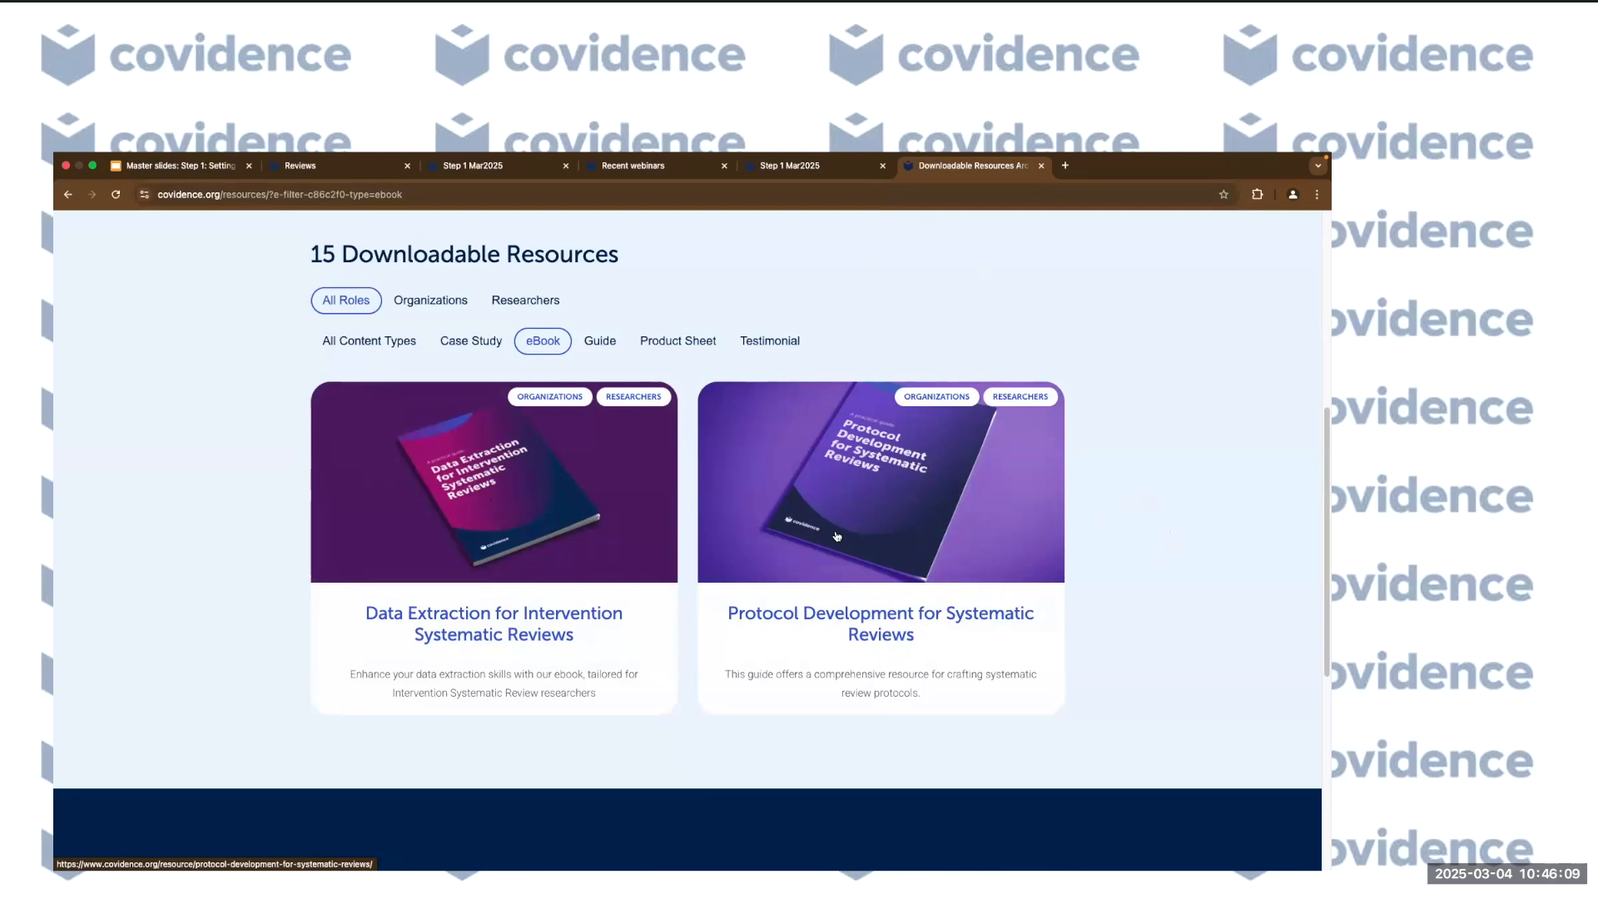
{"action": "scroll", "coordinate": [1157, 613], "scroll_direction": "up", "scroll_amount": 5}
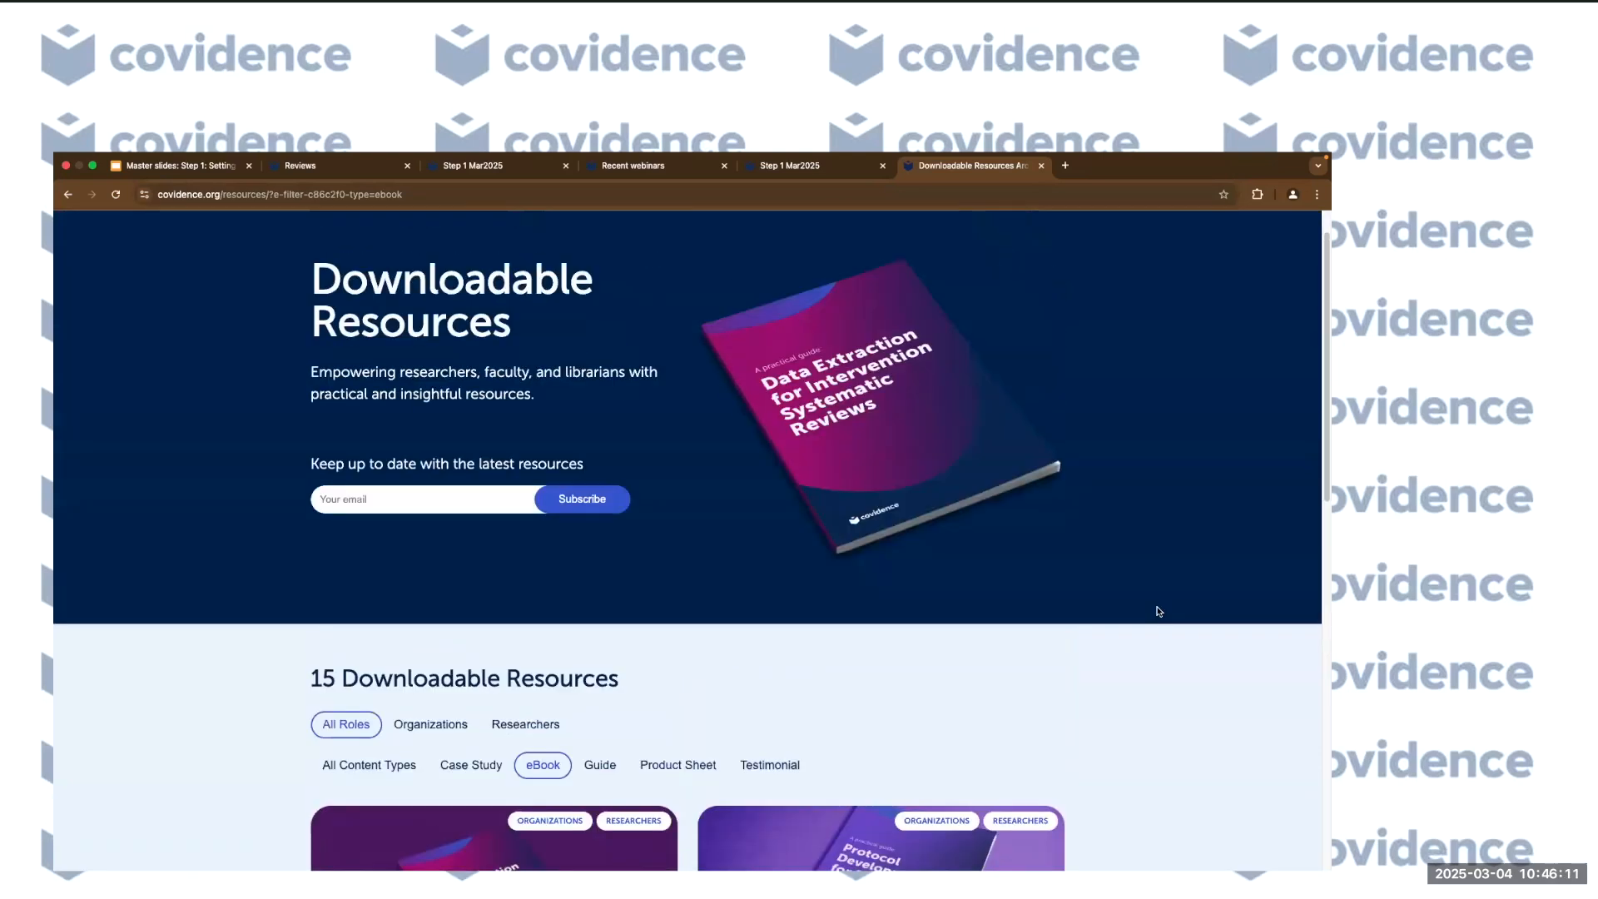
{"action": "scroll", "coordinate": [1160, 612], "scroll_direction": "up", "scroll_amount": 1}
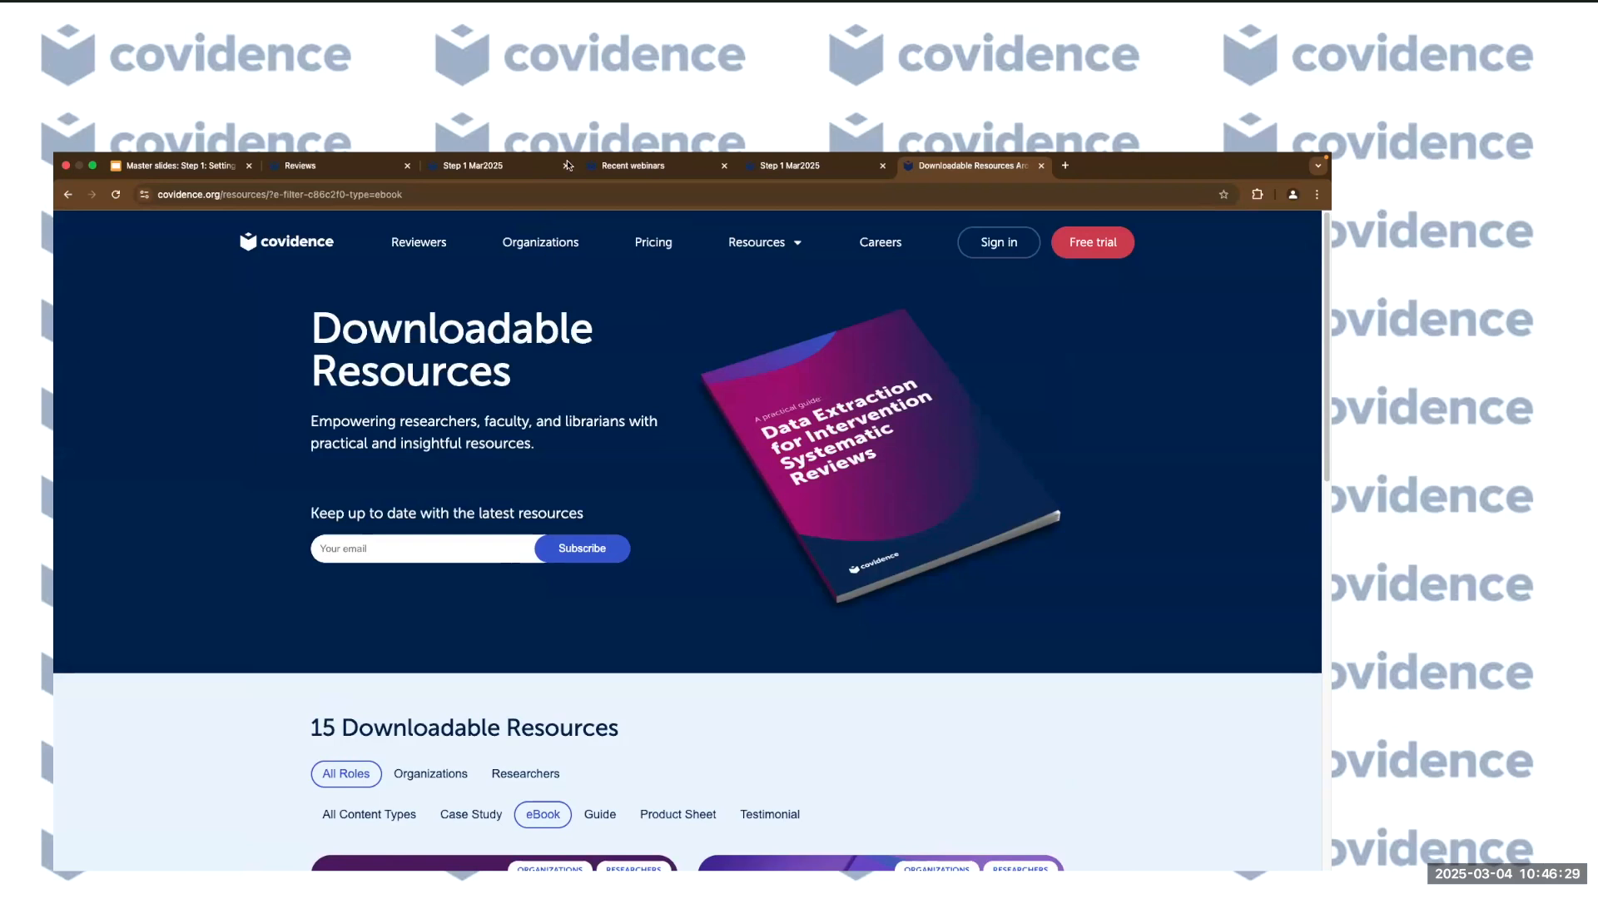
Switch to the Step 1 Mar2025 review and expand its reference import history.
{"action": "left_click", "coordinate": [475, 166]}
{"action": "left_click", "coordinate": [357, 275]}
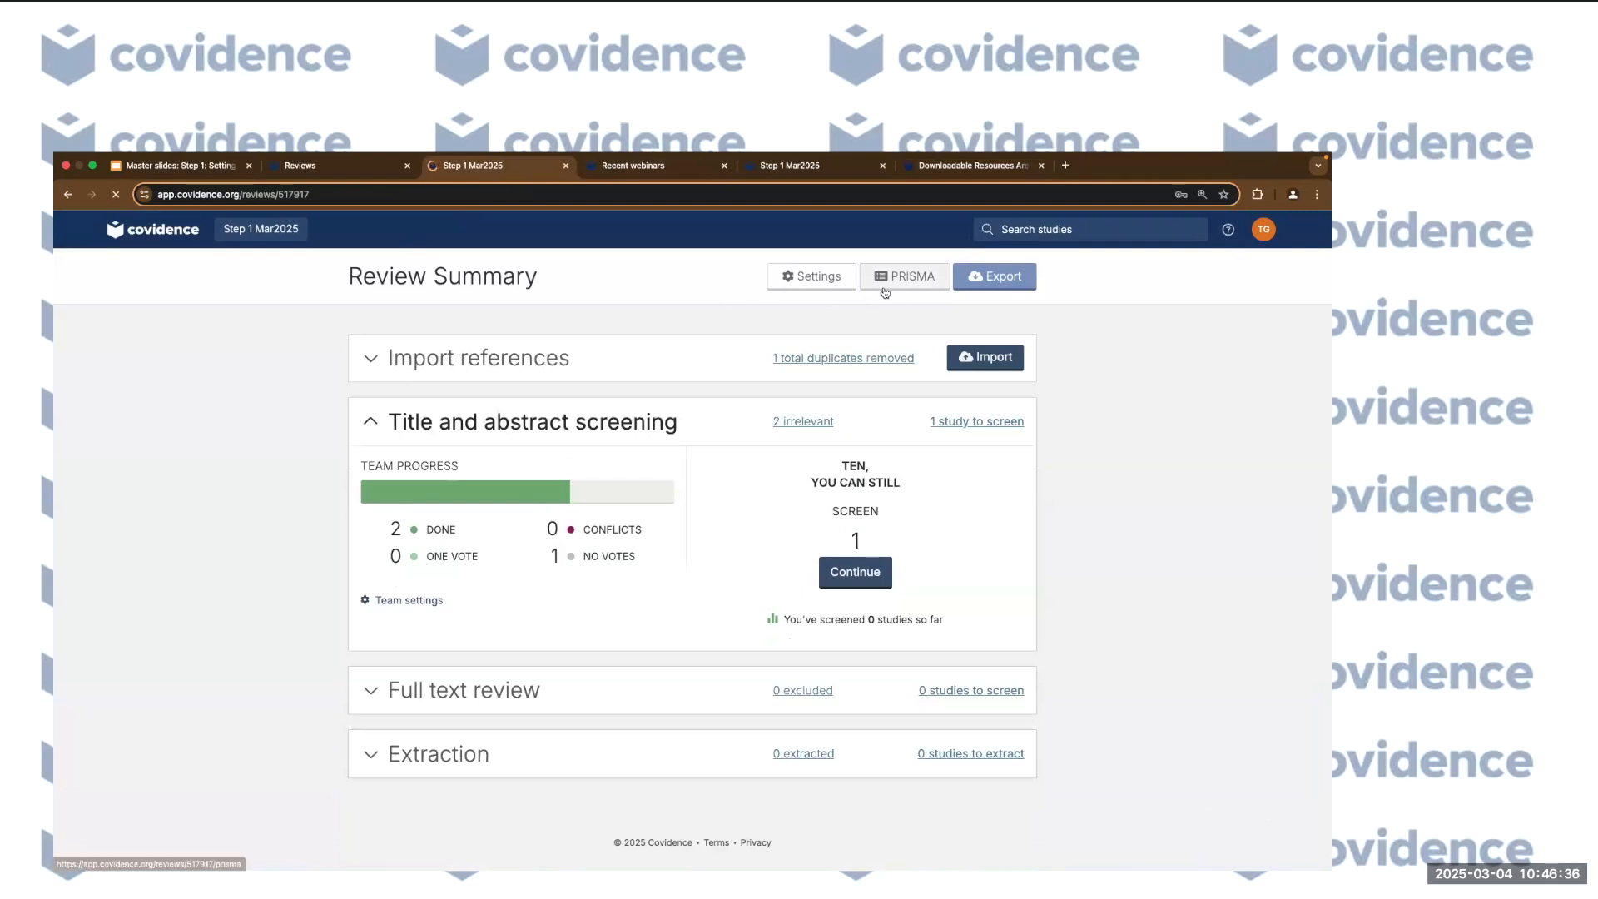
{"action": "left_click", "coordinate": [480, 371]}
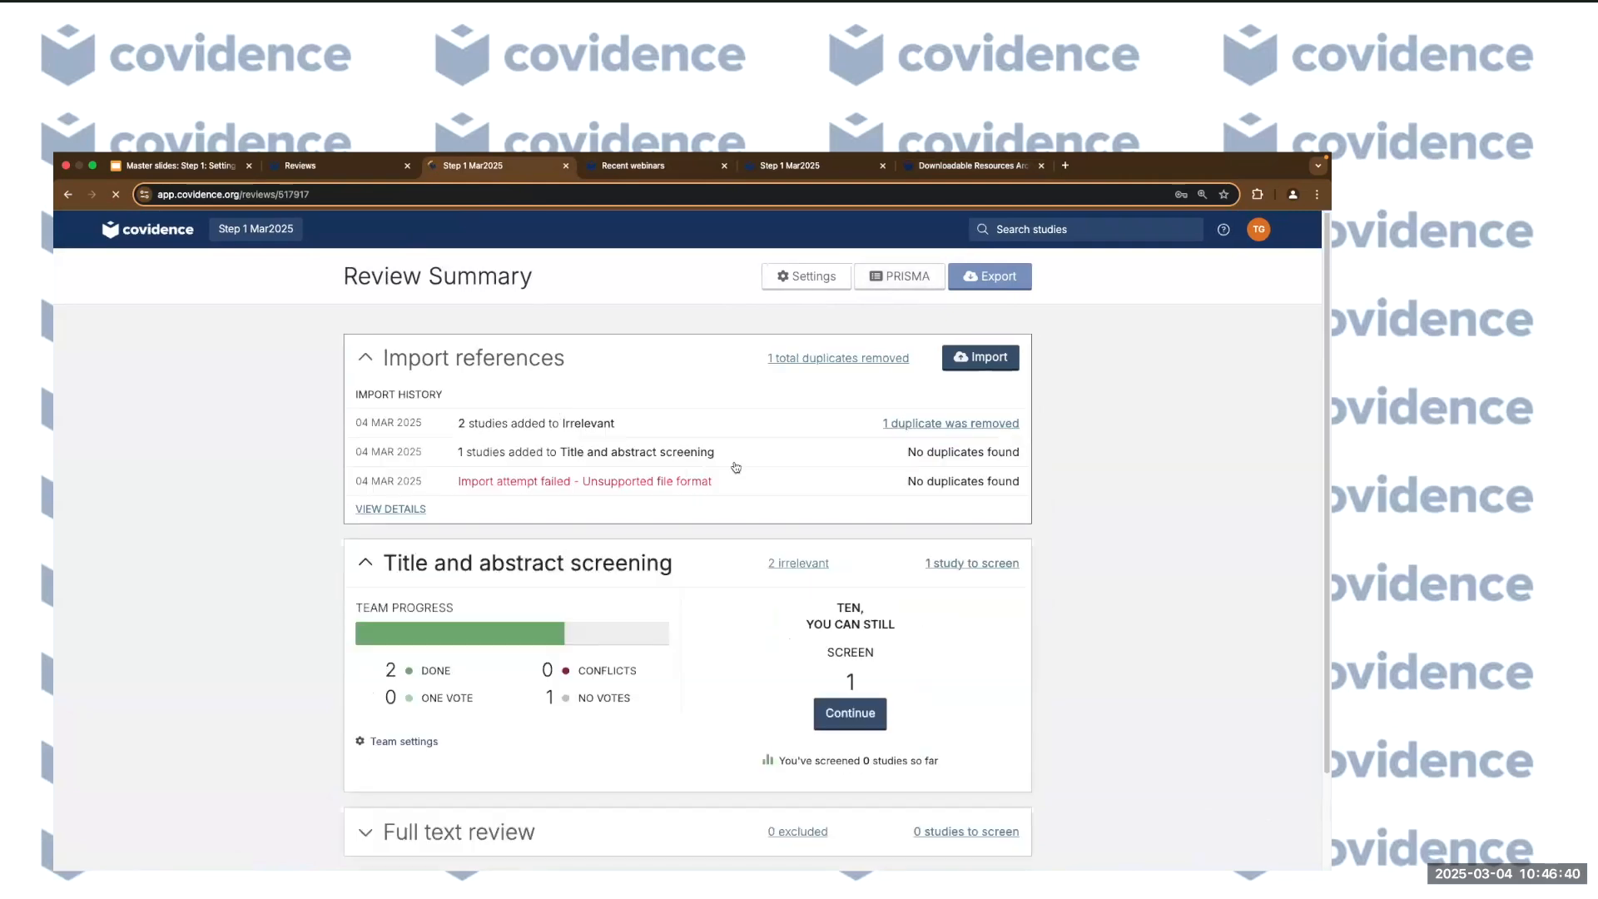
On the Import references page, browse the Source dropdown options without choosing one.
{"action": "left_click", "coordinate": [975, 359]}
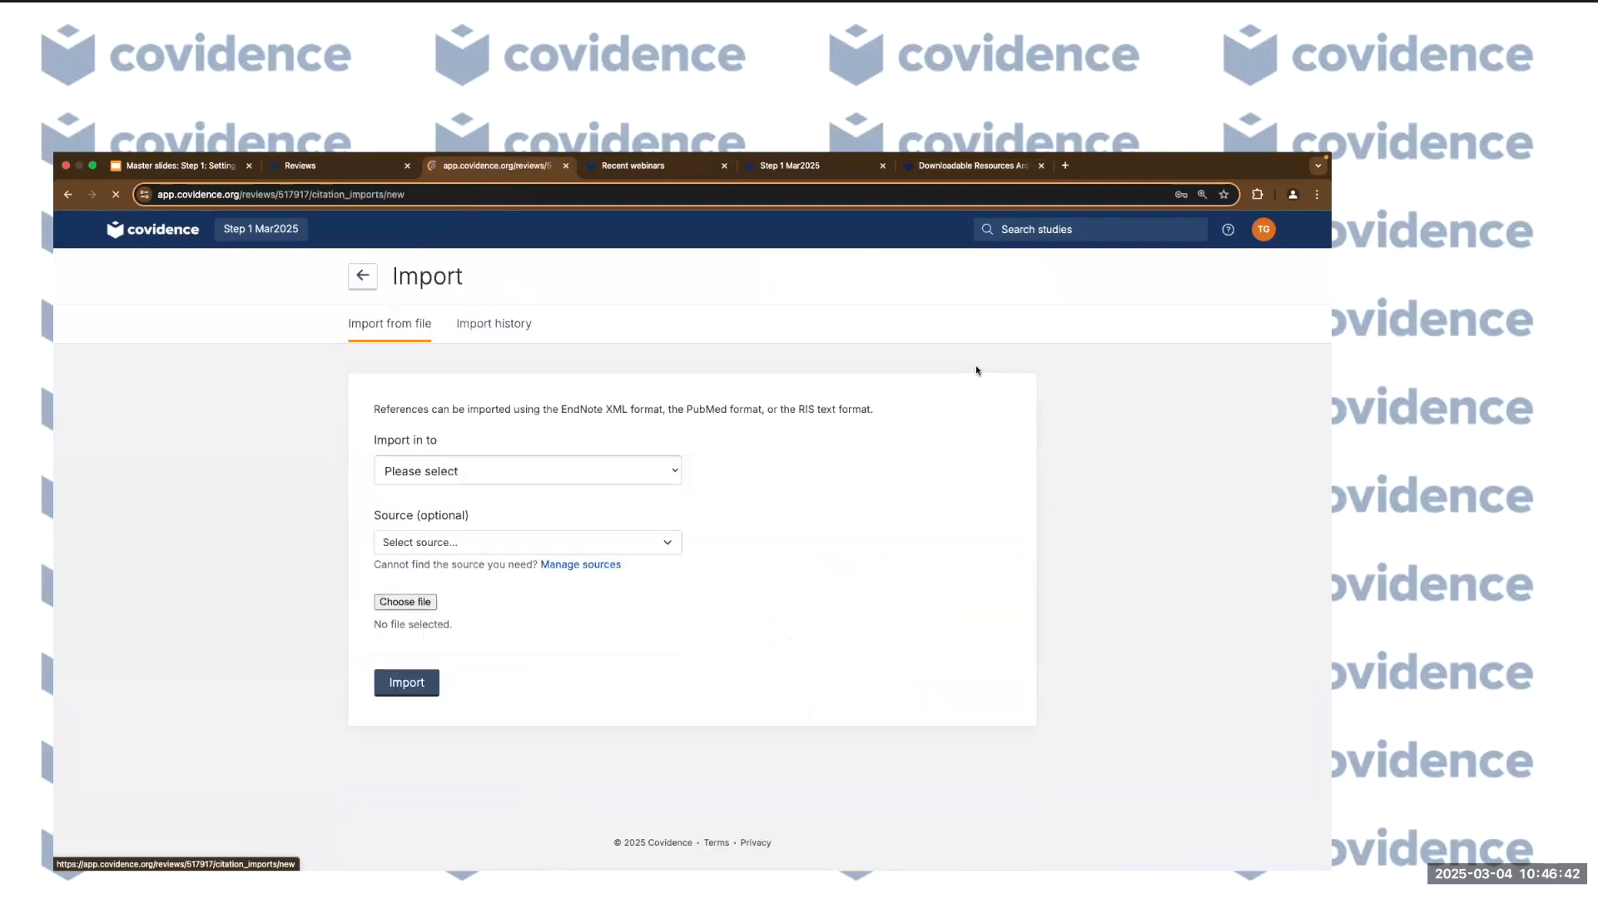
{"action": "left_click", "coordinate": [536, 539]}
{"action": "key", "text": "p"}
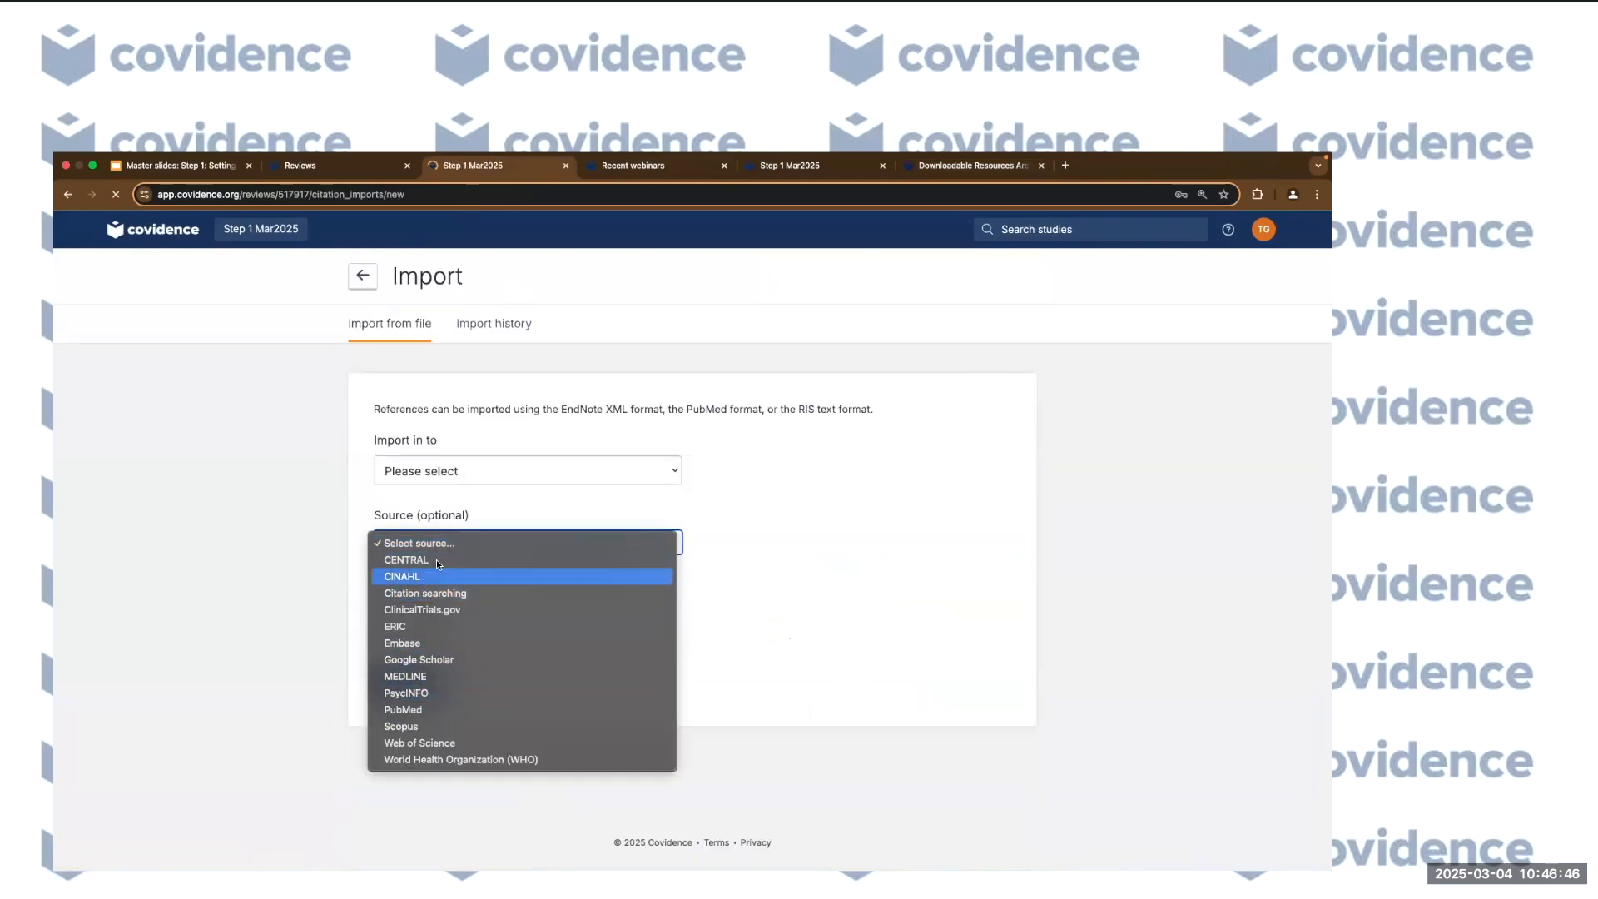
{"action": "left_click", "coordinate": [808, 571]}
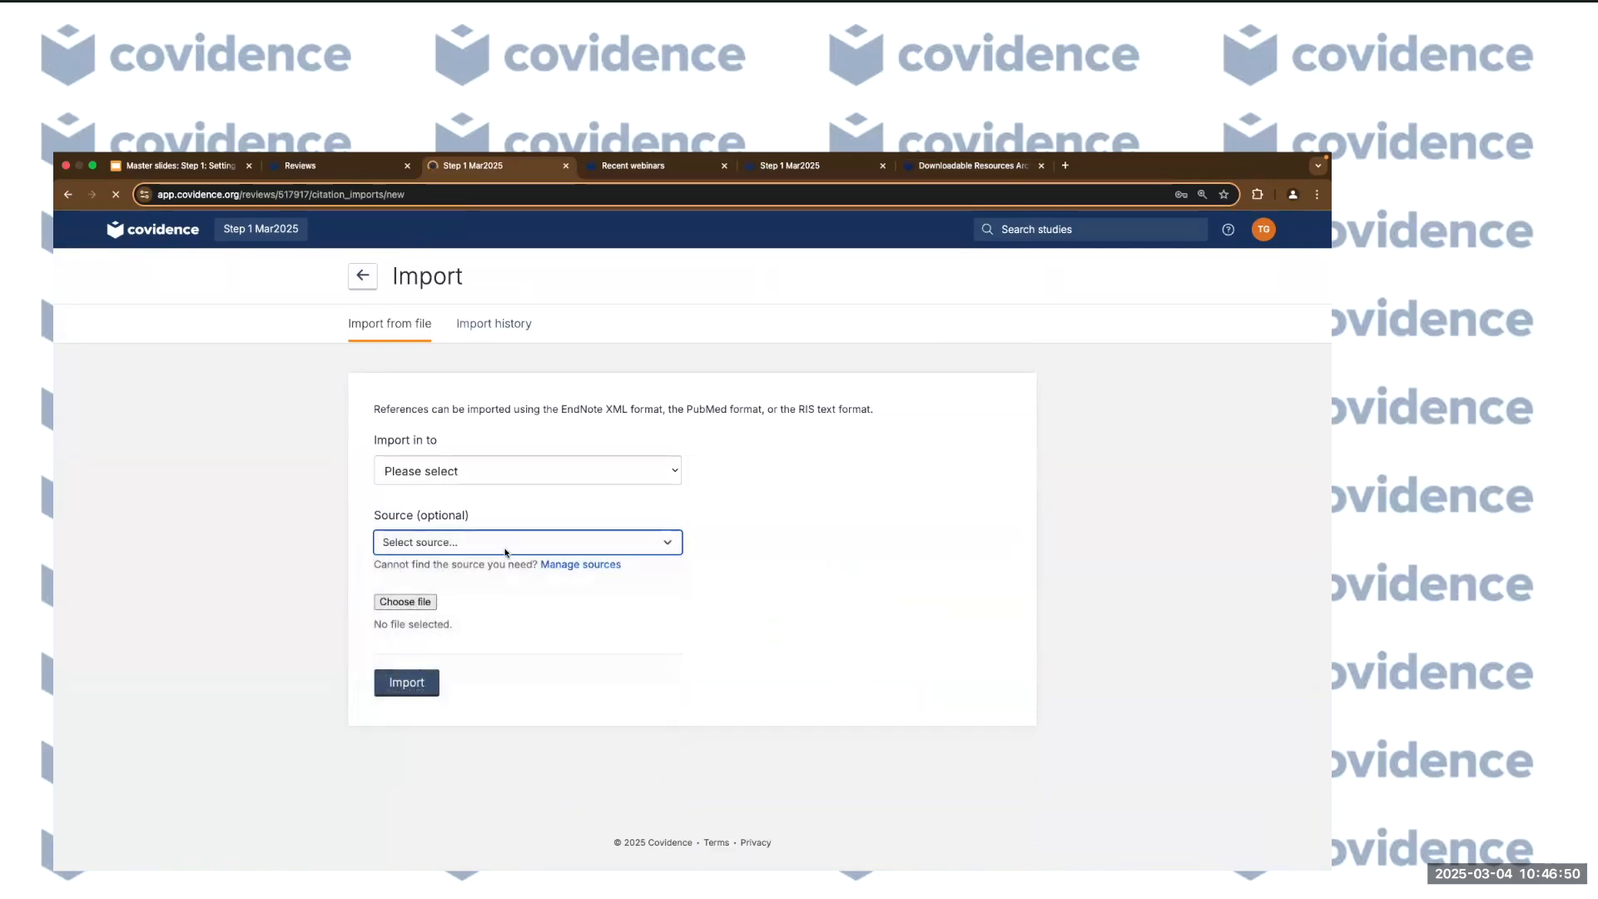
Return to the Review Summary and view the PRISMA flow diagram.
{"action": "left_click", "coordinate": [354, 274]}
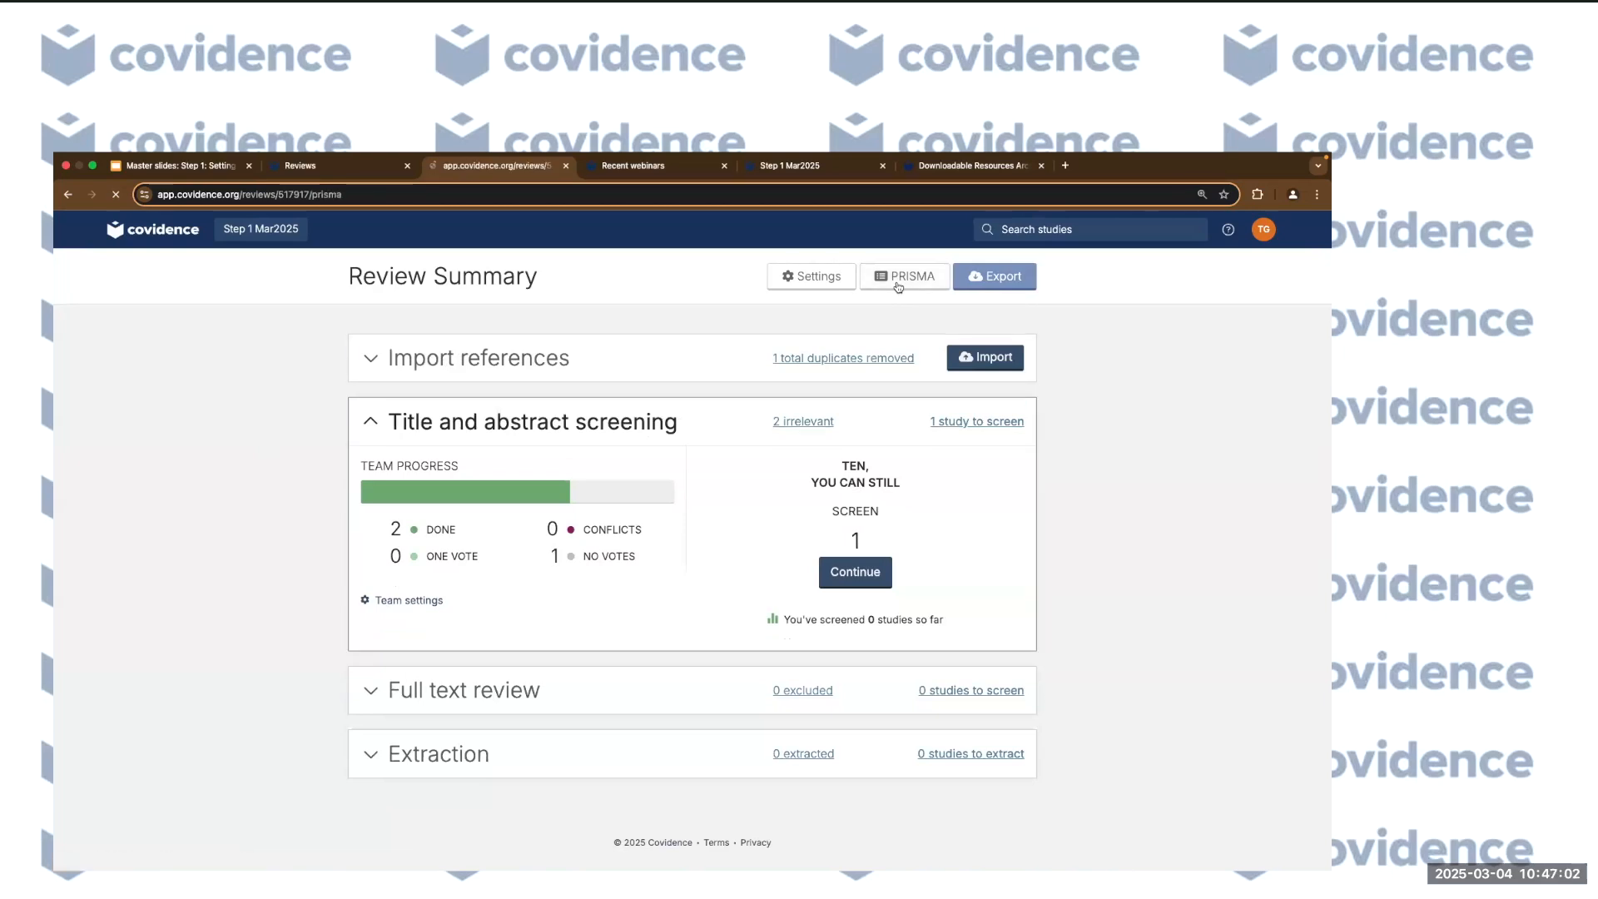
{"action": "left_click", "coordinate": [898, 277]}
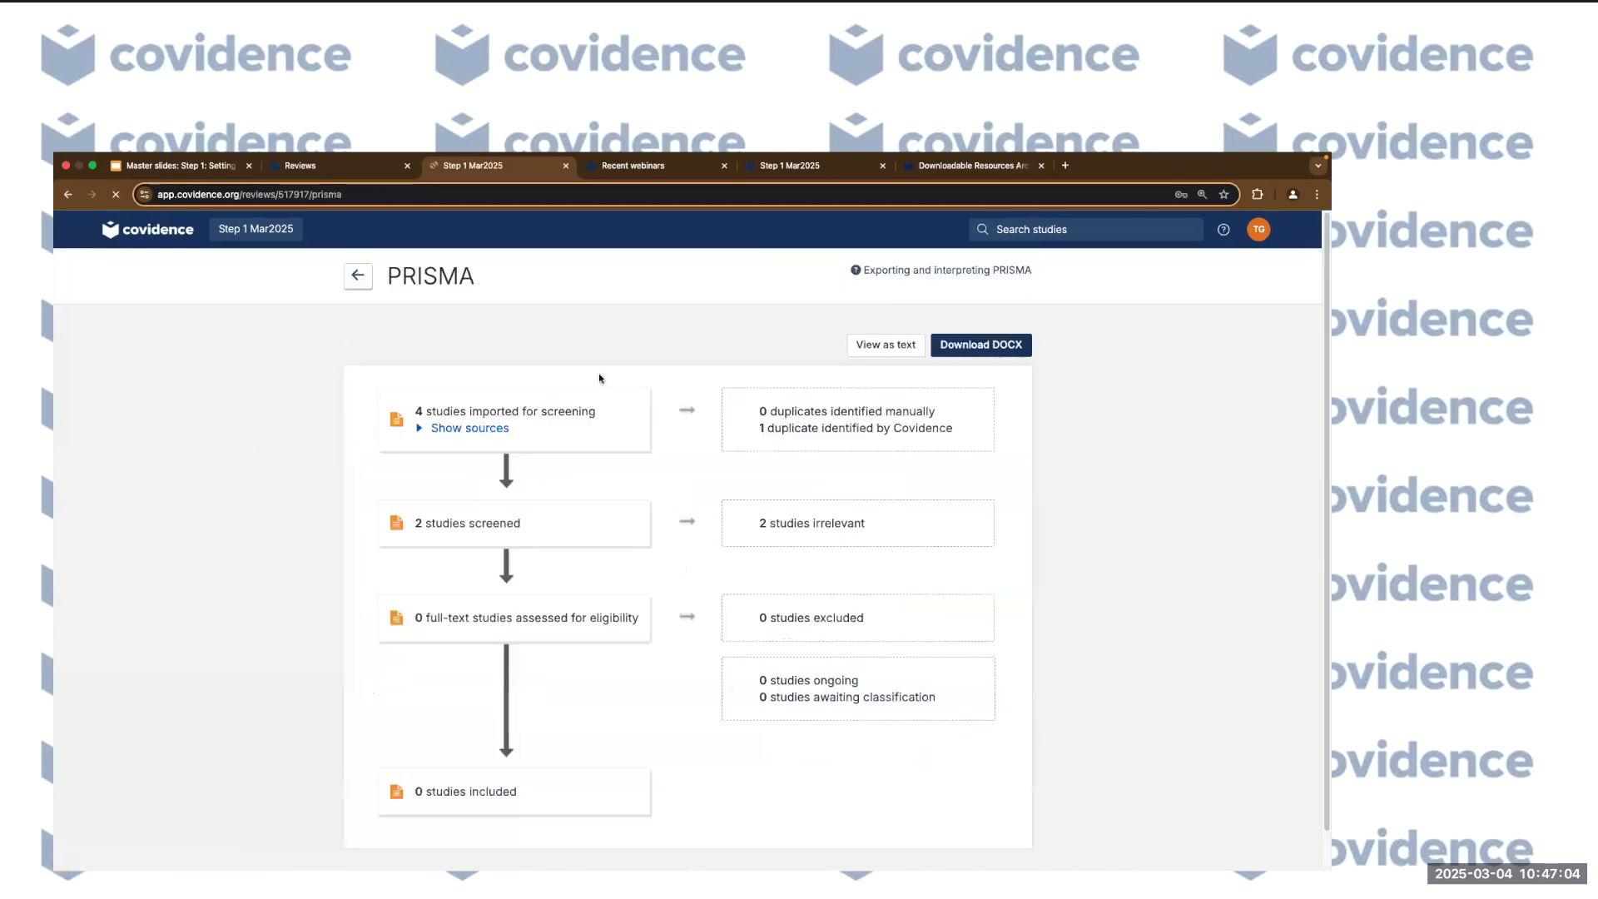
{"action": "scroll", "coordinate": [439, 396], "scroll_direction": "down", "scroll_amount": 1}
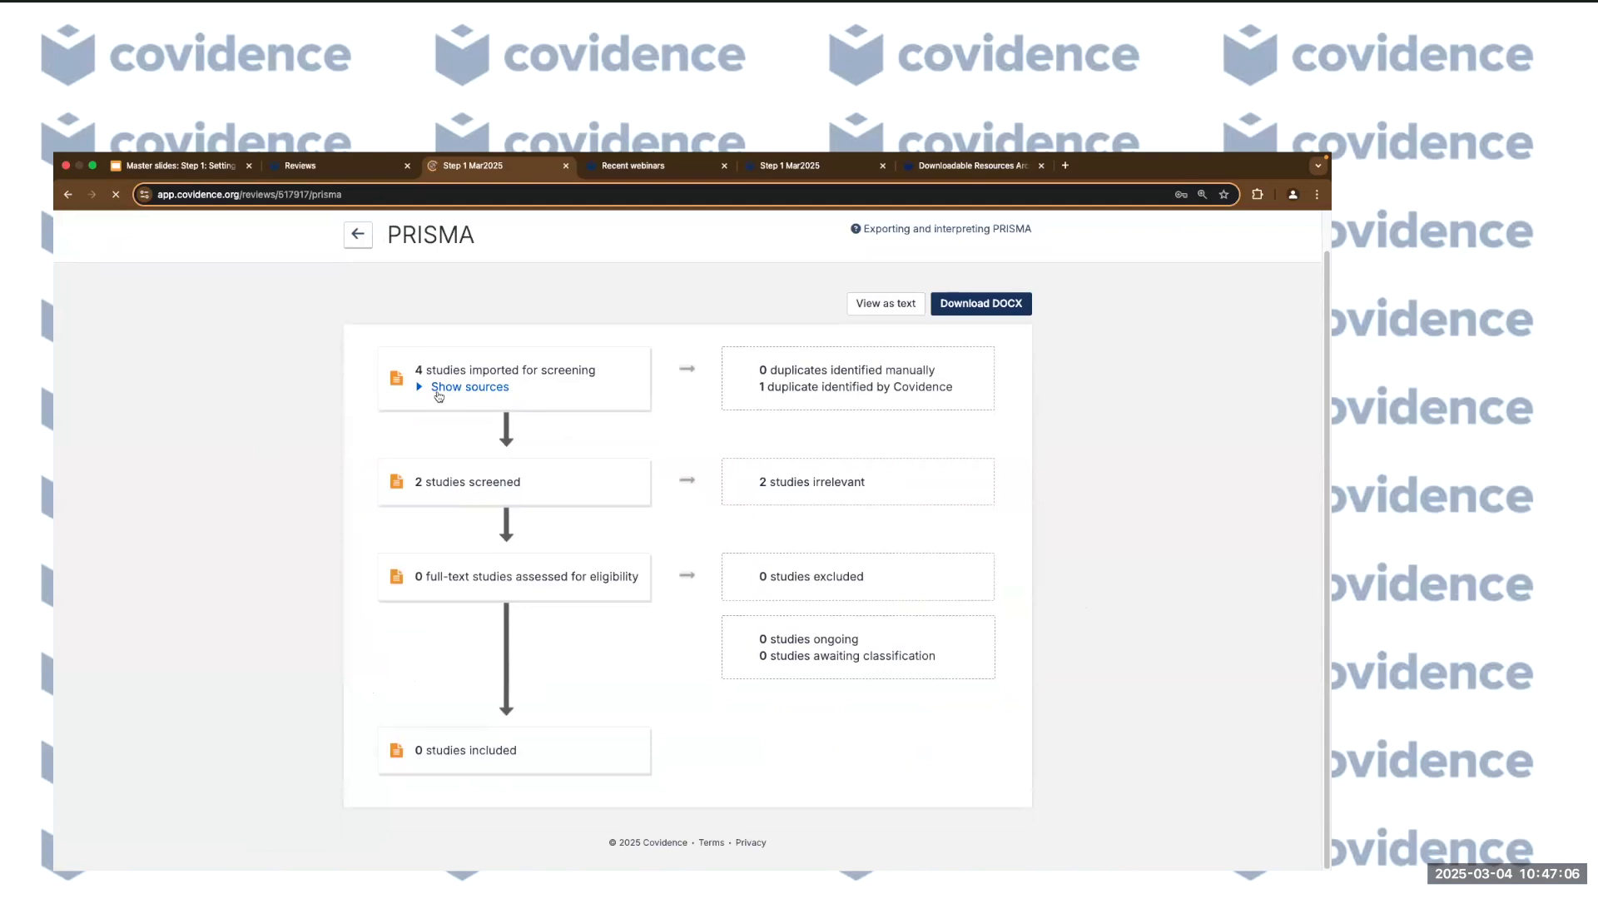
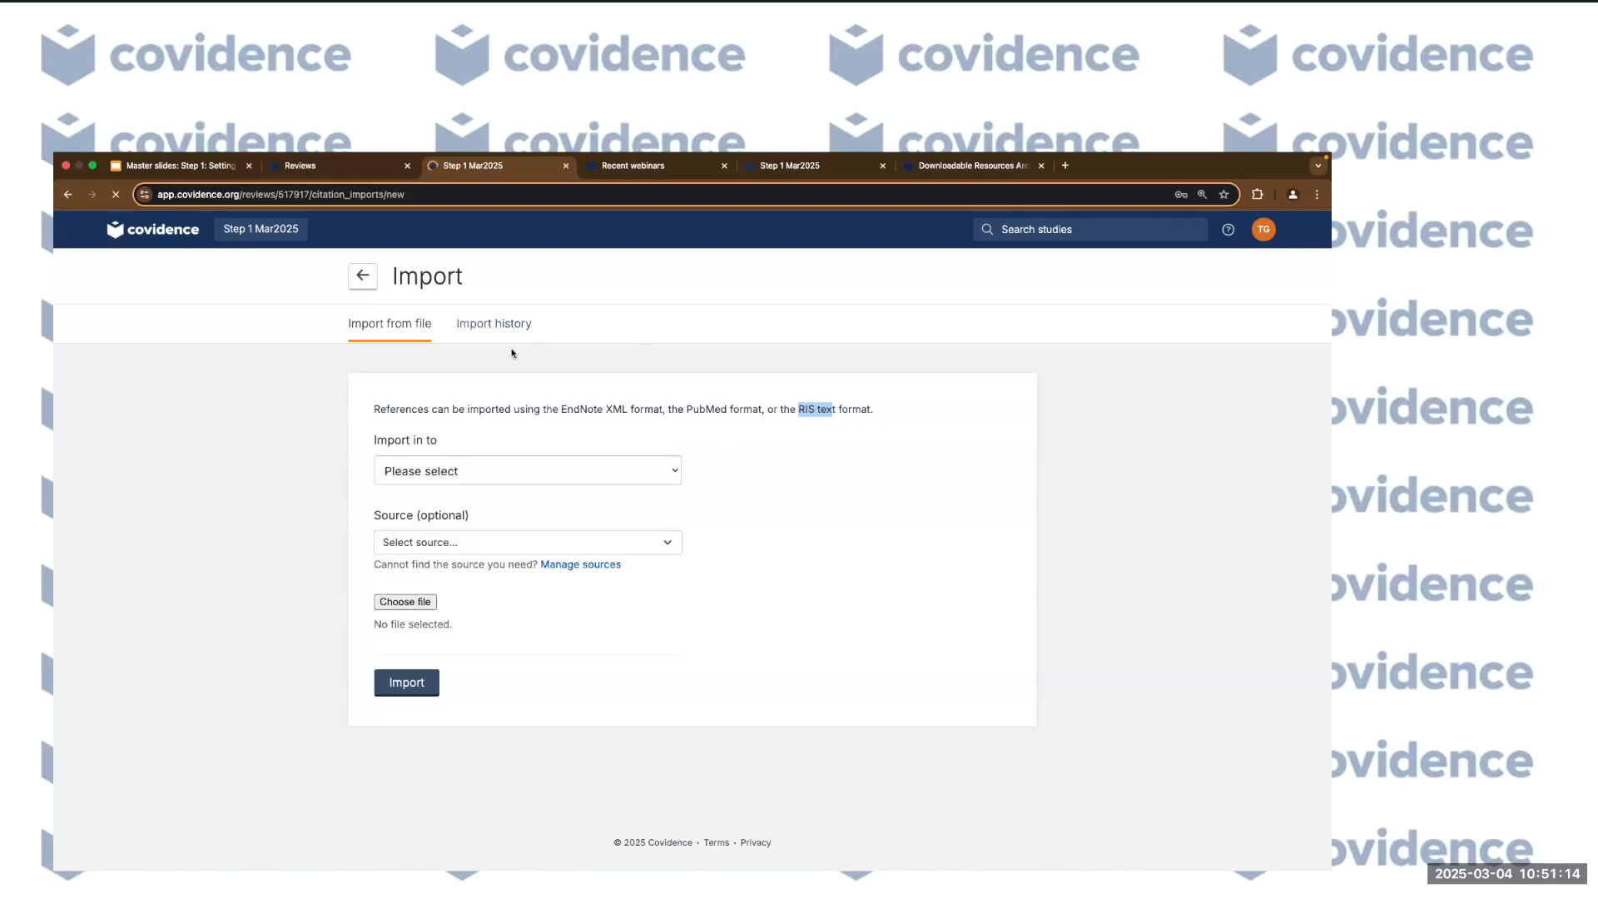
Leave the unused Import page and return to the Step 1 Mar2025 Review Summary.
{"action": "left_click", "coordinate": [364, 277]}
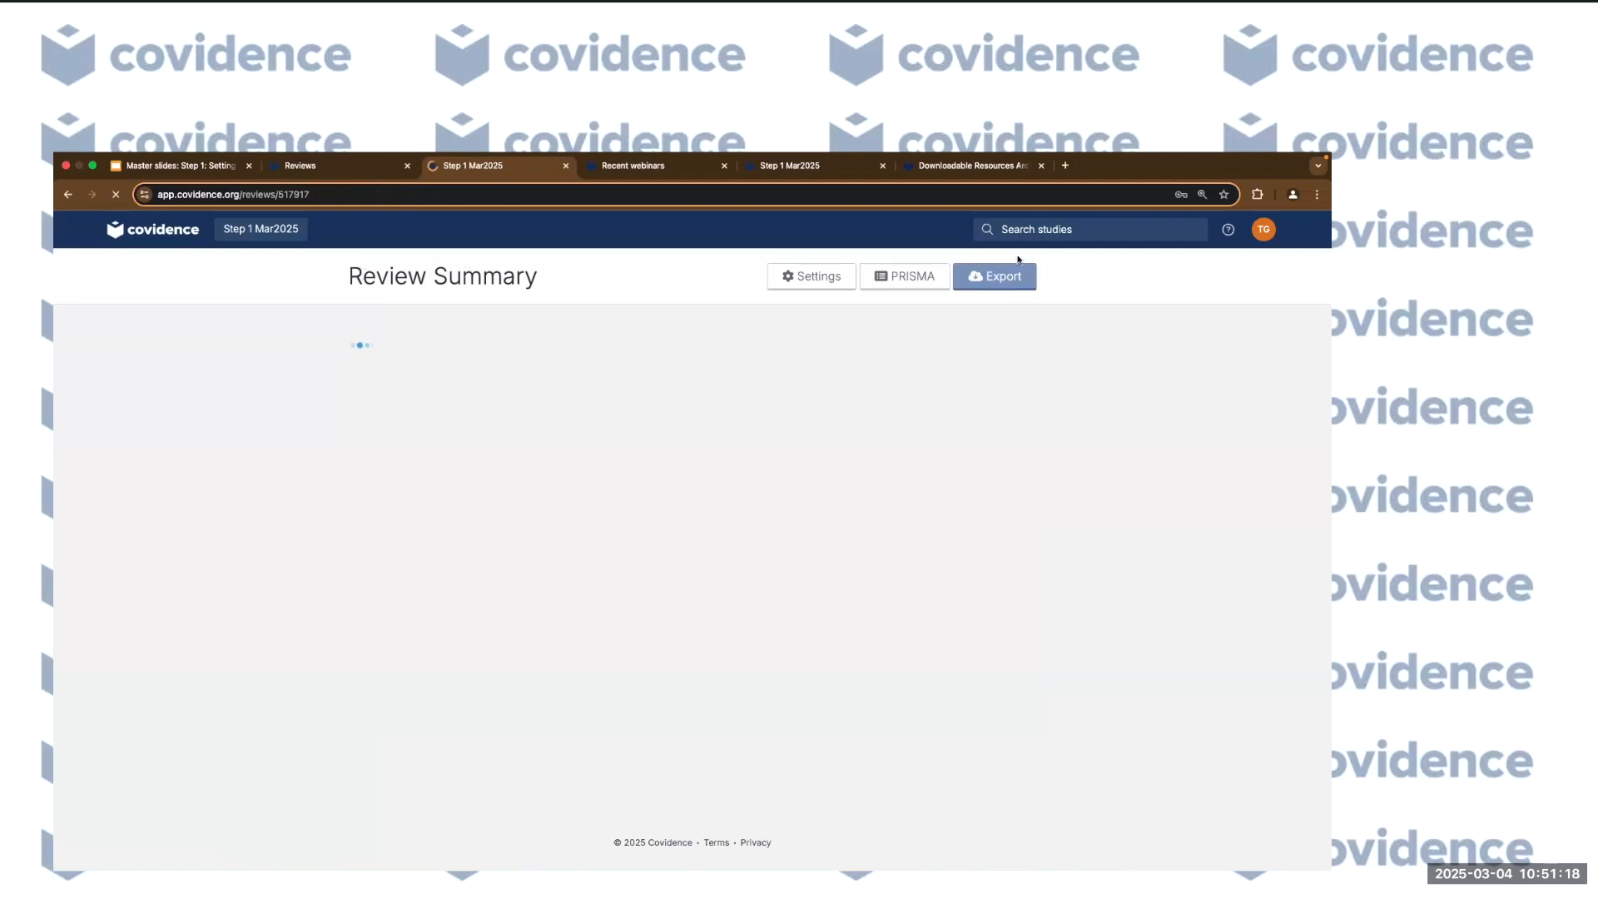
Open the PRISMA diagram: 4 studies imported, 2 screened, 2 irrelevant, 0 included.
{"action": "left_click", "coordinate": [907, 283]}
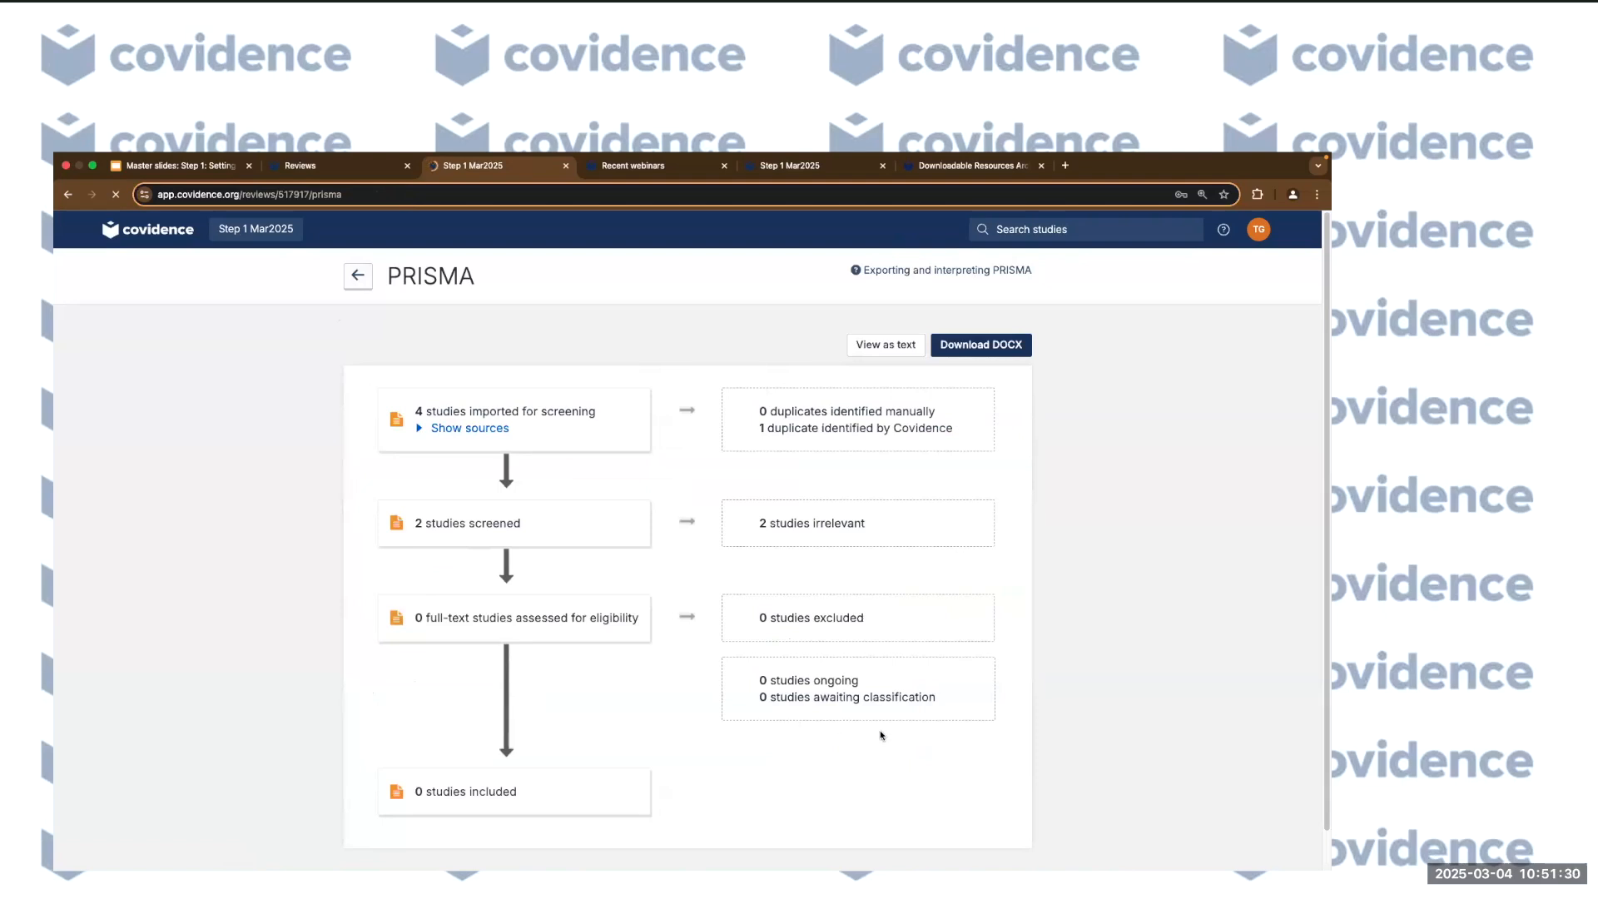
{"action": "scroll", "coordinate": [499, 767], "scroll_direction": "down", "scroll_amount": 1}
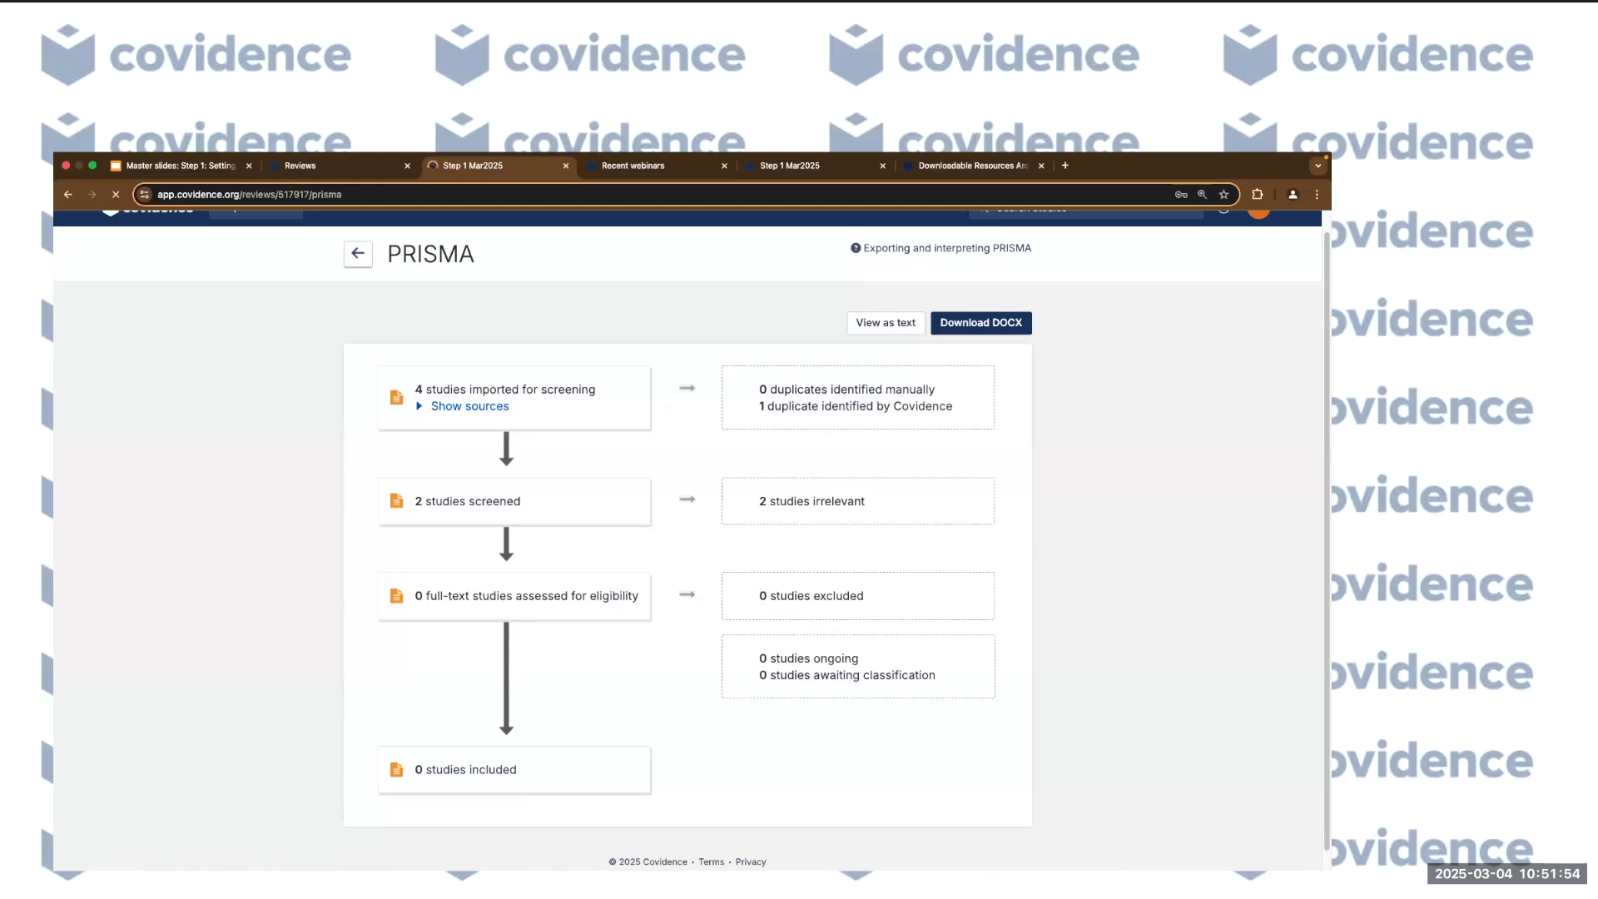
Check the empty Full text review list ('0 studies to screen'), then return to the Review Summary.
{"action": "left_click", "coordinate": [359, 263]}
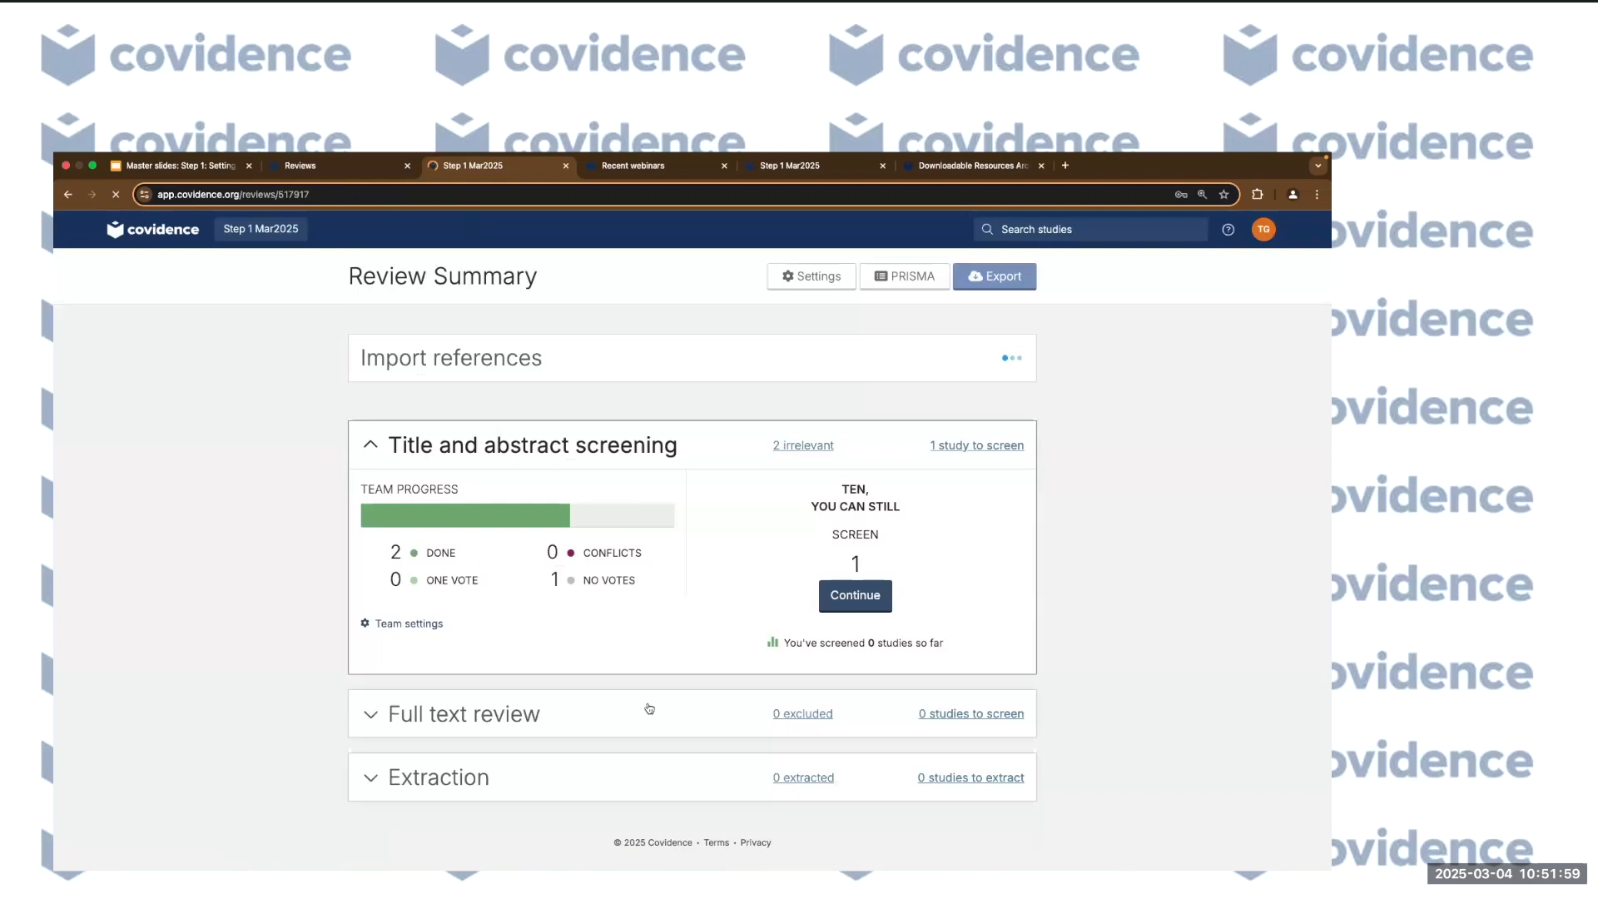
{"action": "left_click", "coordinate": [529, 712]}
{"action": "scroll", "coordinate": [533, 632], "scroll_direction": "down", "scroll_amount": 2}
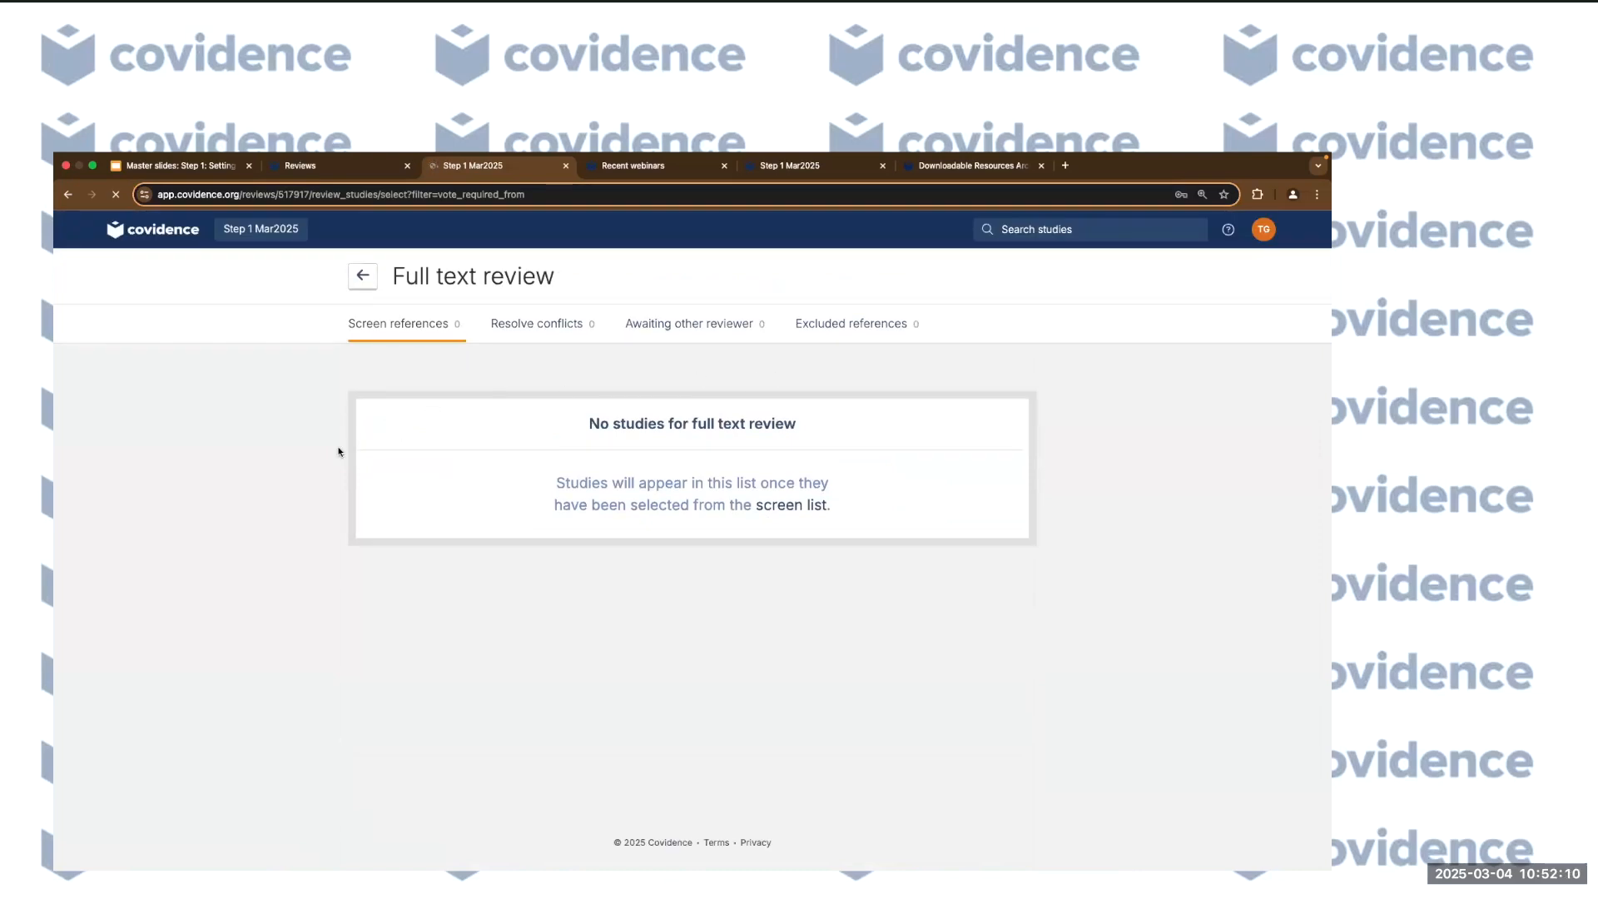
{"action": "left_click", "coordinate": [362, 275]}
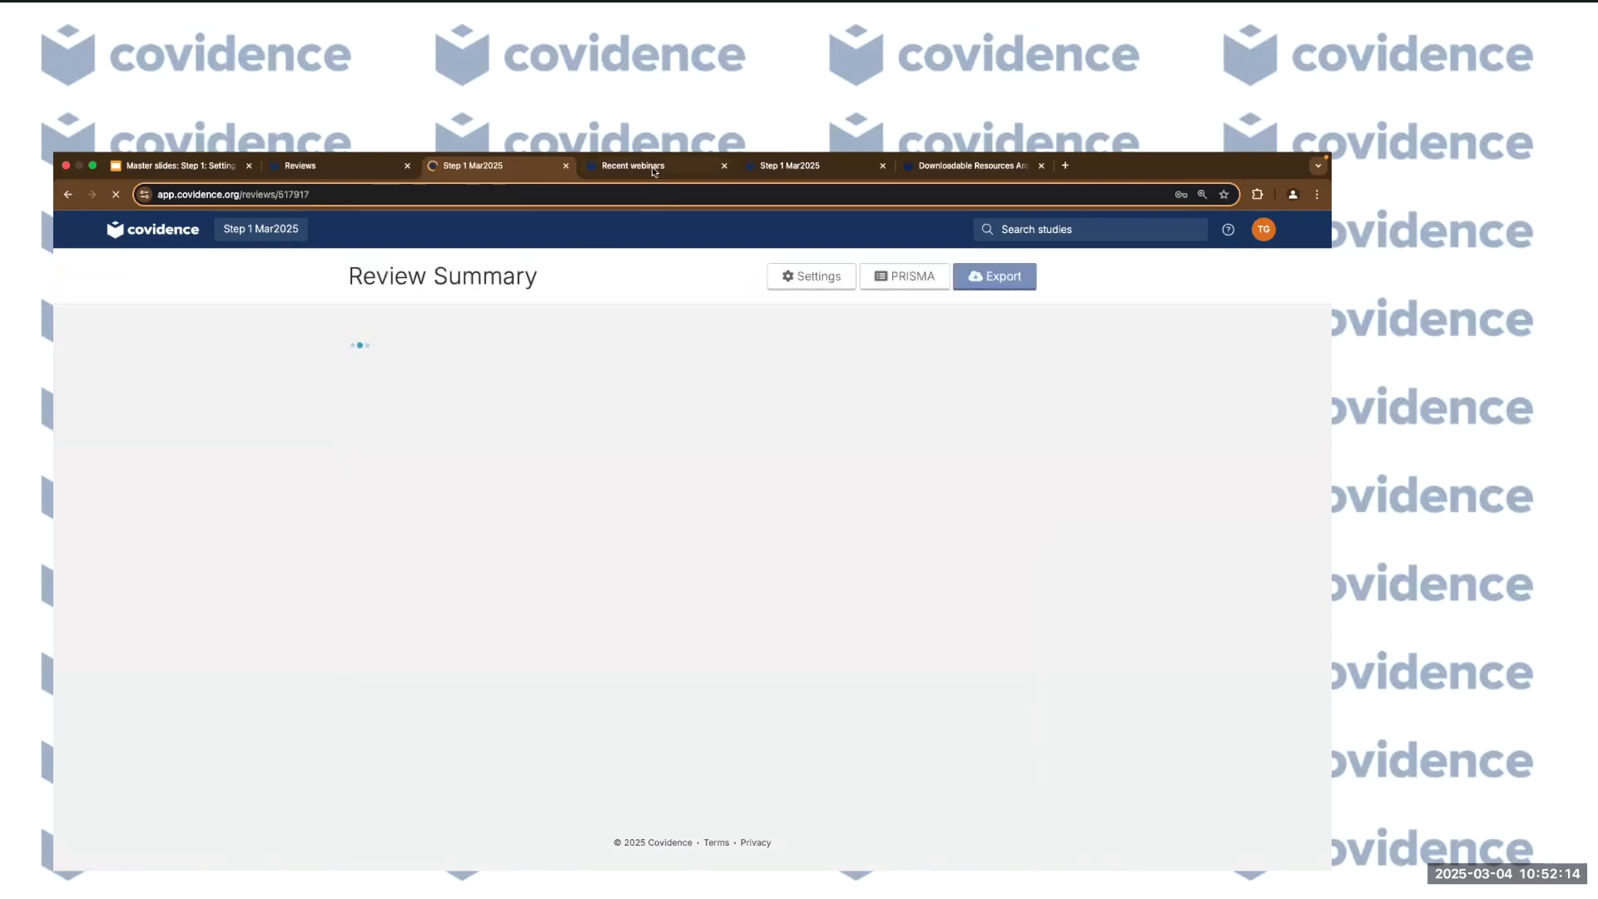
Browse the Recent webinars support page, marking the Step 3 bulk upload webinar entry.
{"action": "left_click", "coordinate": [653, 167]}
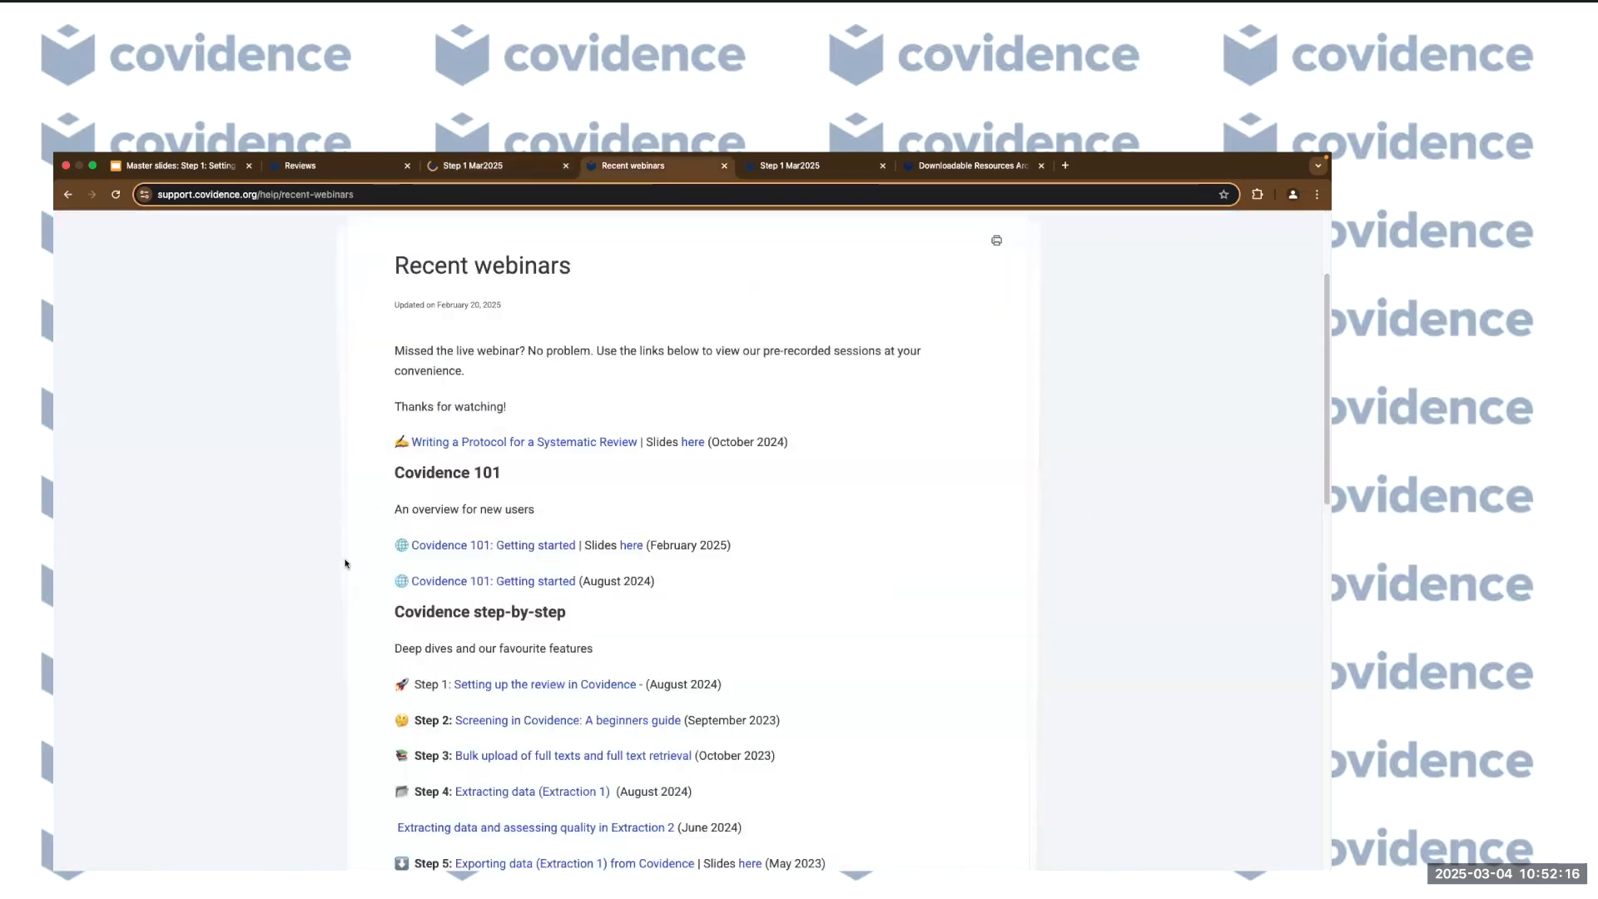
{"action": "scroll", "coordinate": [346, 564], "scroll_direction": "down", "scroll_amount": 4}
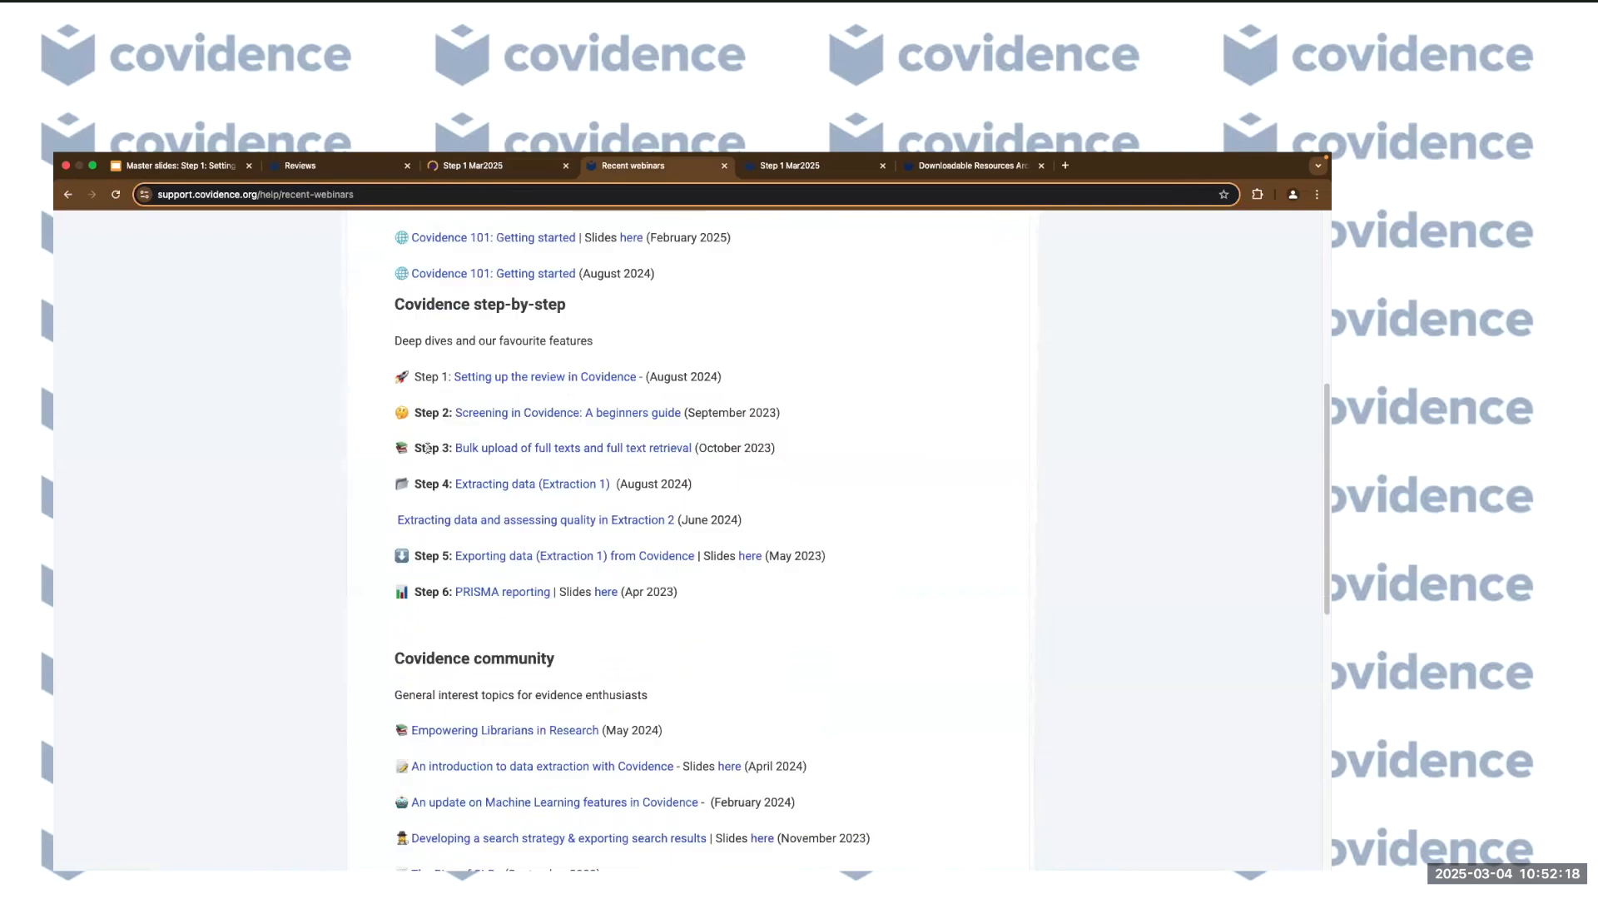
{"action": "left_click_drag", "start_coordinate": [412, 447], "coordinate": [789, 450]}
{"action": "left_click", "coordinate": [789, 450]}
{"action": "scroll", "coordinate": [291, 459], "scroll_direction": "up", "scroll_amount": 5}
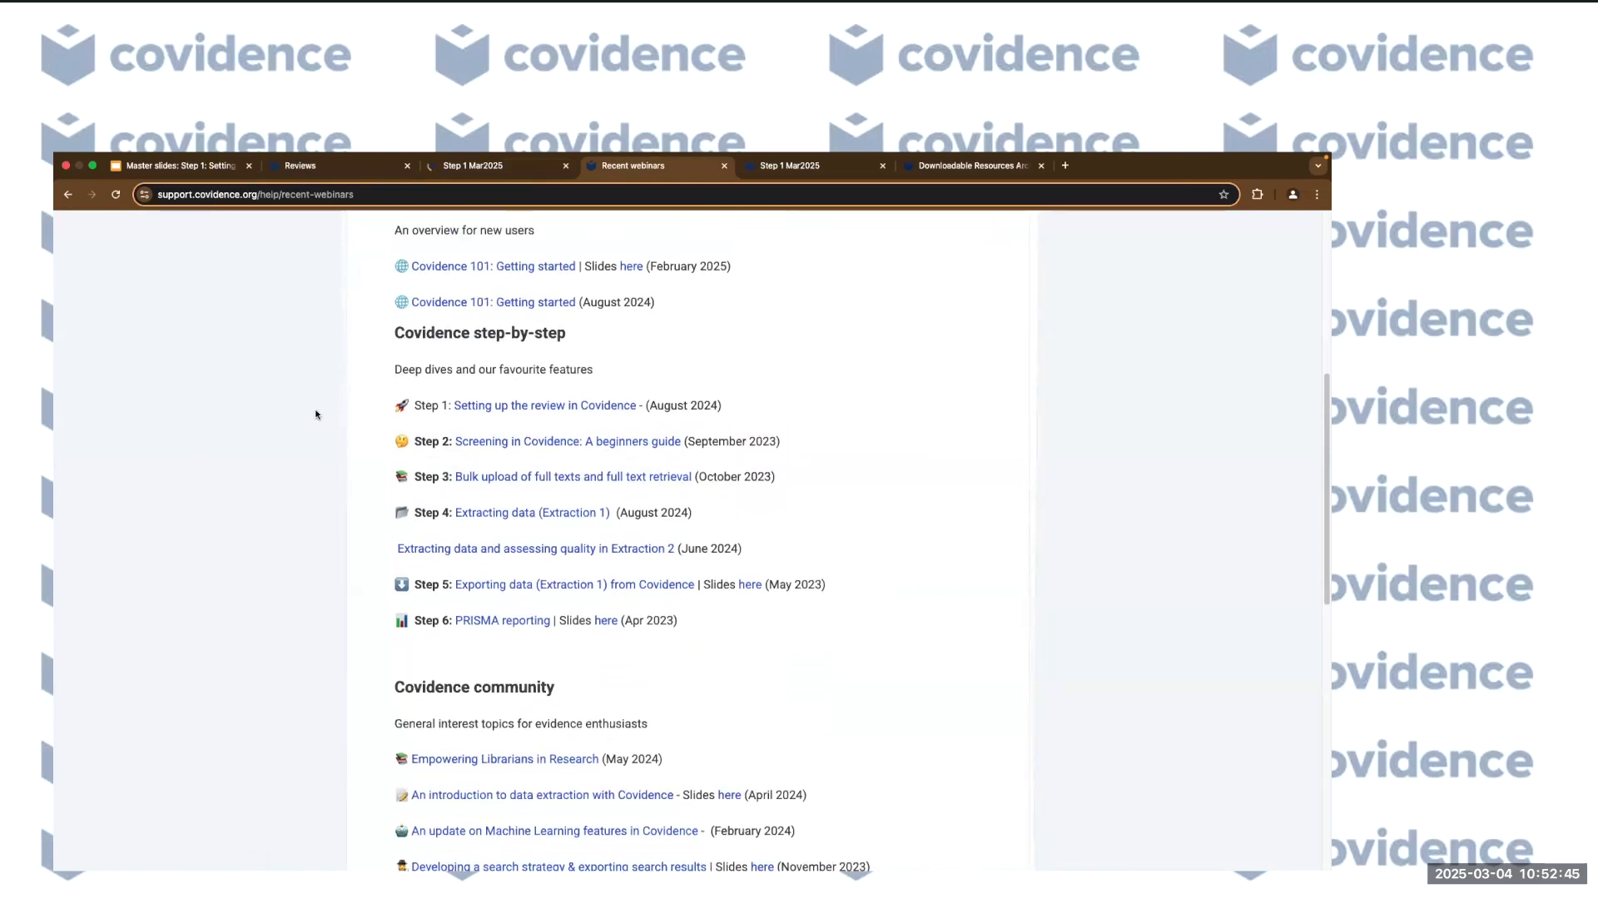
Open the DOI of the remaining screening reference, the cold argon plasma casein study.
{"action": "left_click", "coordinate": [490, 170]}
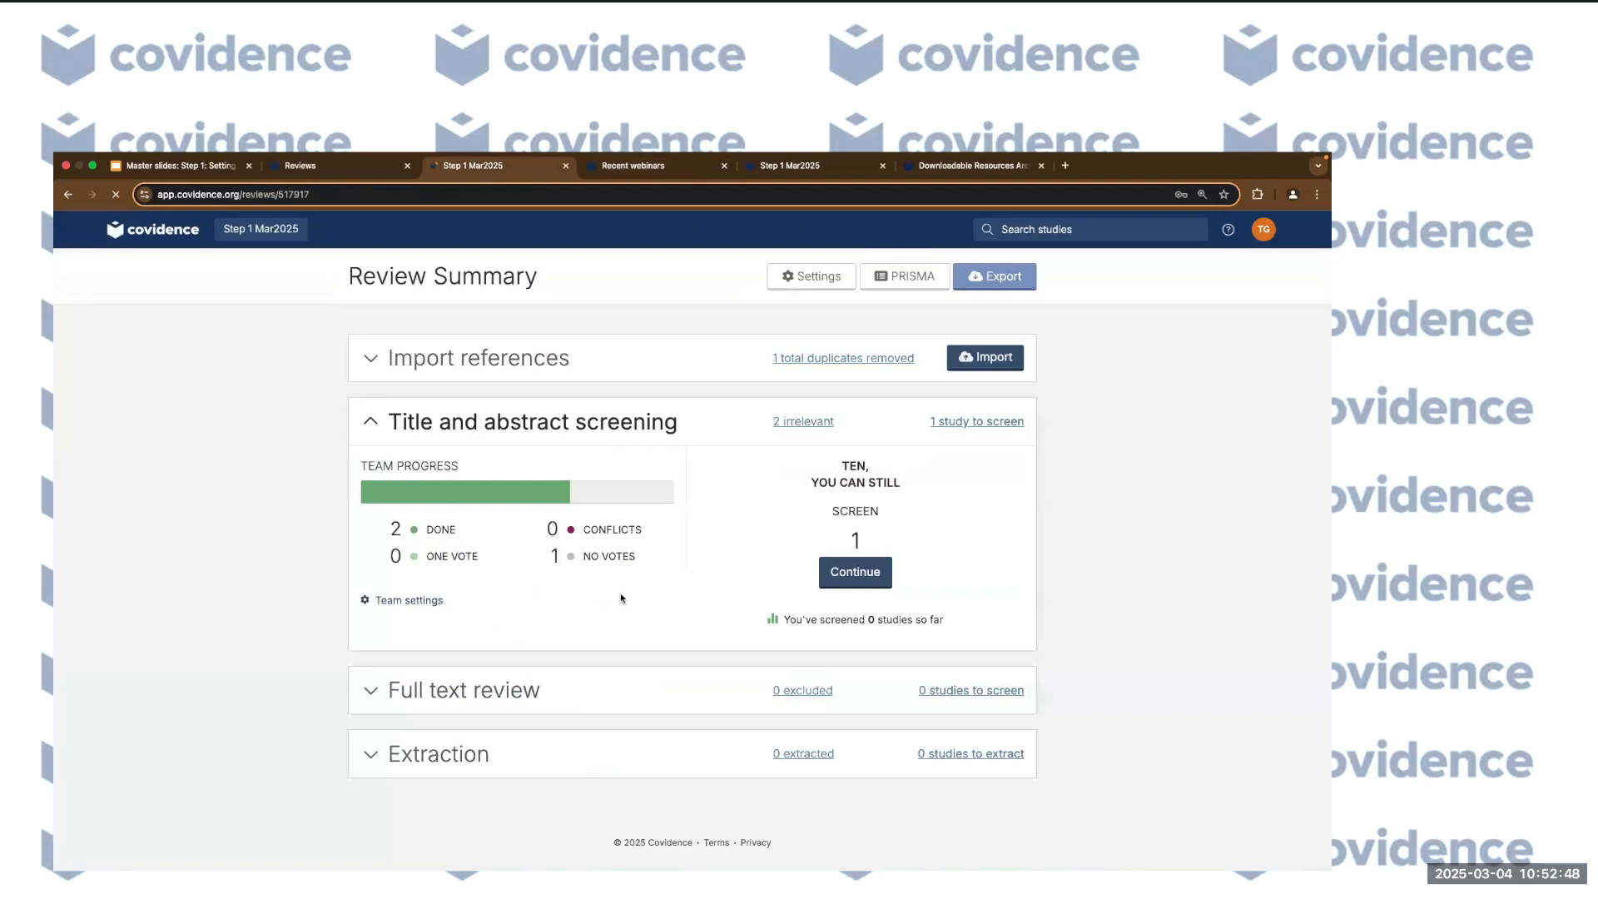
{"action": "left_click", "coordinate": [860, 571]}
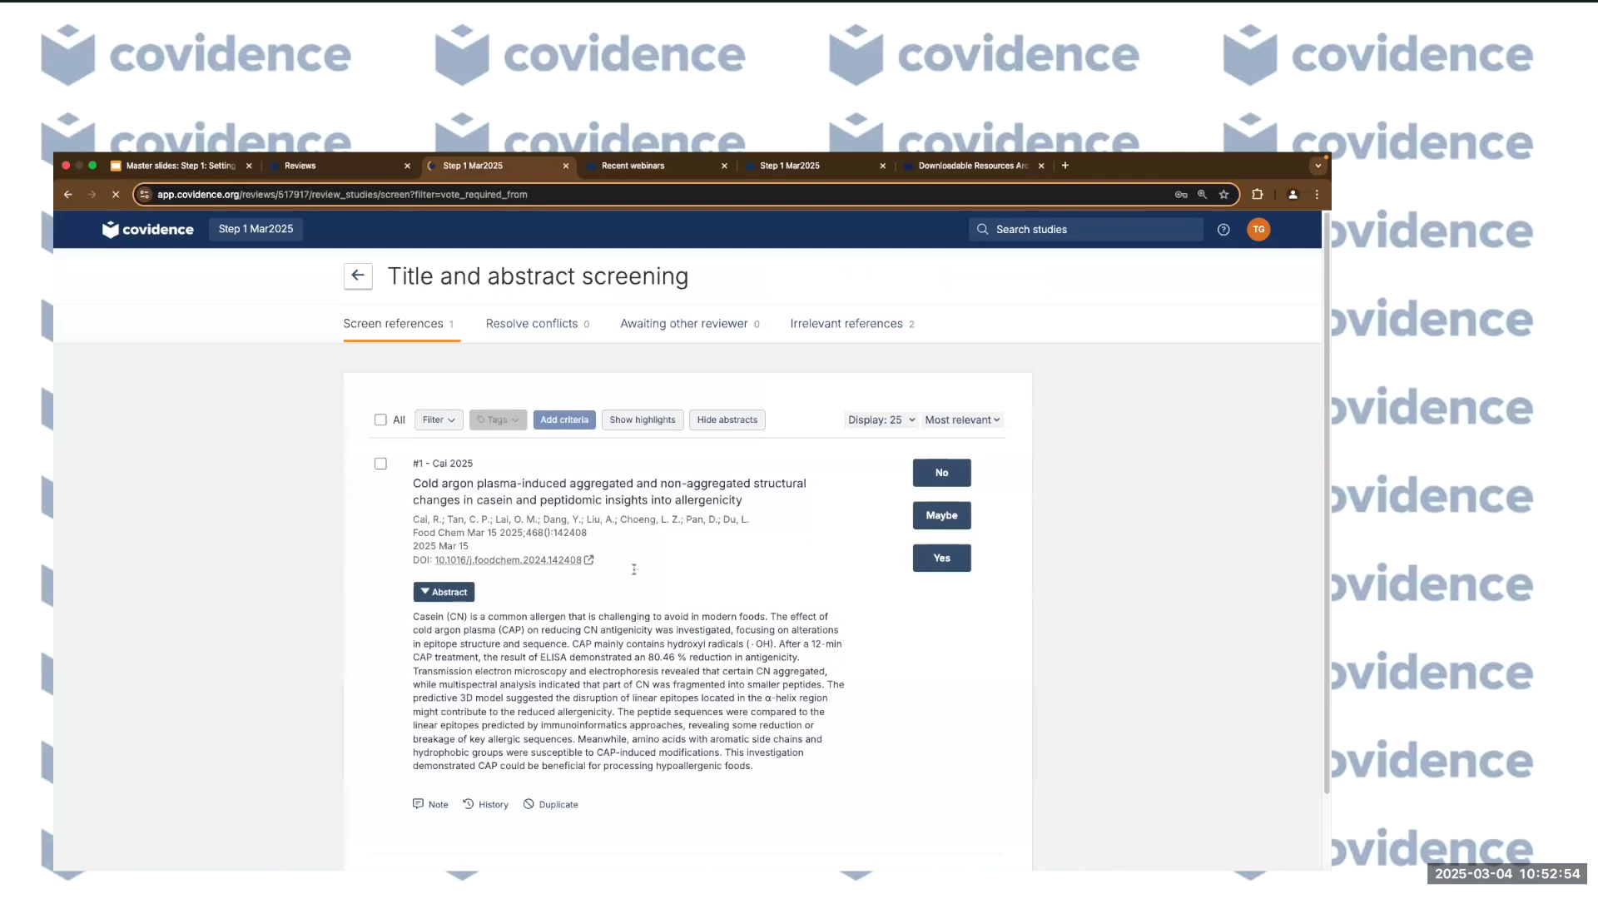
{"action": "scroll", "coordinate": [633, 569], "scroll_direction": "down", "scroll_amount": 2}
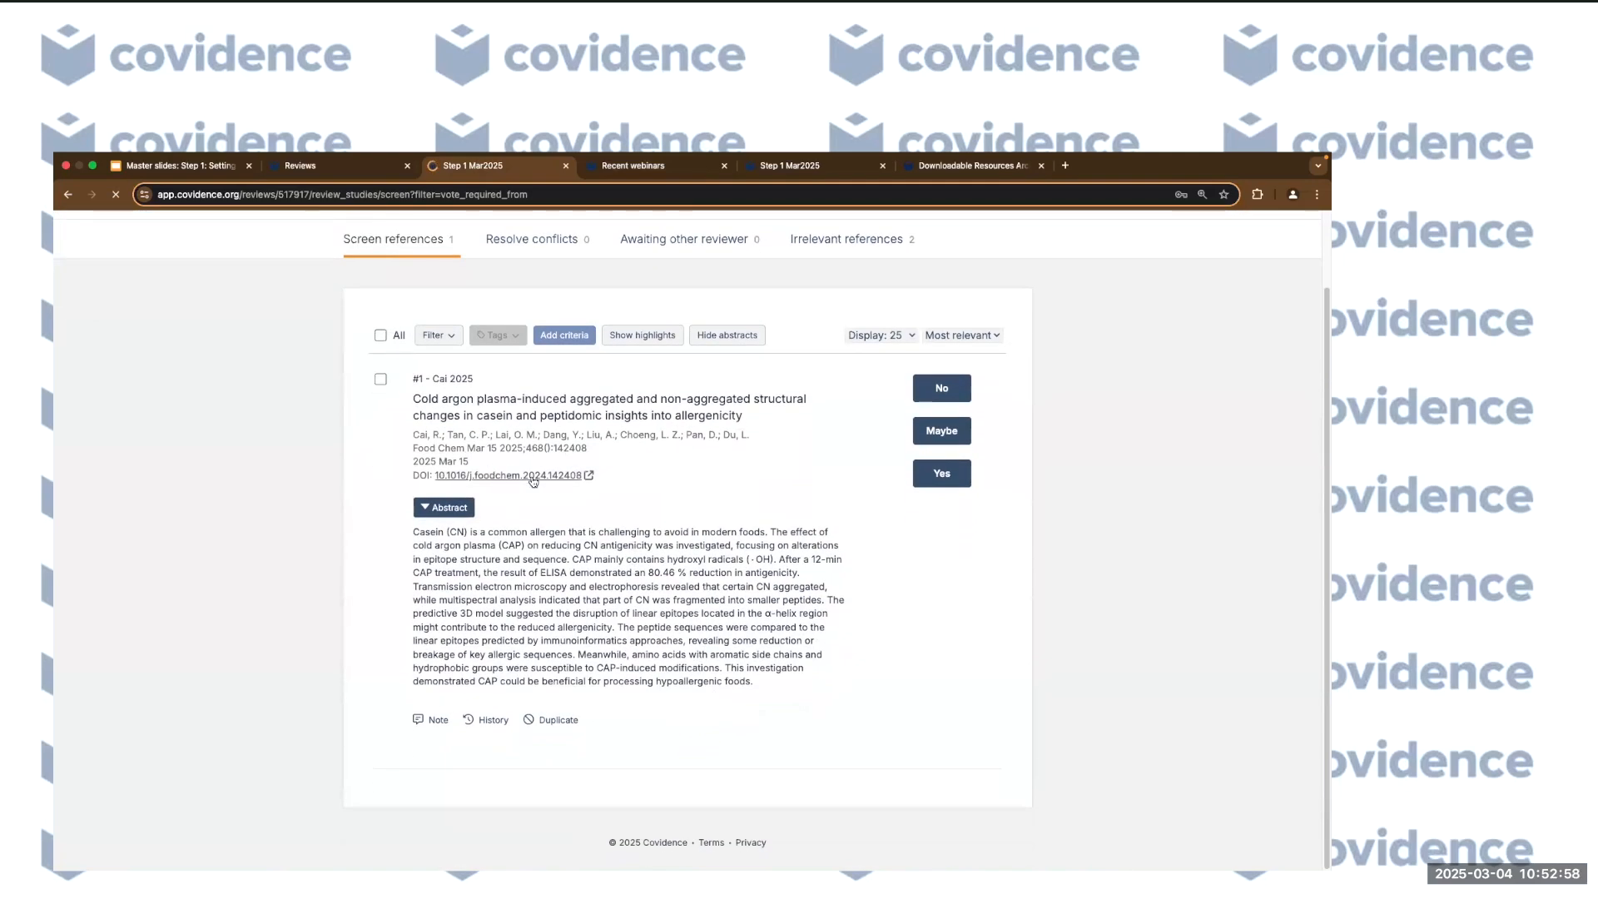
{"action": "left_click", "coordinate": [523, 477]}
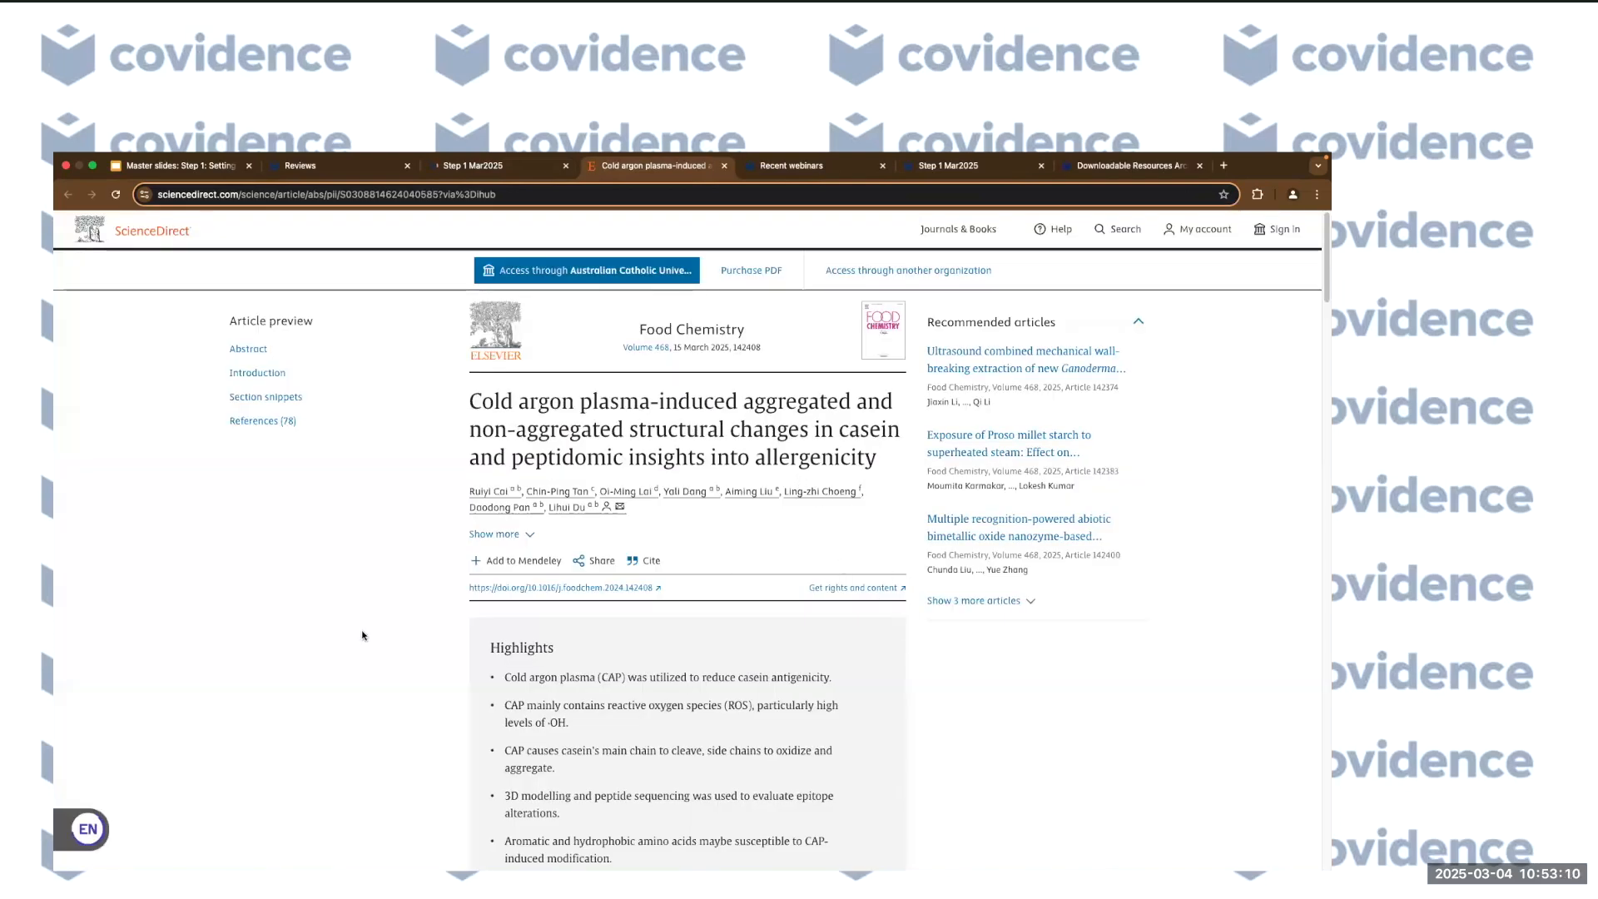
Read through the ScienceDirect cold argon plasma article, then return to the Covidence review tab.
{"action": "scroll", "coordinate": [751, 553], "scroll_direction": "down", "scroll_amount": 2}
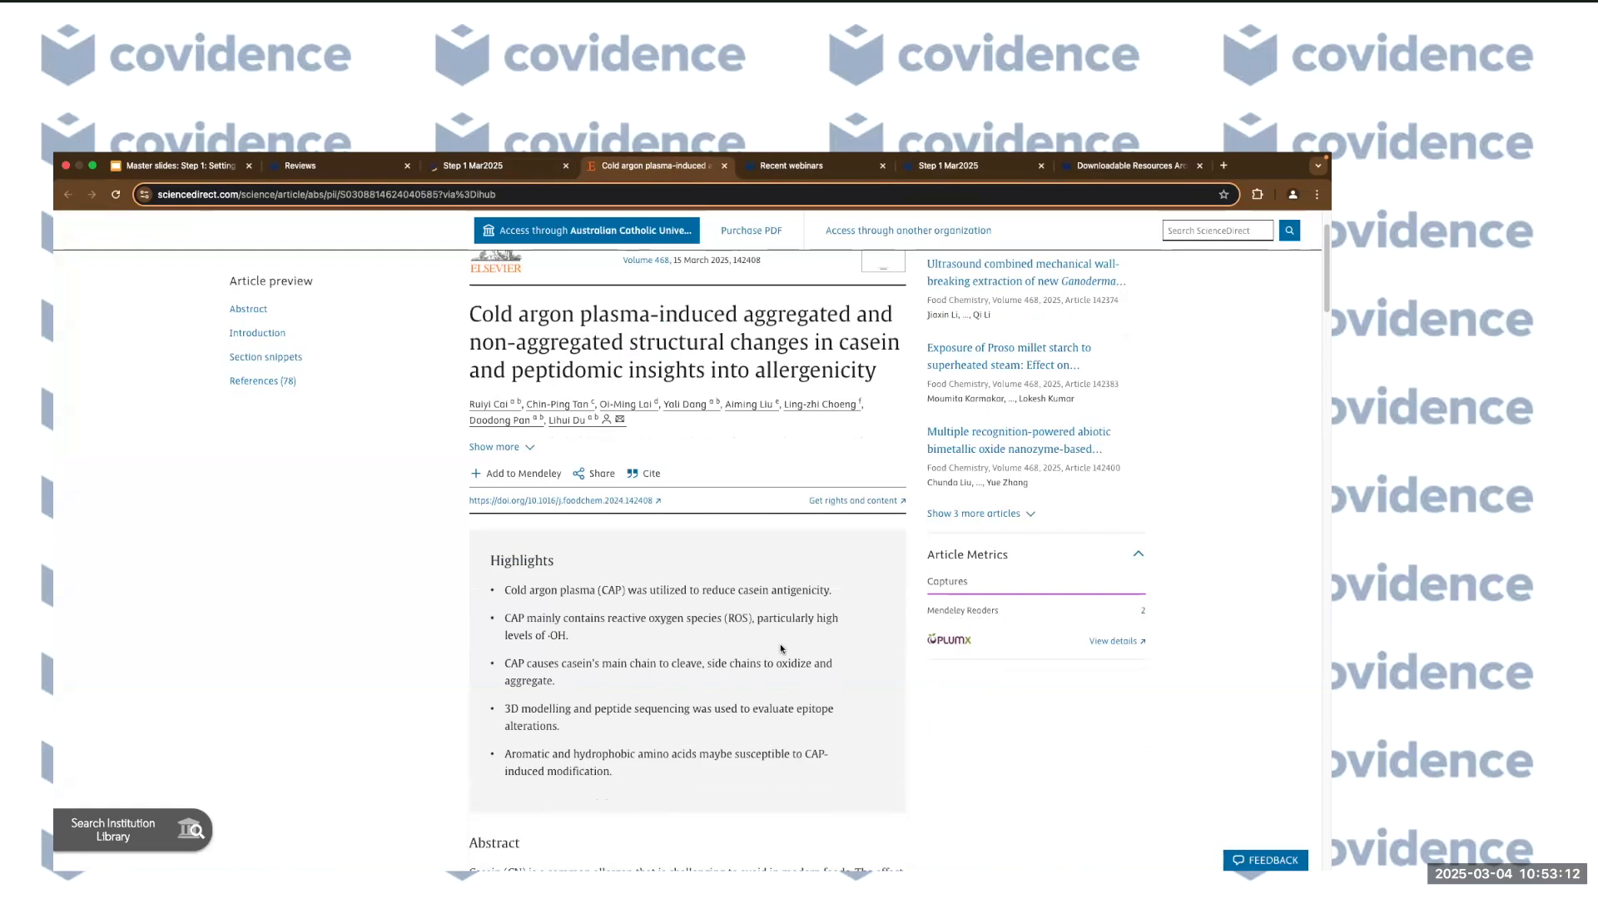
{"action": "scroll", "coordinate": [781, 649], "scroll_direction": "down", "scroll_amount": 1}
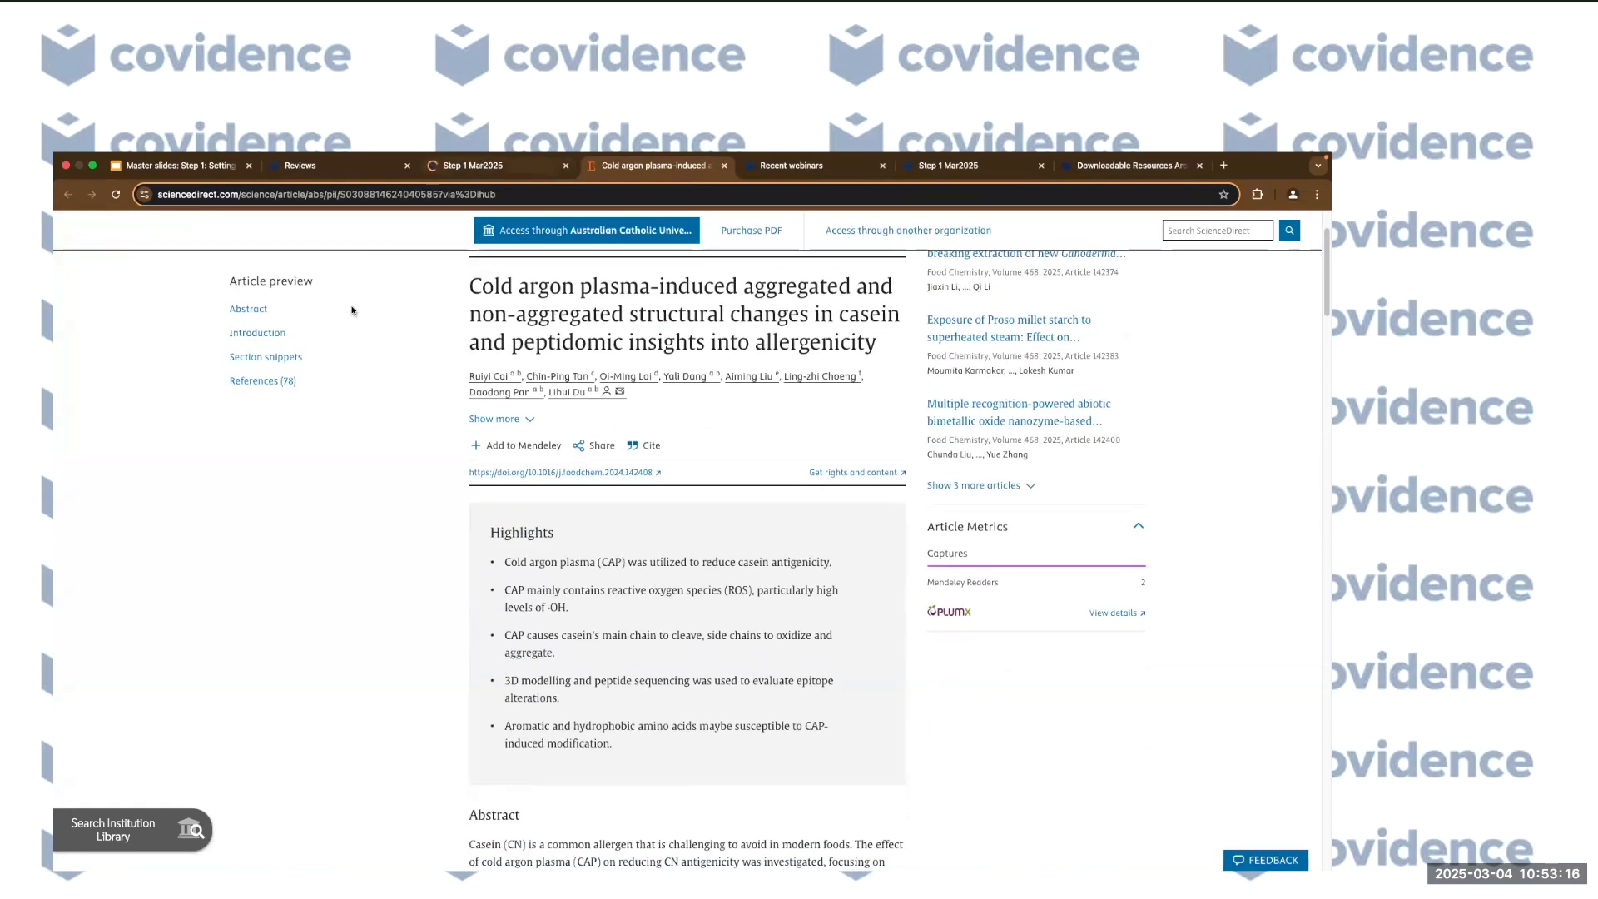
{"action": "key", "text": "ctrl+shift+Tab"}
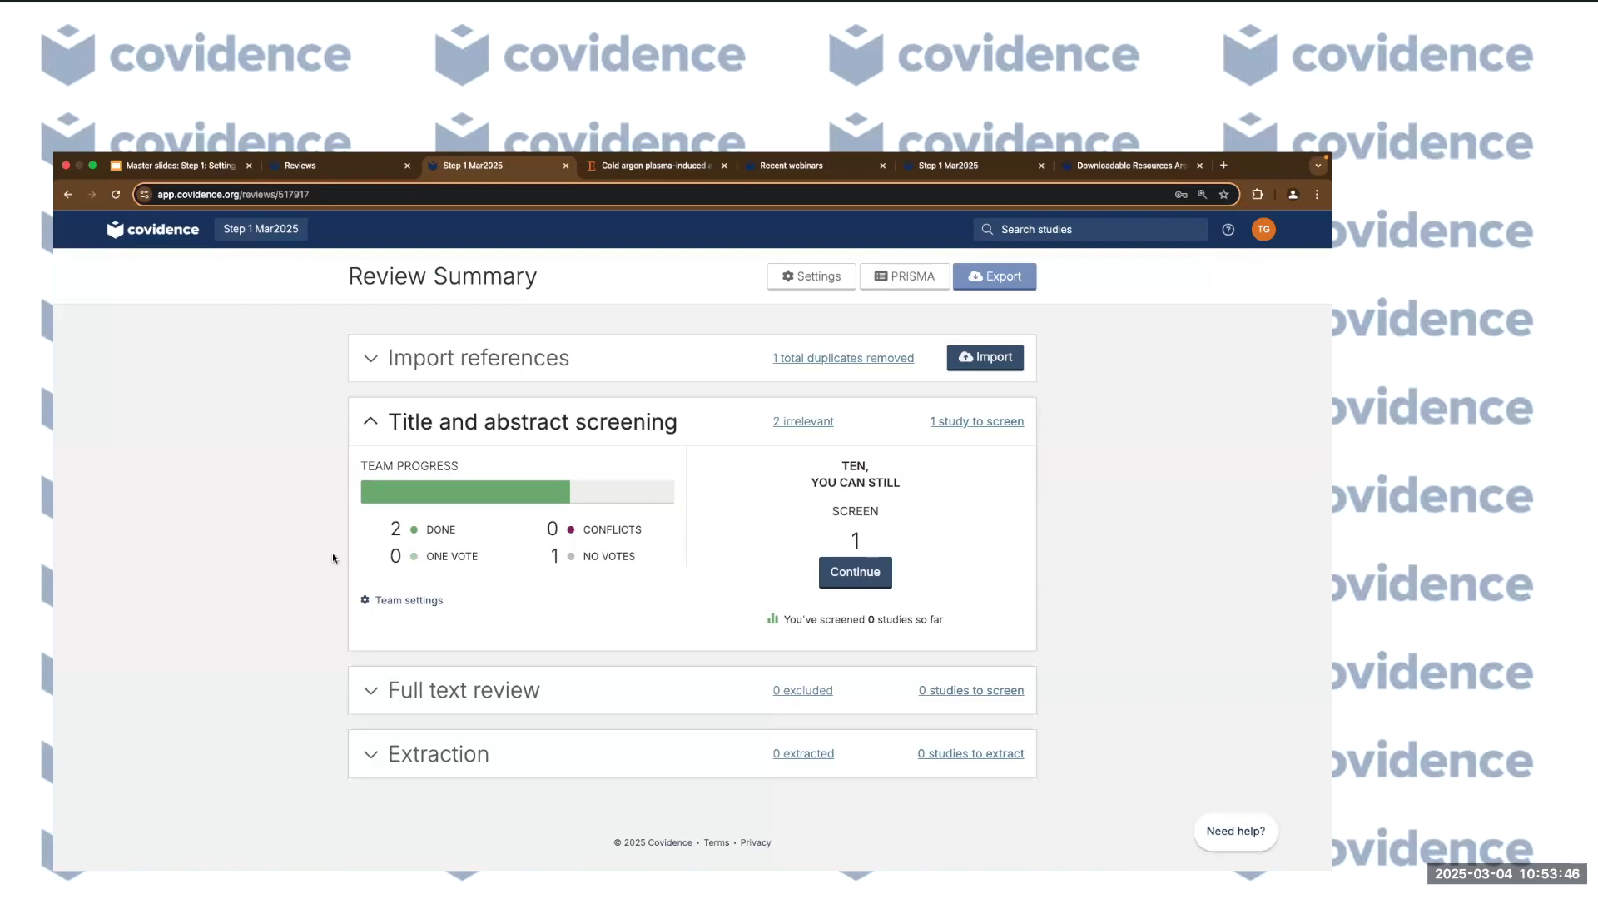
Revisit the single reference left in title and abstract screening, then return to the Review Summary.
{"action": "left_click", "coordinate": [861, 577]}
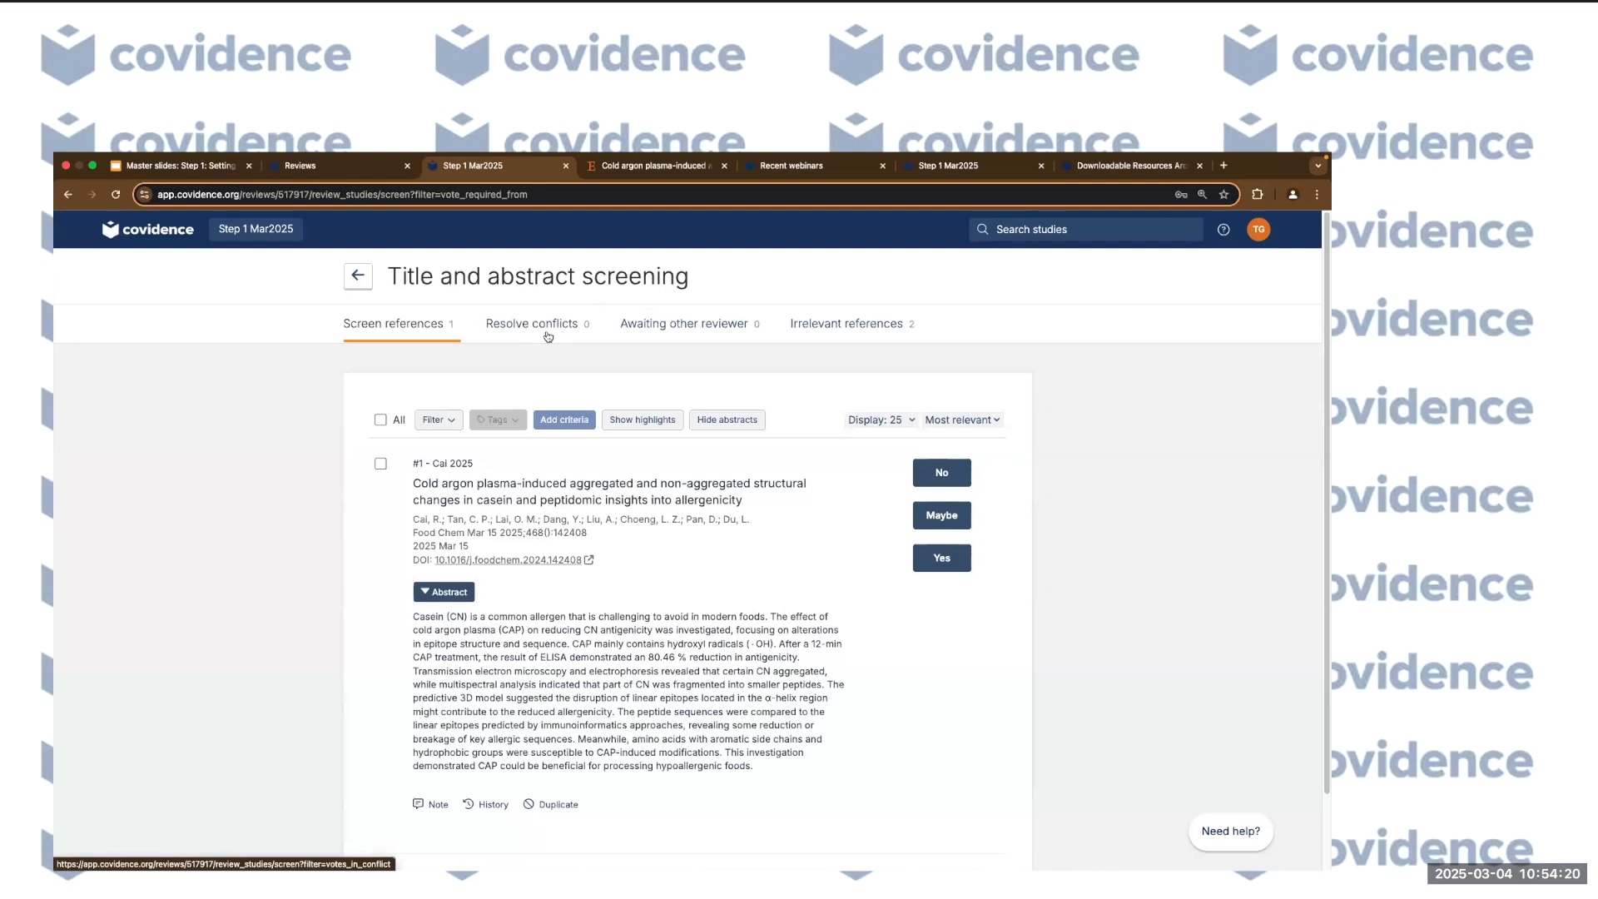
{"action": "left_click", "coordinate": [358, 275]}
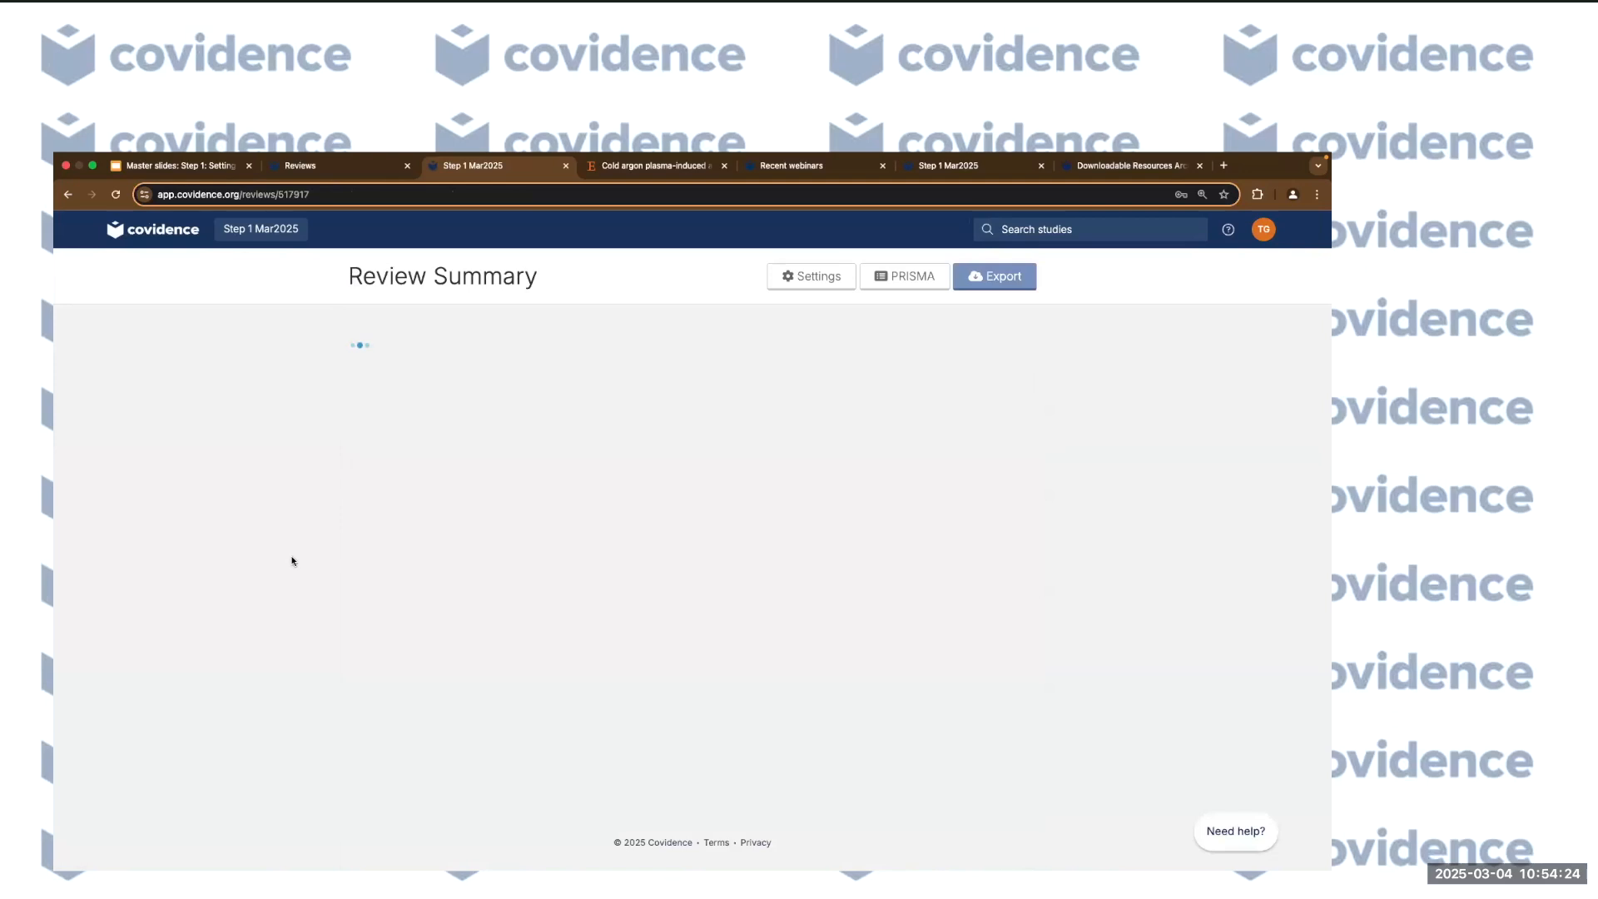
{"action": "left_click", "coordinate": [494, 704]}
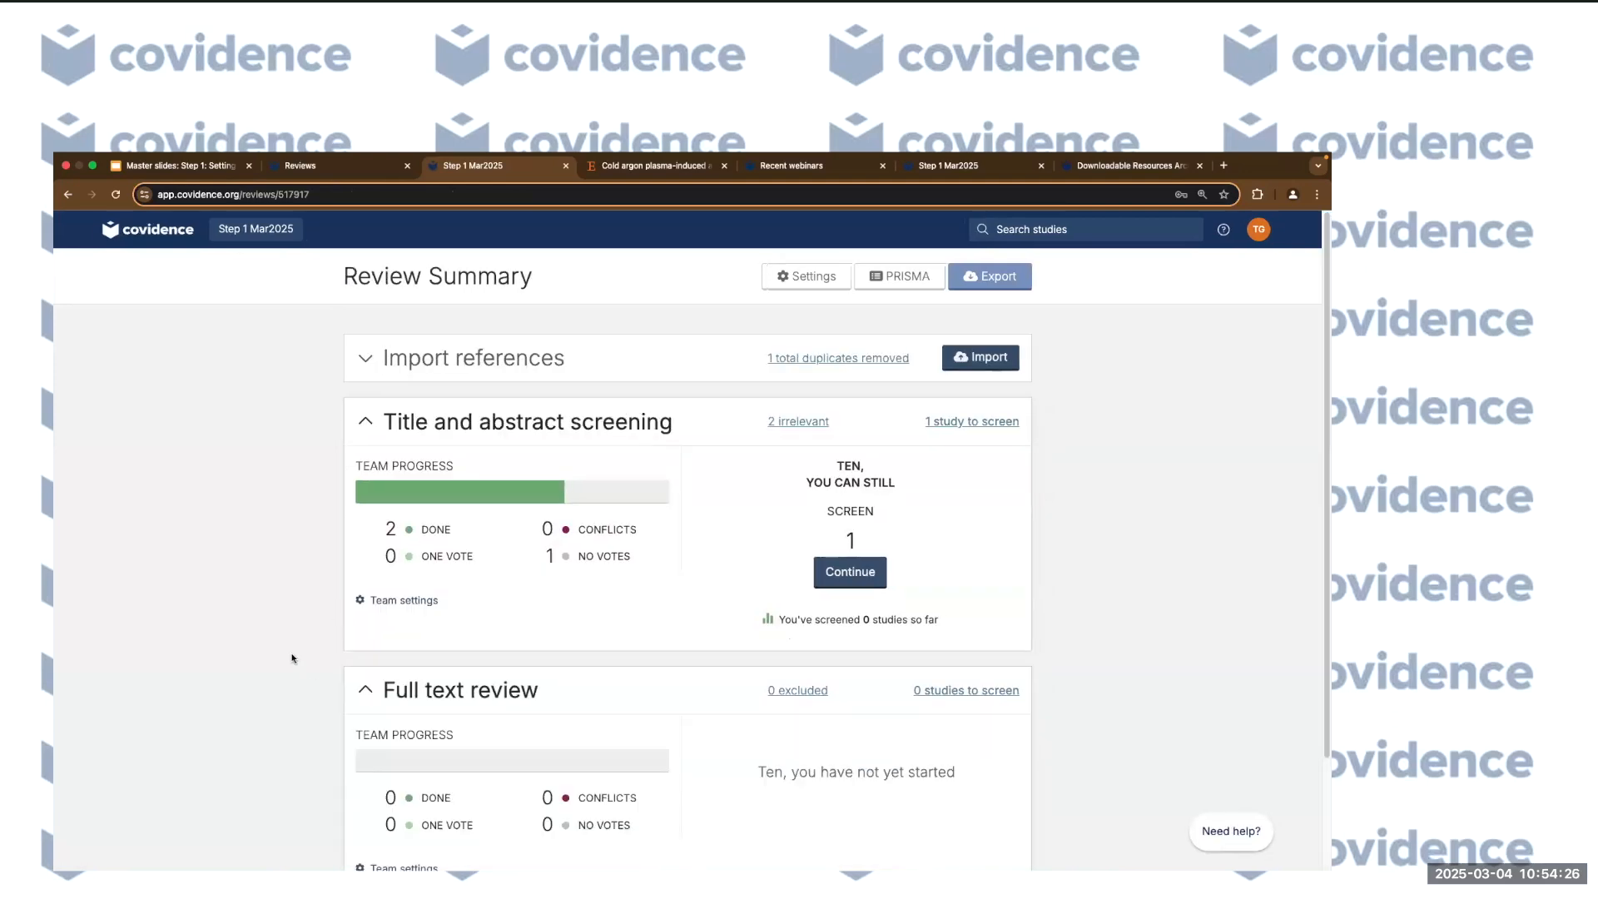
{"action": "scroll", "coordinate": [827, 599], "scroll_direction": "down", "scroll_amount": 2}
{"action": "left_click", "coordinate": [943, 560]}
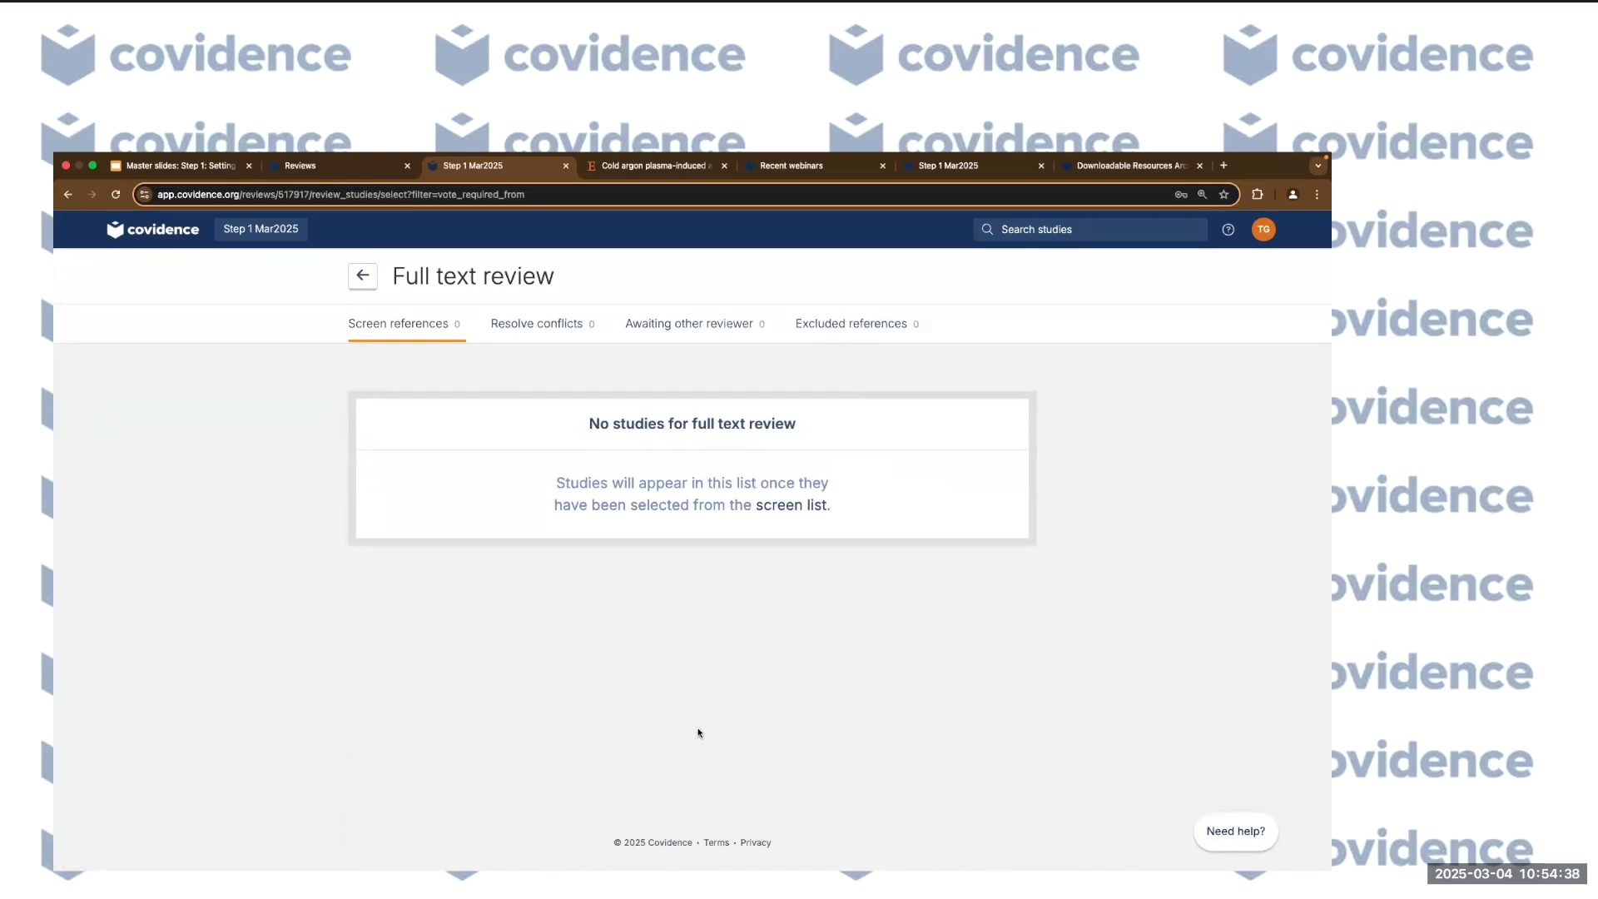
{"action": "left_click", "coordinate": [362, 276]}
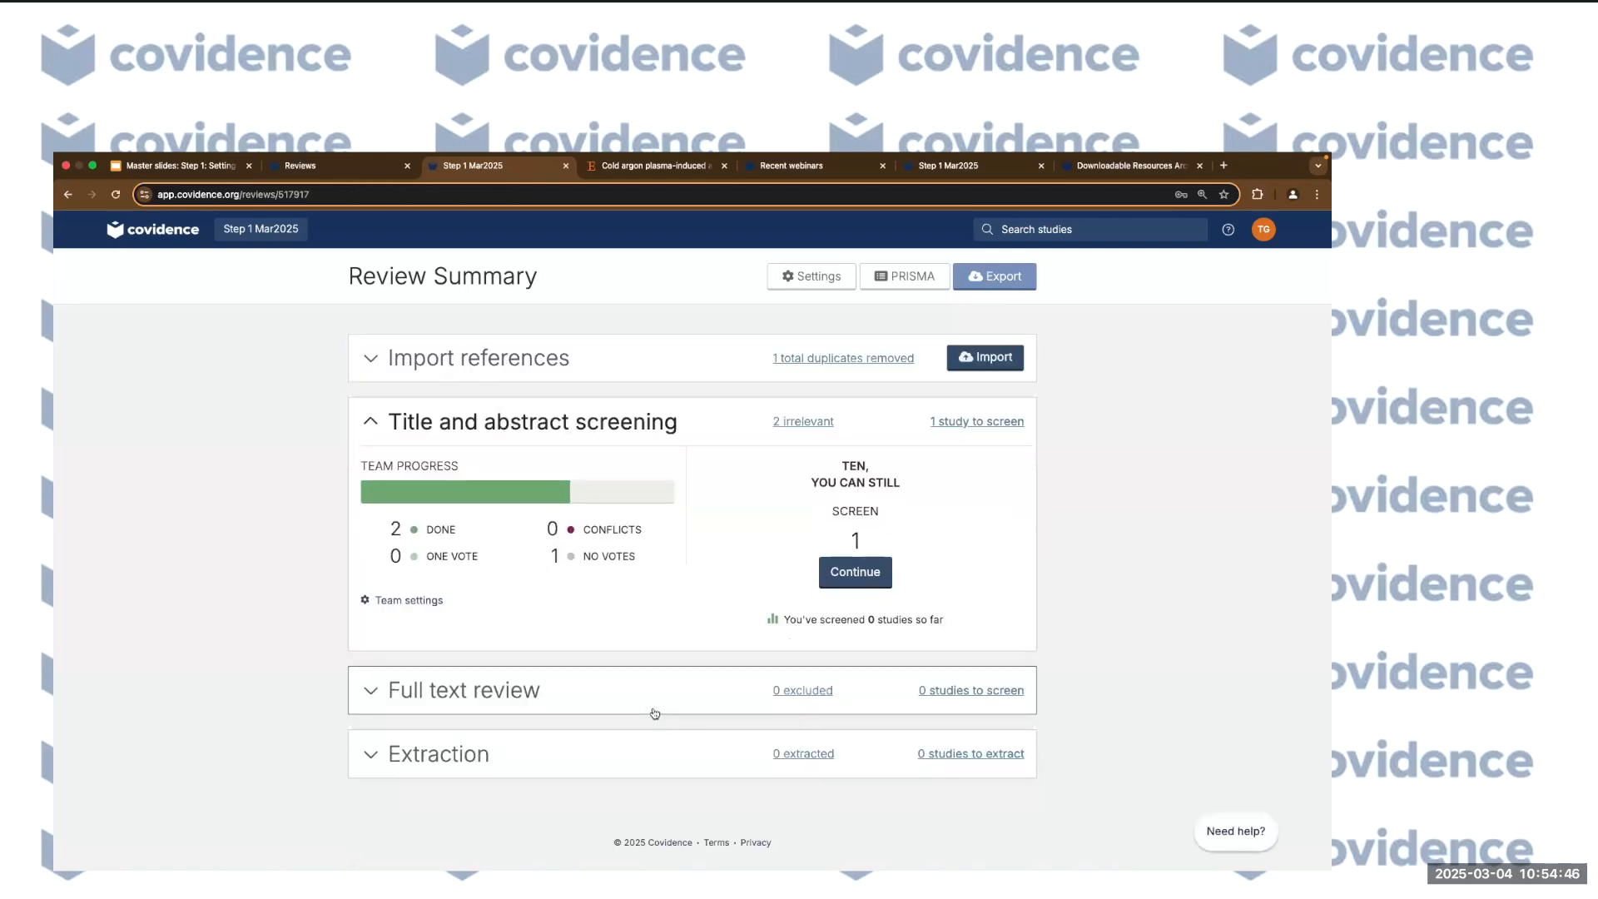
{"action": "left_click", "coordinate": [943, 702]}
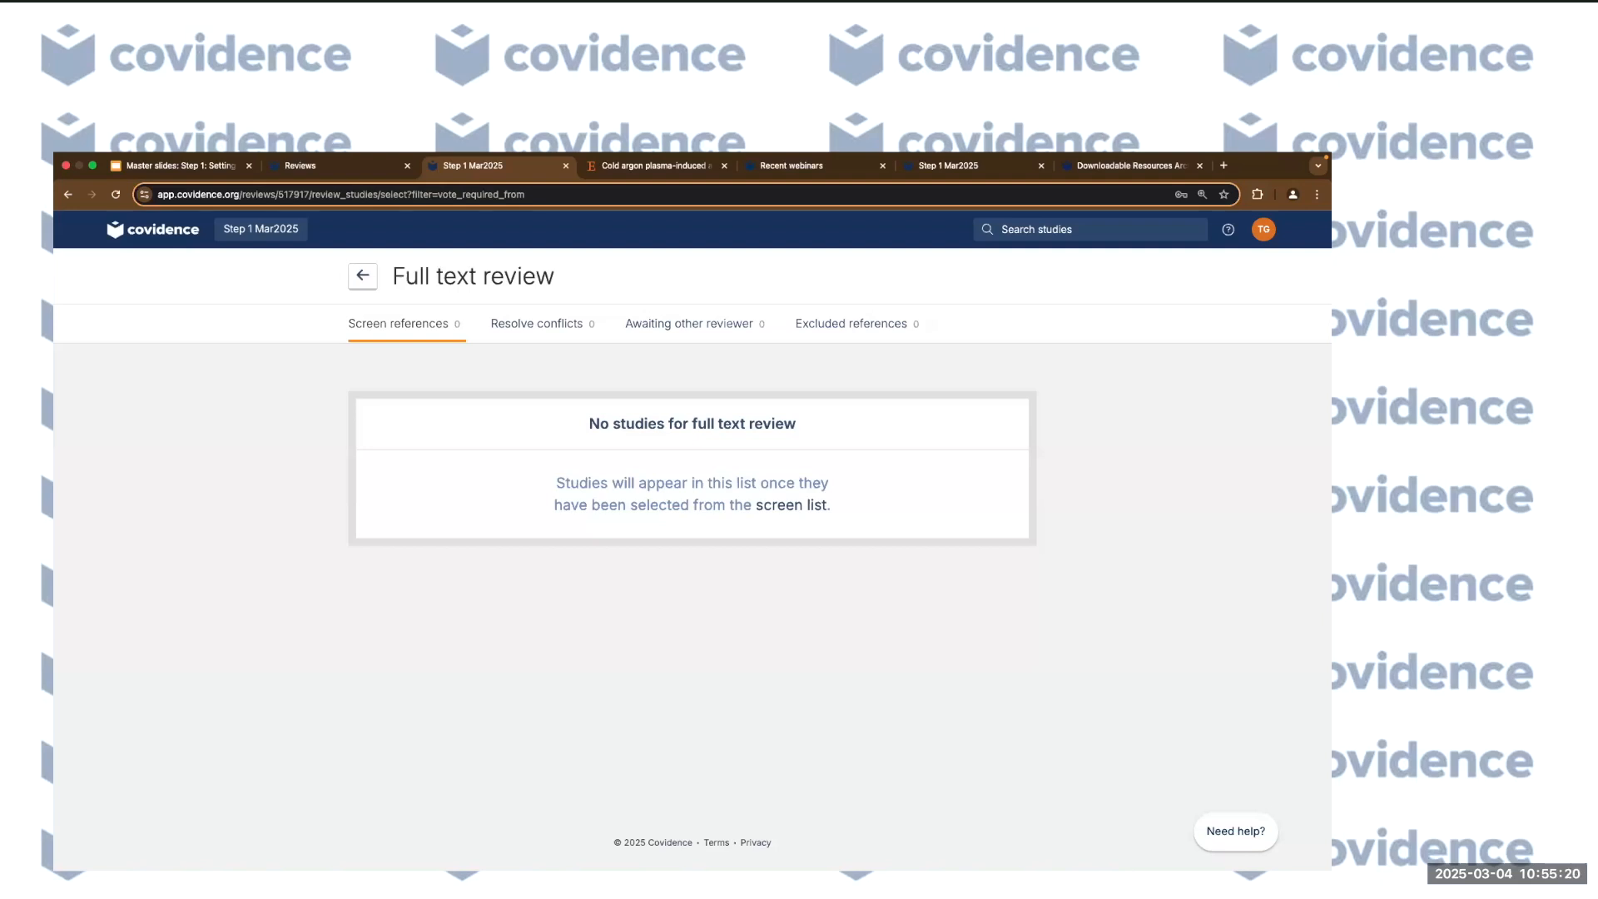
{"action": "left_click", "coordinate": [371, 282]}
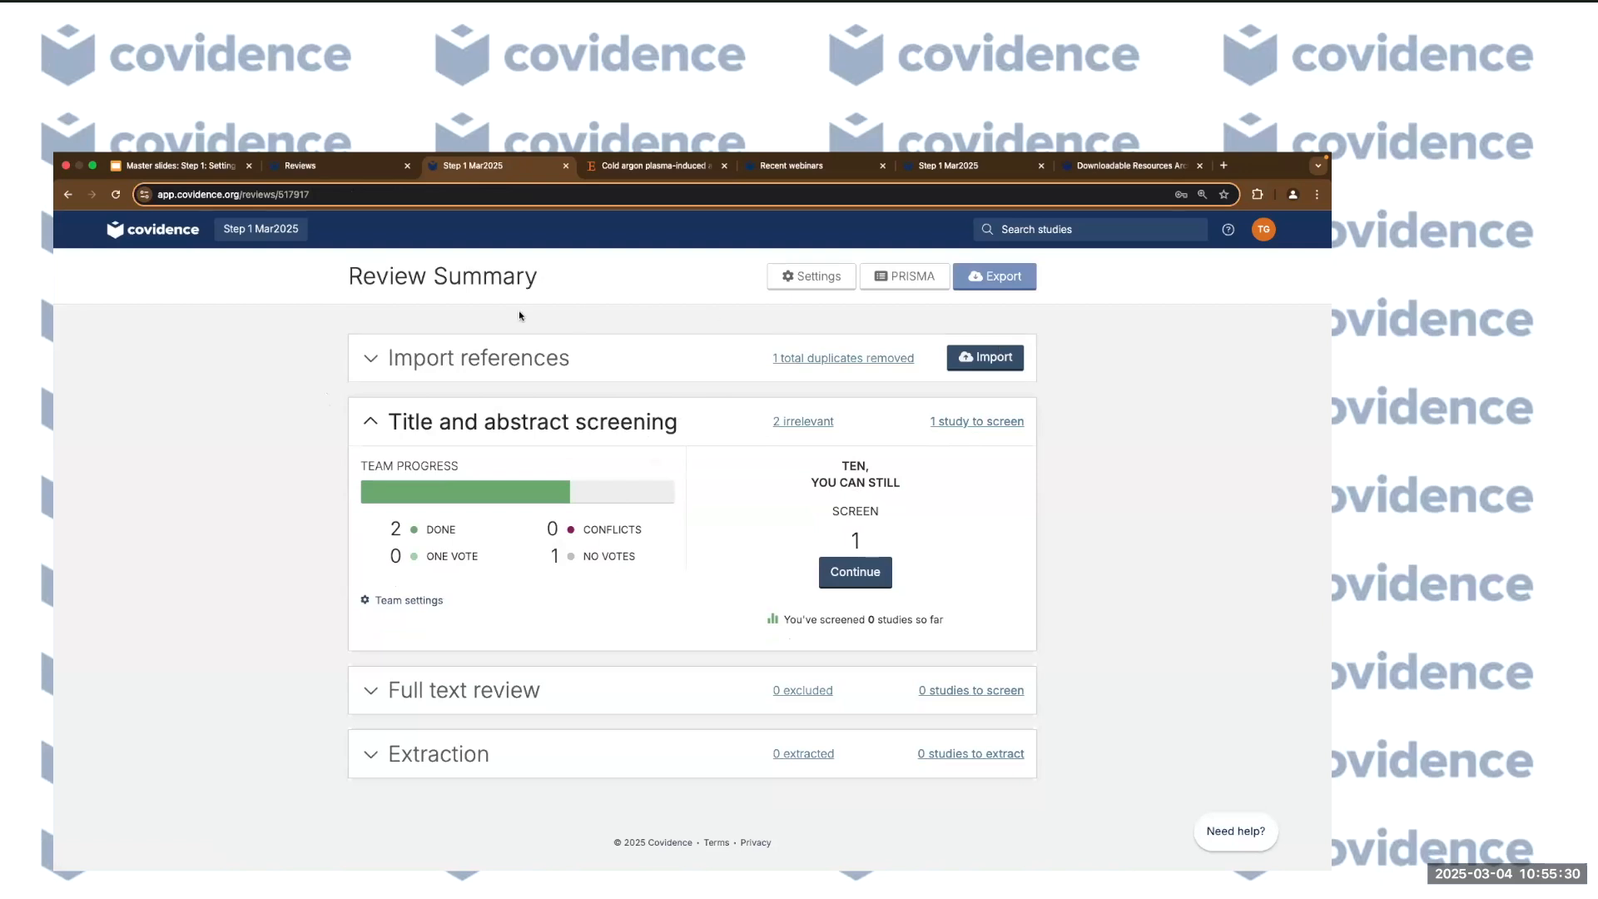
Open the Import references form from the Review Summary's Import panel.
{"action": "left_click", "coordinate": [982, 358]}
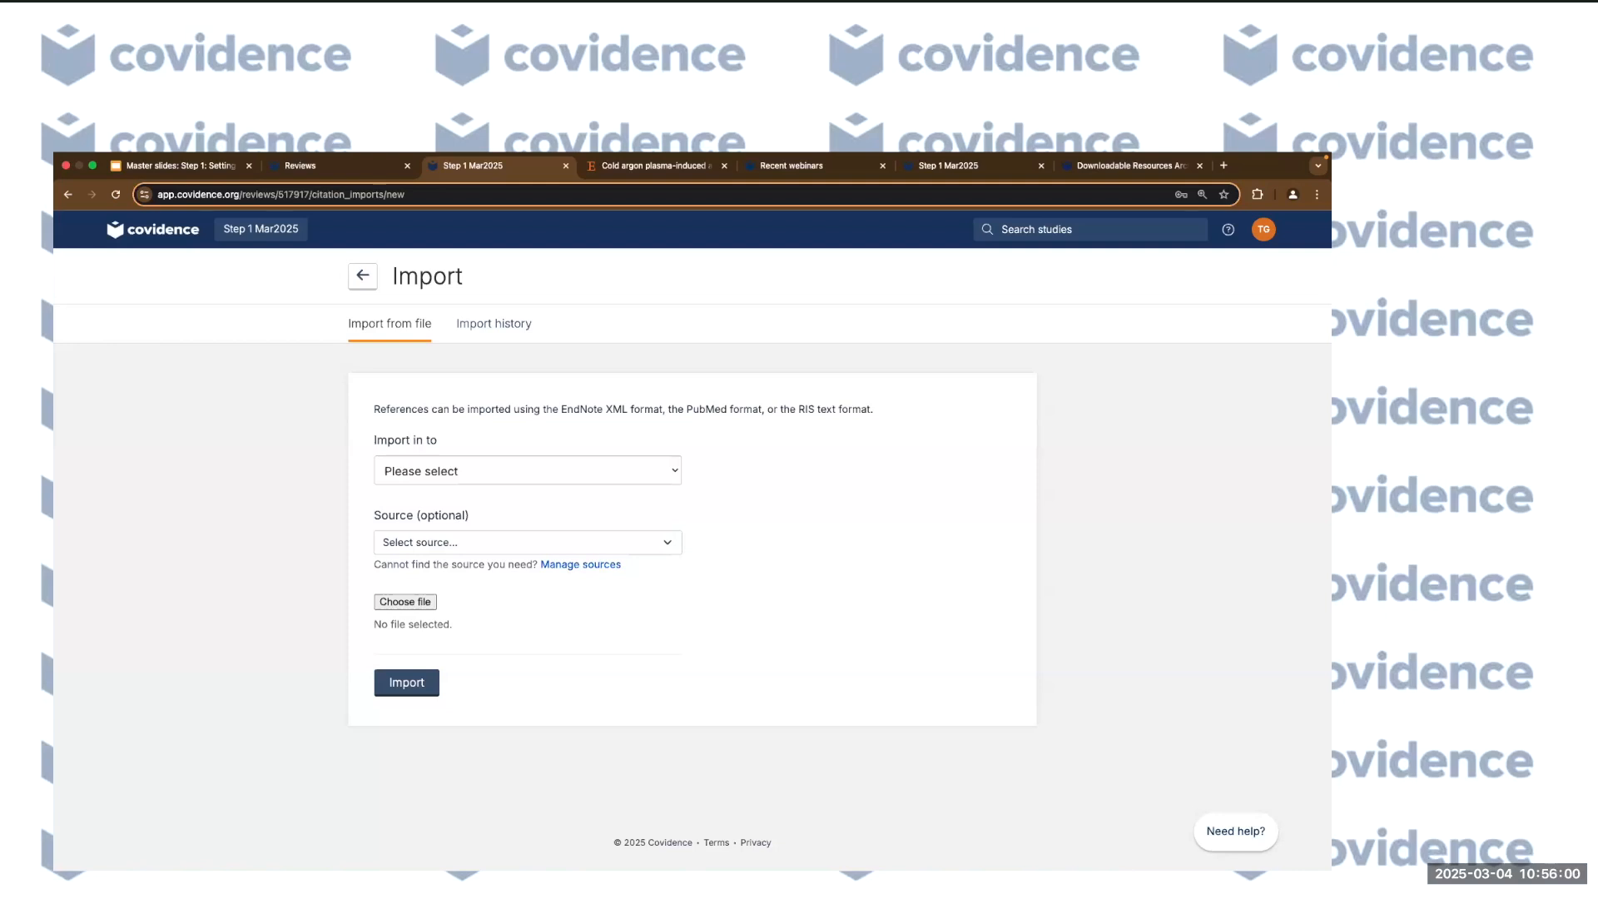
Switch to the Your reviews tab and open the account Profile page from the avatar menu.
{"action": "left_click", "coordinate": [327, 172]}
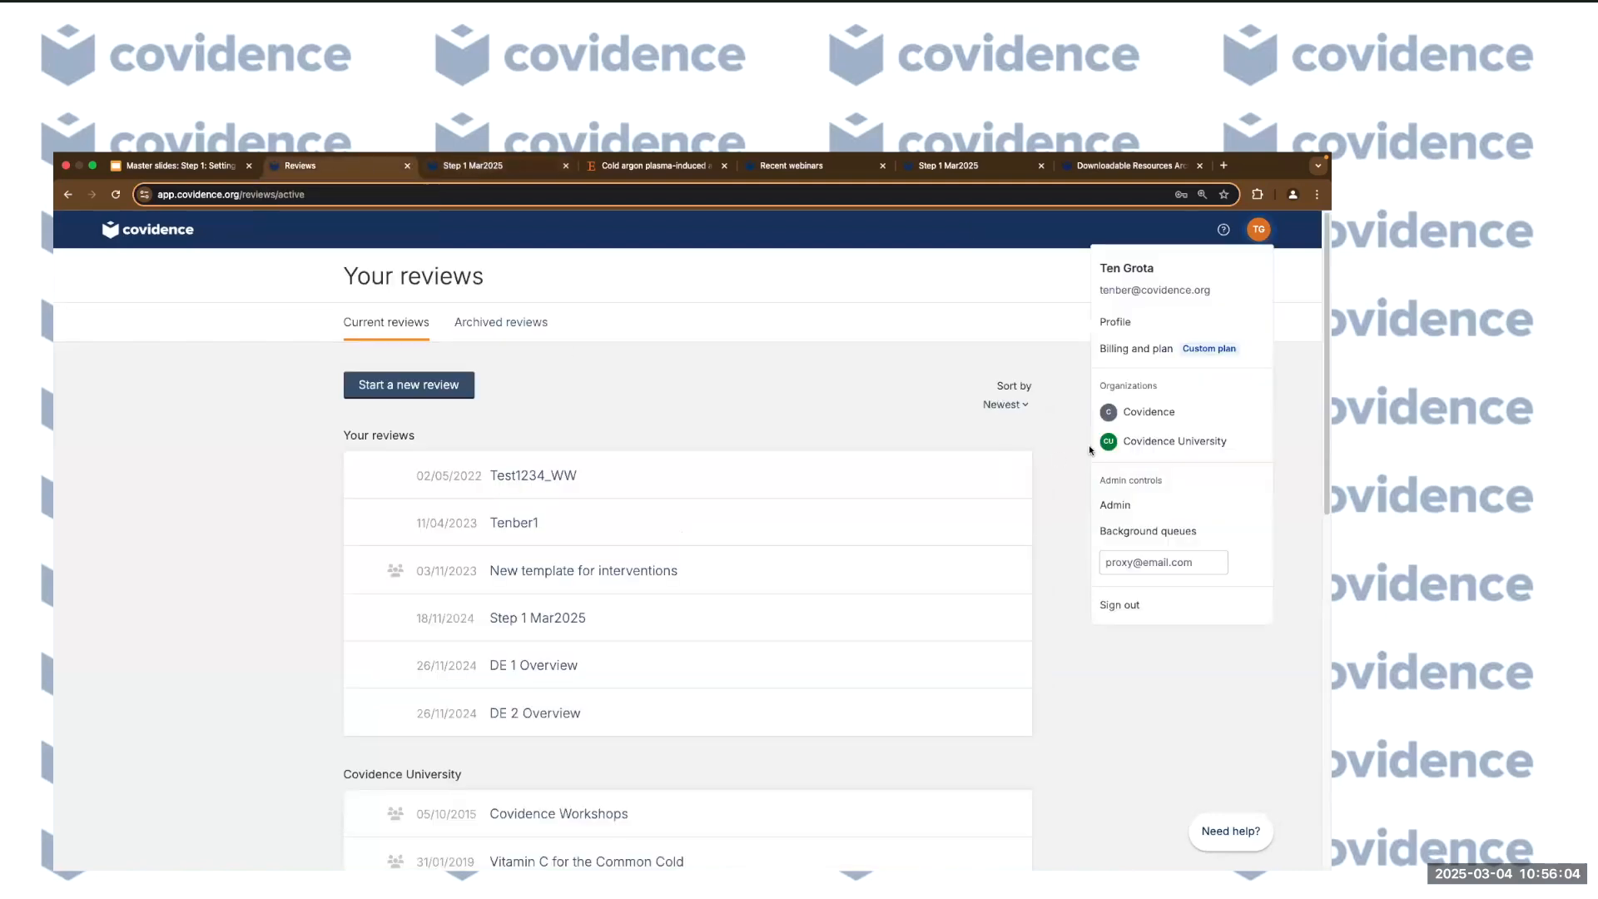
{"action": "left_click", "coordinate": [1019, 323]}
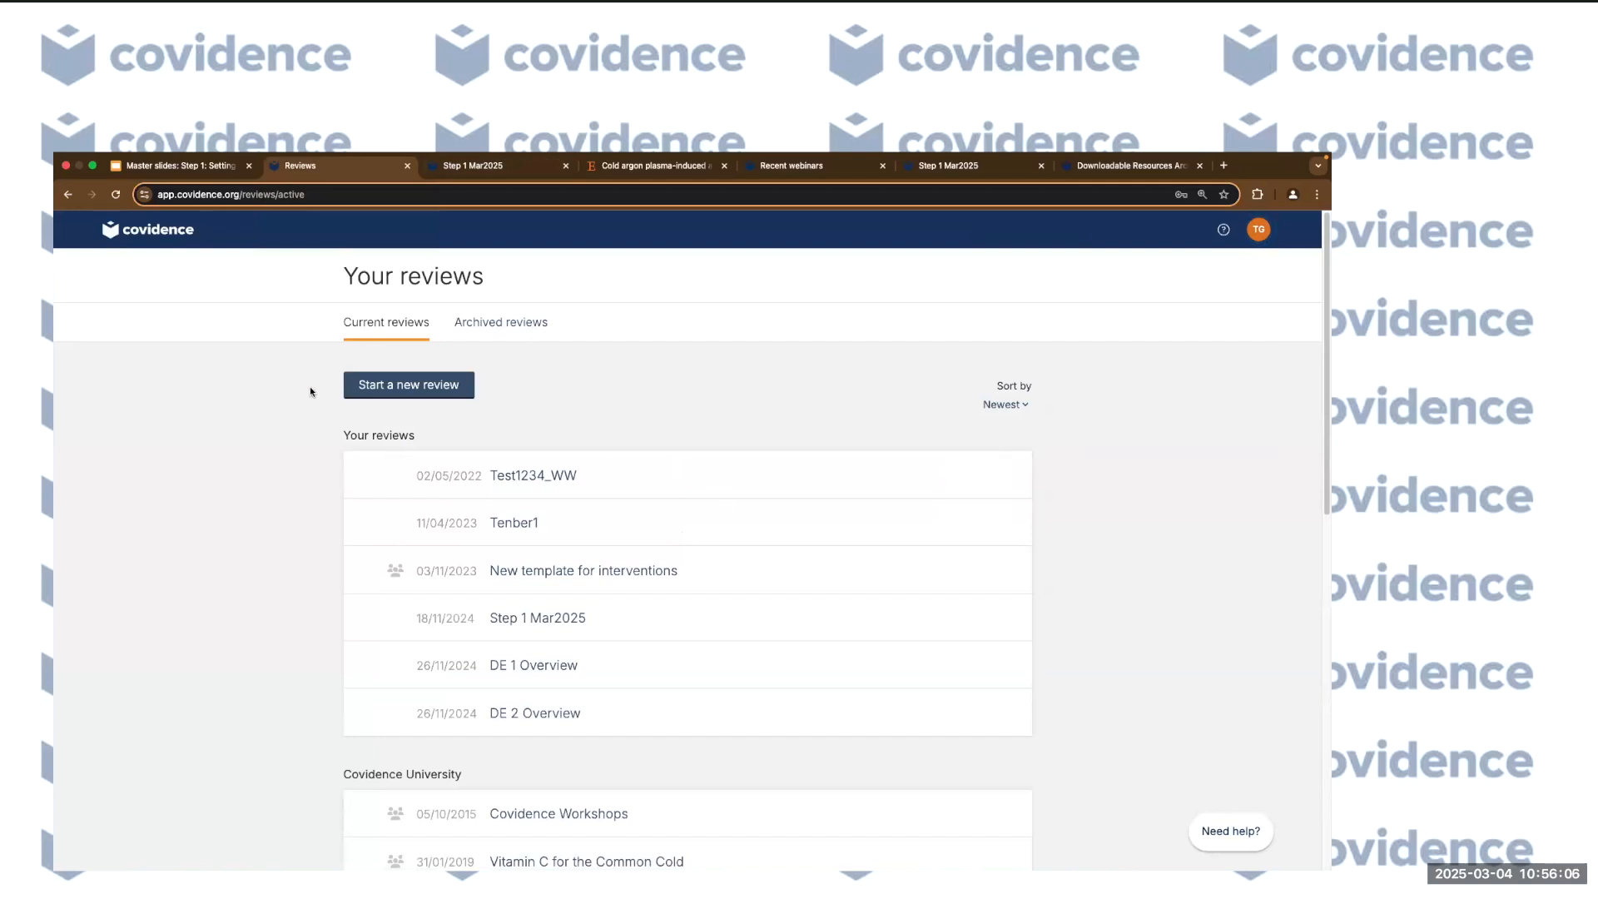
{"action": "left_click", "coordinate": [1256, 231]}
{"action": "left_click", "coordinate": [1142, 325]}
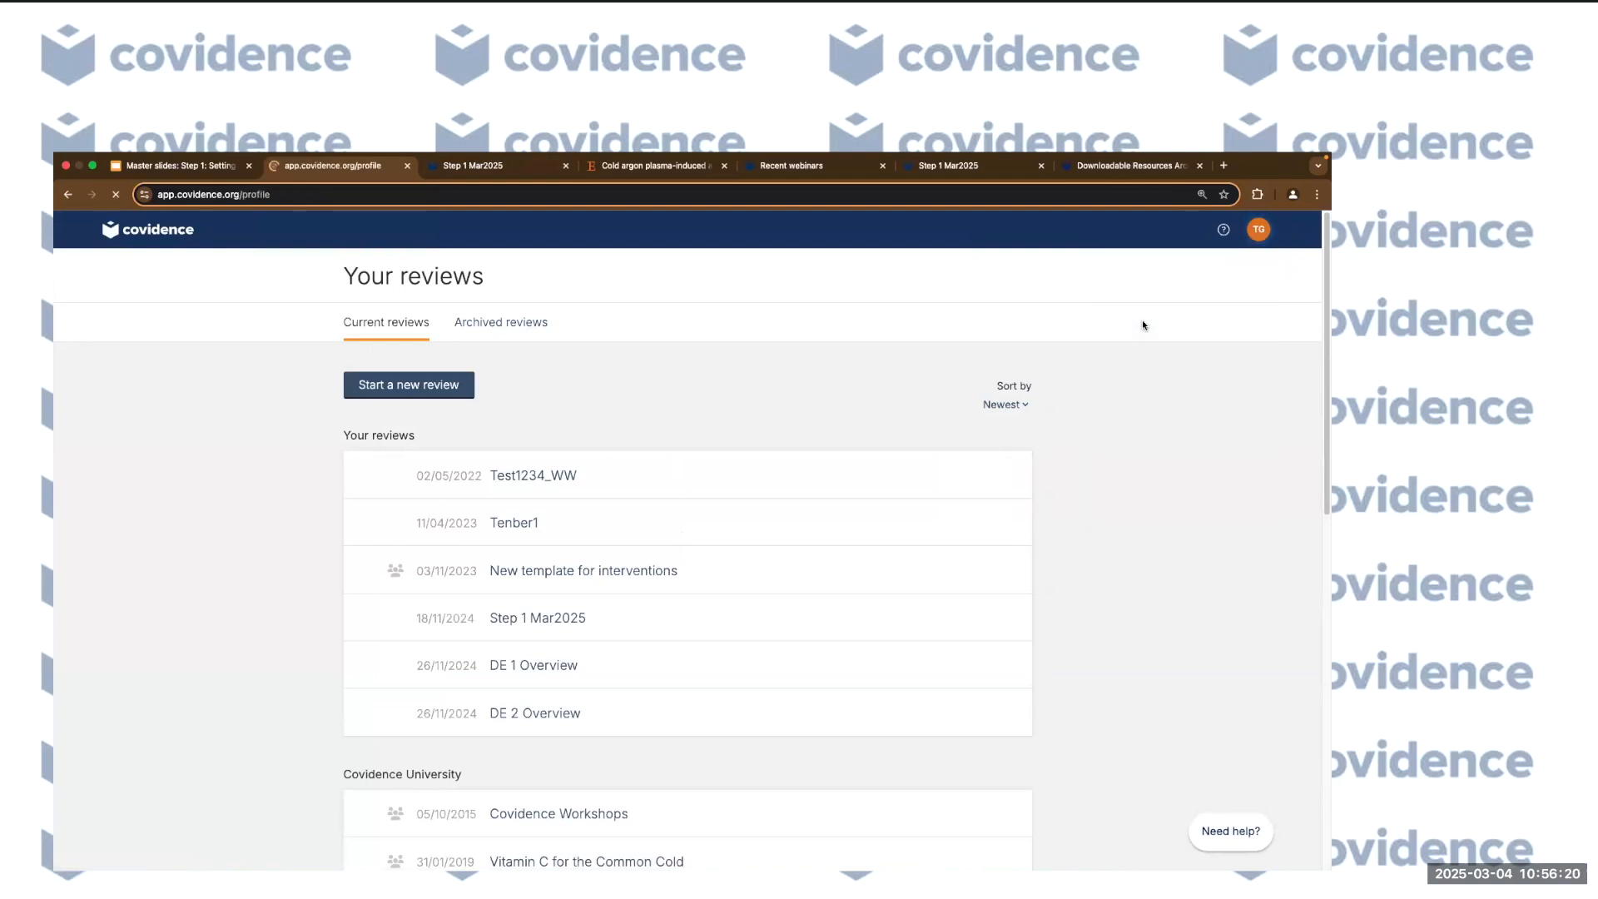
Enter a test address in the profile's Add email address field.
{"action": "scroll", "coordinate": [233, 646], "scroll_direction": "down", "scroll_amount": 3}
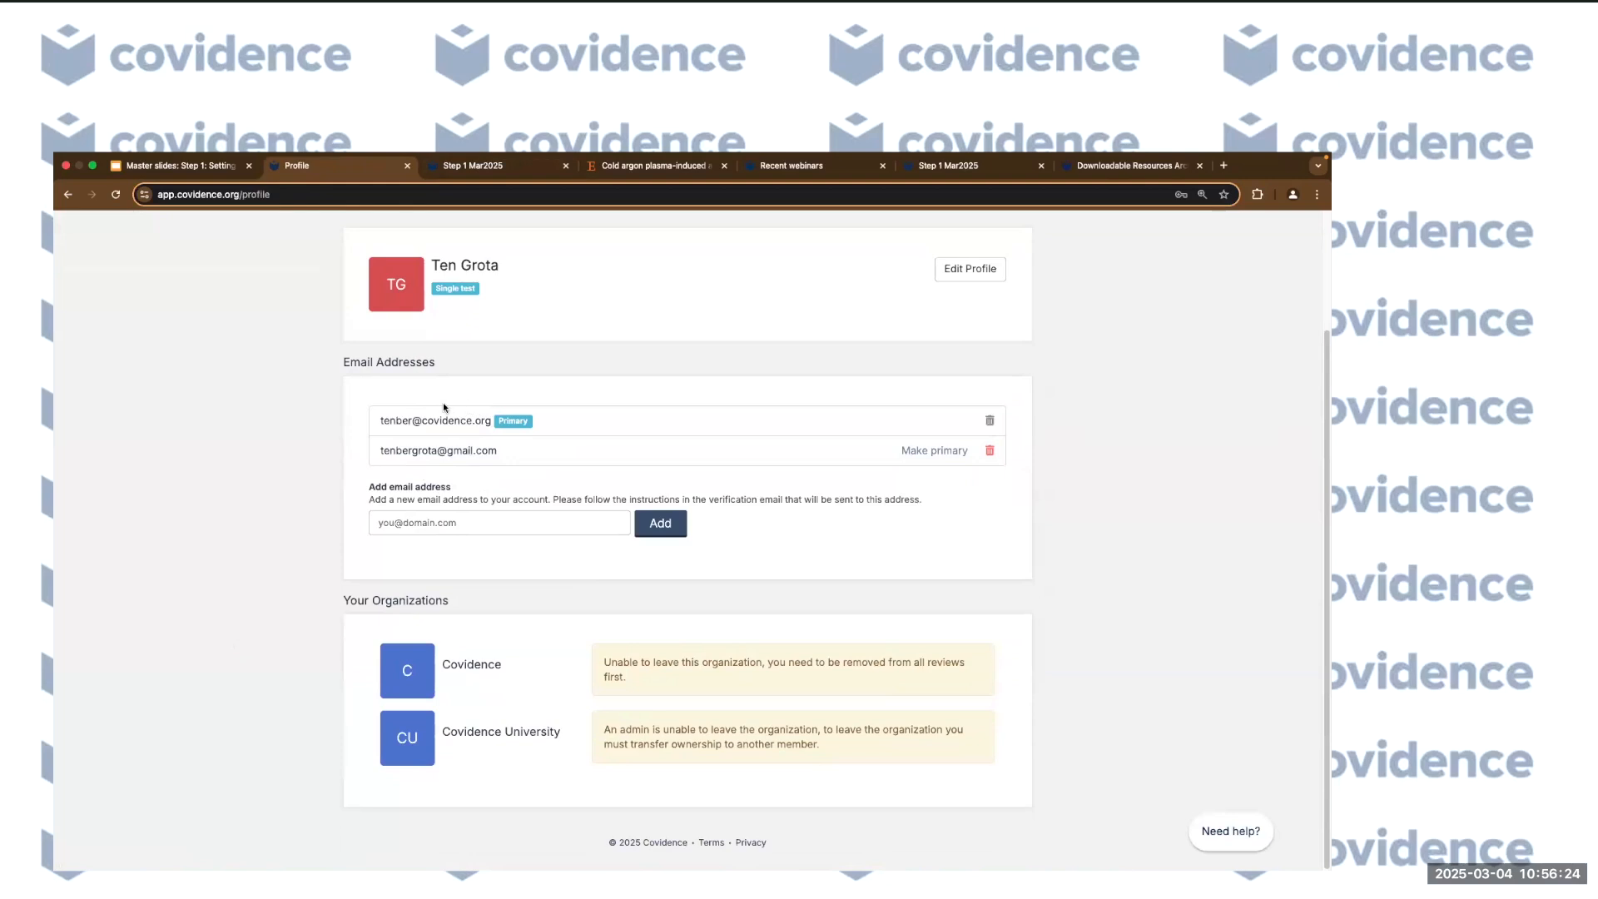
{"action": "left_click", "coordinate": [416, 523]}
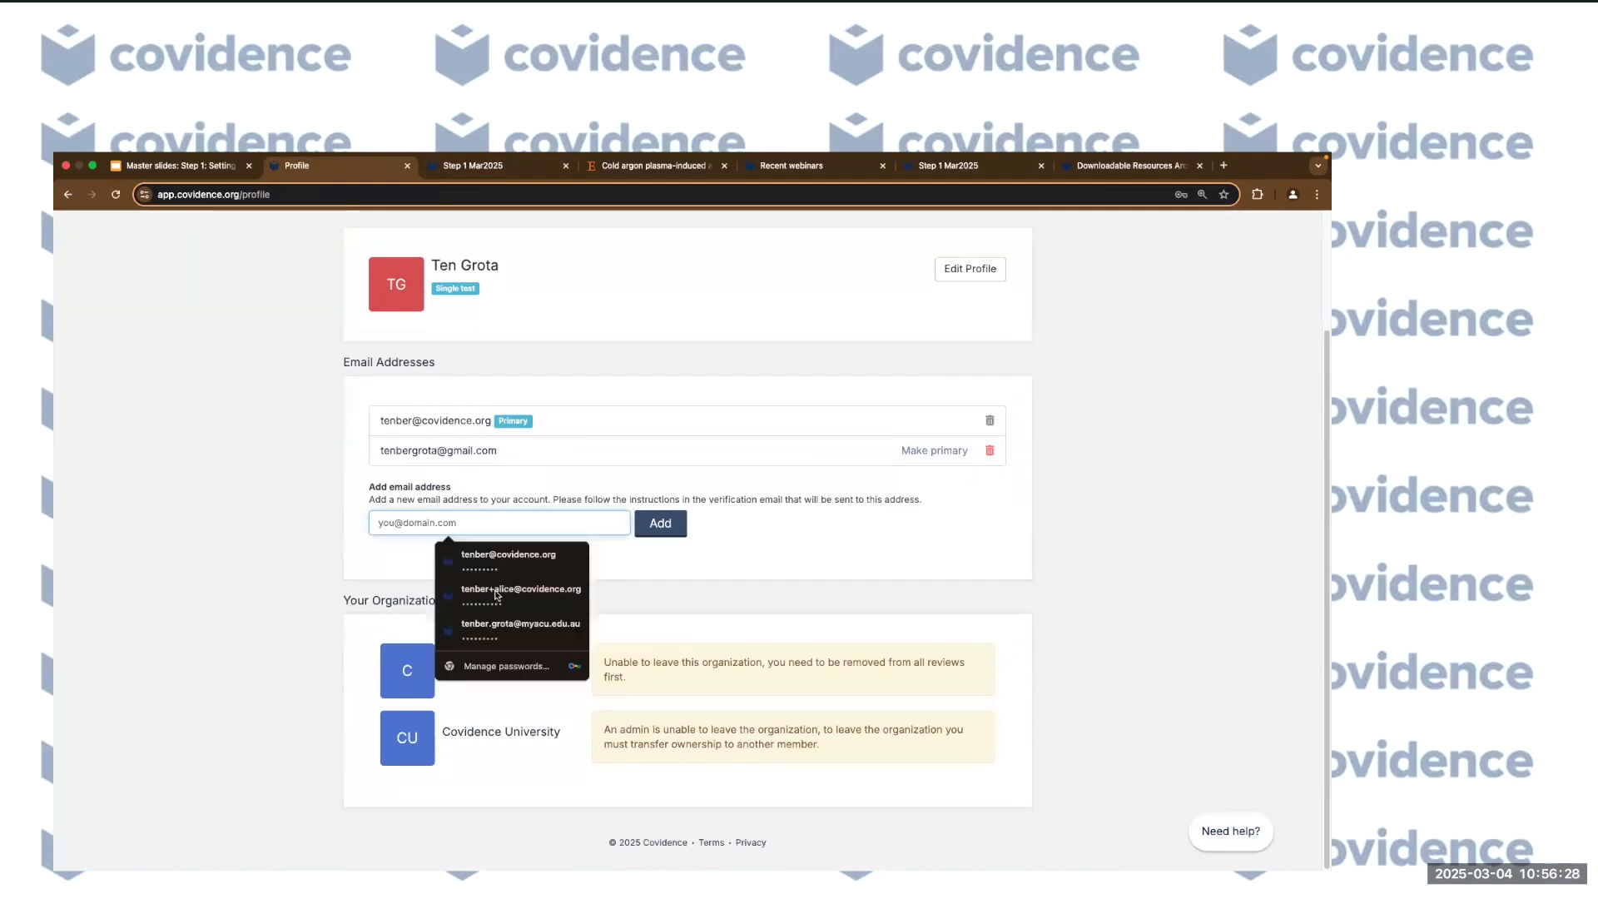
{"action": "left_click", "coordinate": [298, 566]}
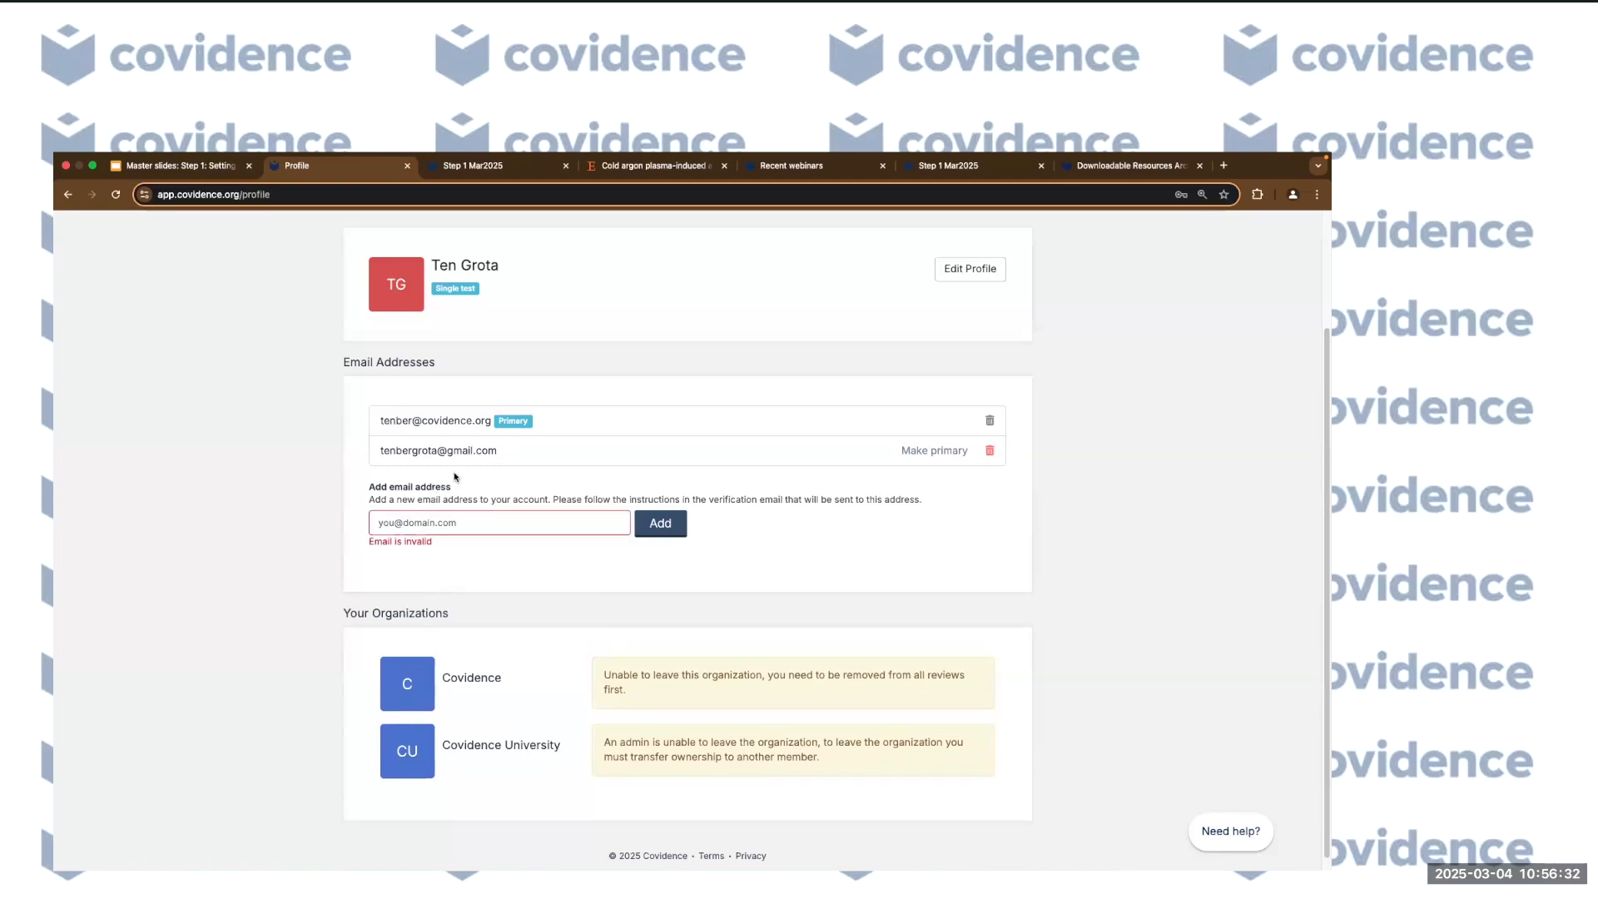
{"action": "left_click", "coordinate": [473, 528]}
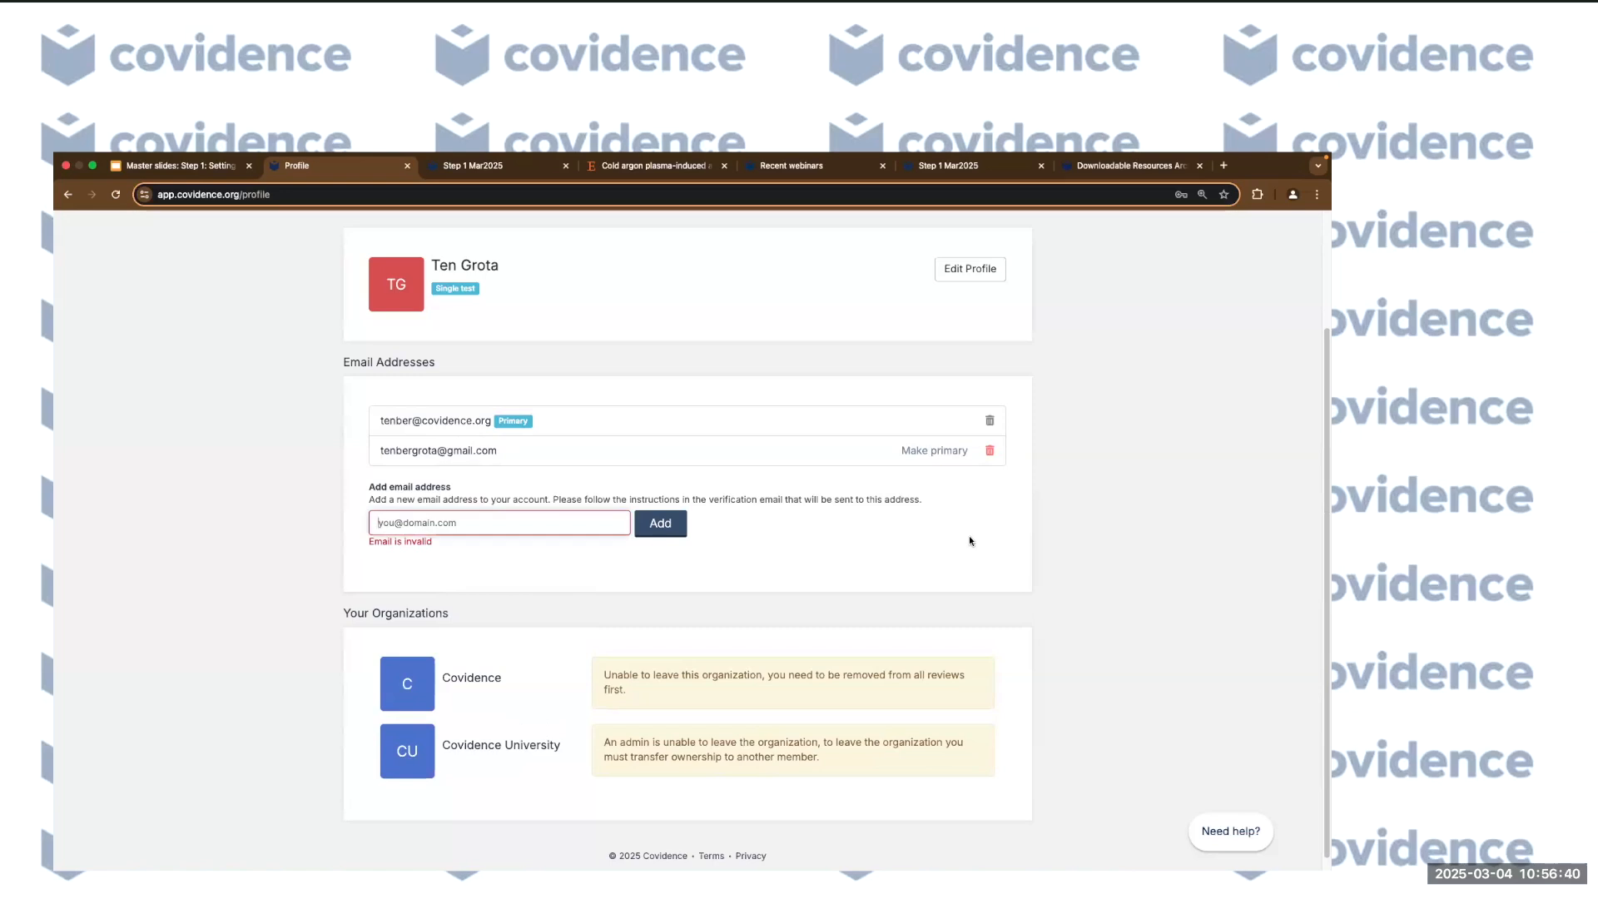
{"action": "left_click", "coordinate": [285, 475]}
{"action": "left_click", "coordinate": [417, 516]}
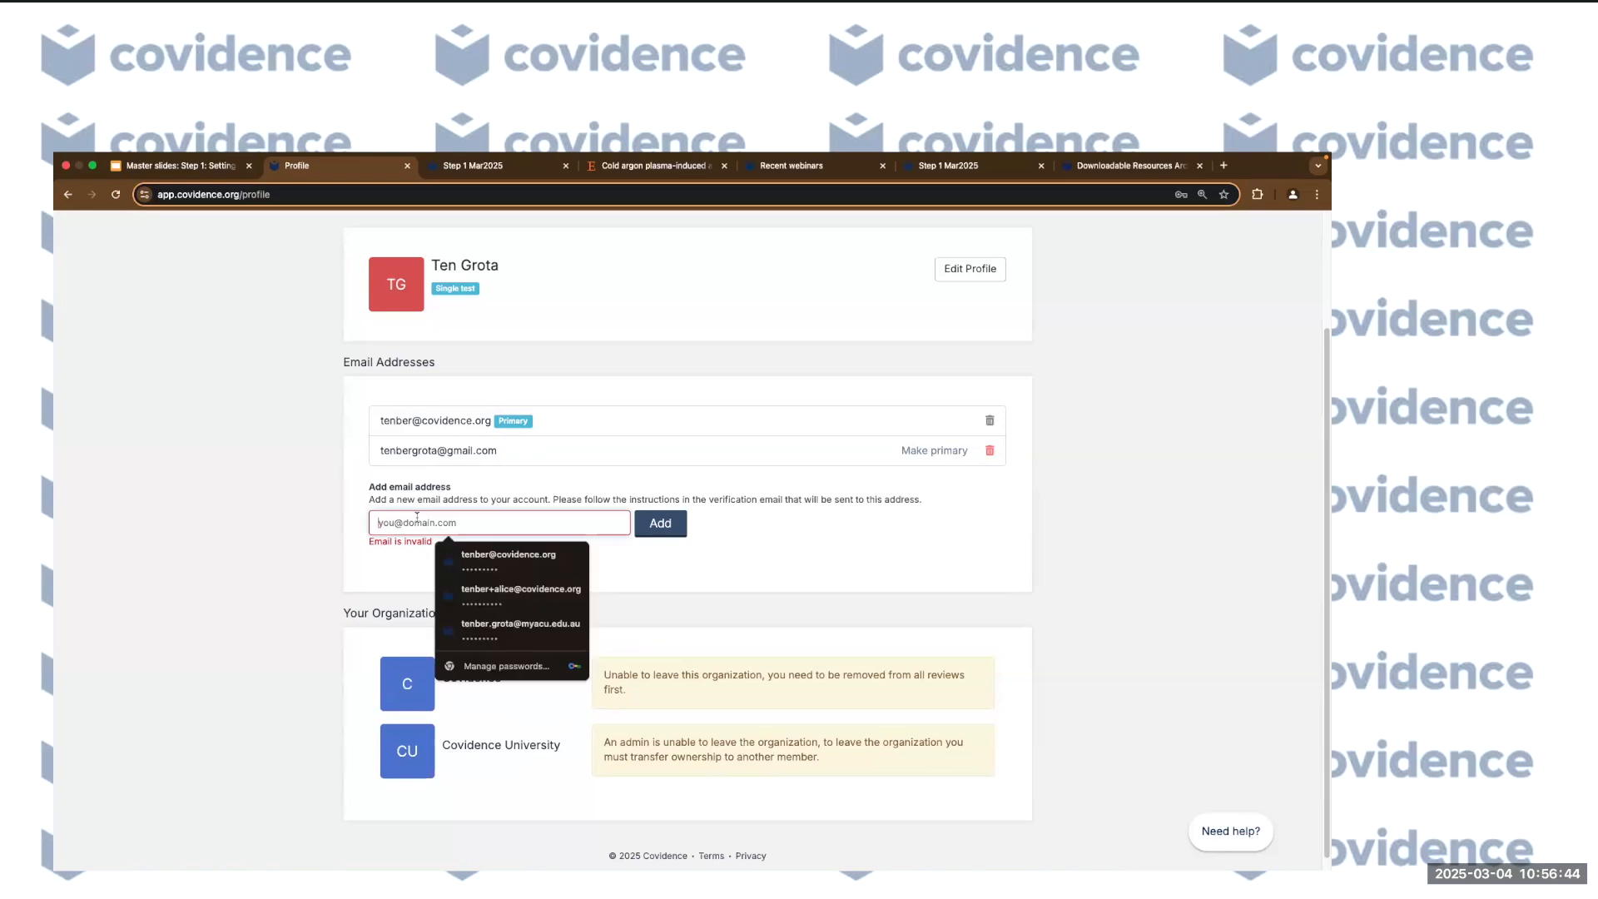
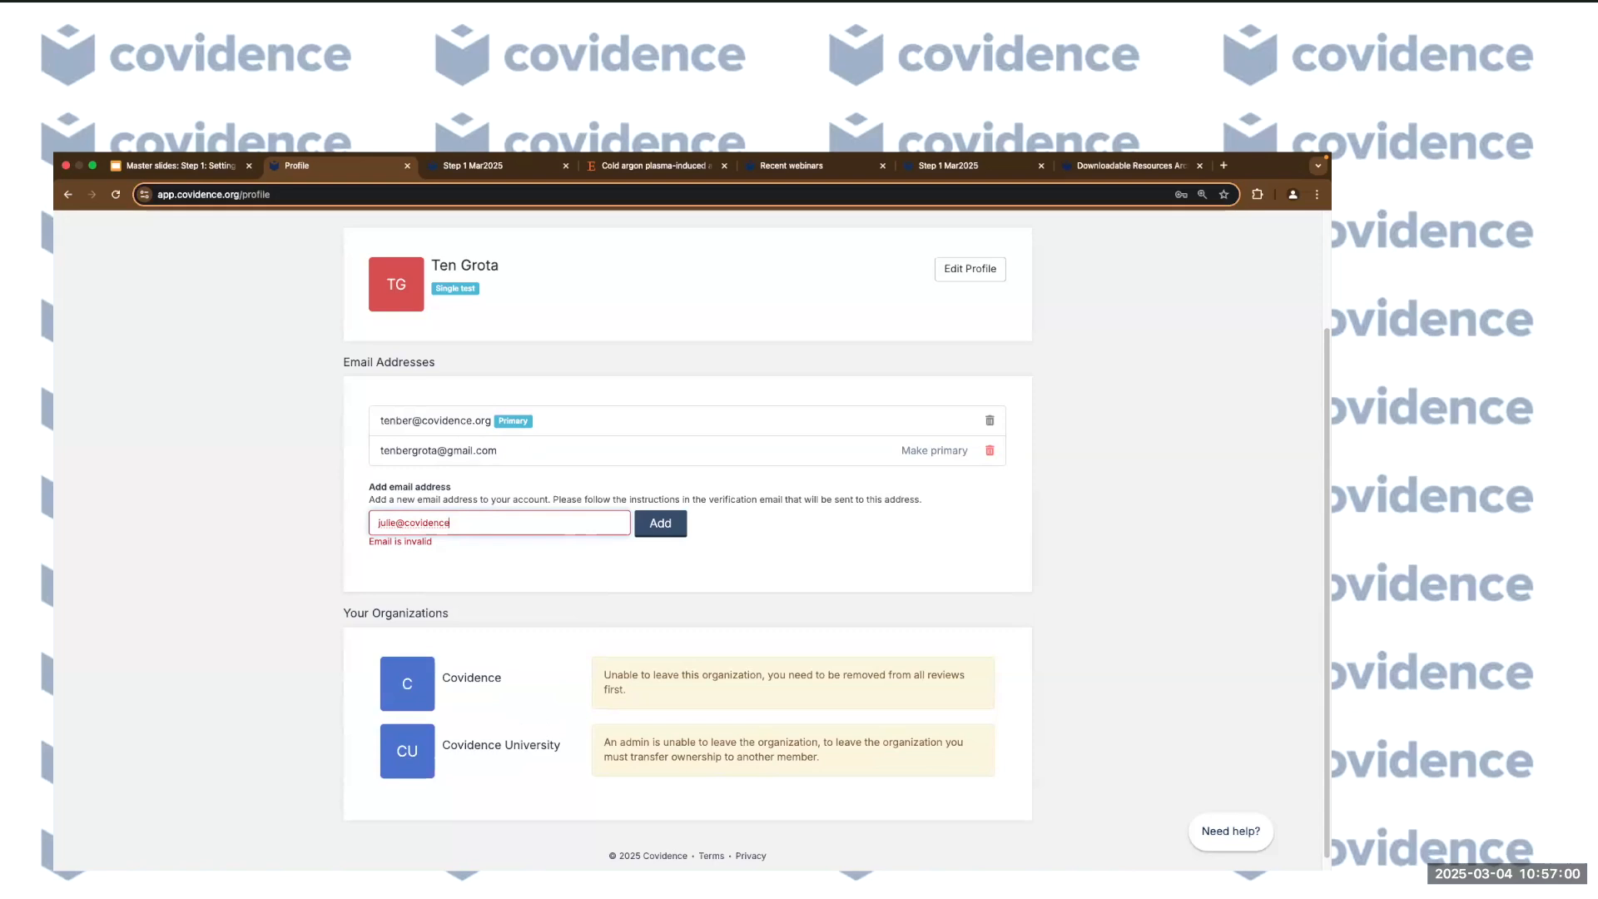
Replace it with a different incomplete address, which is flagged 'Email is invalid'.
{"action": "key", "text": "ctrl+a"}
{"action": "key", "text": "BackSpace"}
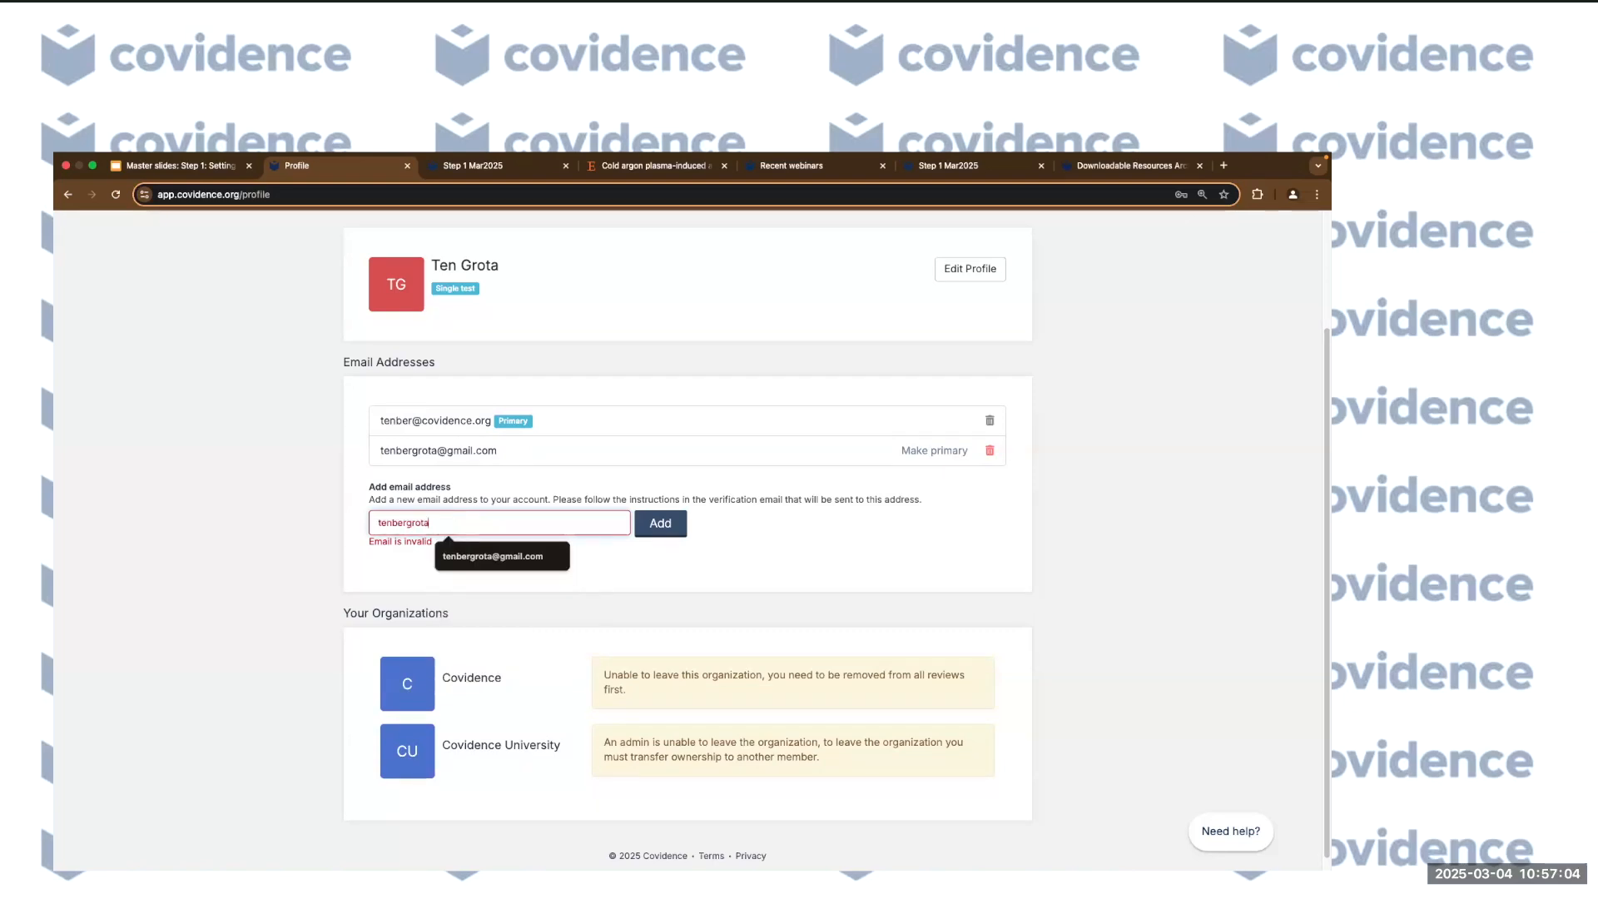
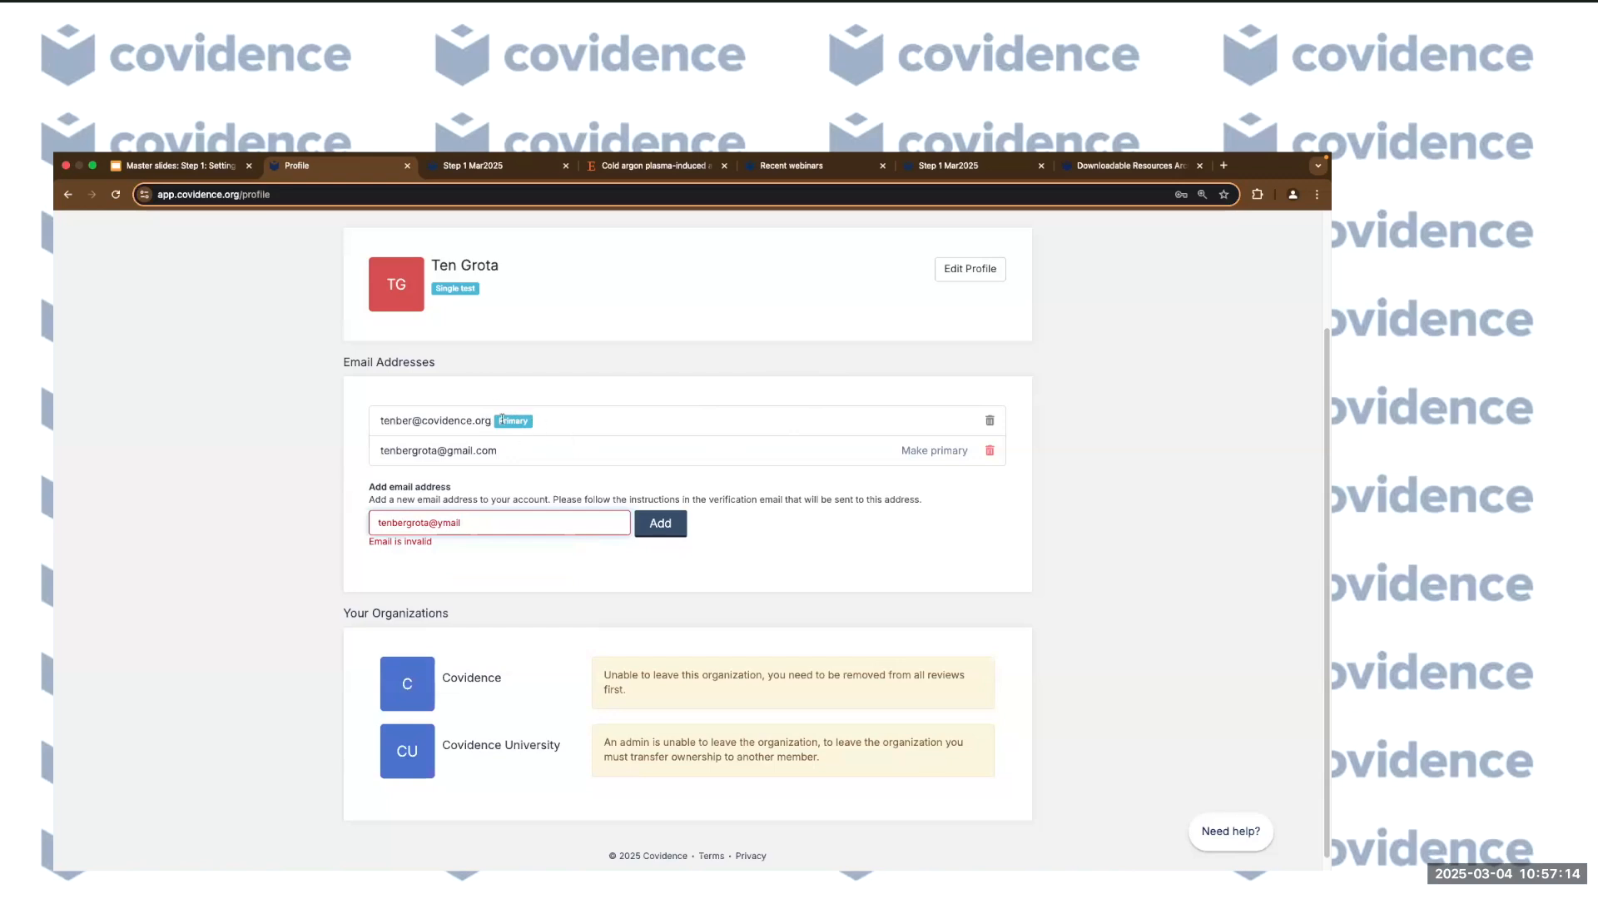
{"action": "left_click_drag", "start_coordinate": [493, 421], "coordinate": [376, 427]}
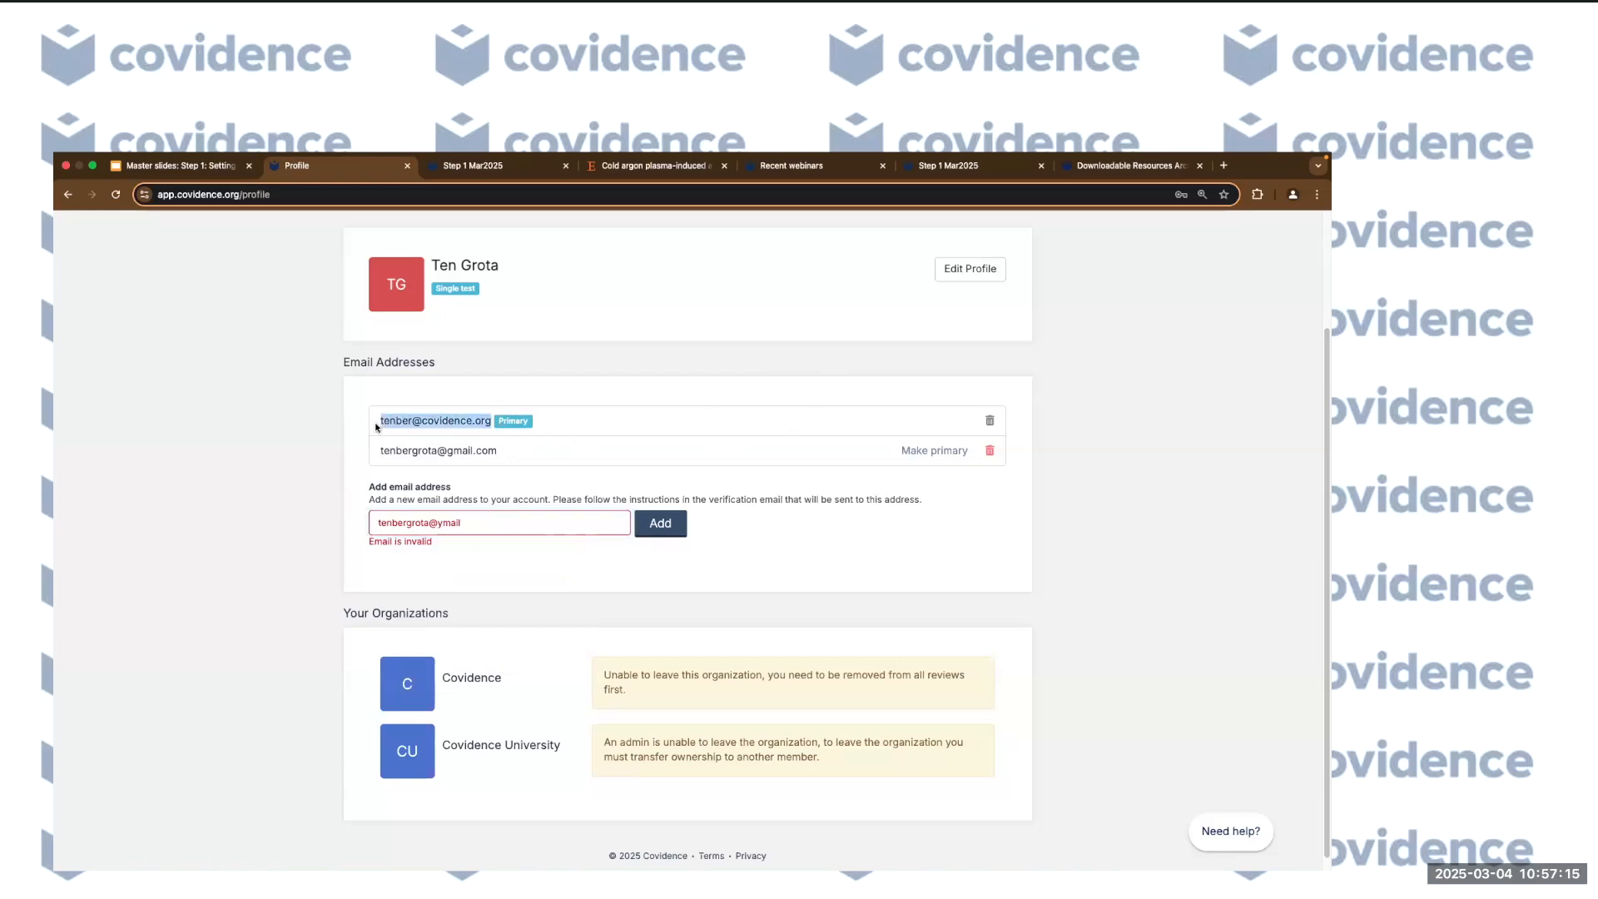
{"action": "left_click", "coordinate": [500, 463]}
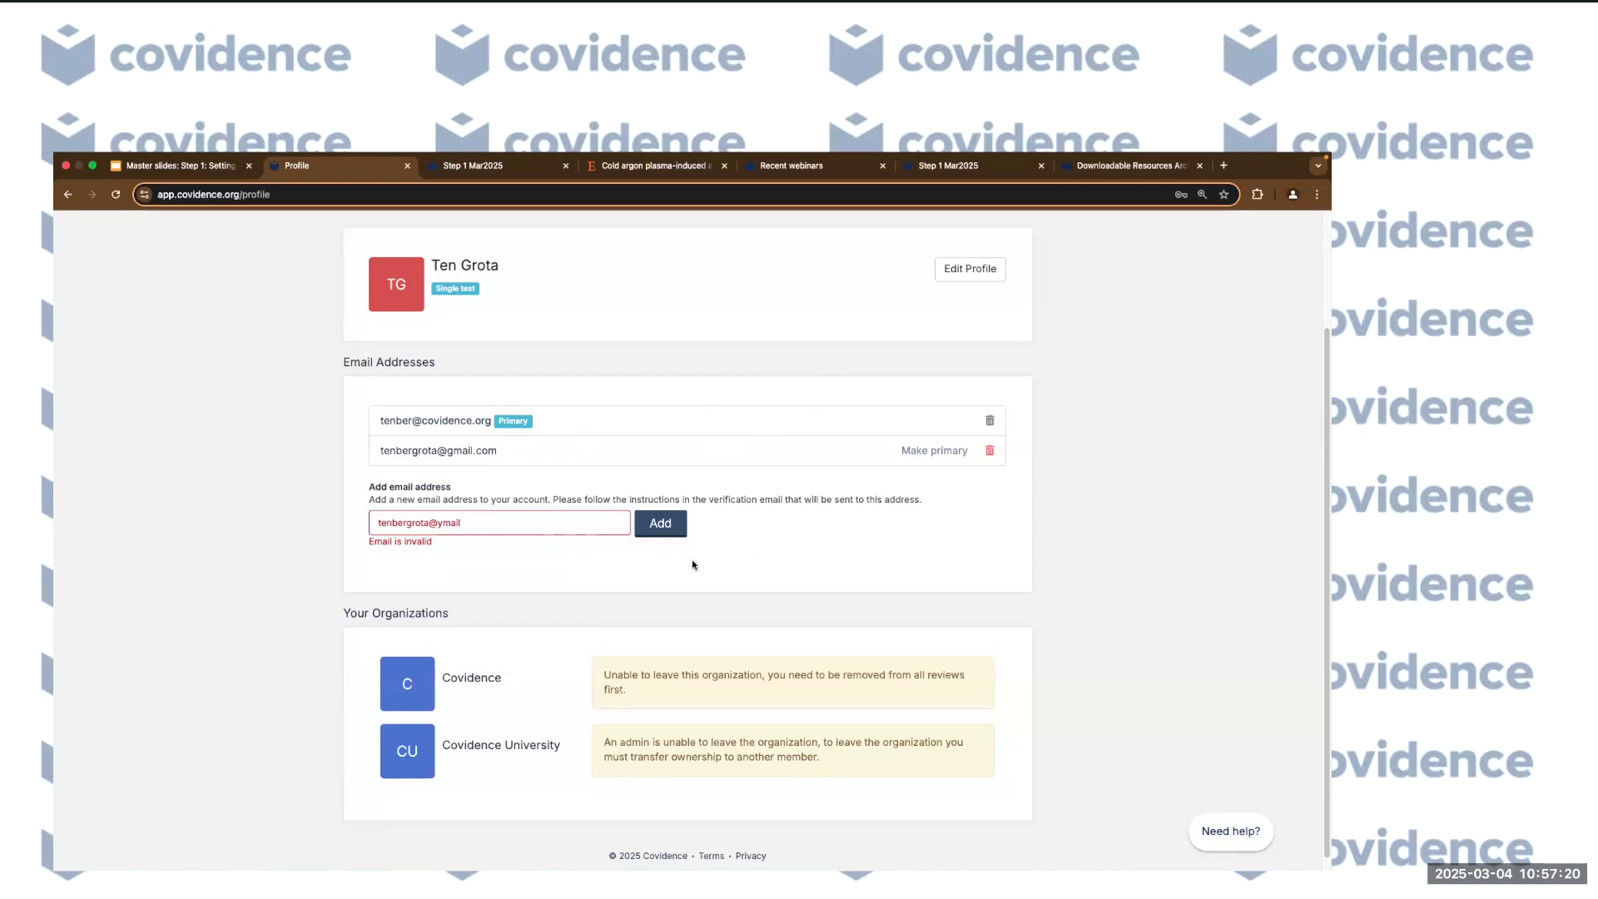
{"action": "left_click", "coordinate": [970, 505]}
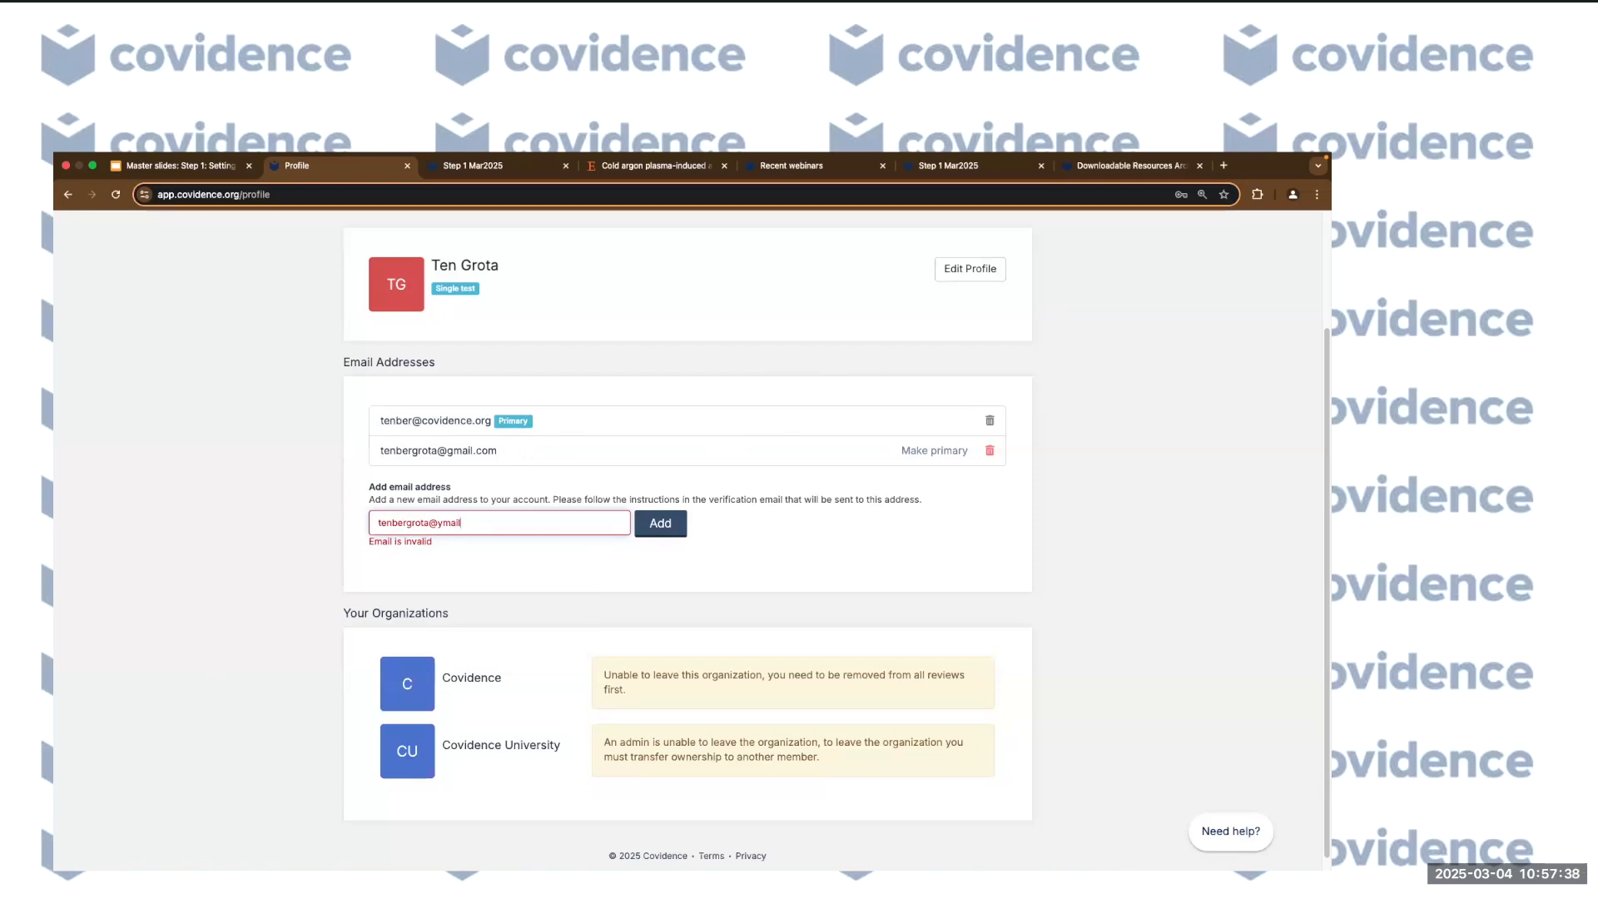
{"action": "left_click", "coordinate": [257, 510]}
{"action": "scroll", "coordinate": [257, 510], "scroll_direction": "up", "scroll_amount": 3}
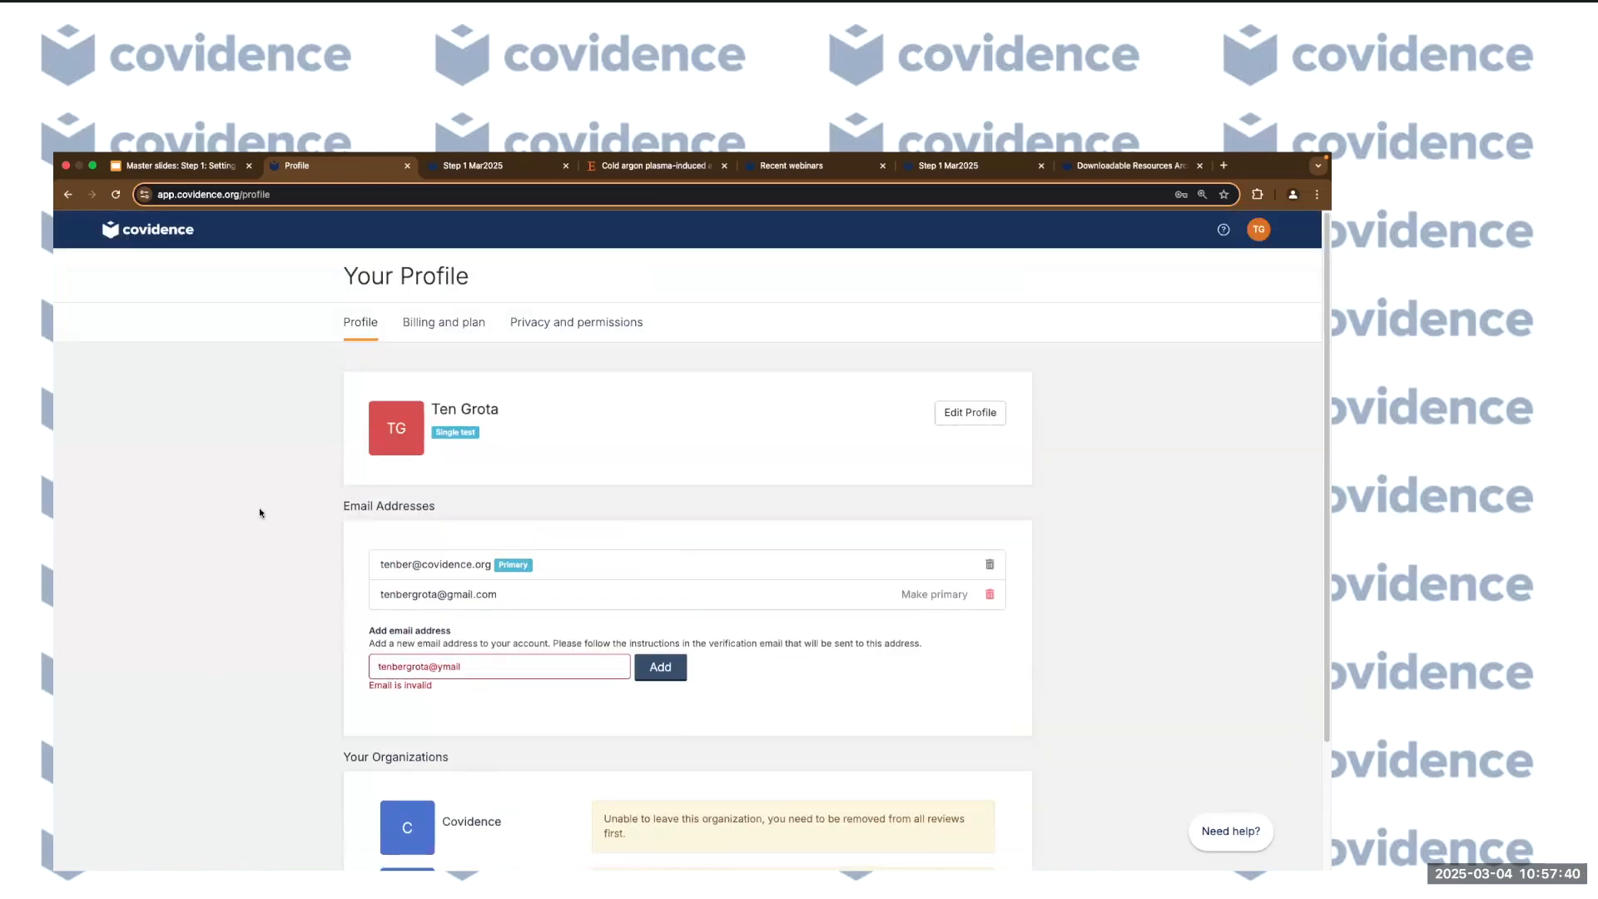
Go back to Your reviews and reopen the Step 1 Mar2025 review summary.
{"action": "left_click", "coordinate": [155, 232]}
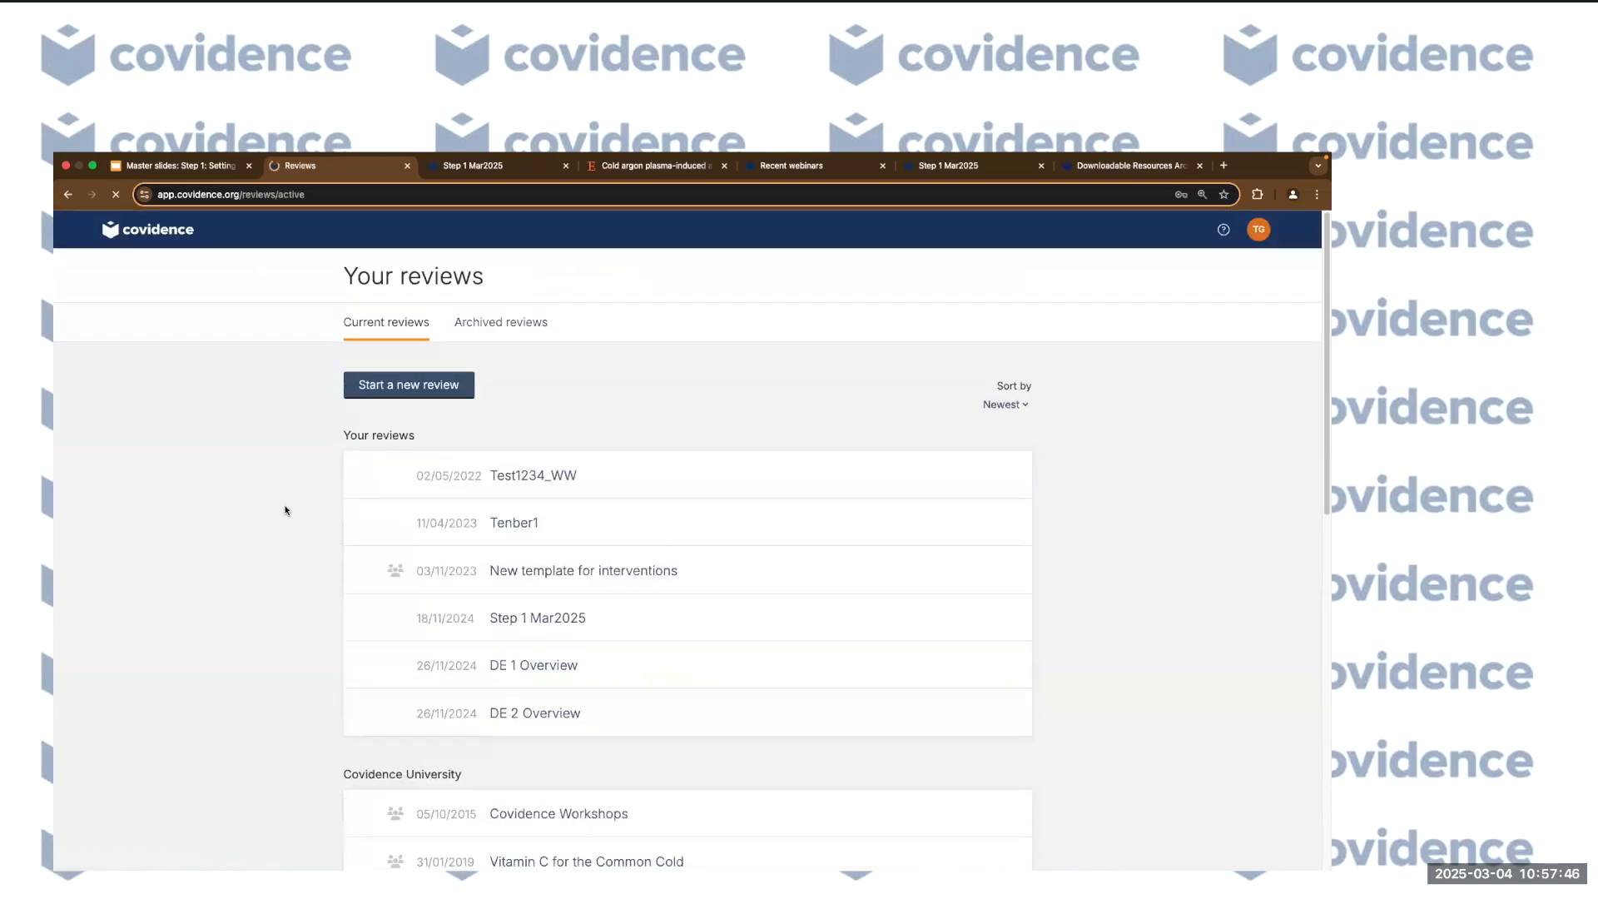
{"action": "left_click", "coordinate": [560, 619]}
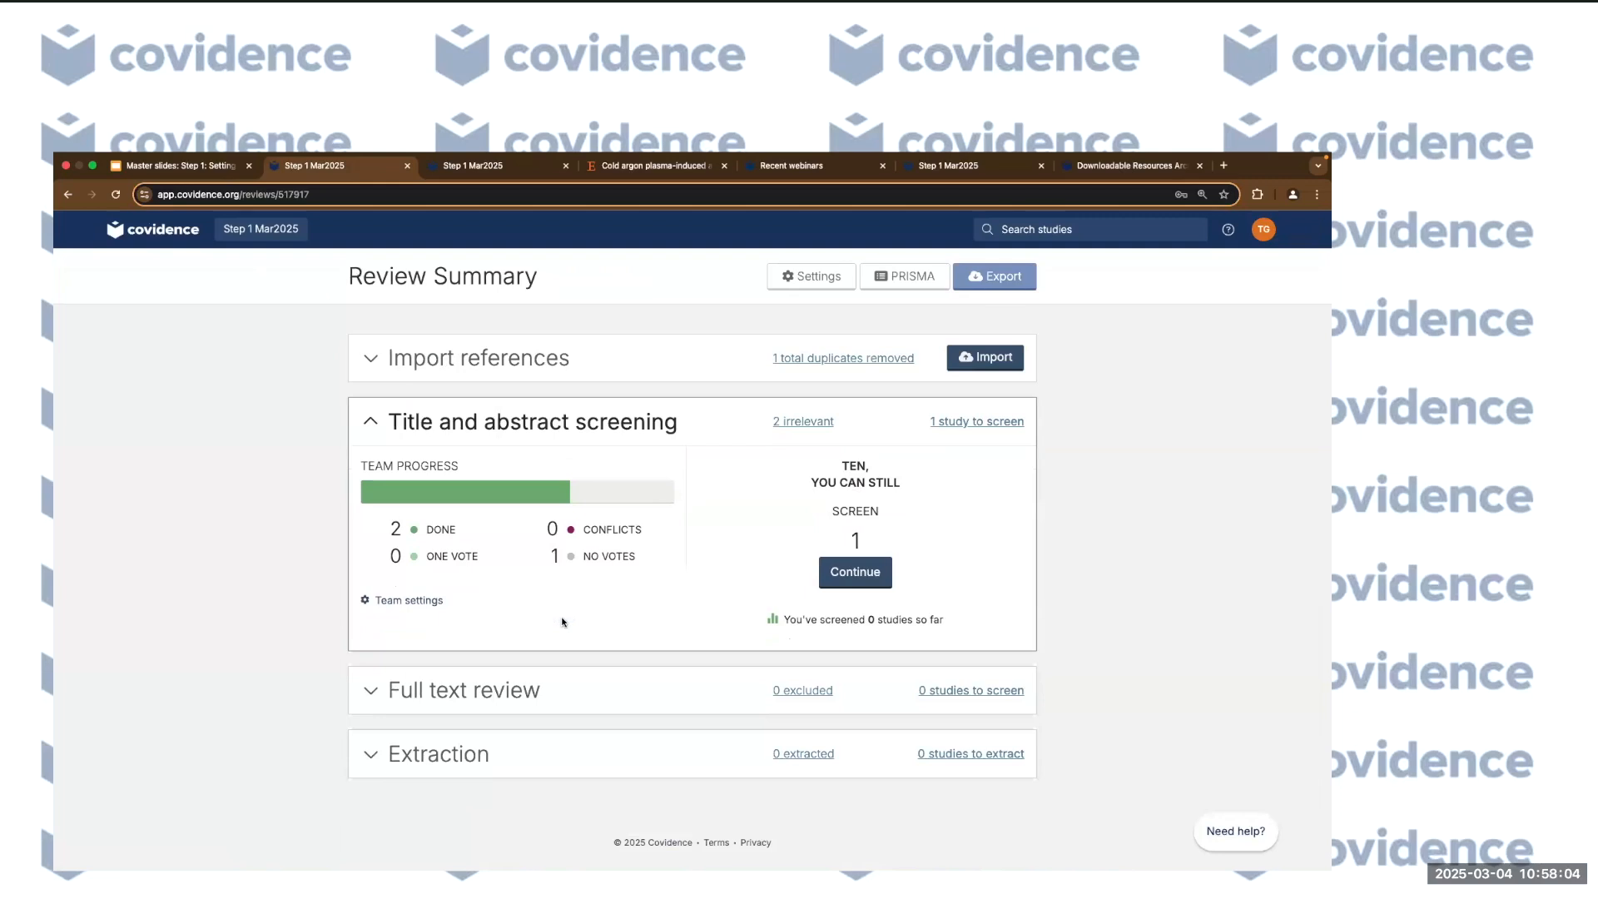
Open the Import page, check the import history, and return to the Import from file form.
{"action": "left_click", "coordinate": [995, 361]}
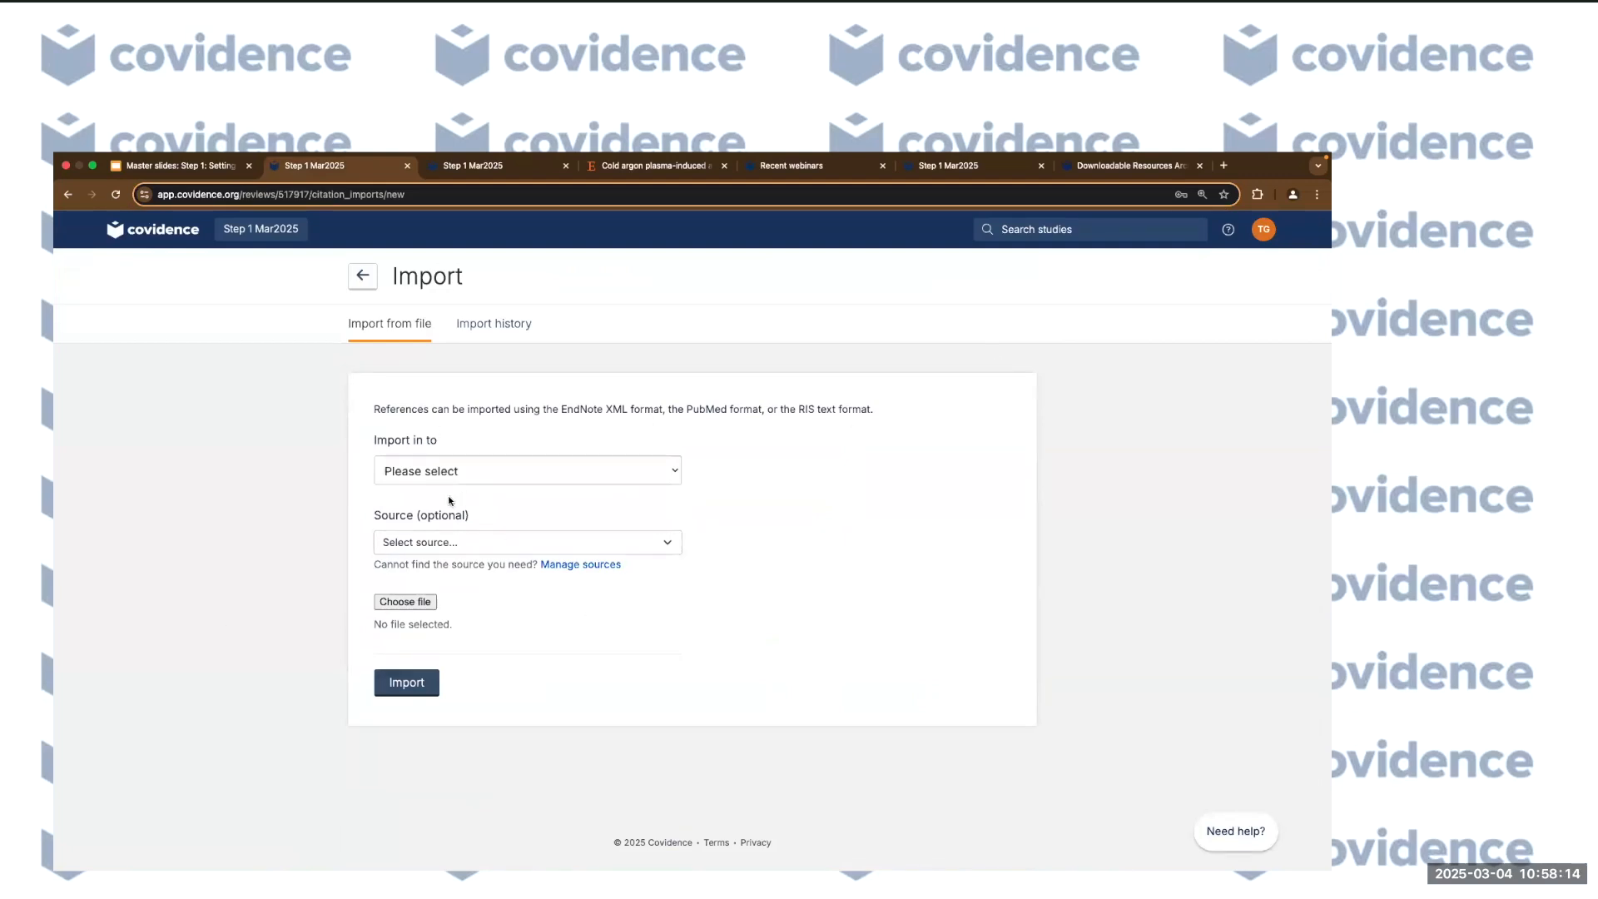
{"action": "left_click", "coordinate": [495, 328]}
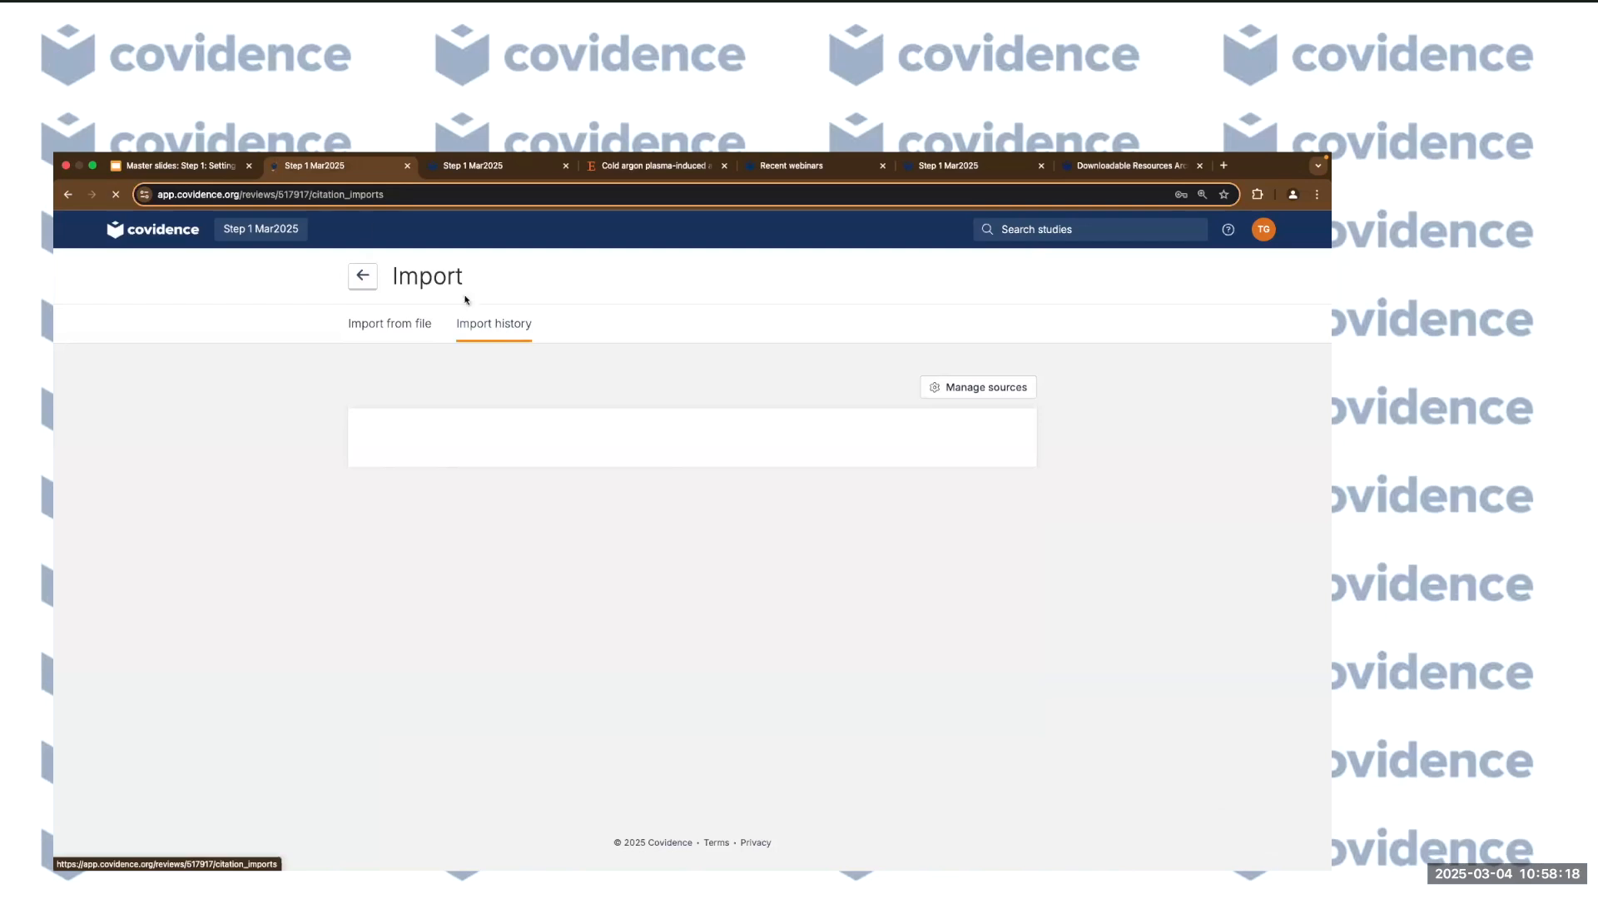
{"action": "left_click", "coordinate": [66, 194]}
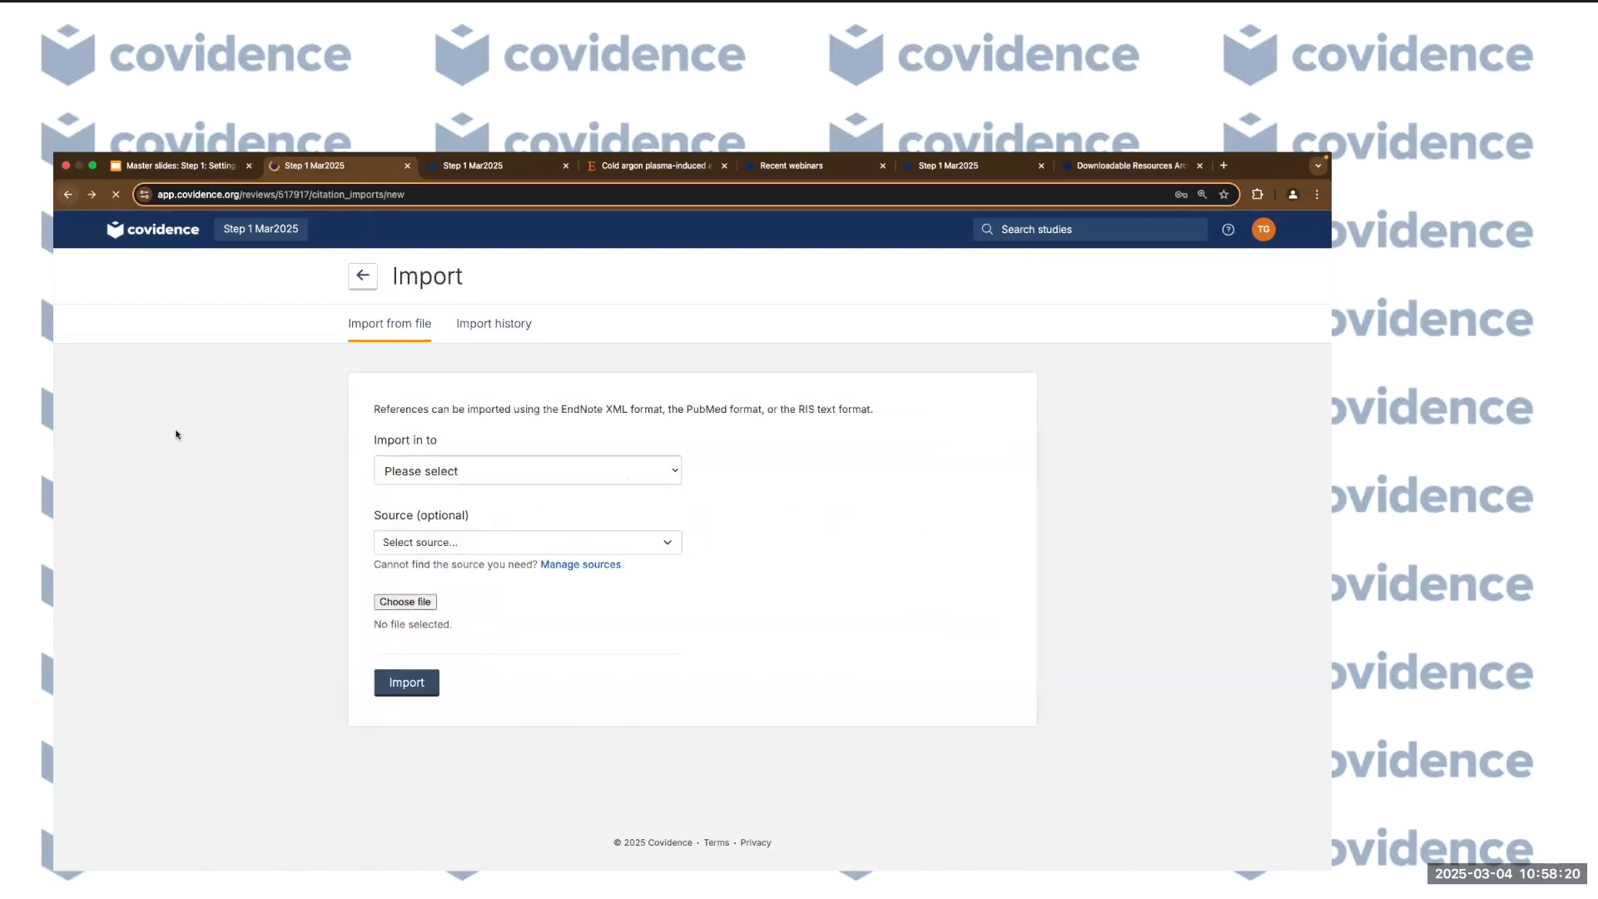
{"action": "left_click", "coordinate": [532, 544]}
{"action": "left_click", "coordinate": [787, 614]}
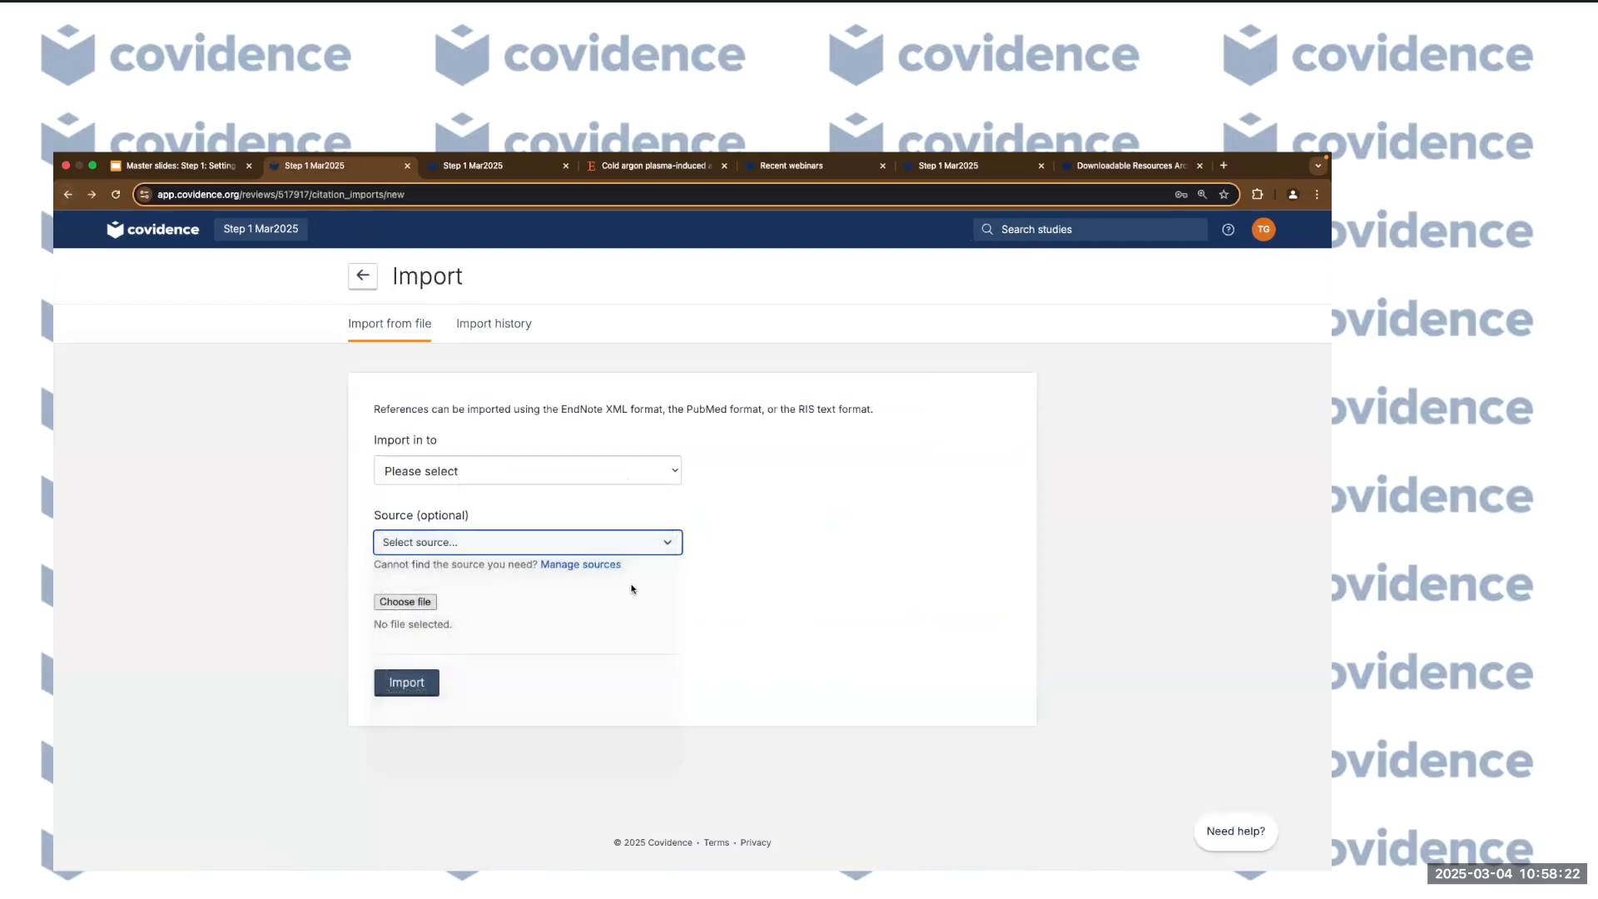
Add 'grey literature' as a custom source and select it as the import source.
{"action": "left_click", "coordinate": [581, 565]}
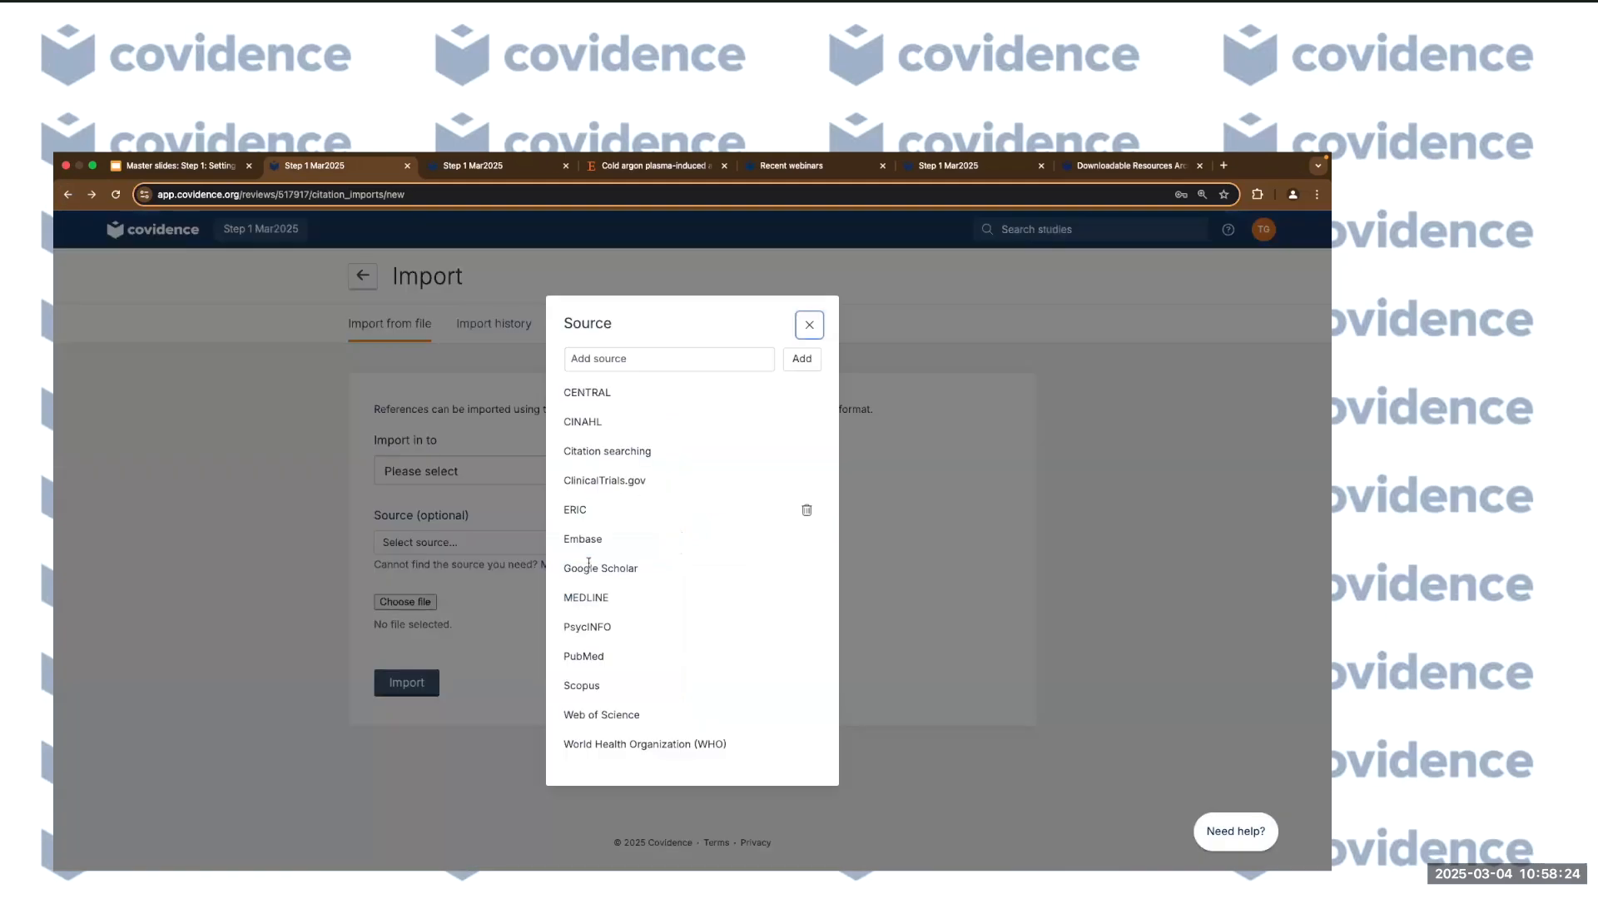
{"action": "left_click", "coordinate": [758, 359]}
{"action": "type", "text": "gre"}
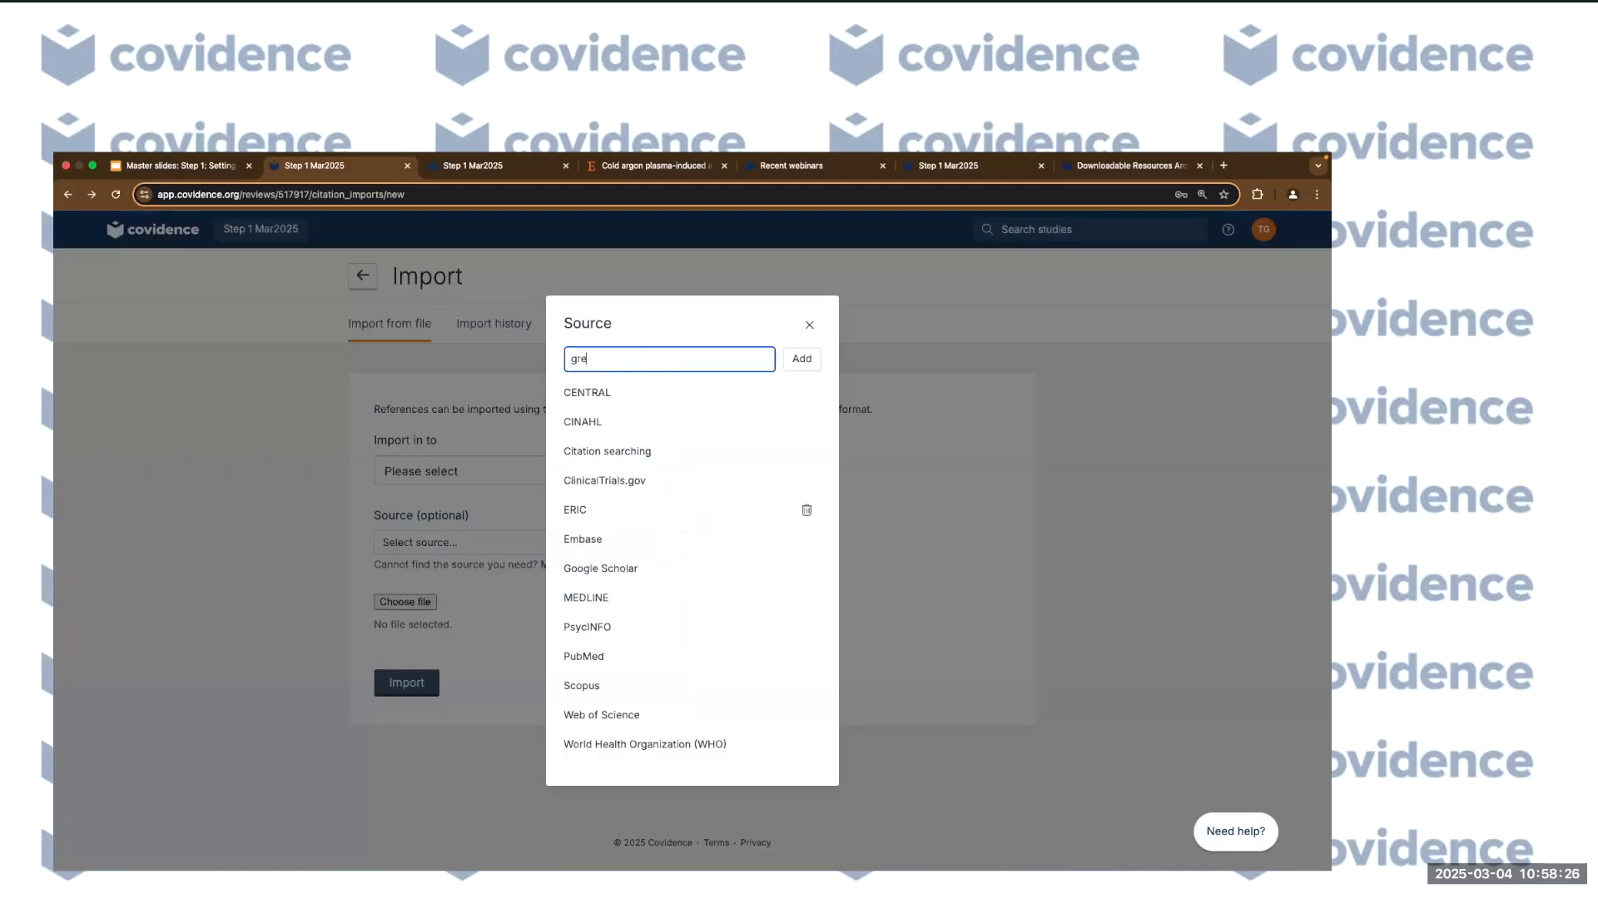
{"action": "type", "text": "y literature"}
{"action": "left_click", "coordinate": [801, 359]}
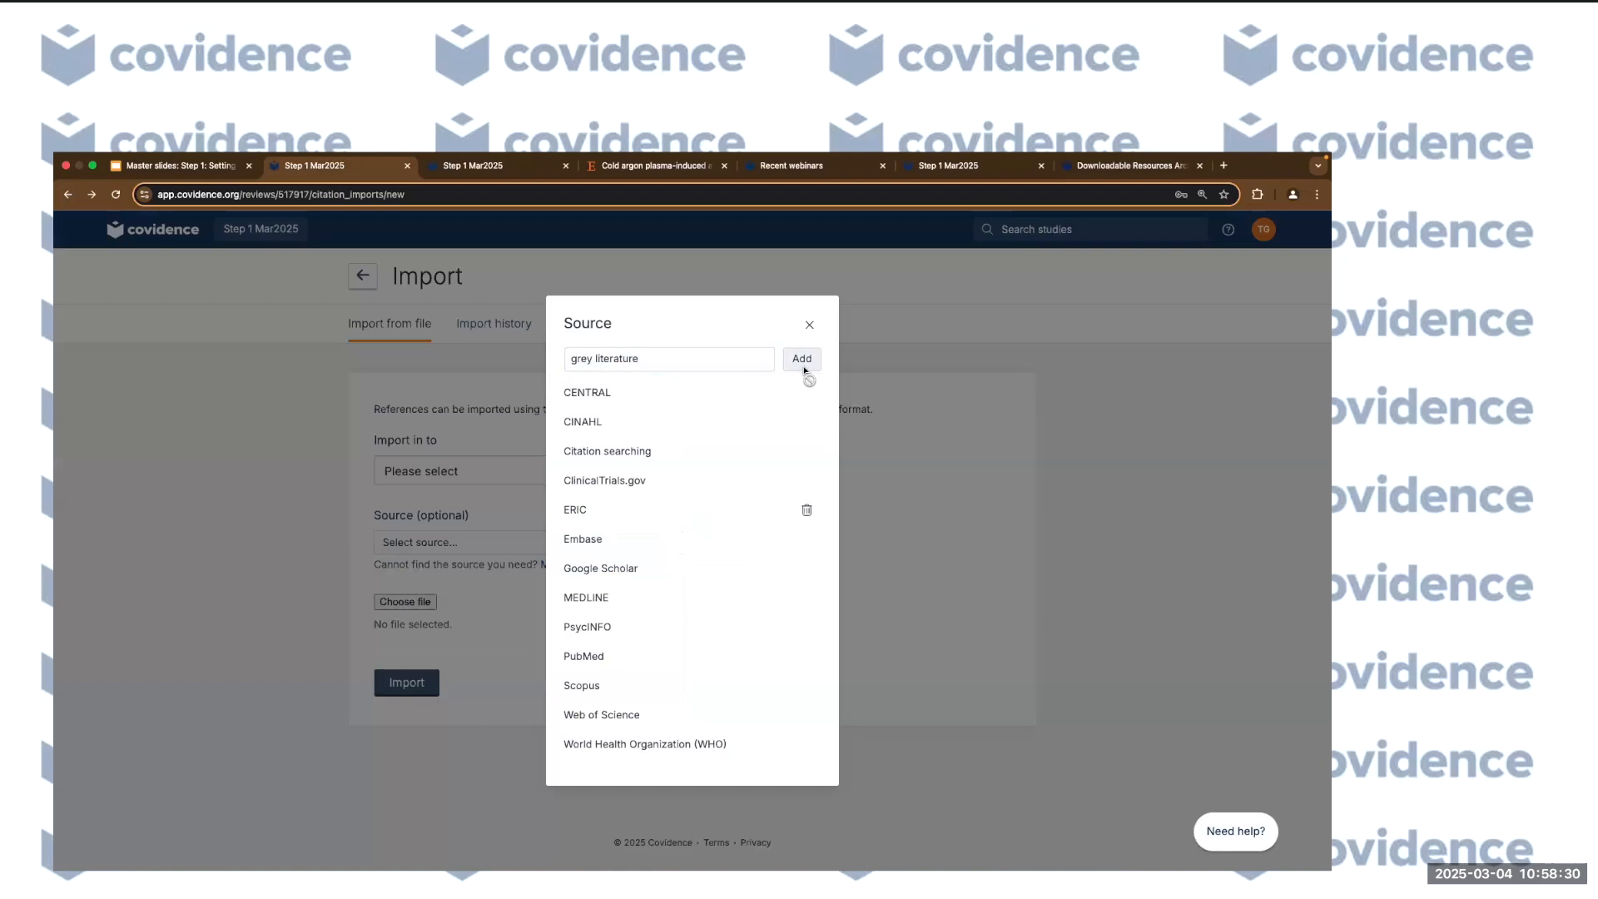
{"action": "left_click", "coordinate": [799, 322]}
{"action": "left_click", "coordinate": [663, 542]}
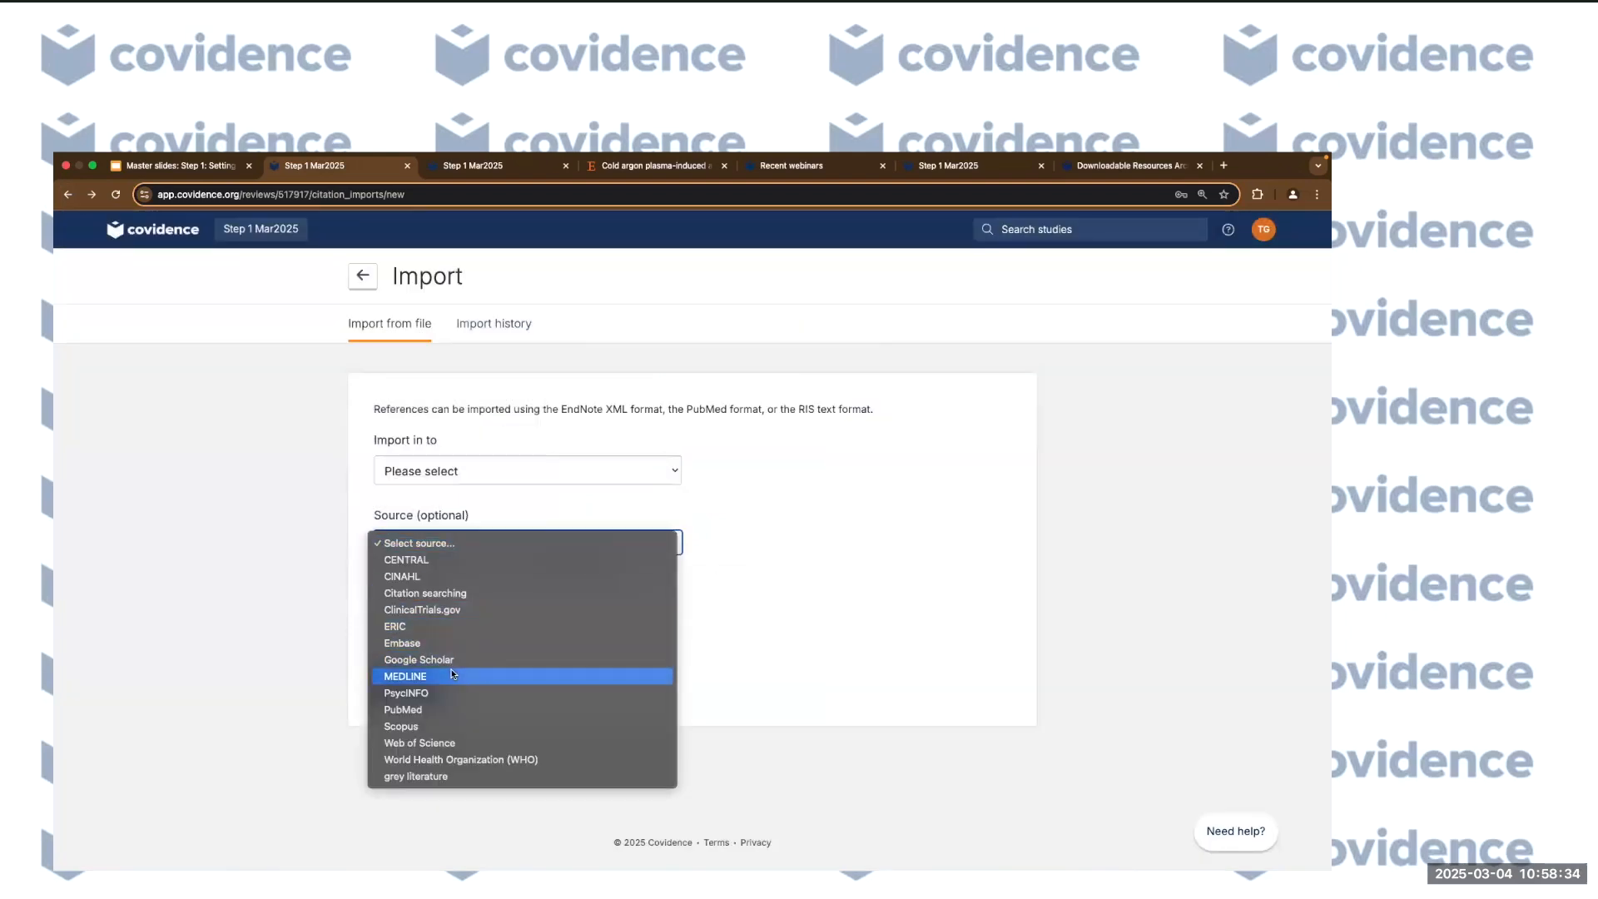
{"action": "left_click", "coordinate": [593, 776]}
{"action": "left_click", "coordinate": [838, 702]}
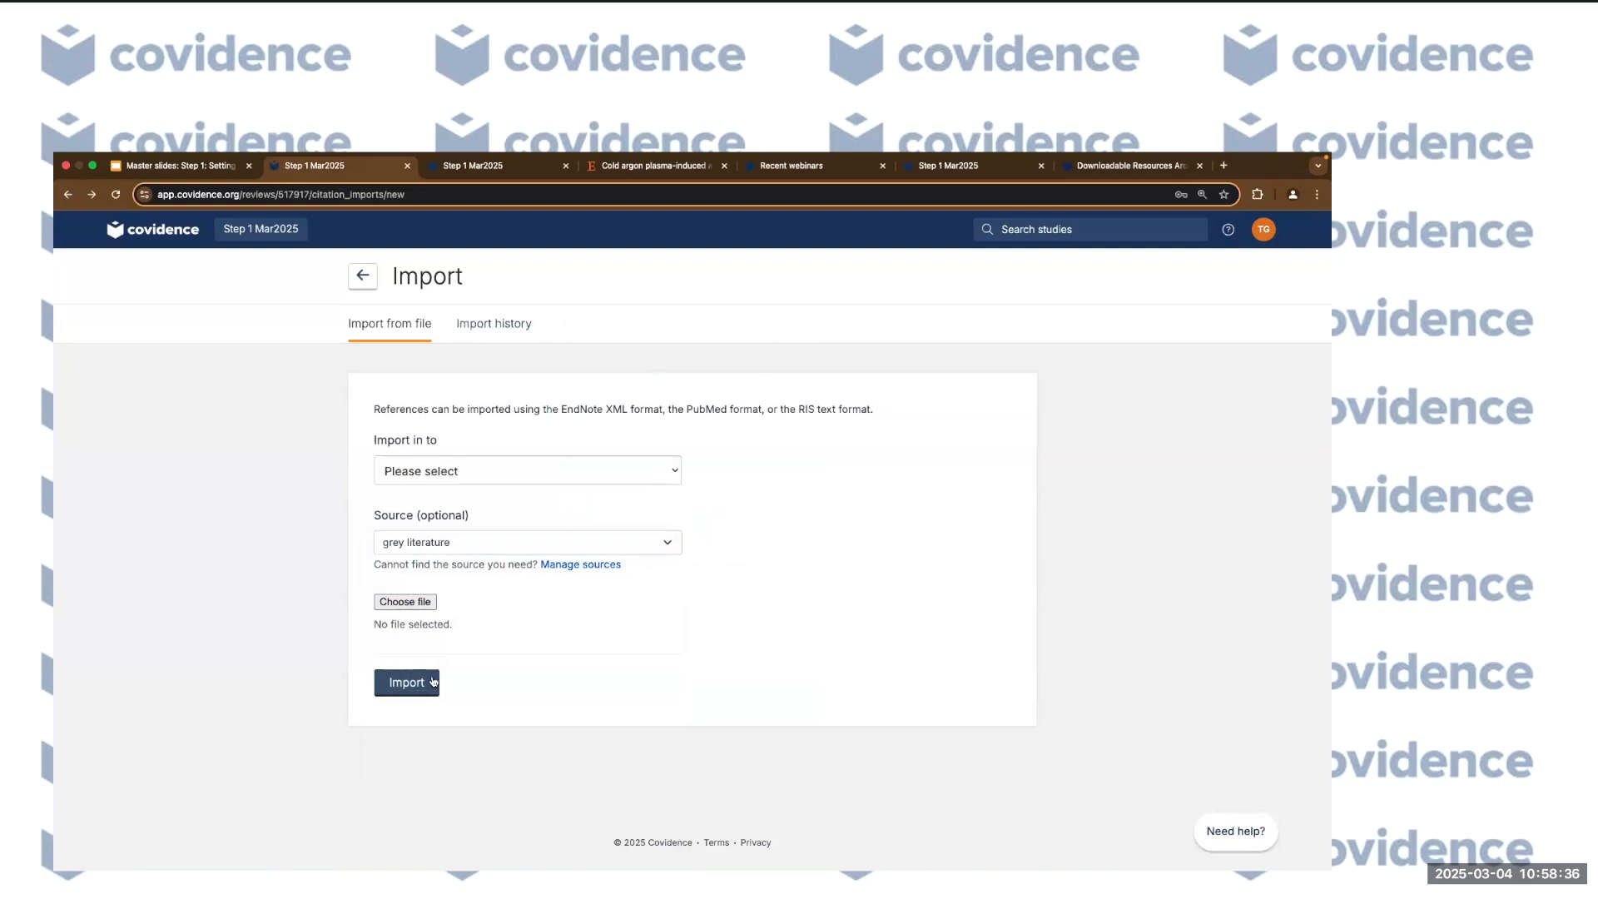
In Import history, edit the first import's sources, swapping ERIC for grey literature.
{"action": "left_click", "coordinate": [497, 334]}
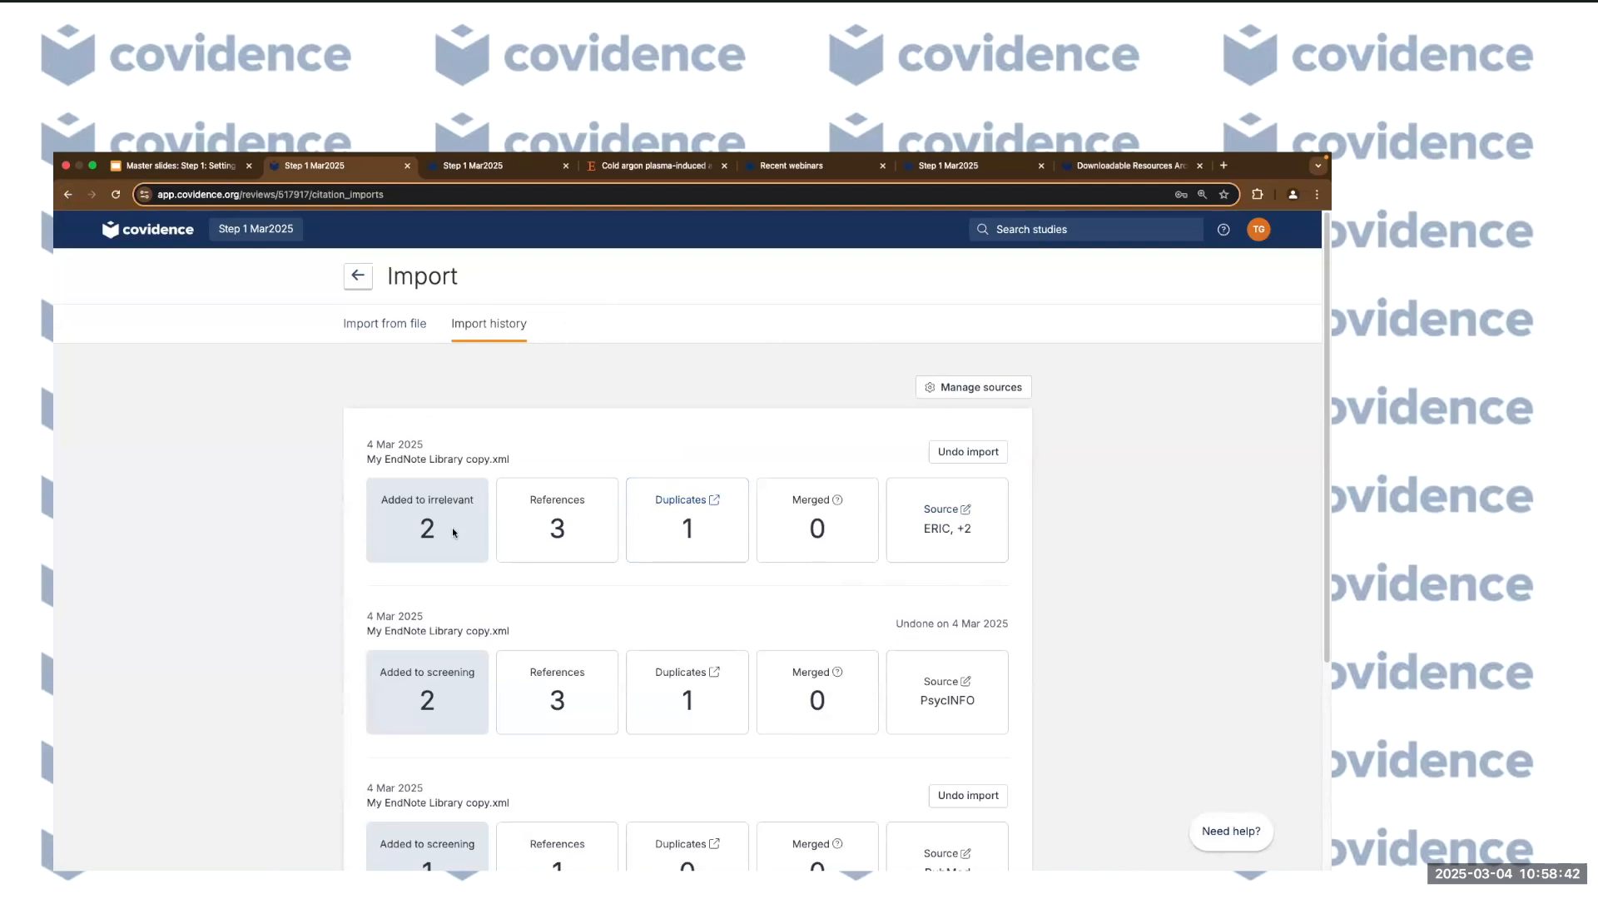
{"action": "left_click", "coordinate": [939, 519]}
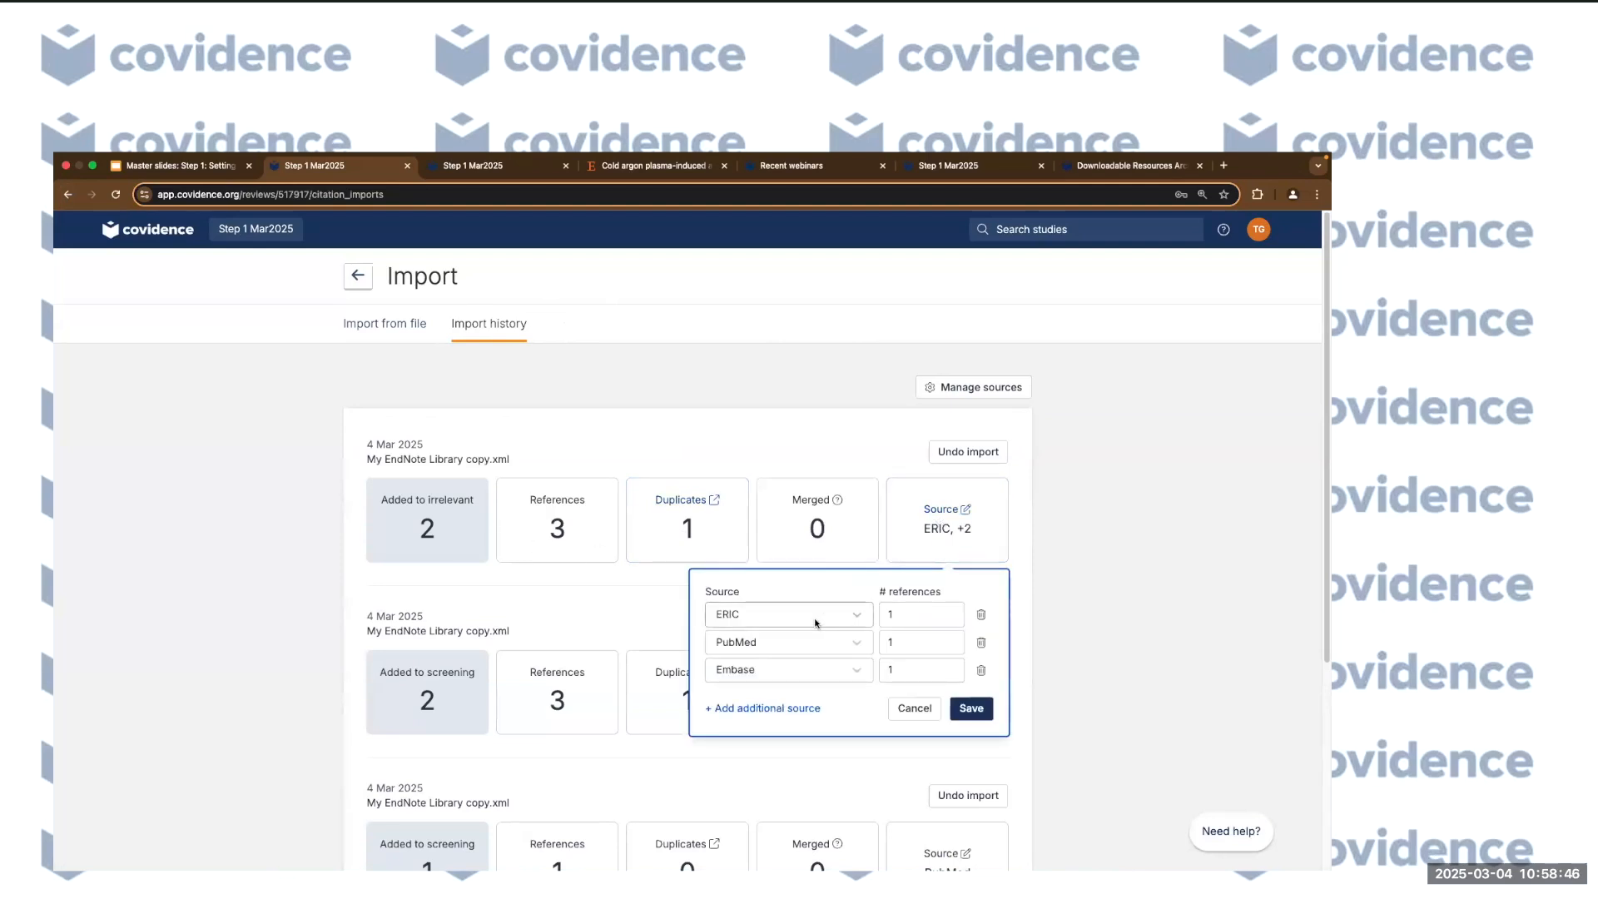
{"action": "left_click", "coordinate": [858, 618]}
{"action": "scroll", "coordinate": [803, 727], "scroll_direction": "down", "scroll_amount": 3}
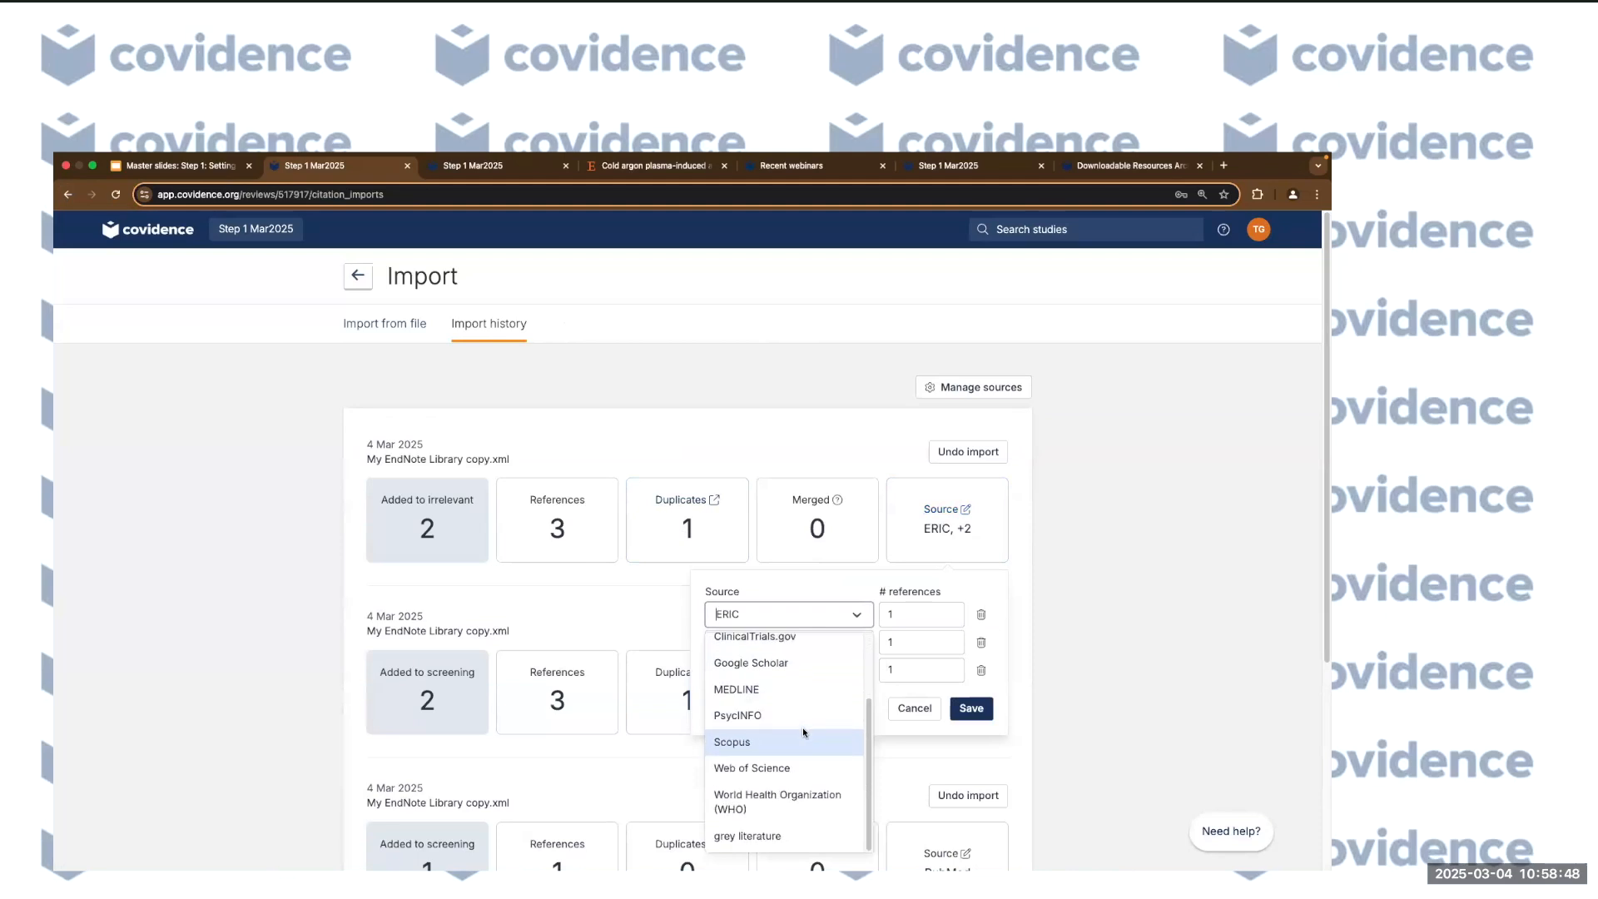
{"action": "left_click", "coordinate": [791, 834]}
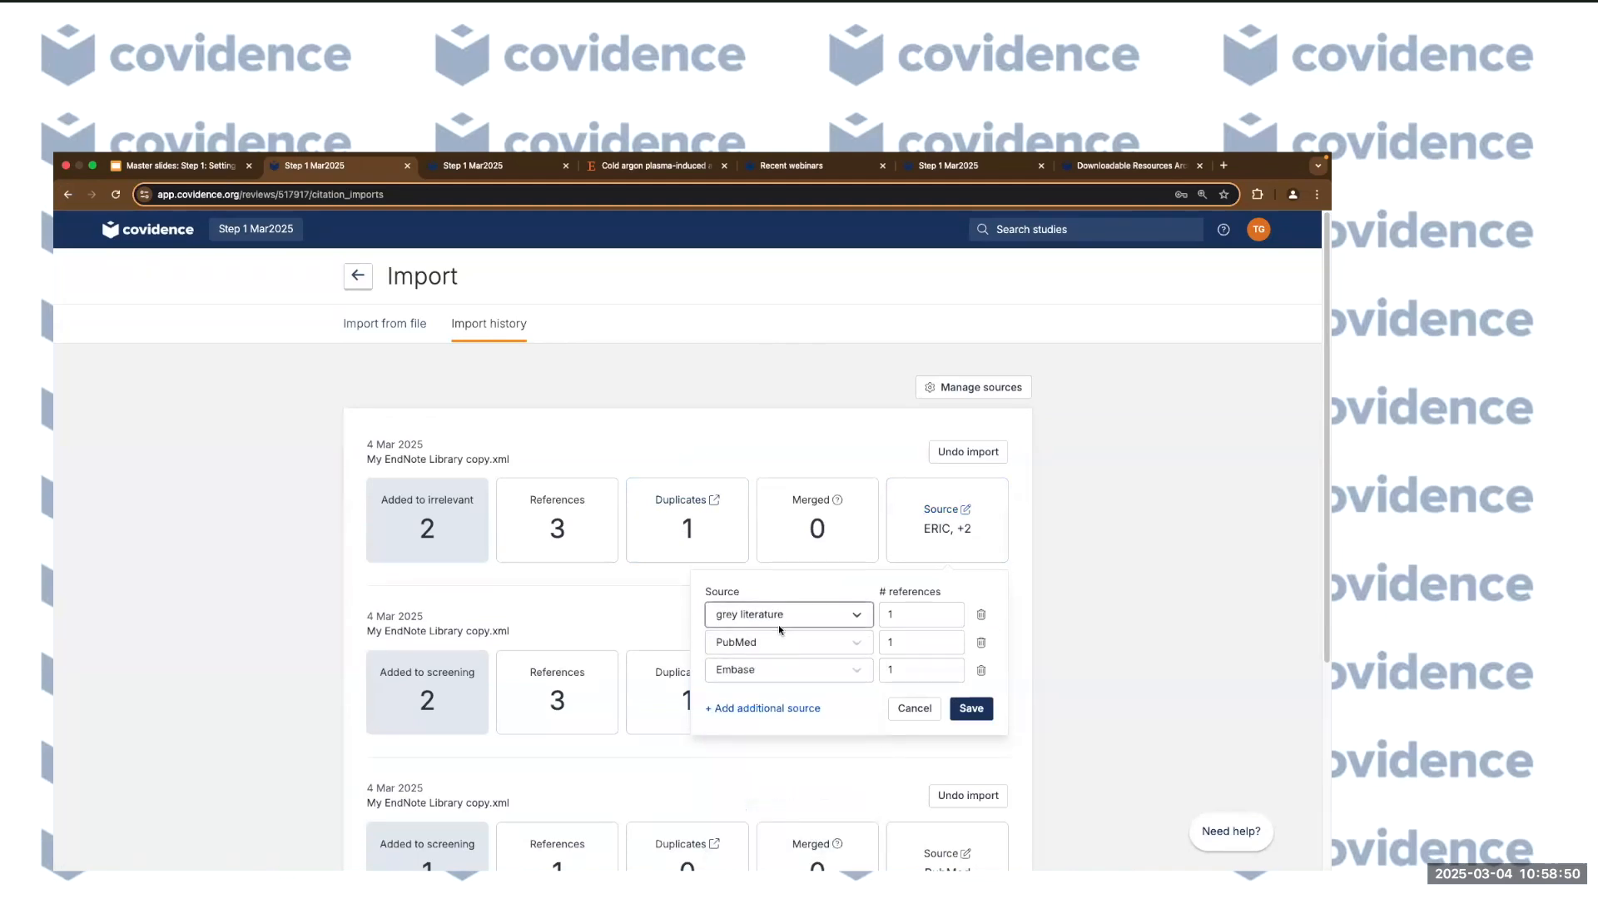
Add an empty source row, then cancel the changes and return to the Review Summary.
{"action": "left_click", "coordinate": [760, 708]}
{"action": "left_click", "coordinate": [795, 697]}
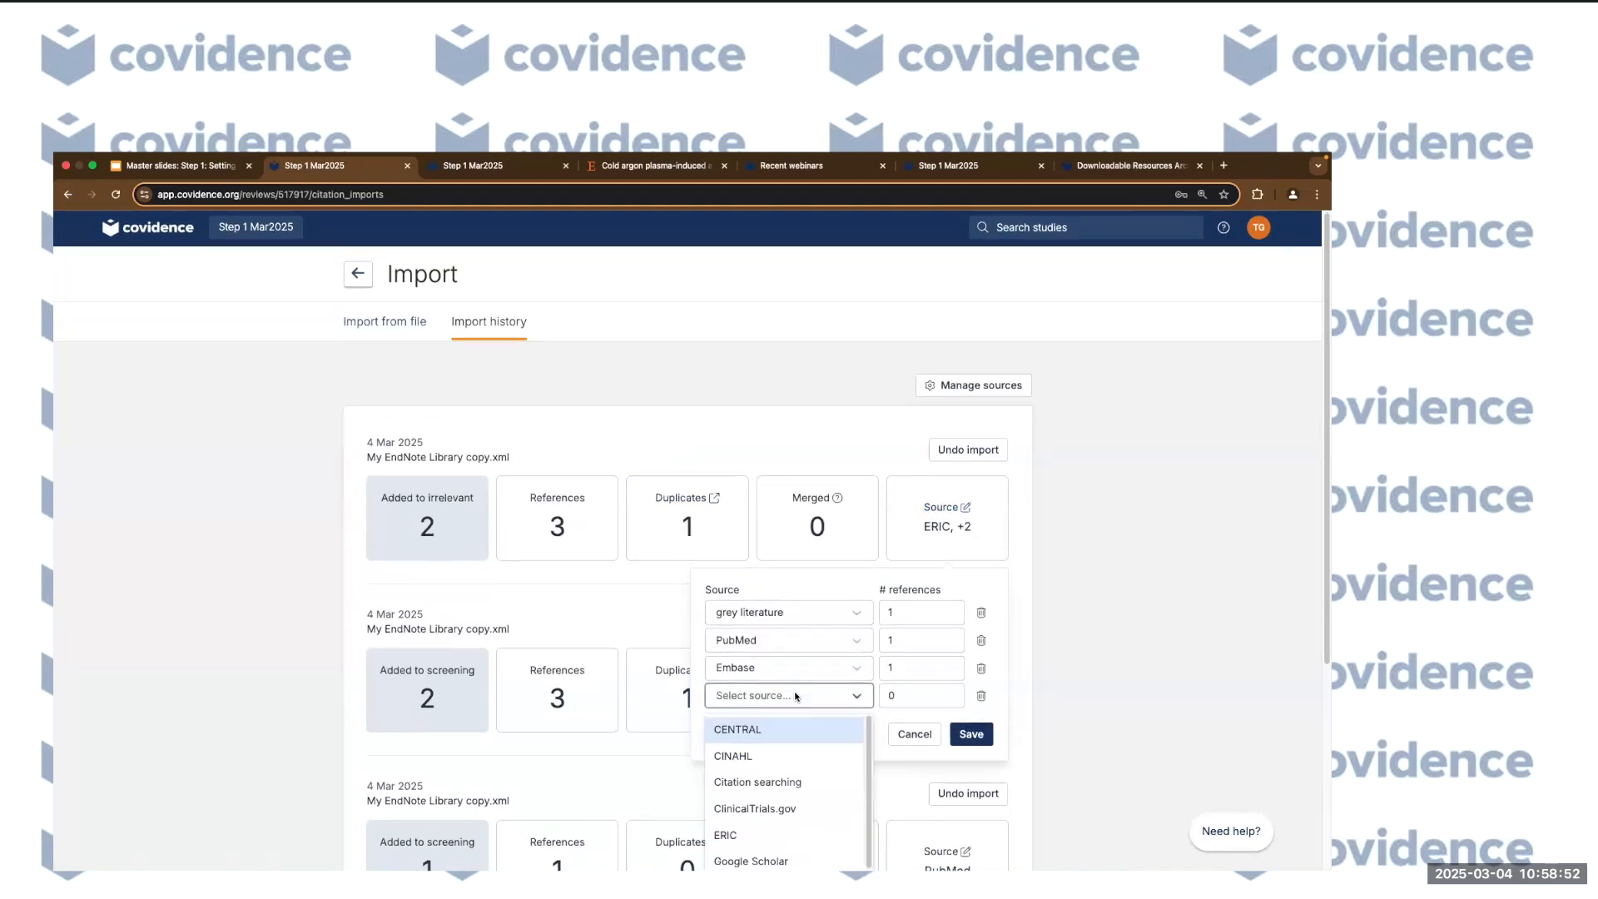
{"action": "scroll", "coordinate": [792, 775], "scroll_direction": "down", "scroll_amount": 2}
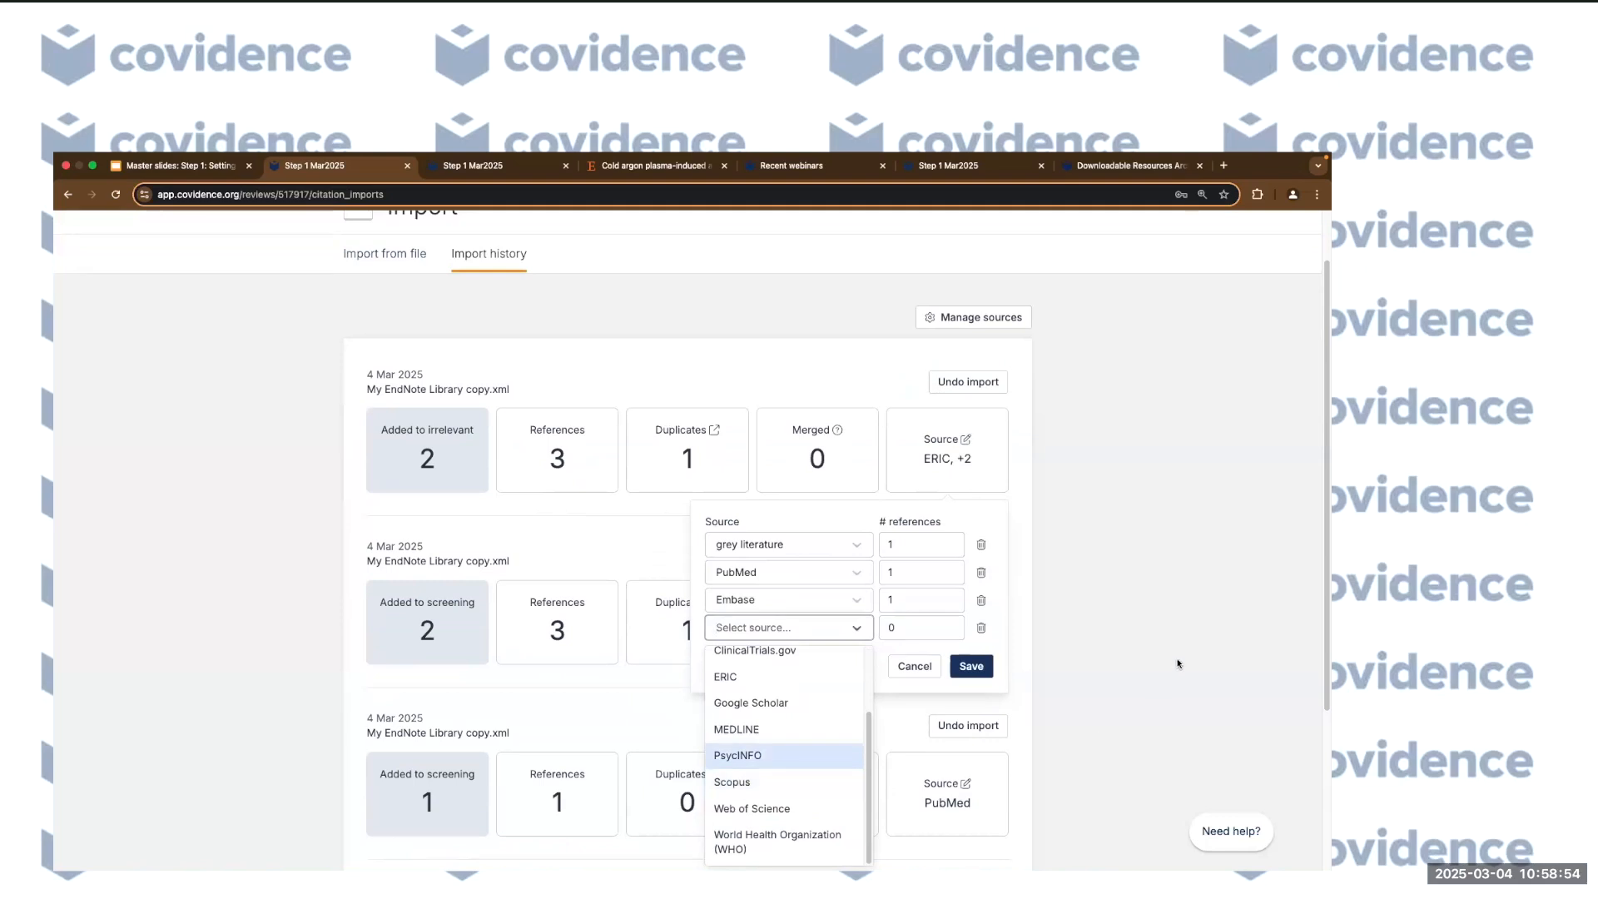
{"action": "left_click", "coordinate": [1142, 651]}
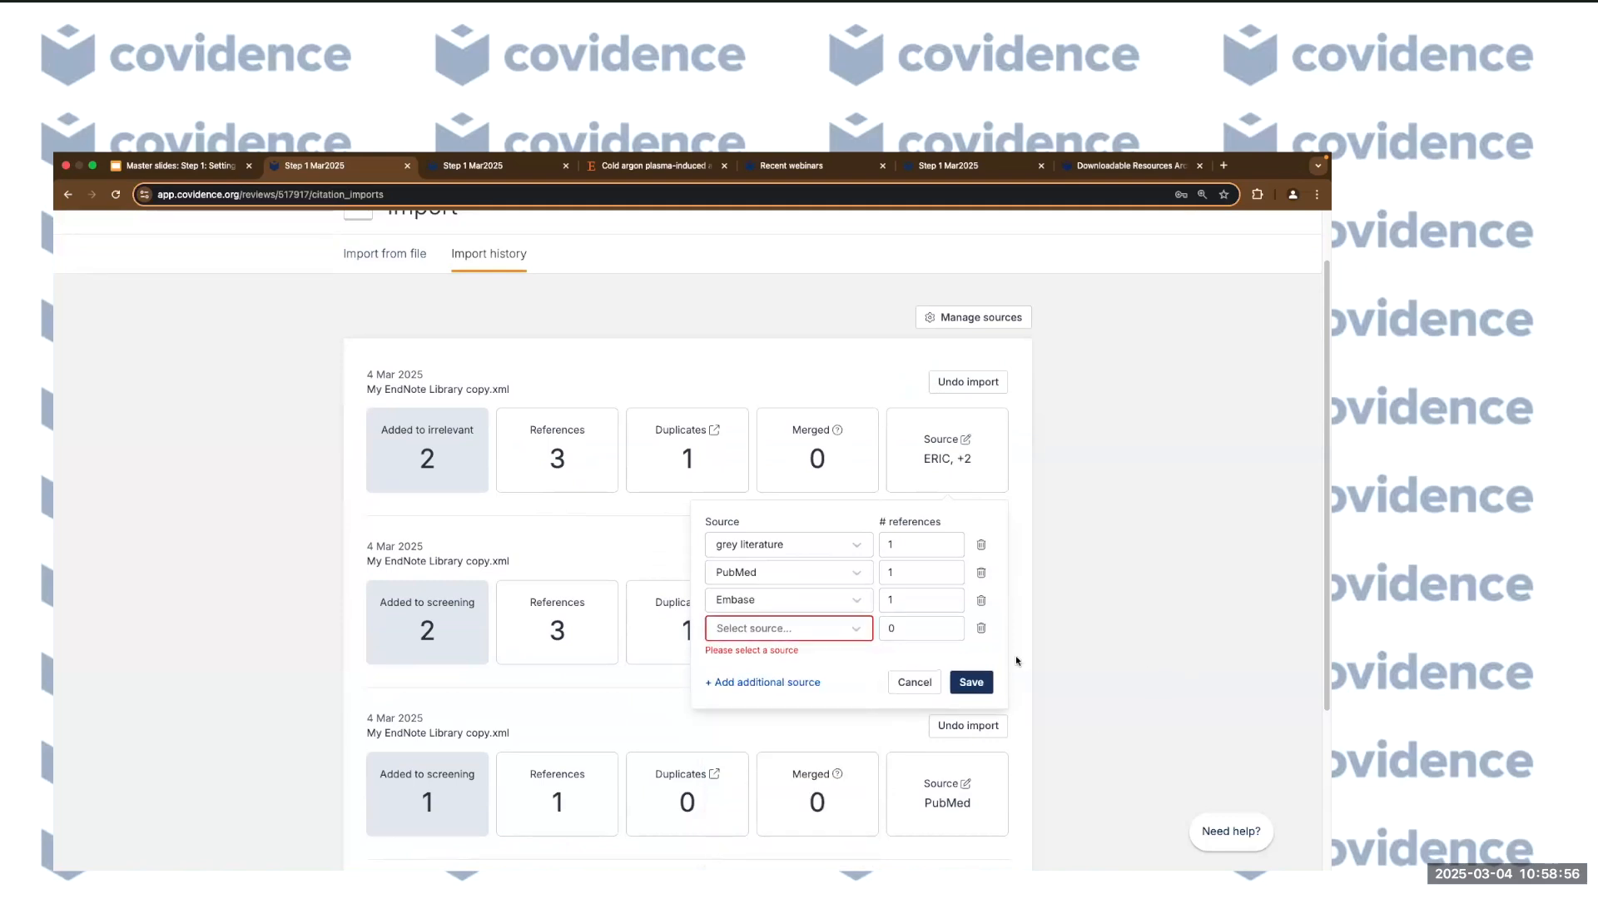
{"action": "left_click", "coordinate": [913, 681]}
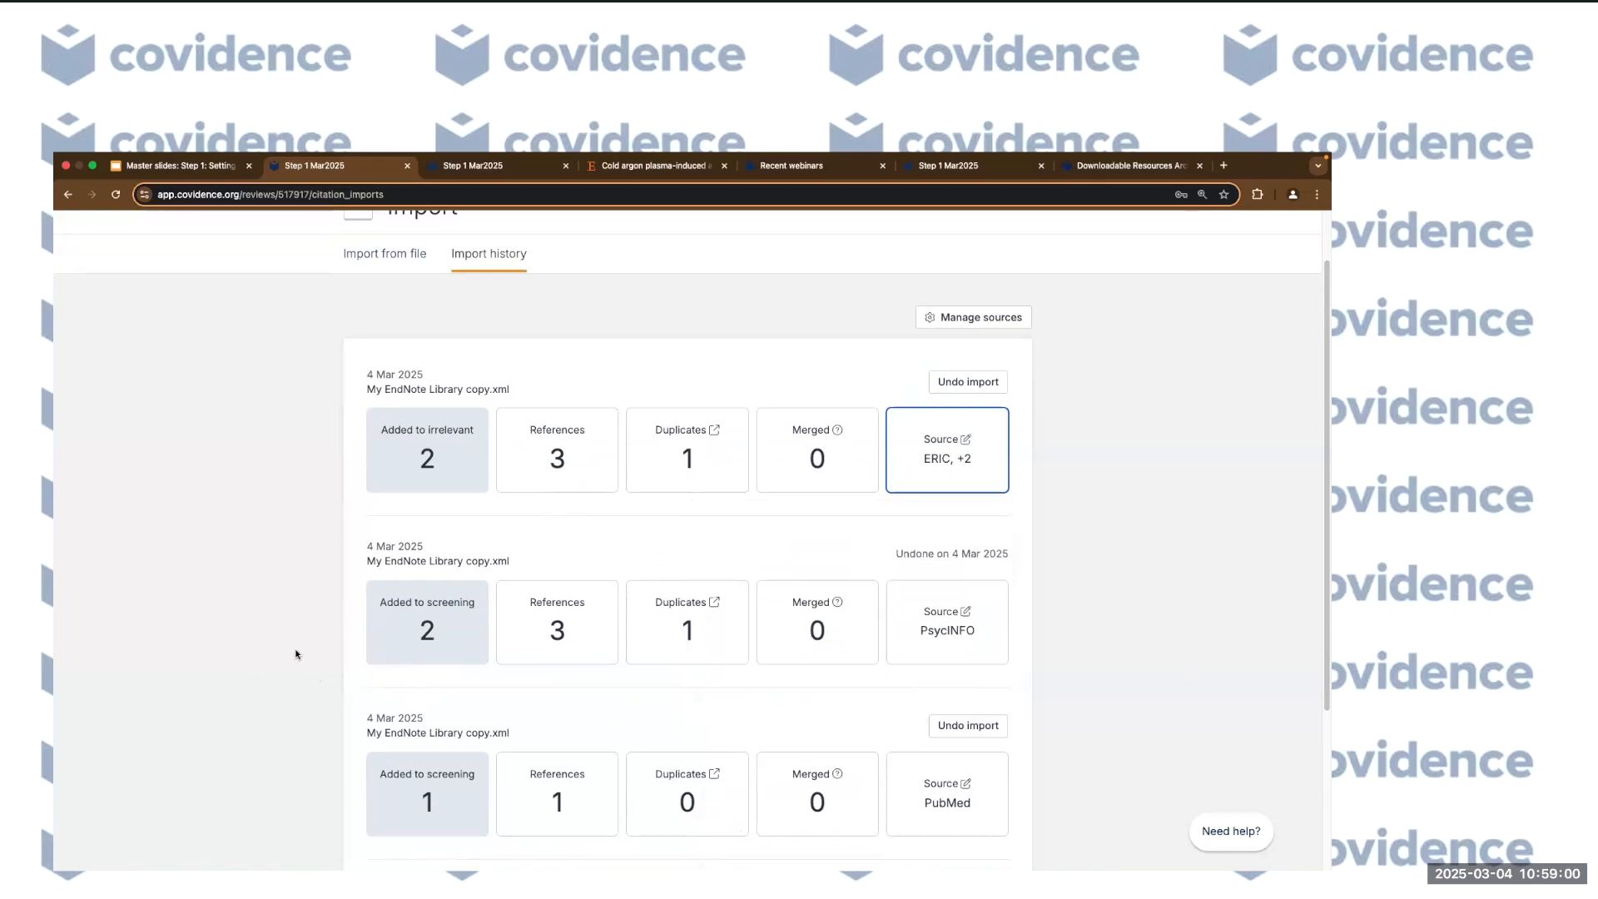
{"action": "scroll", "coordinate": [358, 448], "scroll_direction": "up", "scroll_amount": 2}
{"action": "left_click", "coordinate": [352, 288]}
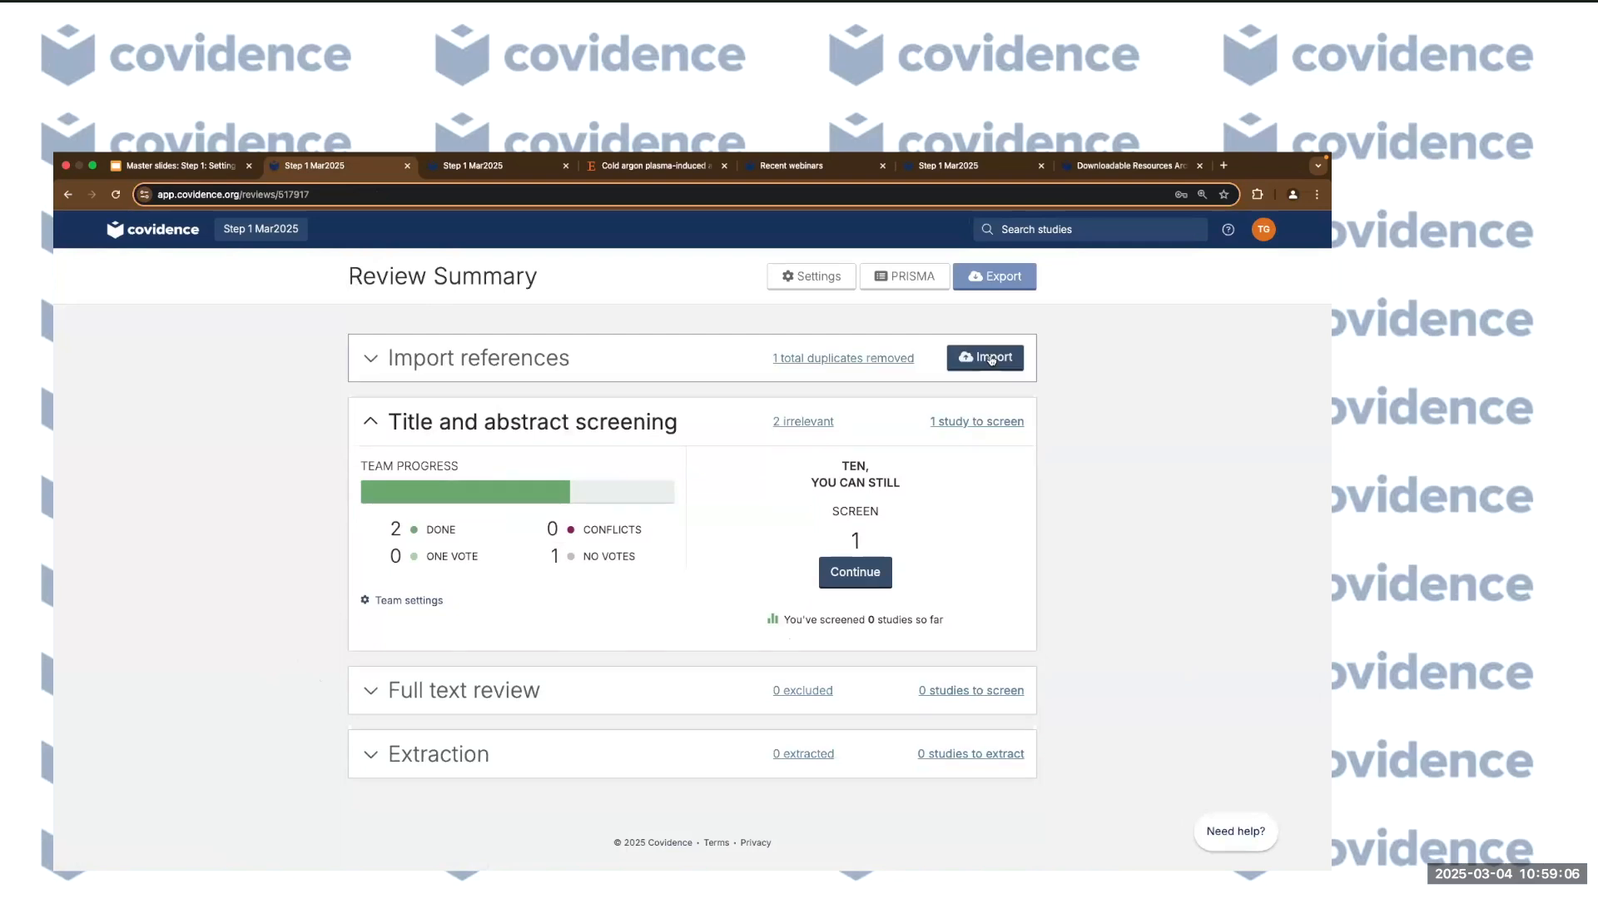
From the Import page's source manager, add 'news article' as a custom source.
{"action": "left_click", "coordinate": [990, 357]}
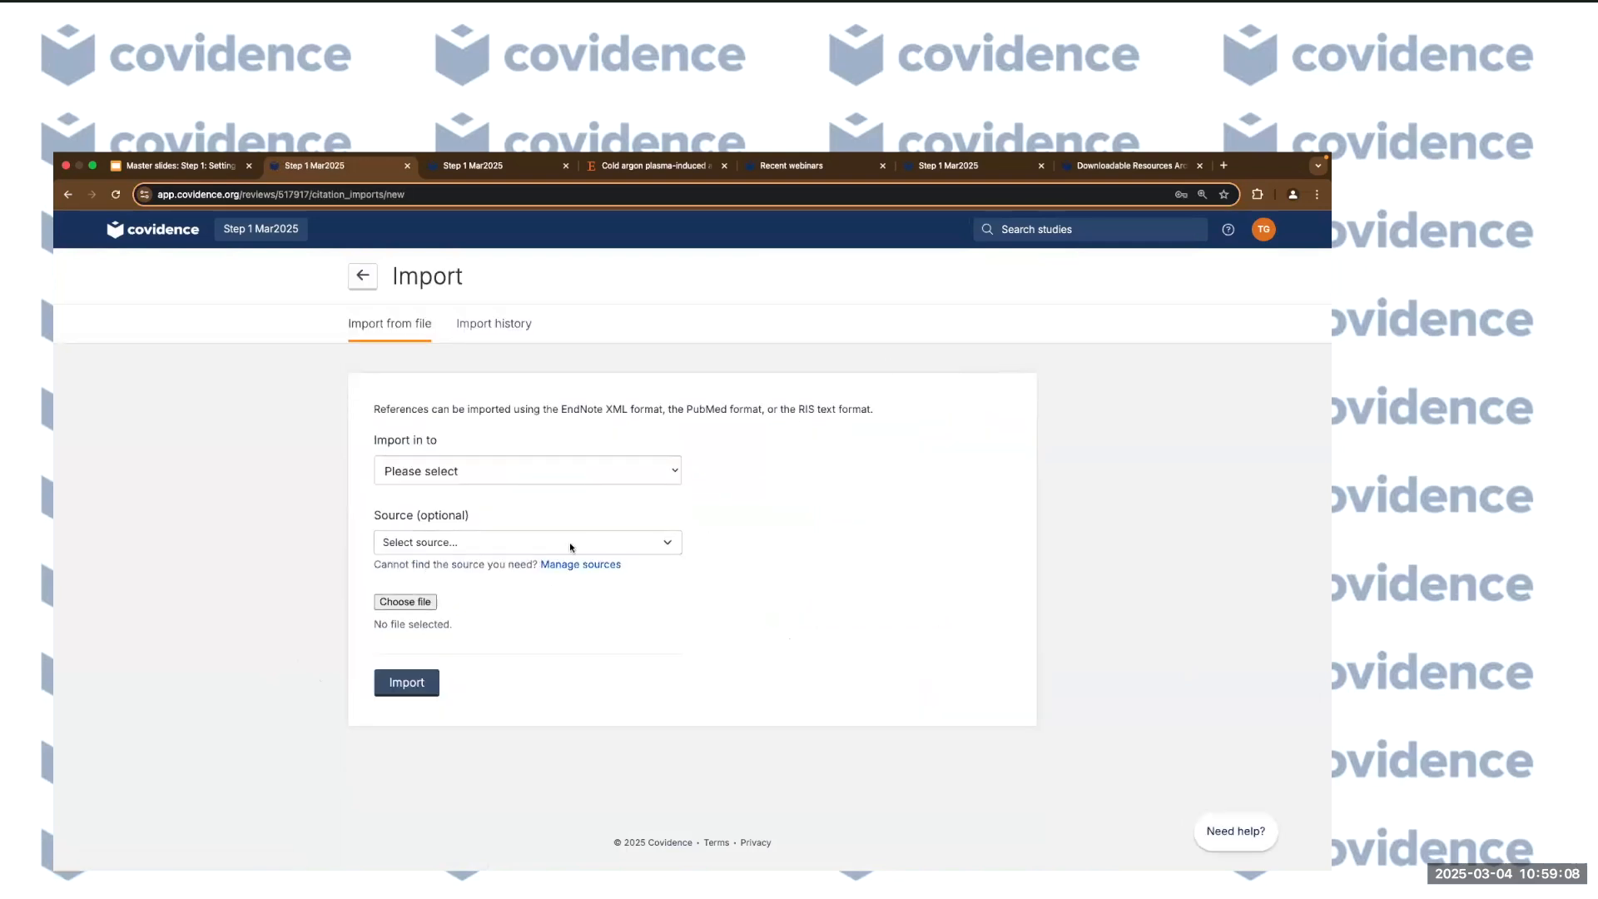
{"action": "left_click", "coordinate": [574, 565]}
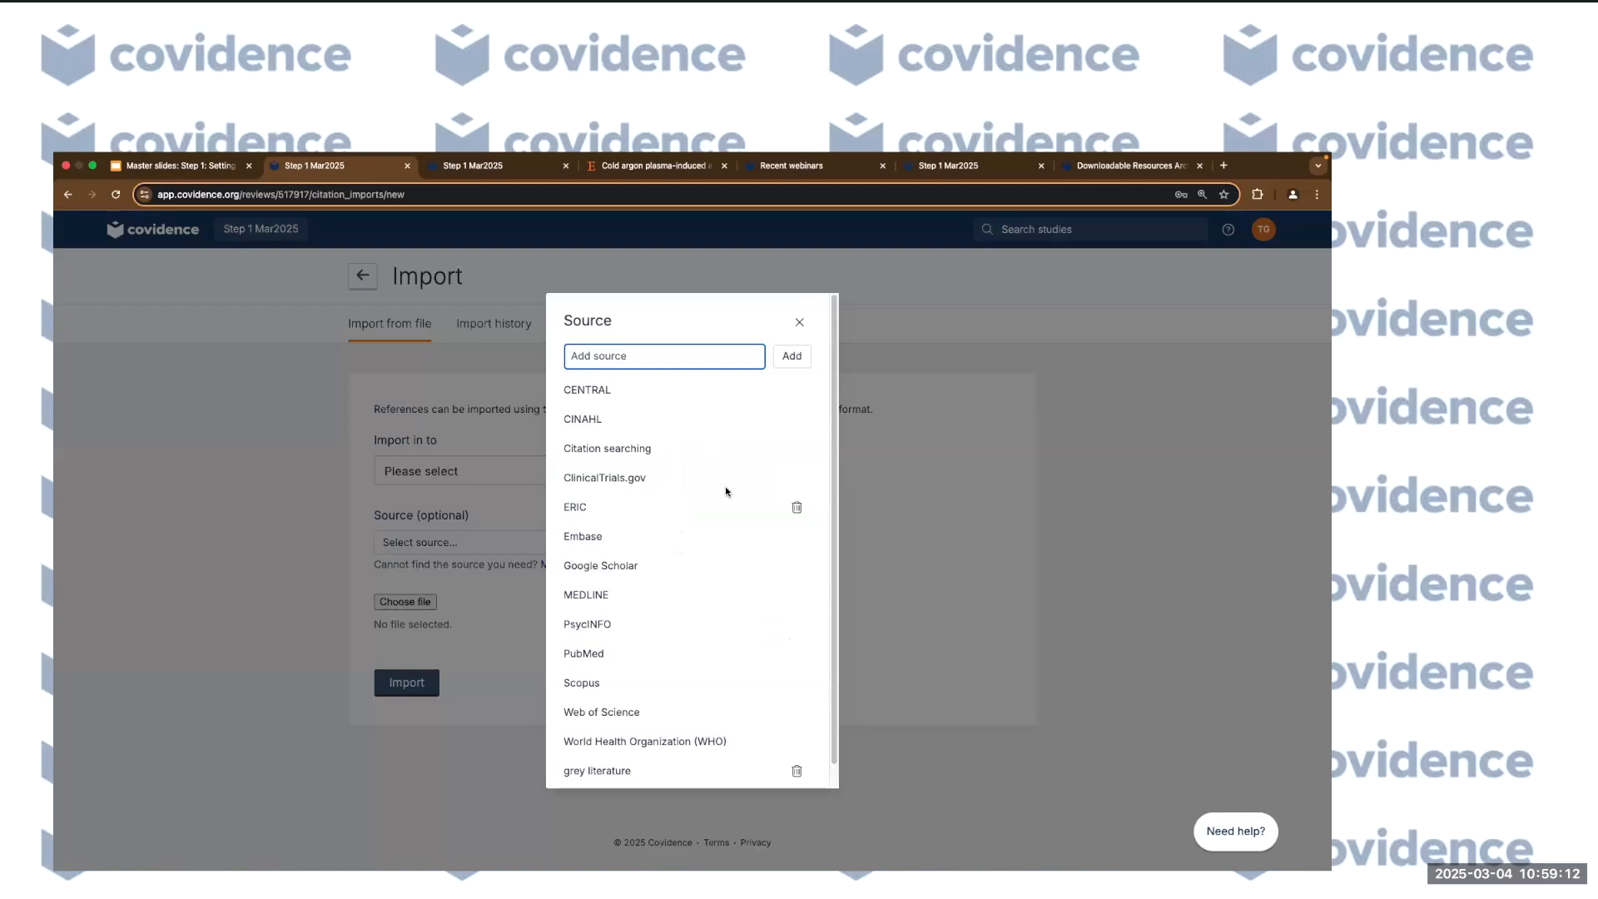
{"action": "type", "text": "new "}
{"action": "type", "text": " article"}
{"action": "left_click", "coordinate": [799, 356]}
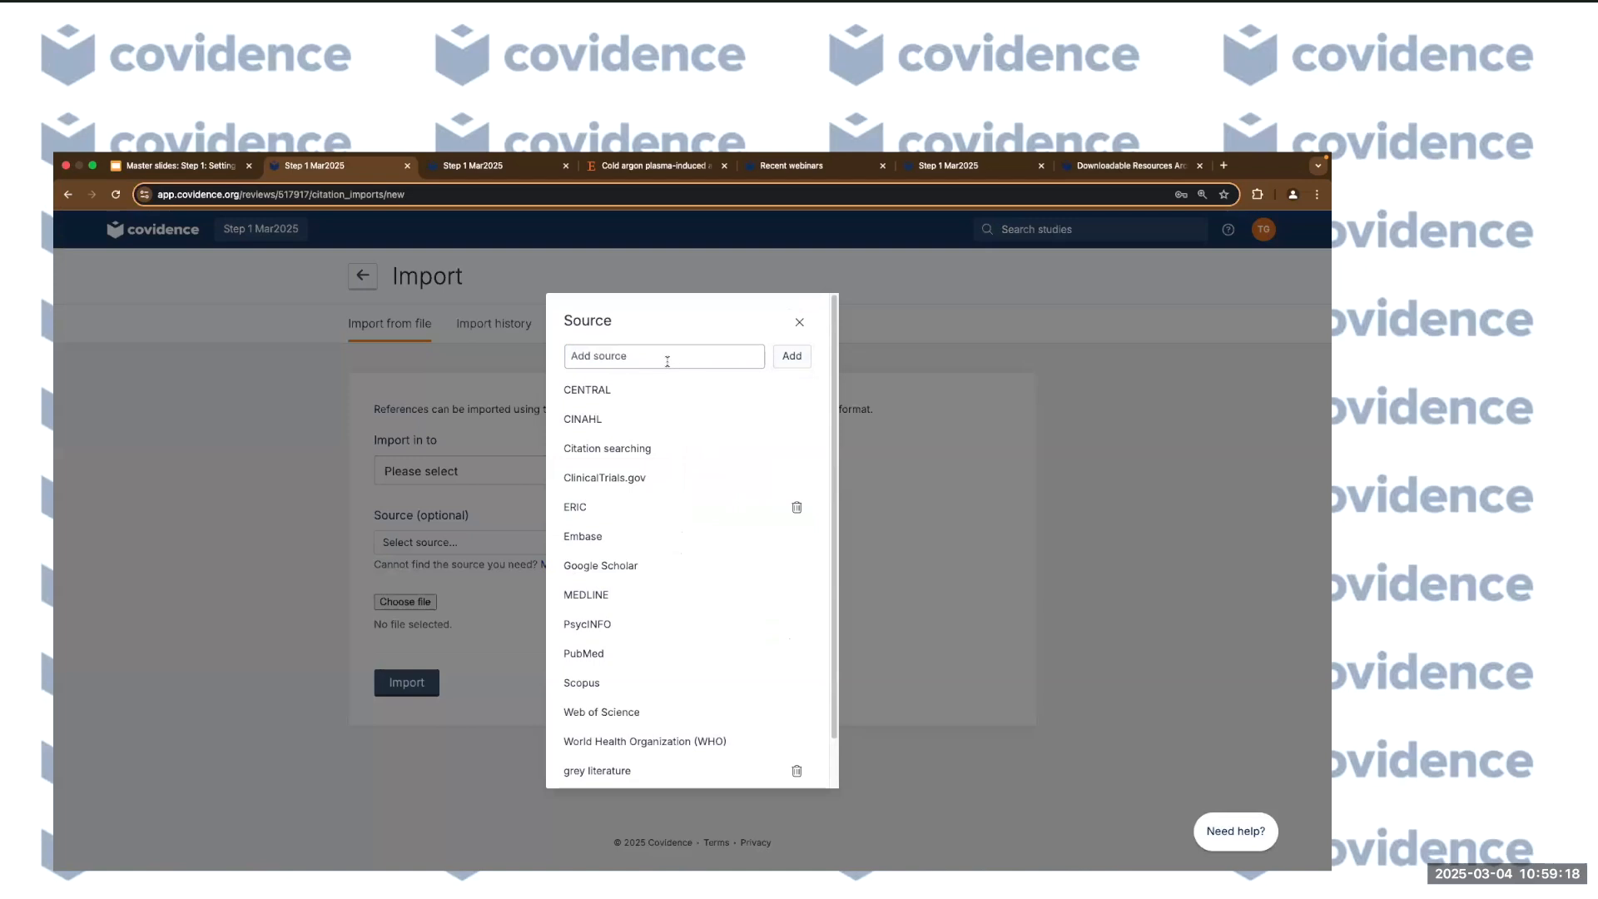
{"action": "scroll", "coordinate": [746, 636], "scroll_direction": "down", "scroll_amount": 1}
{"action": "scroll", "coordinate": [674, 588], "scroll_direction": "up", "scroll_amount": 1}
Add 'blogs' and 'Youtube' as further custom sources.
{"action": "left_click", "coordinate": [614, 359]}
{"action": "type", "text": "blogs"}
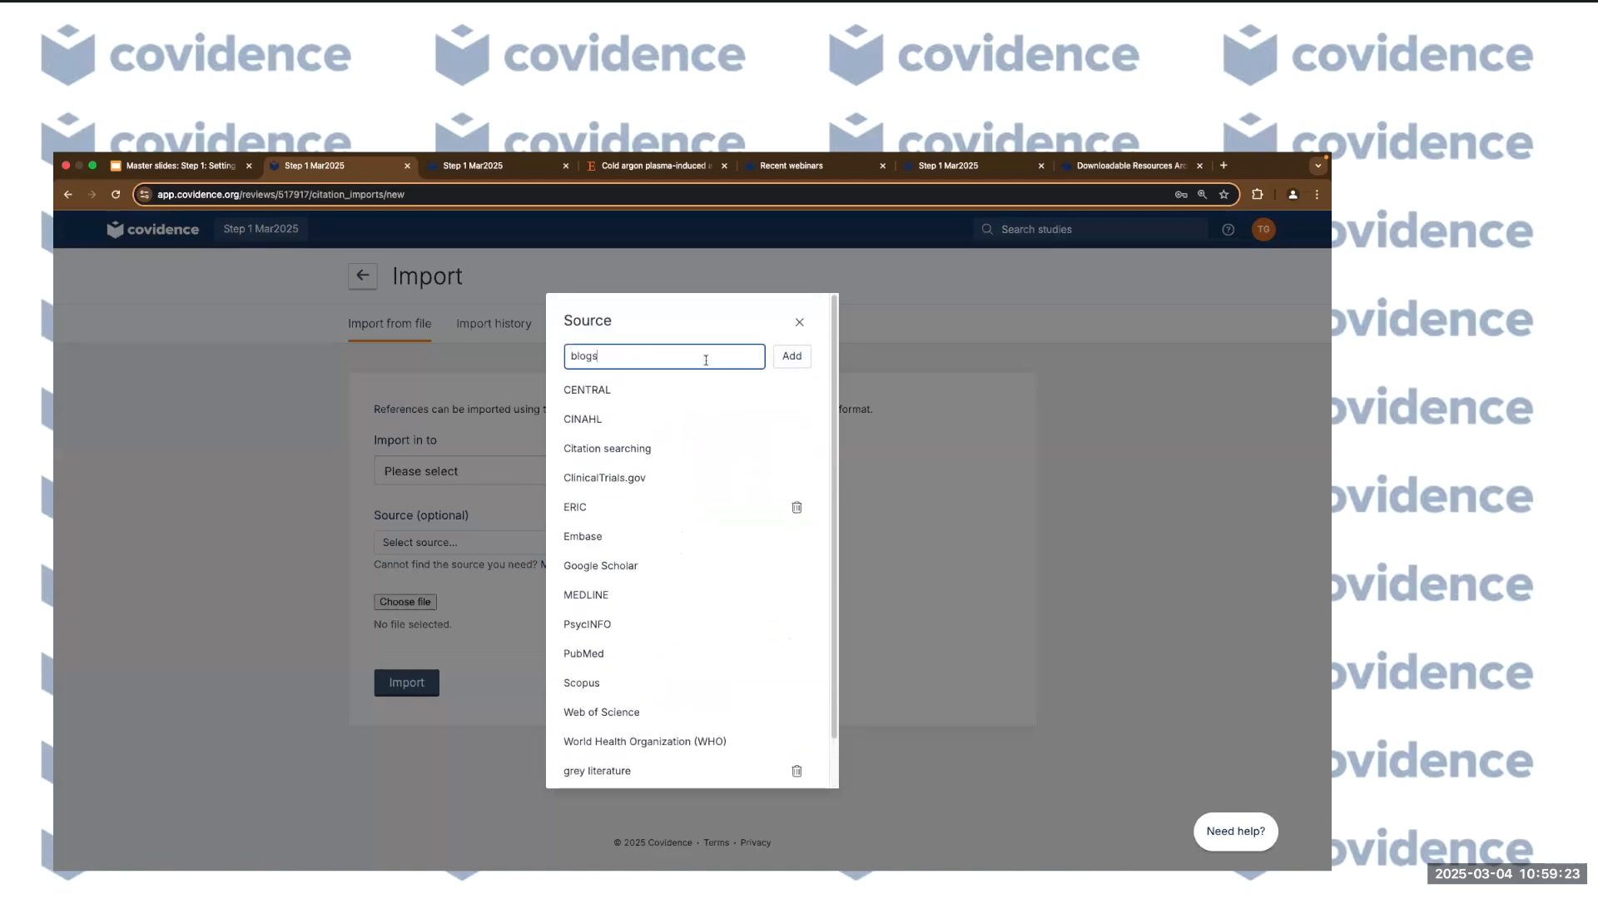
{"action": "left_click", "coordinate": [791, 357]}
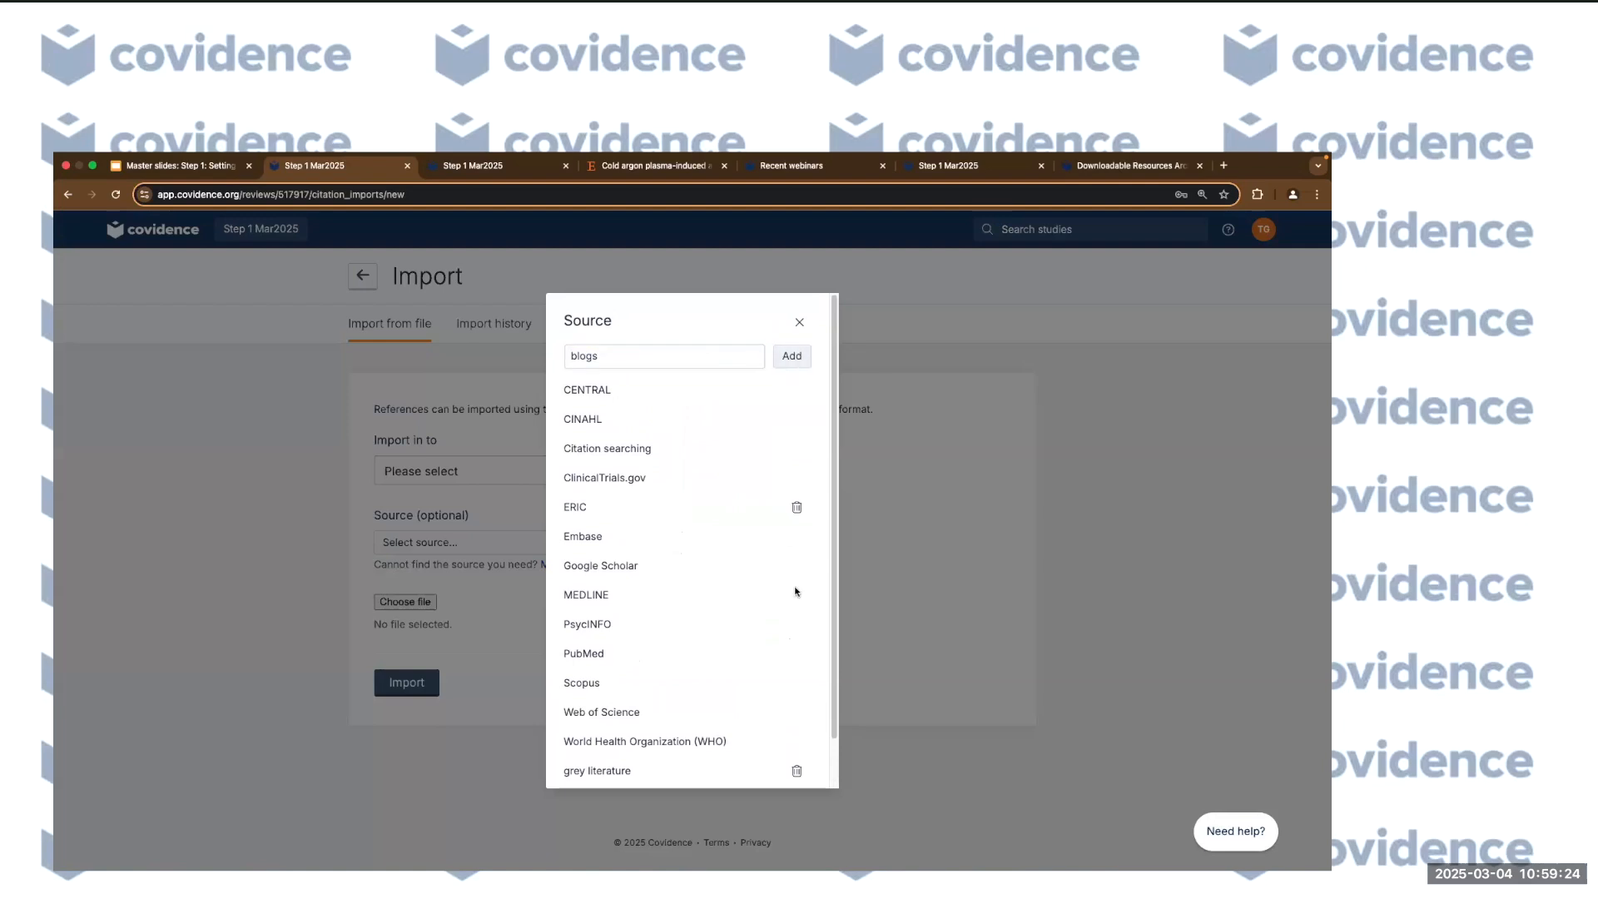
{"action": "left_click", "coordinate": [636, 356]}
{"action": "type", "text": "Youtube"}
{"action": "left_click", "coordinate": [788, 355]}
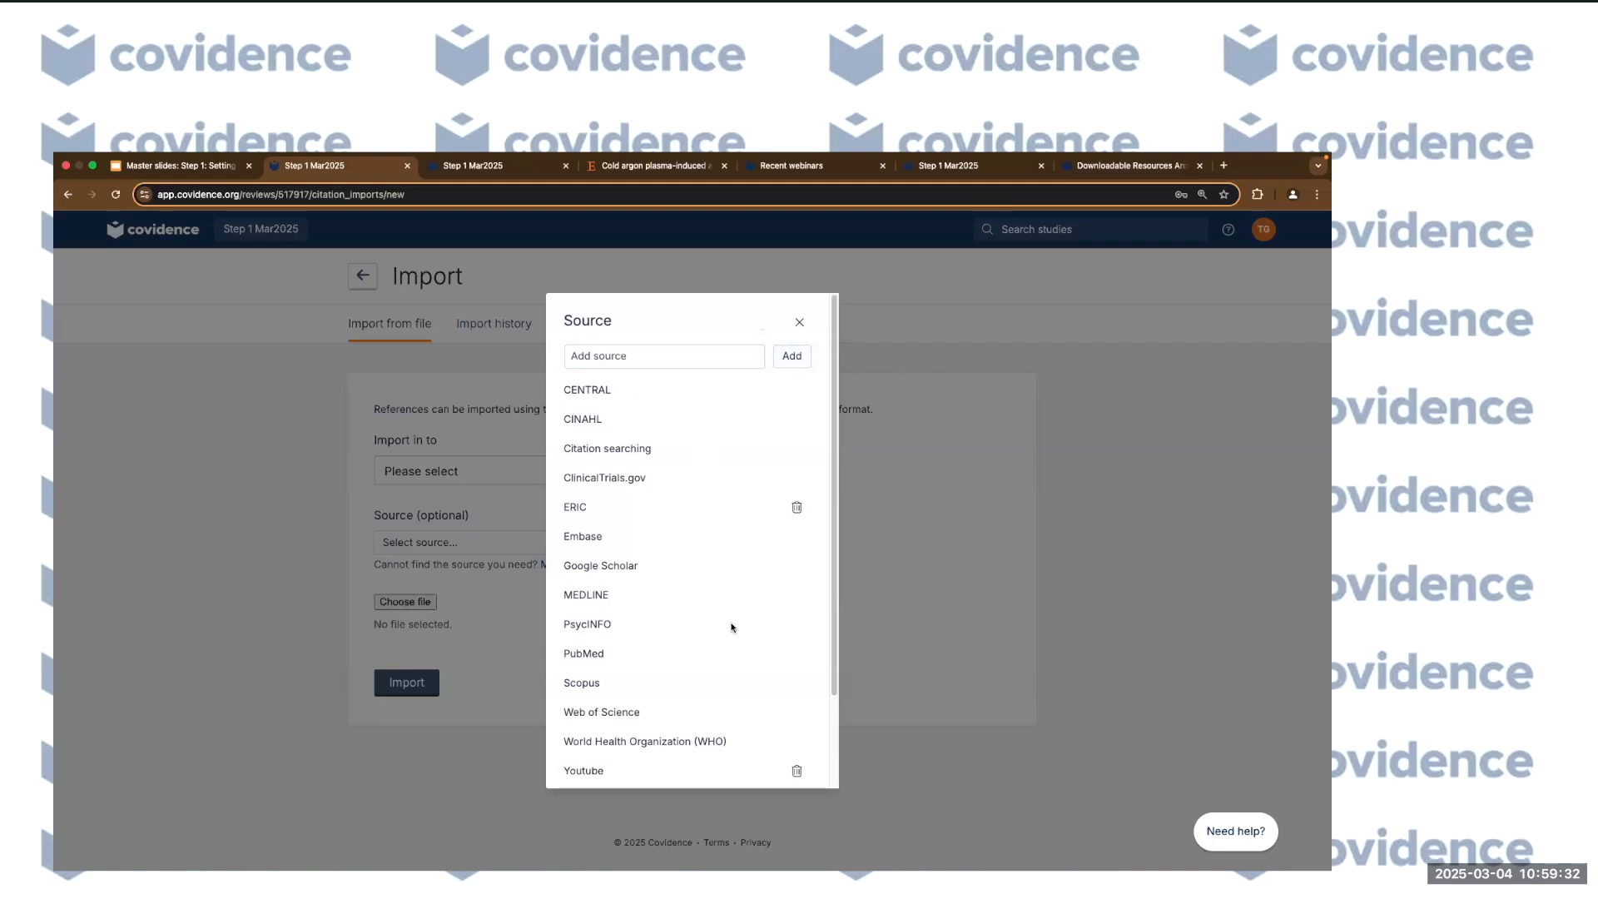
{"action": "scroll", "coordinate": [718, 666], "scroll_direction": "down", "scroll_amount": 3}
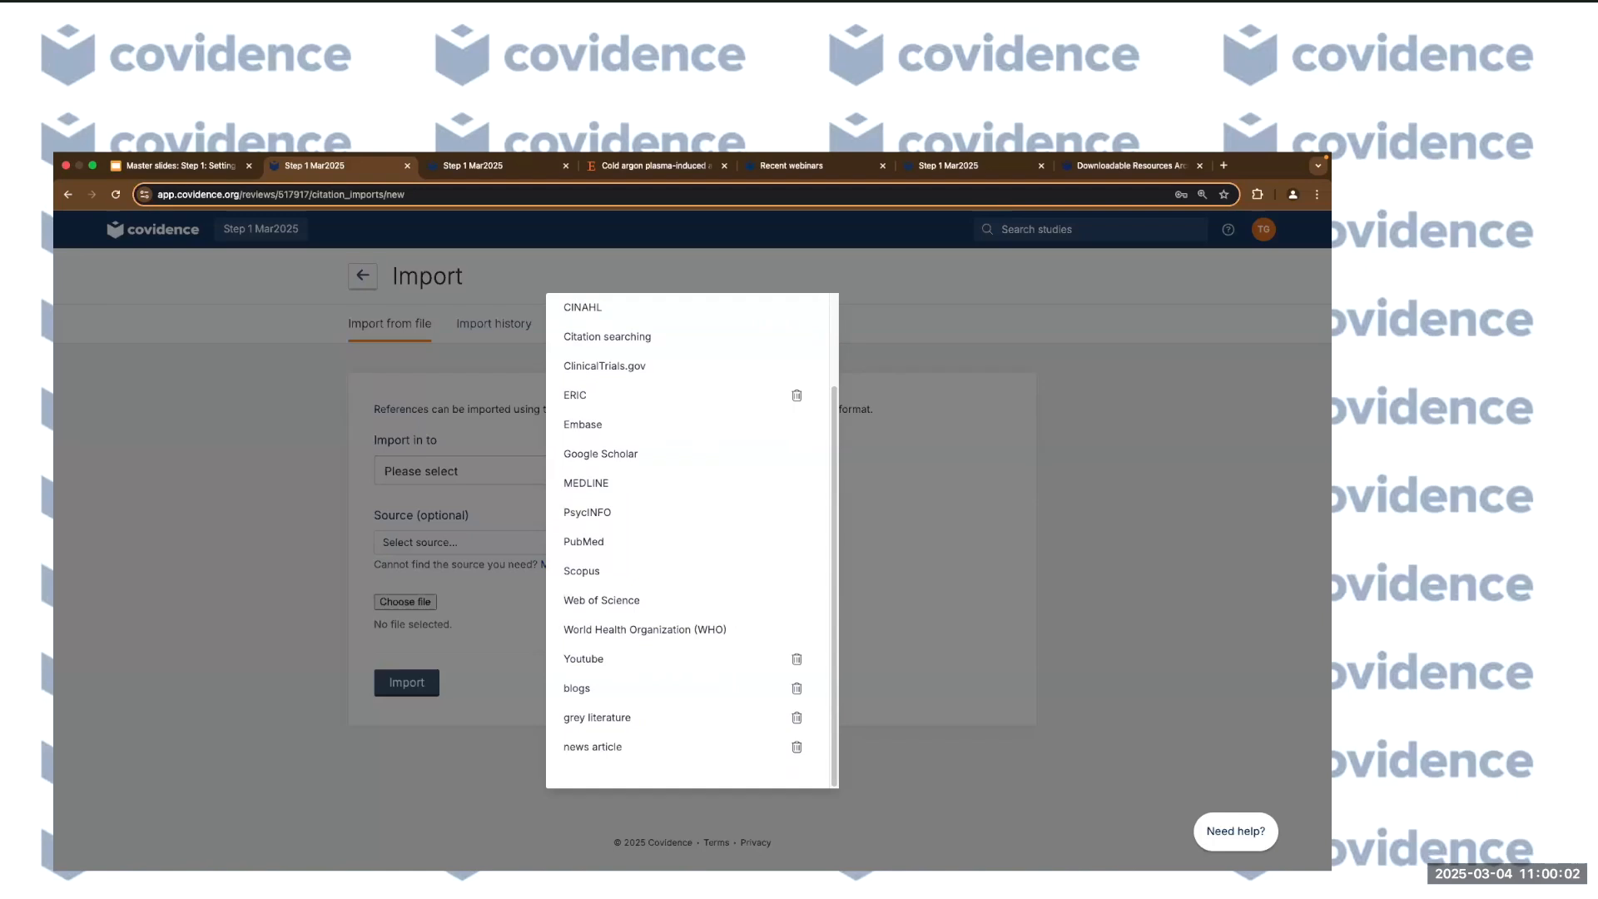
Close the sources window and view the Import history with the 3-reference import.
{"action": "left_click", "coordinate": [966, 355]}
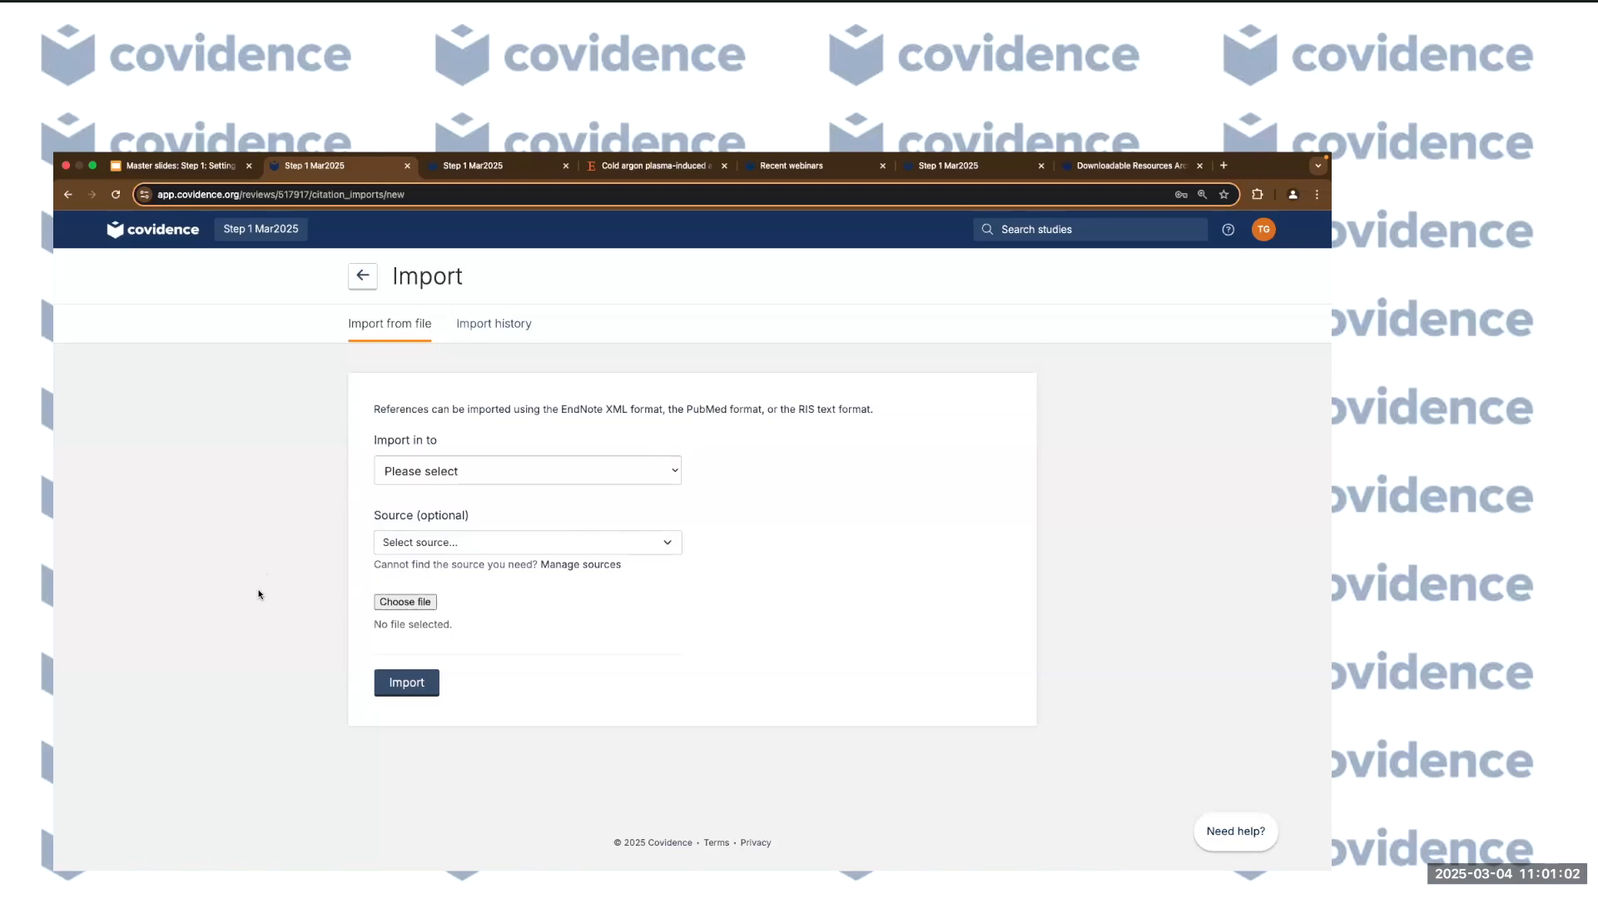
{"action": "left_click", "coordinate": [524, 333]}
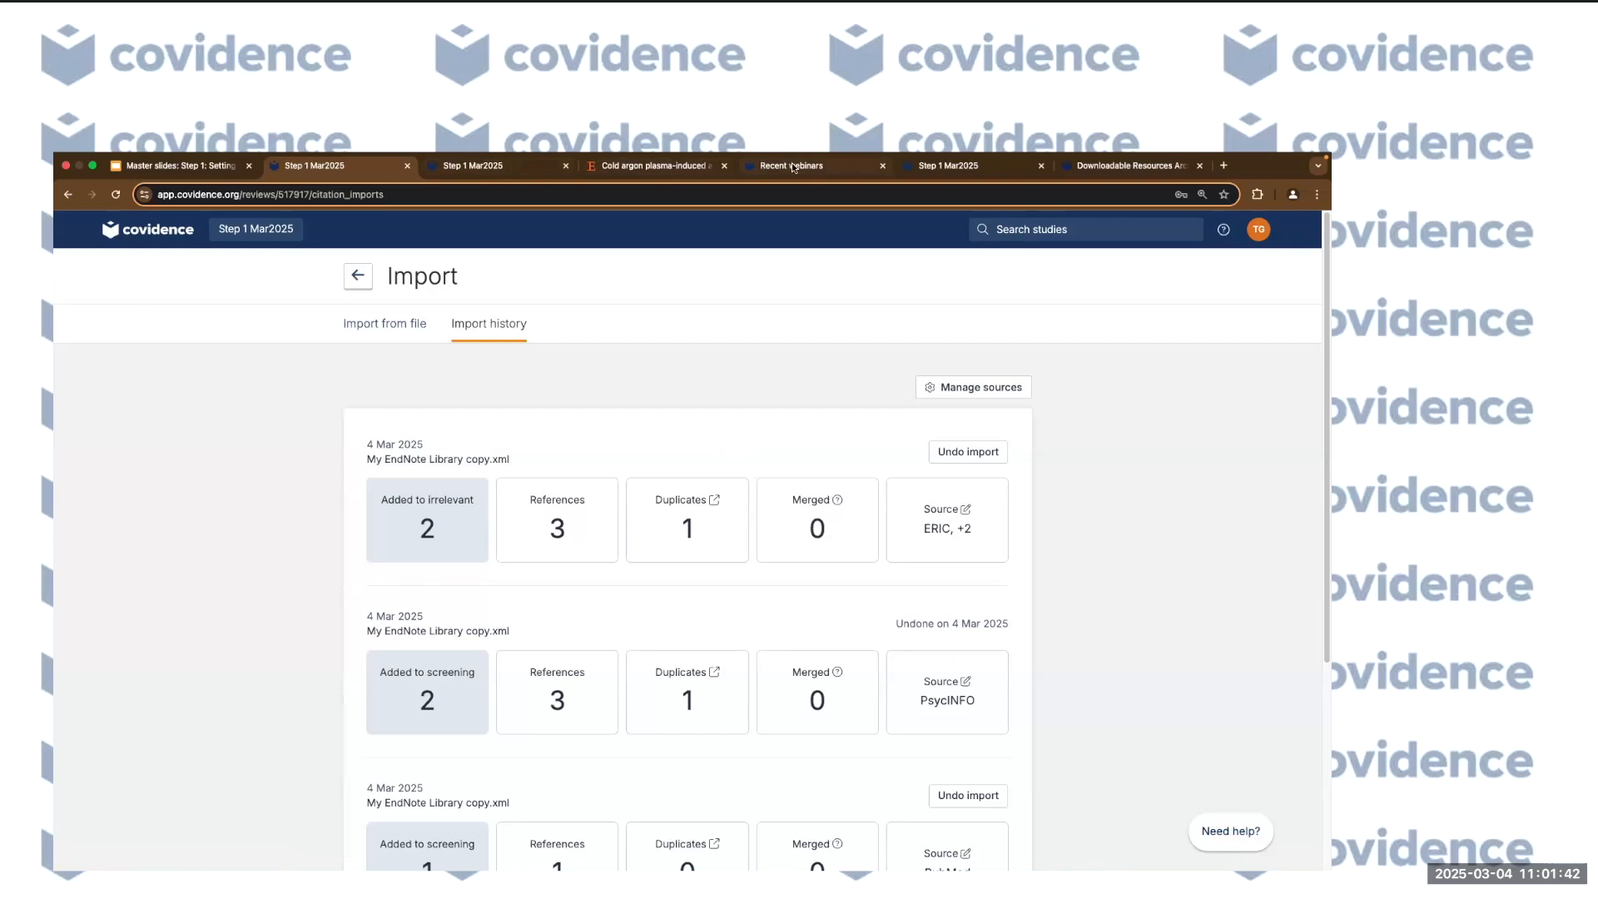
Look through the webinars, team settings and downloadable resources browser tabs.
{"action": "left_click", "coordinate": [763, 164]}
{"action": "scroll", "coordinate": [703, 571], "scroll_direction": "down", "scroll_amount": 5}
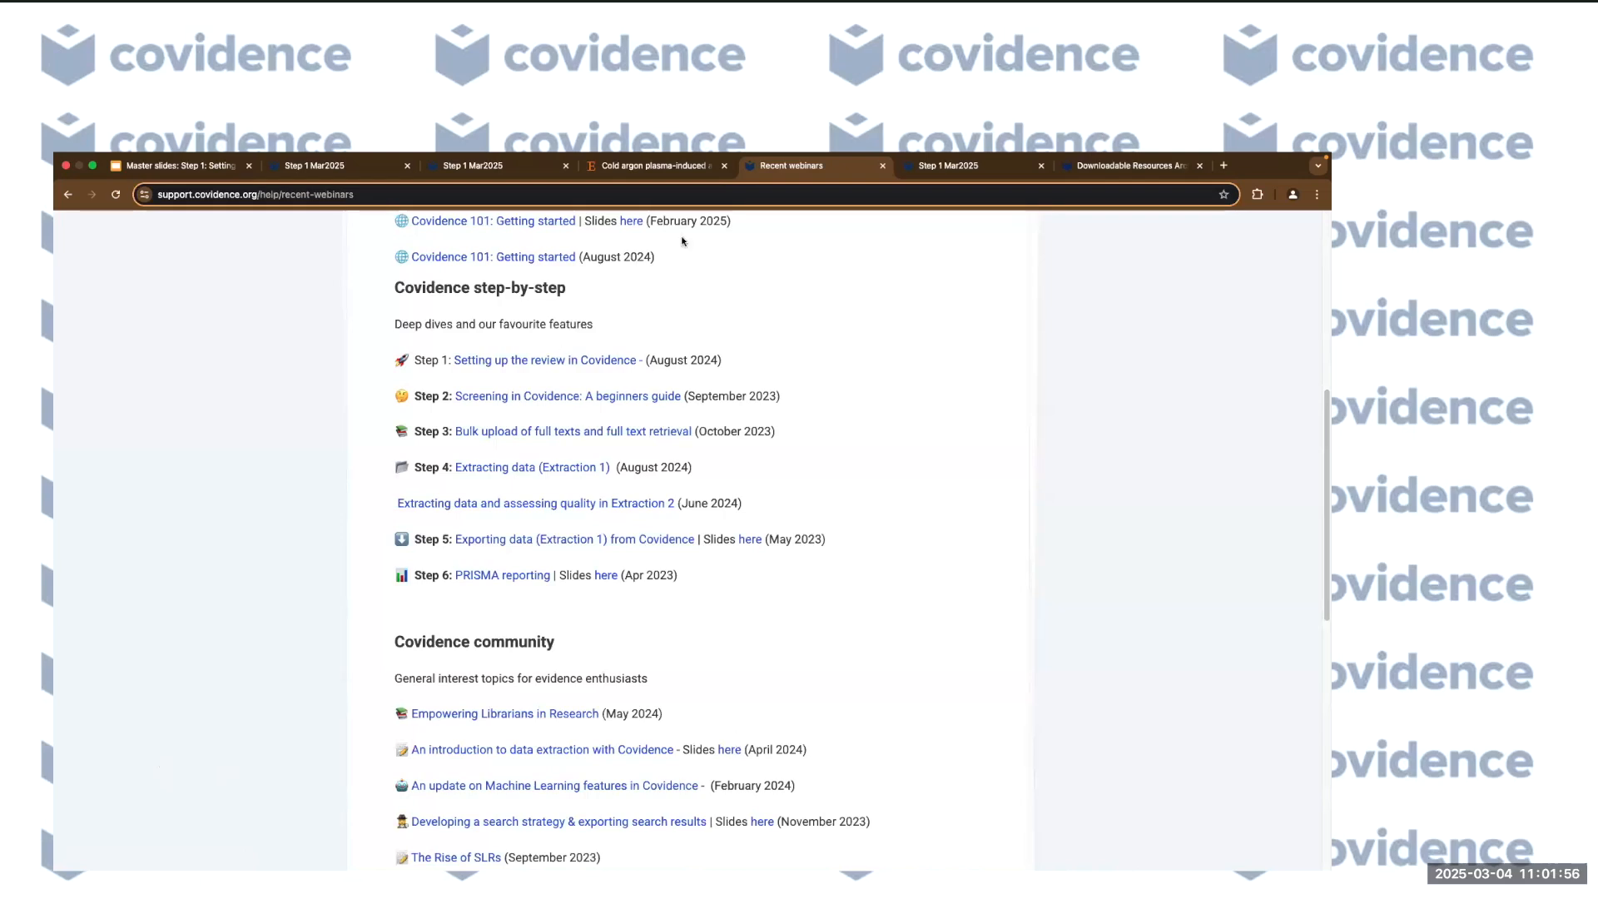
{"action": "left_click", "coordinate": [947, 170]}
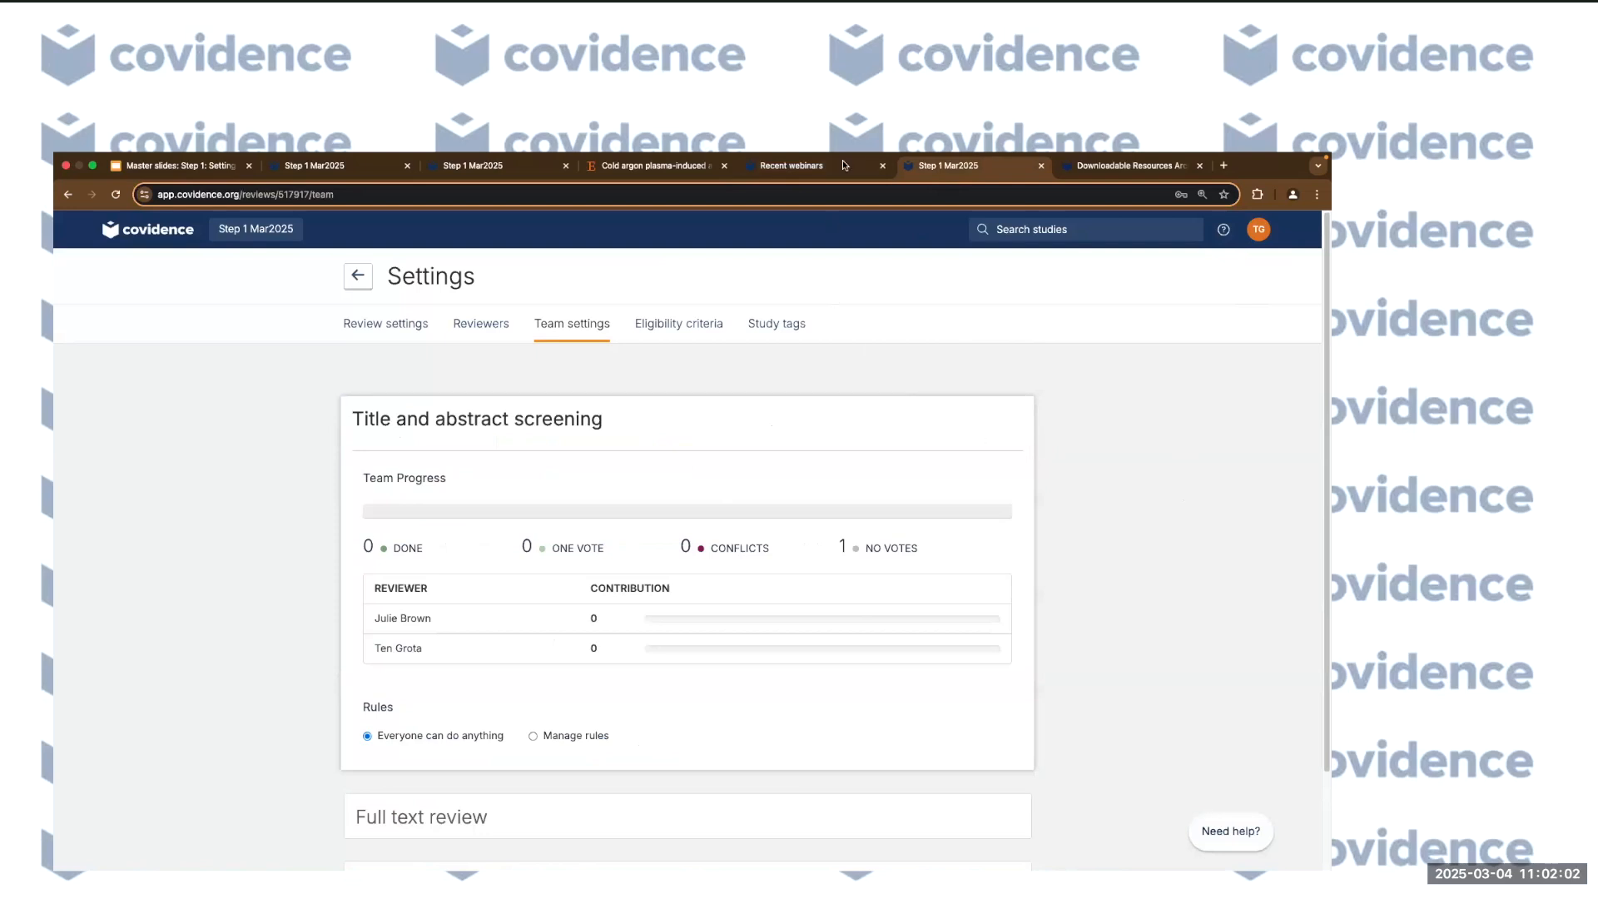
{"action": "left_click", "coordinate": [1157, 176]}
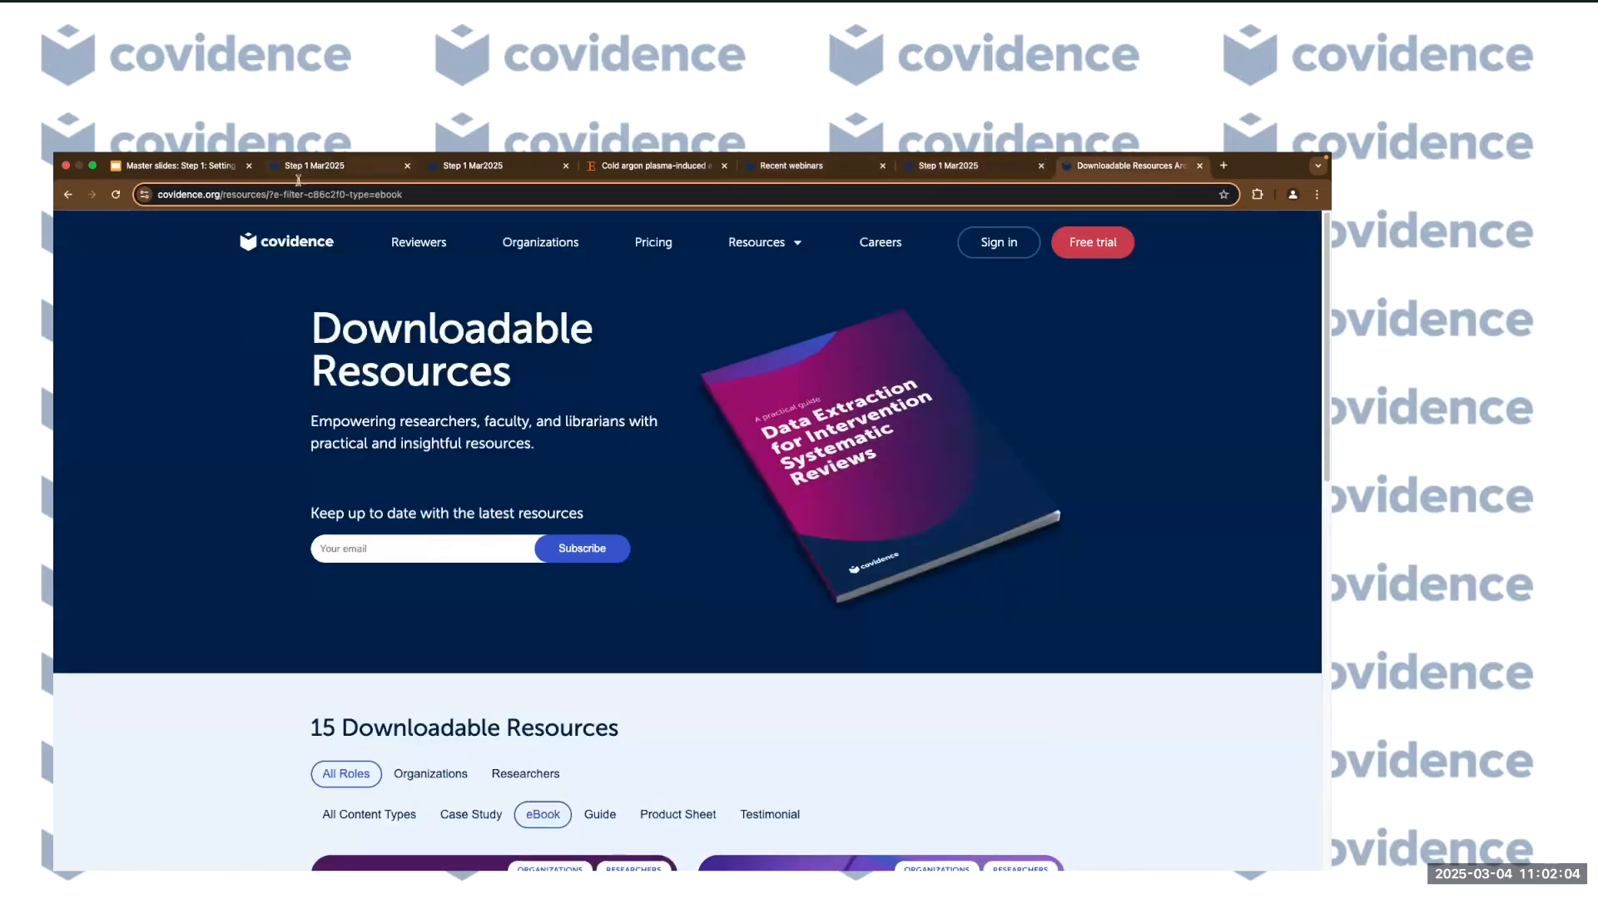
{"action": "left_click", "coordinate": [795, 165]}
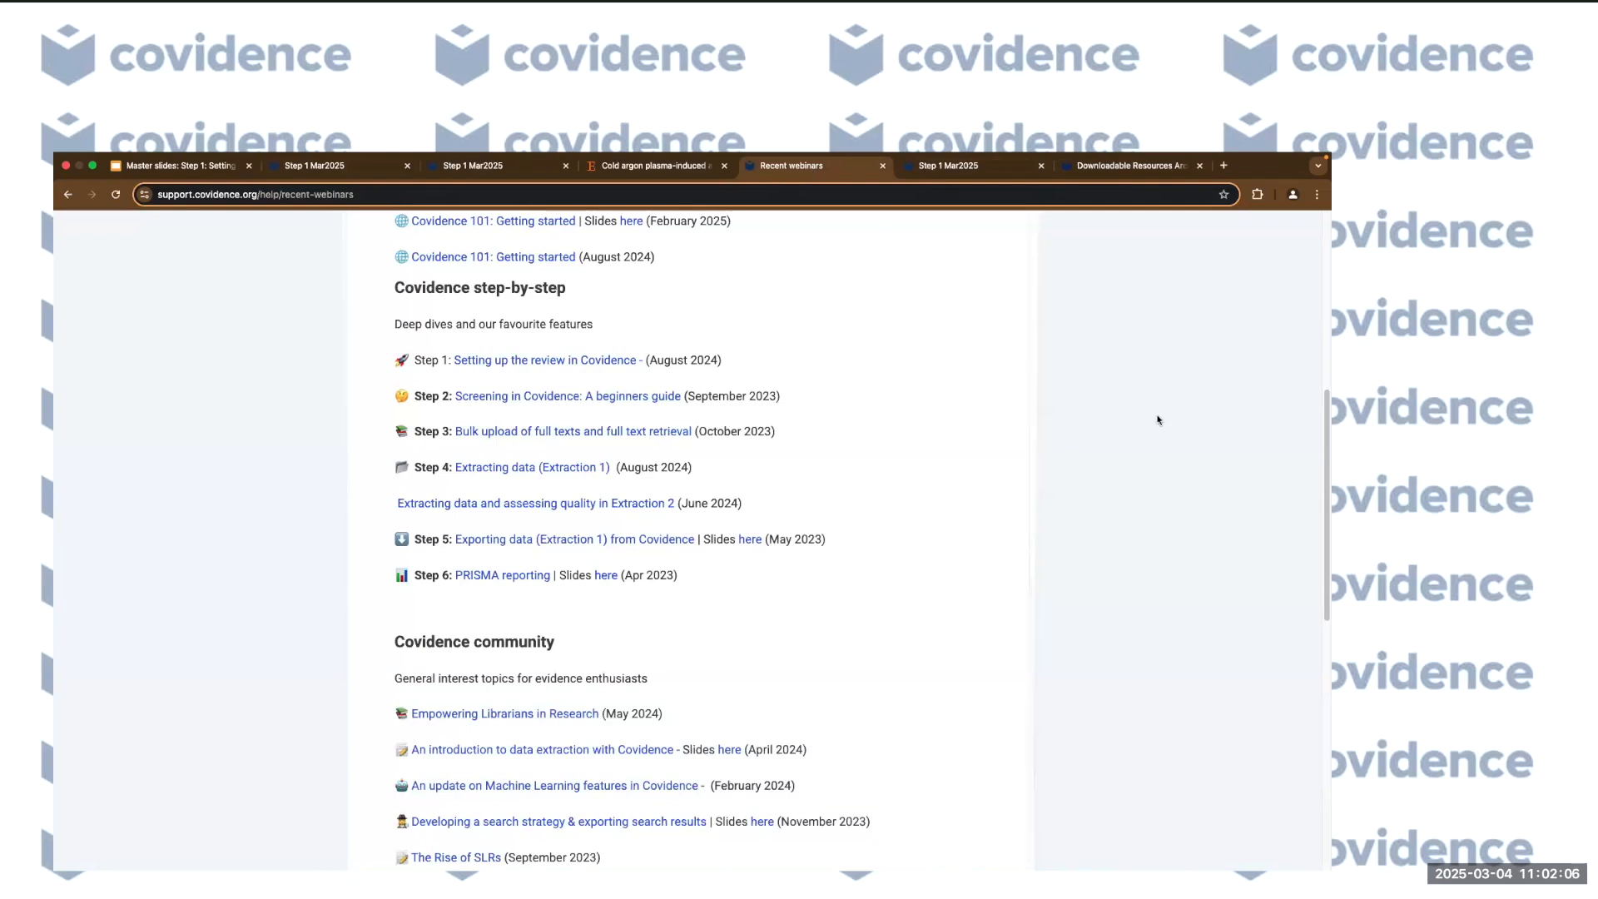
{"action": "scroll", "coordinate": [1158, 422], "scroll_direction": "up", "scroll_amount": 10}
Return to the Import page and open the Covidence knowledge base from the help menu.
{"action": "left_click", "coordinate": [499, 166]}
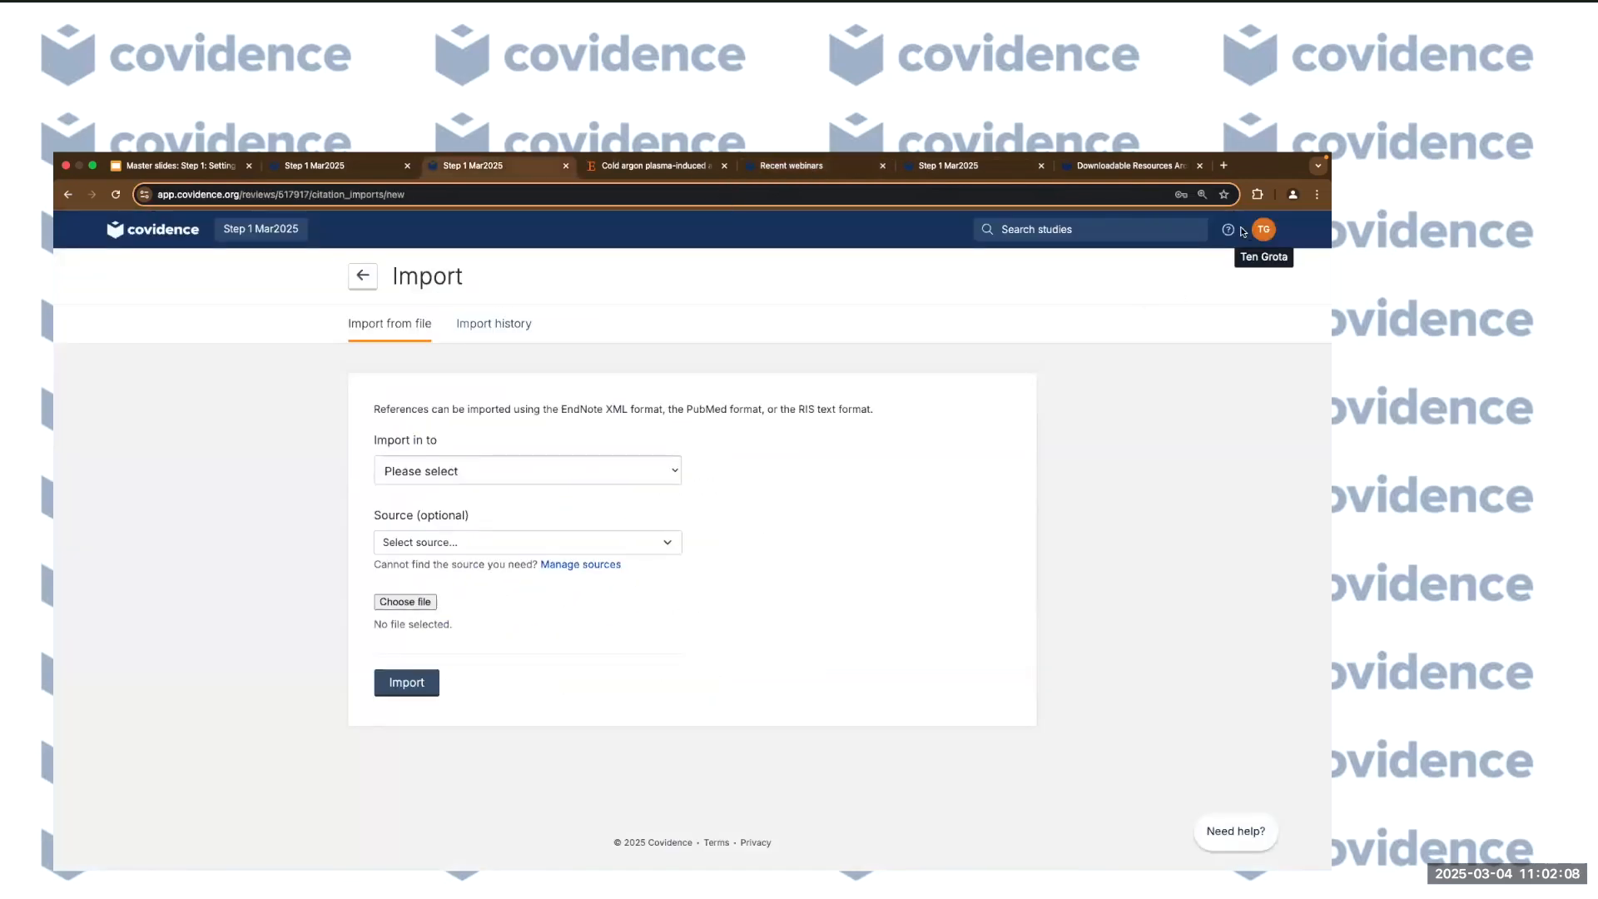
{"action": "left_click", "coordinate": [1228, 229]}
{"action": "left_click", "coordinate": [1139, 290]}
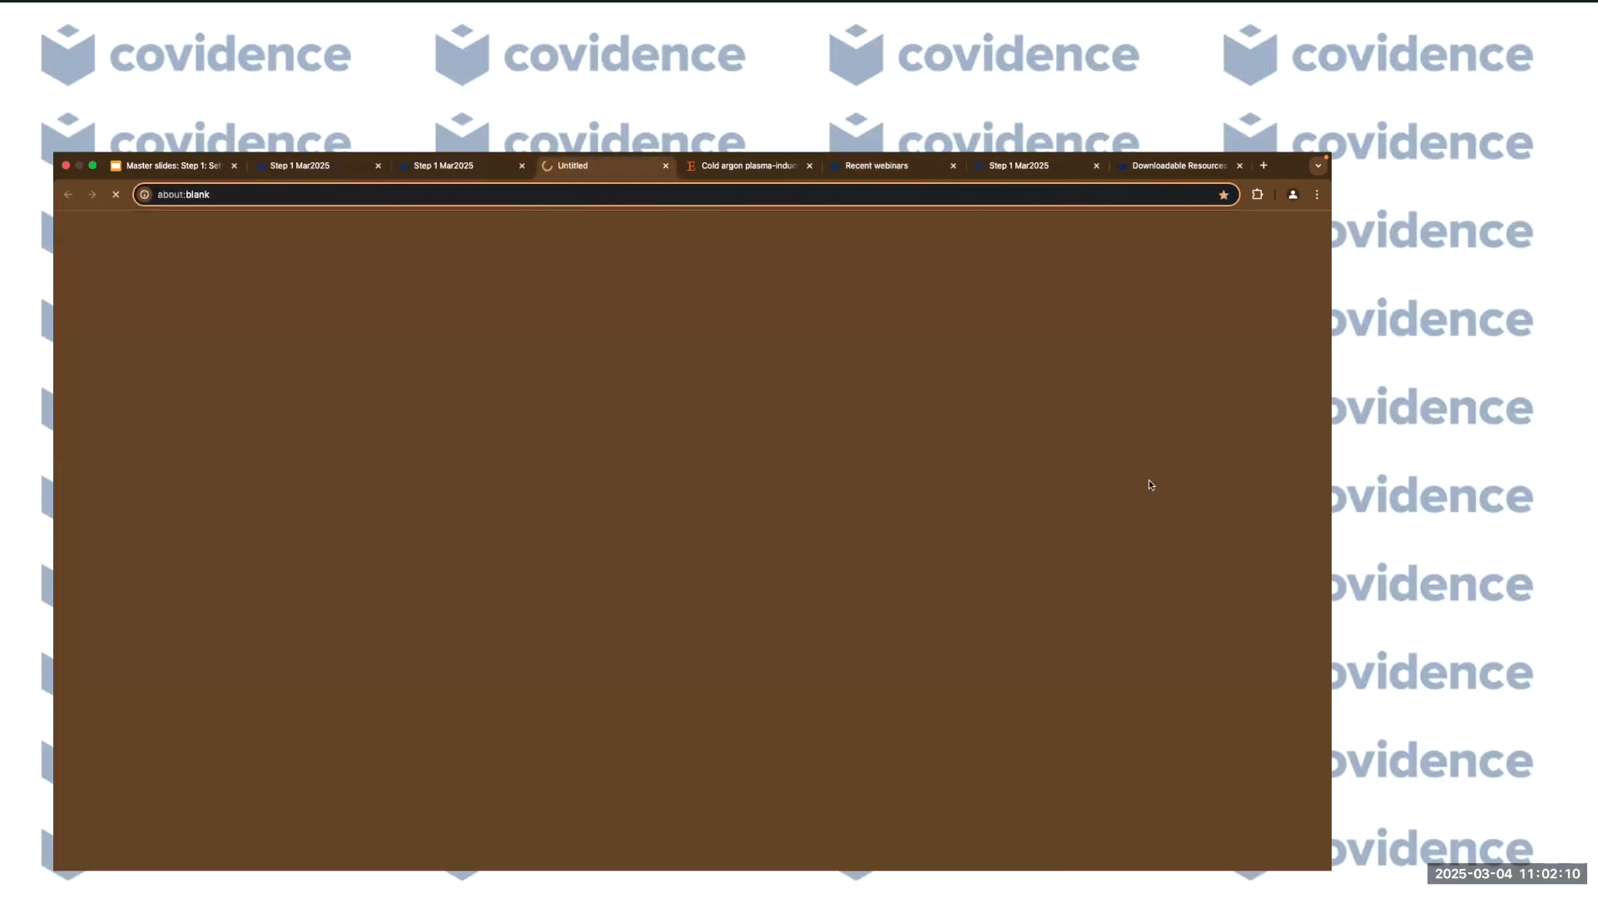